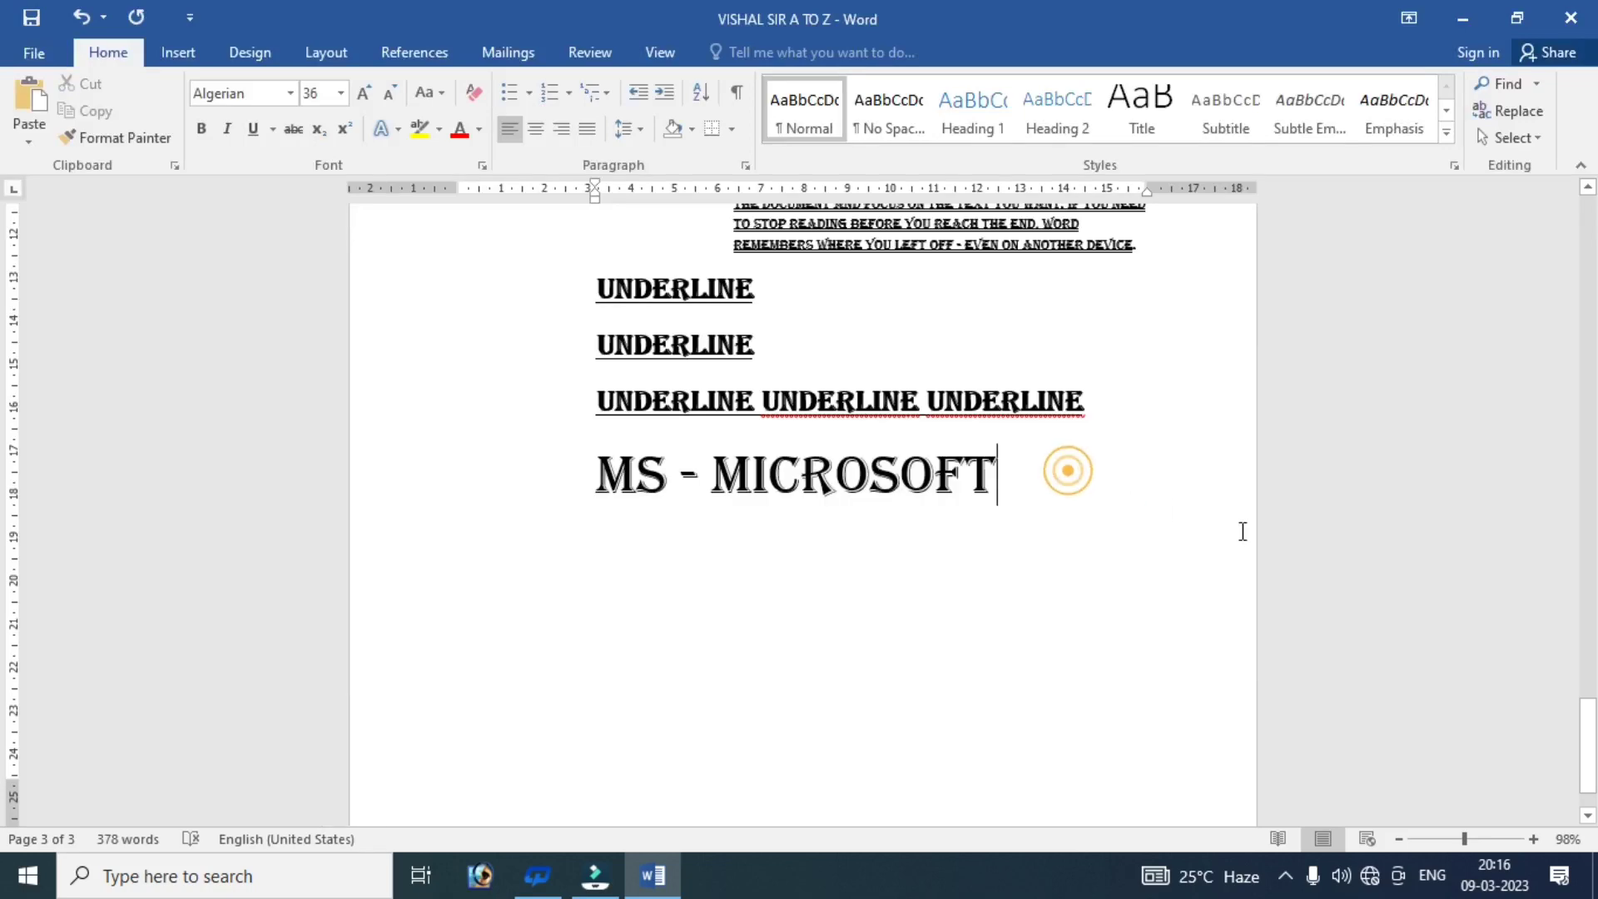
- Close the VISHAL SIR A TO Z document and Word to show the desktop
left_click_drag(1589, 733, 1591, 379)
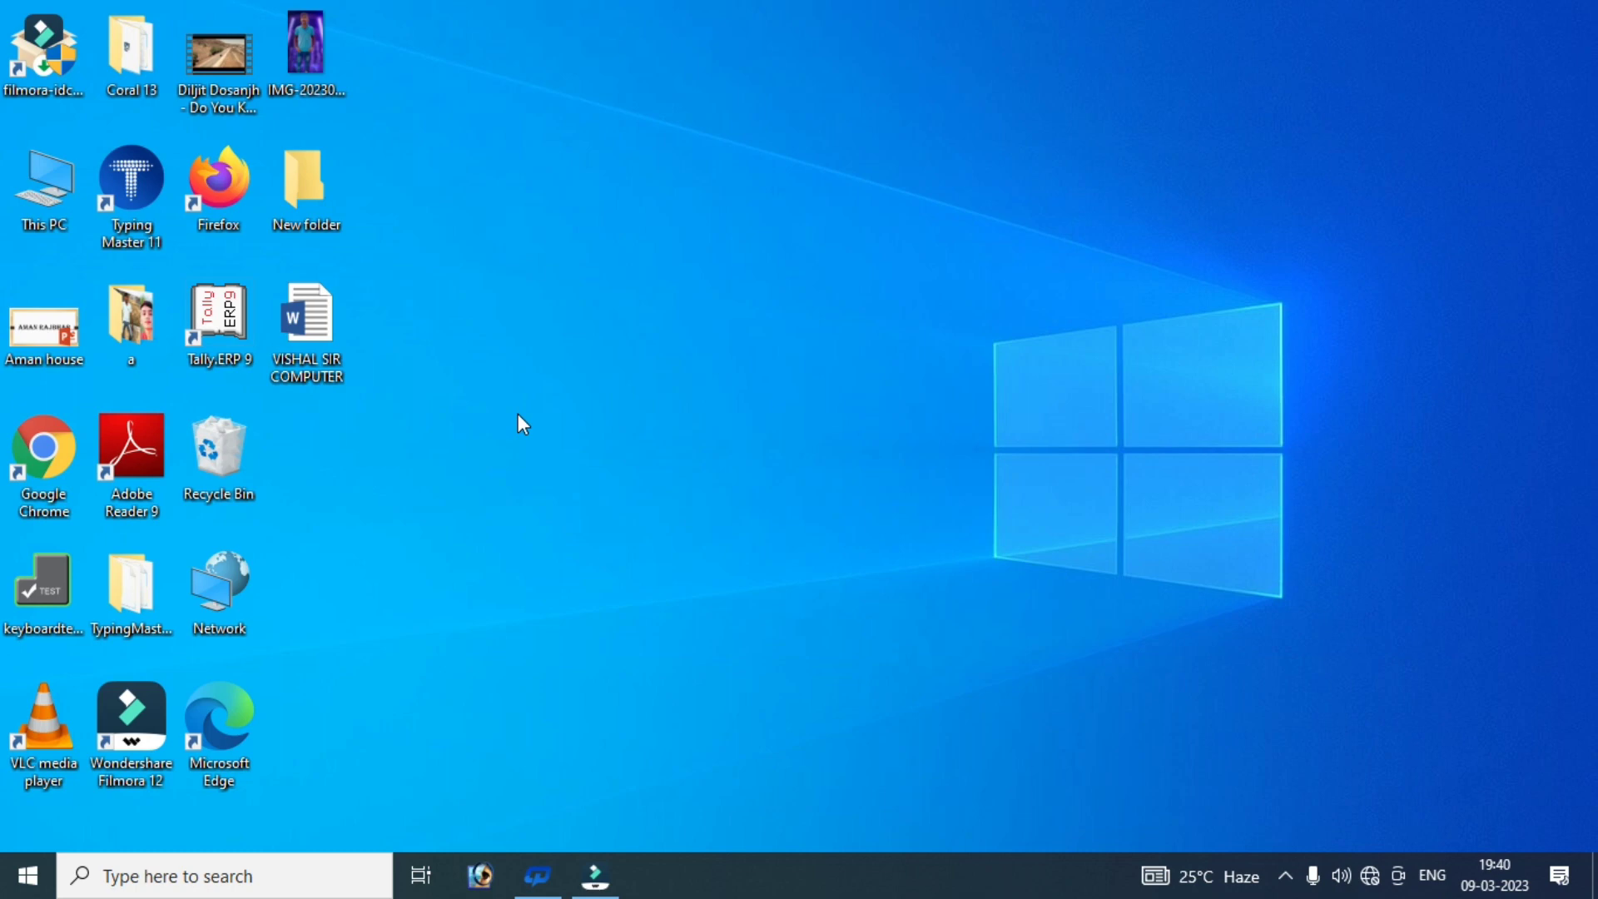
- Launch Word by running WINWORD from the Run dialog
key("super+r")
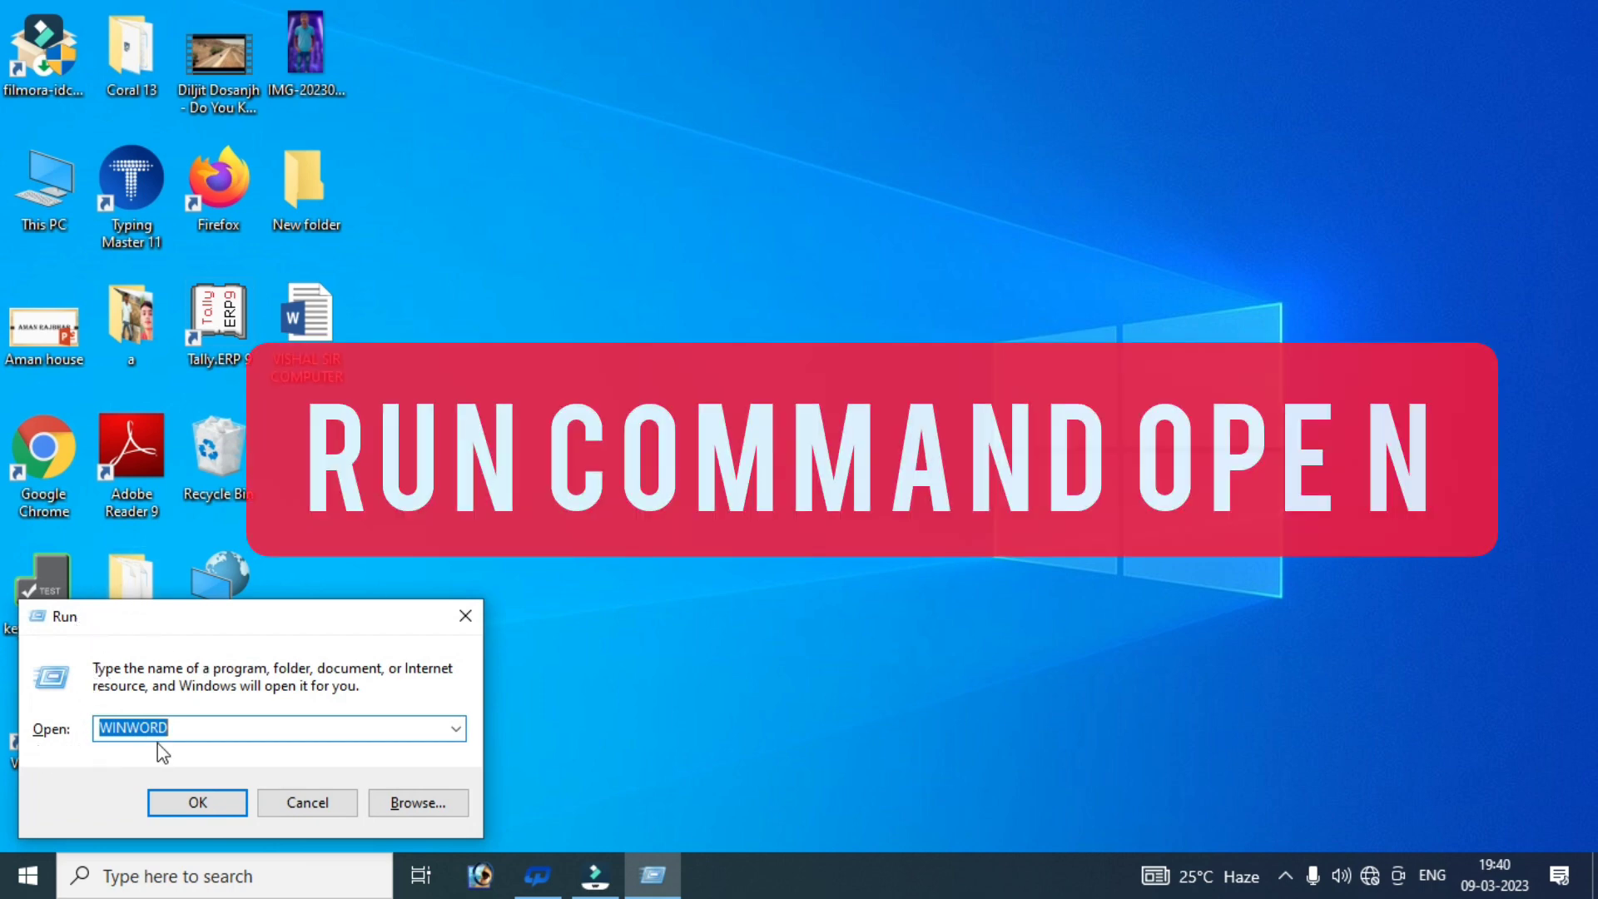
type("W")
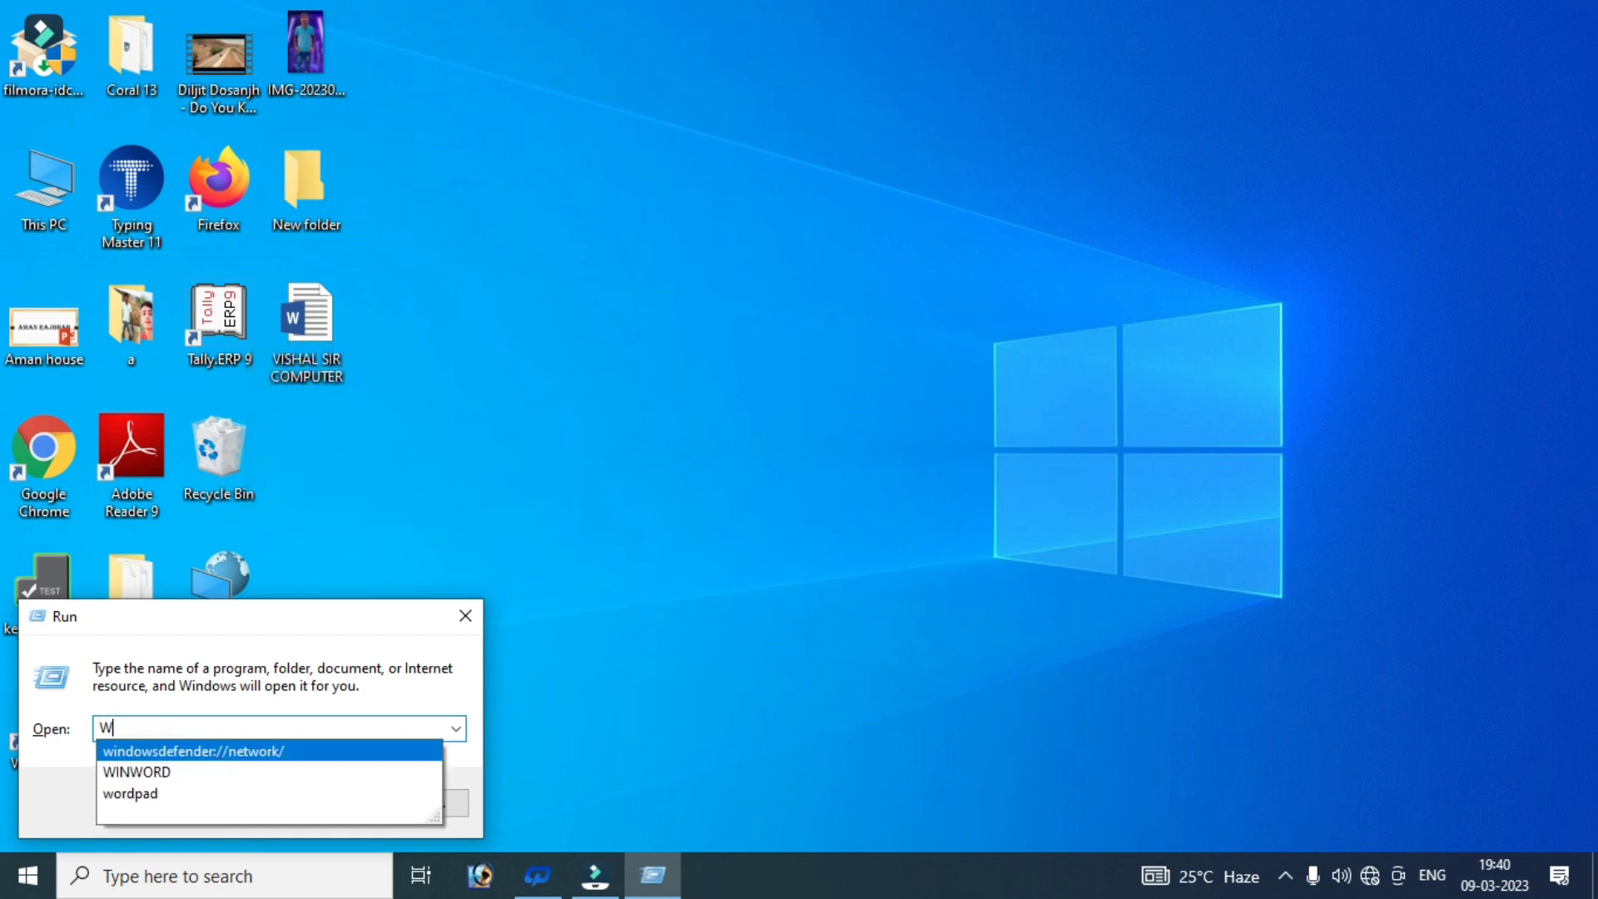
type("IN")
key("Down")
key("Down")
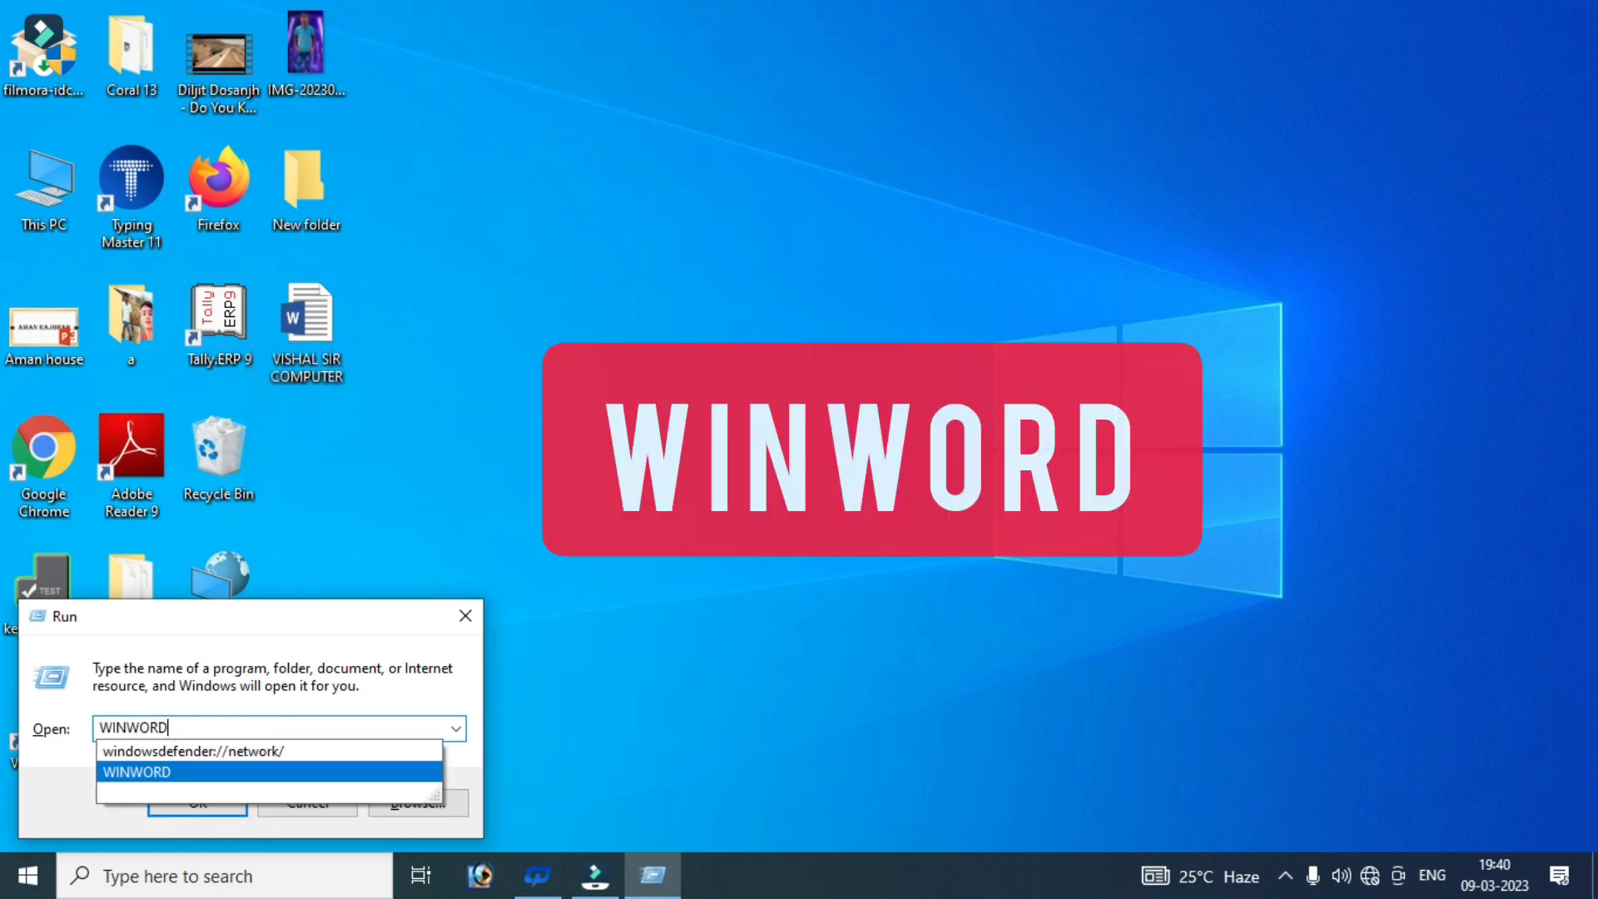
key("Return")
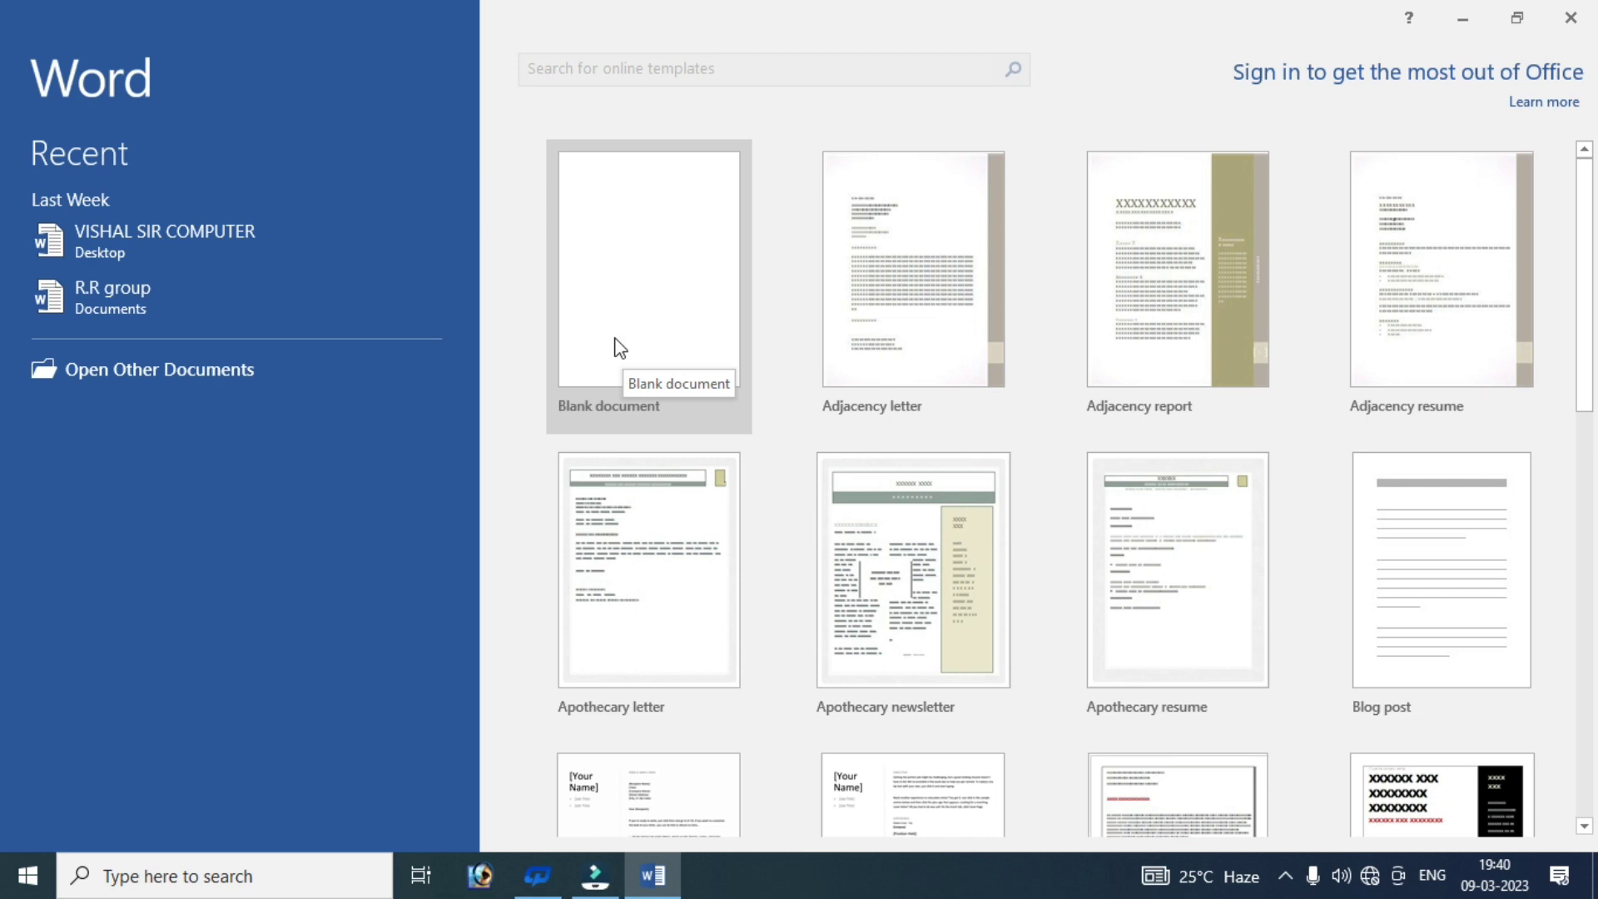
- Create a new blank document, Document1, leaving the page empty
left_click(614, 338)
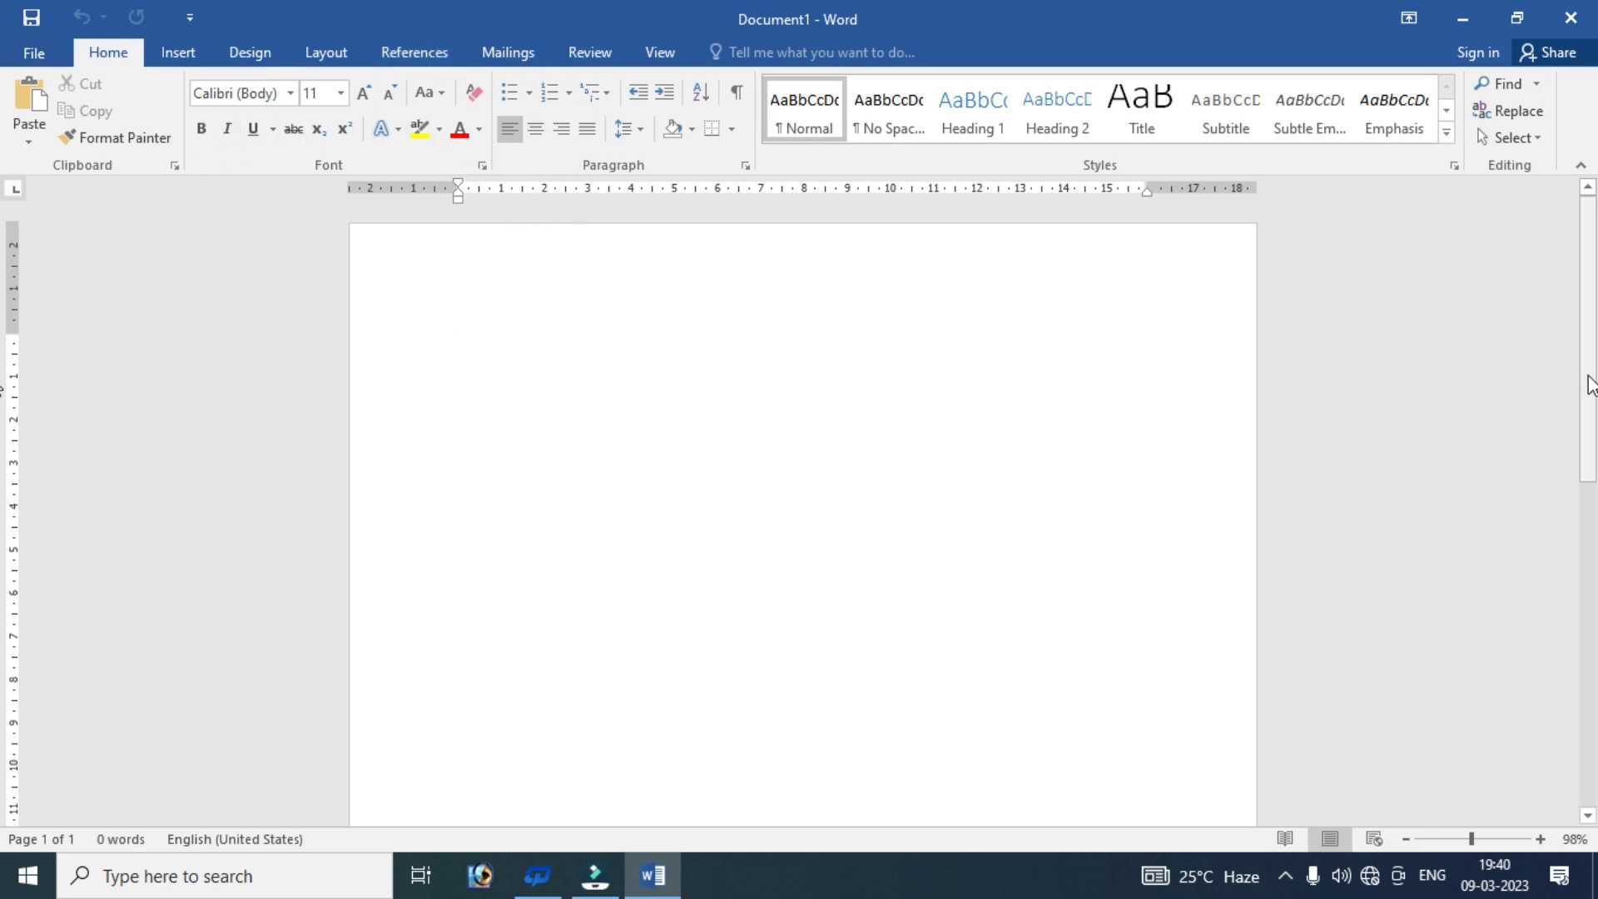
left_click(1587, 371)
scroll(938, 503, "up", 1)
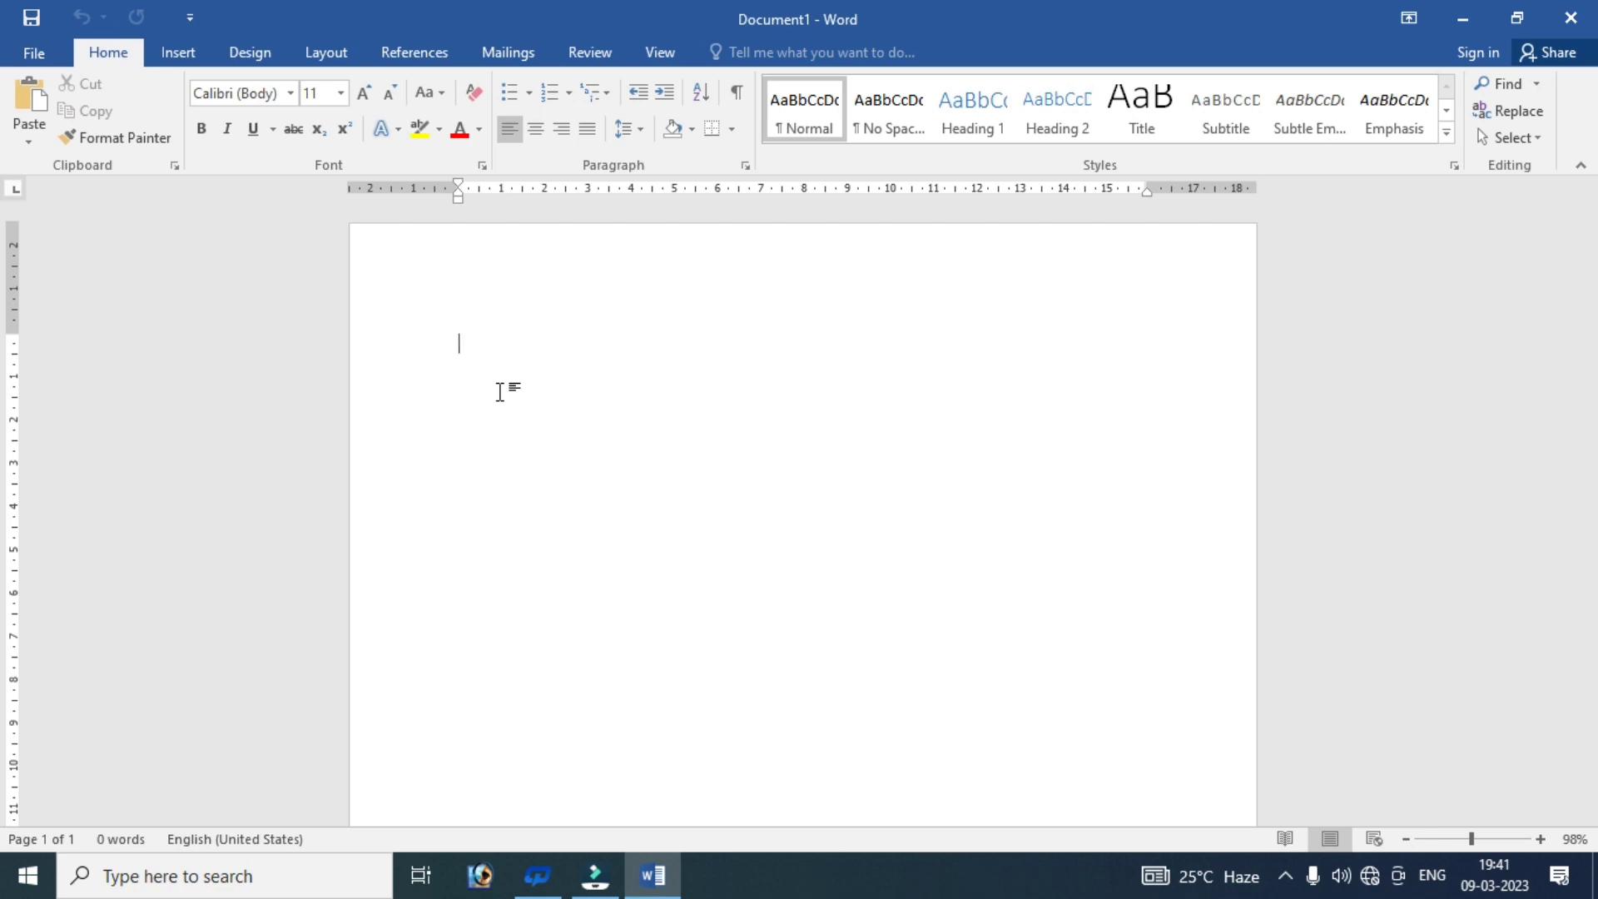
type("c")
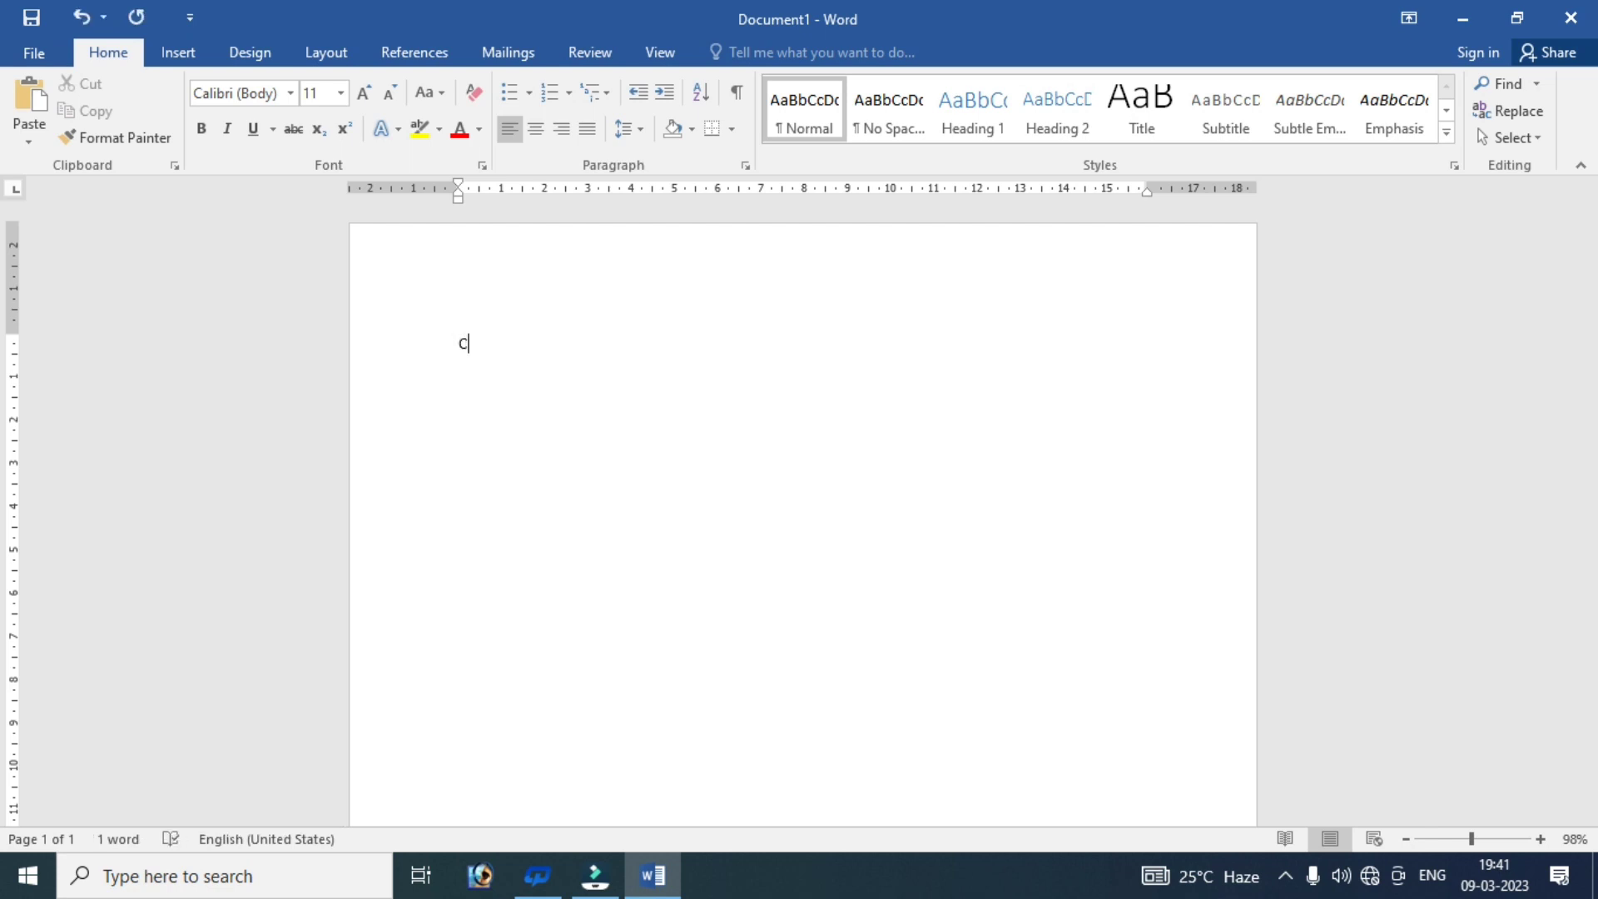
type("TRL")
key("BackSpace")
key("BackSpace")
key("BackSpace")
key("BackSpace")
key("BackSpace")
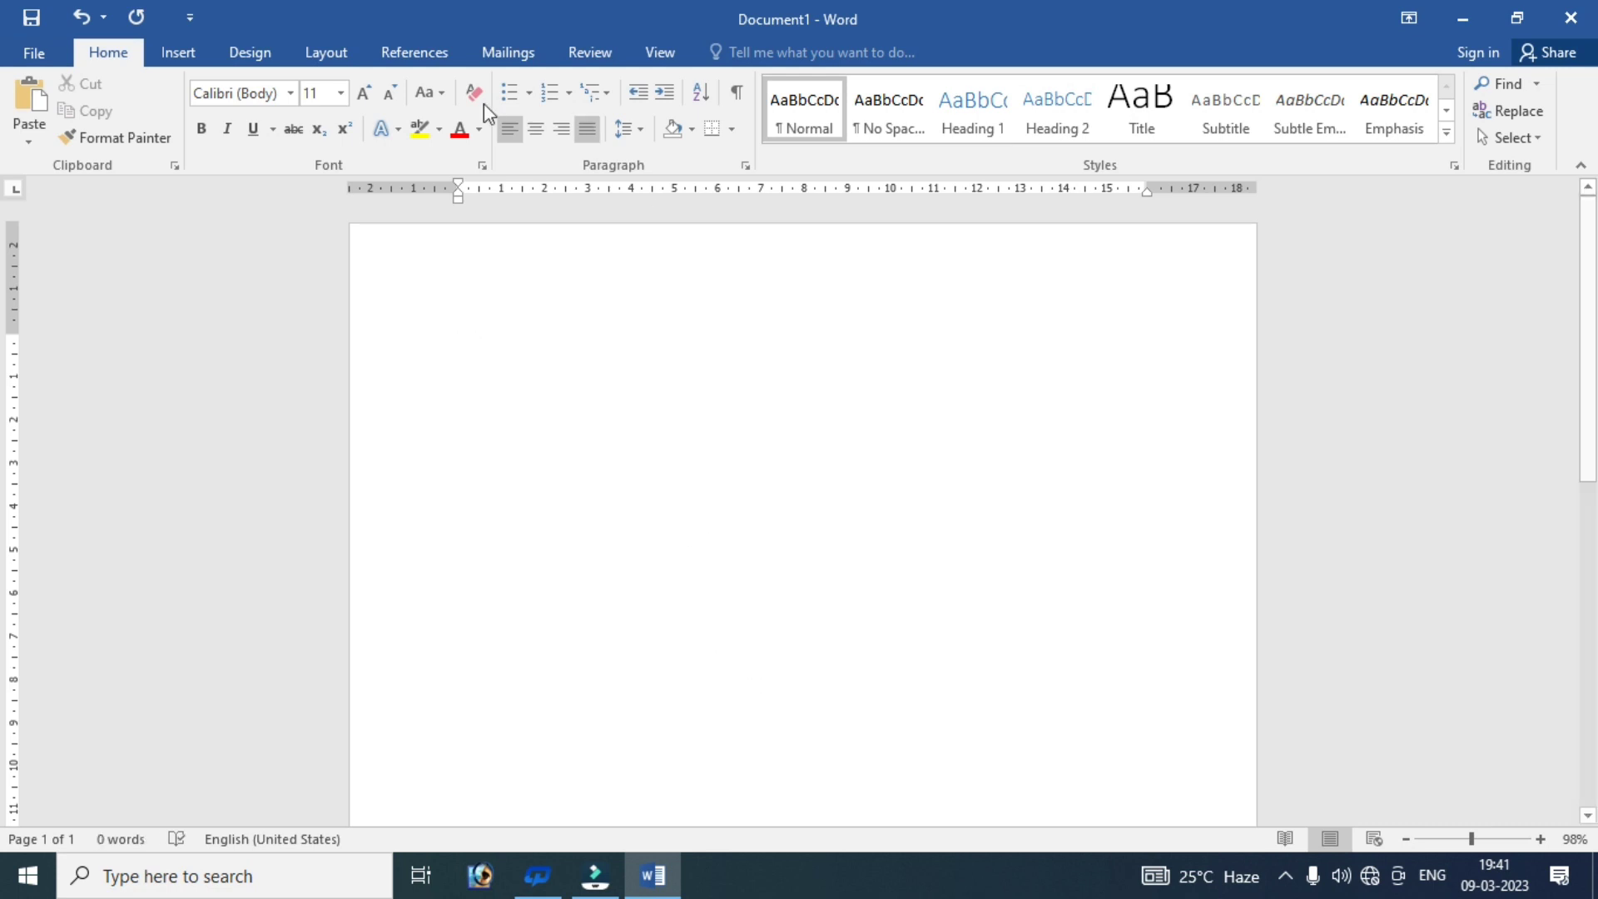
- Apply 1. 2. 3. numbering, type 'CTRL +' as item 1, and select it
left_click(569, 93)
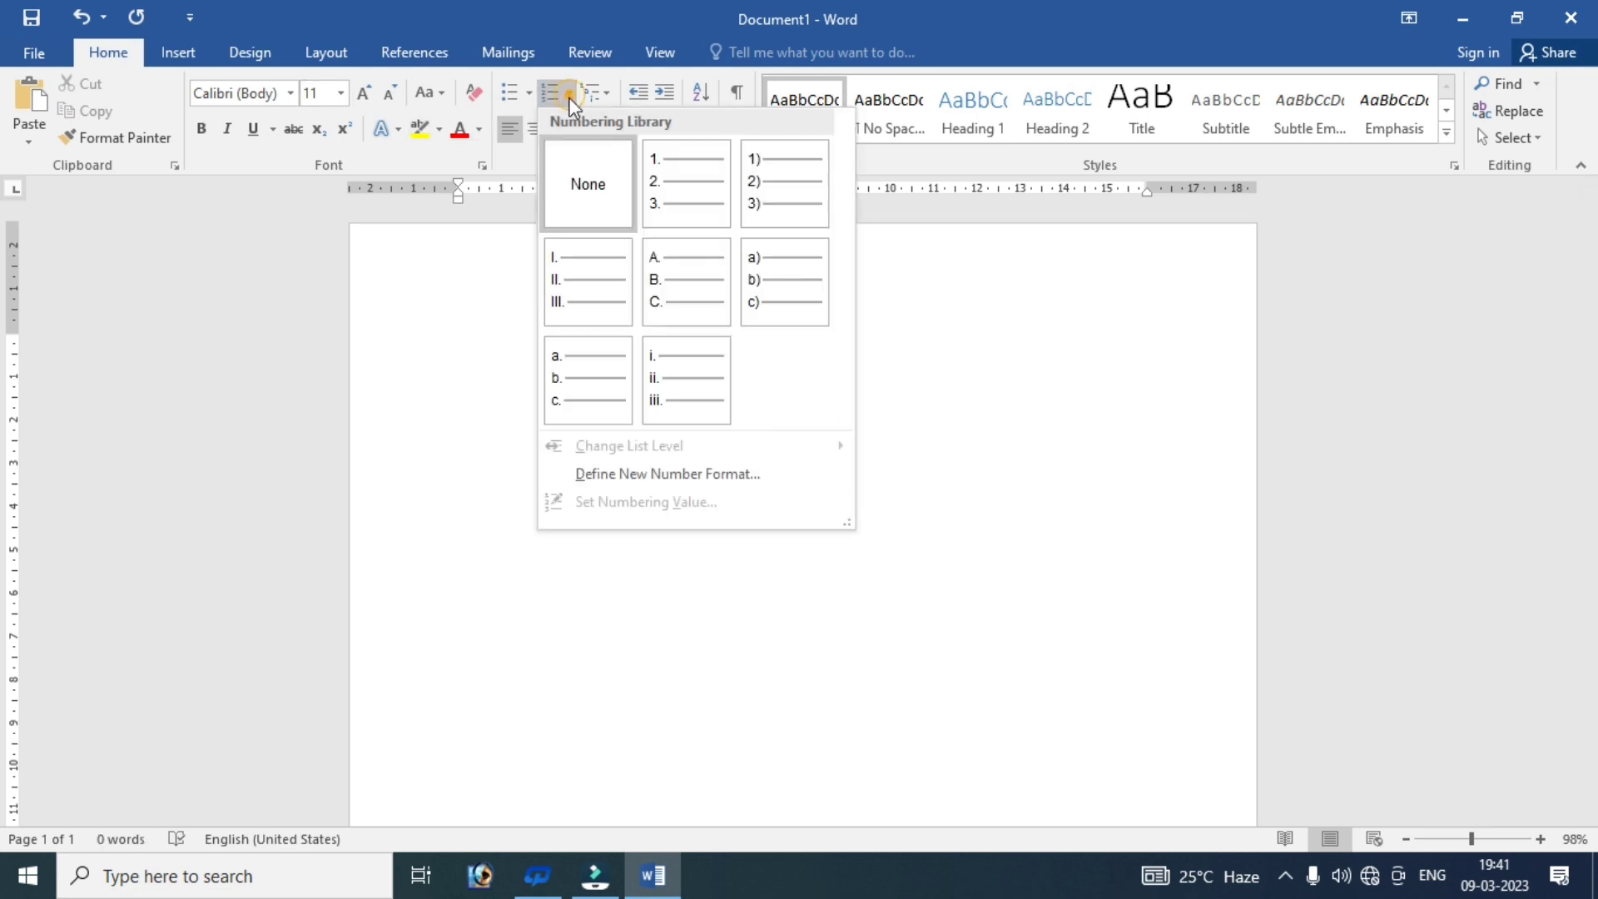
left_click(678, 190)
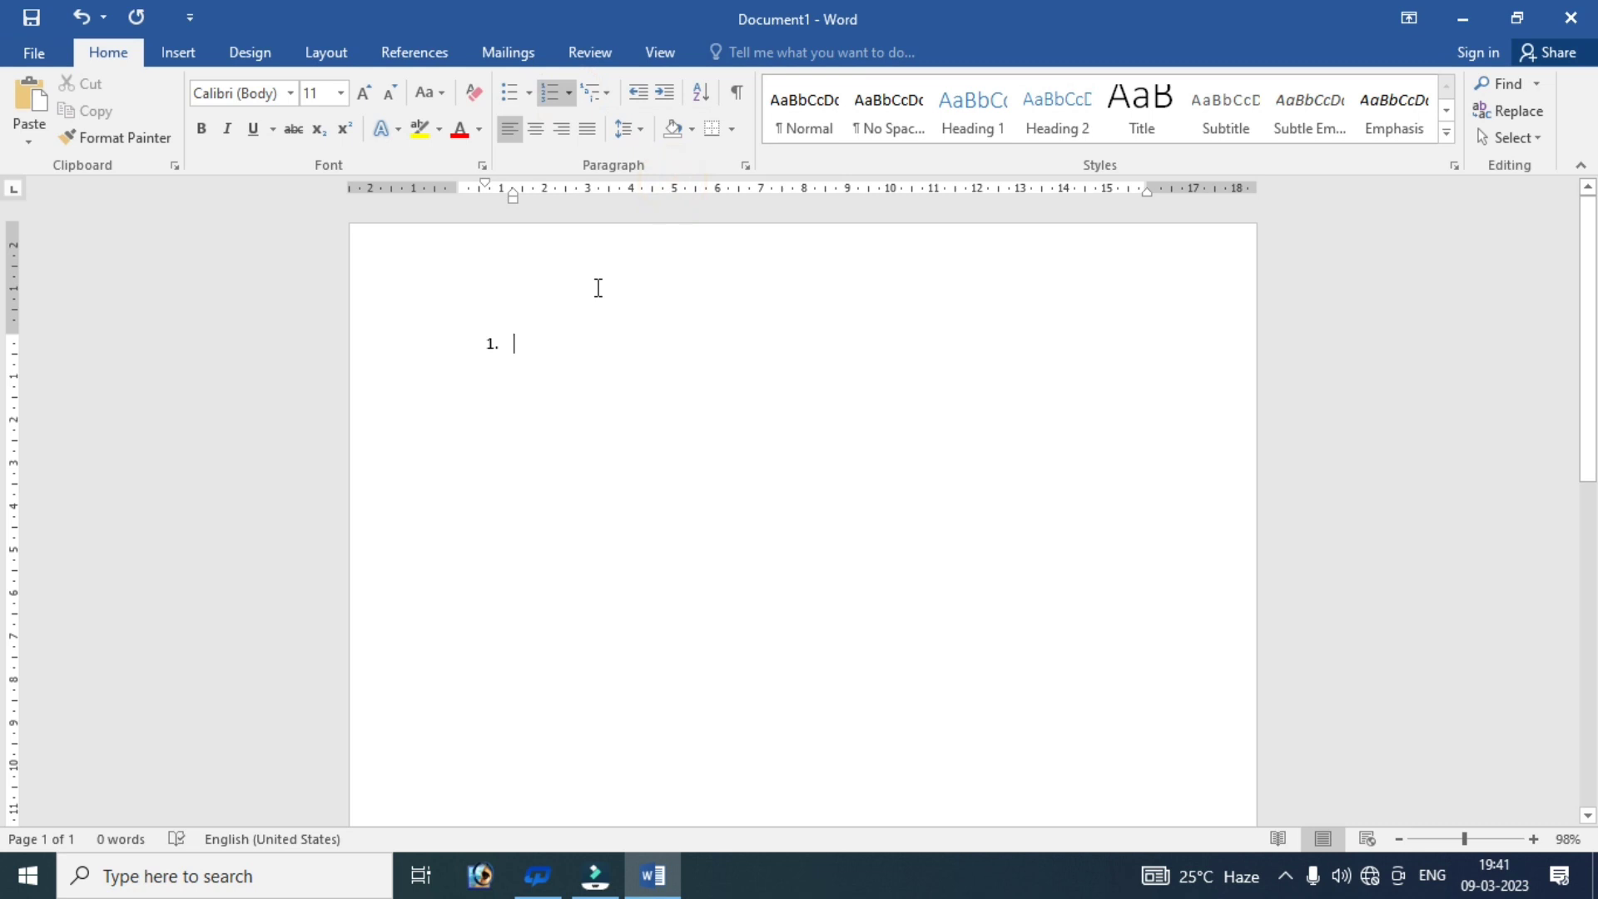
type("CTRL")
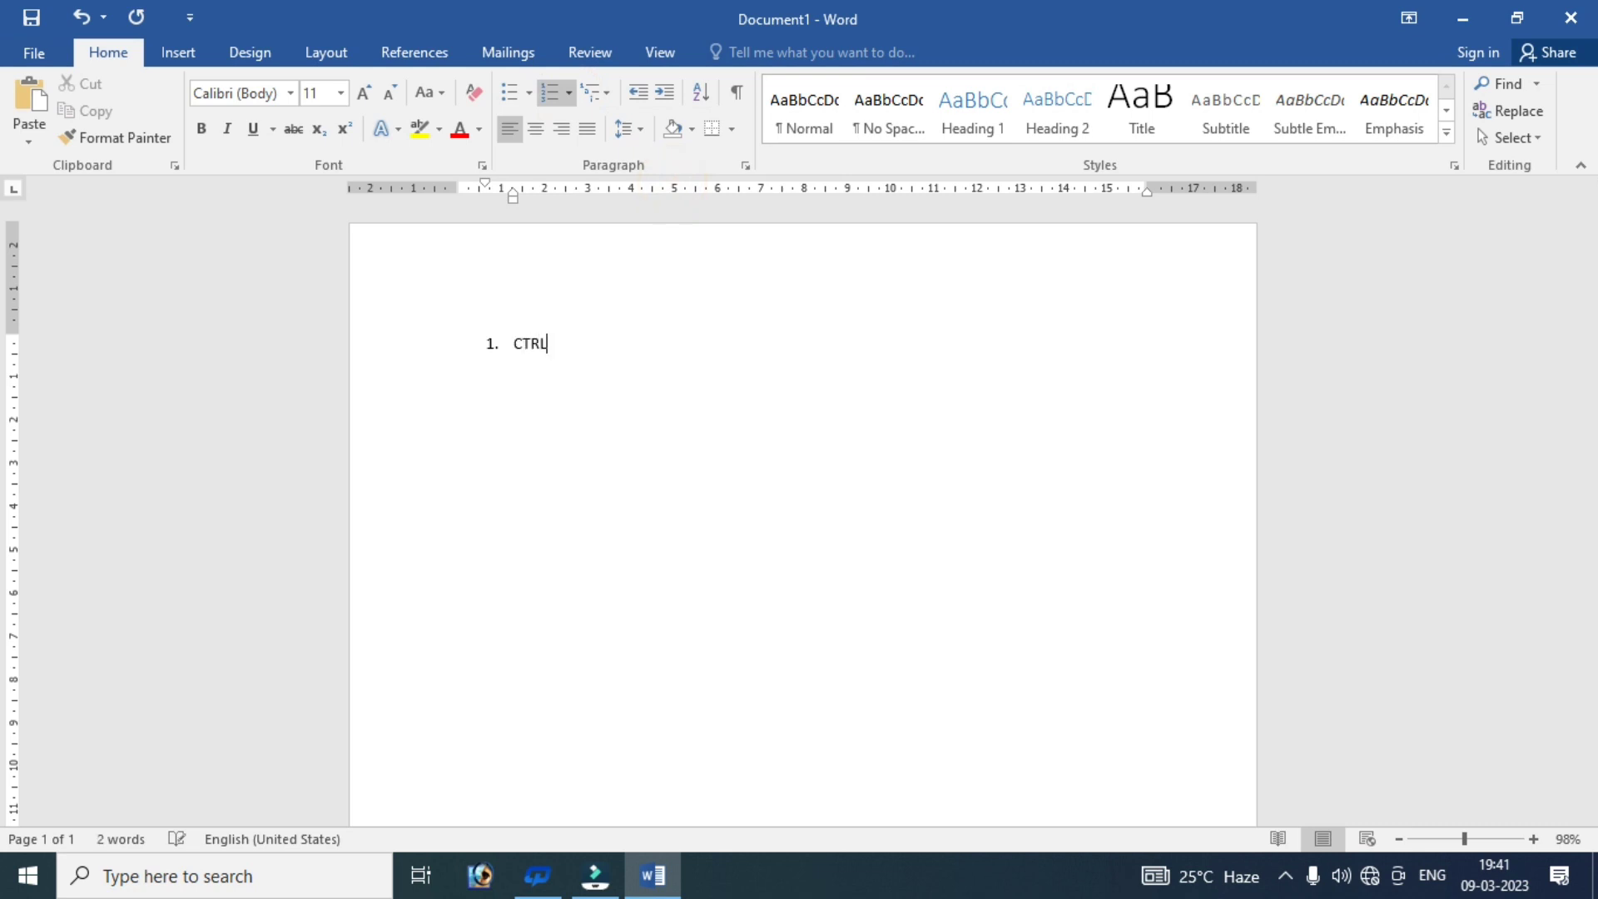
type("+")
key("BackSpace")
key("BackSpace")
type("K +")
key("BackSpace")
key("BackSpace")
key("BackSpace")
type("L")
type(" +")
left_click_drag(589, 343, 496, 339)
key("ctrl+c")
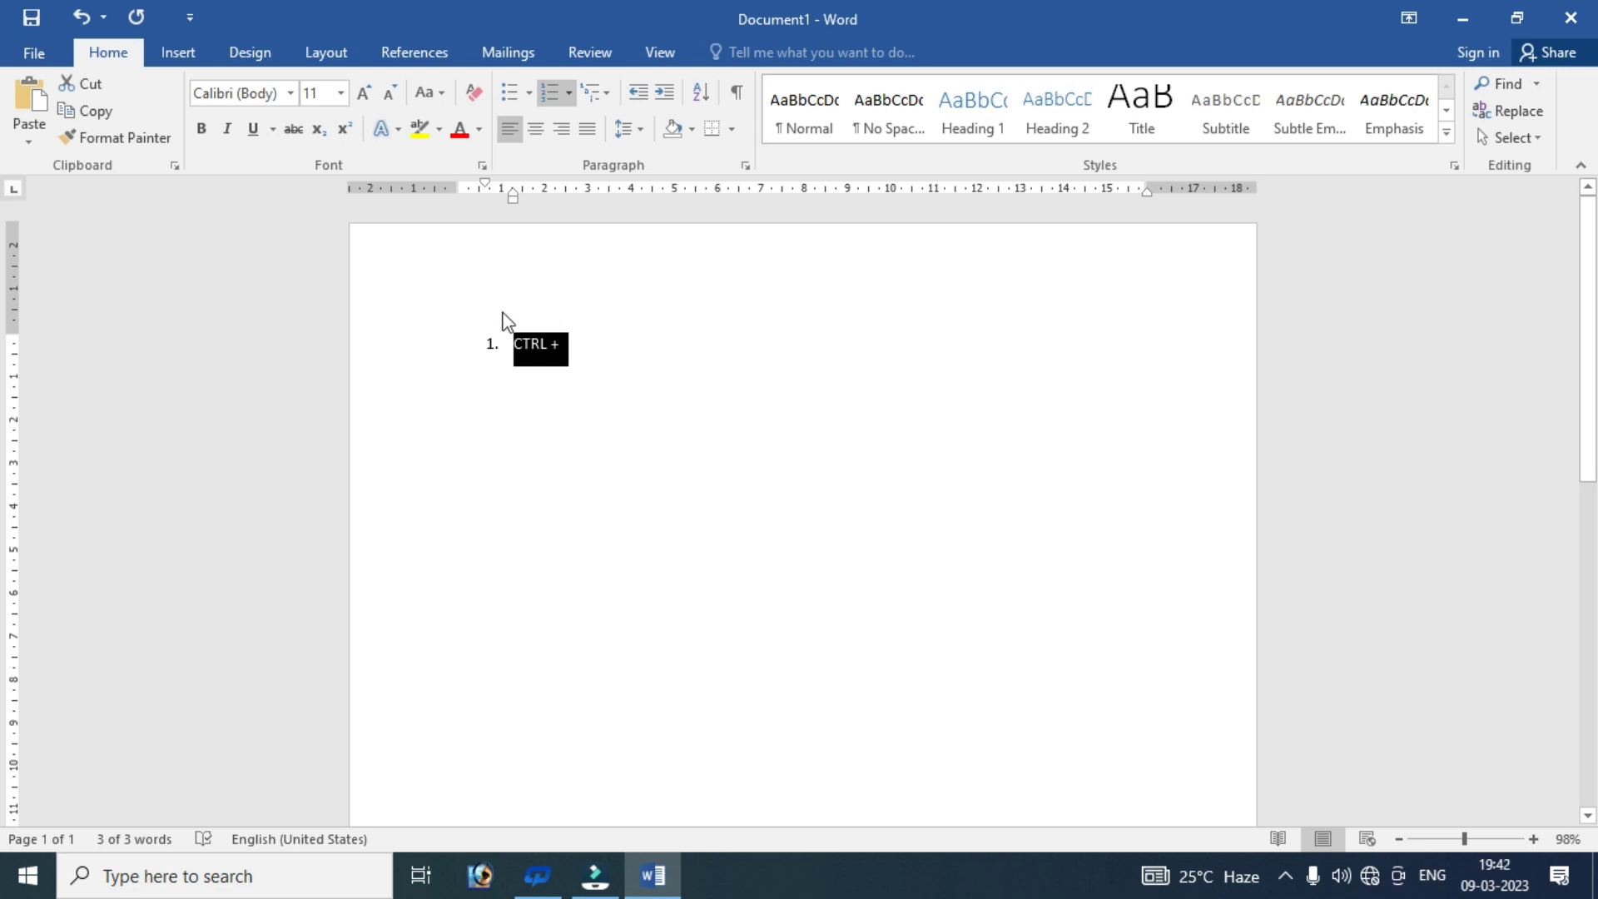
- Paste 'CTRL +' into new numbered items until the list reaches 26 items
left_click(580, 338)
key("Return")
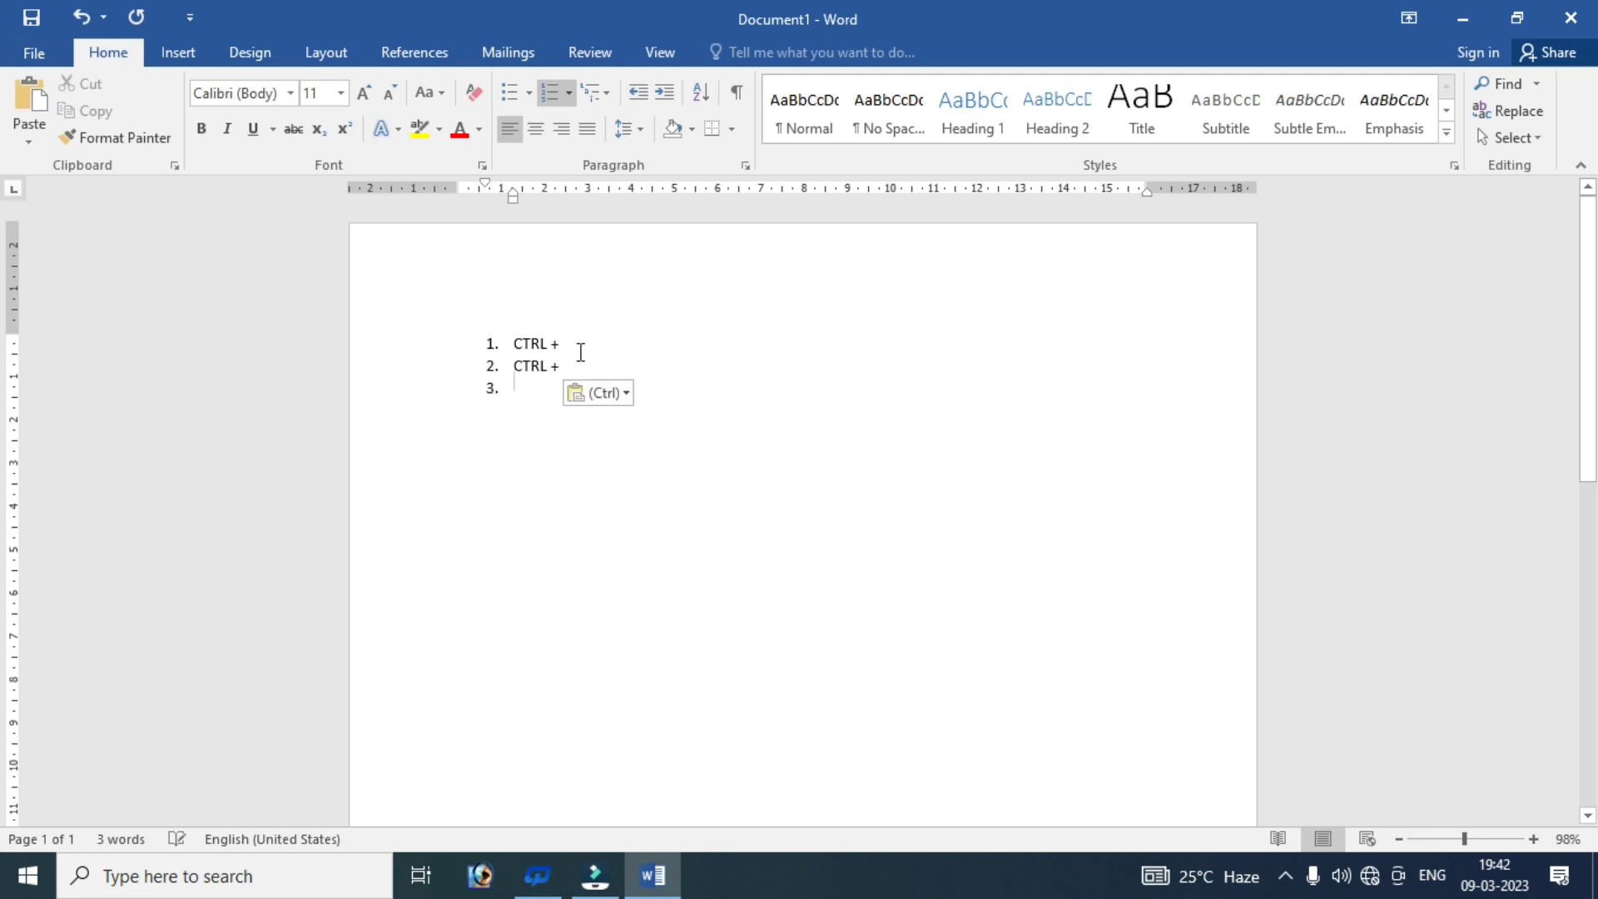
key("ctrl+v")
key("ctrl+v")
key("Return")
key("ctrl+v")
key("Return")
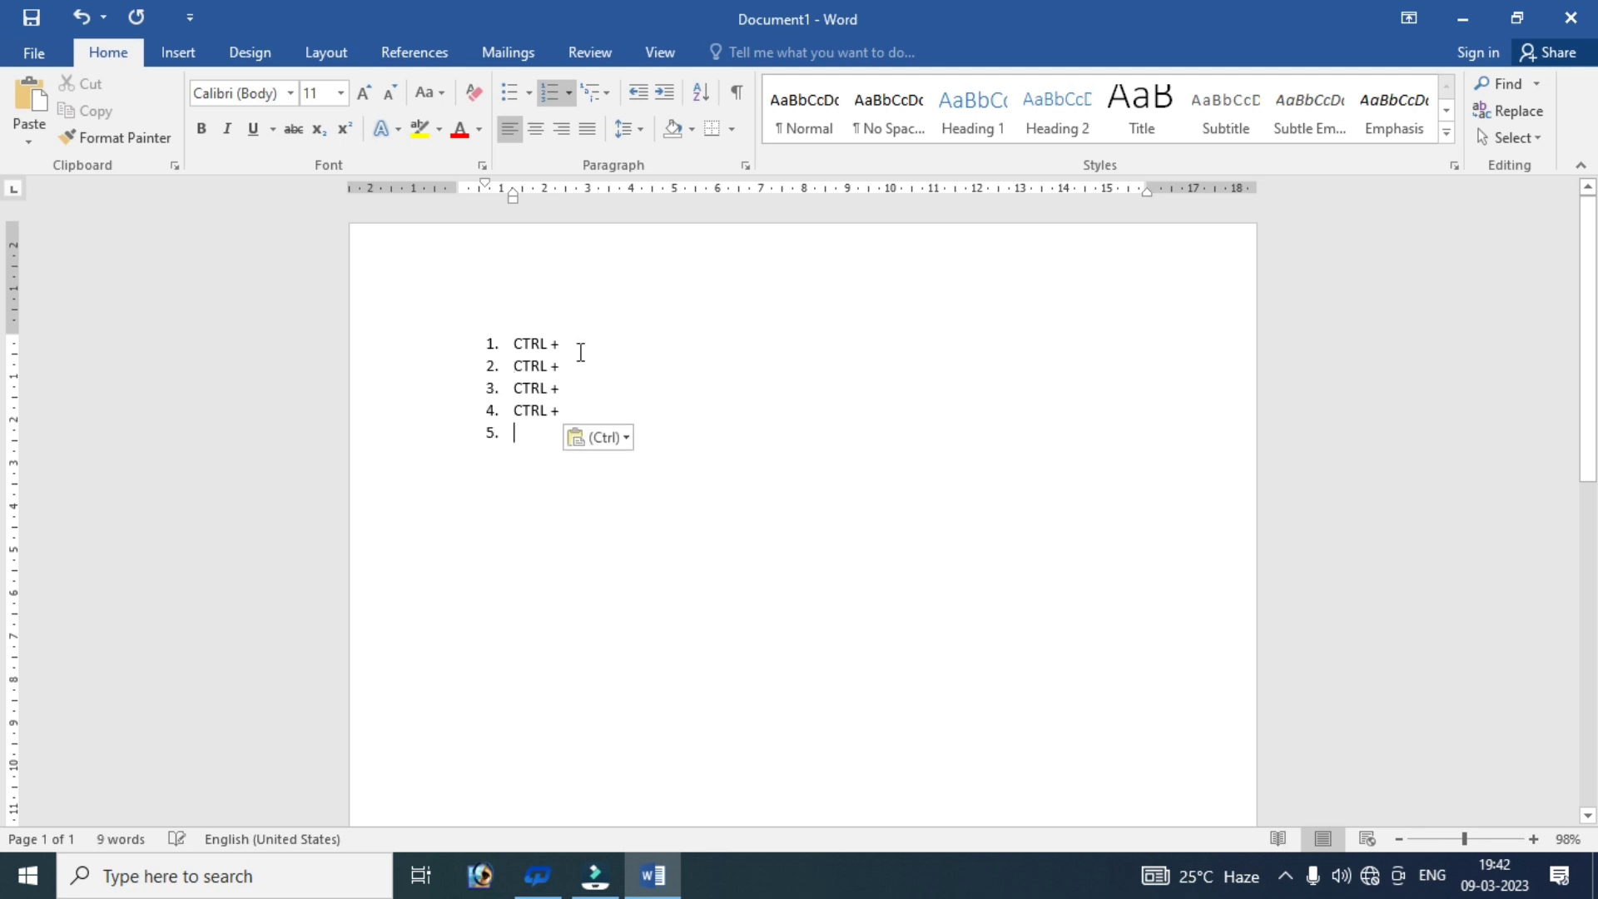
key("ctrl+v")
key("Return")
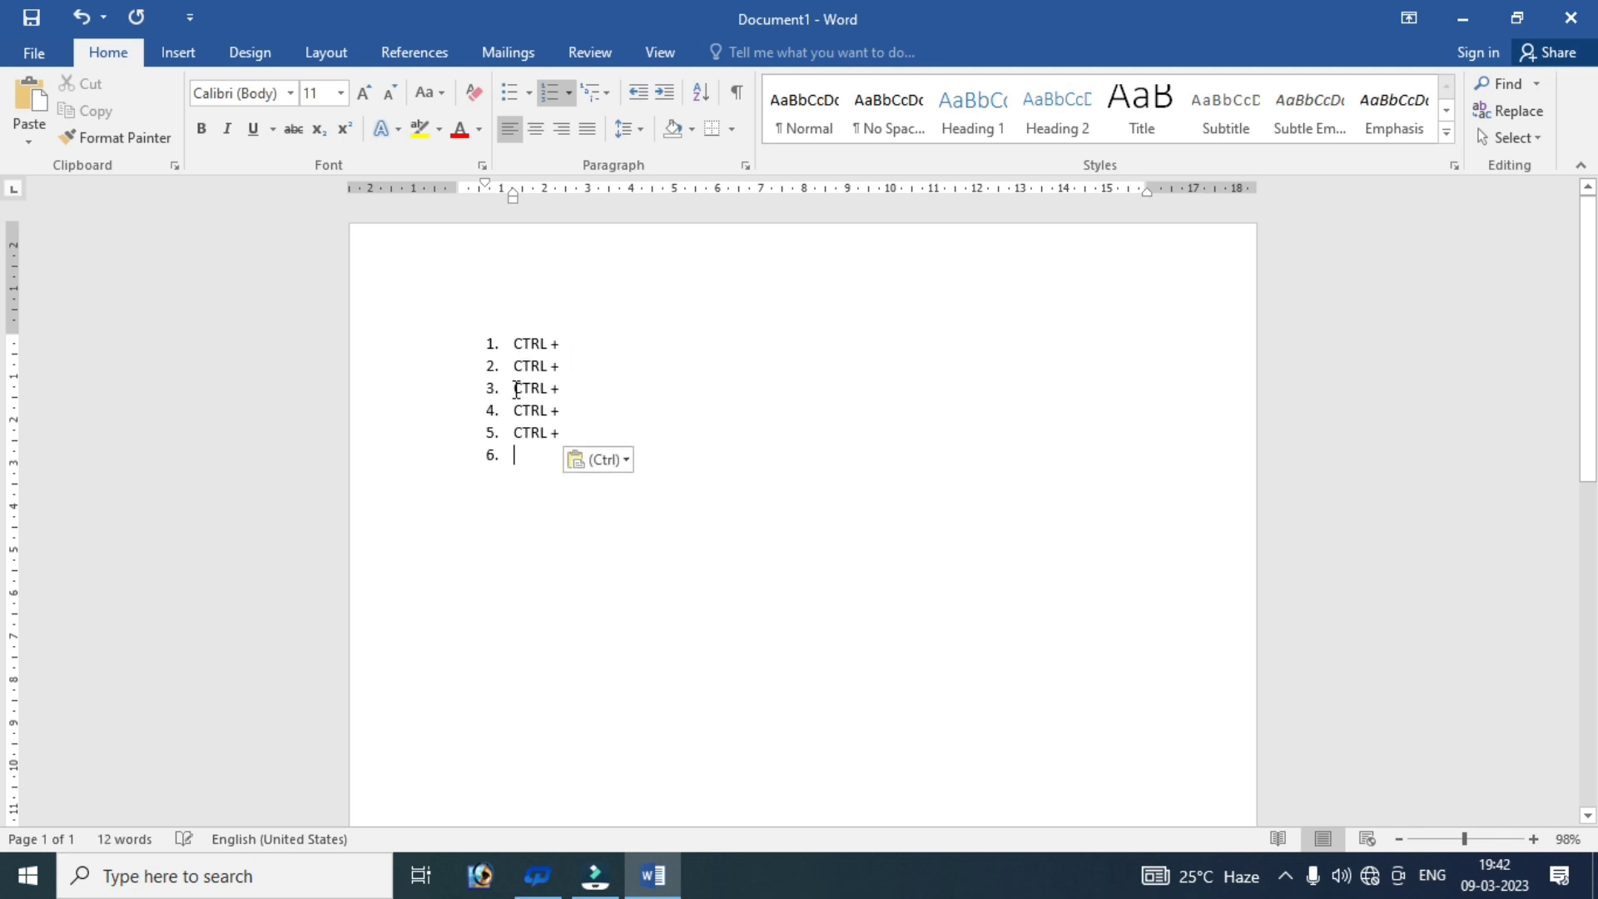
key("ctrl+v")
key("Return")
key("ctrl+v")
key("Return")
key("ctrl+v")
key("Return")
key("ctrl+v")
key("Return")
key("ctrl+v")
key("Return")
key("ctrl+v")
key("Return")
key("ctrl+v")
key("Return")
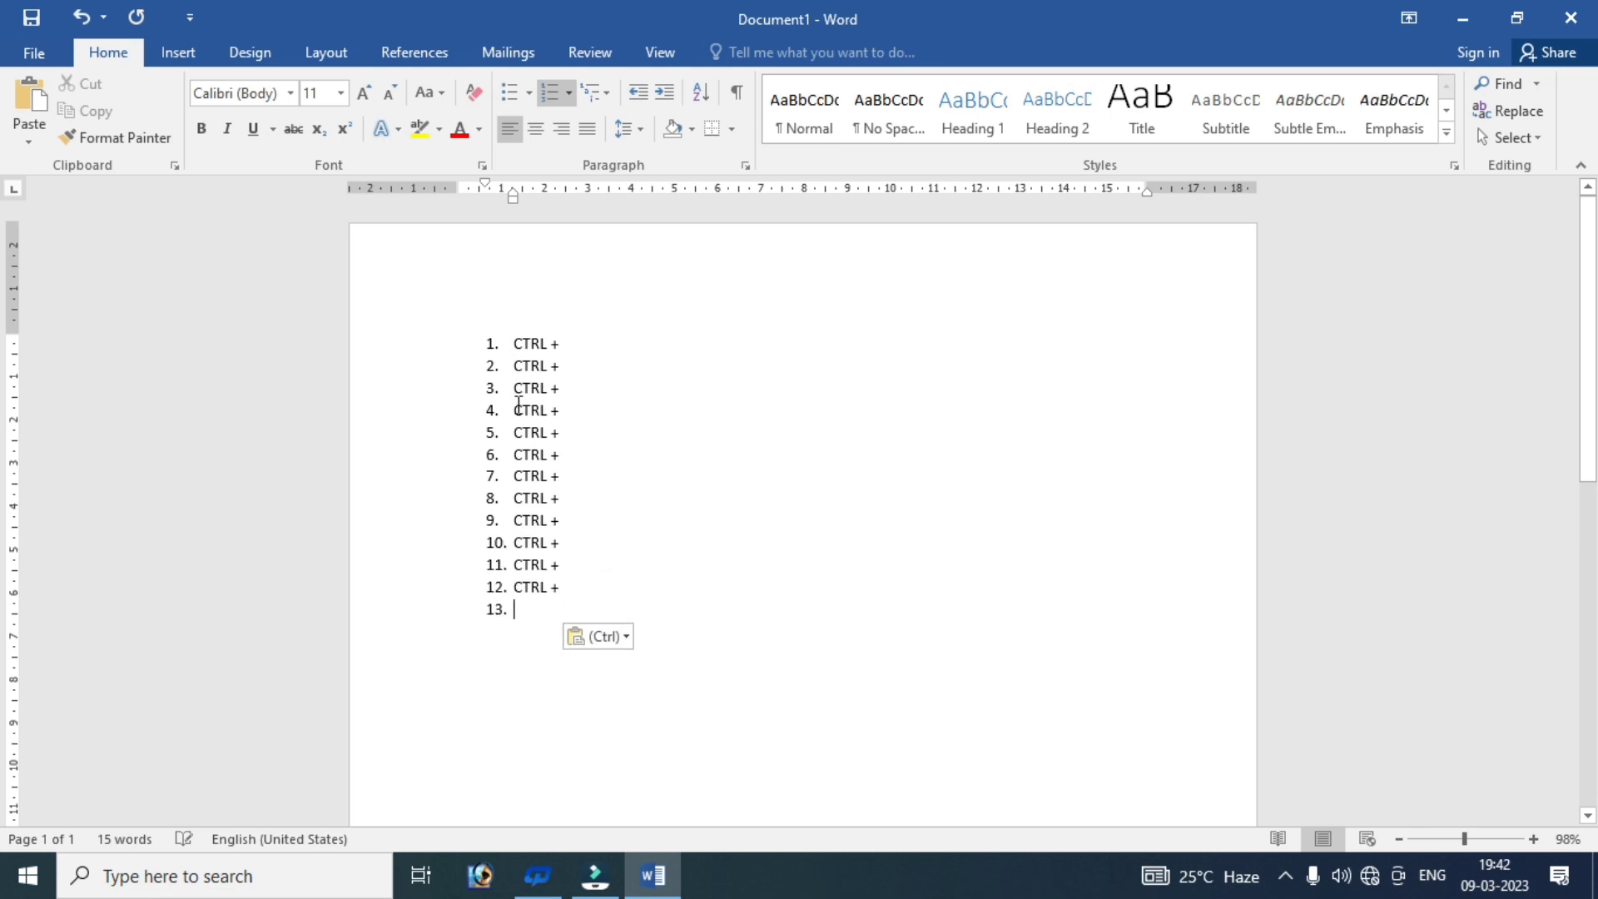
type("CTRL + CTRL + CTRL +")
key("Return")
type("CTRL + CTRL + CTRL +")
key("Return")
key("ctrl+v")
key("Return")
key("ctrl+v")
key("Return")
key("ctrl+v")
key("Return")
key("ctrl+v")
key("Return")
key("ctrl+v")
key("Return")
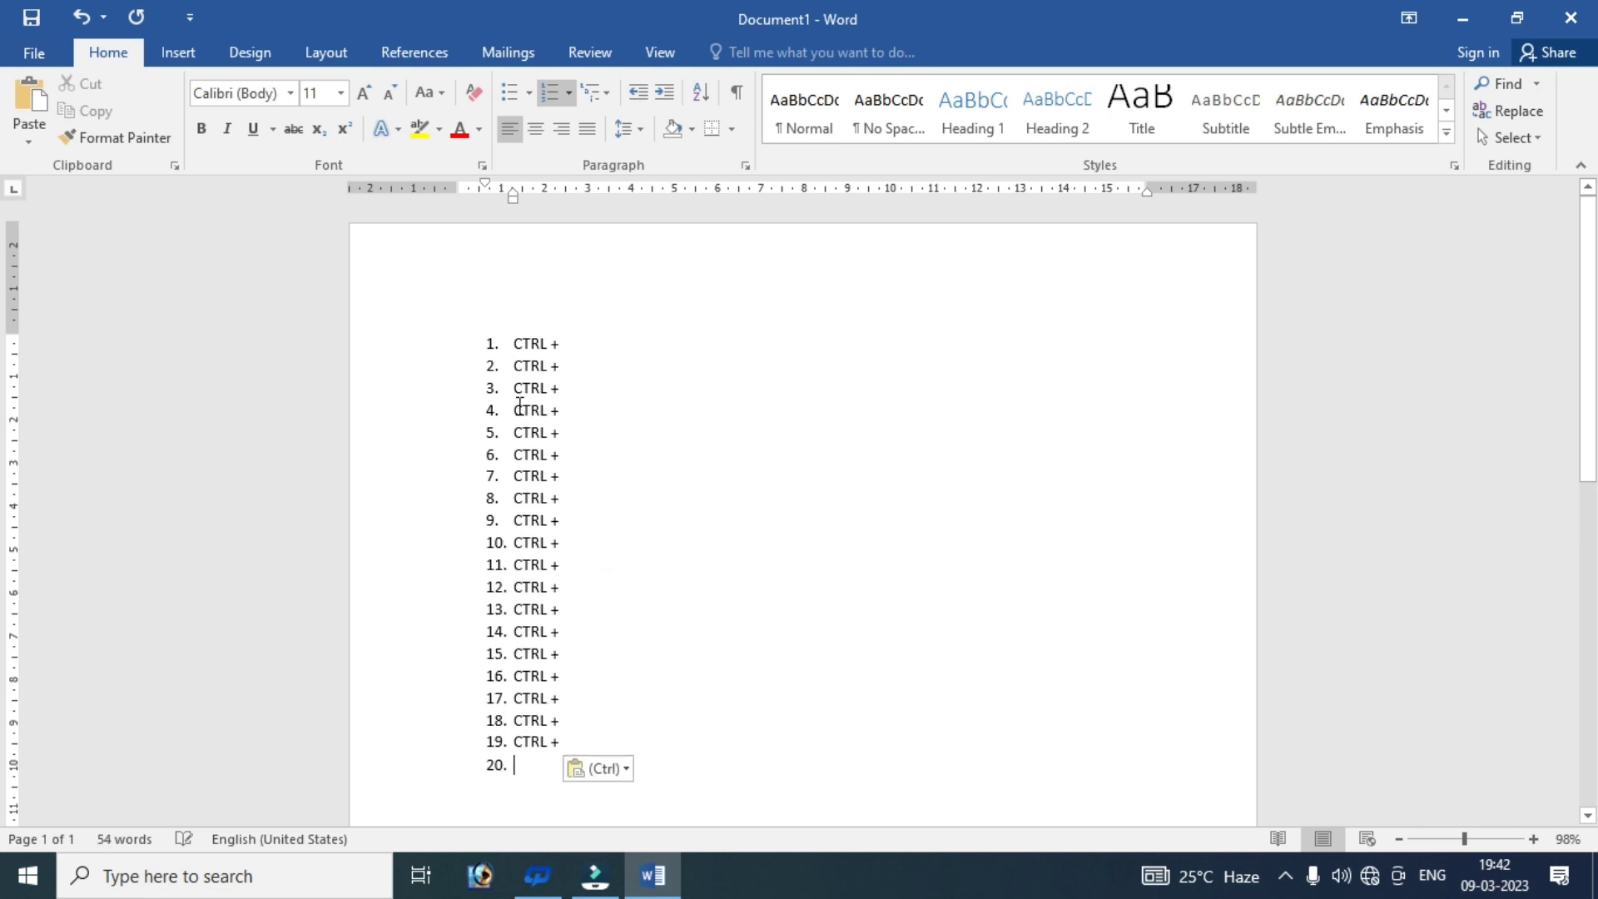
key("ctrl+v")
key("Return")
key("ctrl+v")
key("Return")
key("ctrl+v")
key("Return")
key("ctrl+v")
key("Return")
key("ctrl+v")
key("Return")
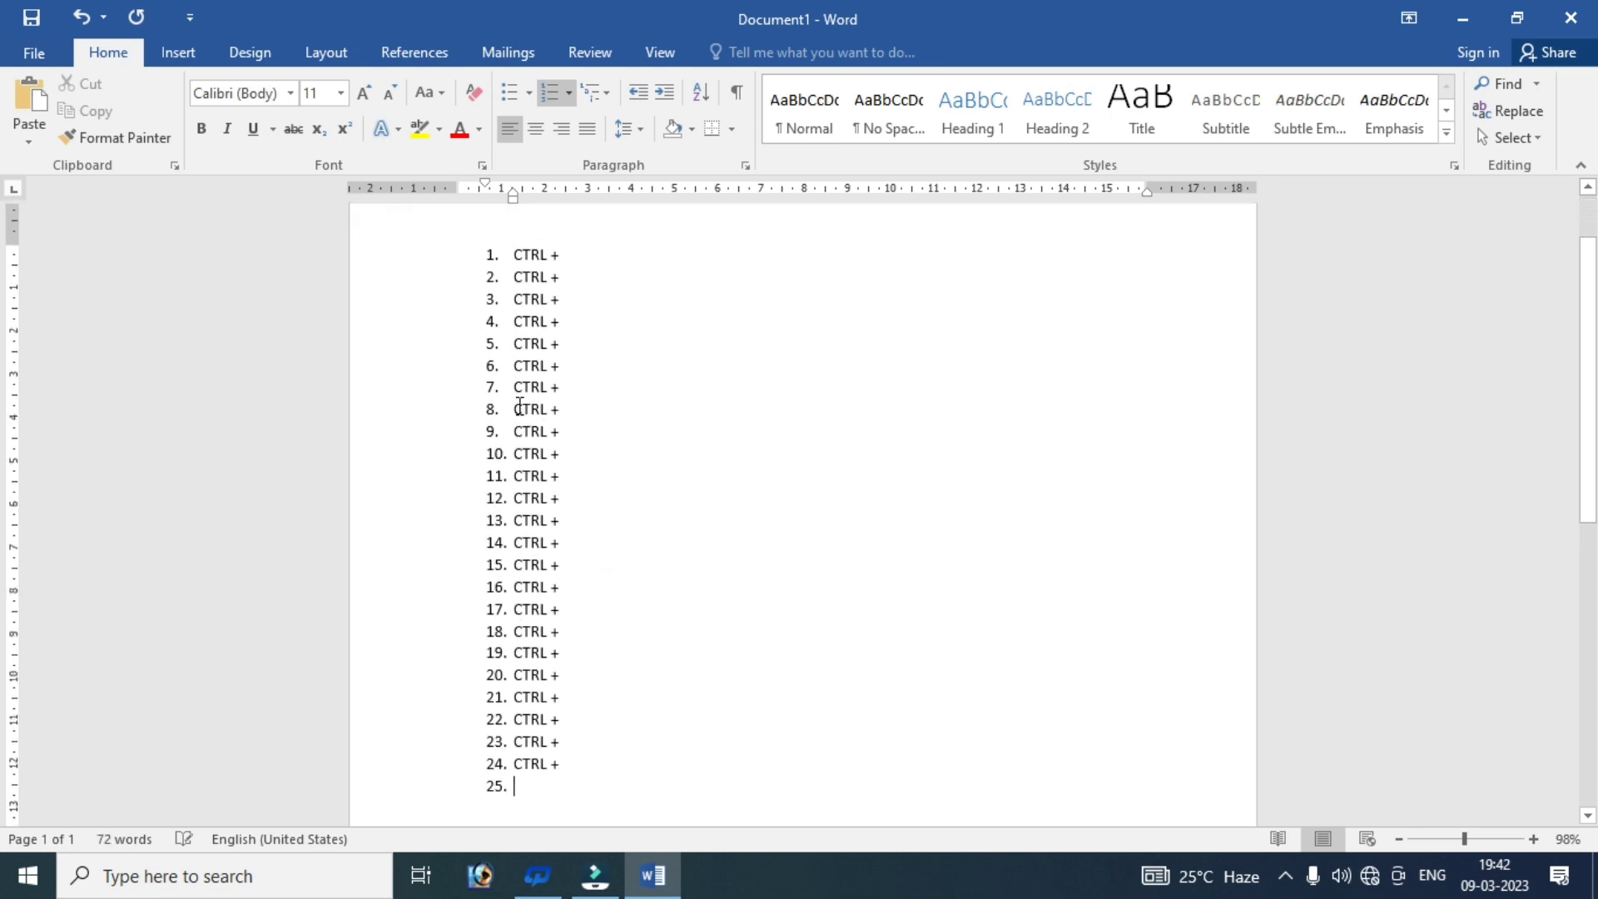
key("ctrl+v")
key("Return")
key("ctrl+v")
key("Return")
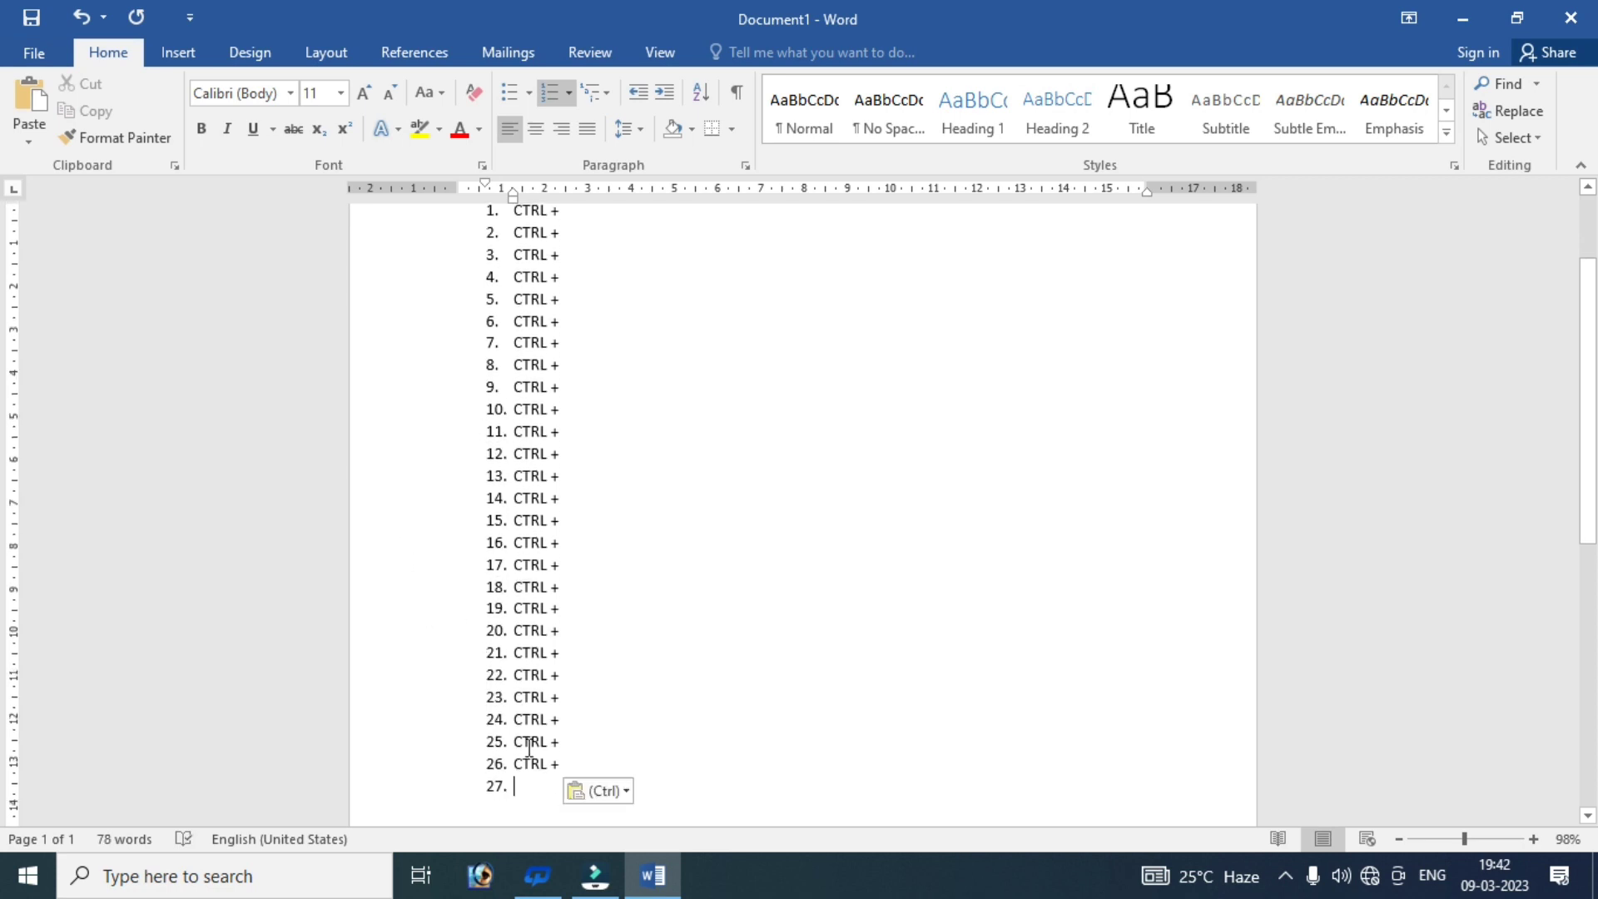
- End the numbered list after item 26 and return to item 1
key("BackSpace")
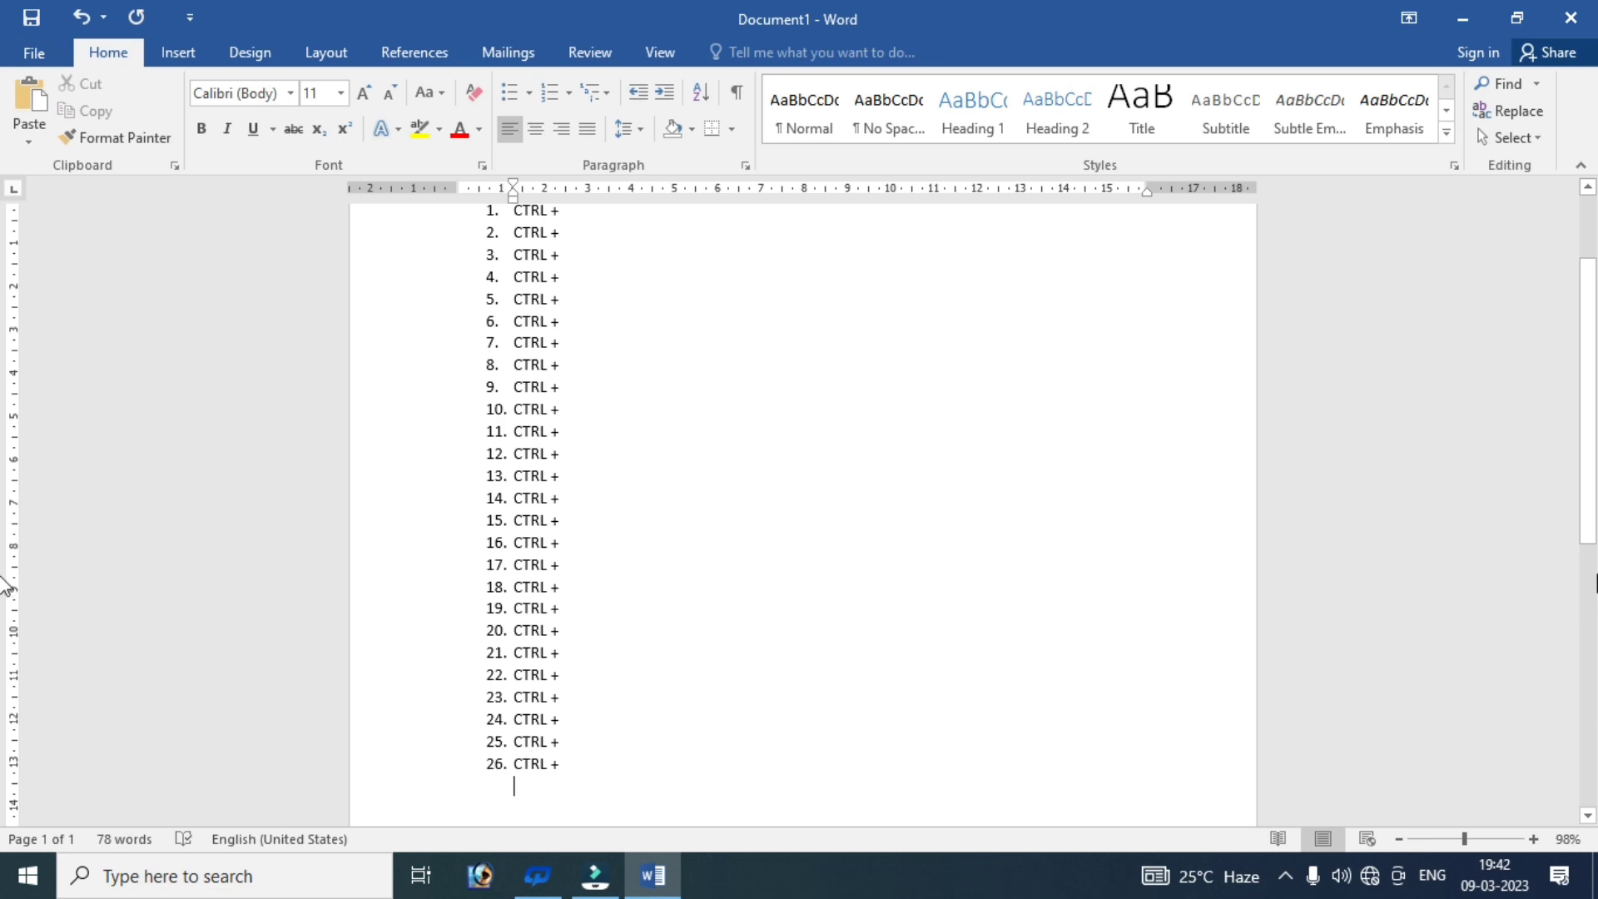
left_click_drag(1588, 509, 1588, 454)
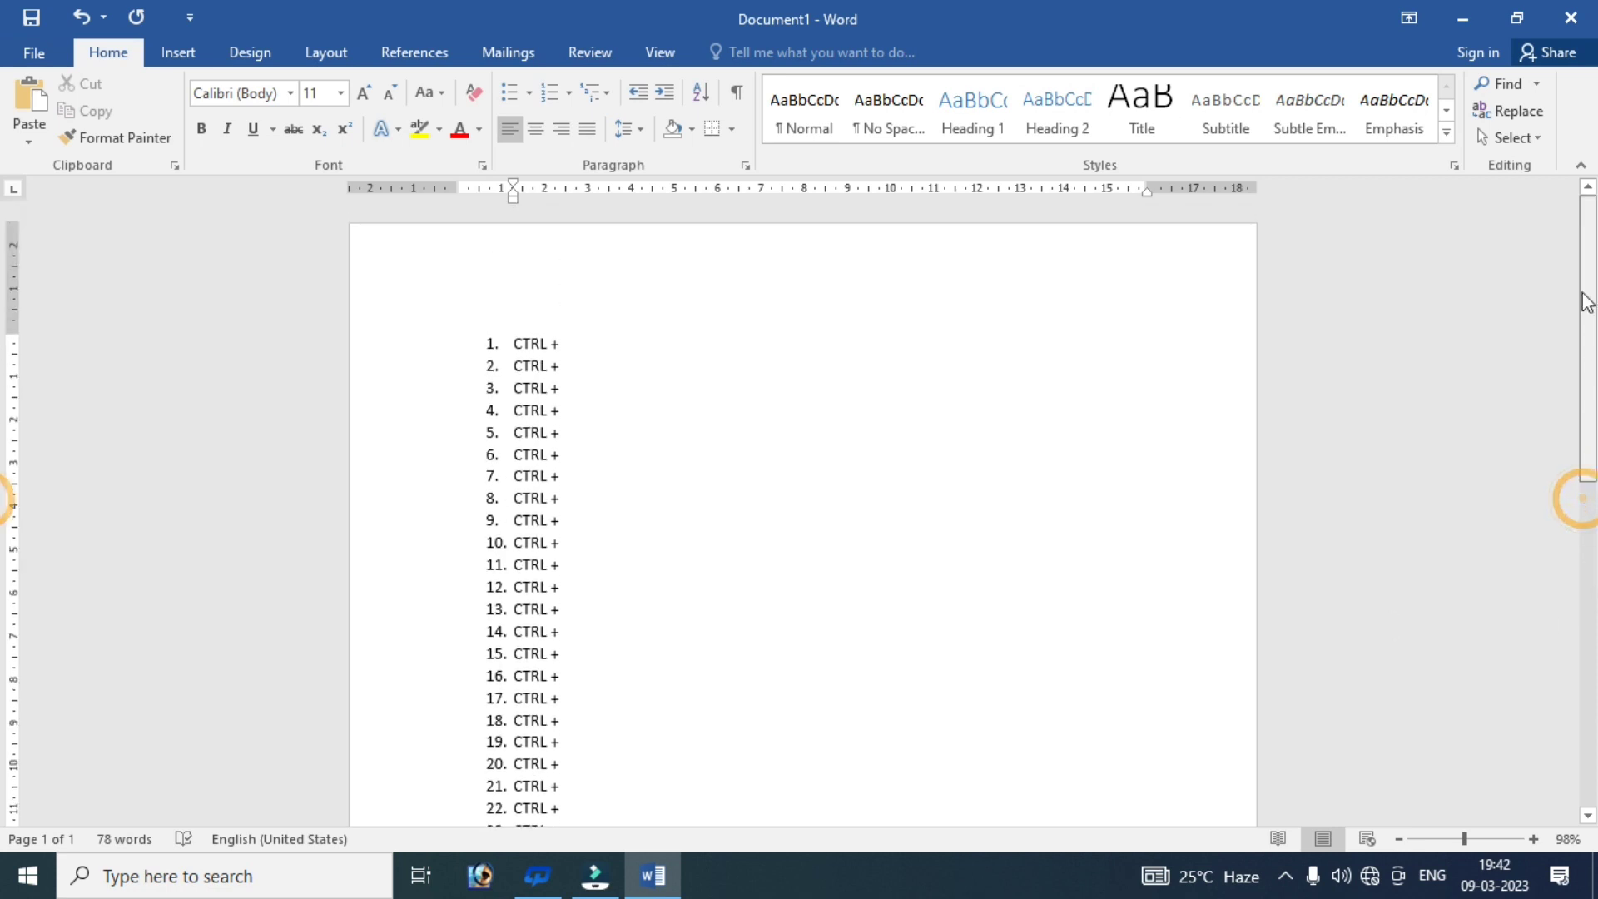
left_click(565, 342)
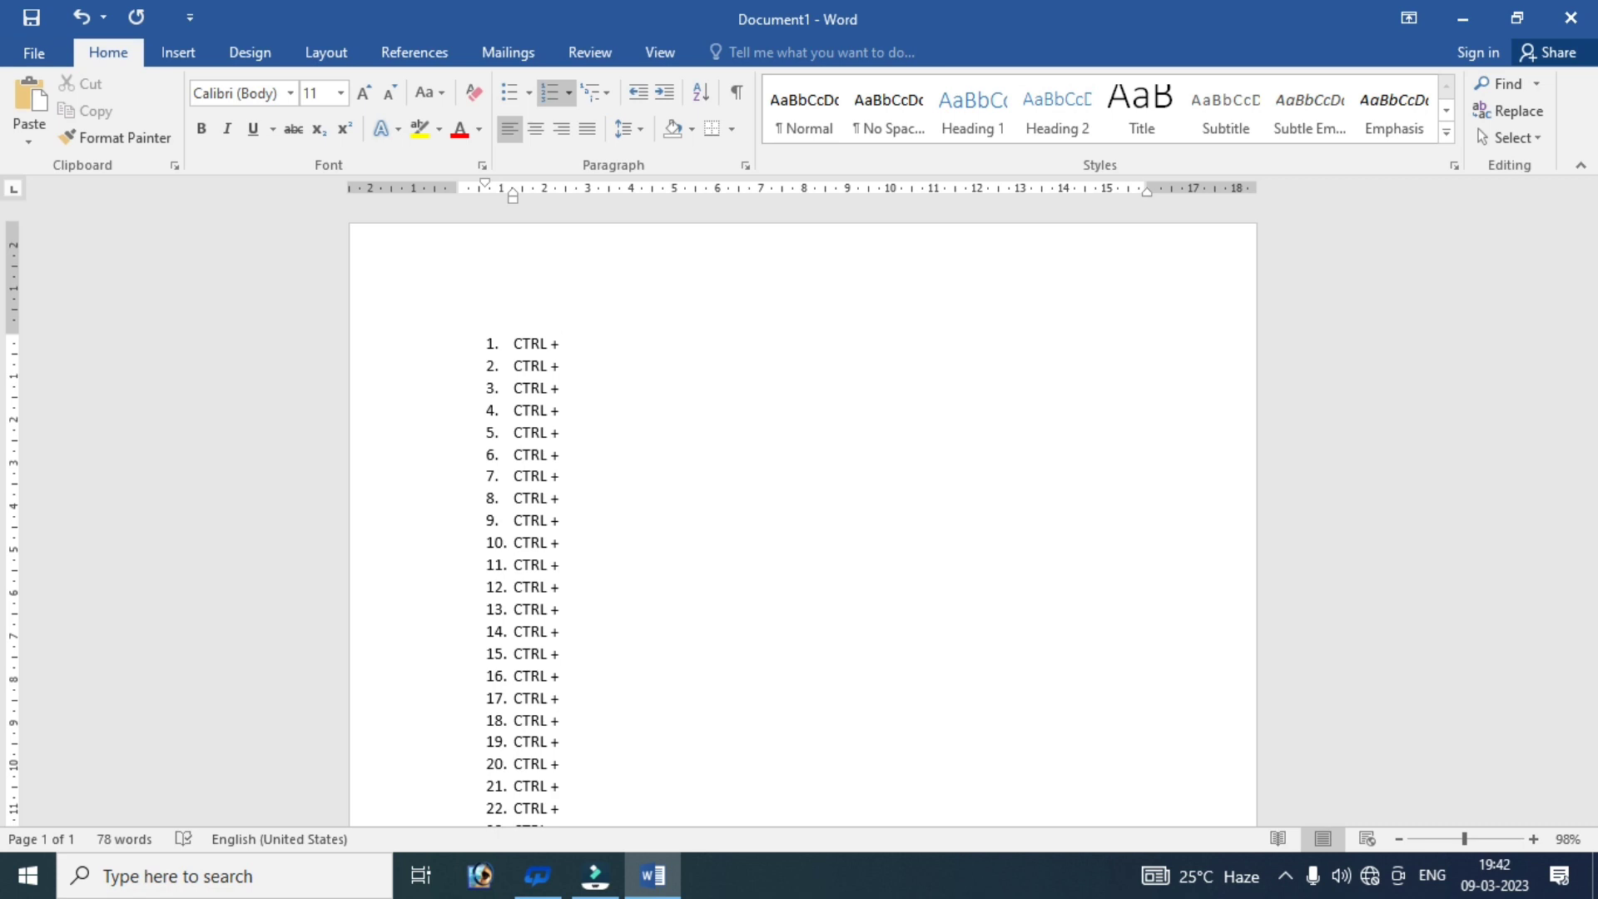
- Complete item 1 to read 'CTRL + A - ALL SELECT'
type("A")
type(" -")
type(" ALL ")
type("SE")
type("L")
key("BackSpace")
type("LE")
type("CT")
mouse_move(1586, 312)
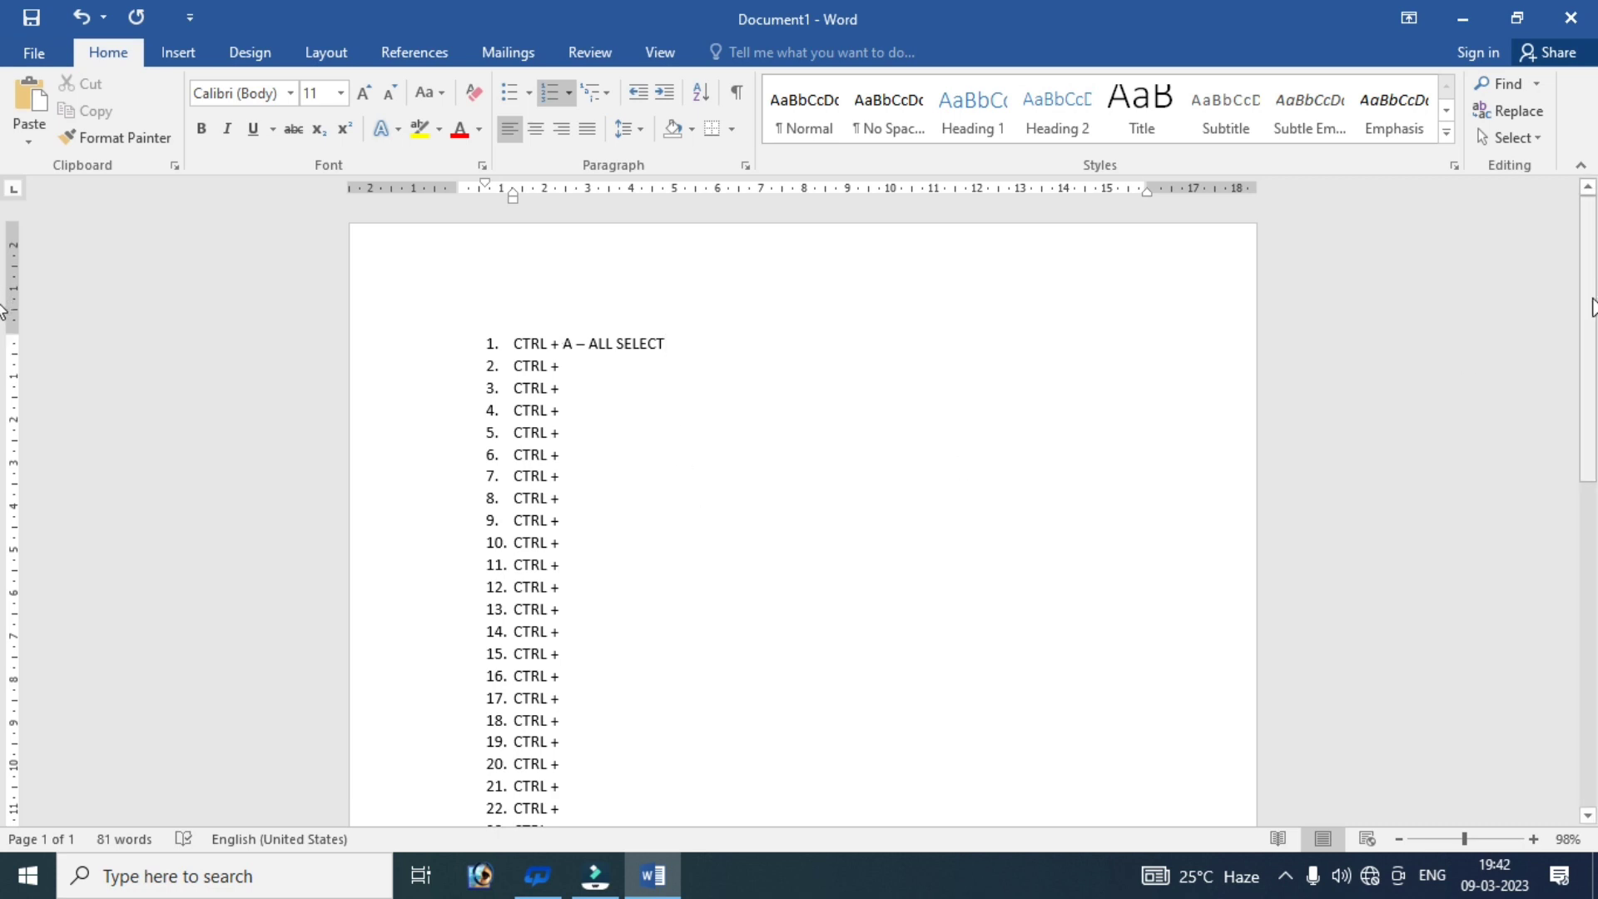
- Add an unnumbered line after item 26 and insert a page break for page 2
left_click_drag(1589, 308, 1559, 560)
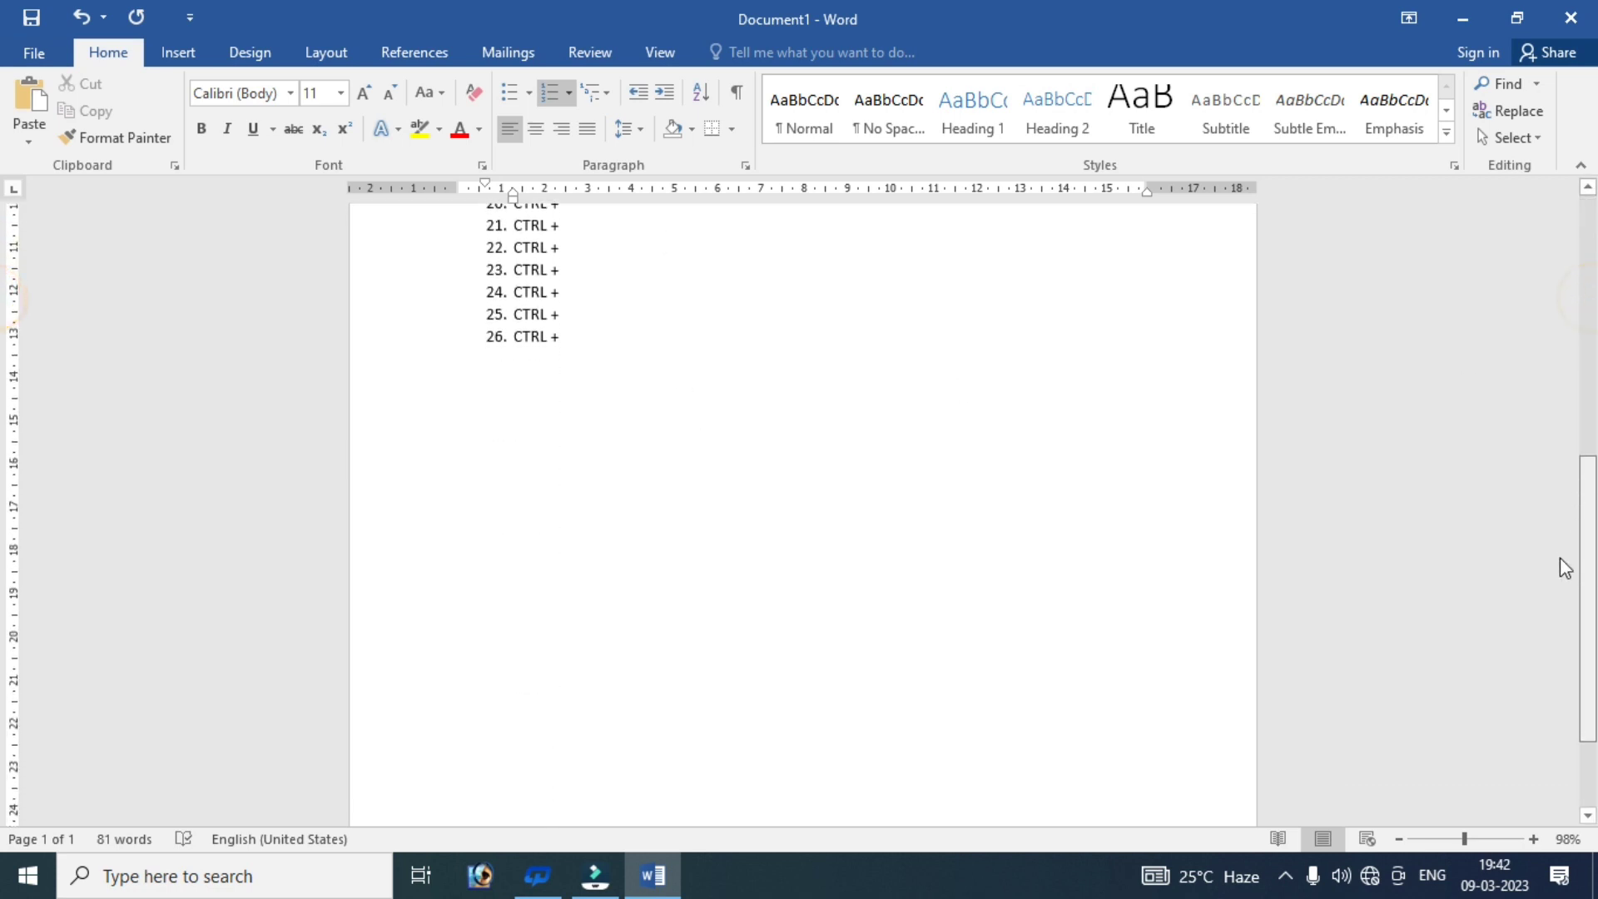
left_click(605, 337)
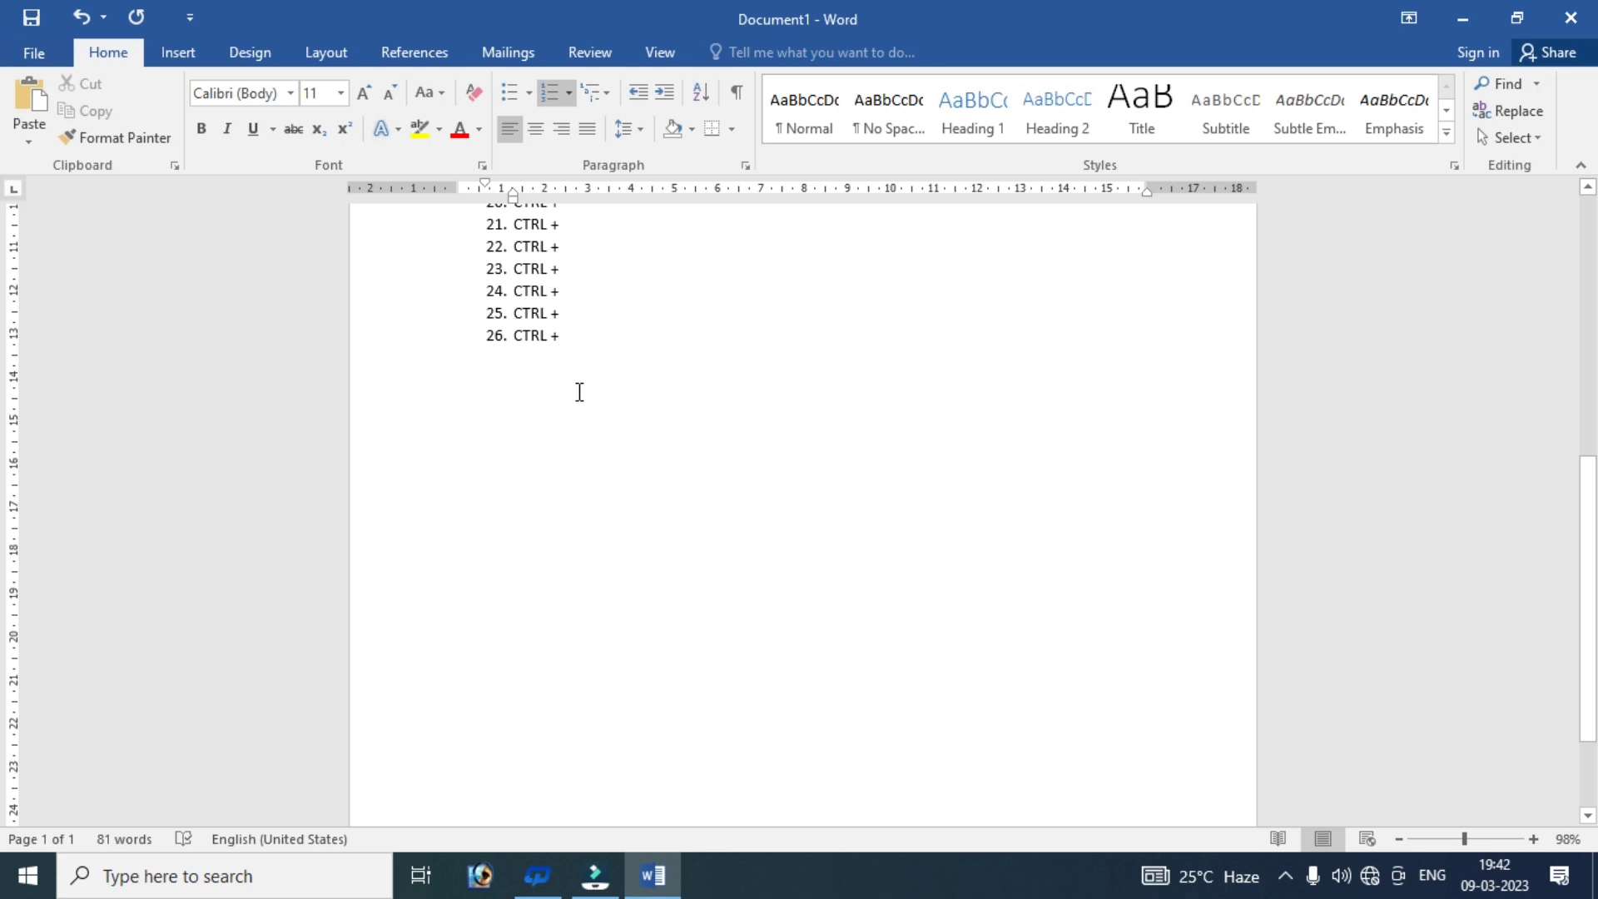
key("Return")
key("BackSpace")
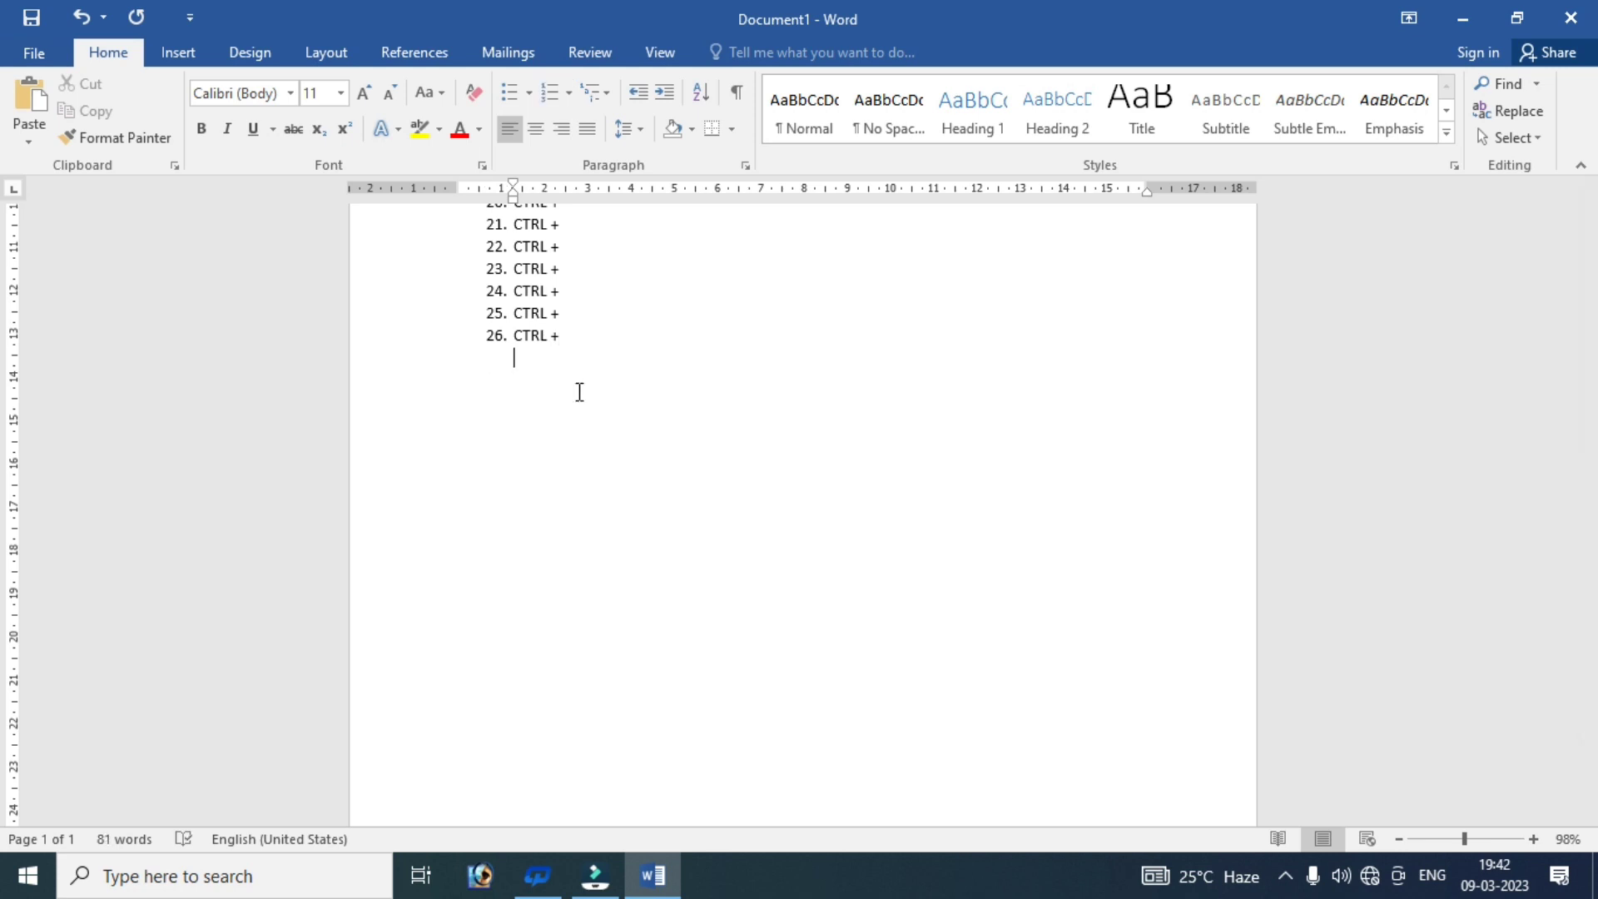
key("ctrl+Return")
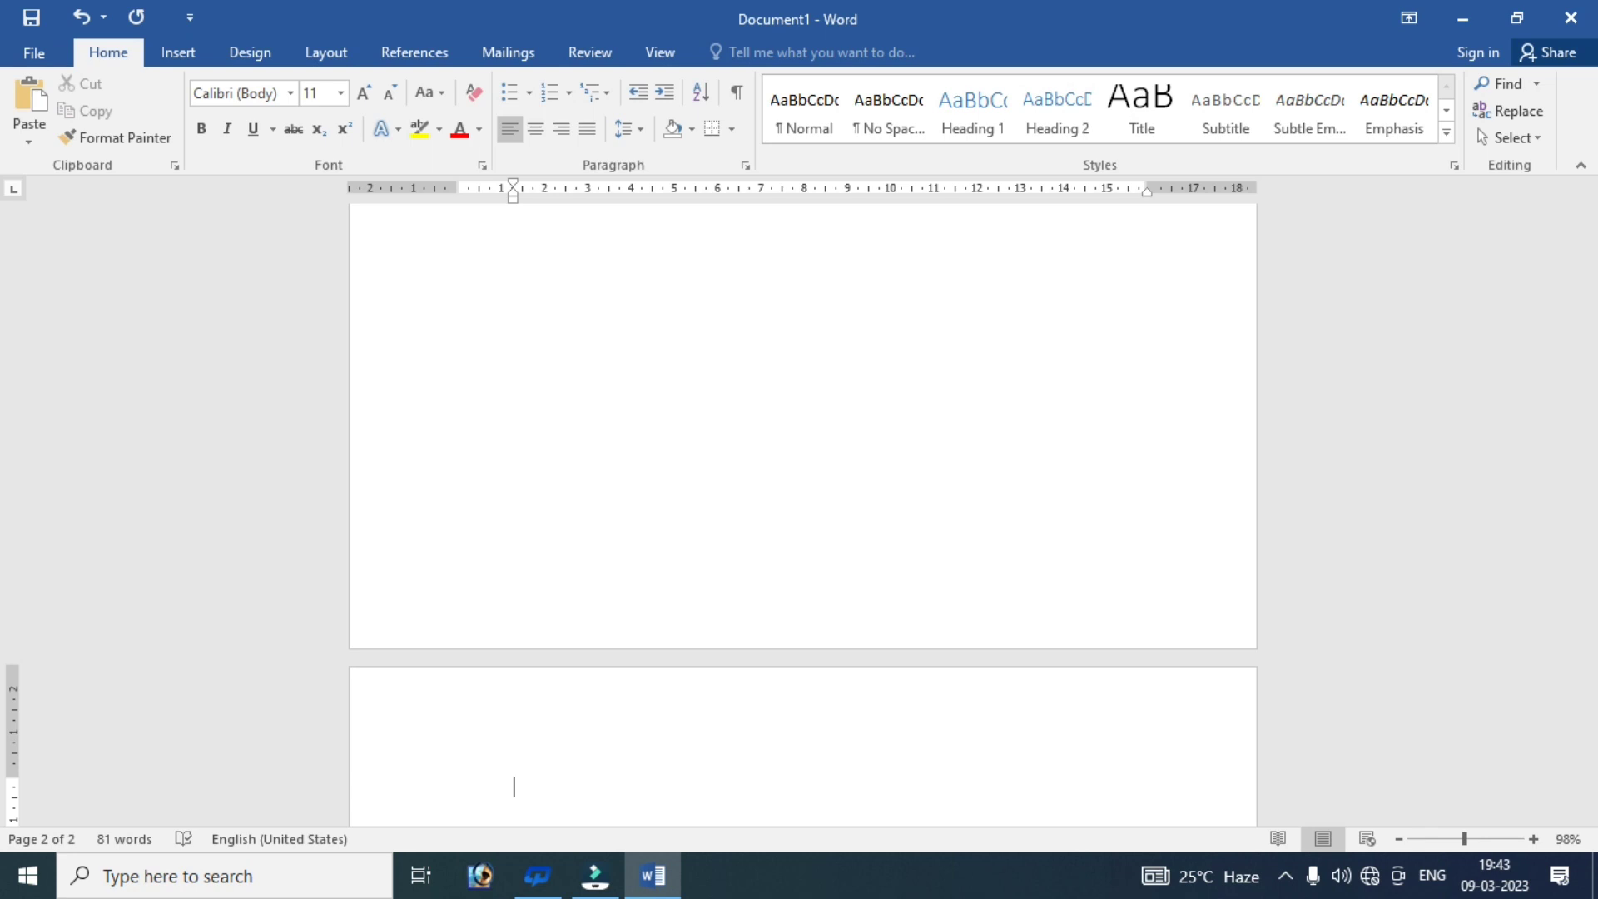
- Generate five sample paragraphs with =RAND() and select all the text
type("=RAN")
type("D")
type("()")
key("Return")
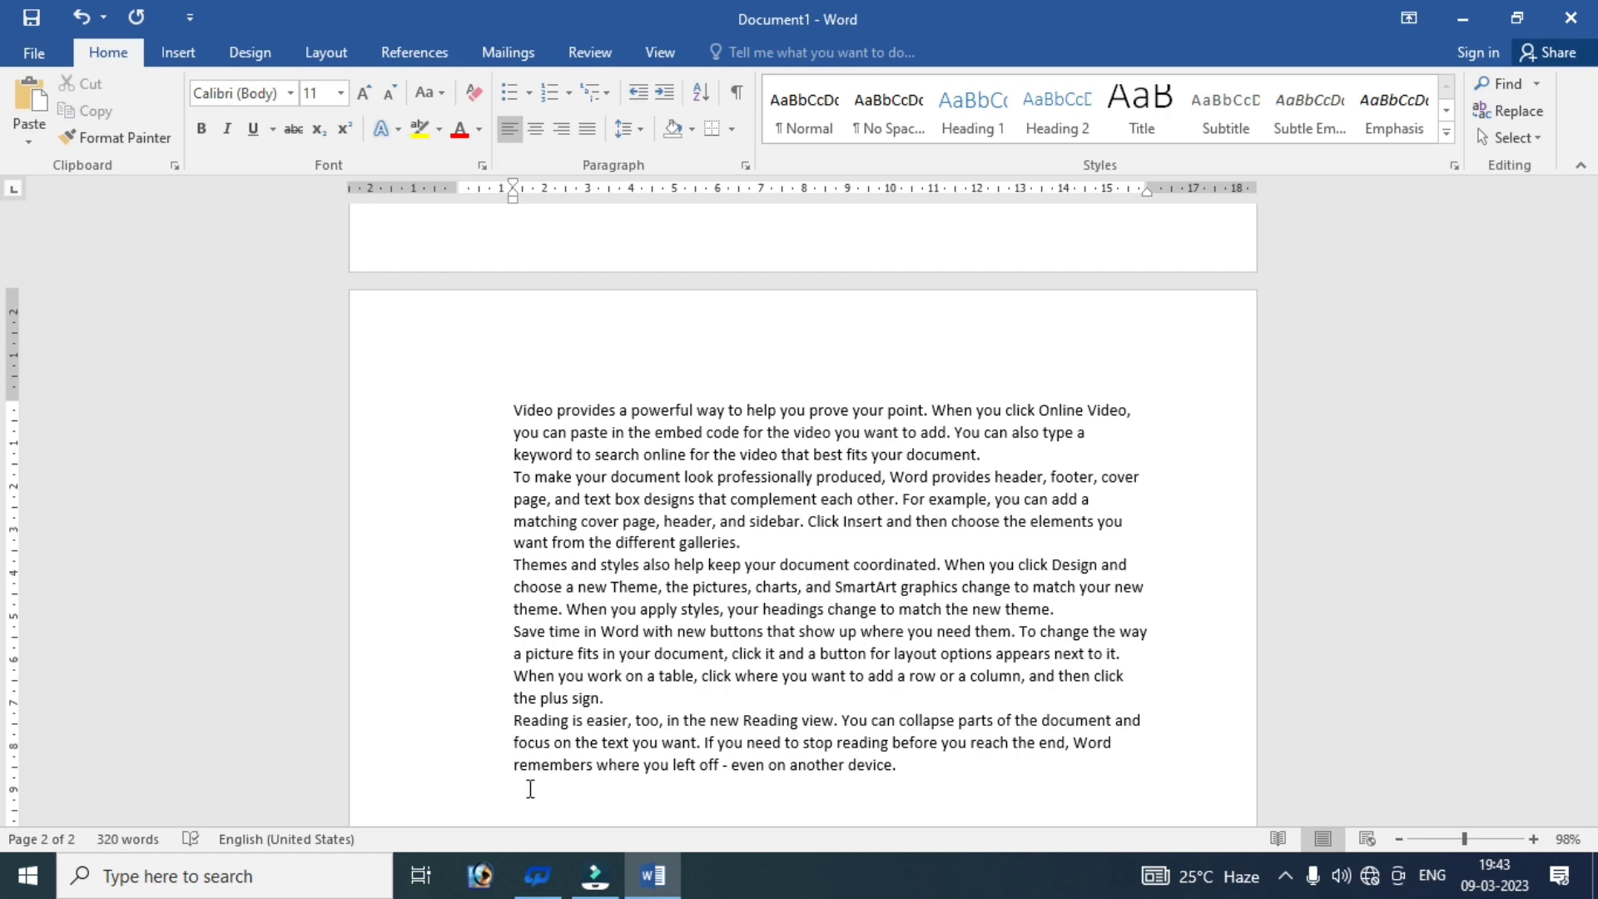
key("ctrl+a")
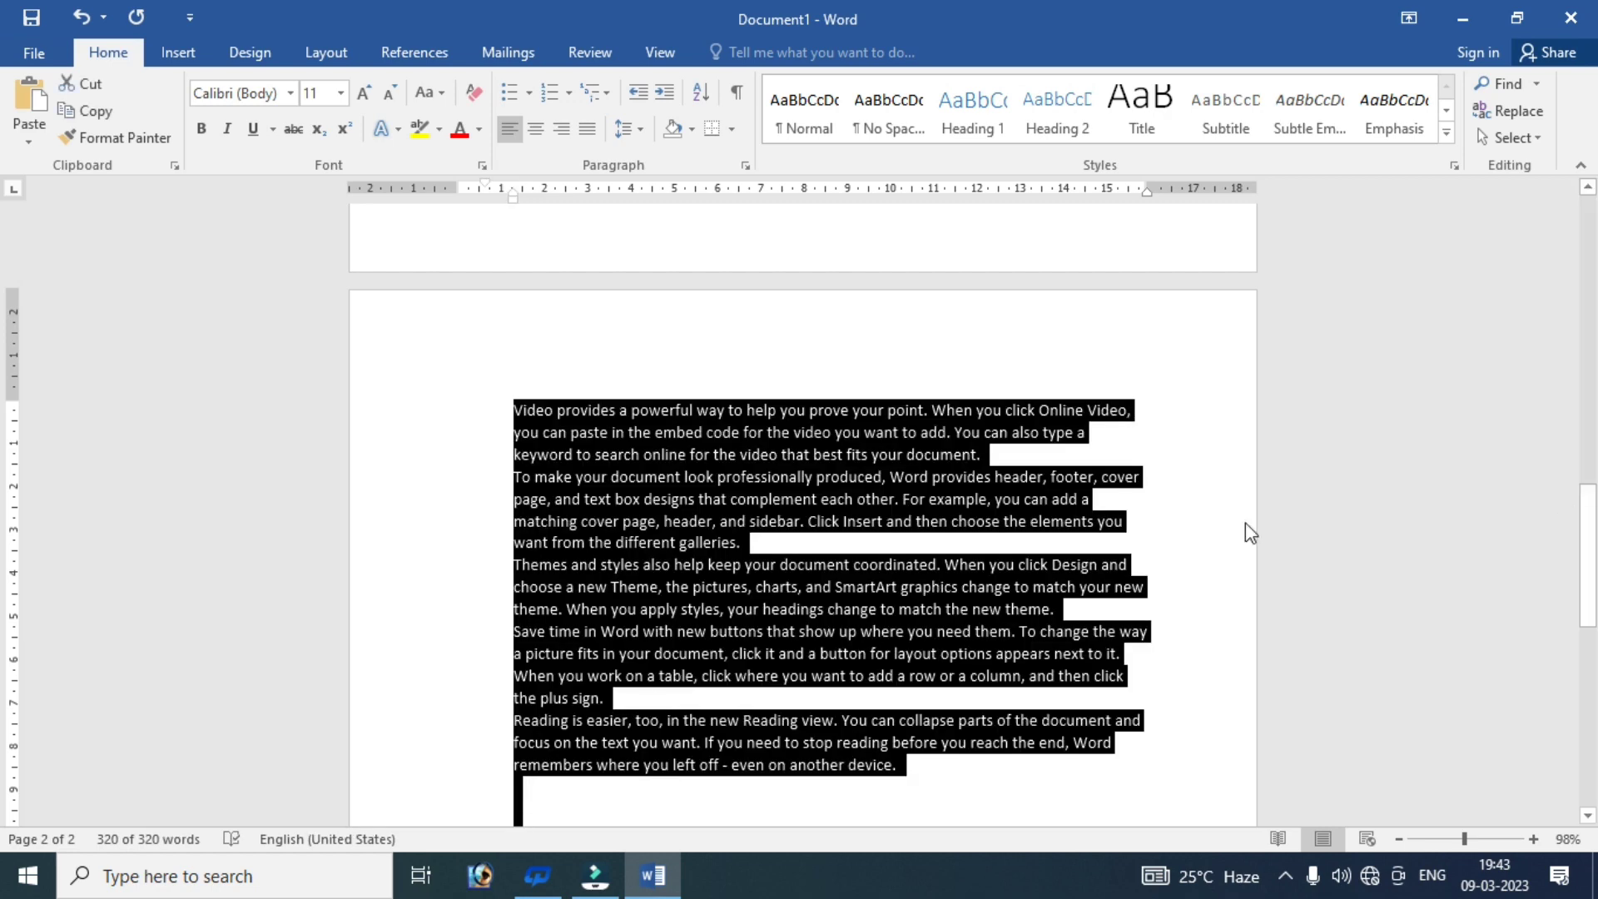
mouse_move(1588, 524)
left_mouse_down()
mouse_move(1587, 200)
mouse_move(1587, 556)
left_mouse_up()
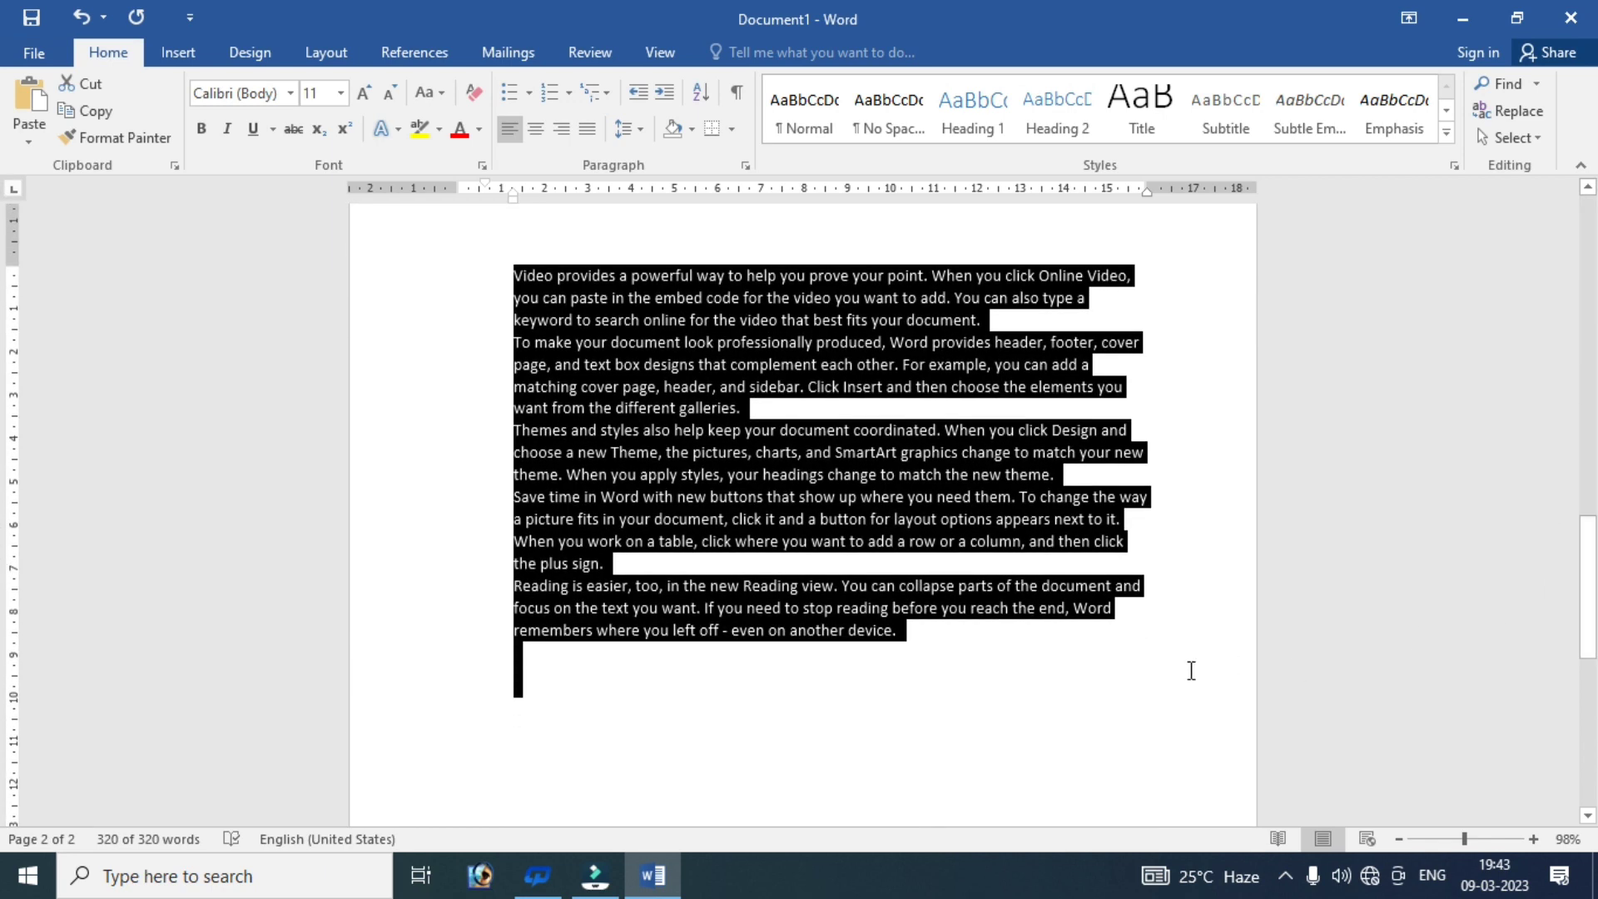
- Try selecting parts of the last sample paragraph, then scroll back to the page 1 list
left_click(917, 637)
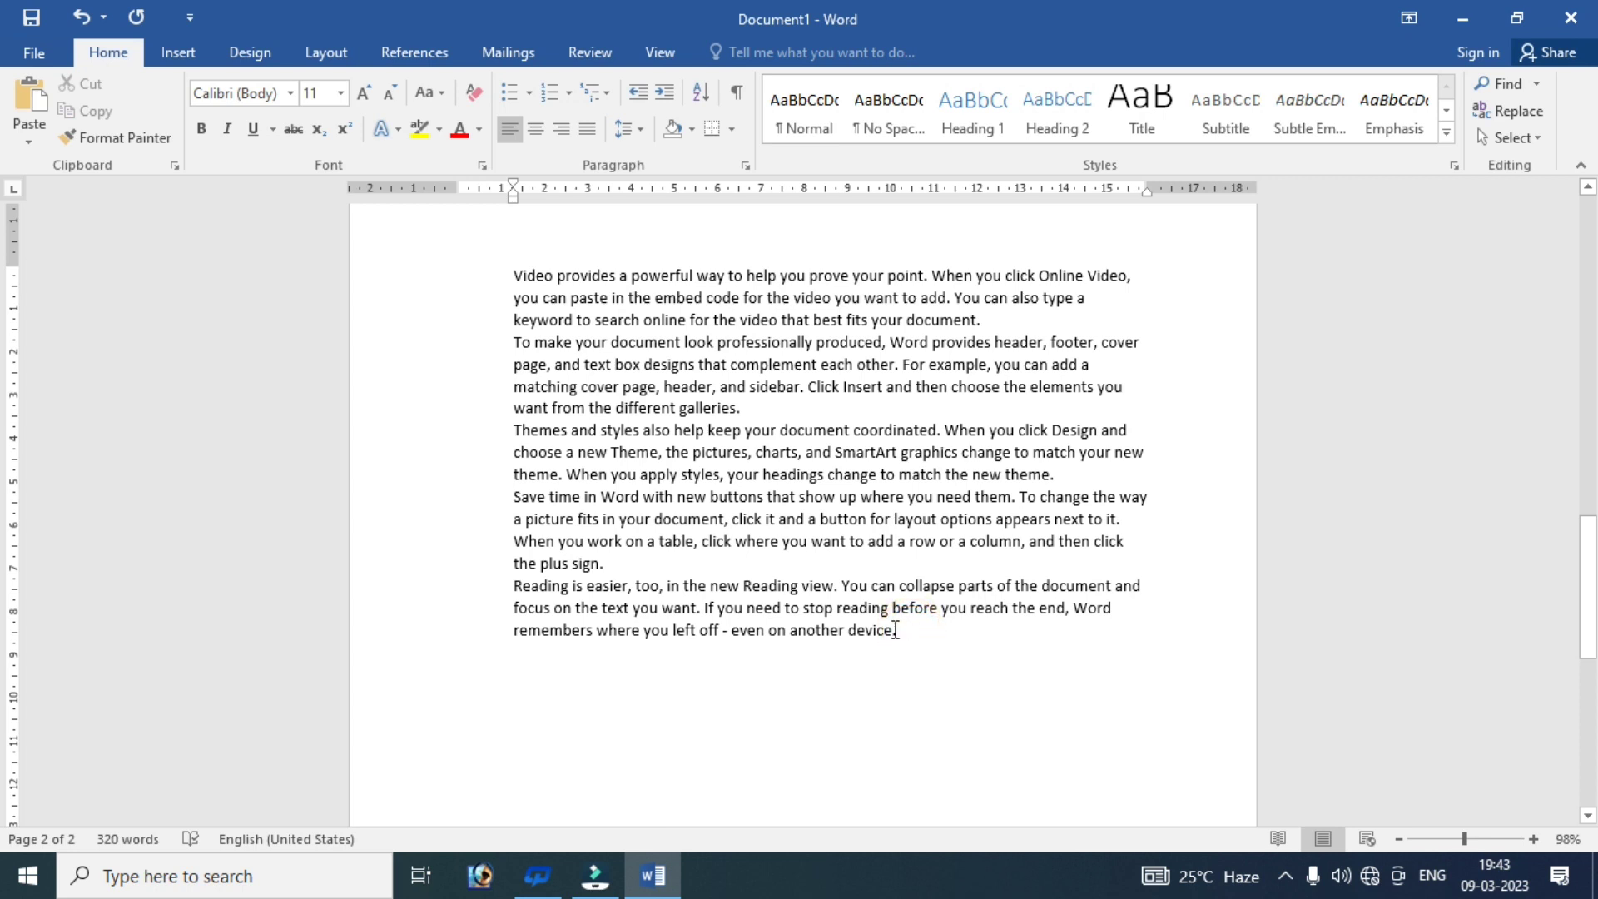
triple_click(894, 630)
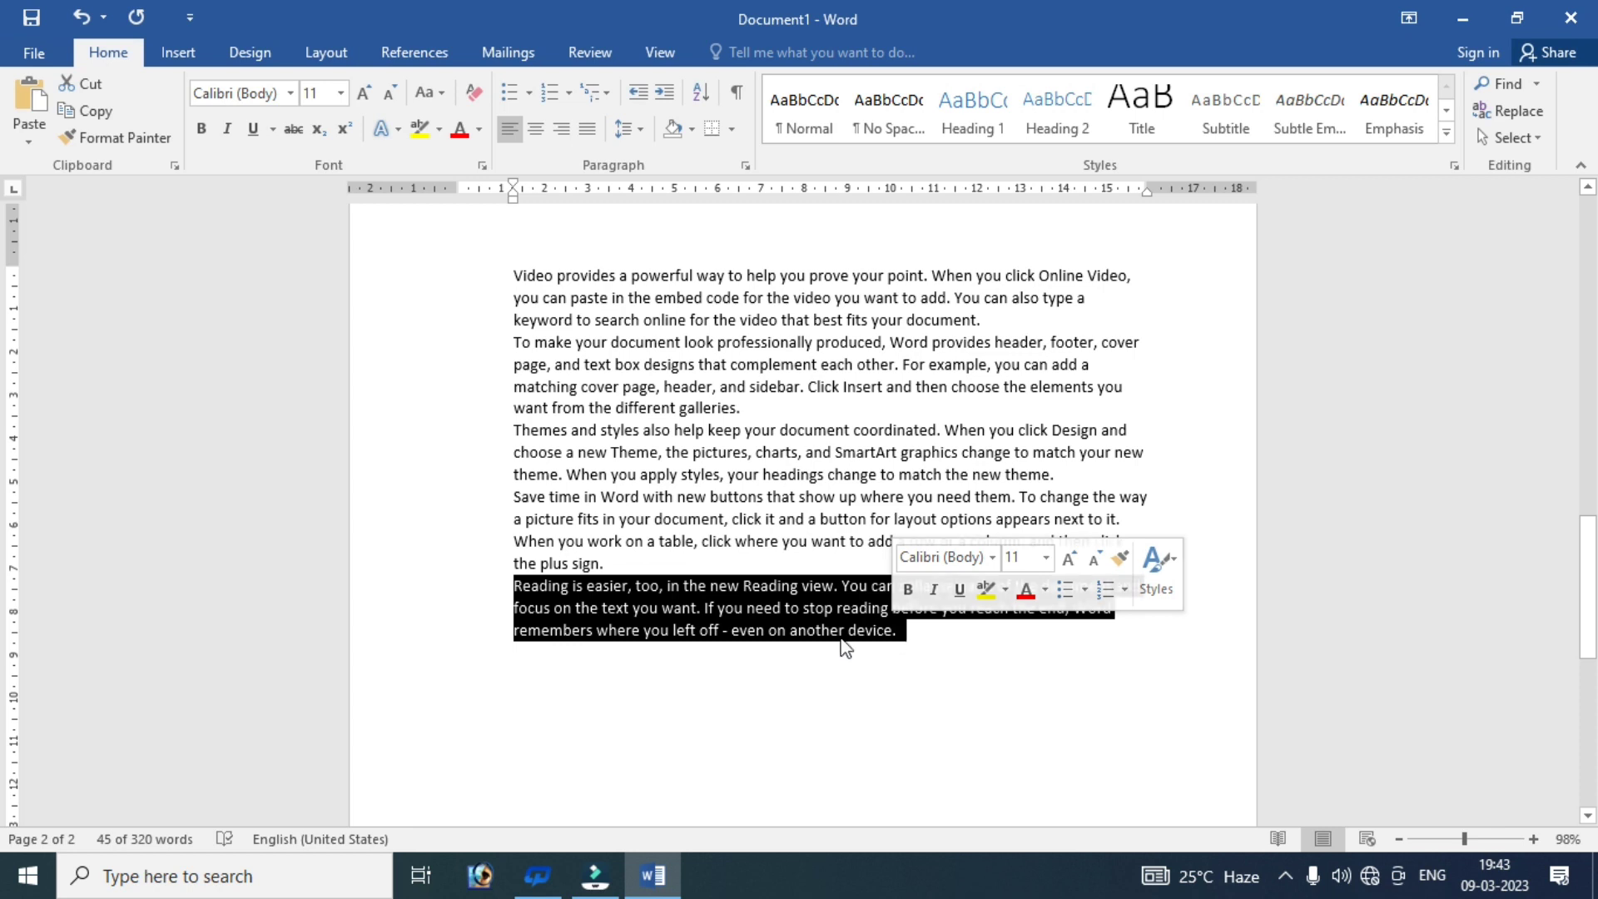
left_click(899, 640)
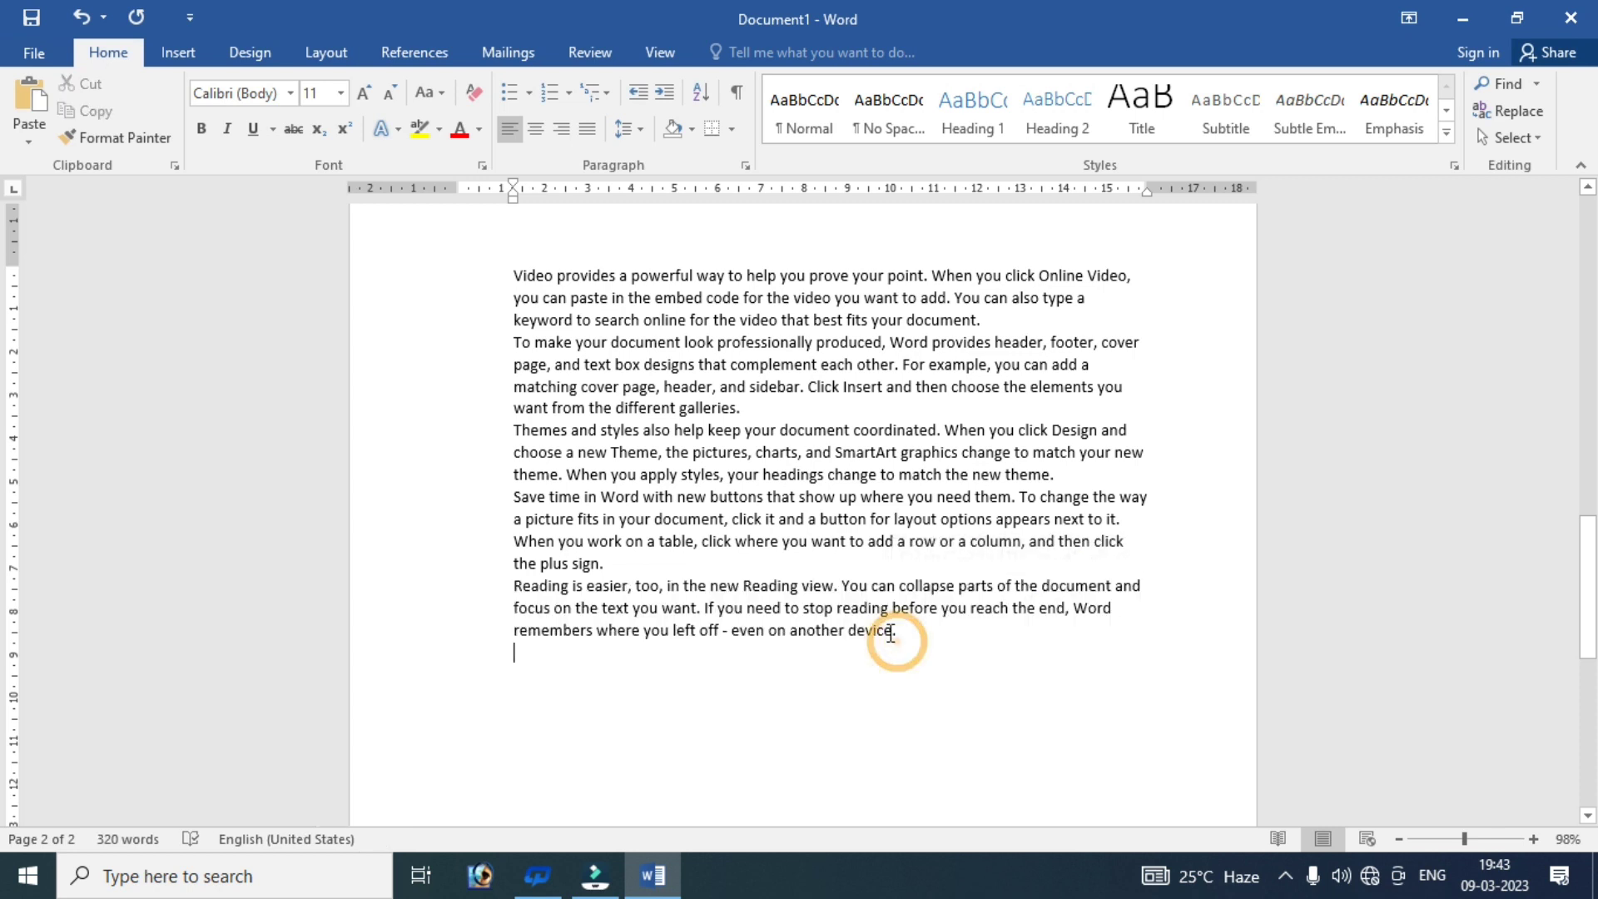
left_click(902, 630)
left_click_drag(901, 630, 909, 640)
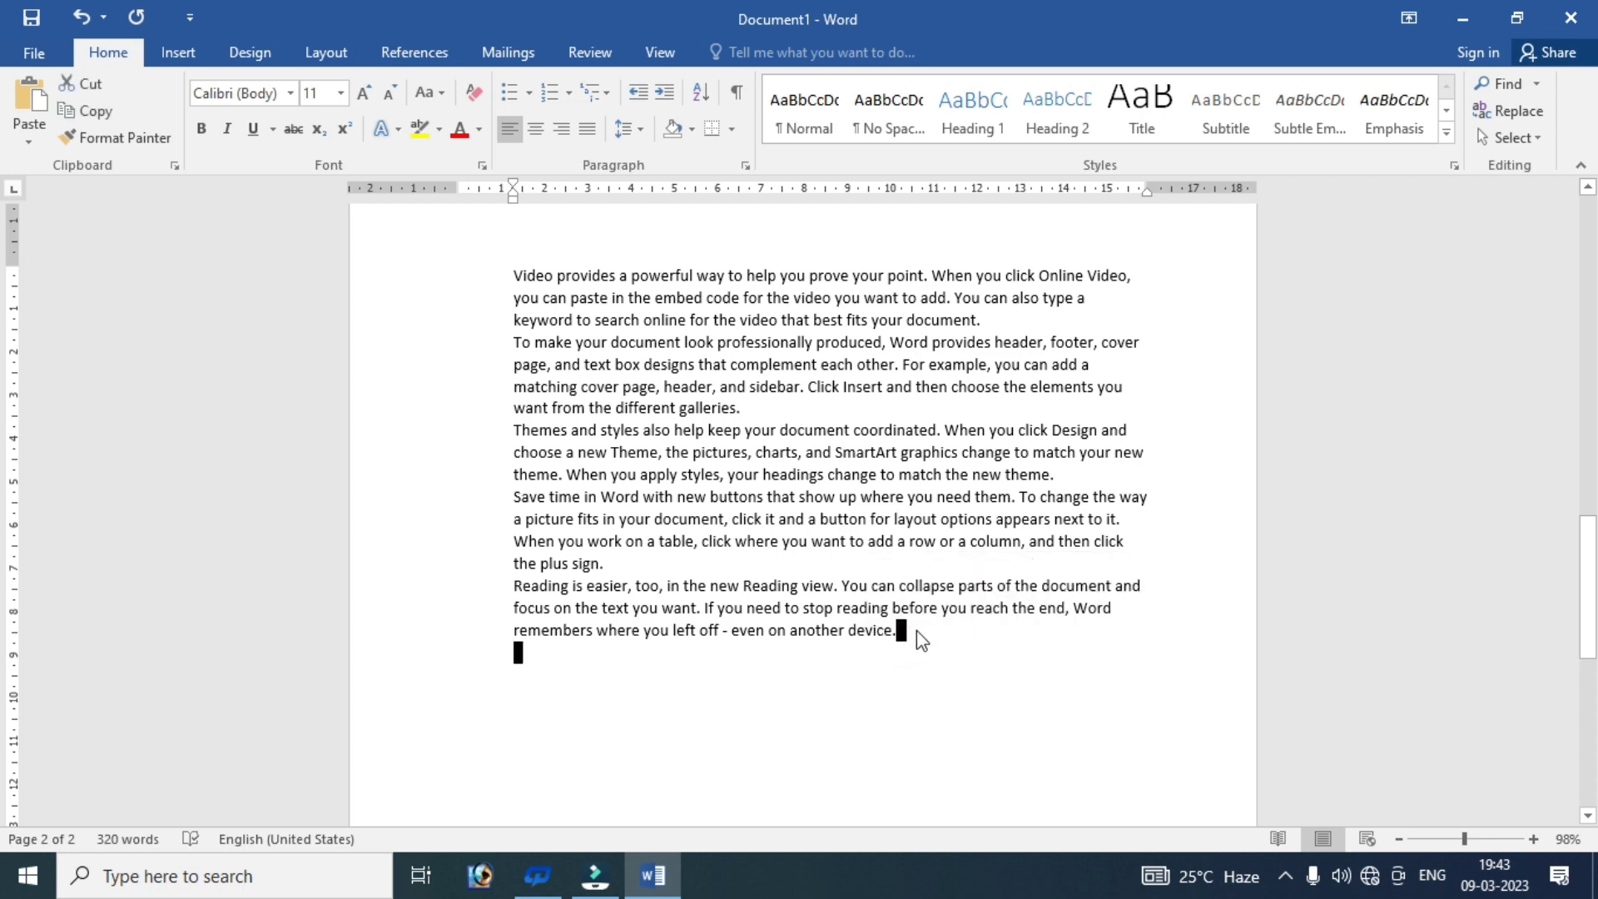
left_click(903, 634)
key("shift+Left")
key("shift+Left")
key("shift+Left")
key("shift+Left")
key("shift+Left")
key("shift+Left")
key("shift+Left")
key("shift+Left")
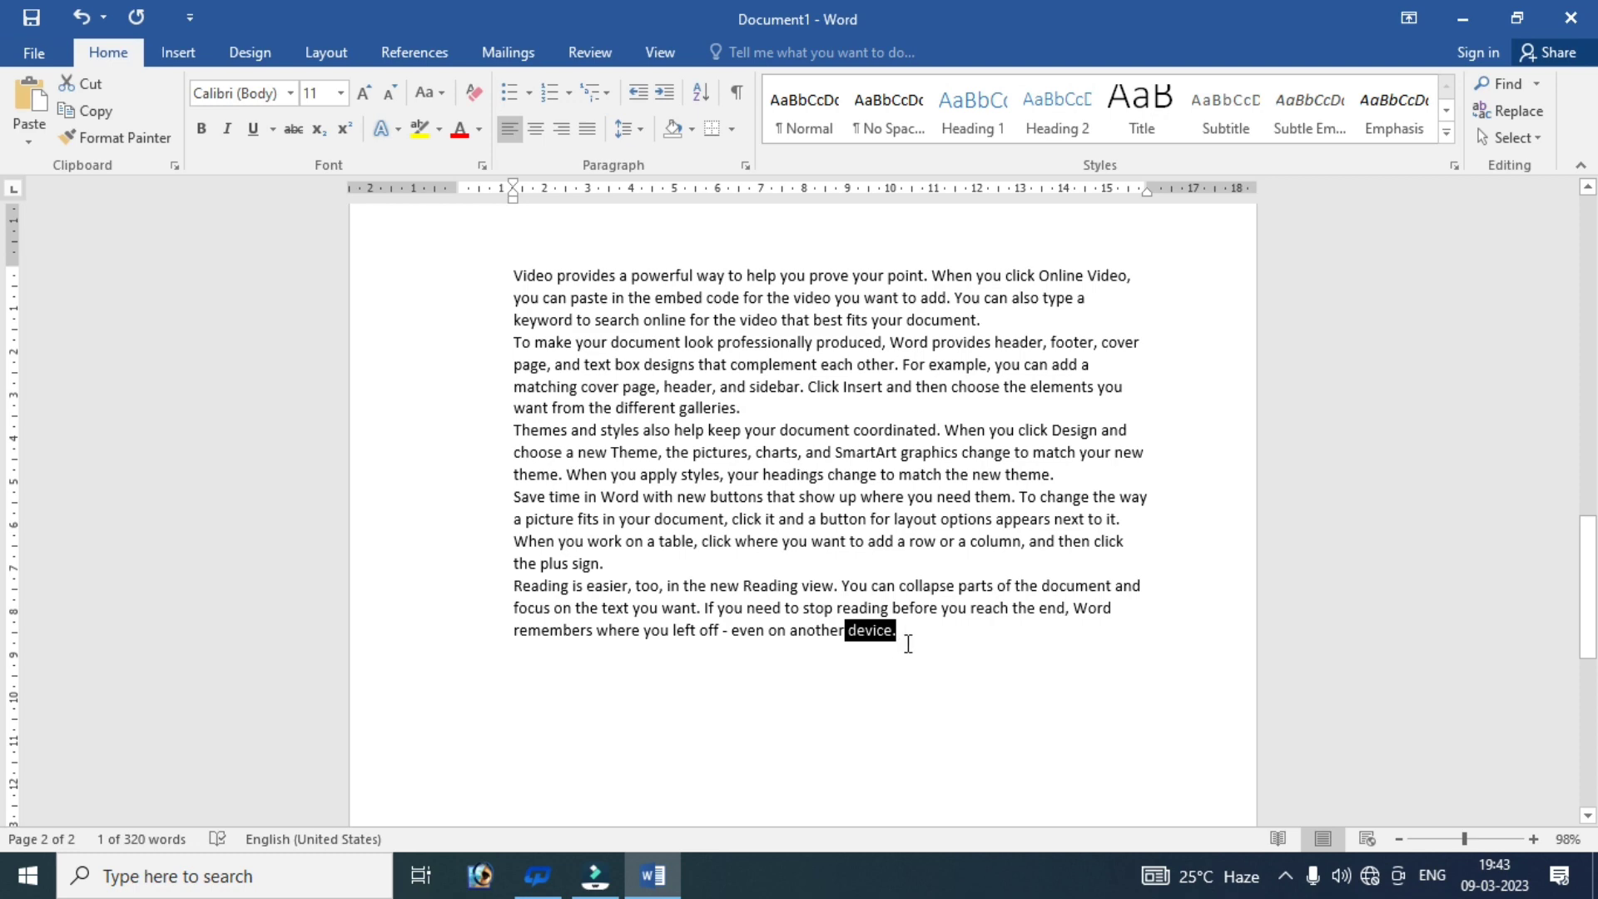
left_click(904, 641)
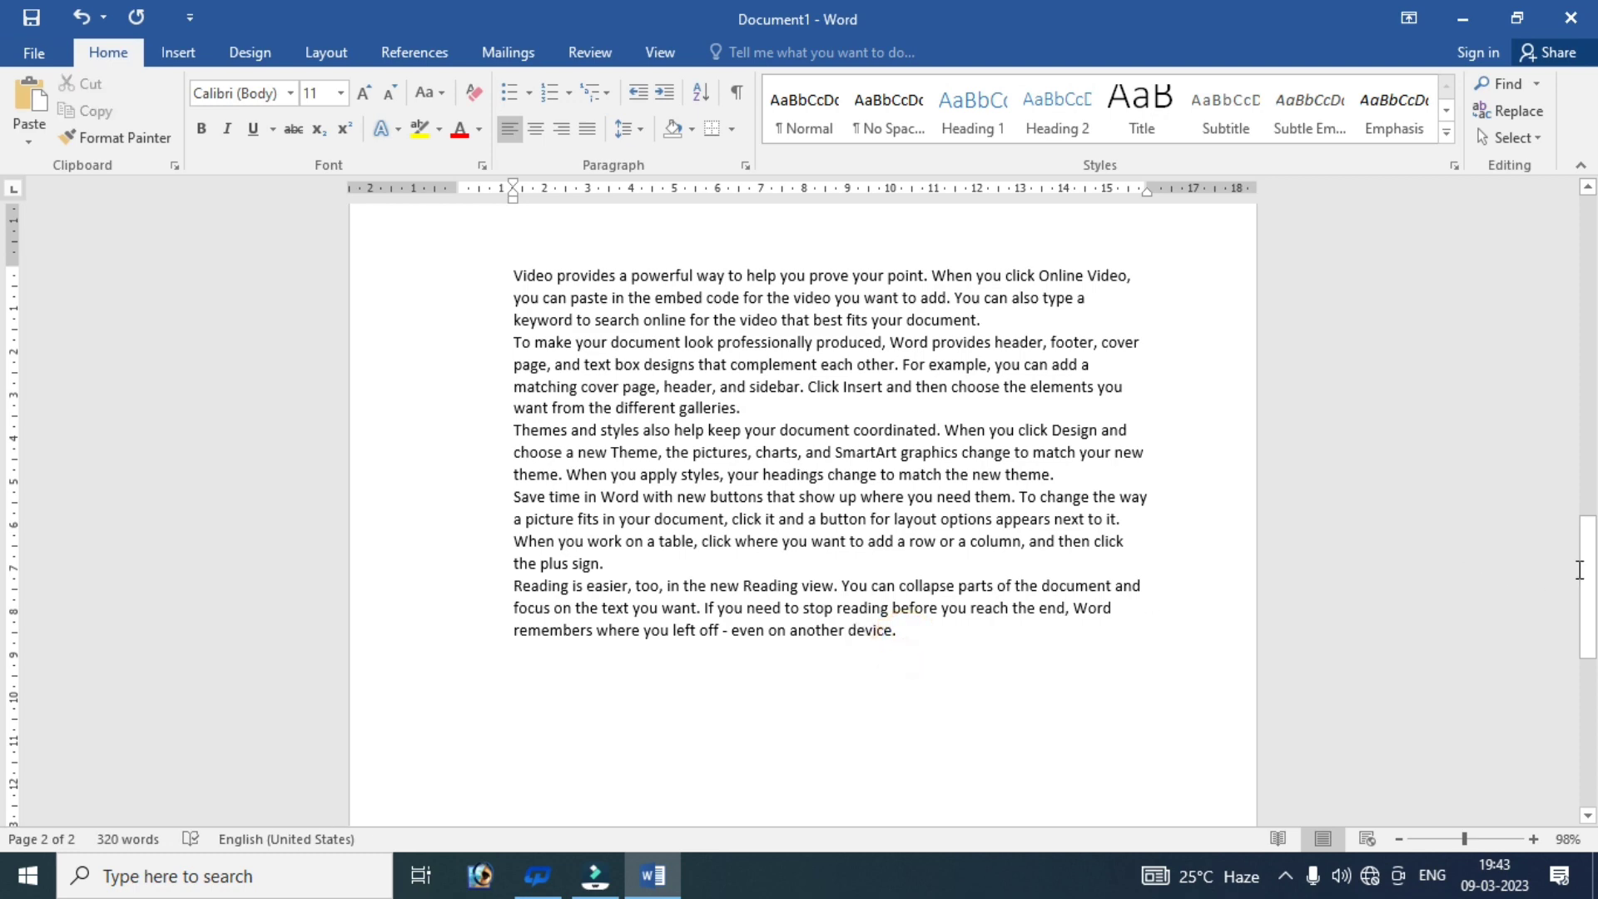
left_click_drag(1585, 583, 1591, 254)
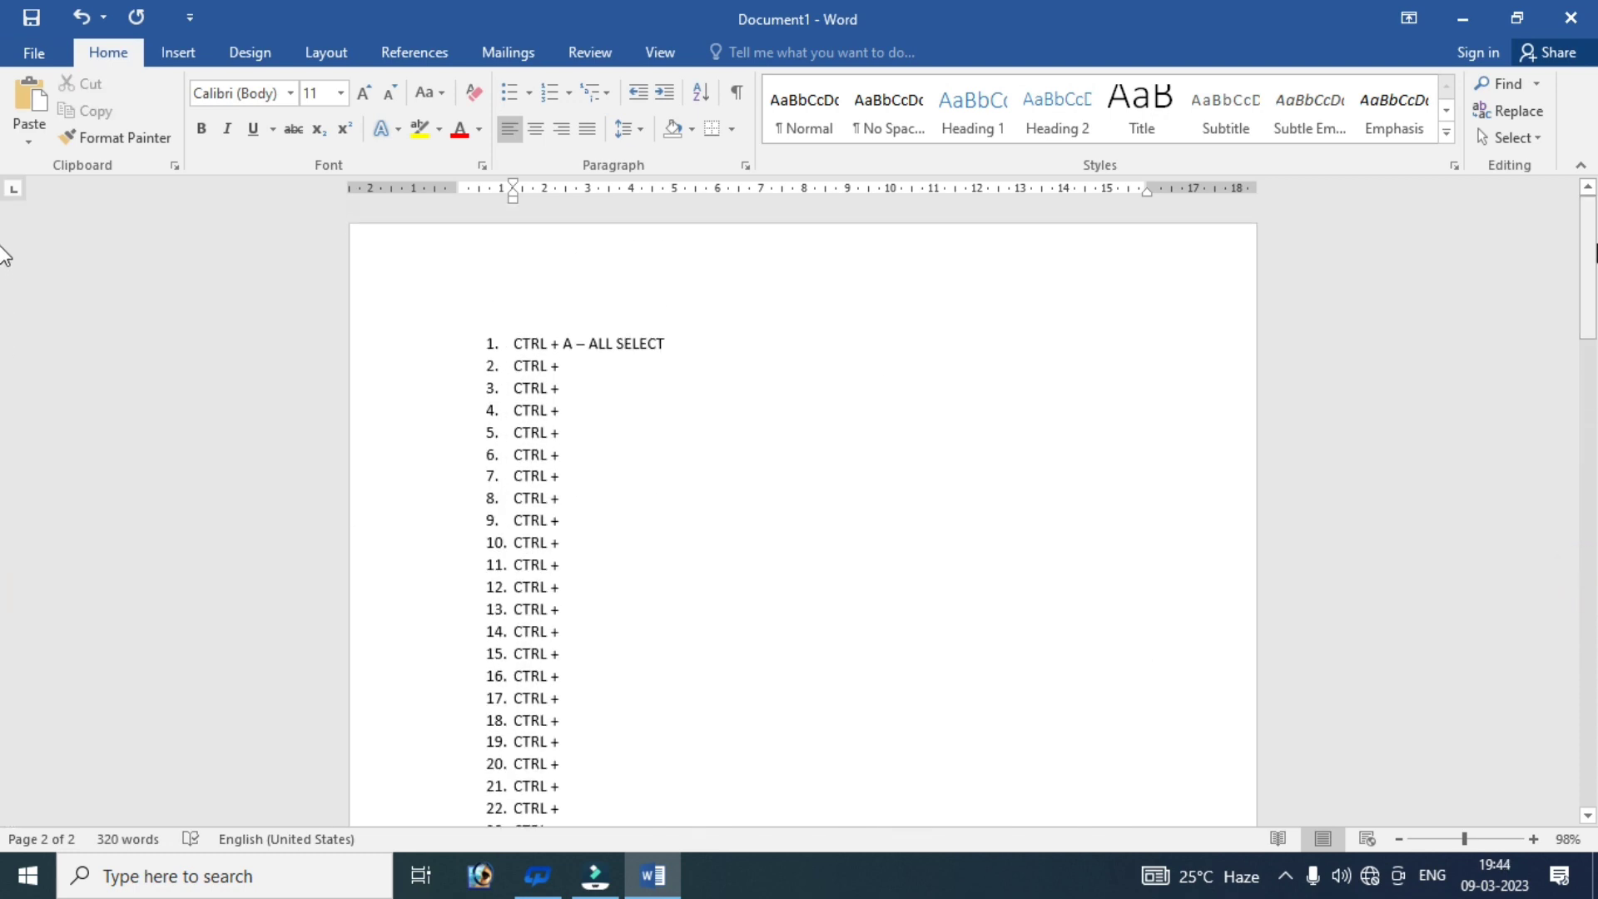
- Type 'B – BOLD' after item 2's CTRL +, then select the list from item 26 to item 1
left_click(581, 364)
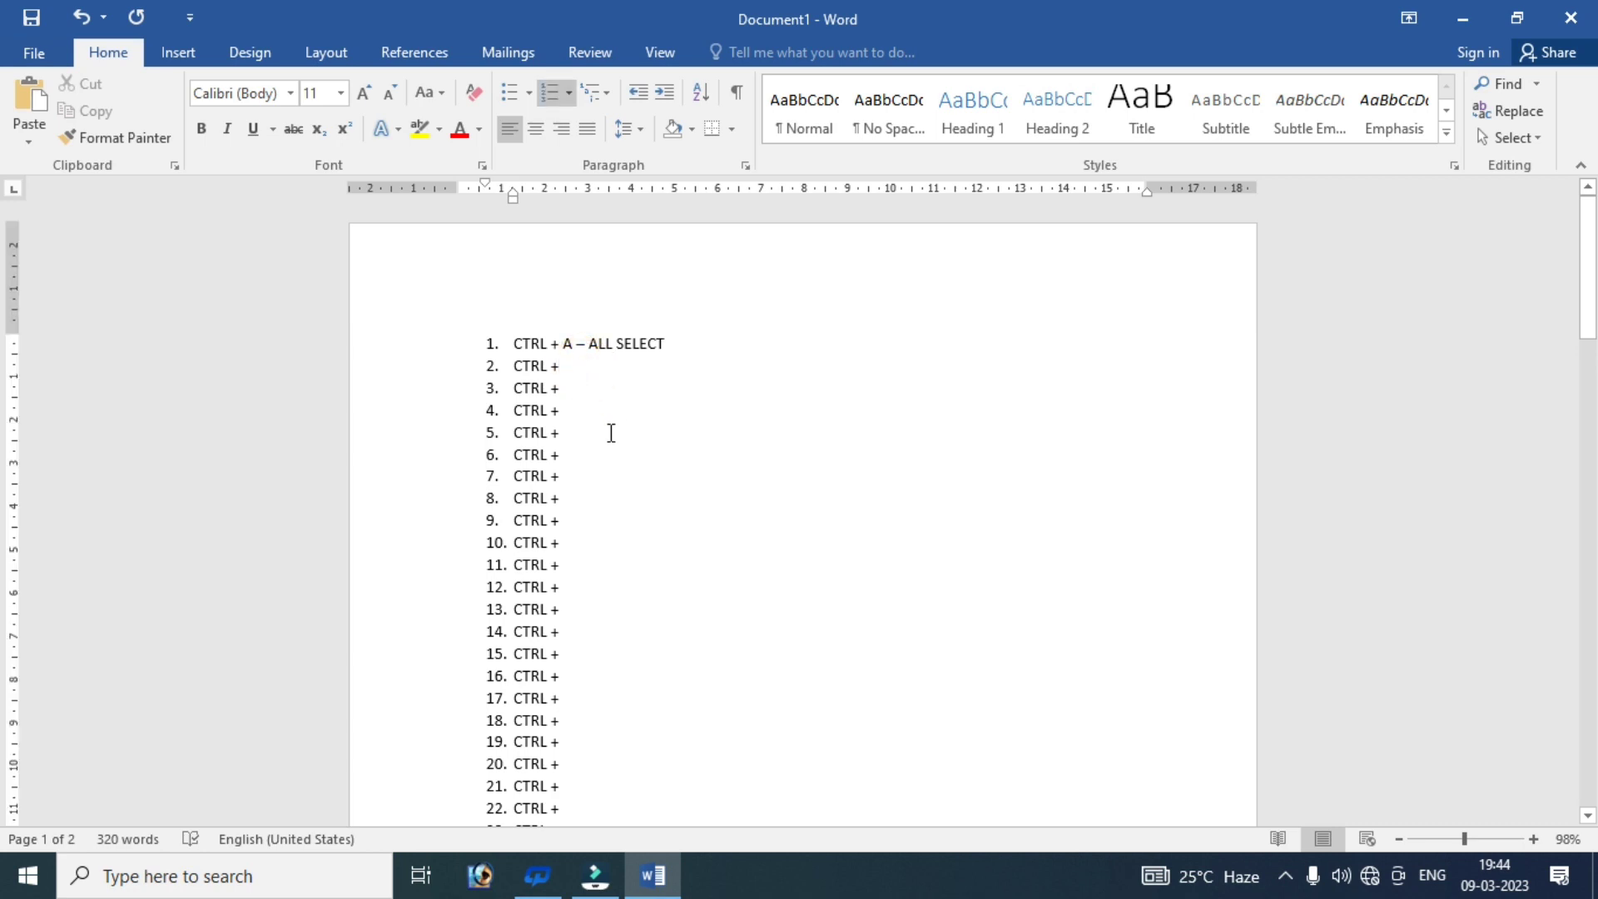
type("B")
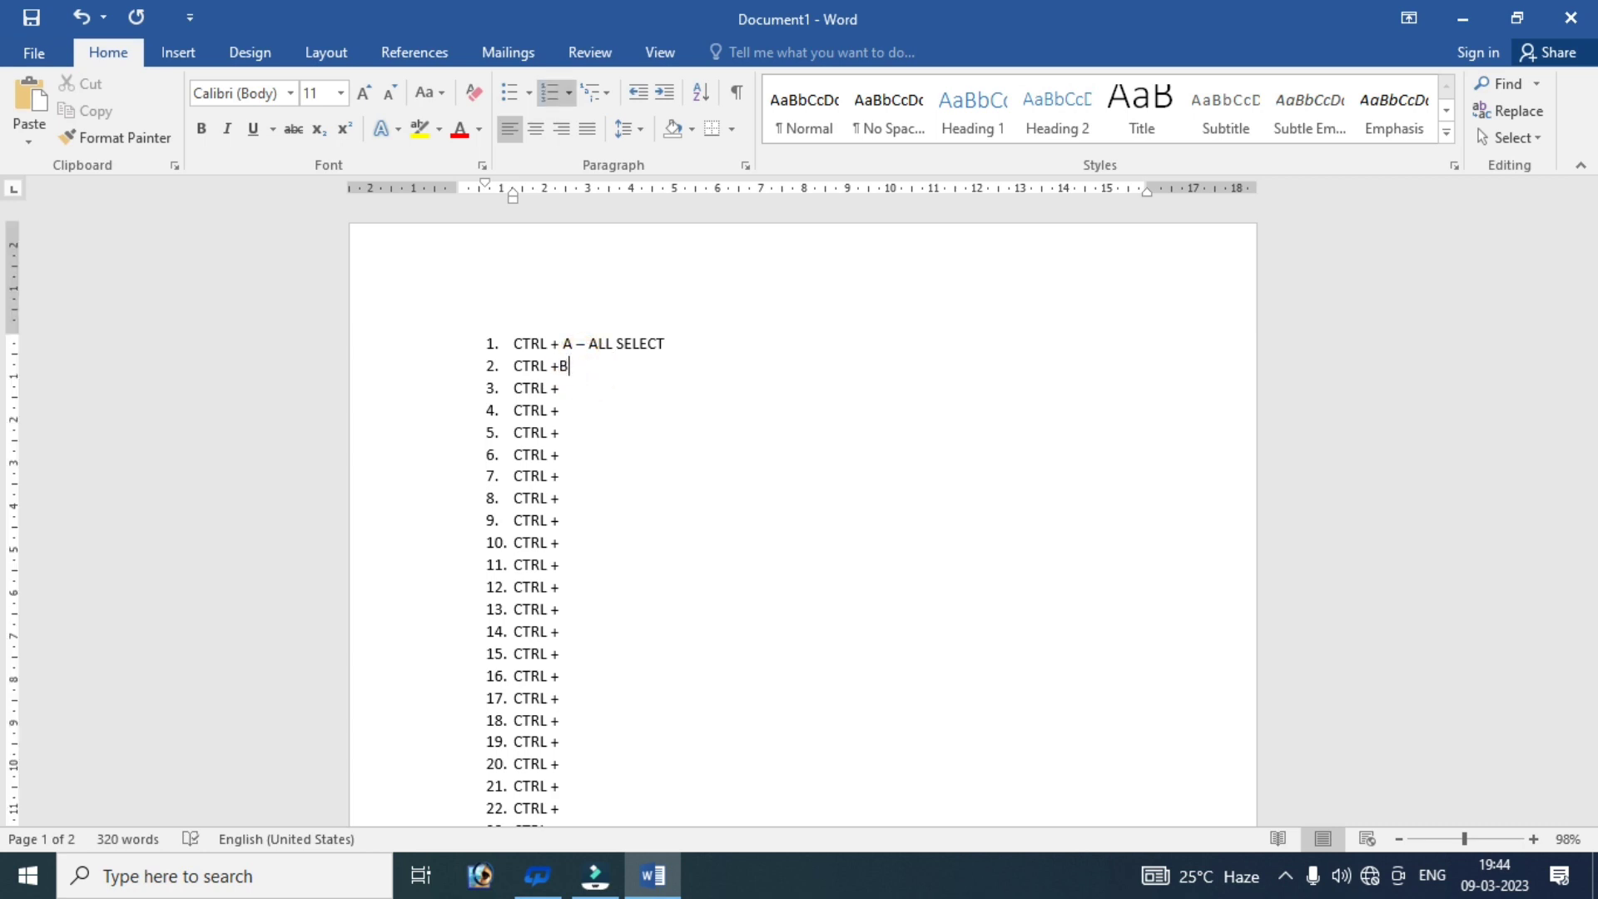
type(" –")
type(" BOL")
type("D")
left_click_drag(1582, 282, 1583, 391)
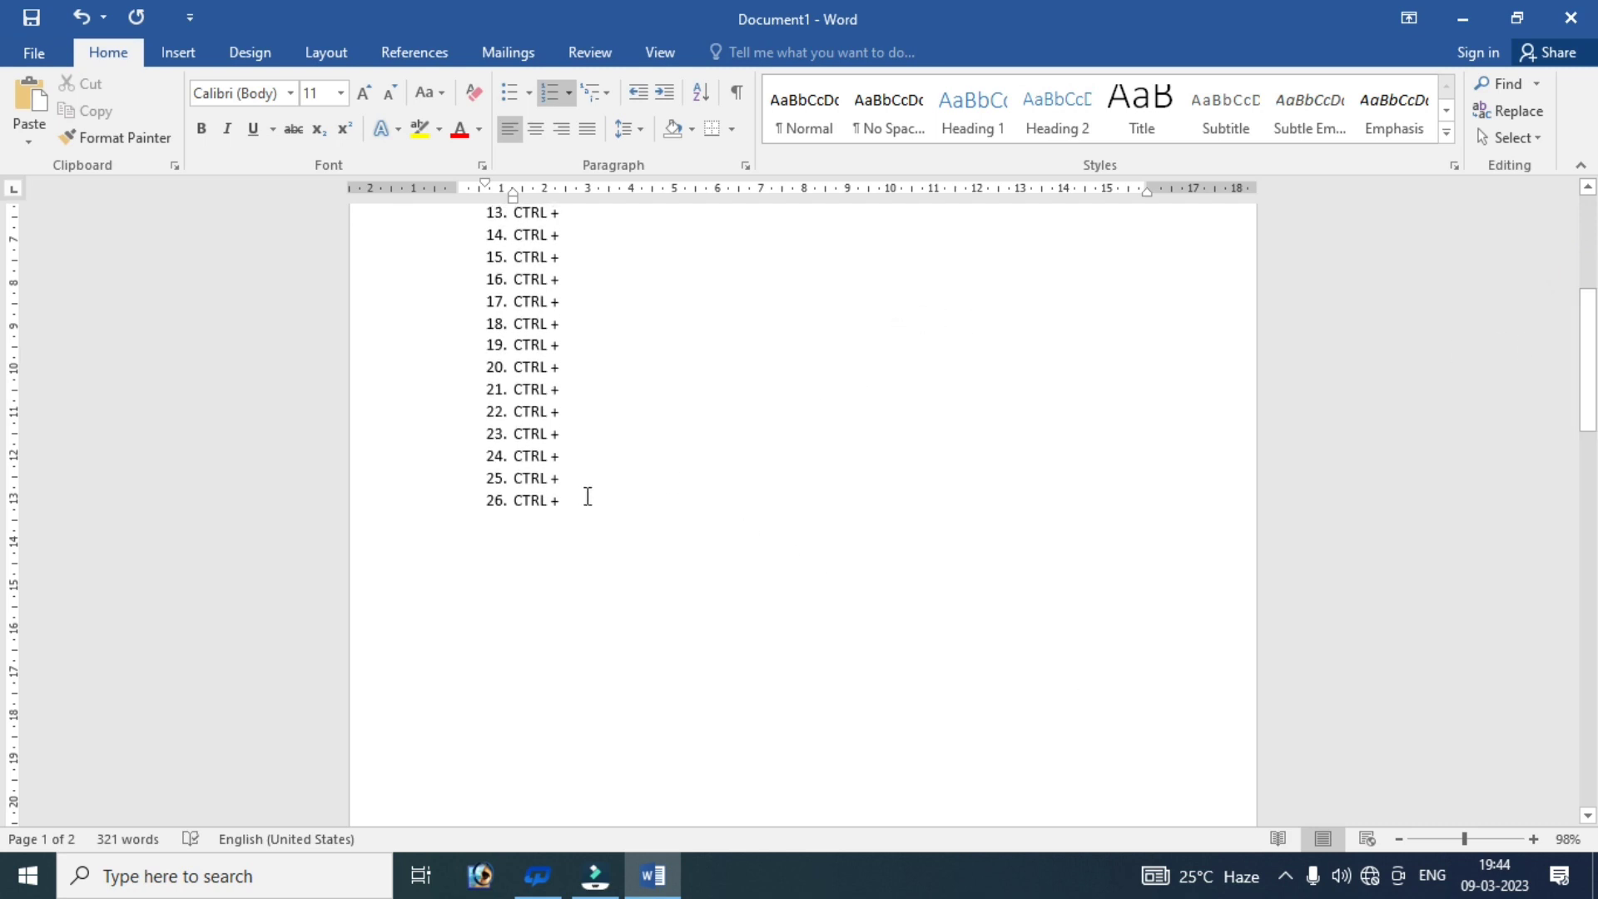
mouse_move(585, 496)
left_mouse_down()
mouse_move(337, 106)
mouse_move(379, 292)
left_mouse_up()
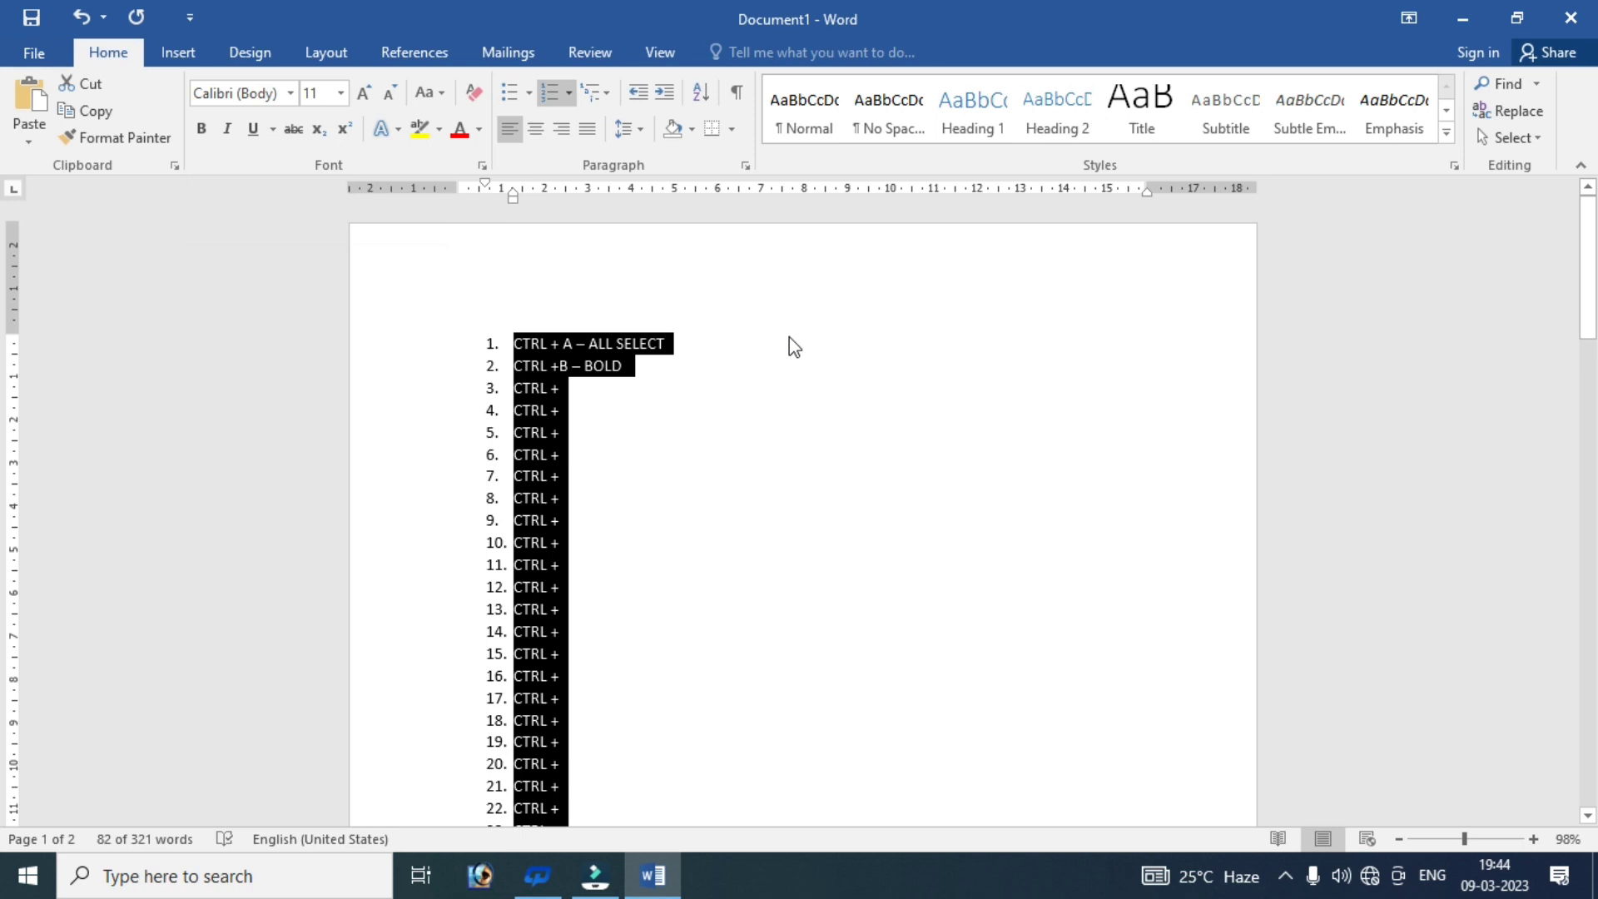
- Make the selected list bold and enlarge it to 24 pt with Ctrl+Shift+>
key("ctrl+b")
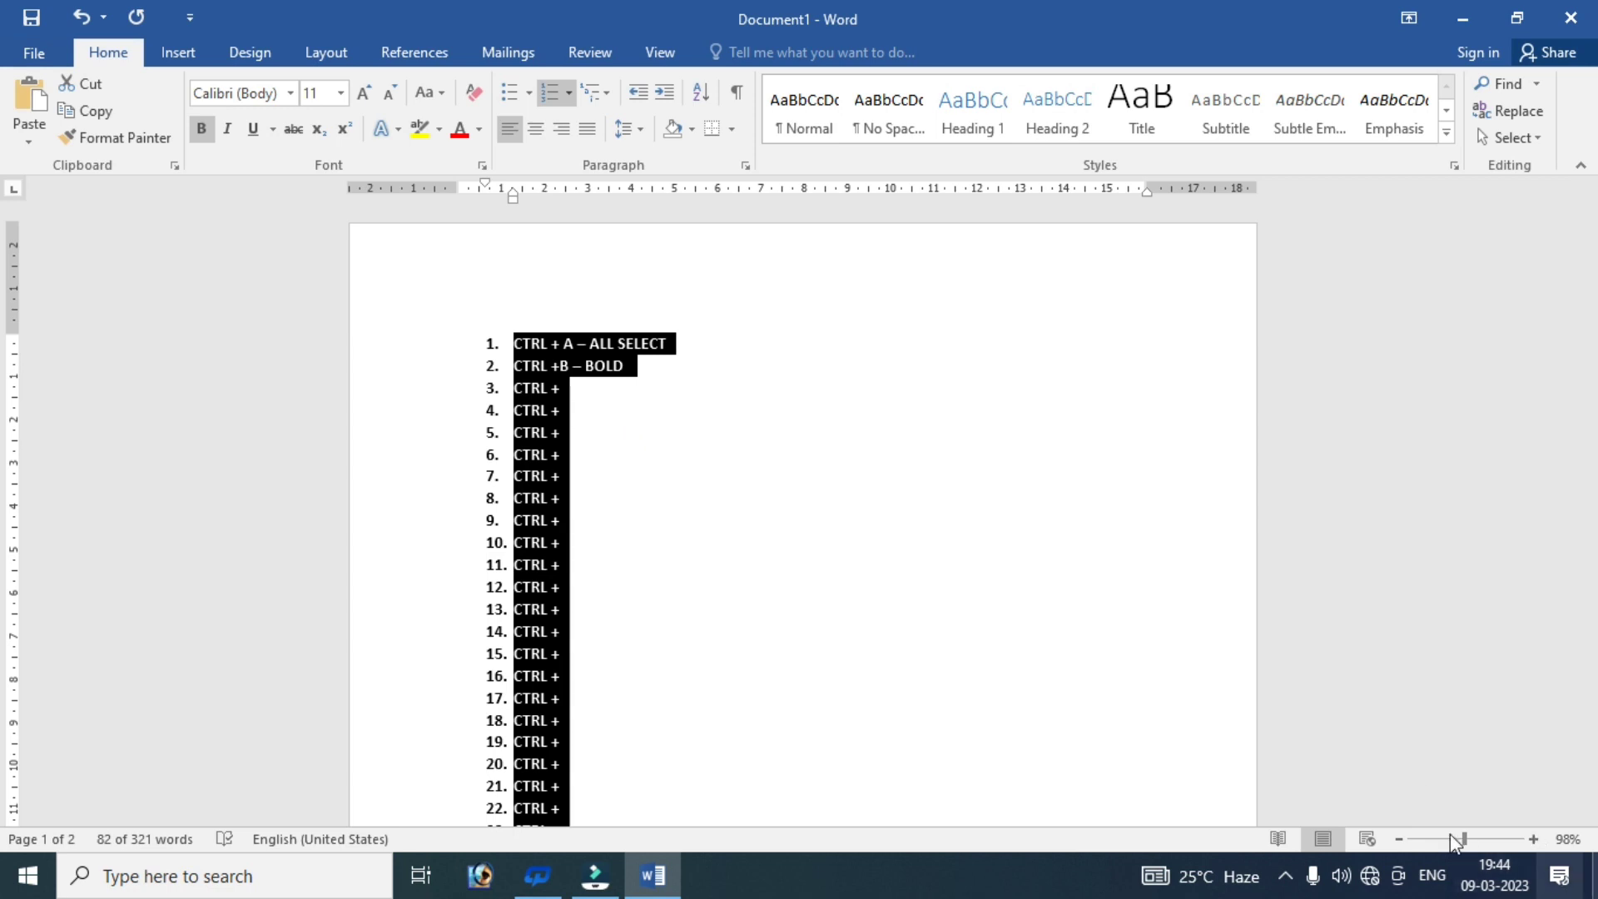
key("ctrl+b")
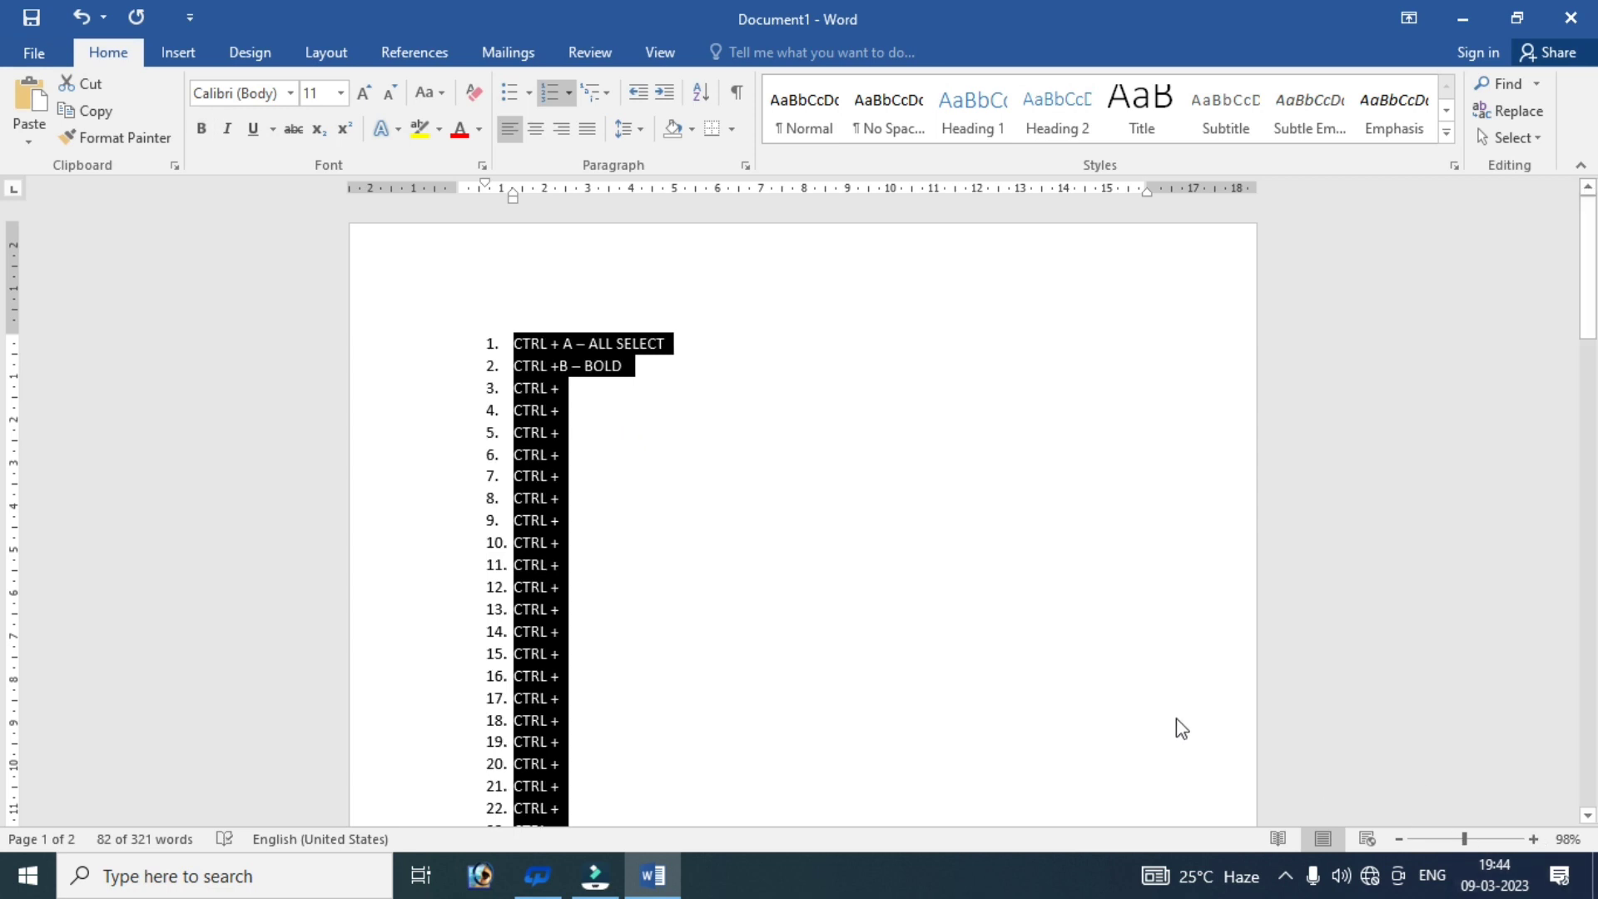
key("ctrl+b")
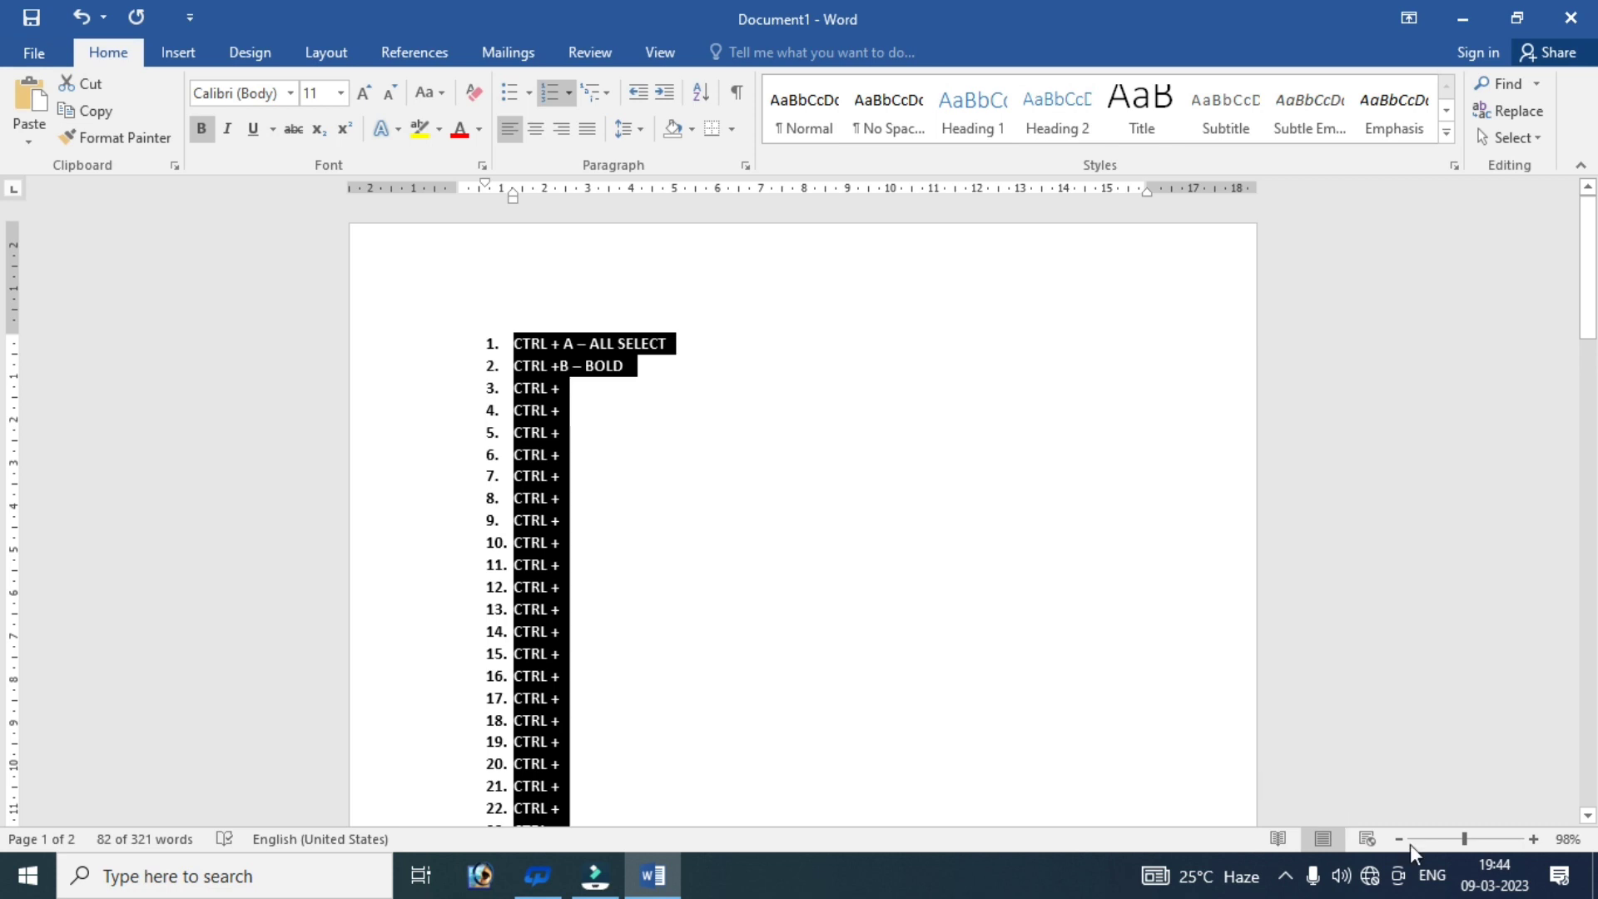
key("ctrl+shift+period")
key("ctrl+shift+period")
key("ctrl+shift+period")
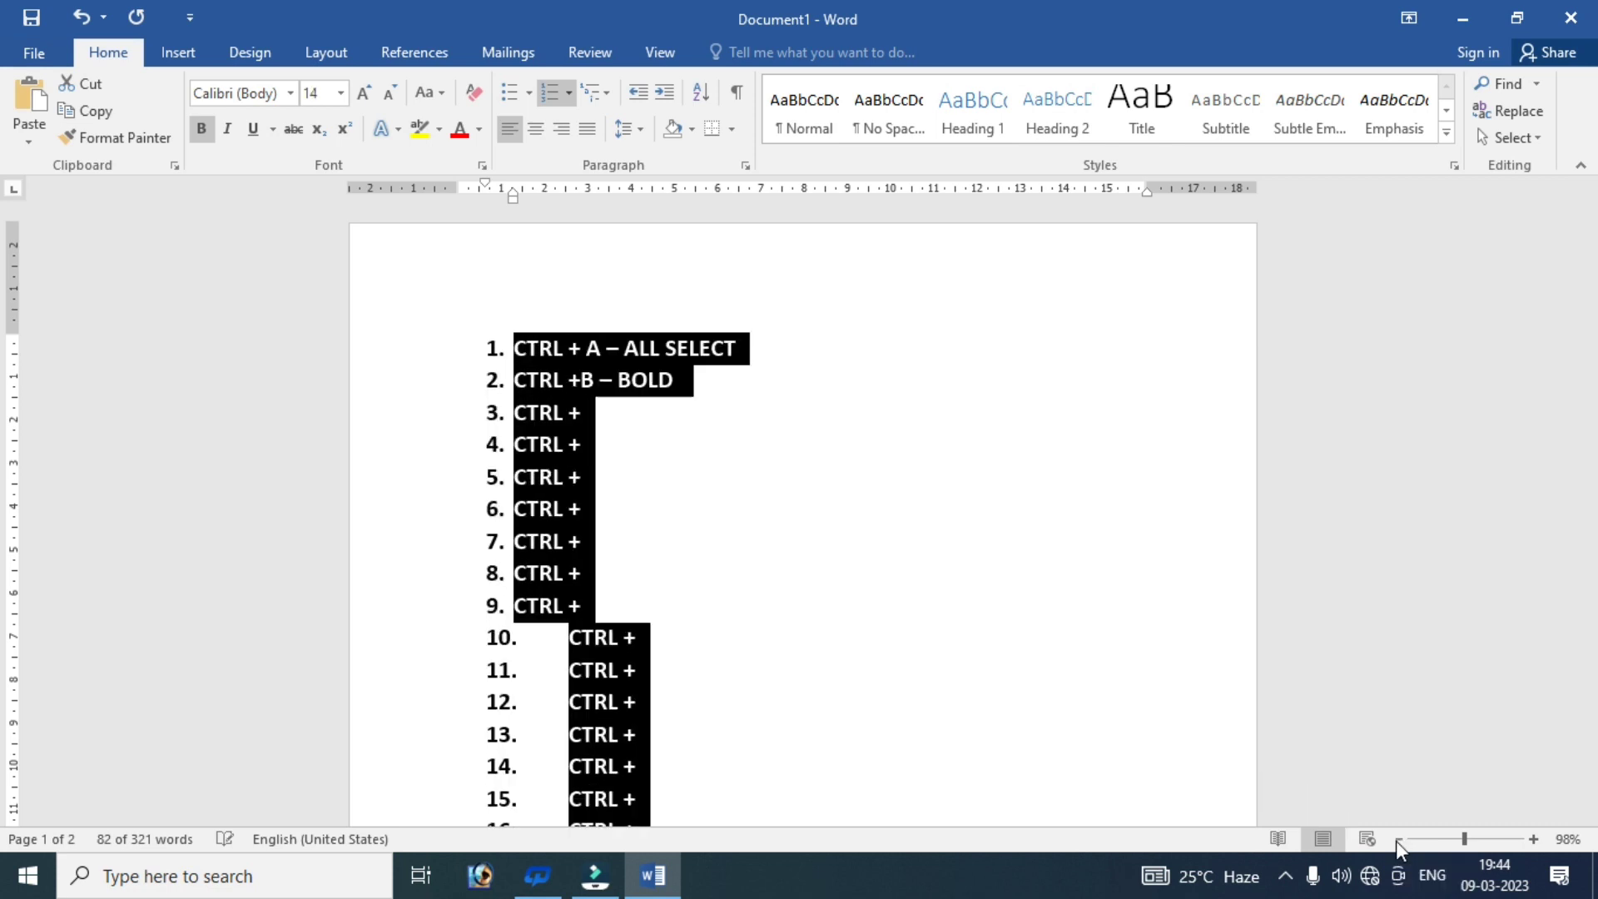
key("ctrl+shift+period")
key("ctrl+shift+period")
key("ctrl+shift+period")
key("ctrl+shift+period")
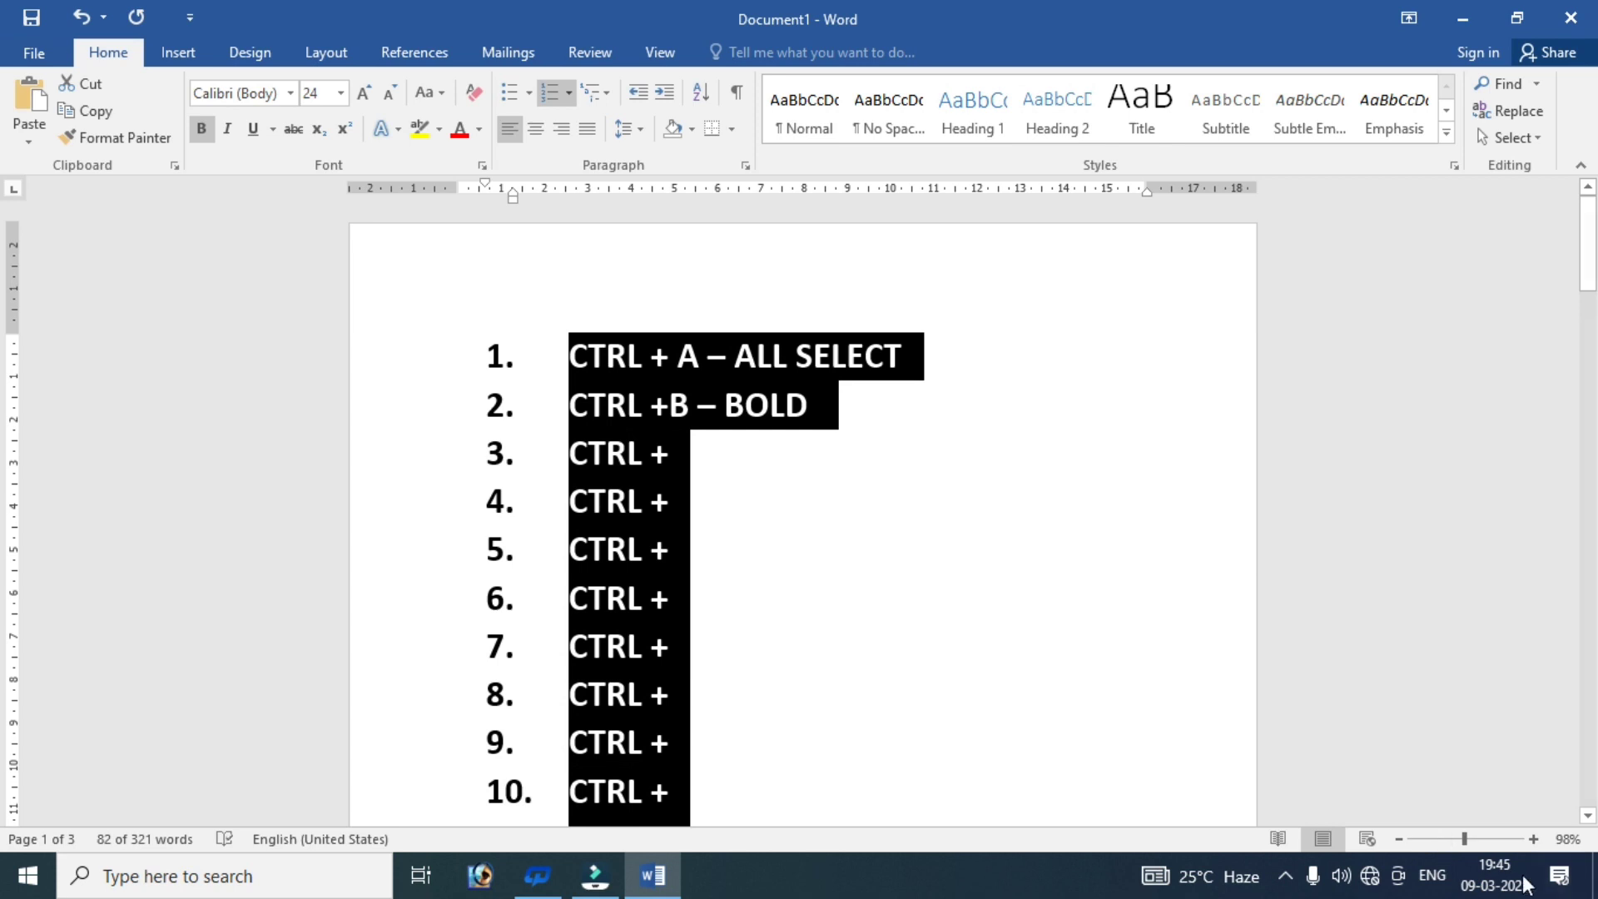
key("ctrl+b")
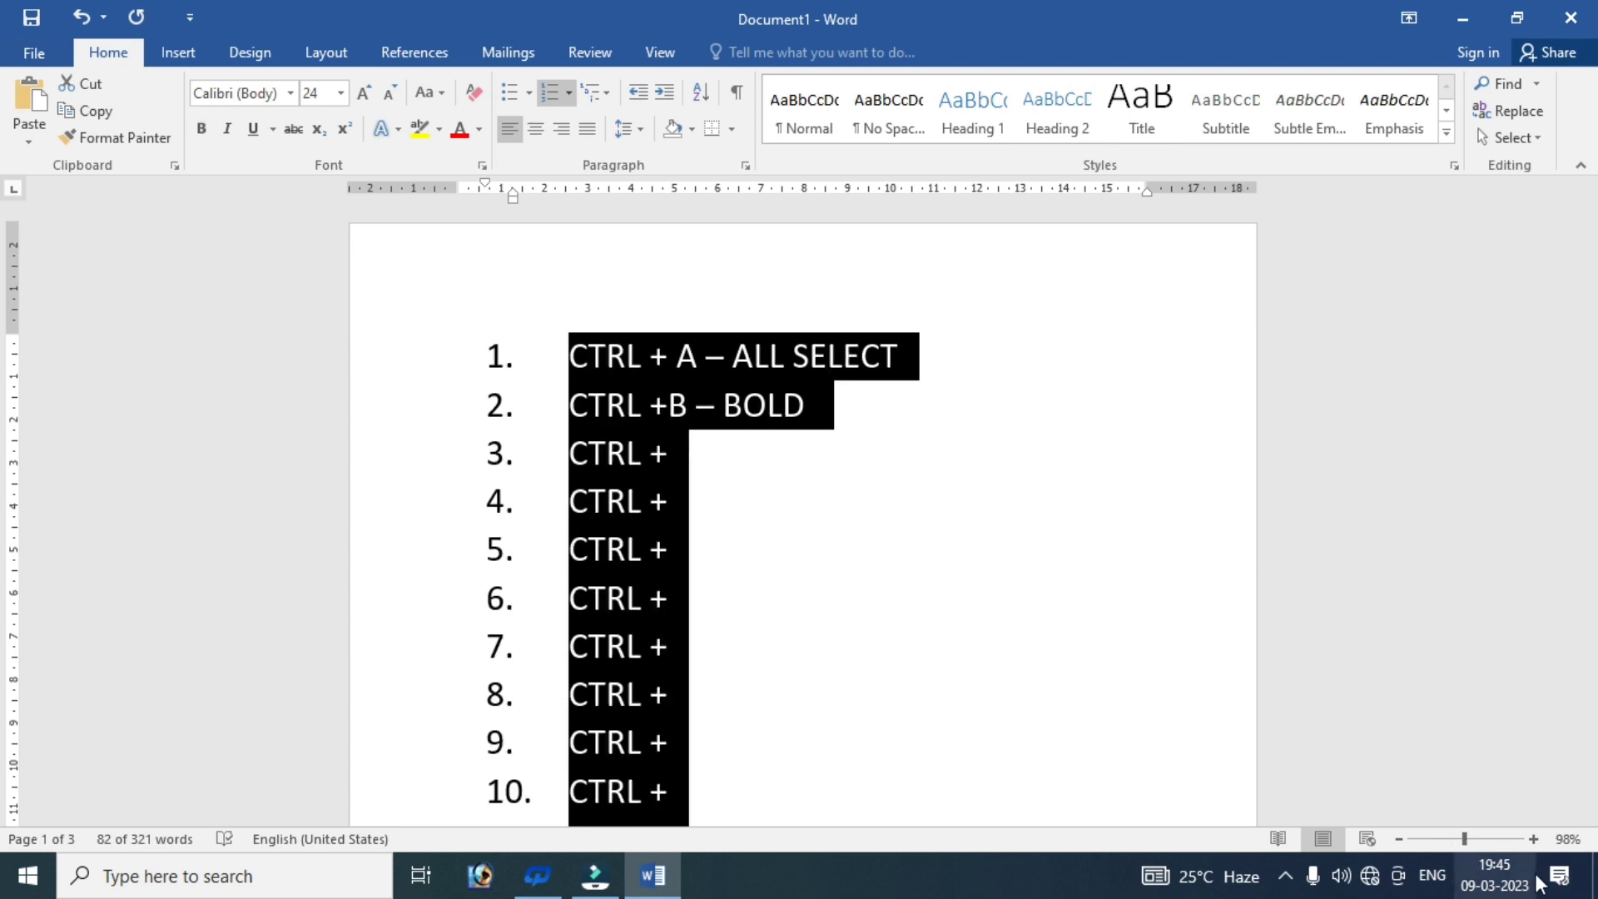
key("ctrl+b")
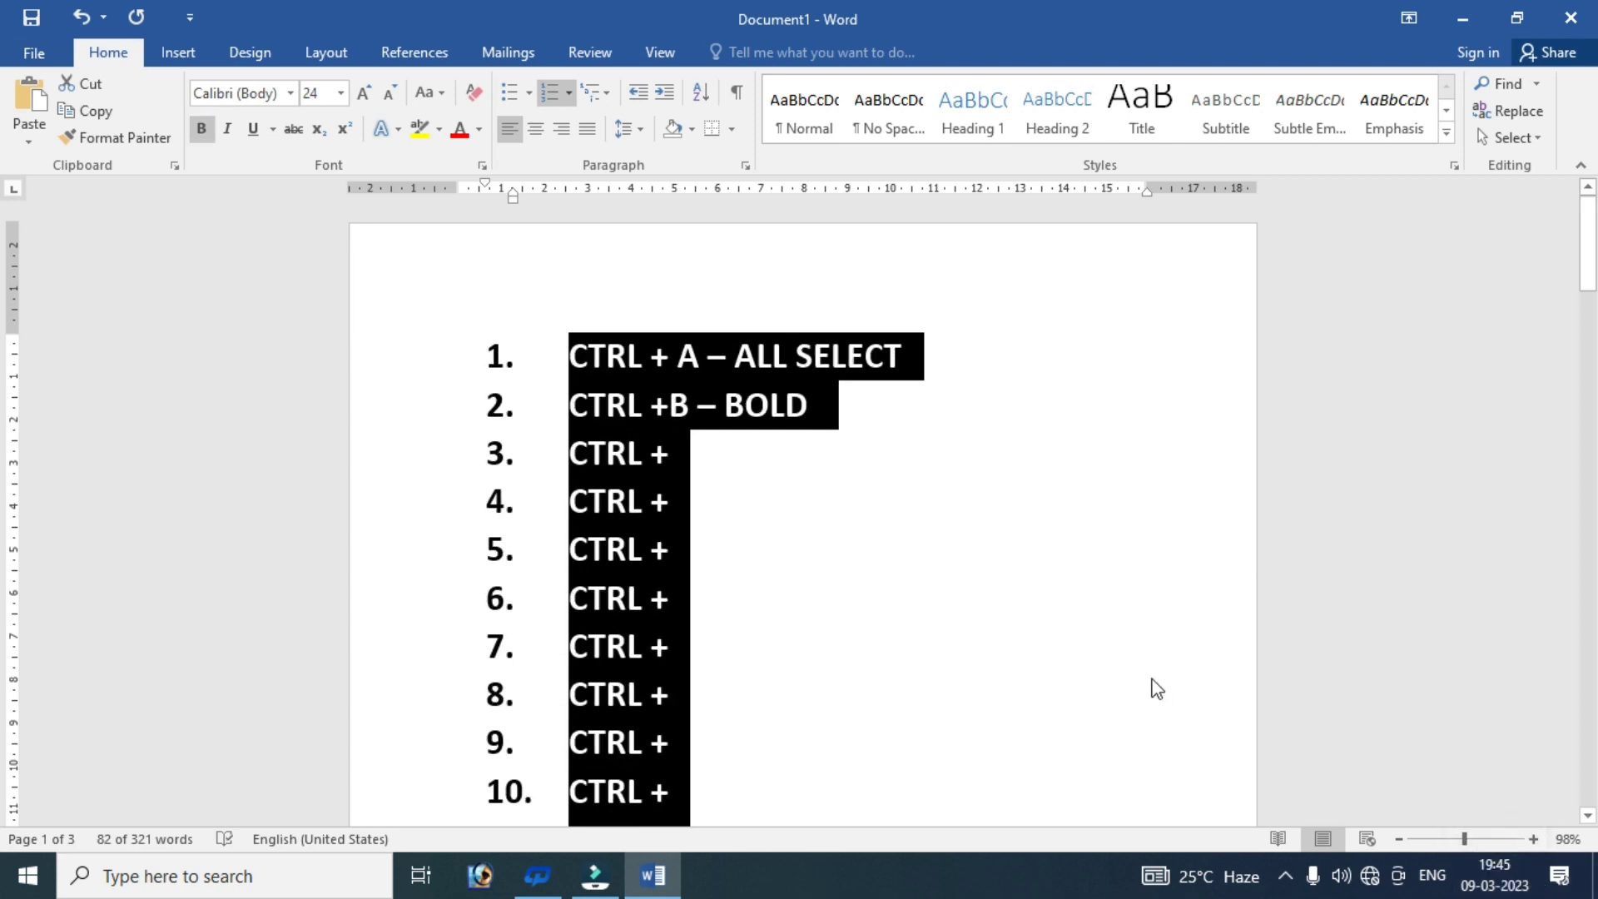
left_click(696, 457)
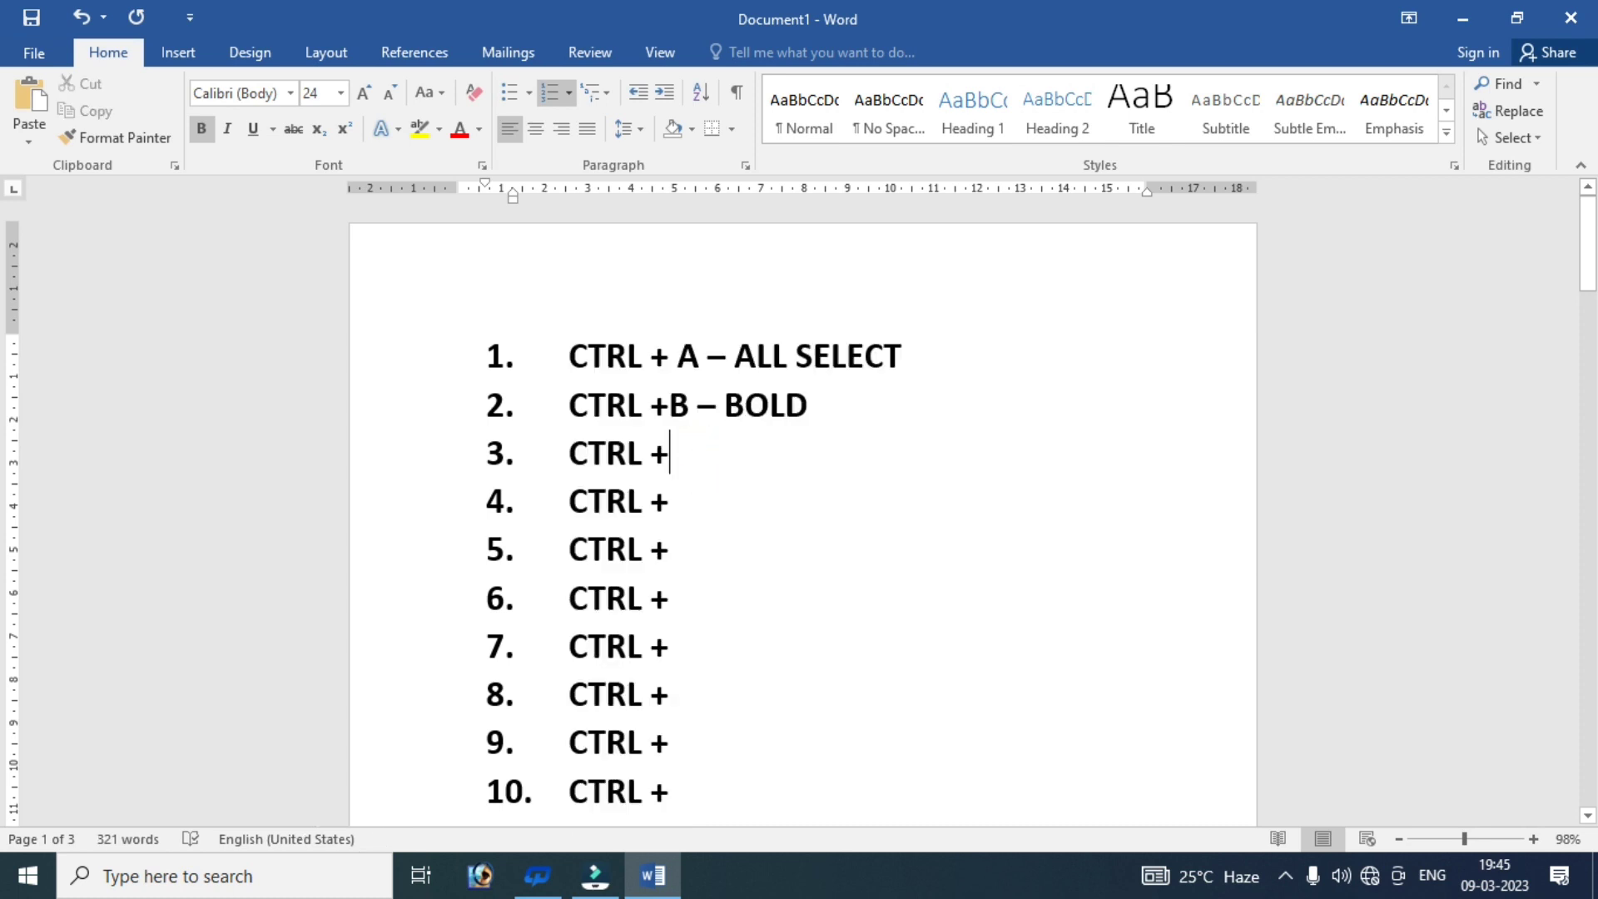
- Type 'C - COPY' after item 3's CTRL +, then move to the start of item 1
type("C ")
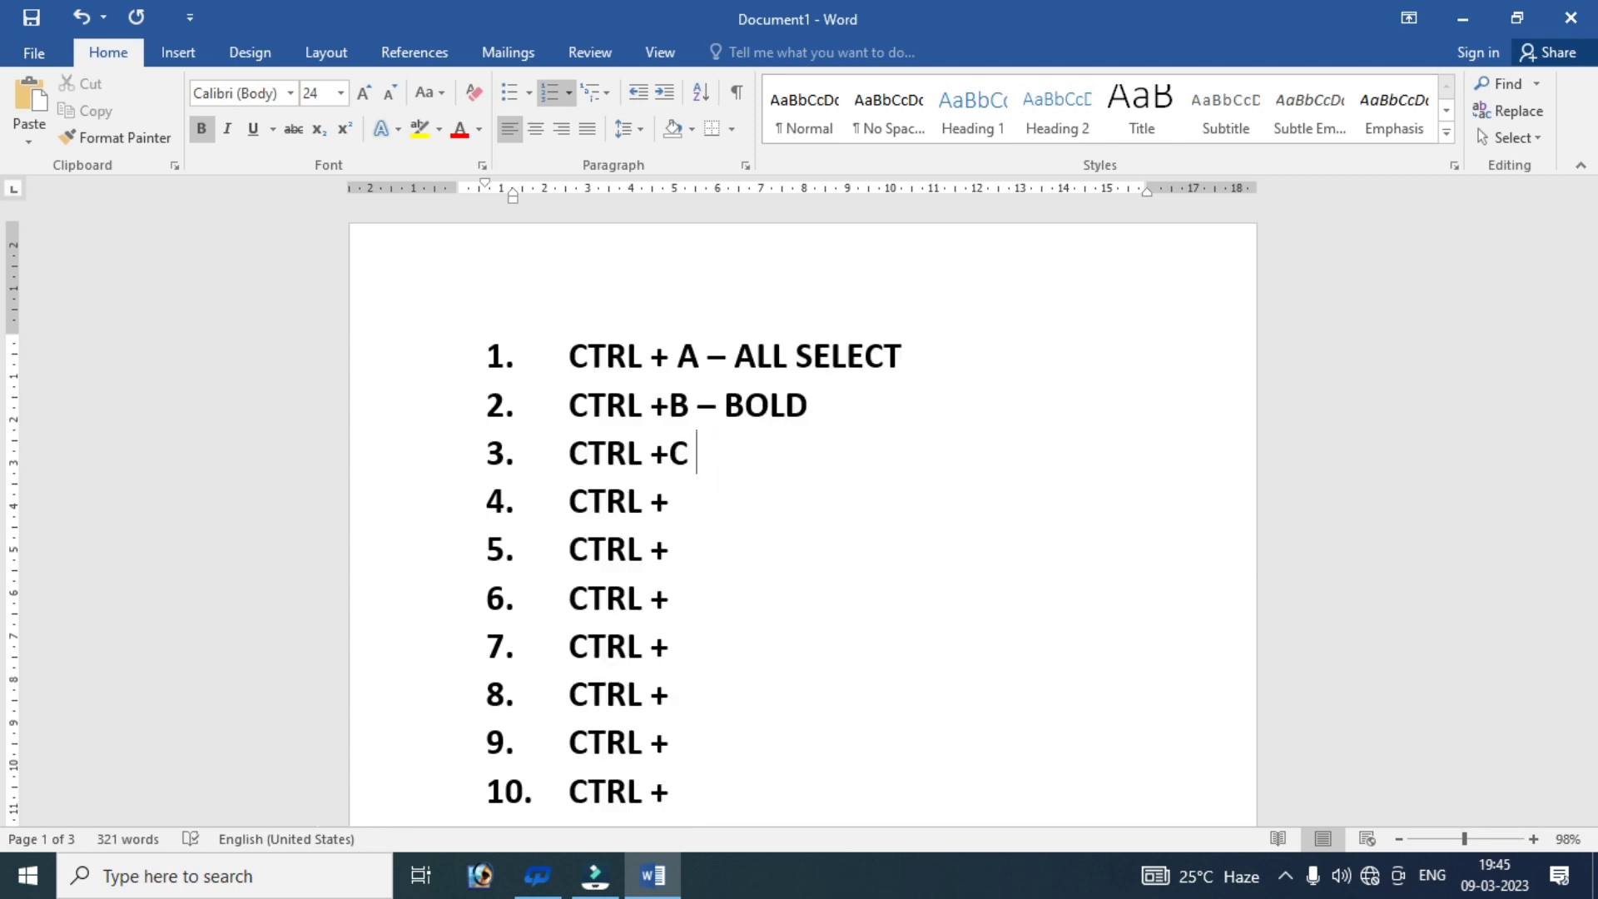
type("- ")
type("CO")
type("PY")
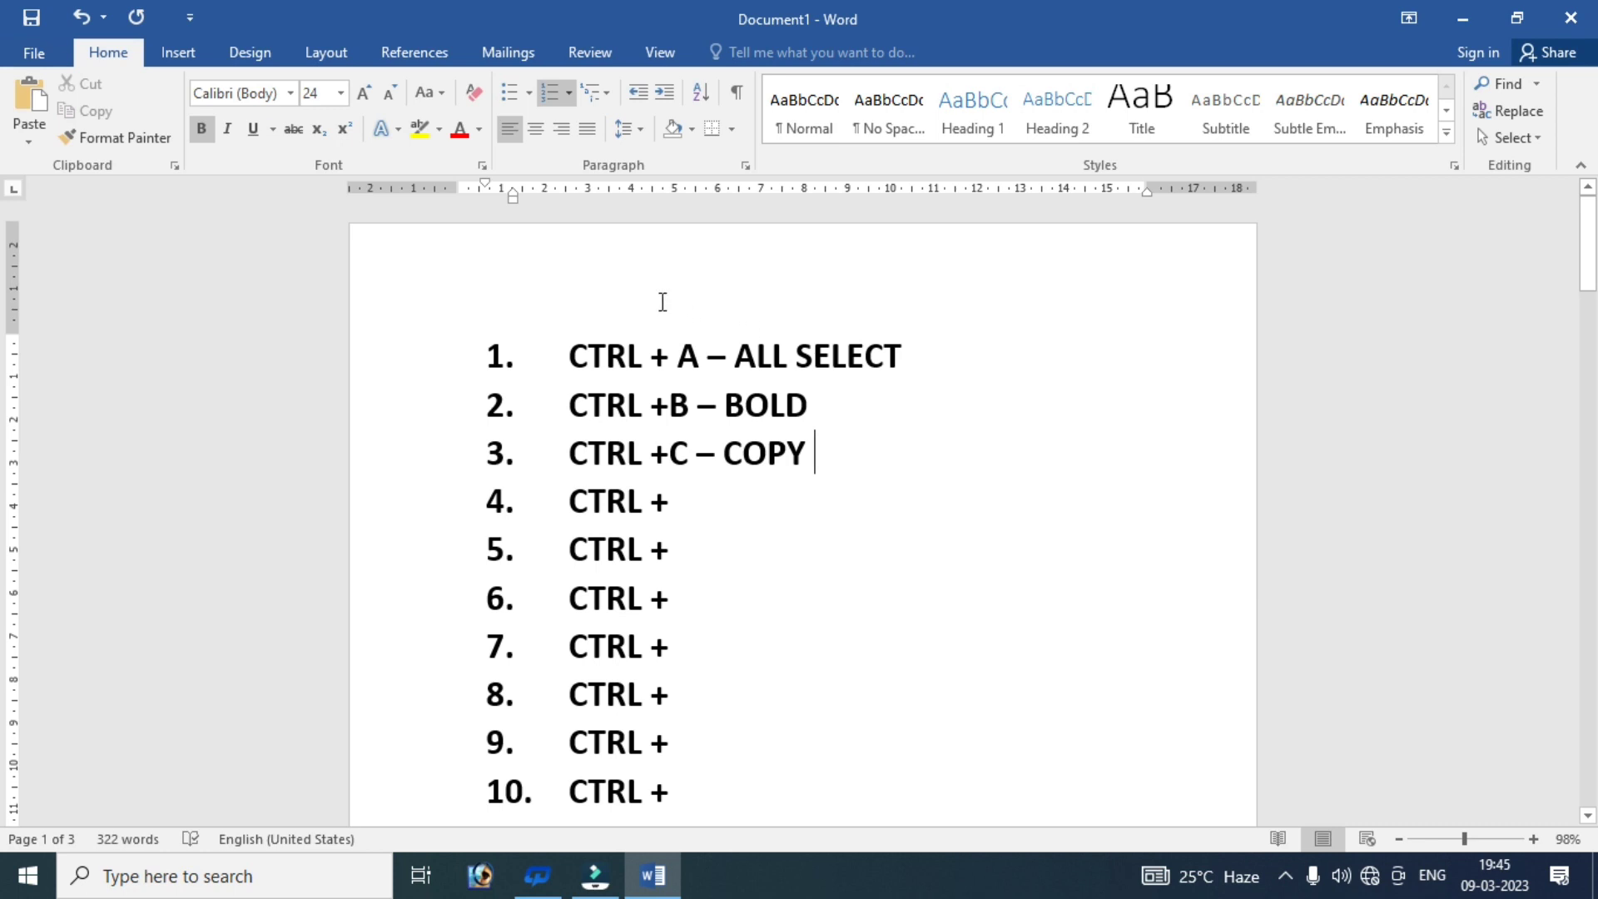
left_click(635, 286)
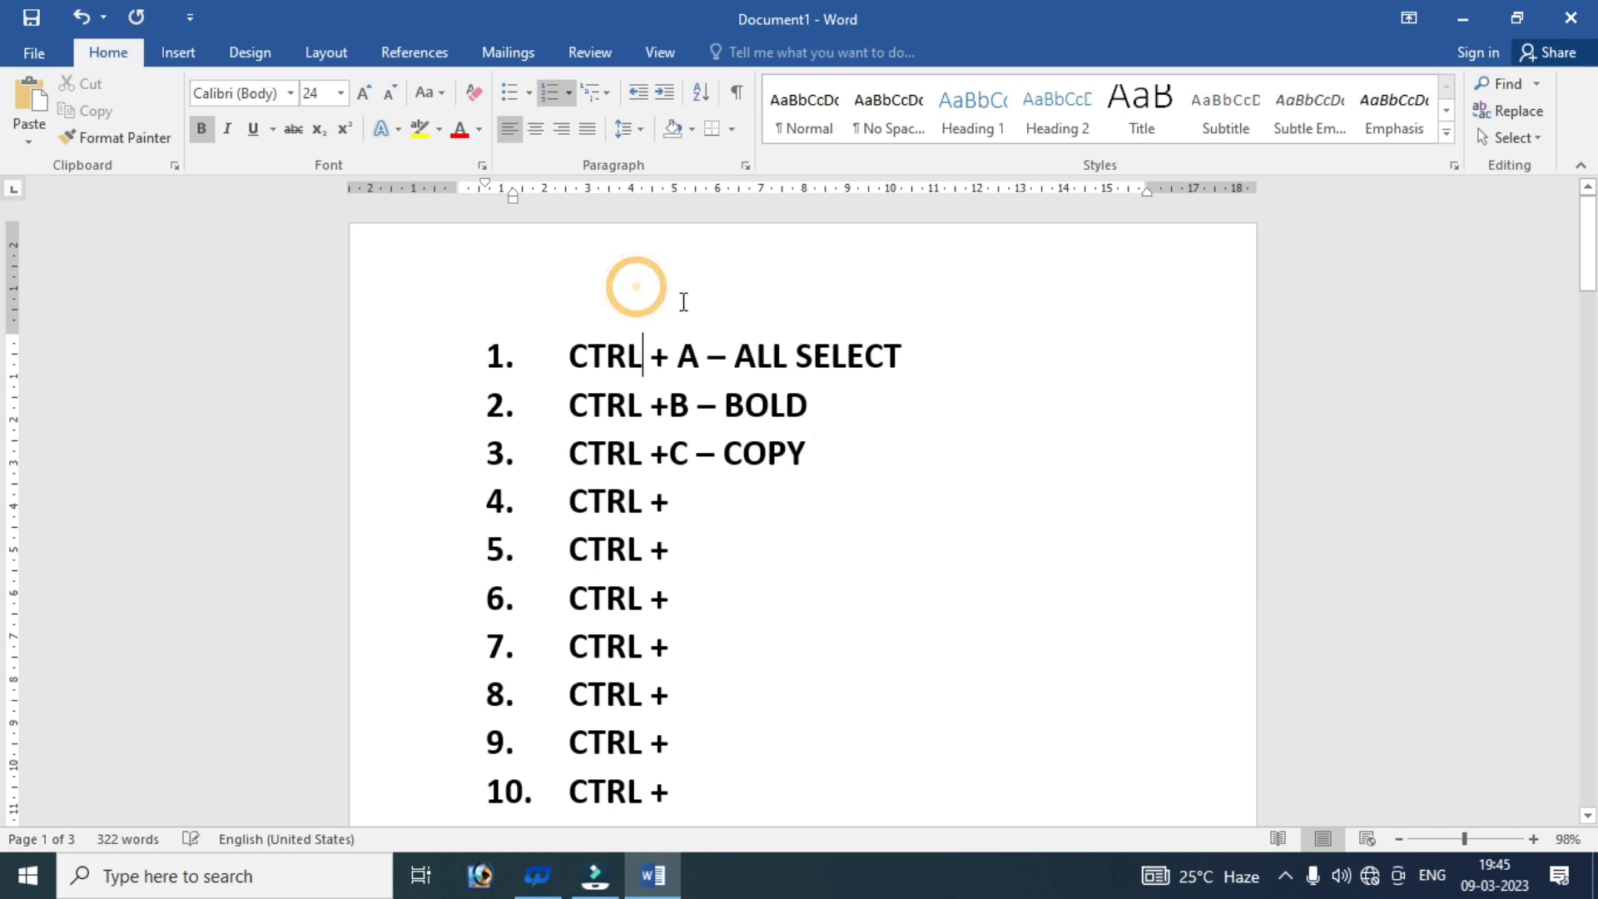
left_click(482, 346)
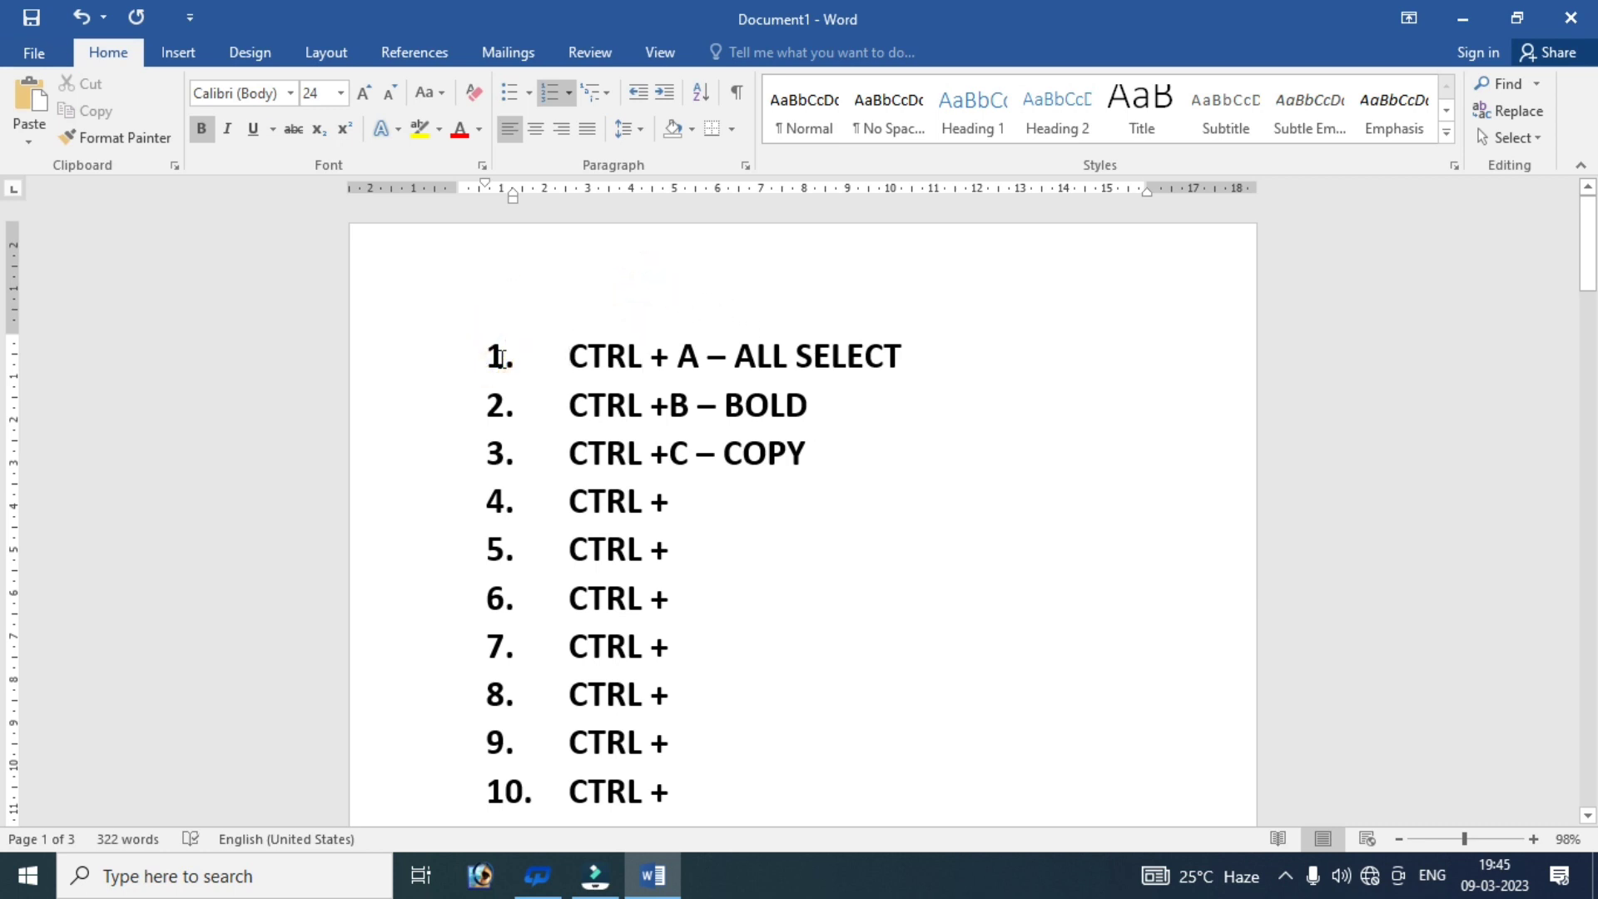
- Type the heading 'MS OFFICE WORD A TO Z SHORT CUT KEYS' on a new line above item 1
key("Return")
key("Up")
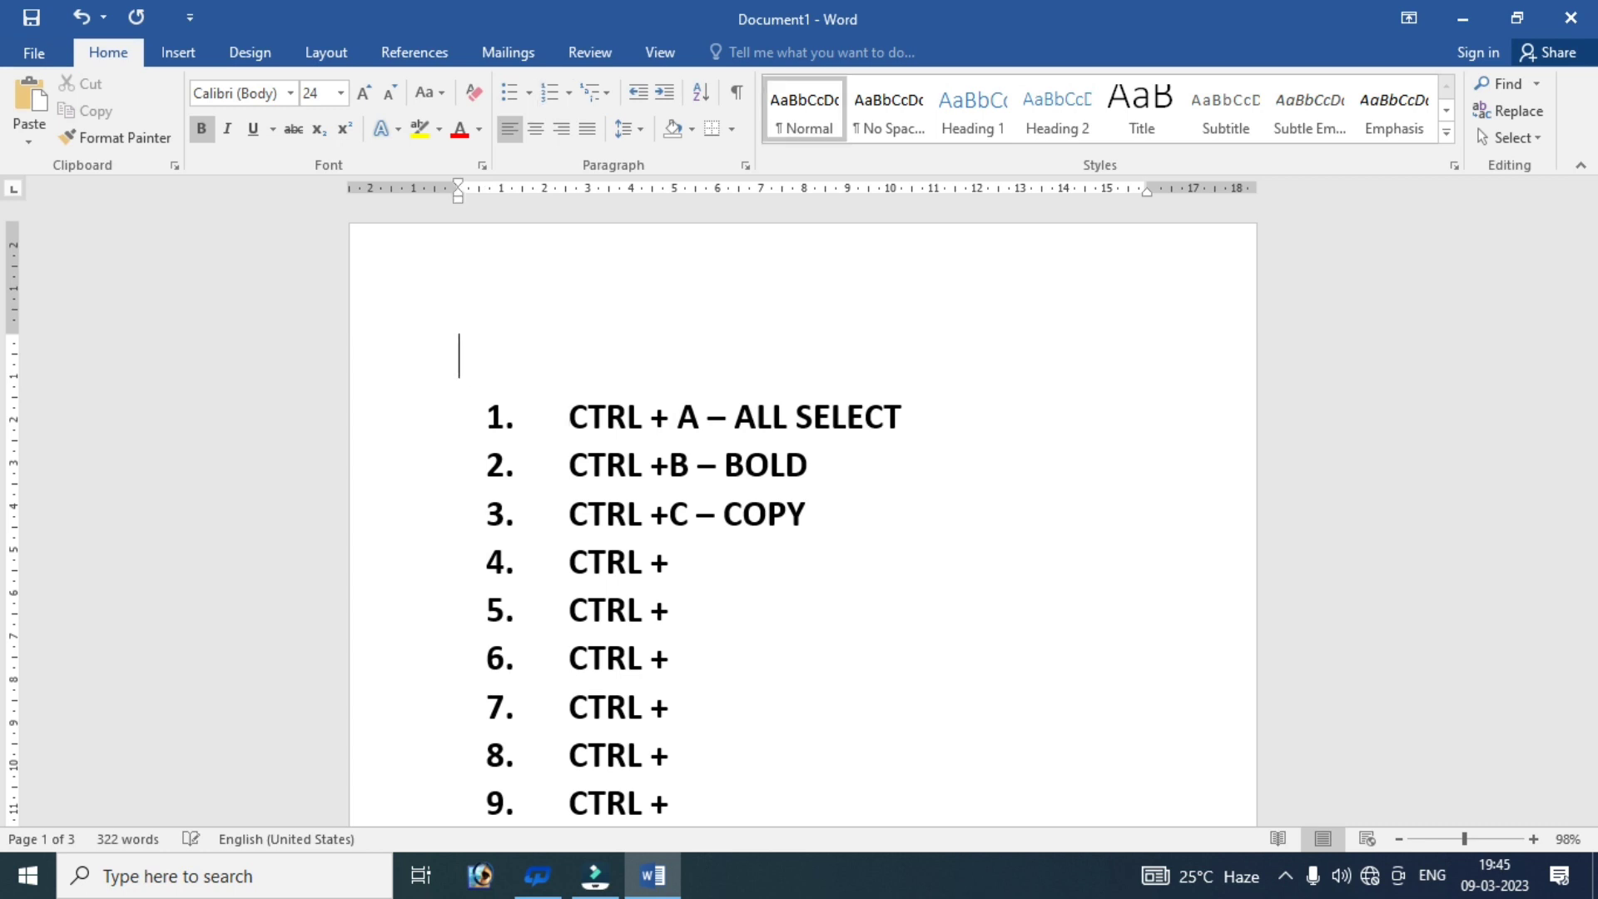
type("MS ")
type("OF")
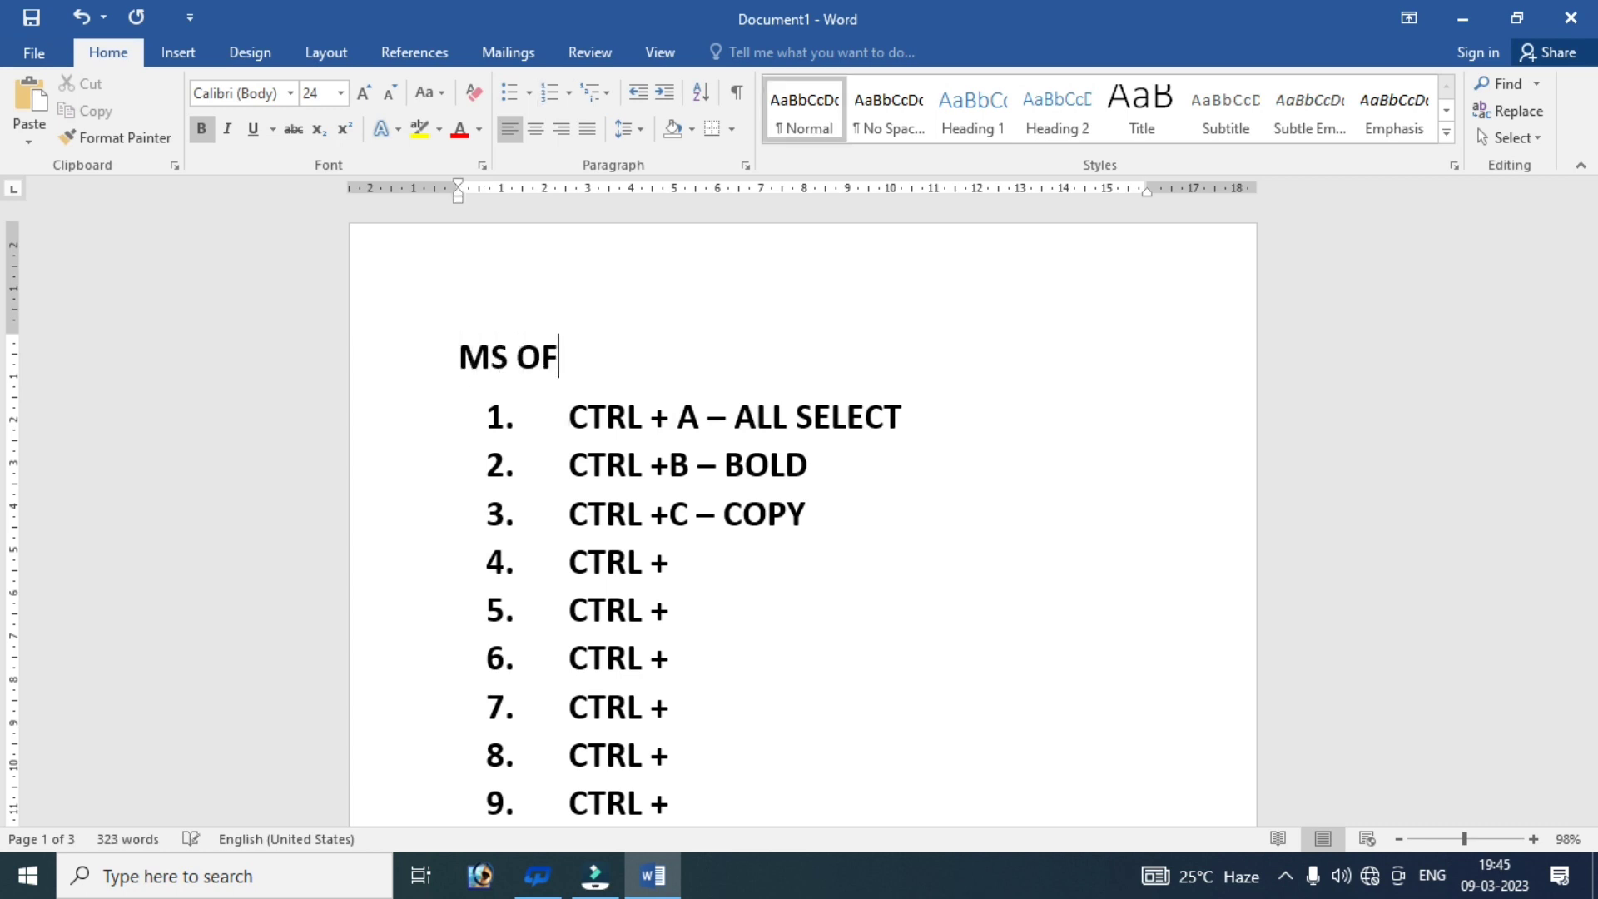
type("FICE")
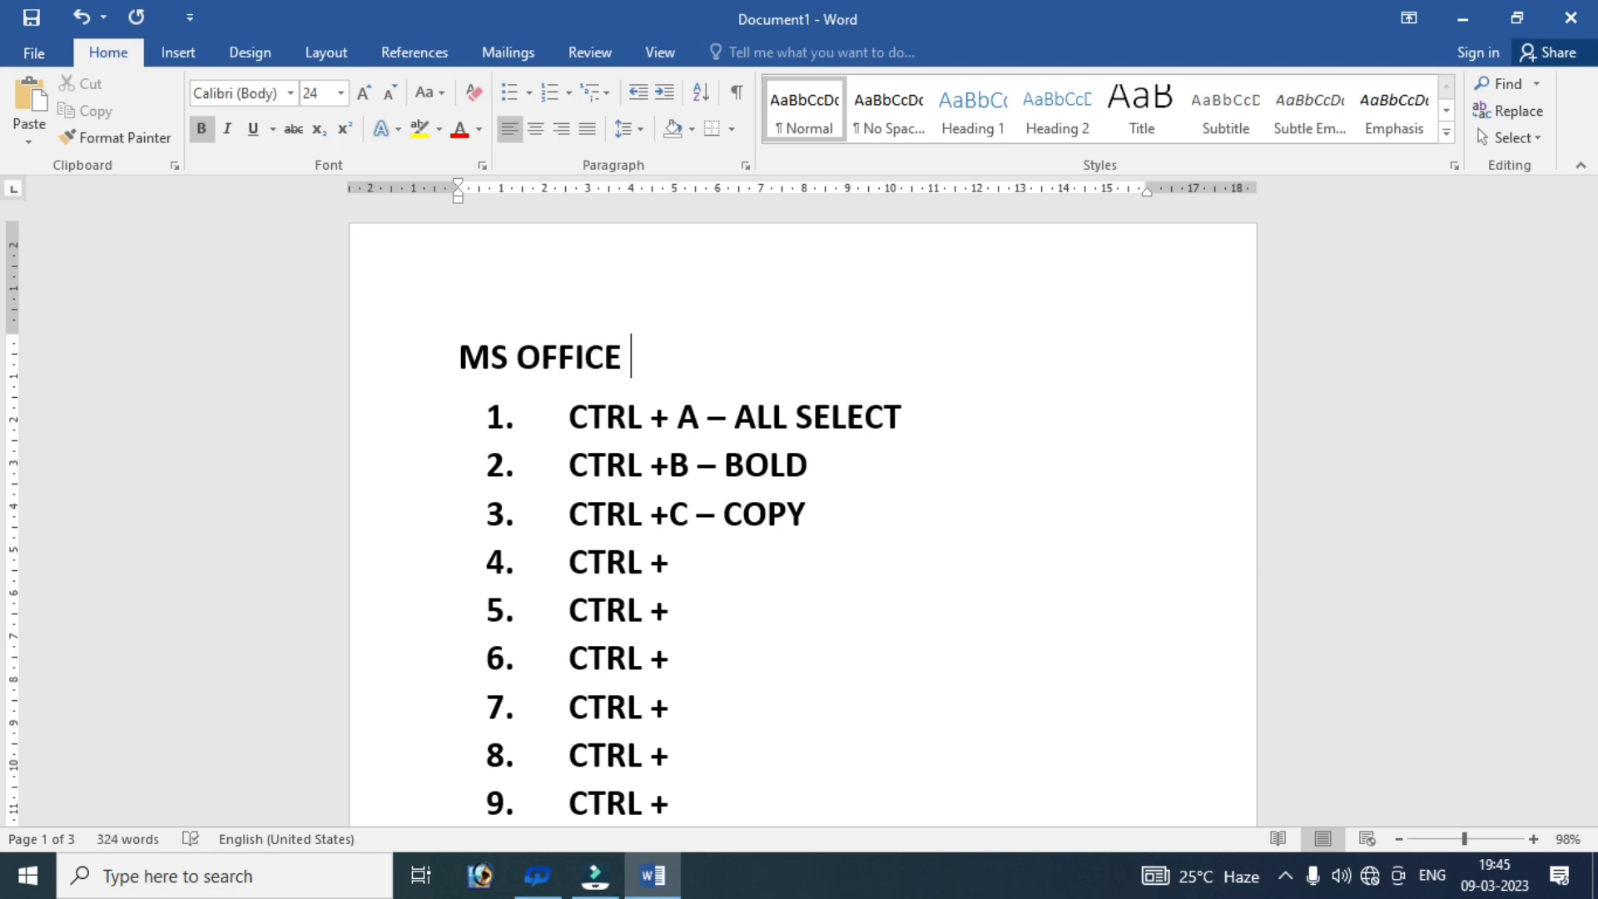
type(" WORD ")
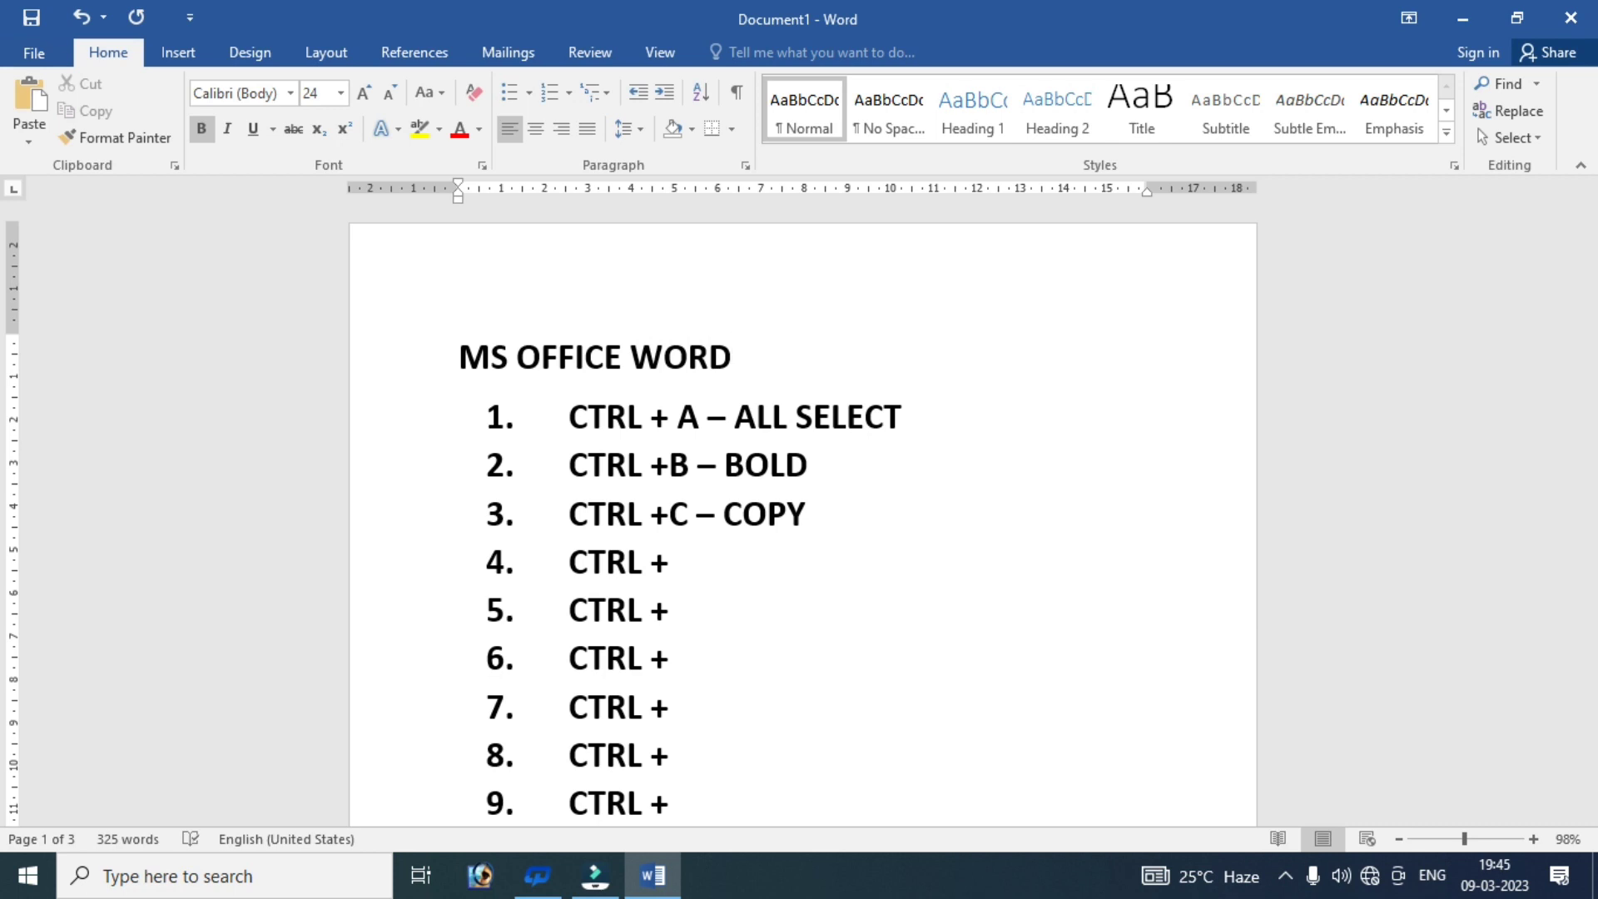
type("A")
key("BackSpace")
type("A TO ")
type("Z ")
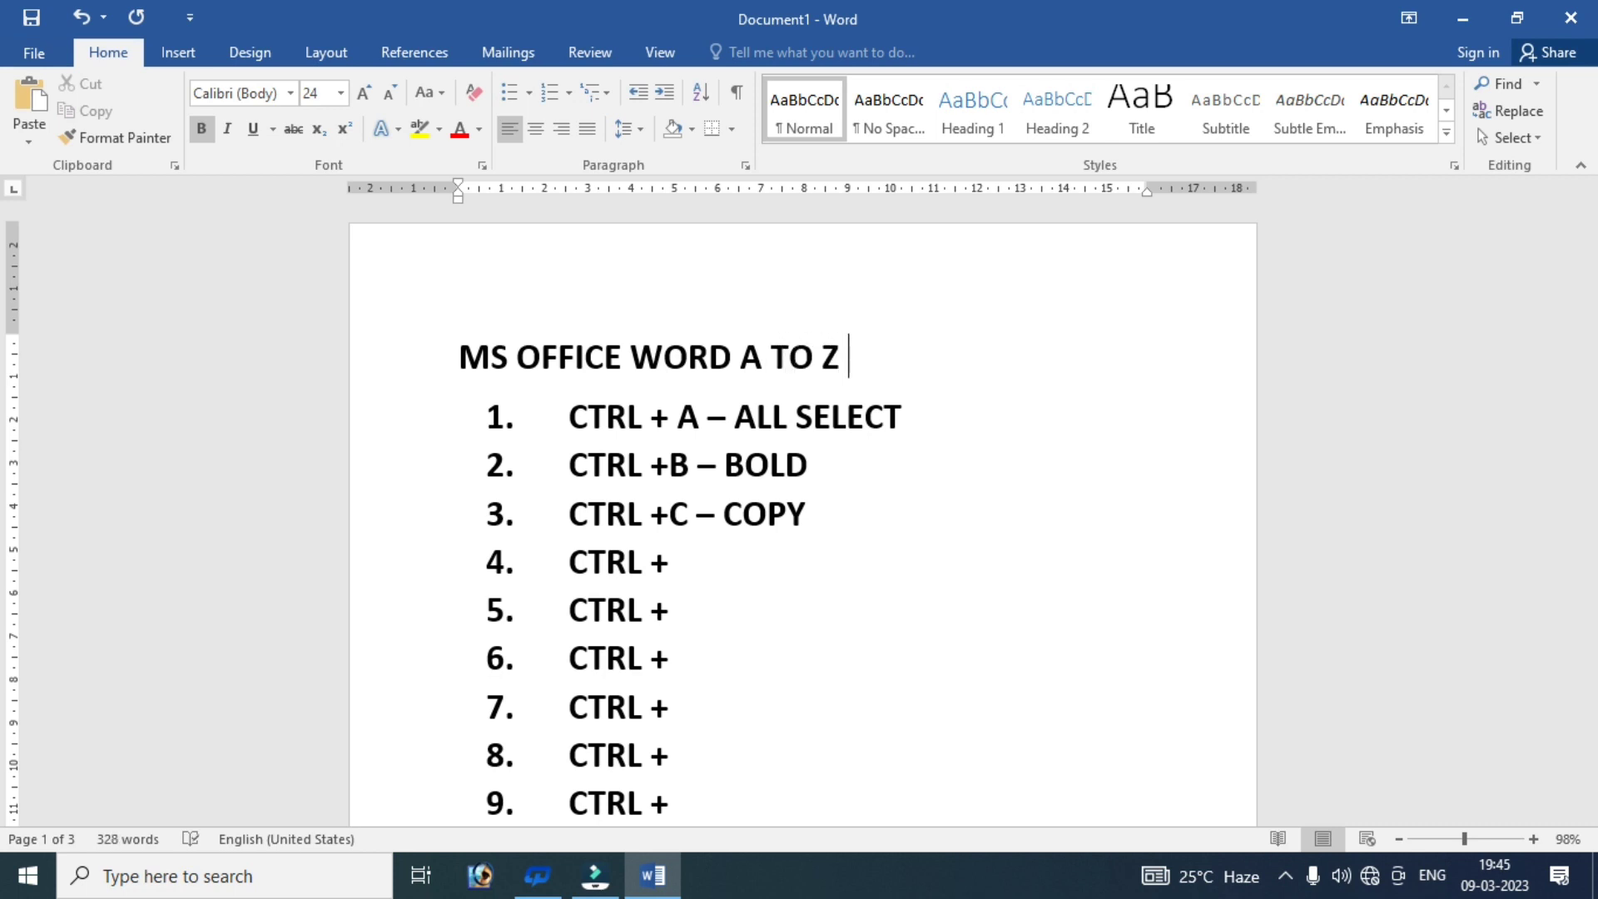
type("SHORT")
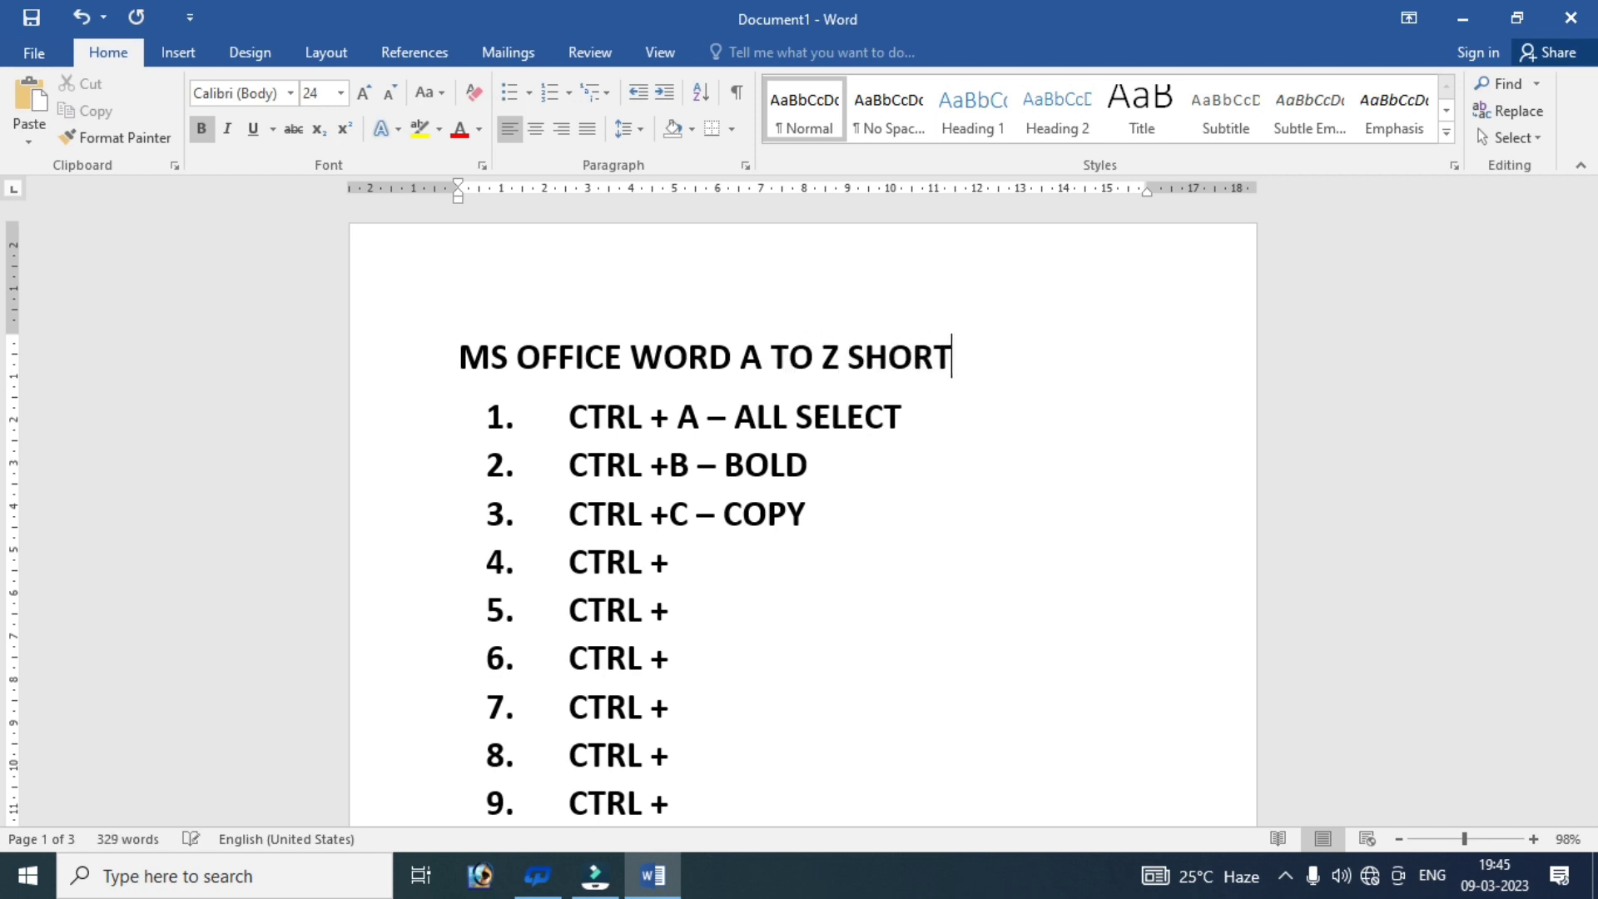
type(" CUT K")
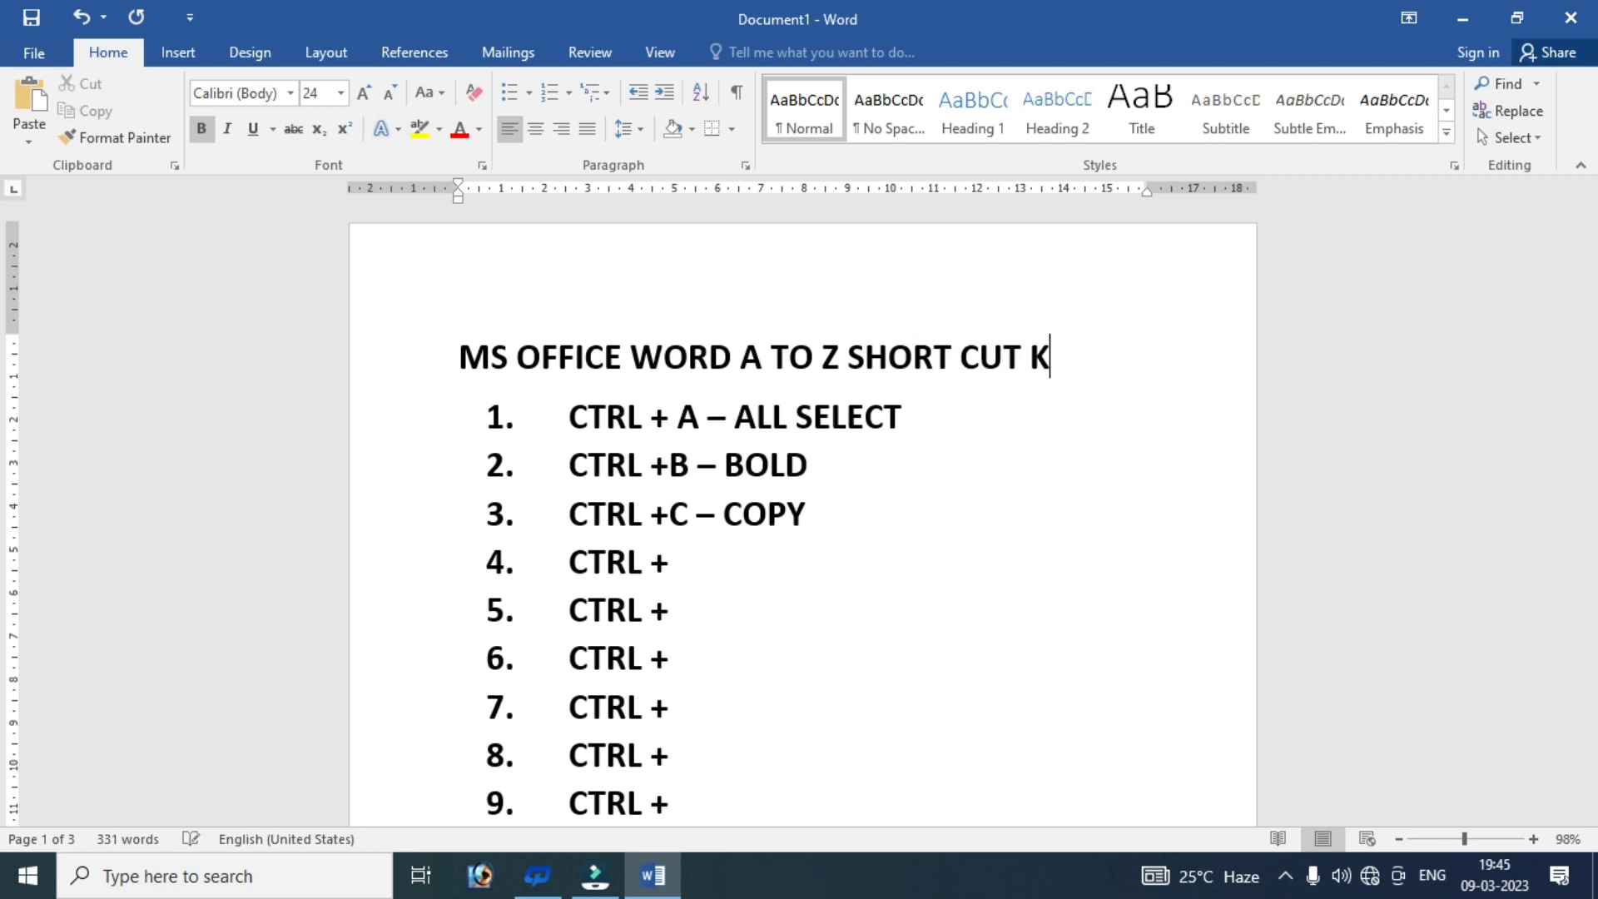
type("EE")
key("BackSpace")
type("Y")
type("S")
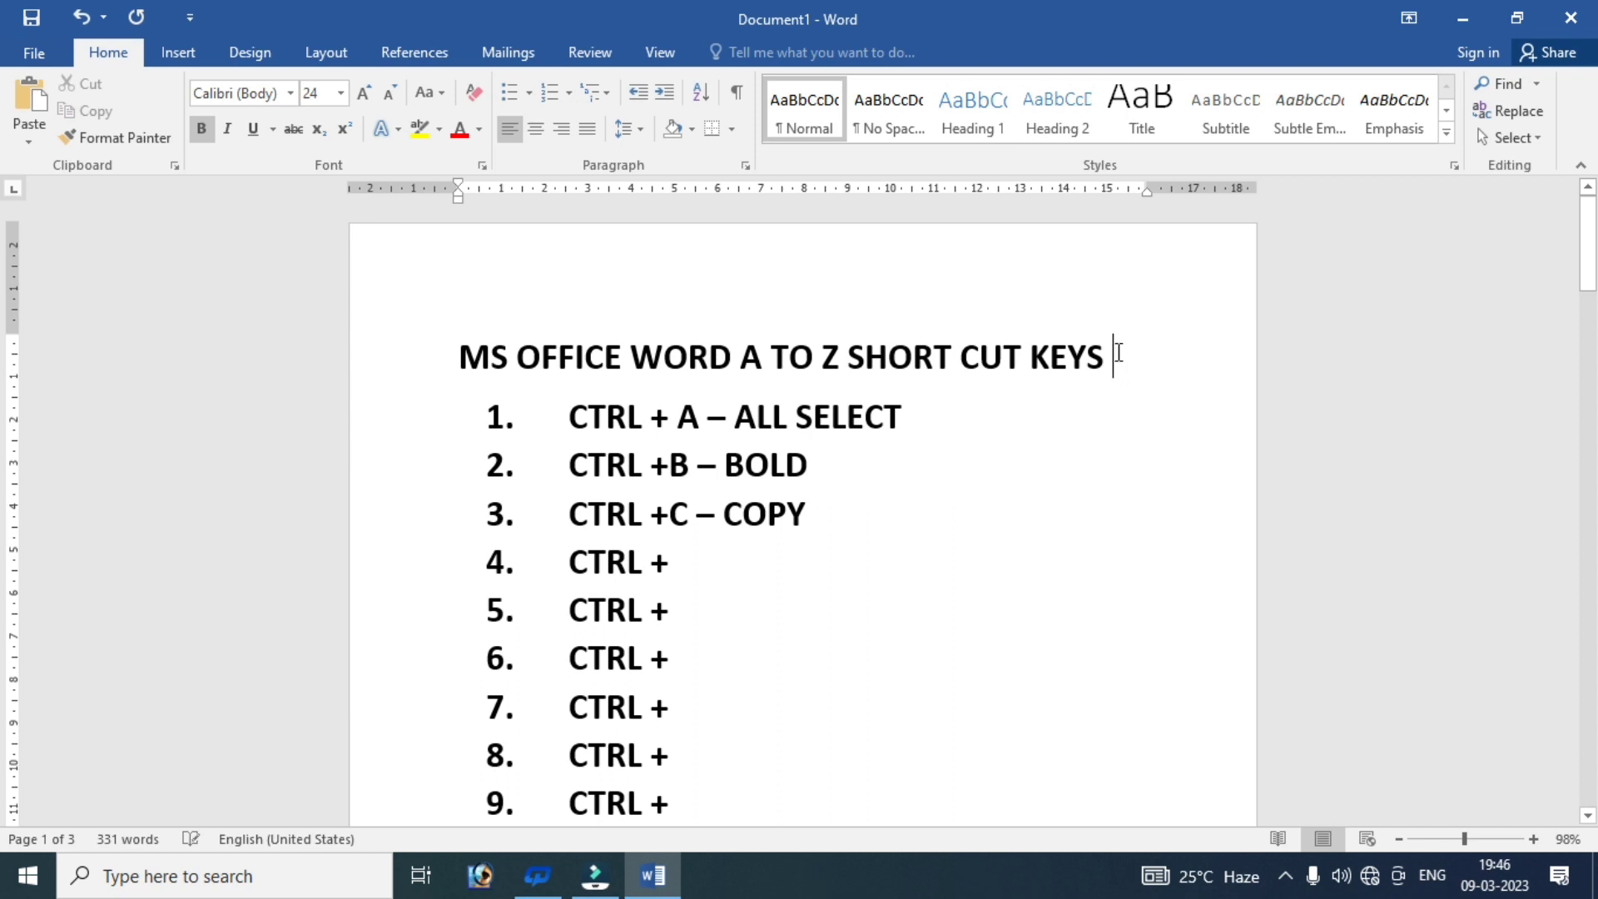
- Select the heading text, then scroll down to the sample text on page 3
key("shift+Left")
key("shift+Left")
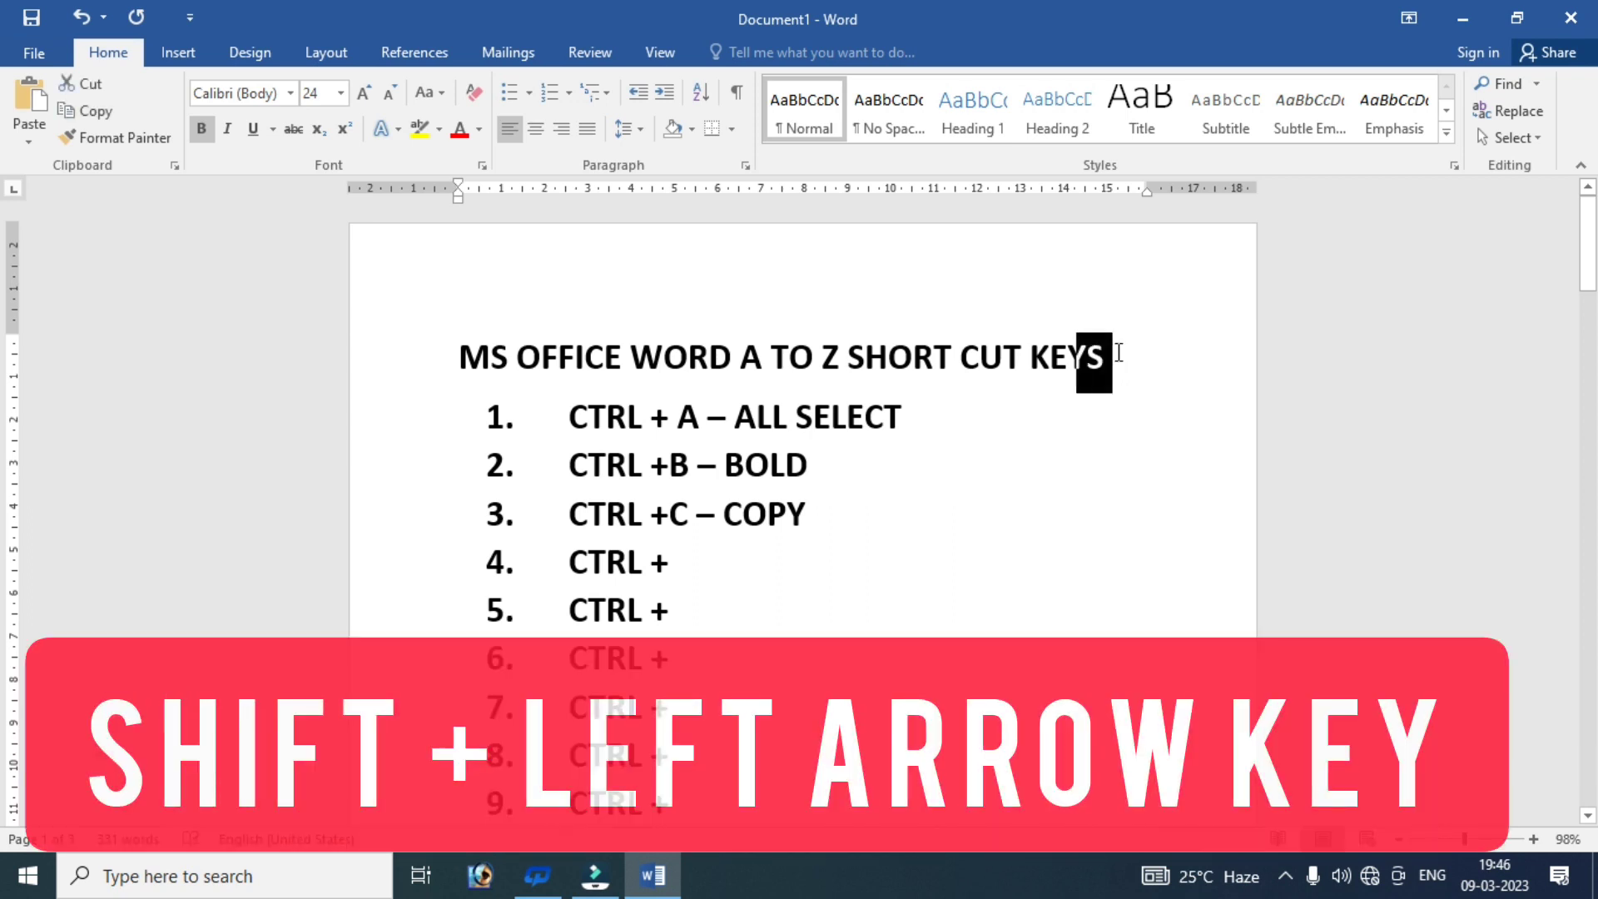
key("shift+Left")
key("shift+Left")
key("shift+Left")
key("shift+Left")
key("shift+Left")
key("shift+Left")
key("shift+Left")
key("shift+Left")
key("shift+Left")
key("shift+Left")
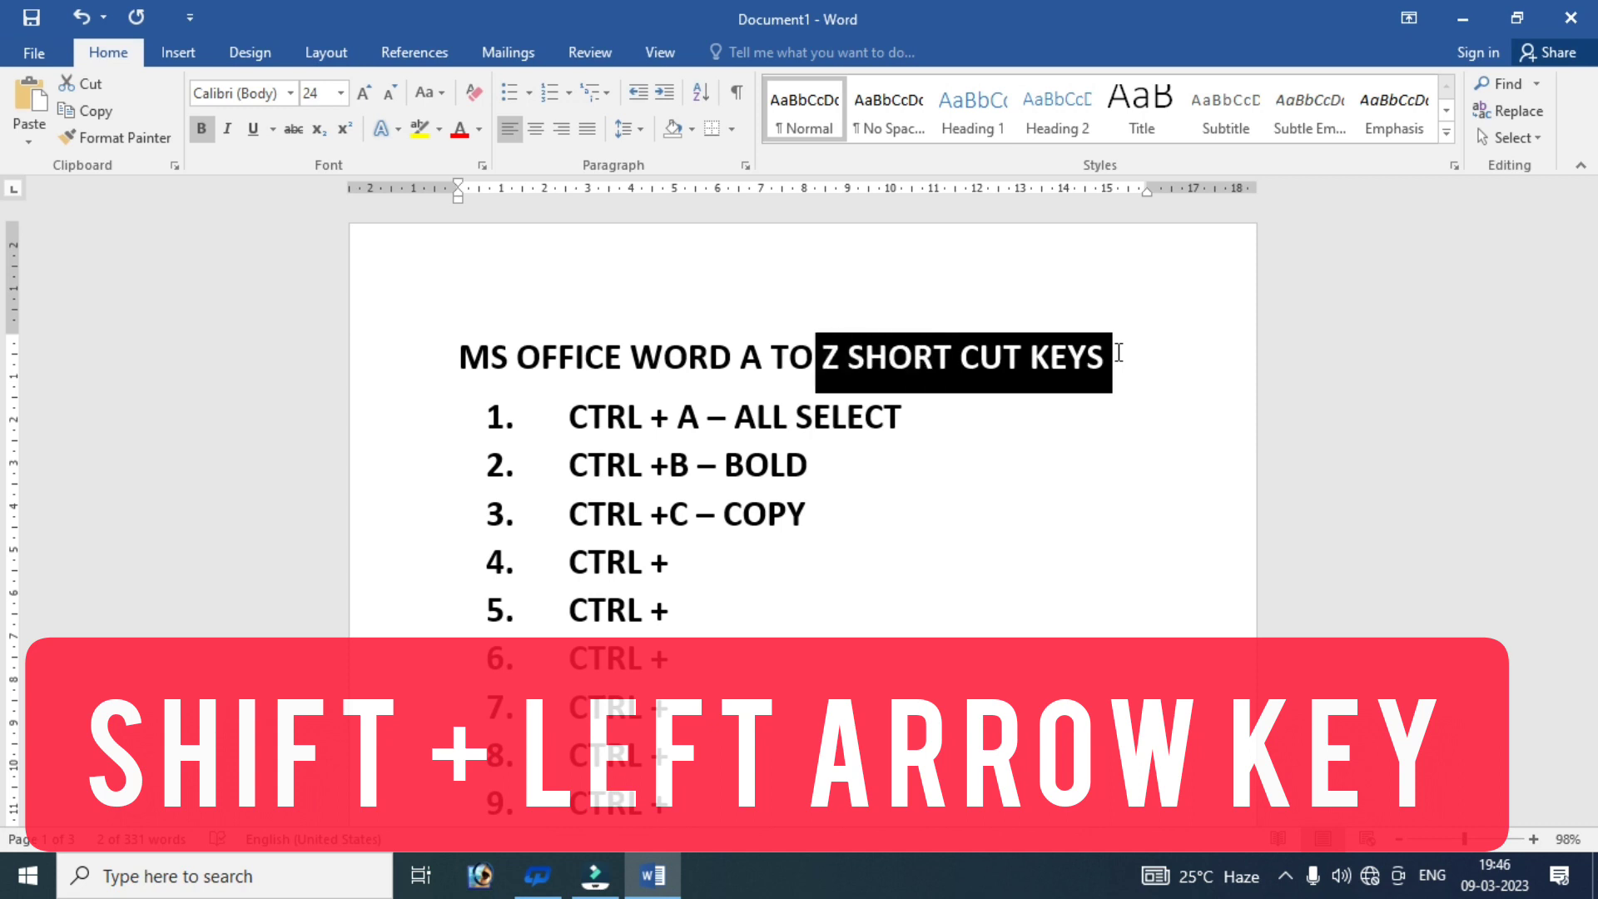
key("shift+Left")
key("shift+Left")
key("shift+Left")
key("shift+Left")
key("shift+Left")
key("shift+Left")
key("shift+Left")
key("shift+Left")
key("shift+Left")
key("shift+Left")
key("ctrl+c")
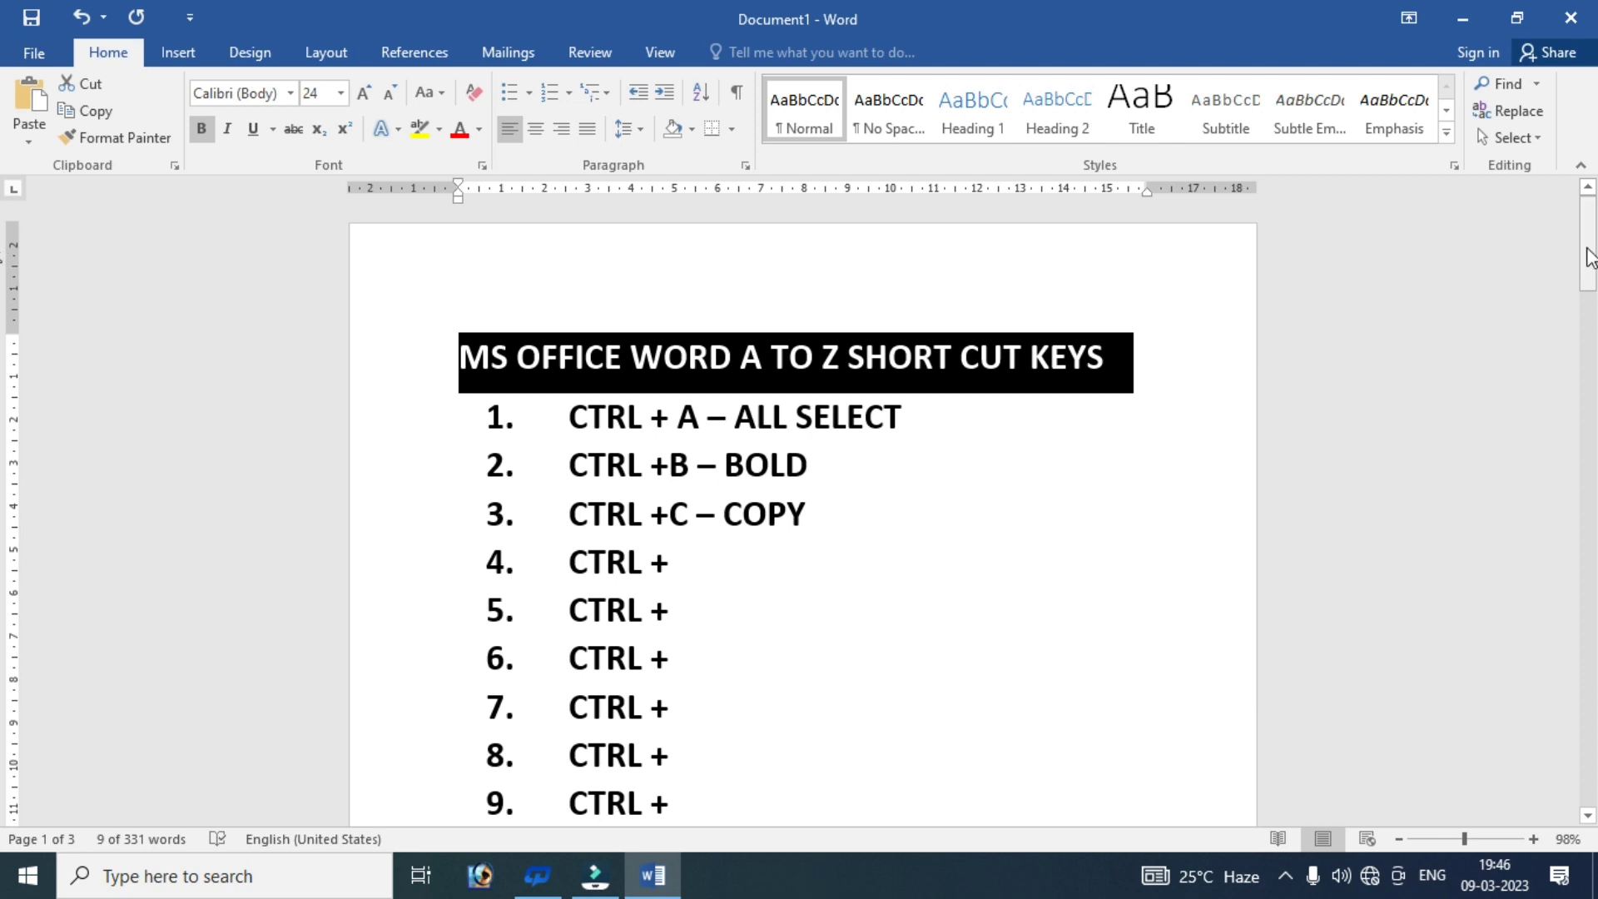
mouse_move(1590, 258)
left_mouse_down()
mouse_move(1421, 177)
mouse_move(1445, 249)
left_mouse_up()
scroll(1456, 391, "down", 7)
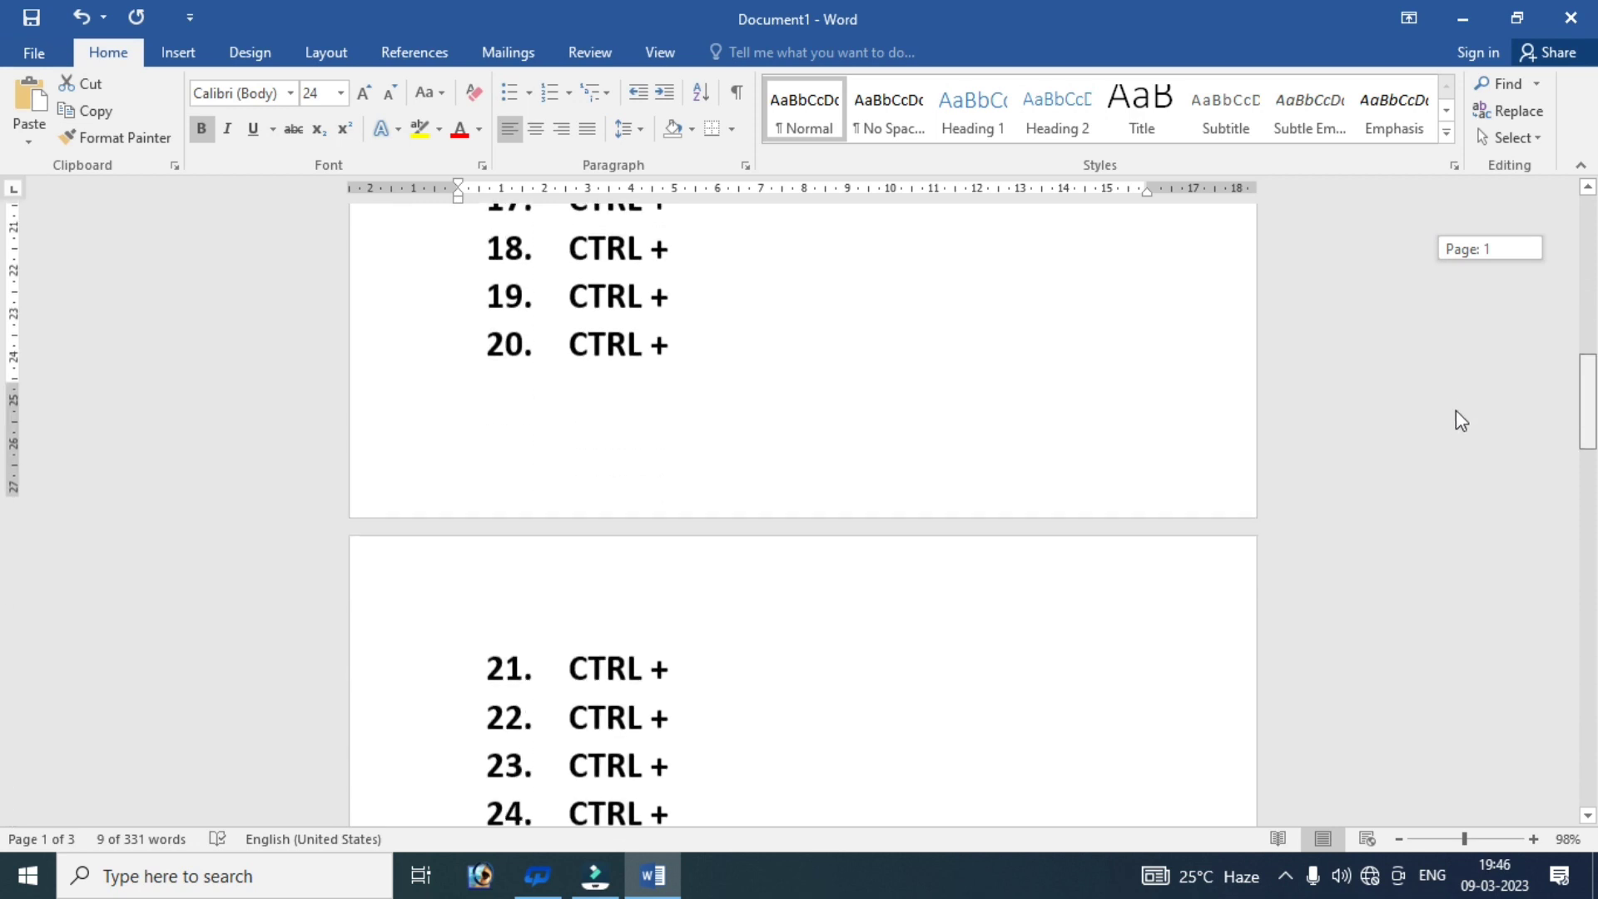
scroll(1456, 425, "down", 1)
scroll(1469, 457, "down", 5)
scroll(1489, 516, "down", 5)
scroll(1501, 583, "down", 3)
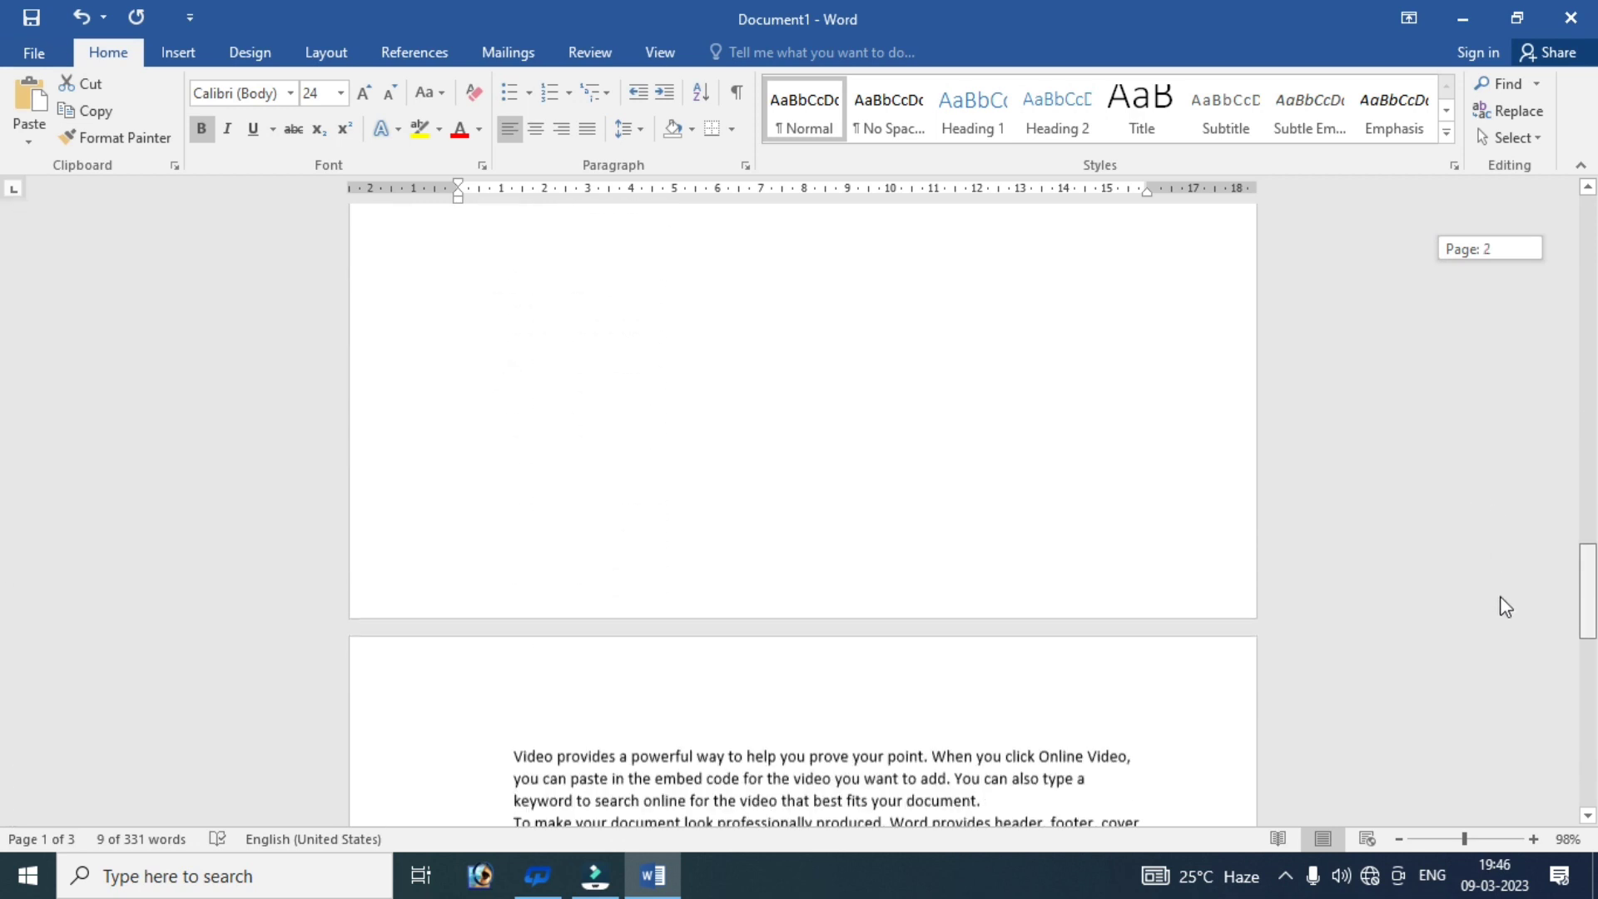
scroll(1503, 608, "down", 2)
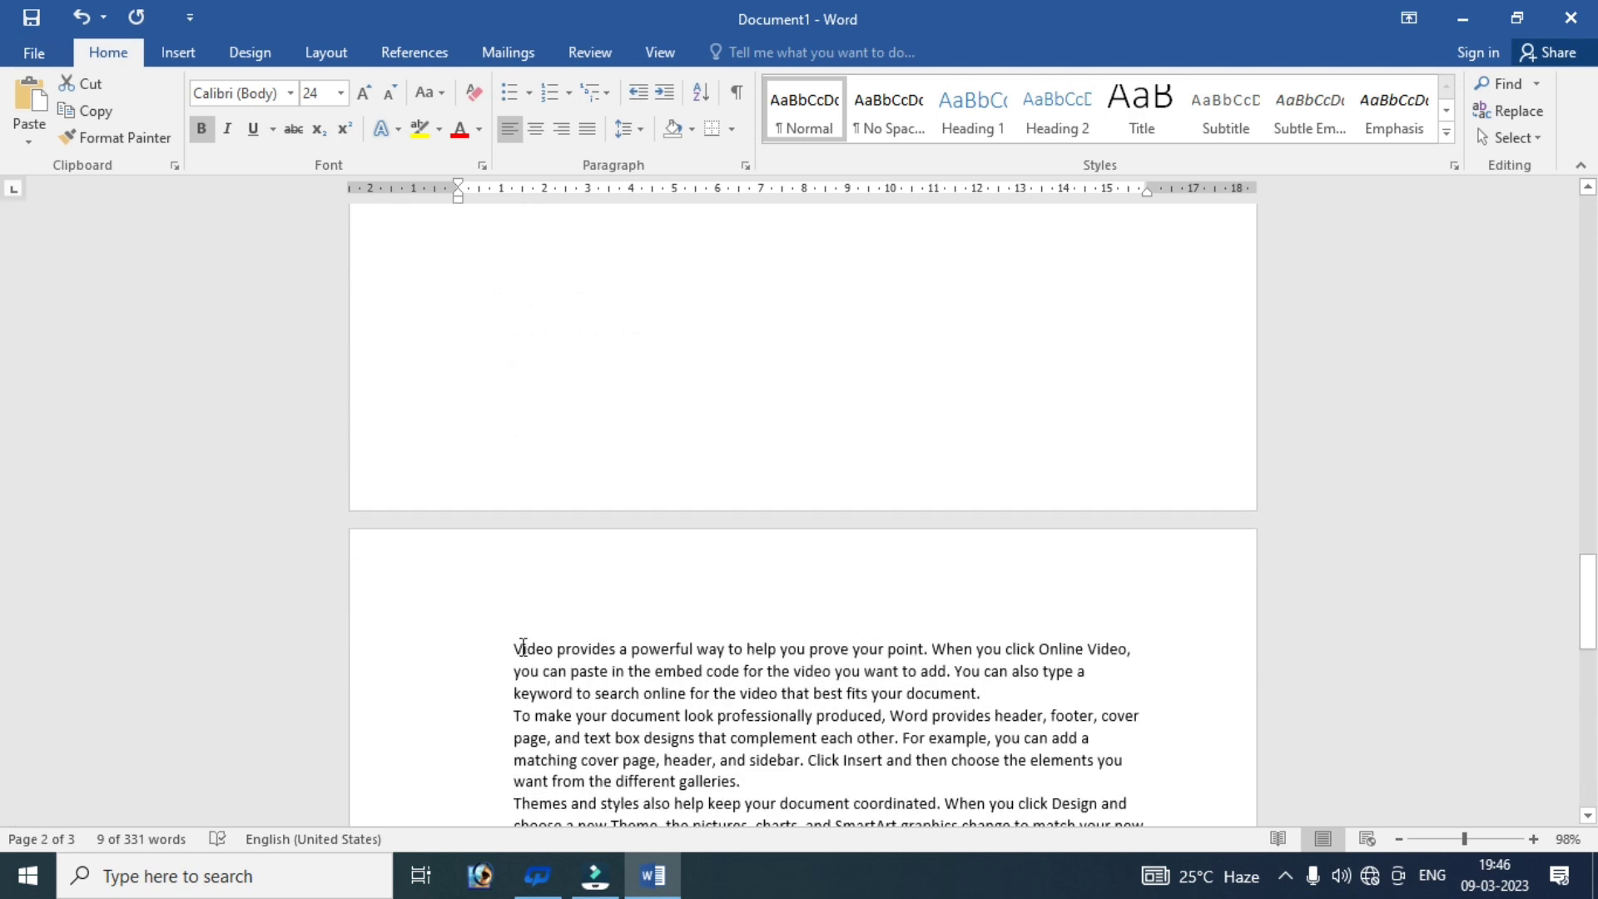
- Paste the heading on a new line above 'Video' on page 3
left_click(515, 648)
key("Return")
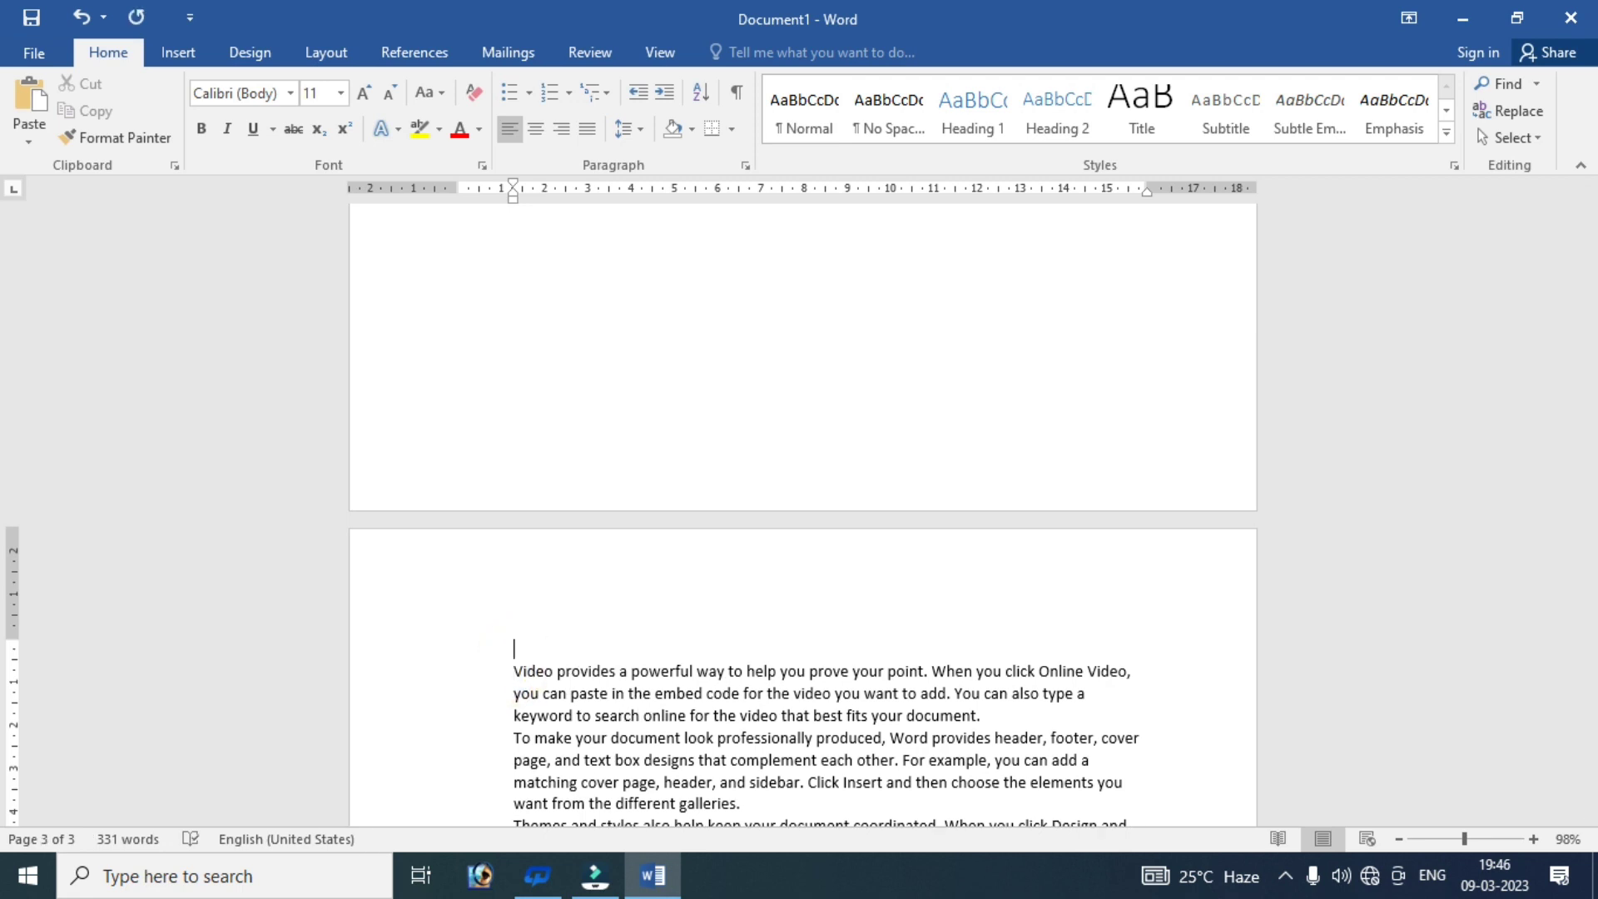
key("ctrl+v")
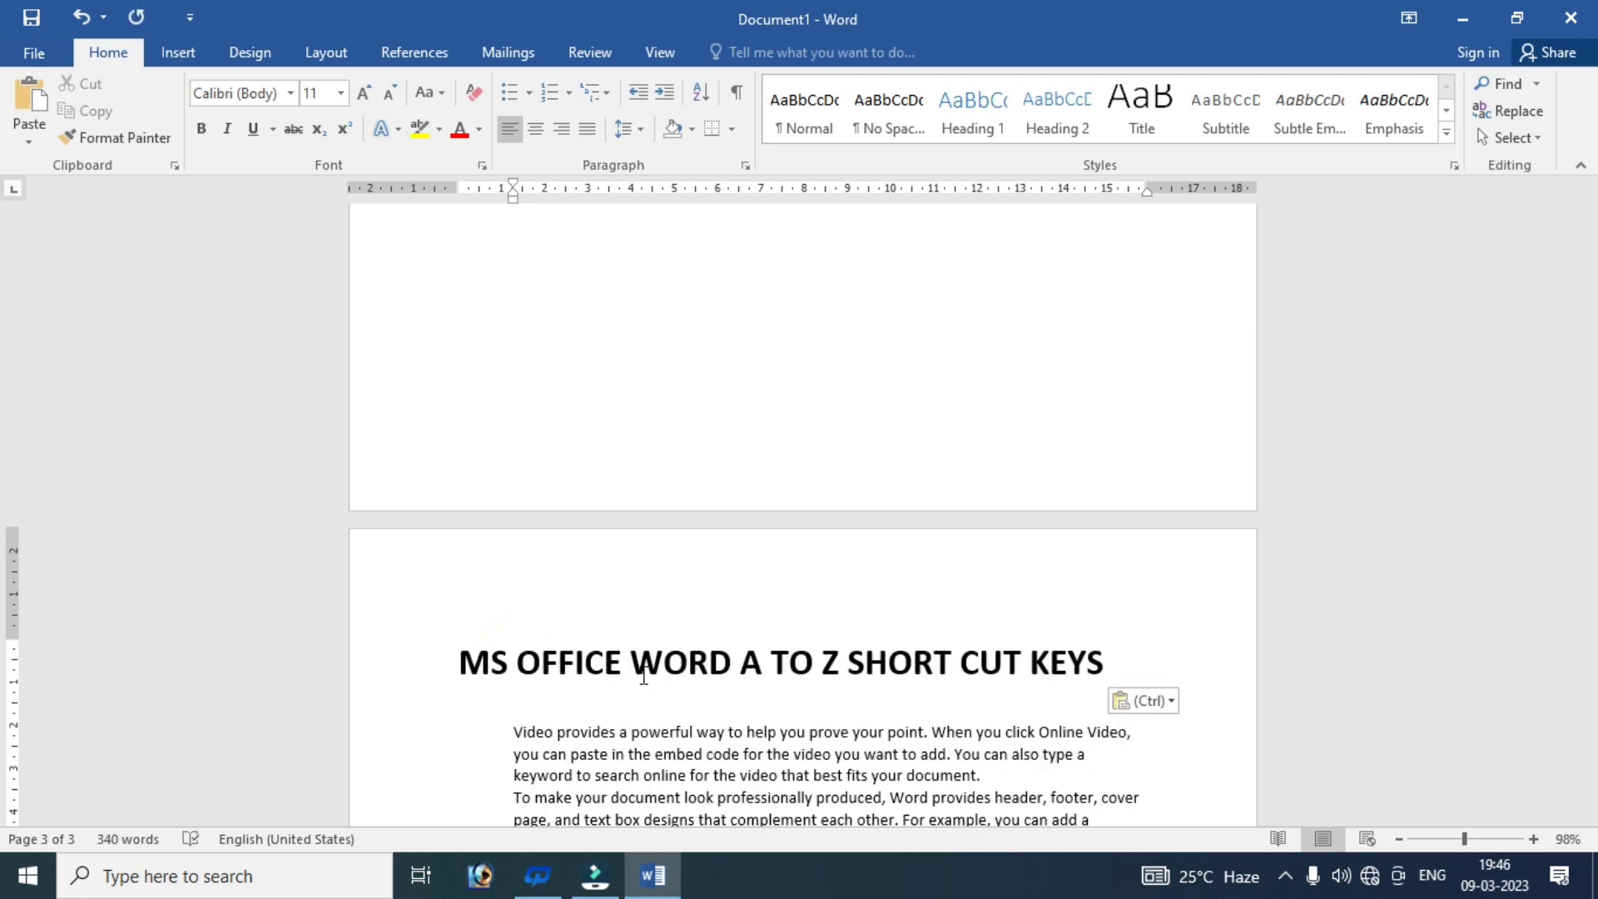
mouse_move(1589, 613)
left_mouse_down()
mouse_move(1595, 226)
mouse_move(1552, 598)
left_mouse_up()
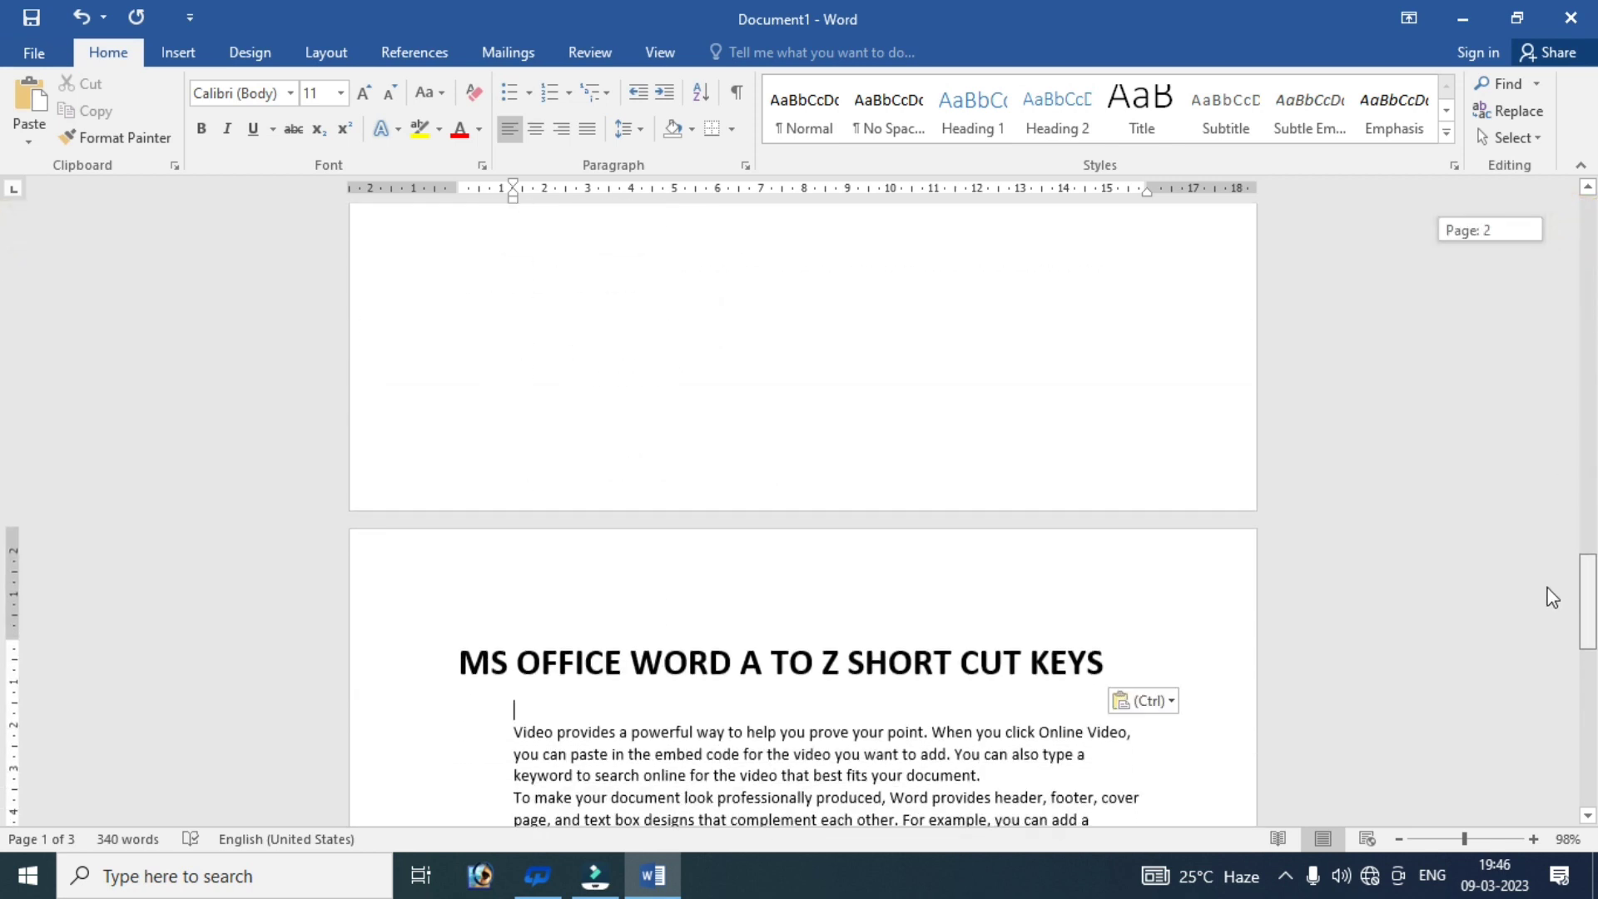
left_click_drag(1552, 597, 1544, 251)
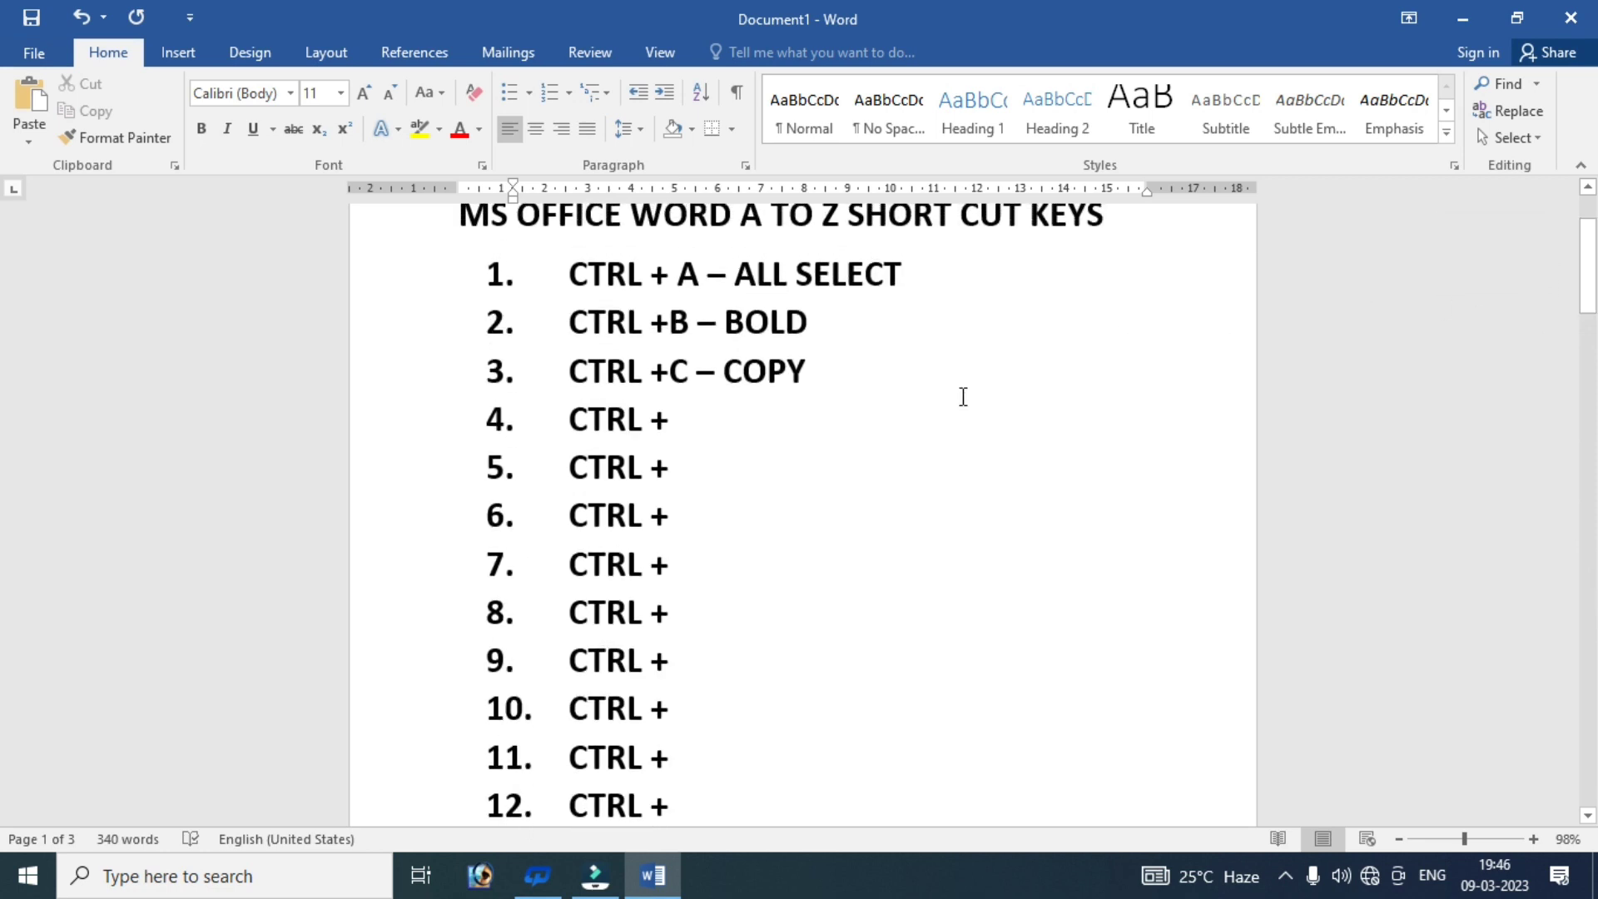
- Type 'D' and 'FONT' at the end of item 4 so it reads CTRL + D - FONT
left_click(700, 424)
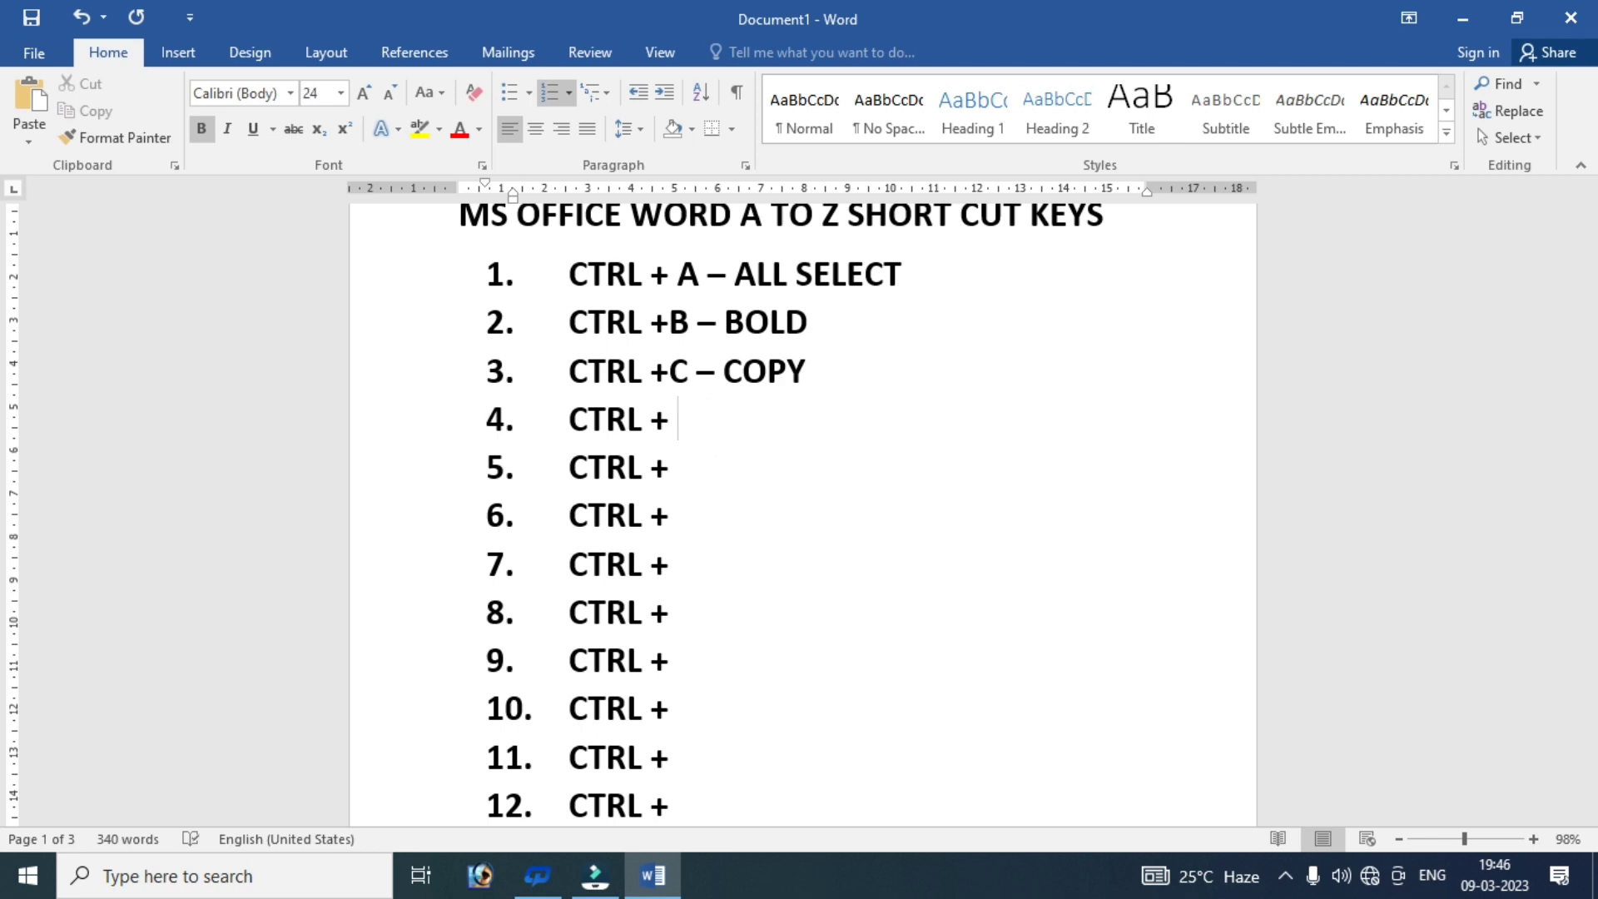
type("D -")
type("FO")
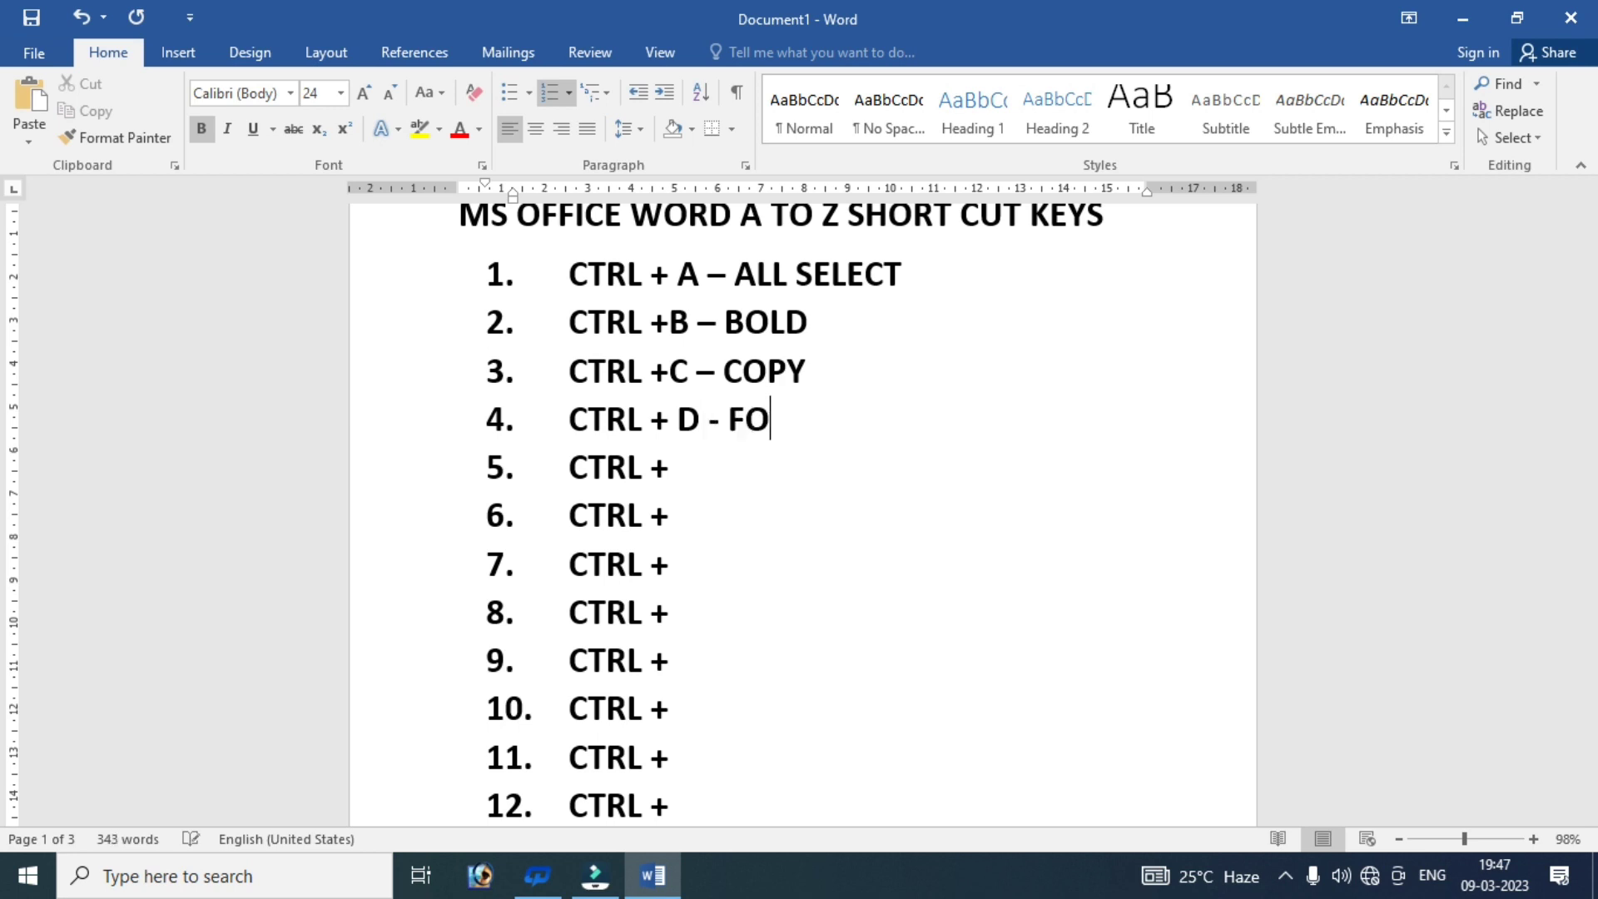
type("NT")
key("ctrl+d")
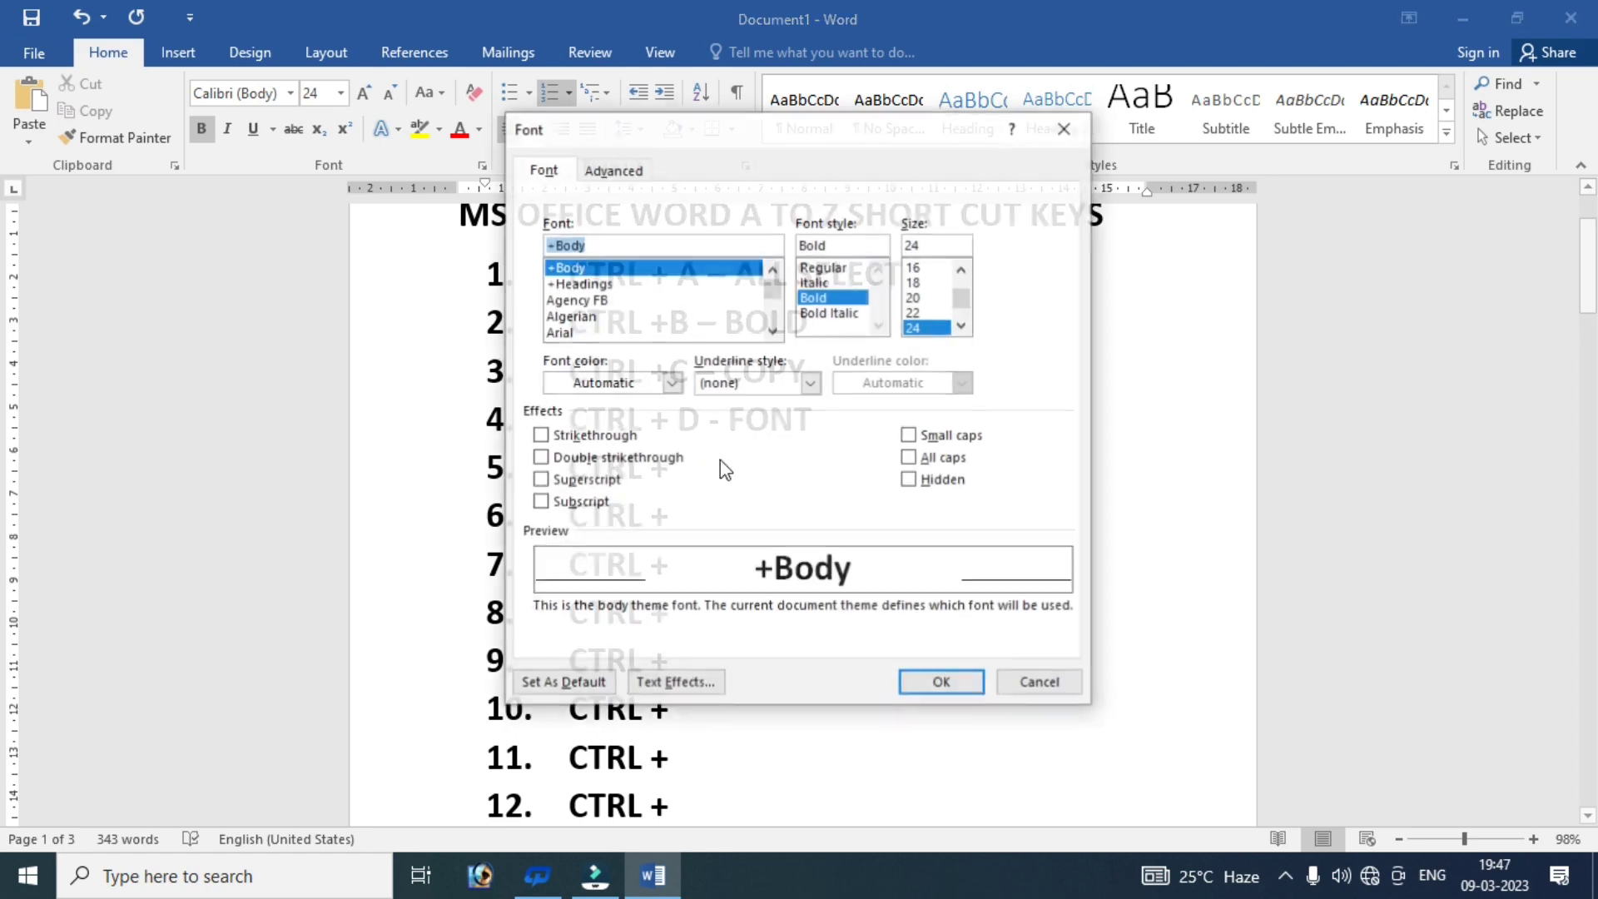
left_click_drag(711, 137, 635, 261)
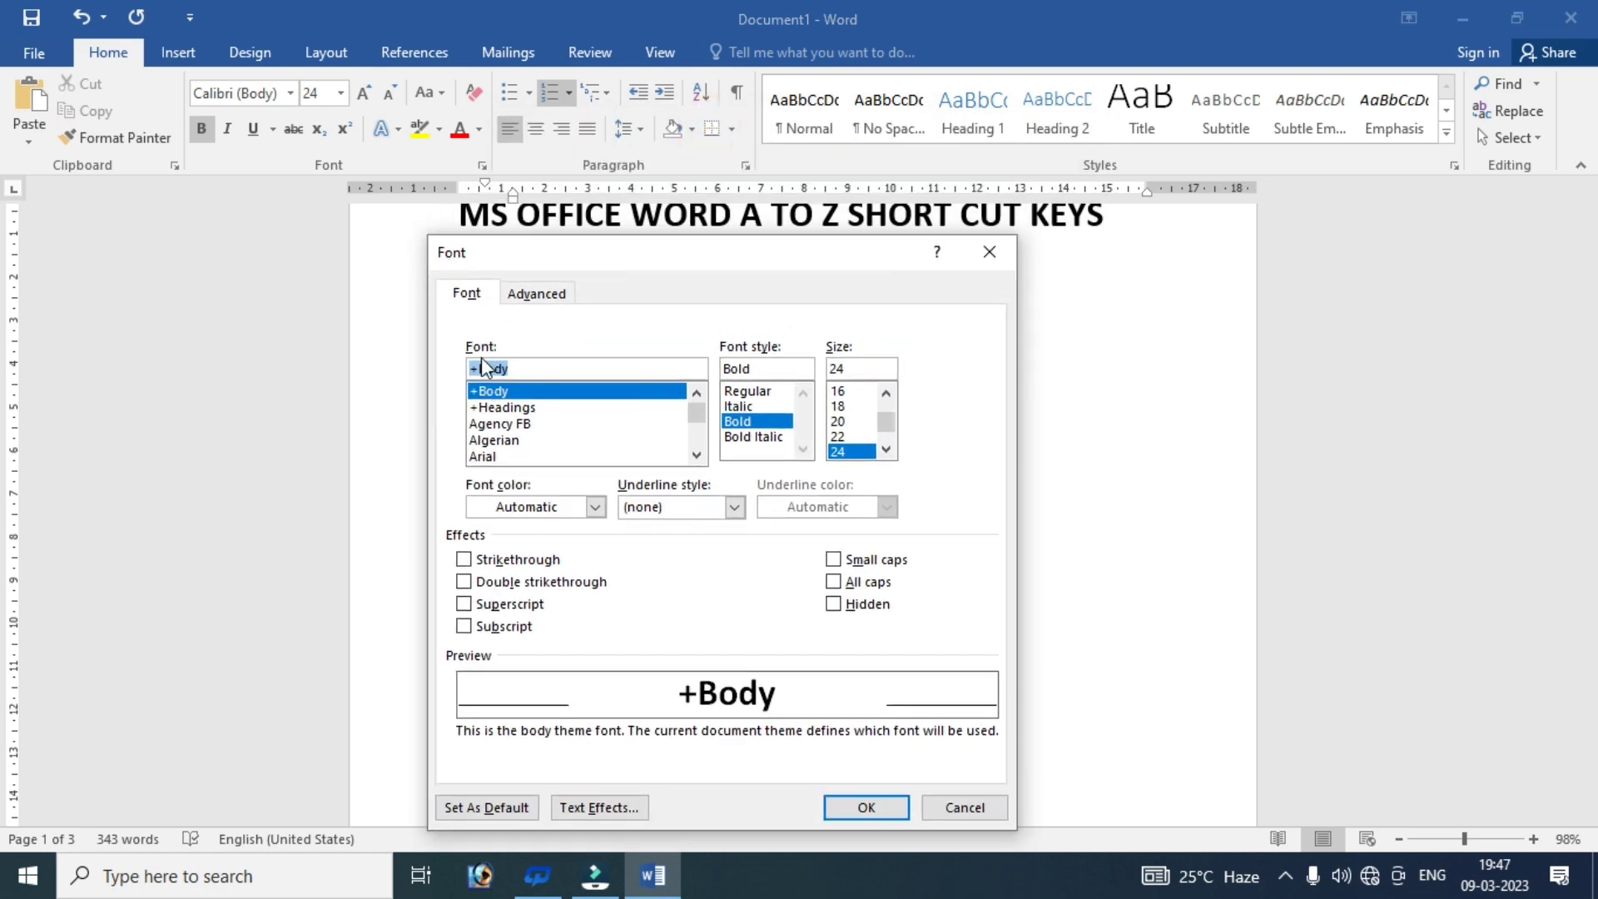
key("Down")
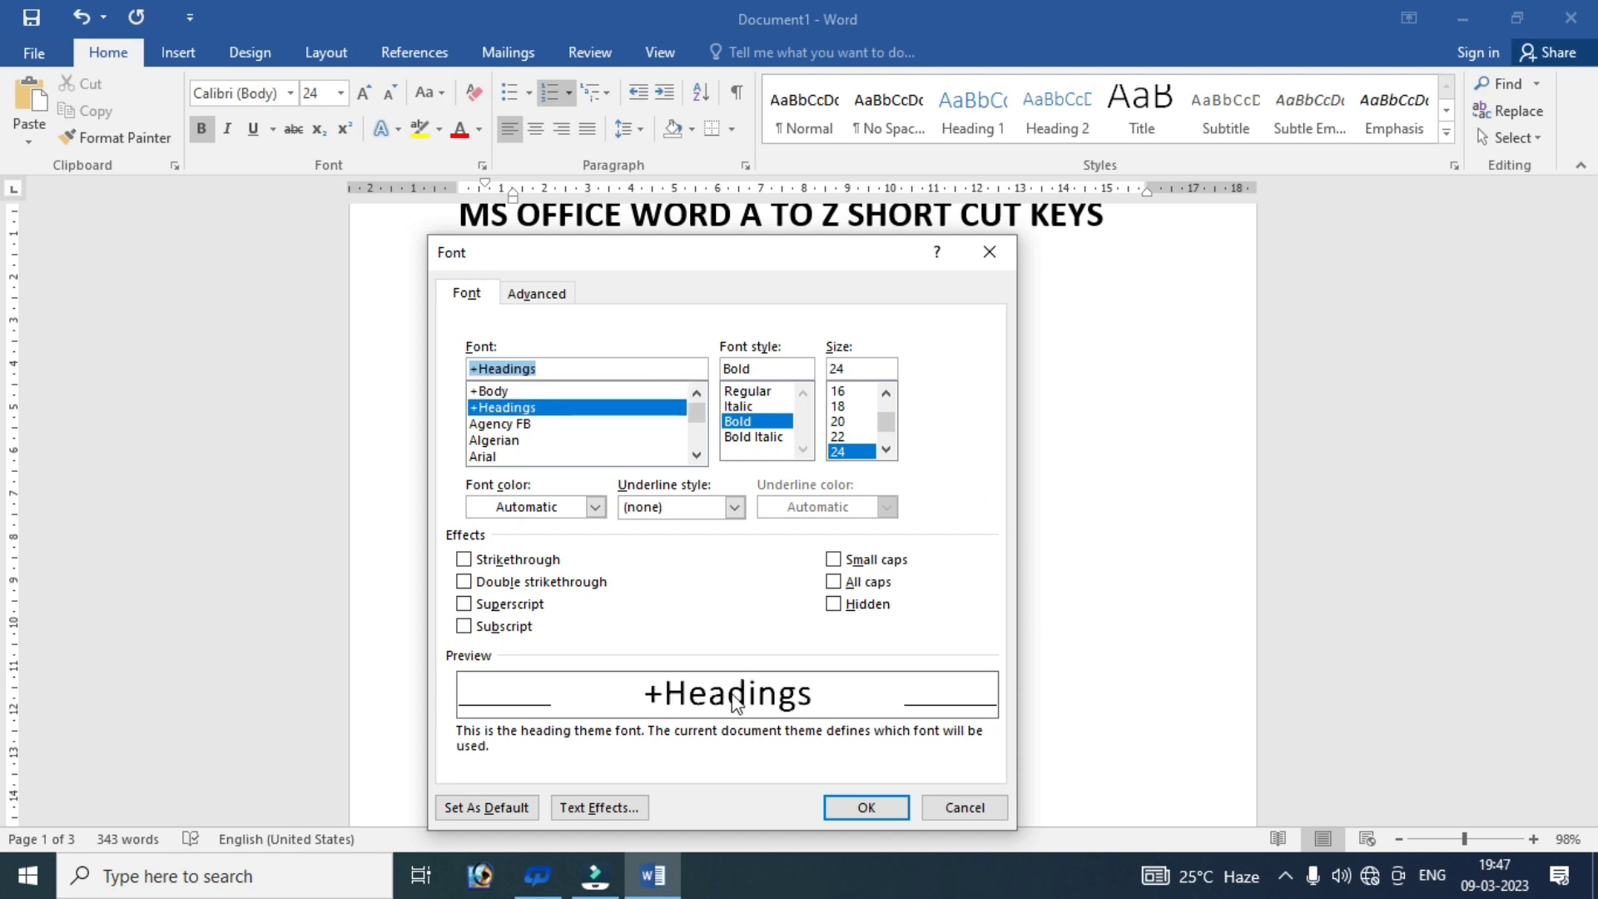
key("Down")
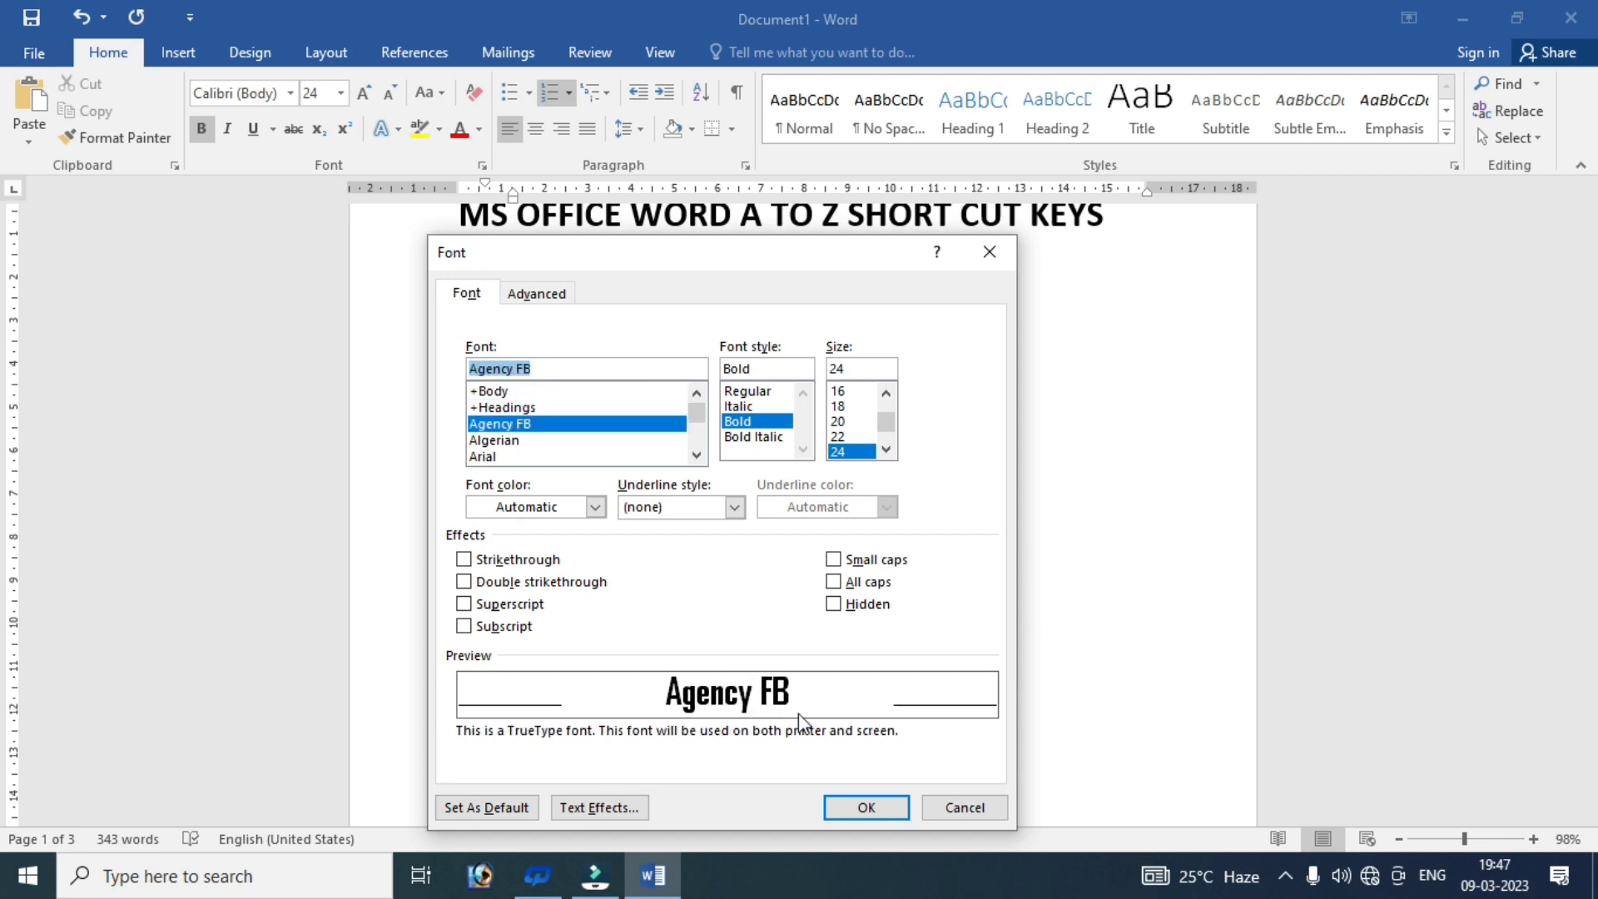
key("Down")
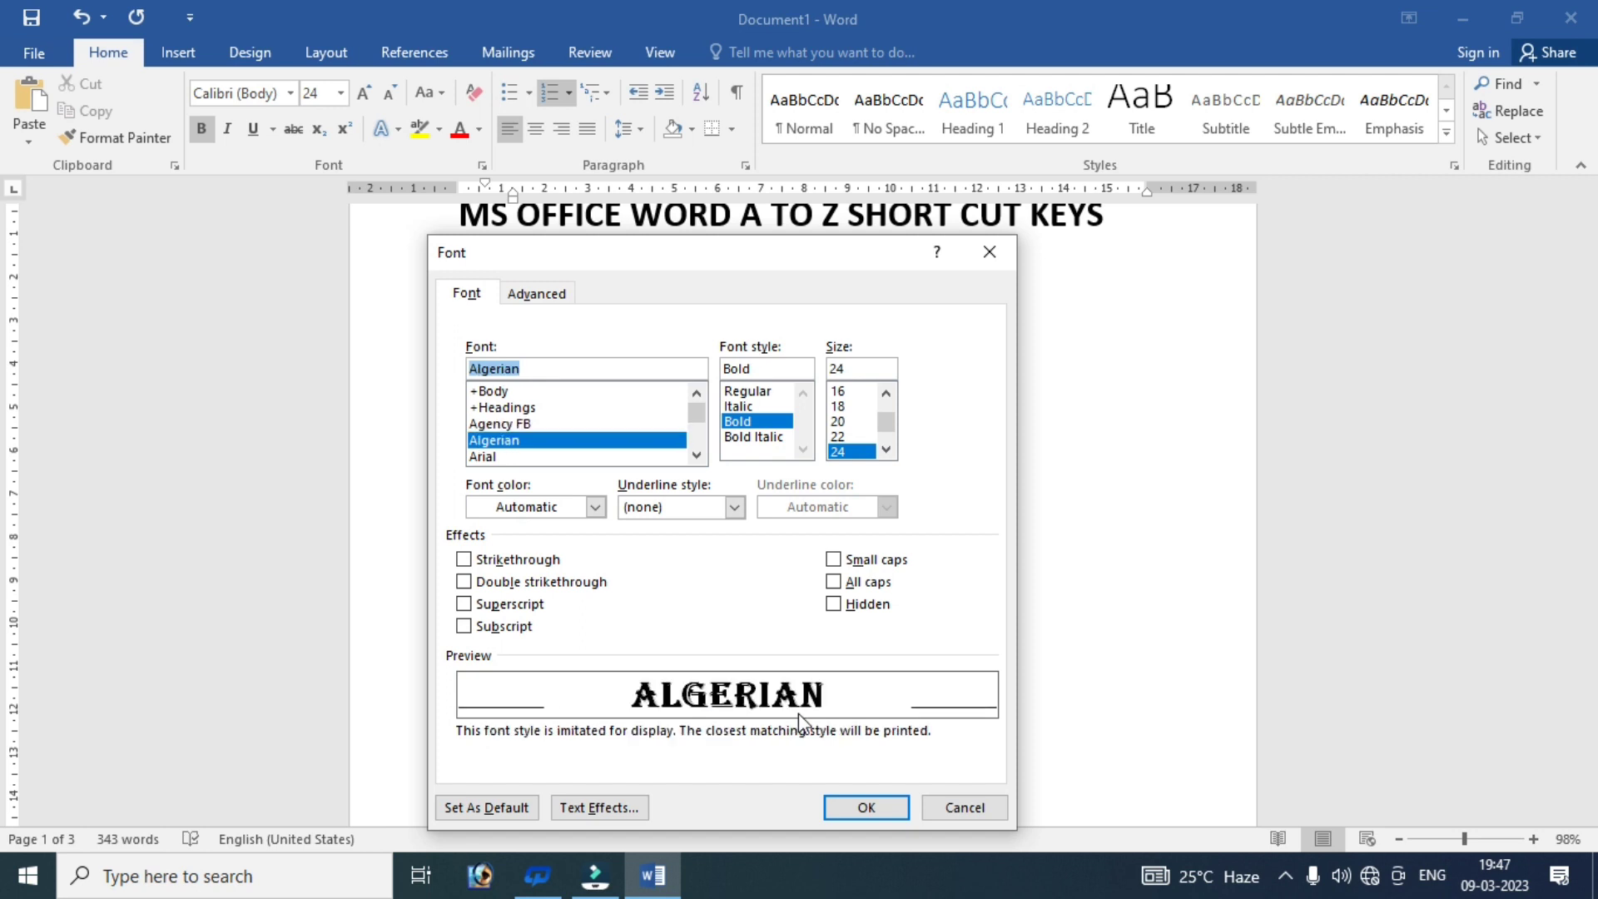
key("Down")
key("Down")
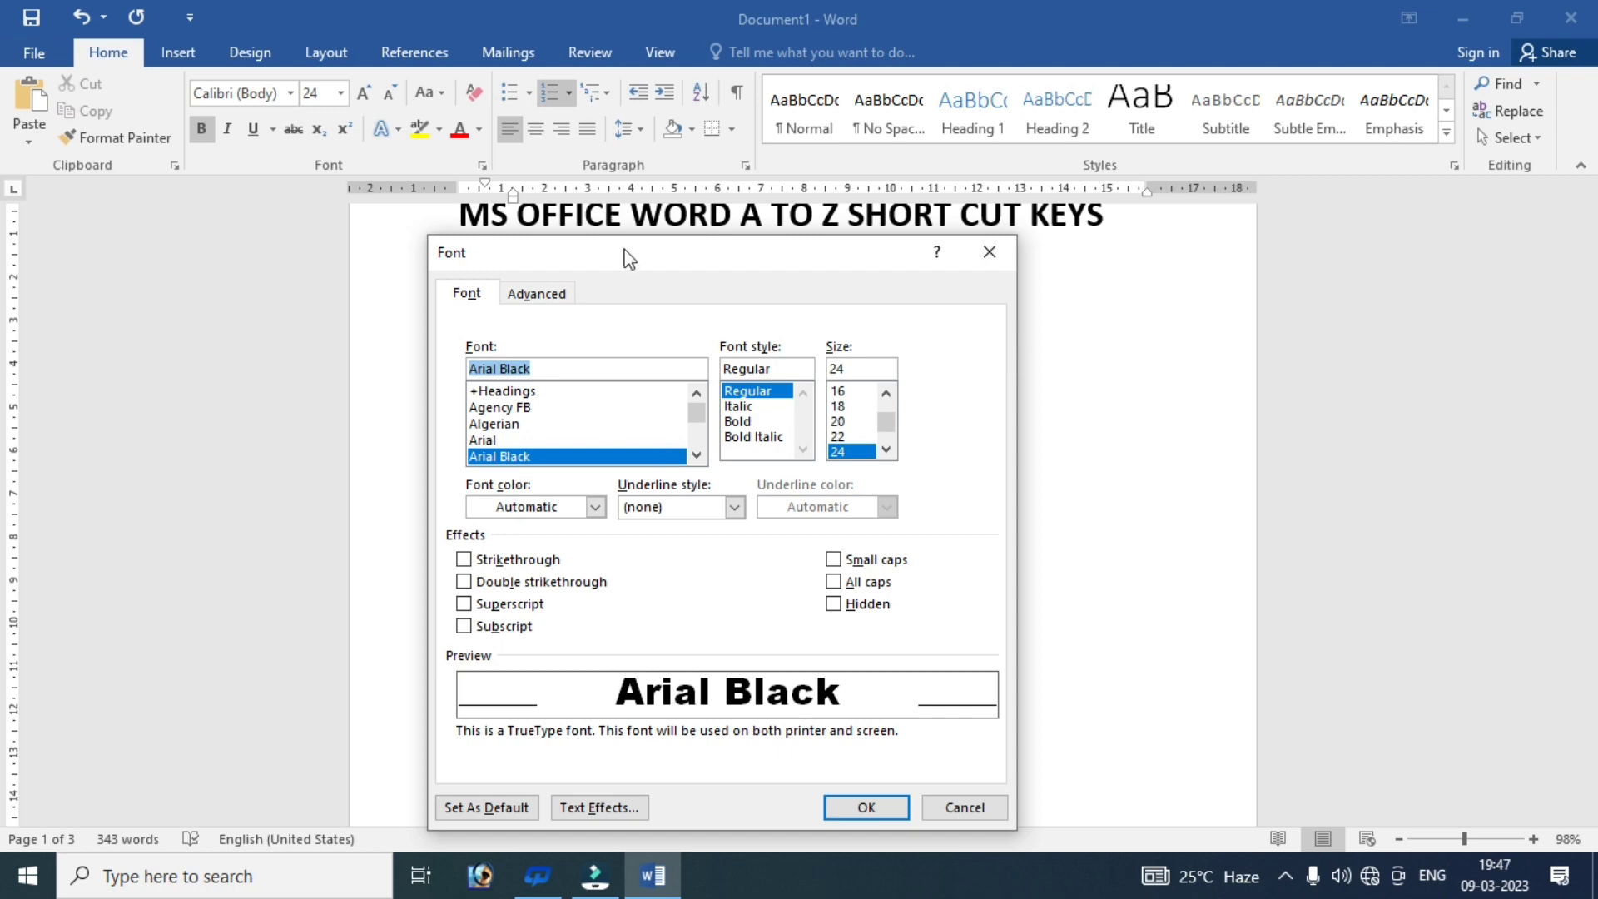
left_click_drag(629, 259, 1110, 252)
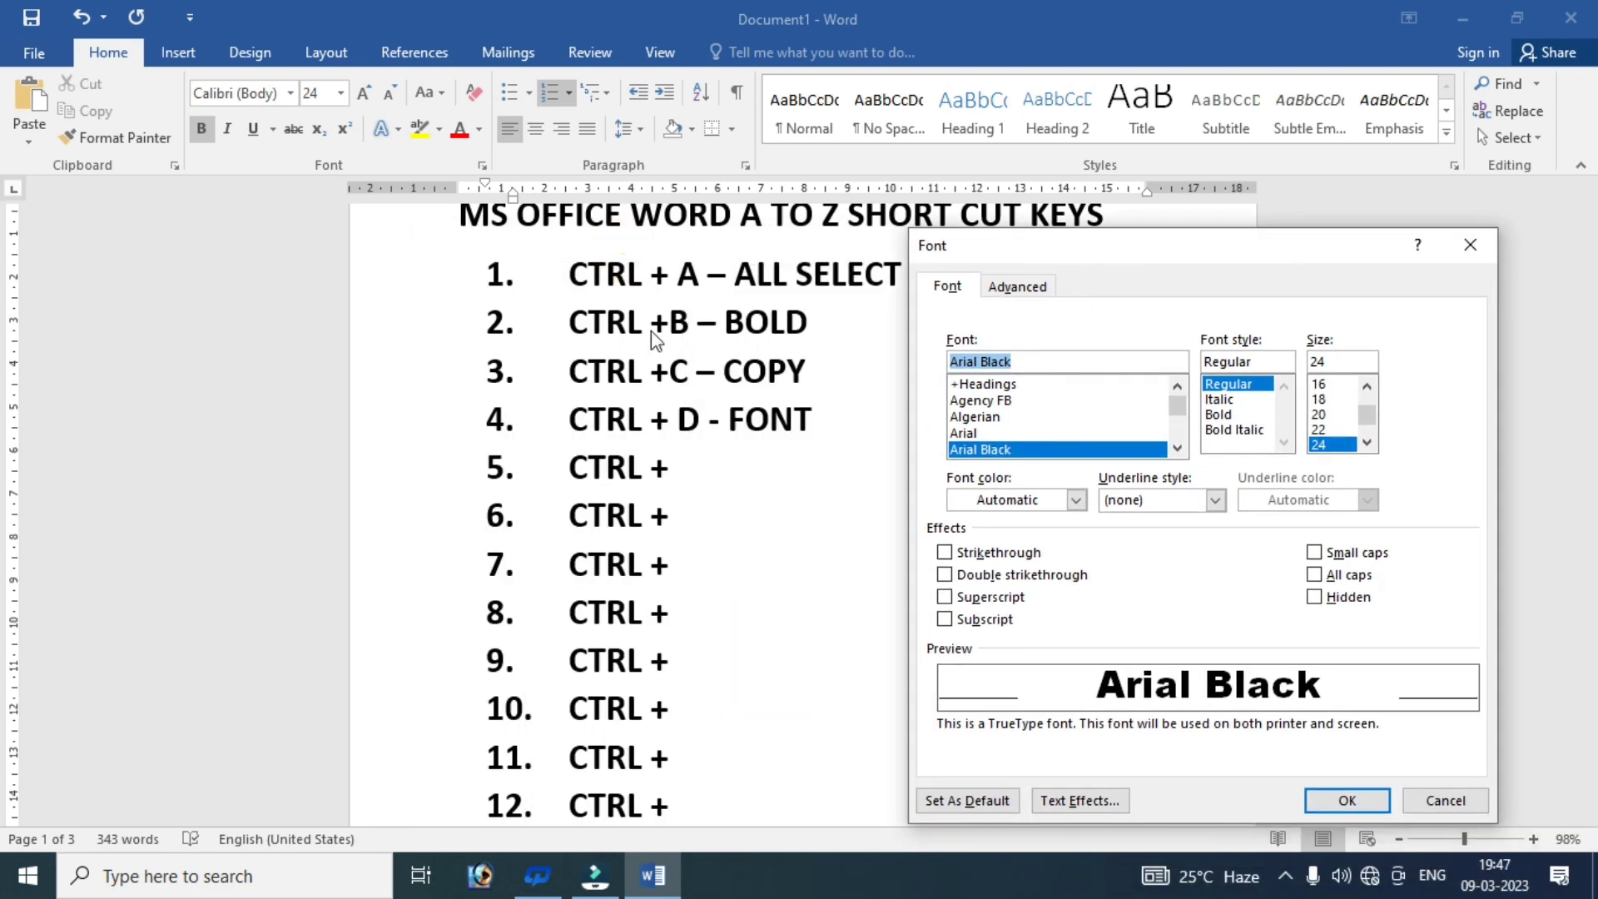
left_click(1426, 804)
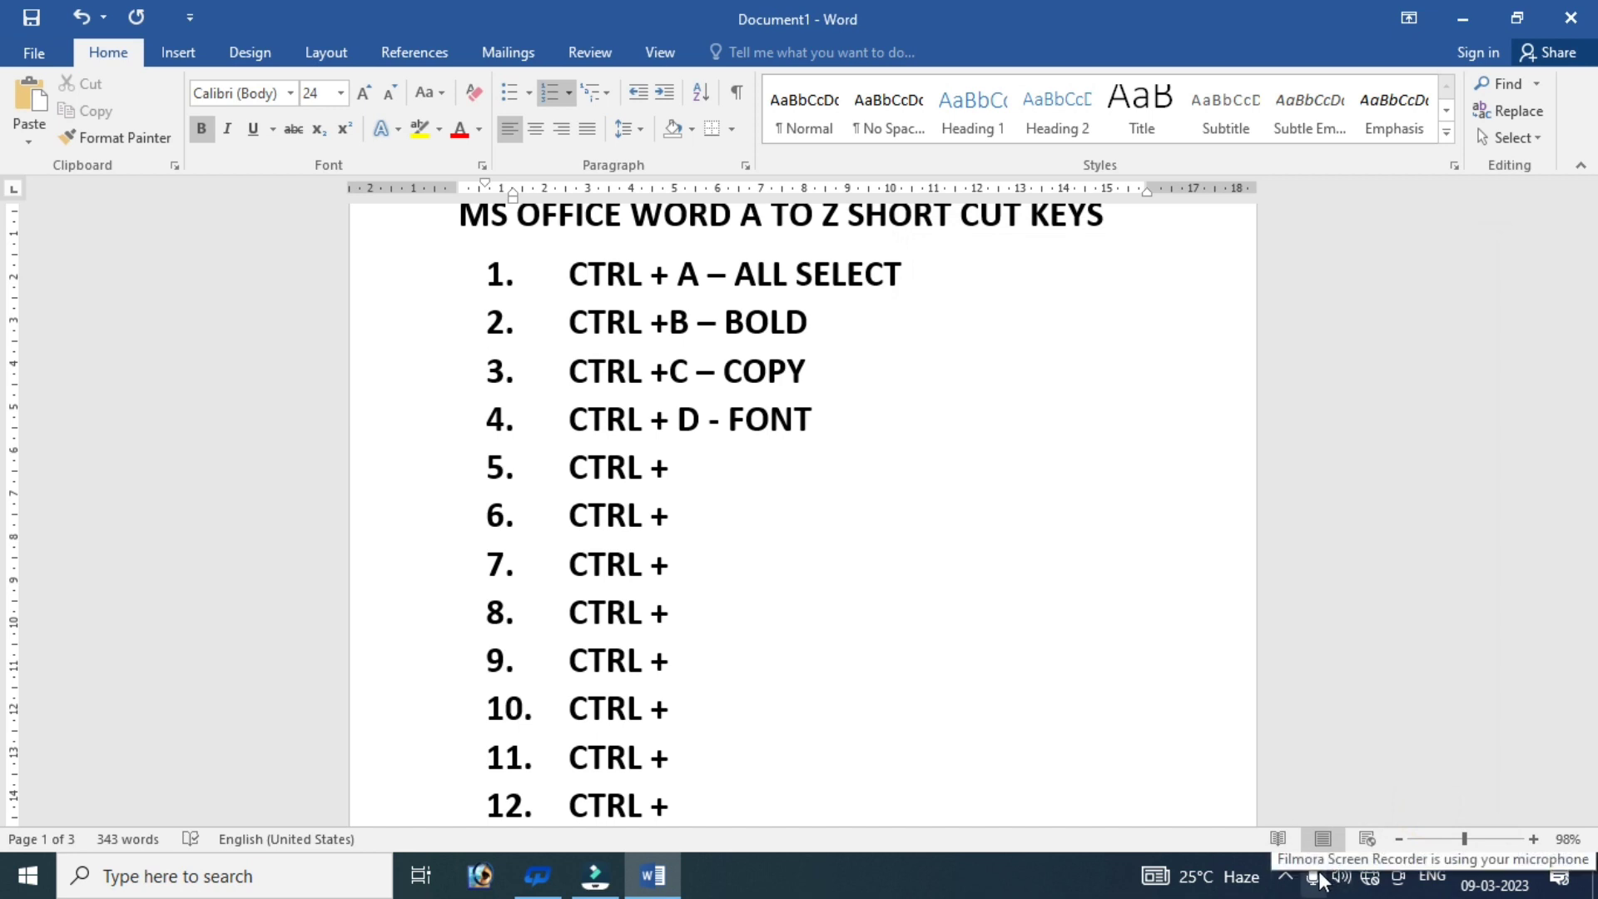
- Select all the text and apply the Bauhaus 93 font through the Font dialog
key("ctrl+a")
key("ctrl+d")
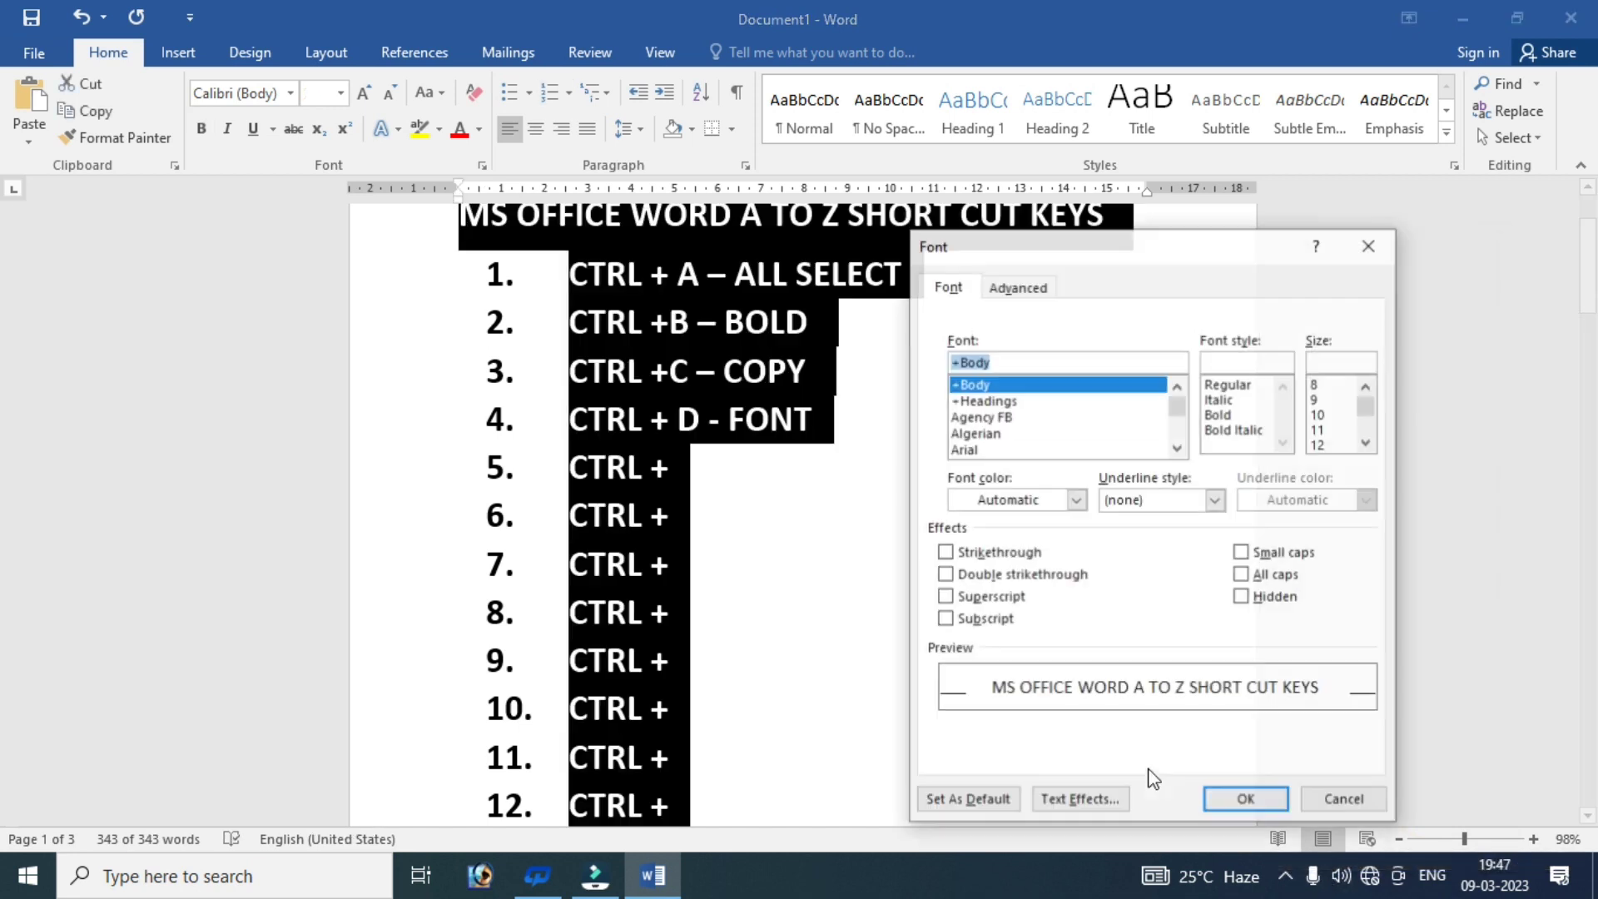
key("Down")
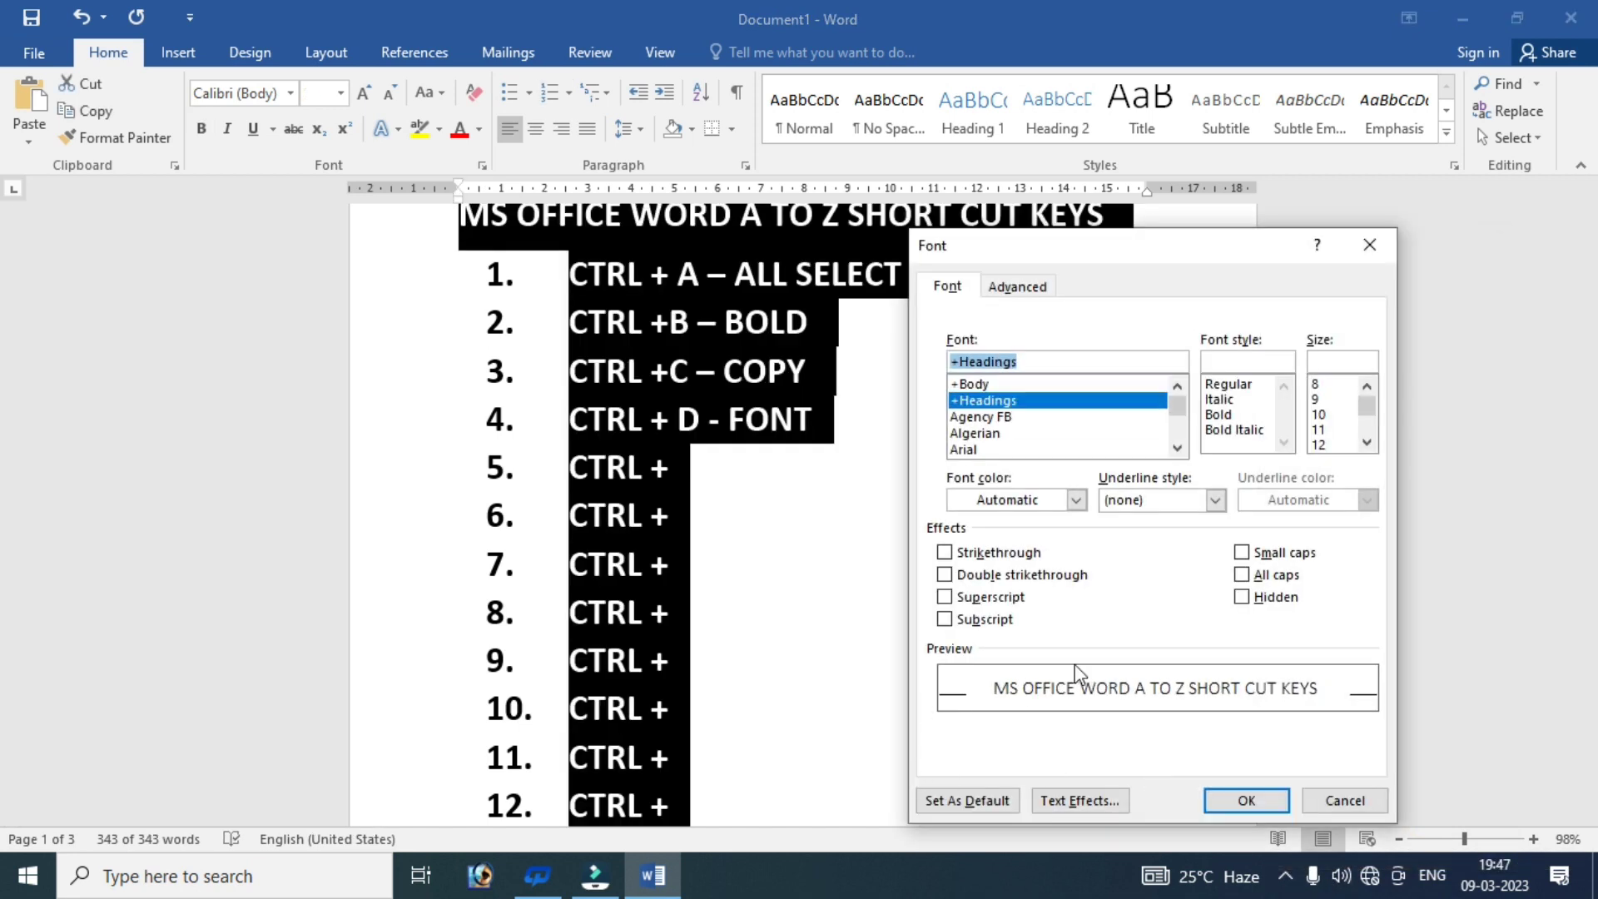
key("Down")
key("Down")
key("Down")
key("Up")
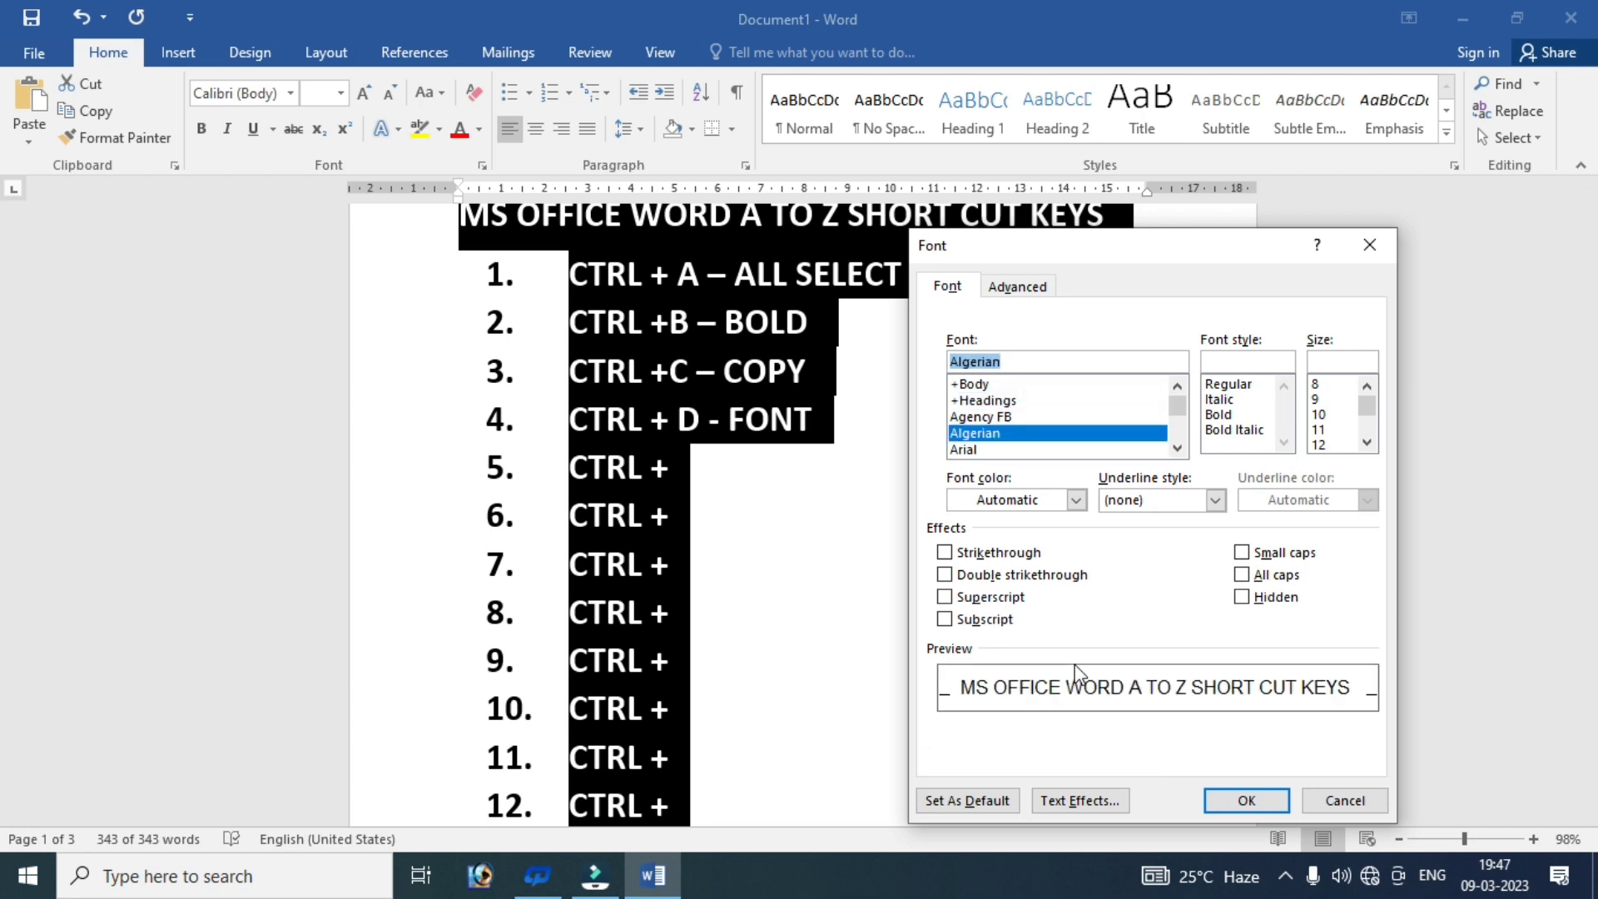
key("Down")
key("Down")
key("Down")
key("Down")
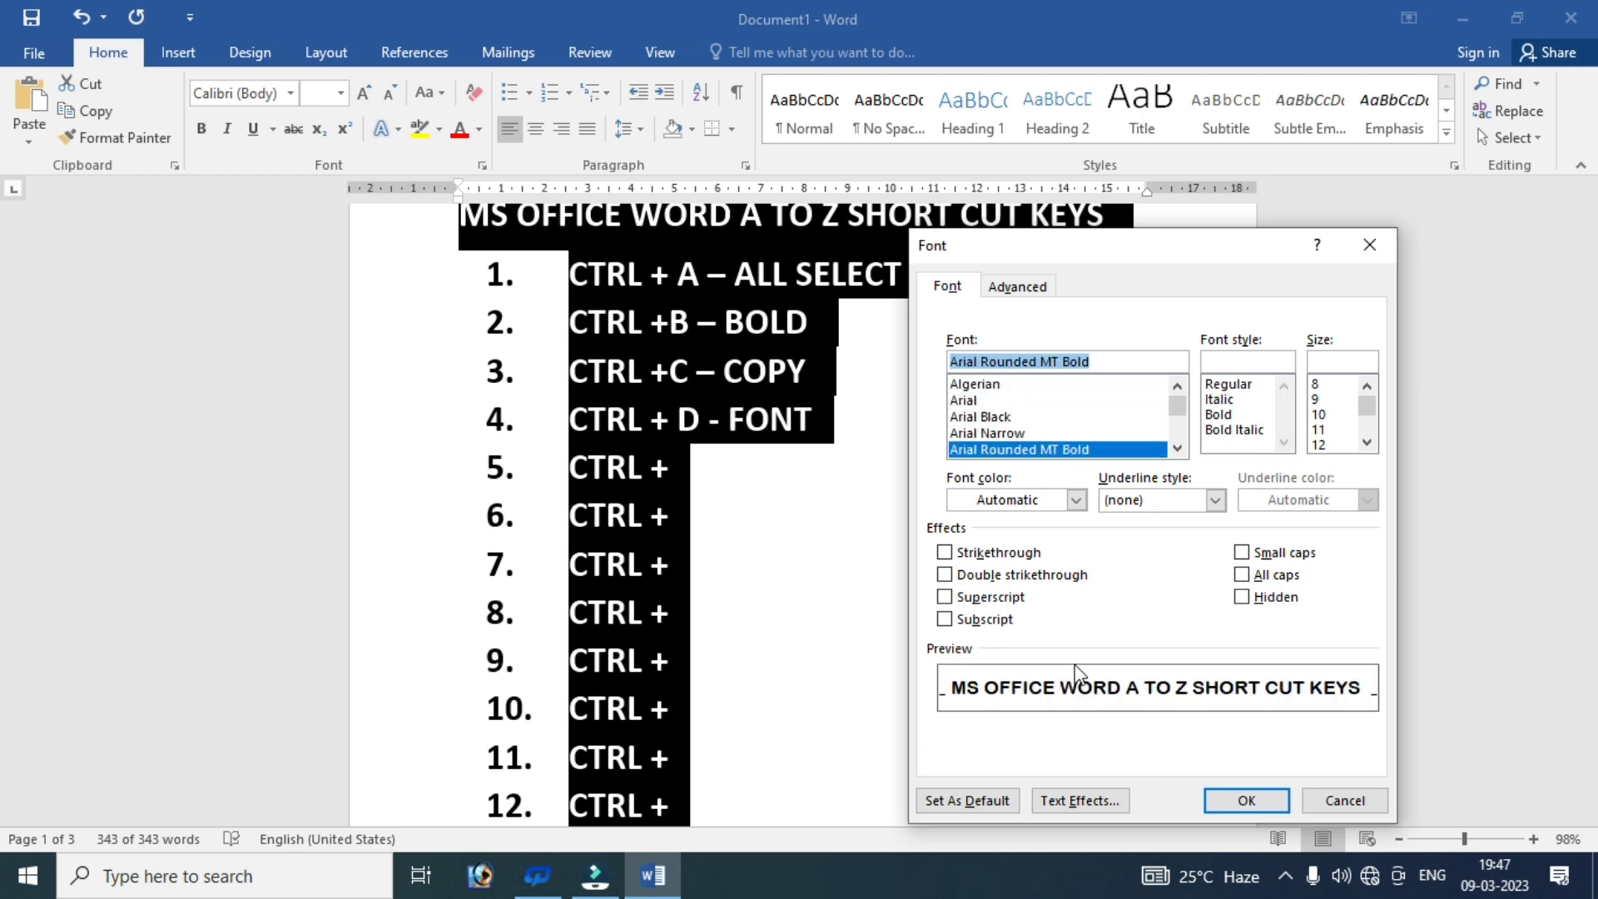
key("Down")
key("Down")
key("Down")
key("Down")
key("Down")
key("Down")
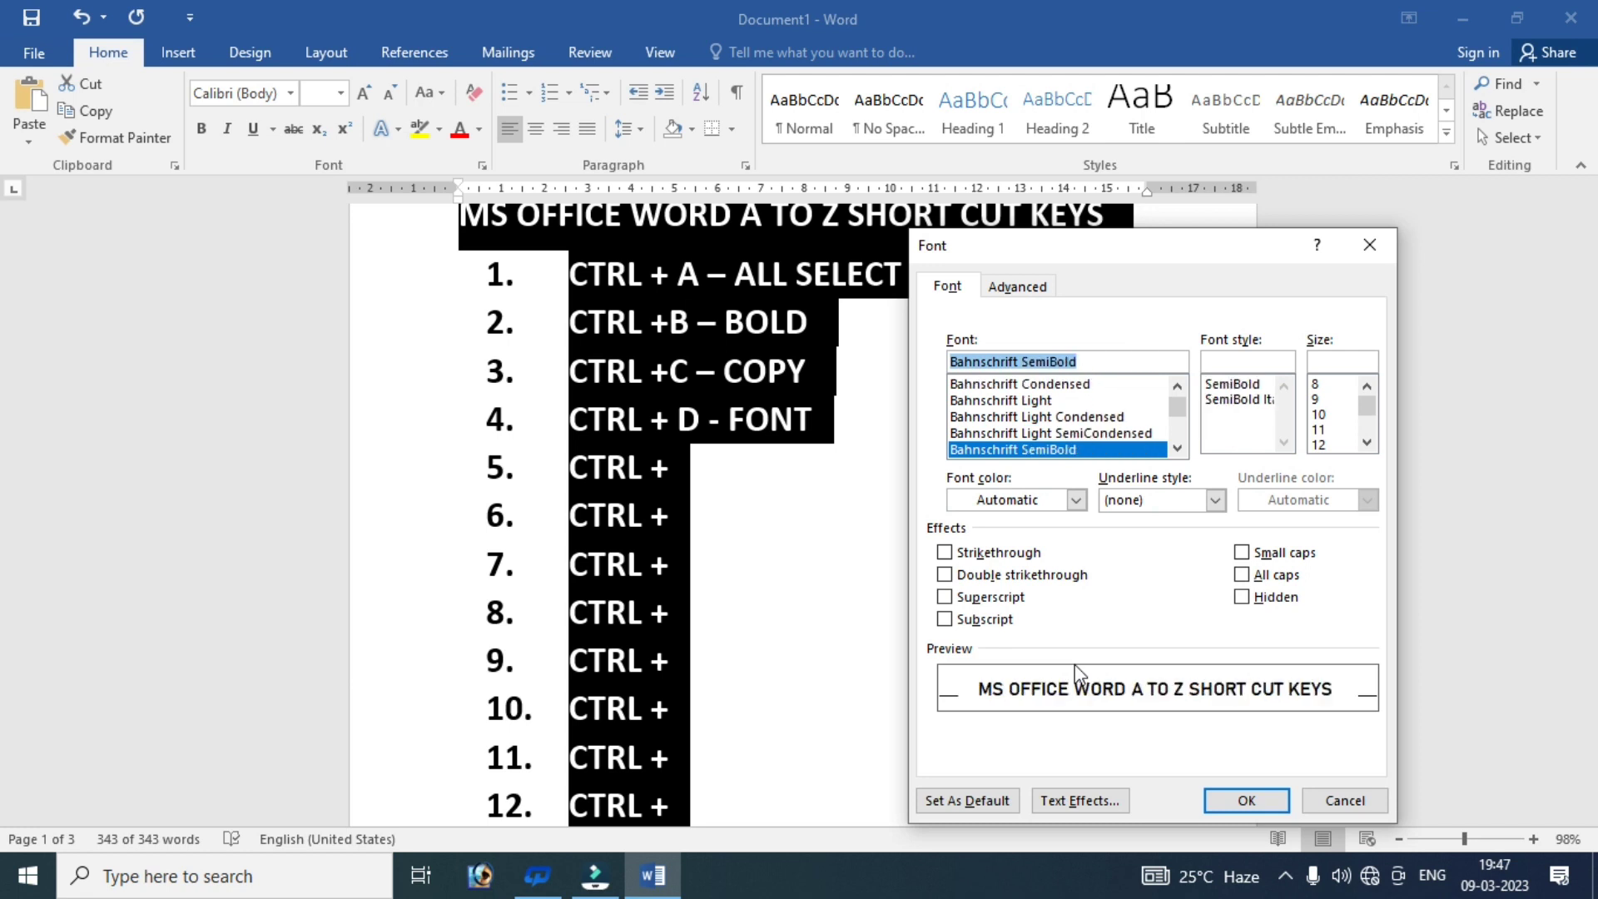
key("Down")
key("Down")
key("Down")
key("Down")
key("Down")
key("Down")
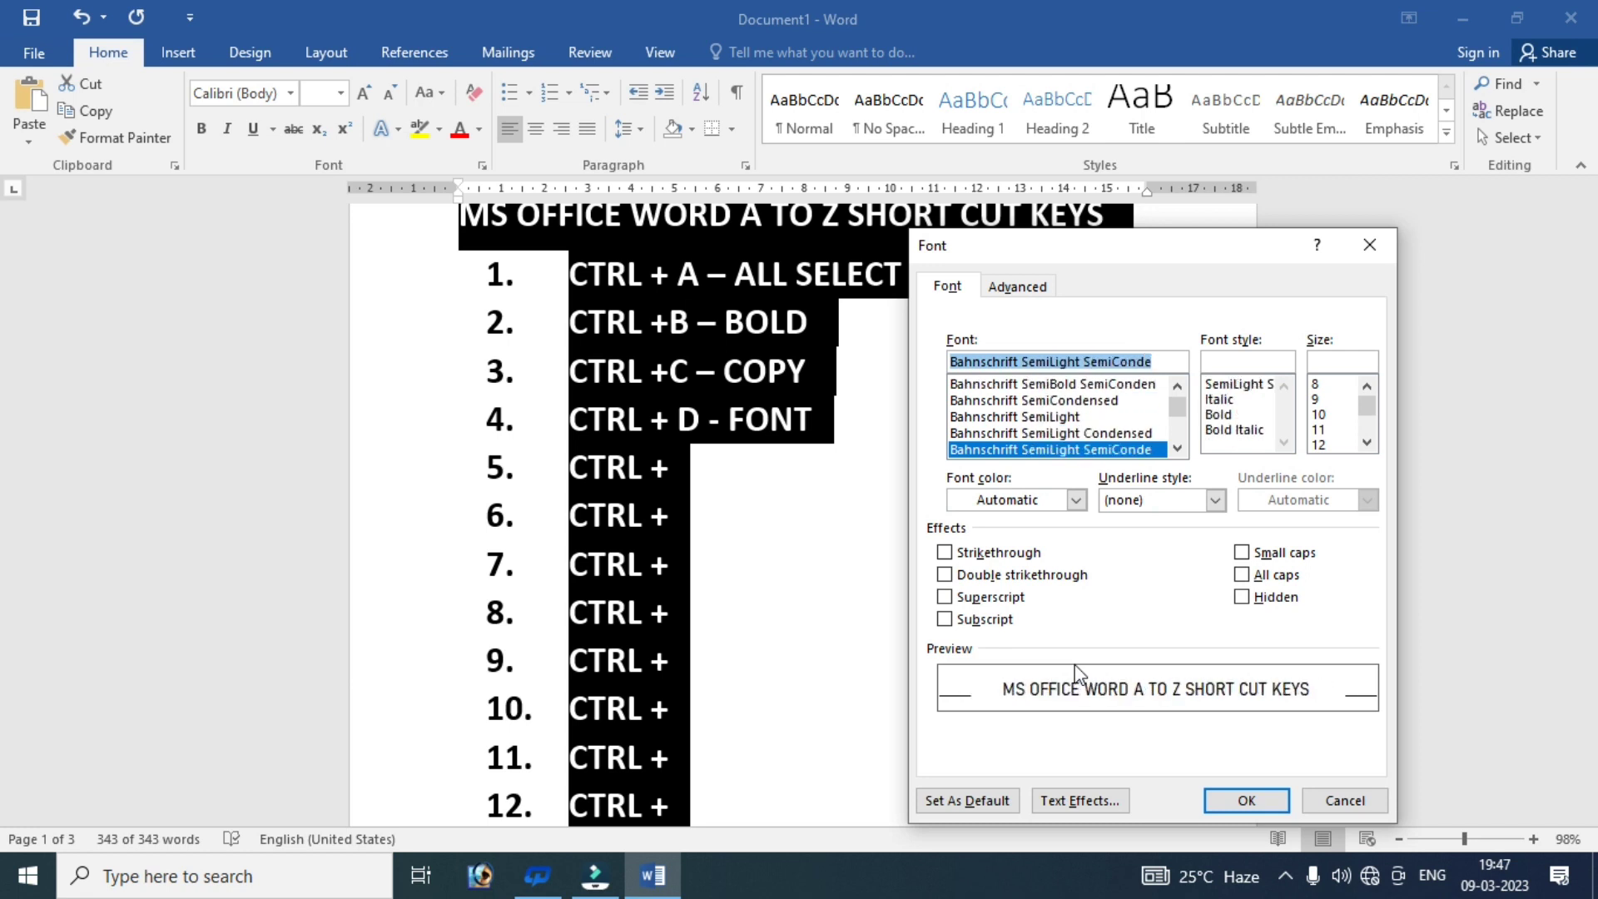
key("Down")
key("Down")
key("Down")
key("Up")
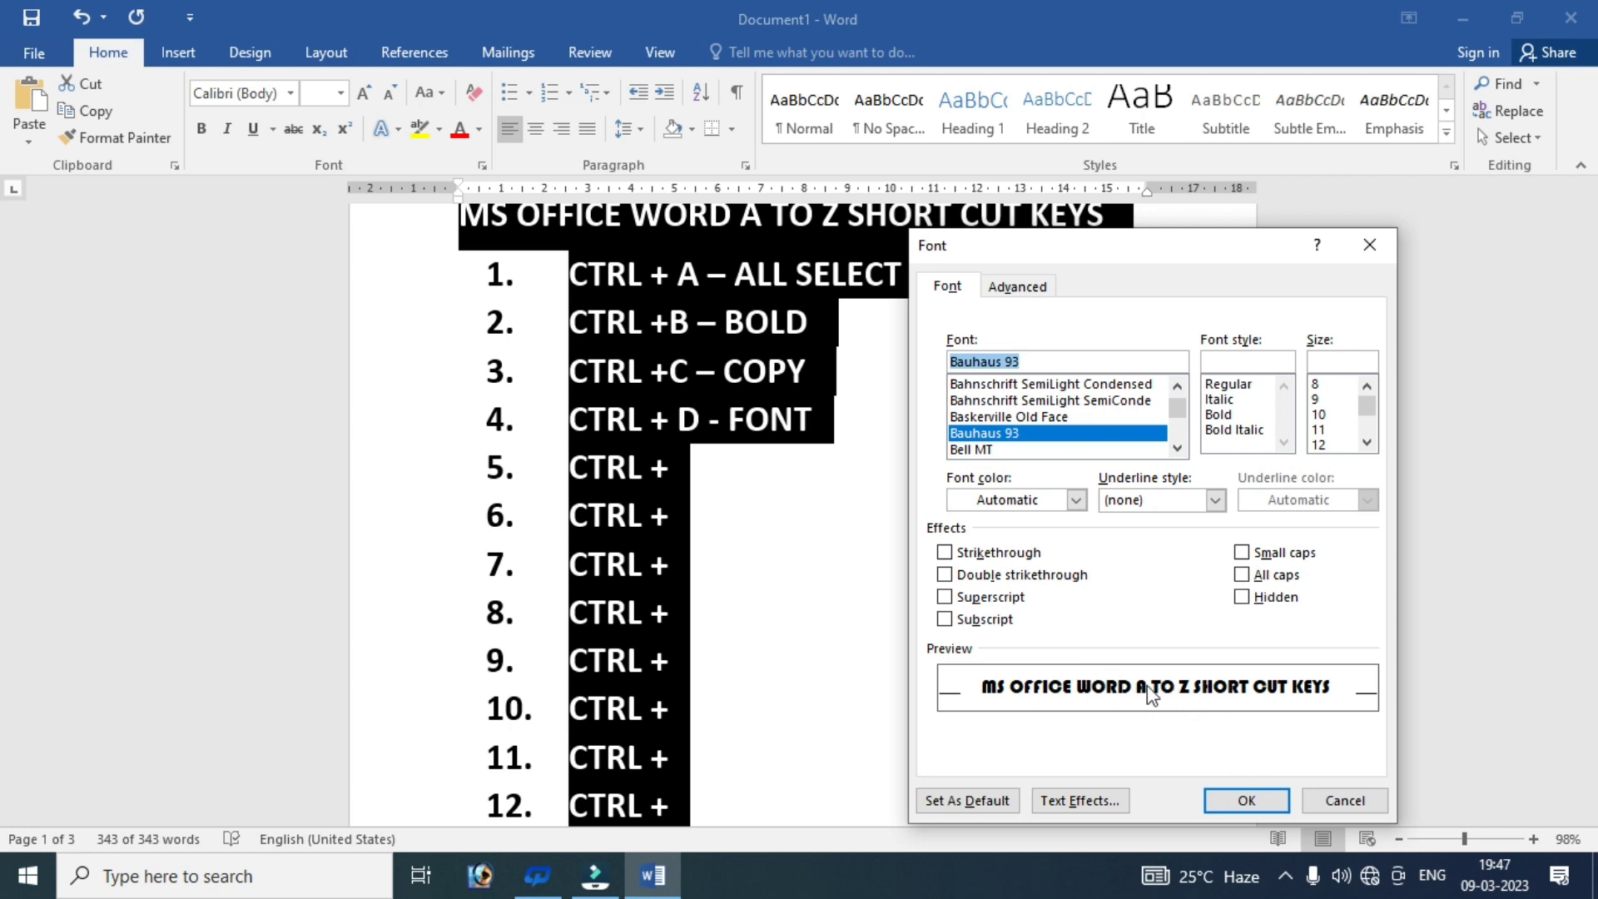
left_click(1235, 799)
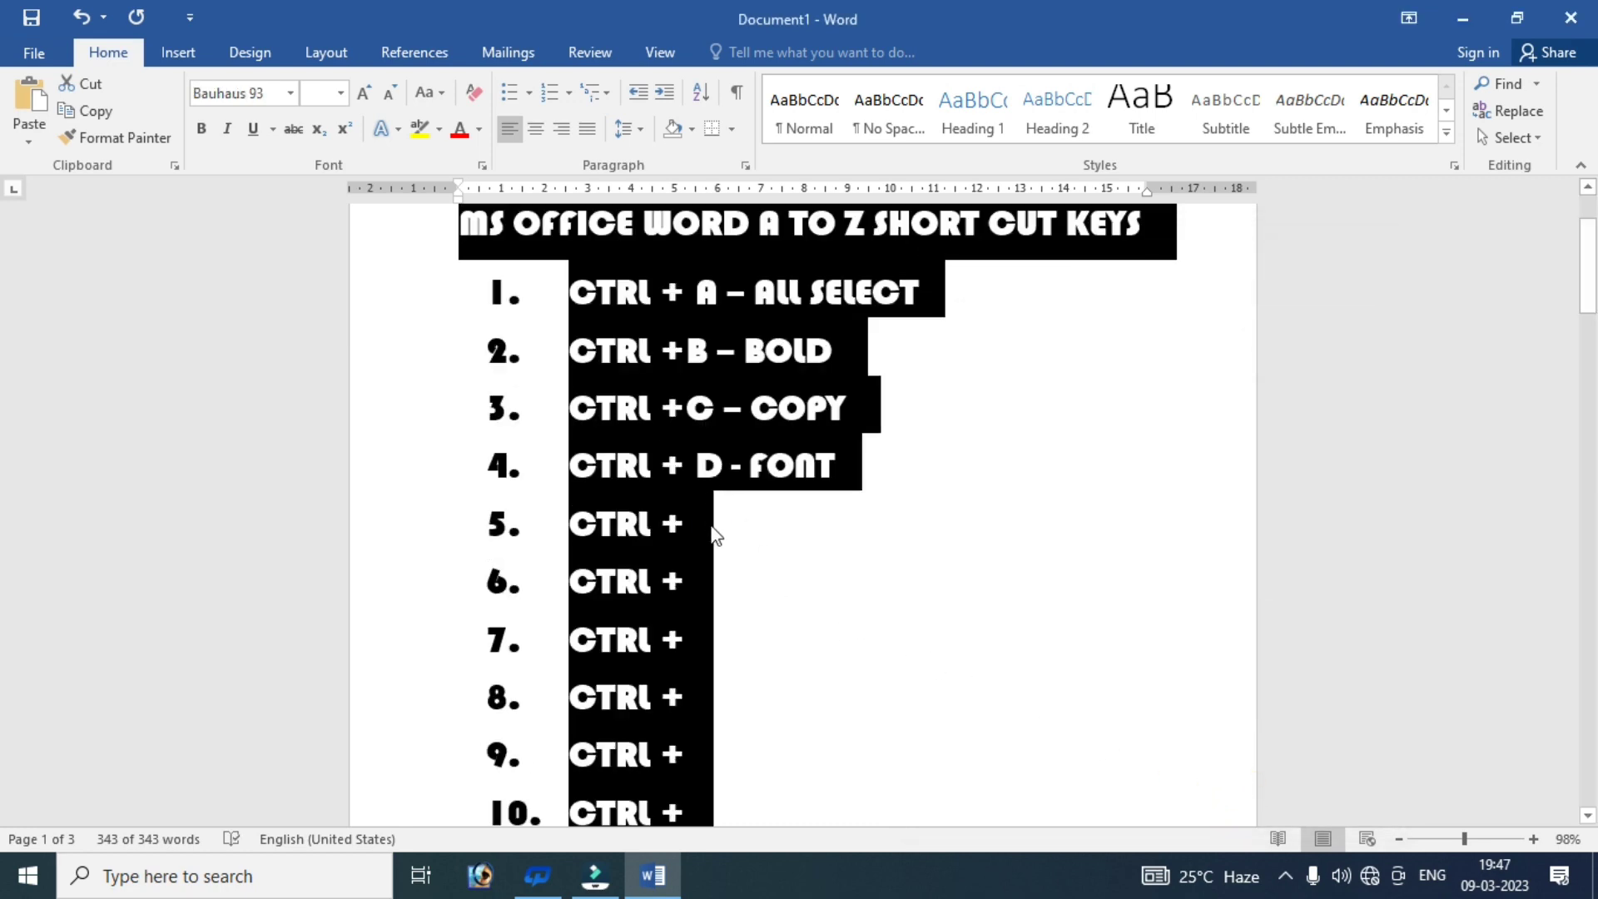
- Change the selected text's font to Algerian in the Font dialog
key("ctrl+d")
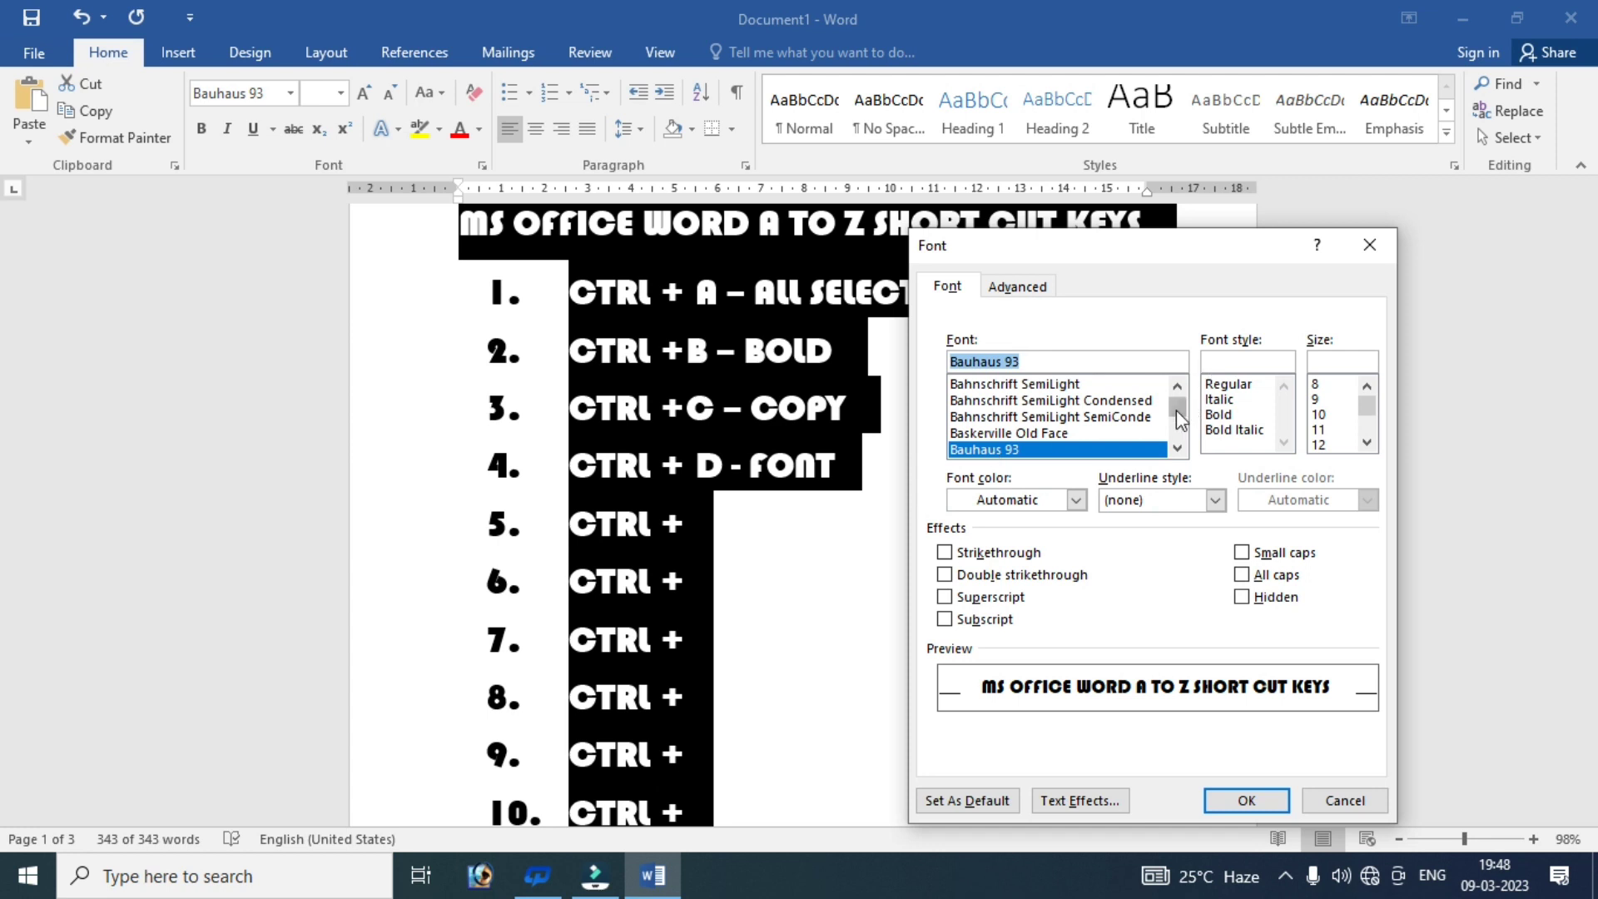
scroll(1176, 390, "up", 3)
scroll(1177, 390, "up", 2)
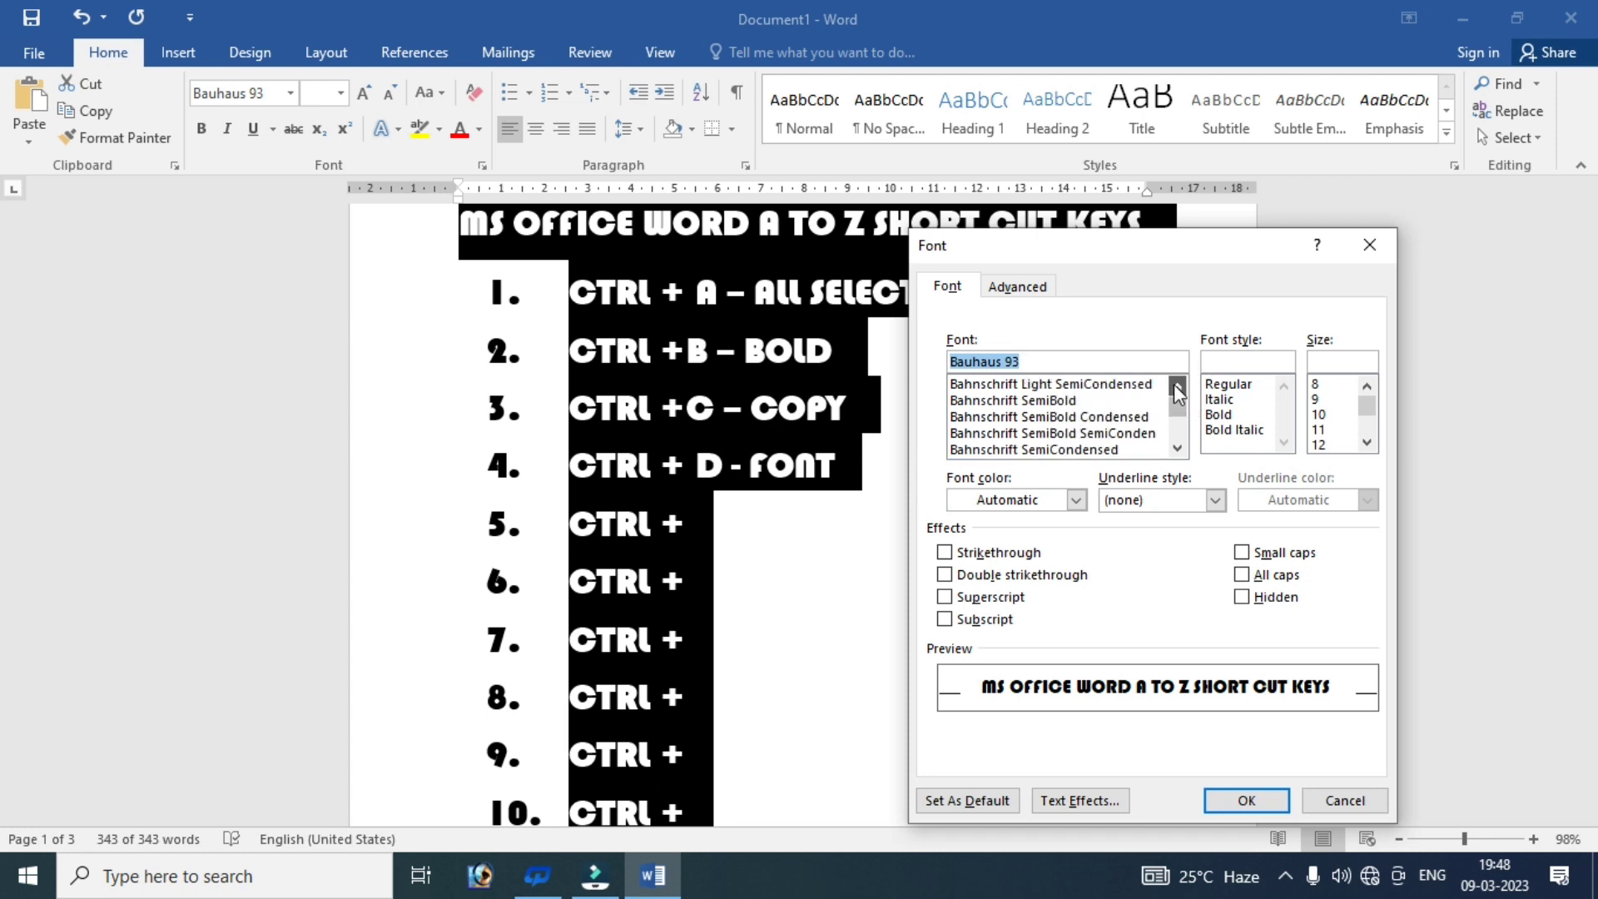
scroll(1178, 398, "up", 4)
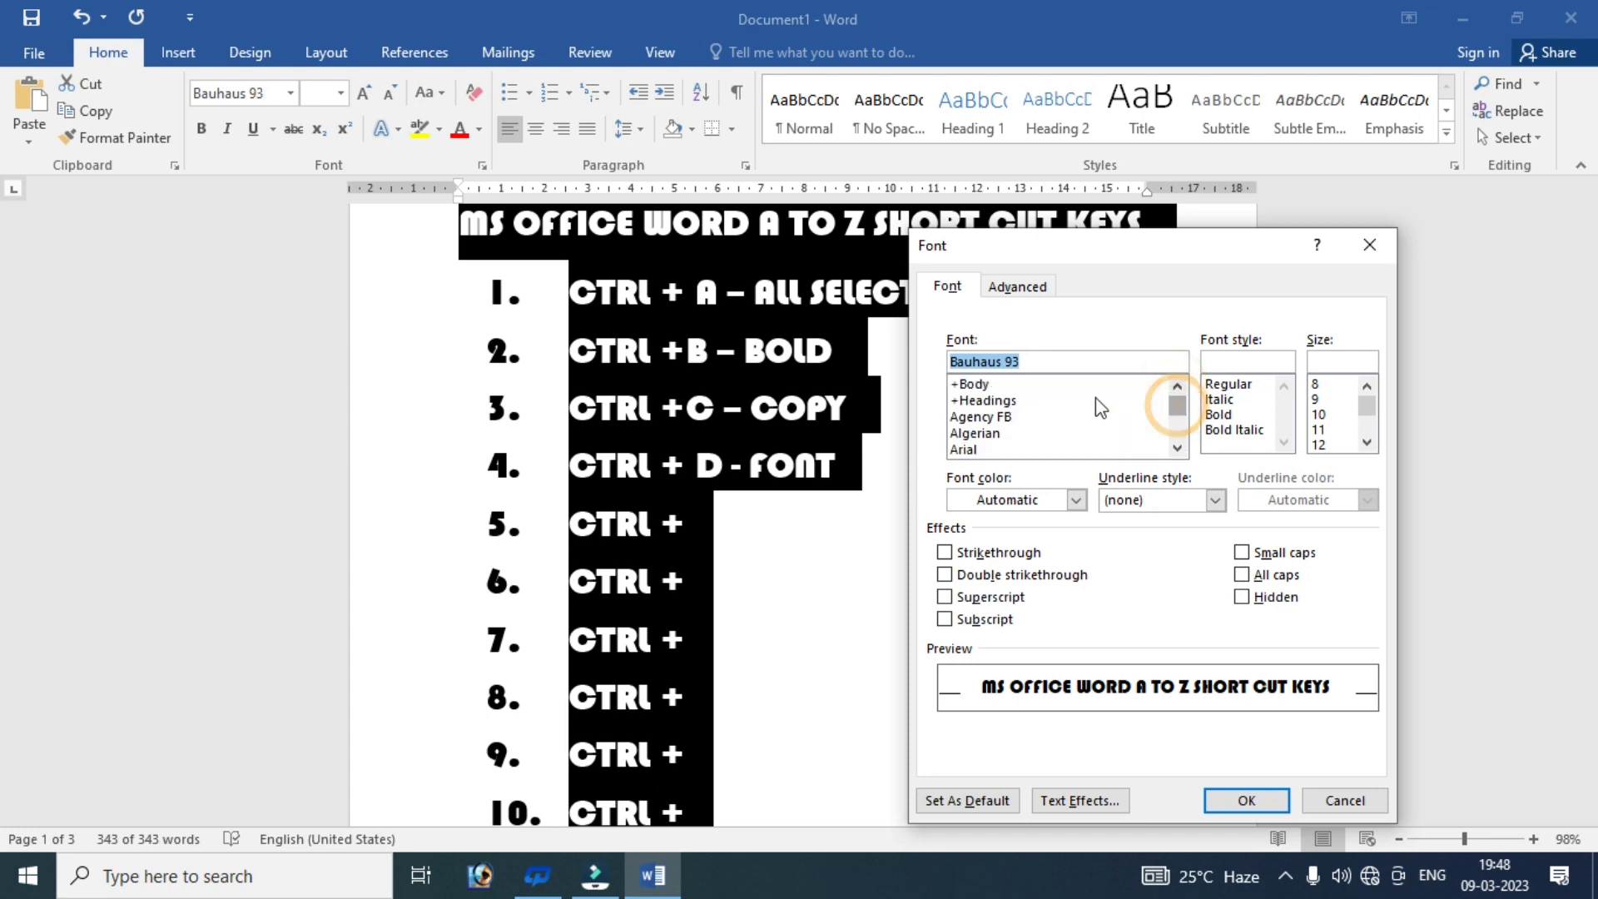
left_click(997, 434)
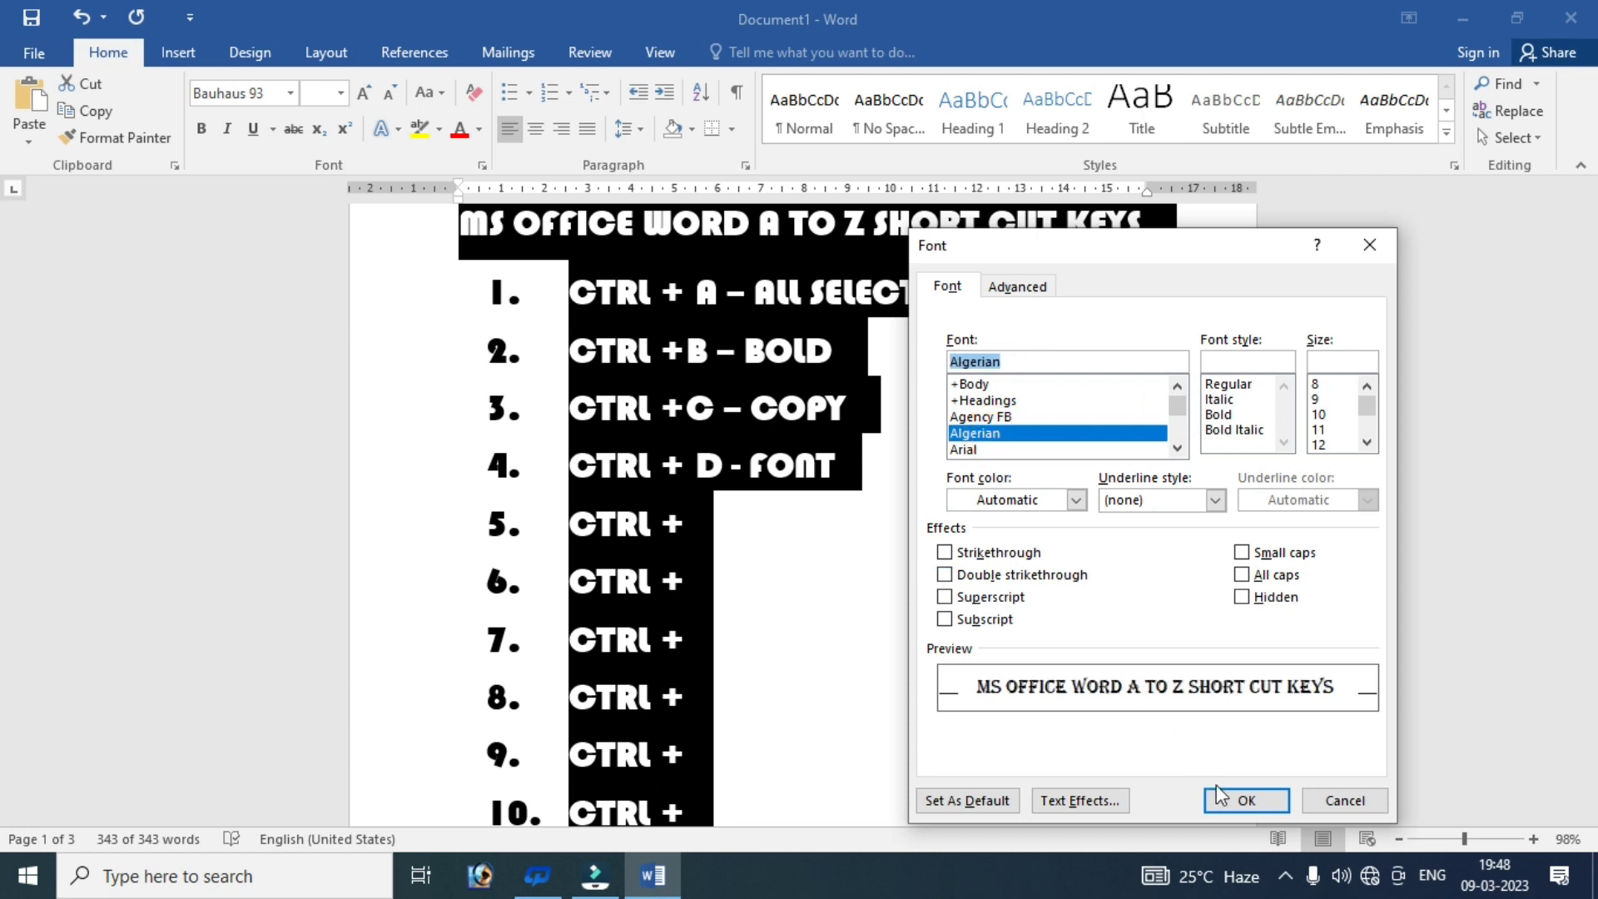
left_click(1249, 800)
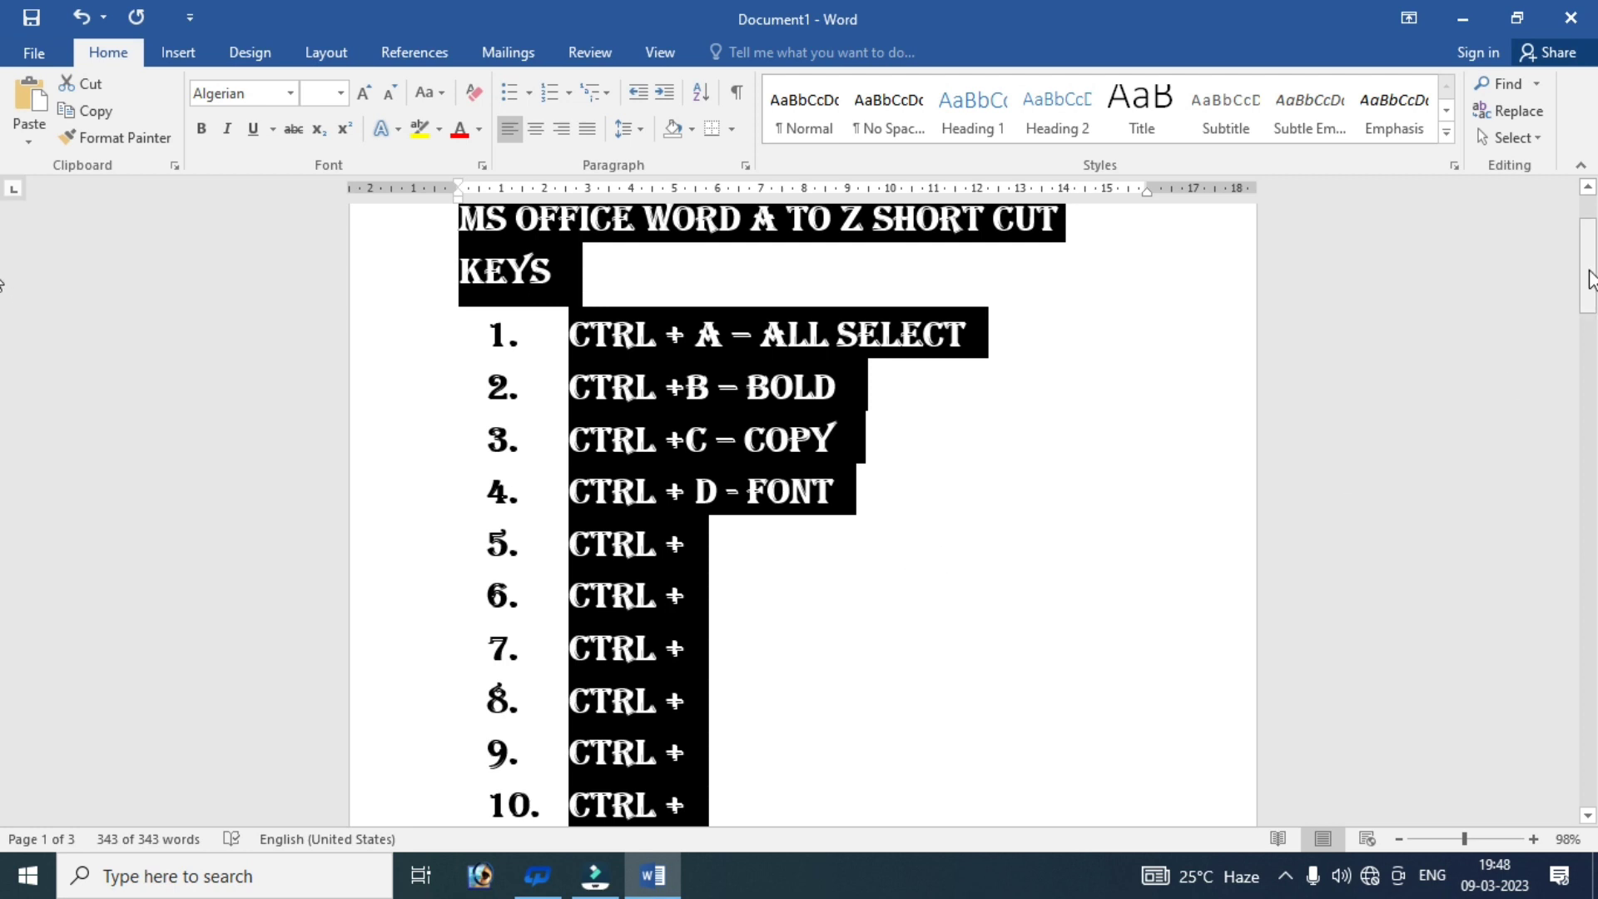
- Start a new empty line below the last paragraph on page 3
left_click_drag(1588, 279, 1513, 593)
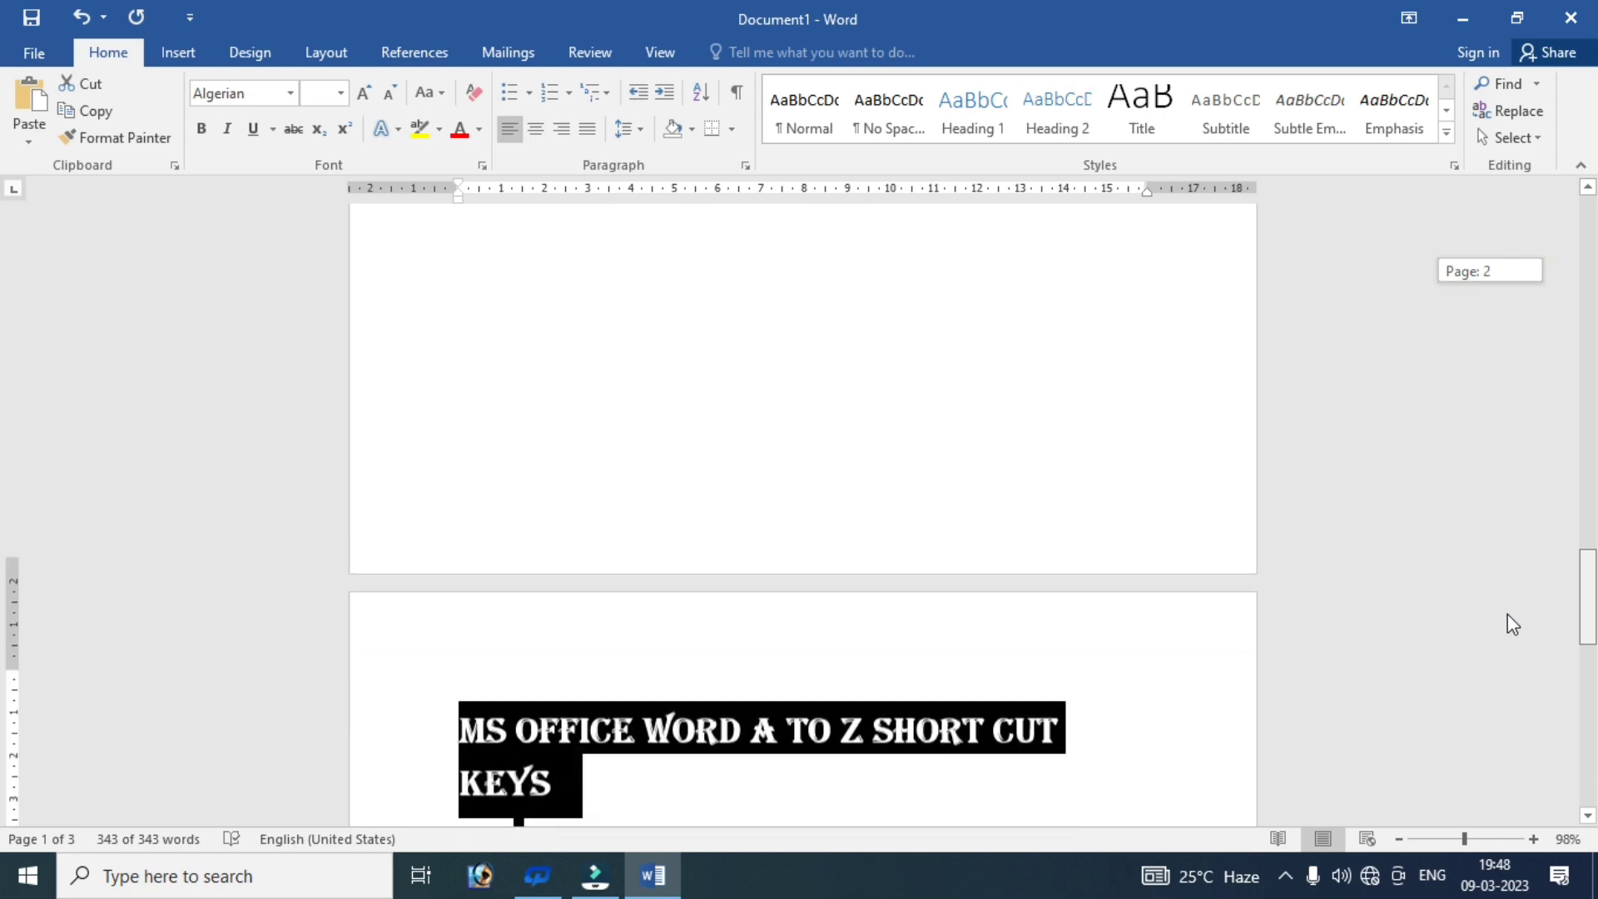
left_click_drag(1513, 593, 1434, 715)
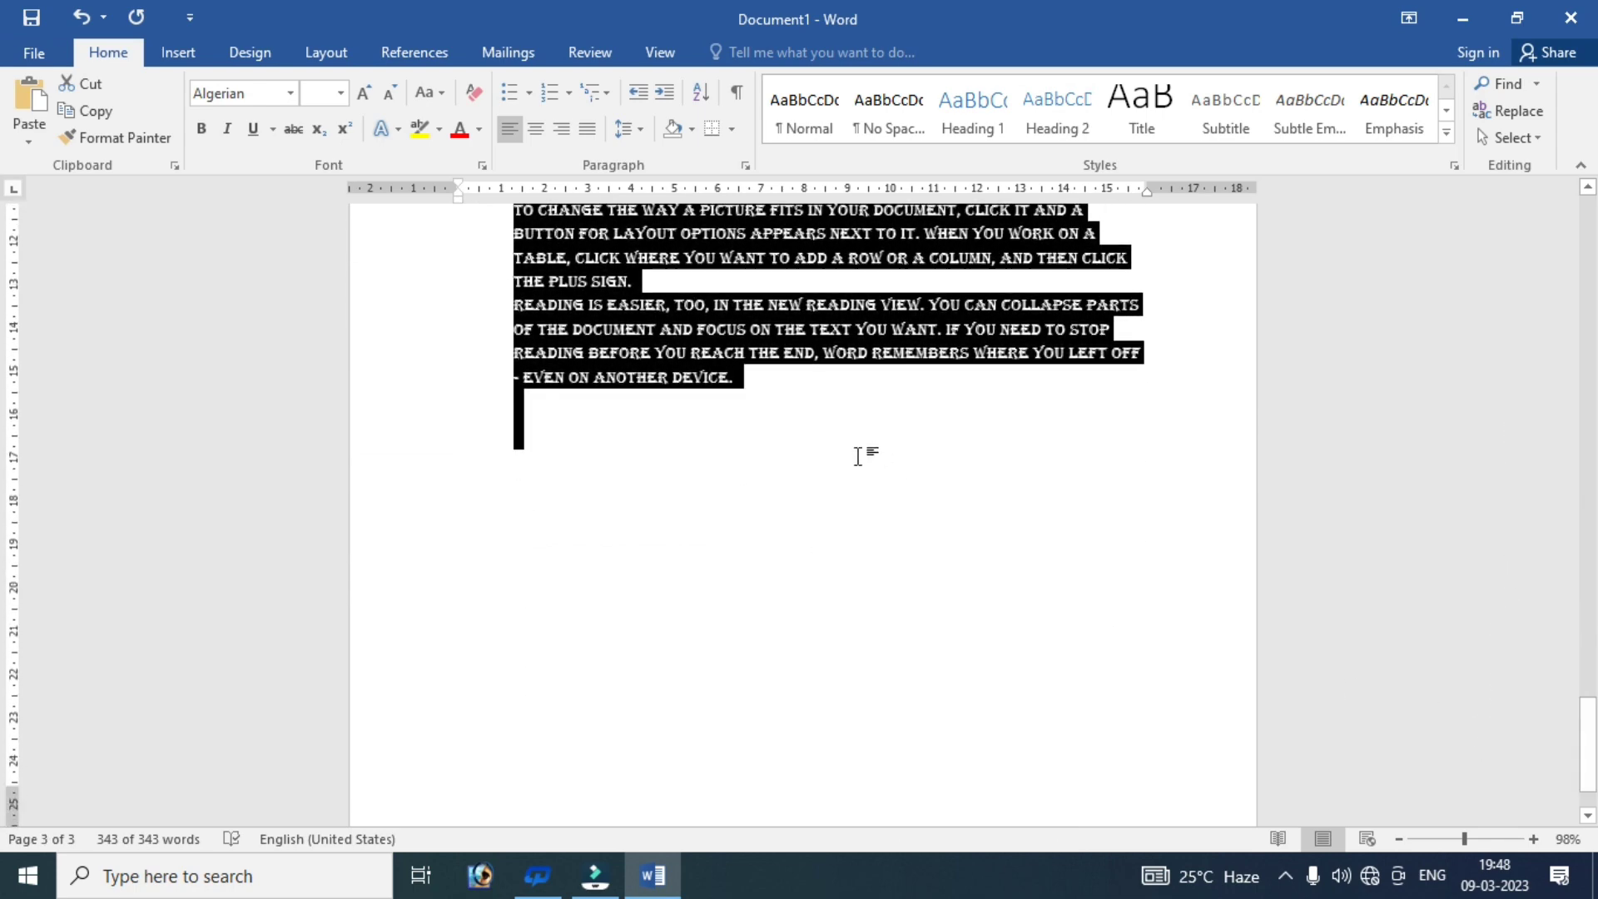
left_click(792, 392)
key("Return")
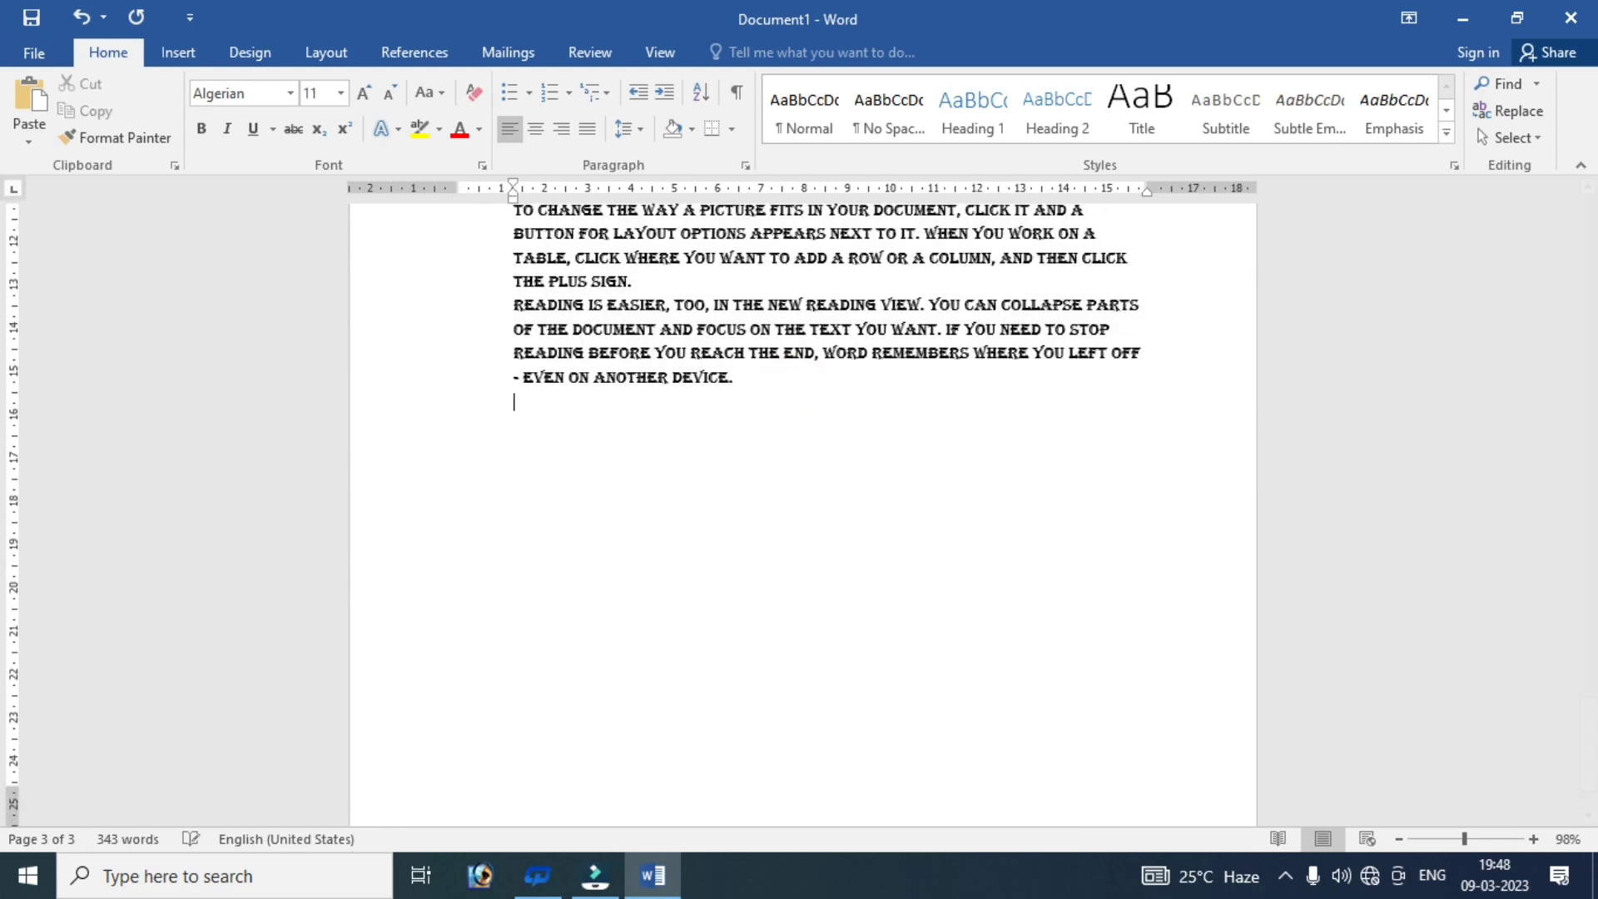
- Draw a rounded rectangle from Insert > Shapes below the page 3 text
left_click(162, 51)
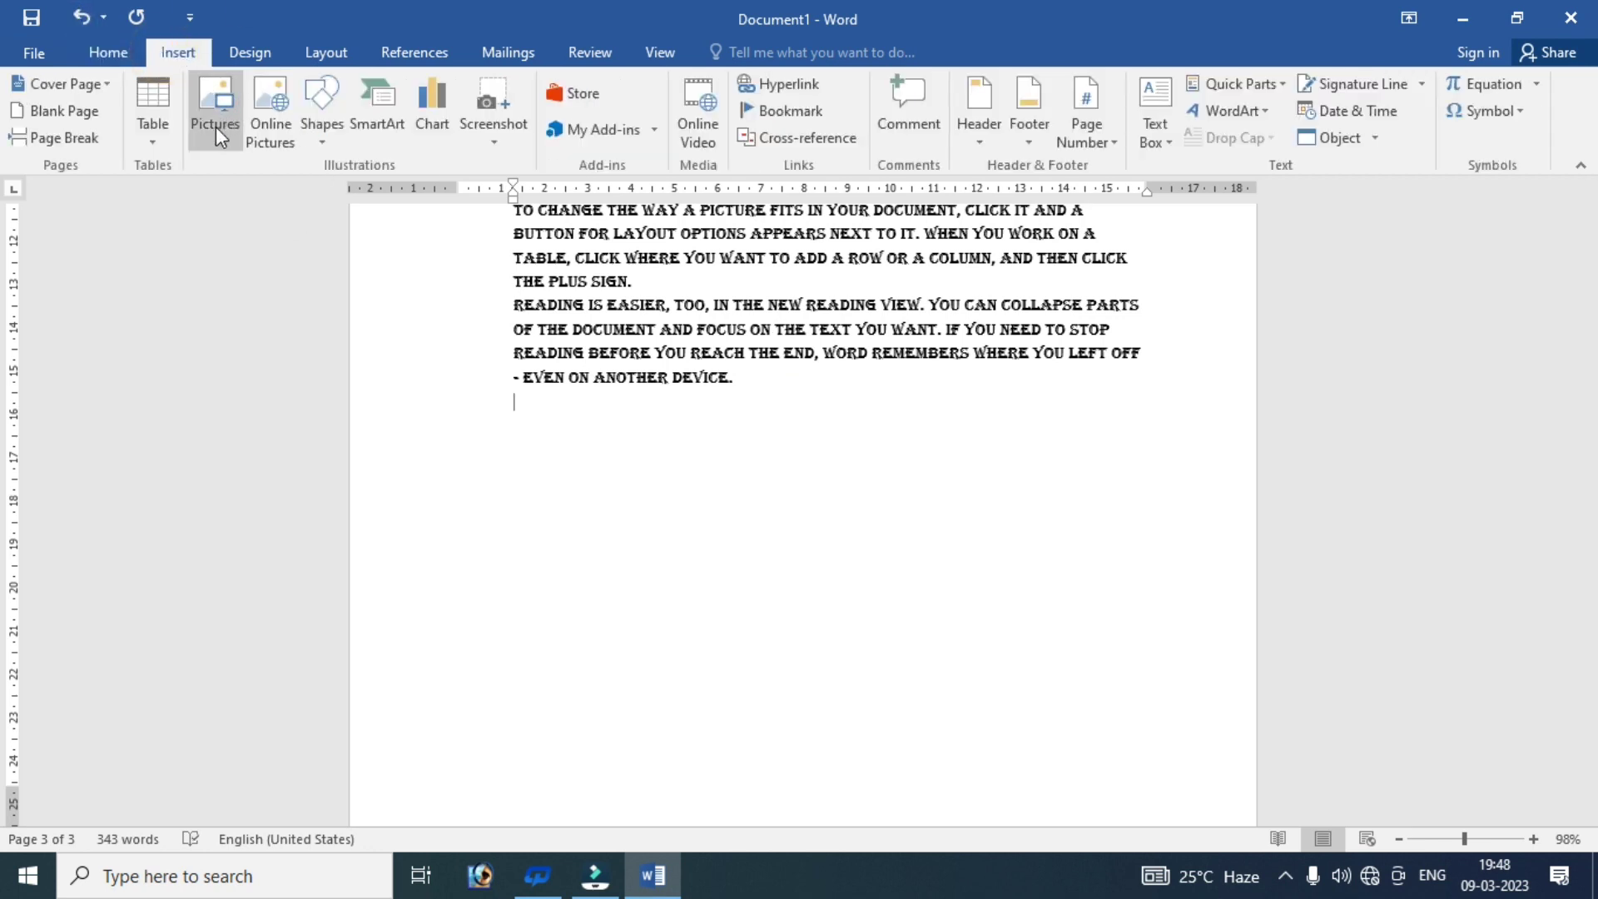
left_click(316, 103)
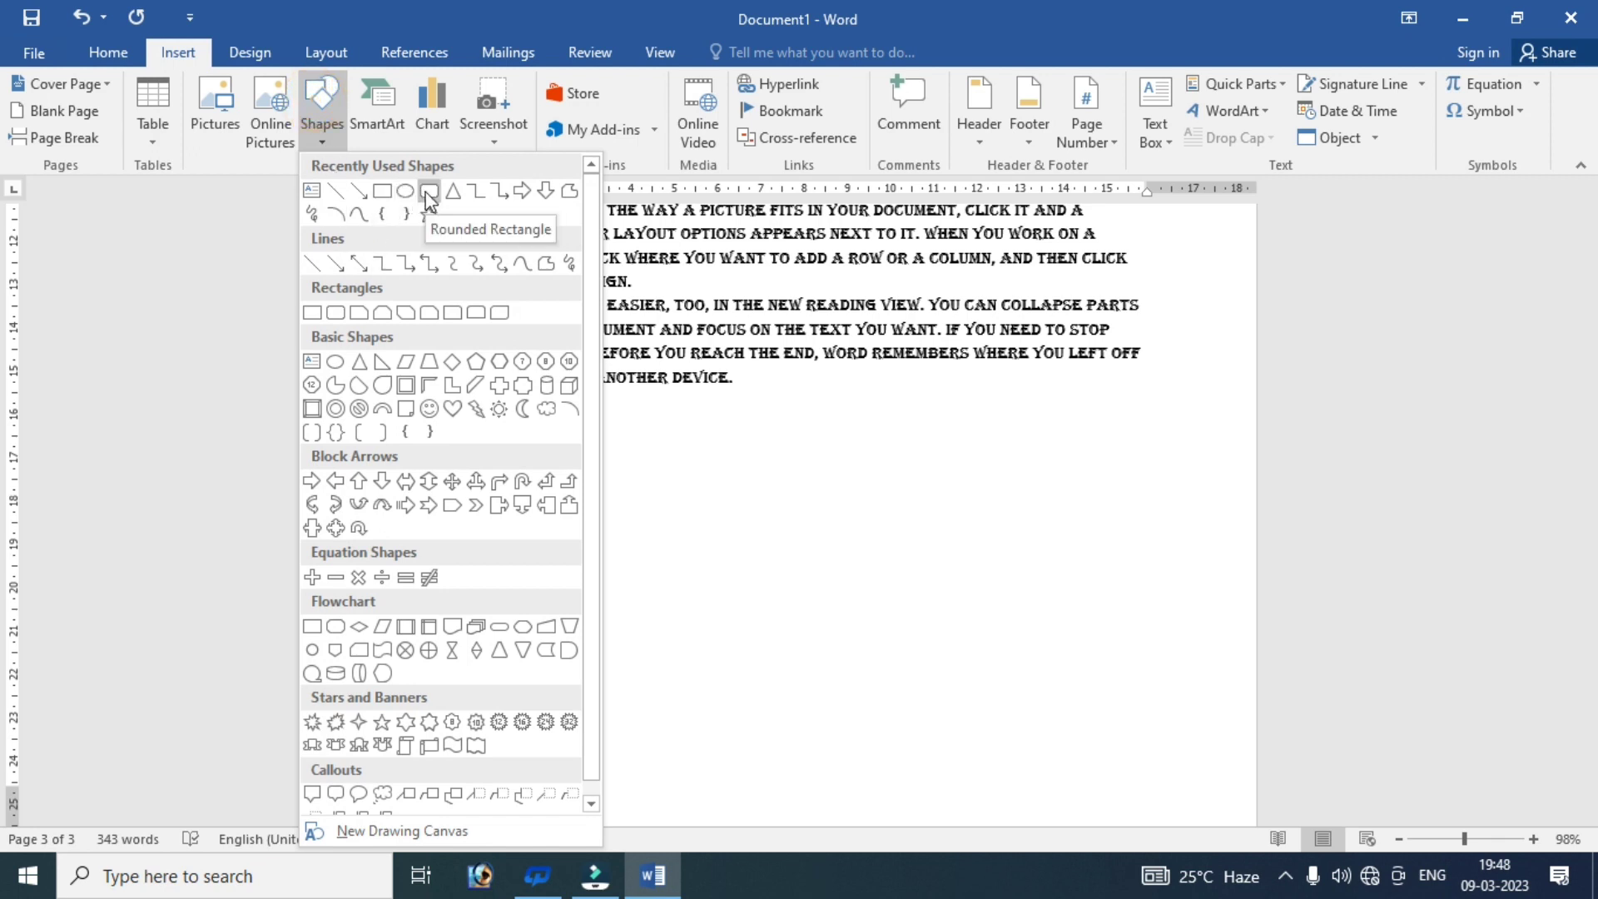
left_click(427, 198)
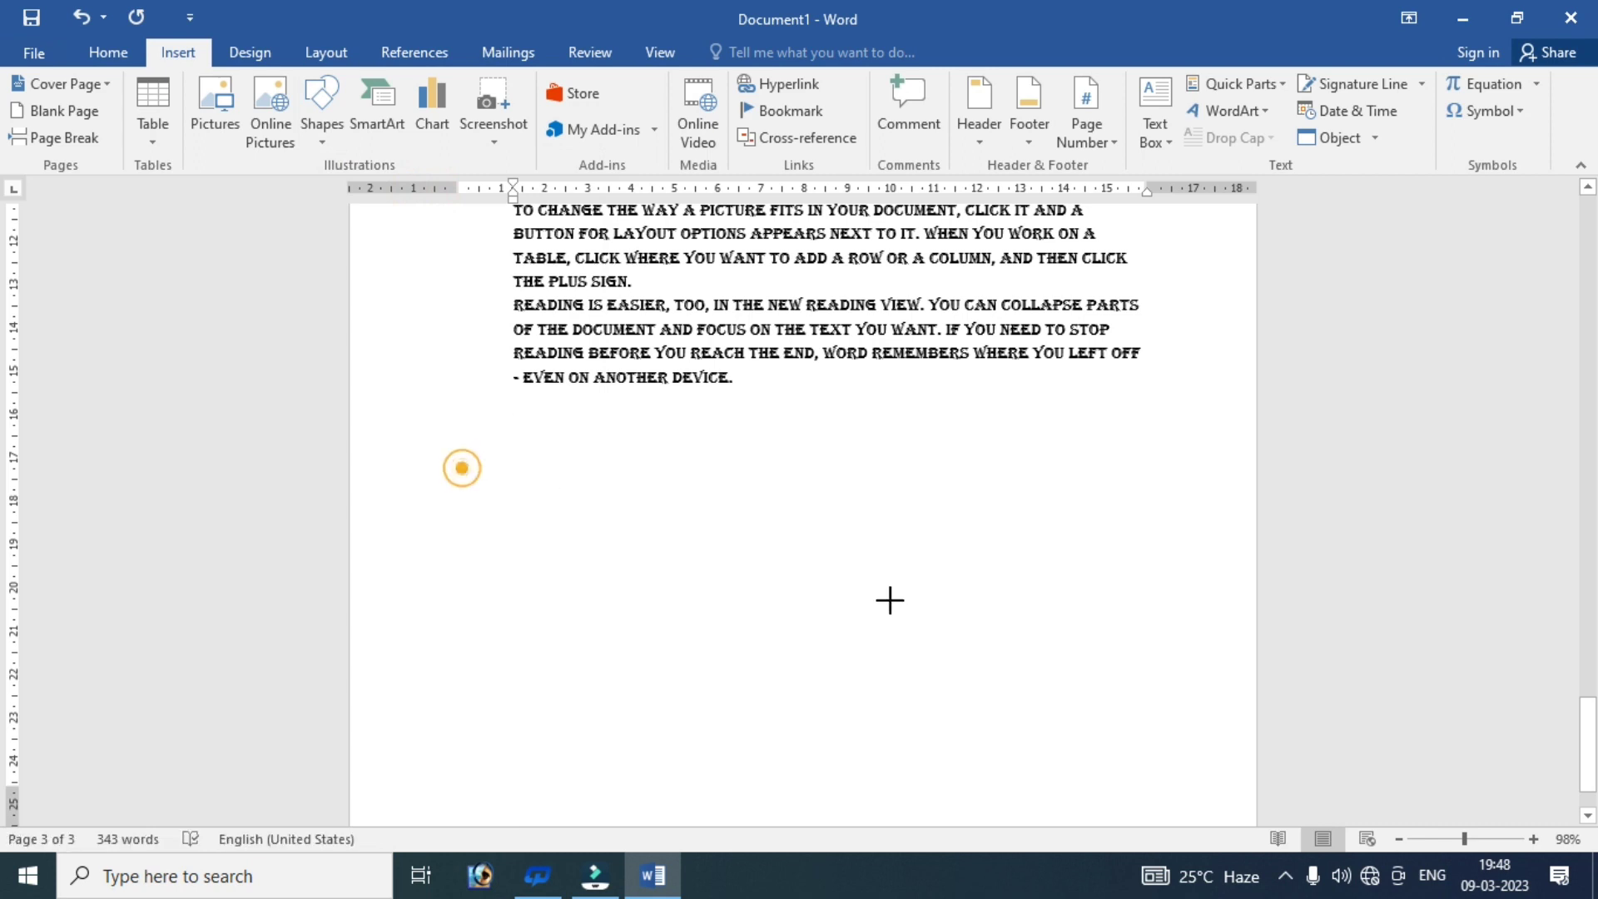
left_click_drag(462, 469, 889, 603)
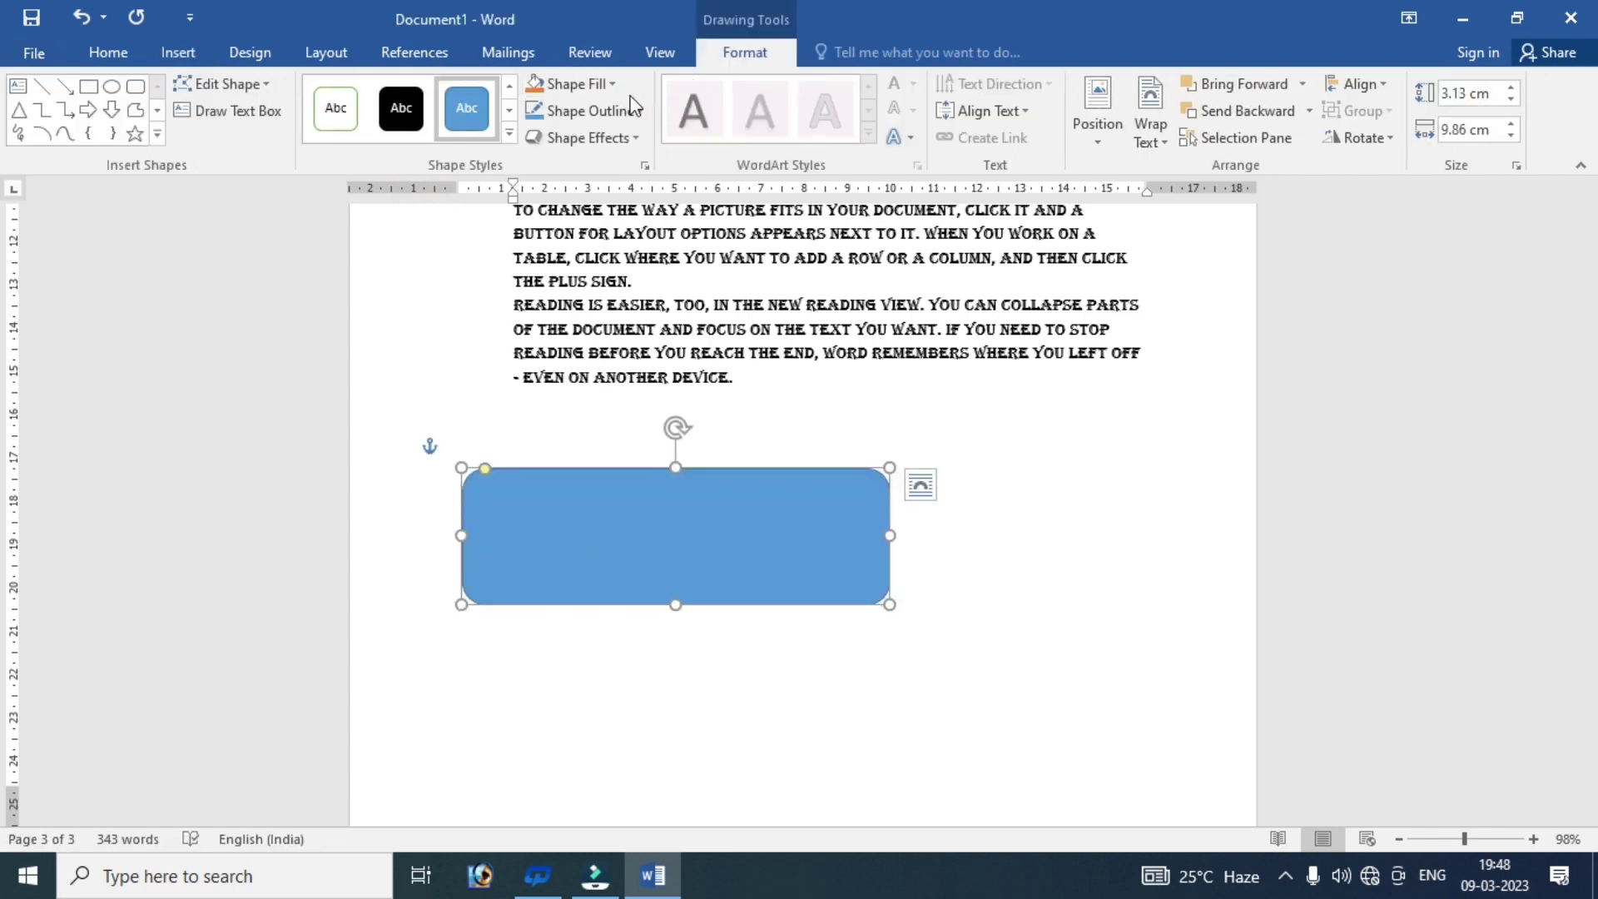
- Switch the rectangle to a gradient fill and remove the extra orange stop
left_click(583, 81)
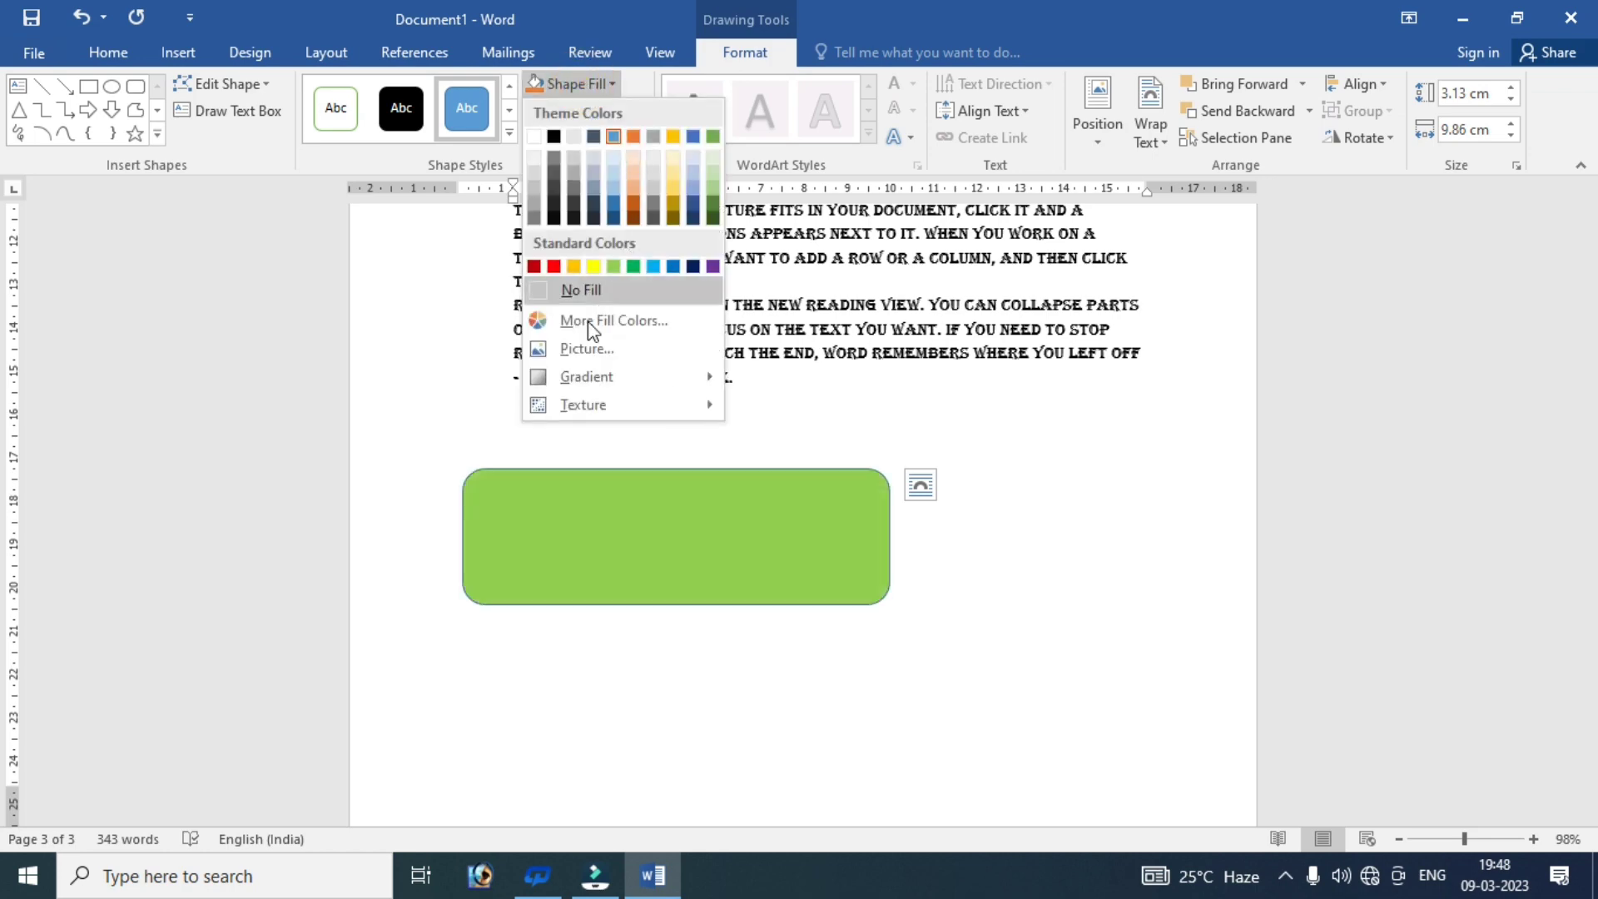
mouse_move(586, 376)
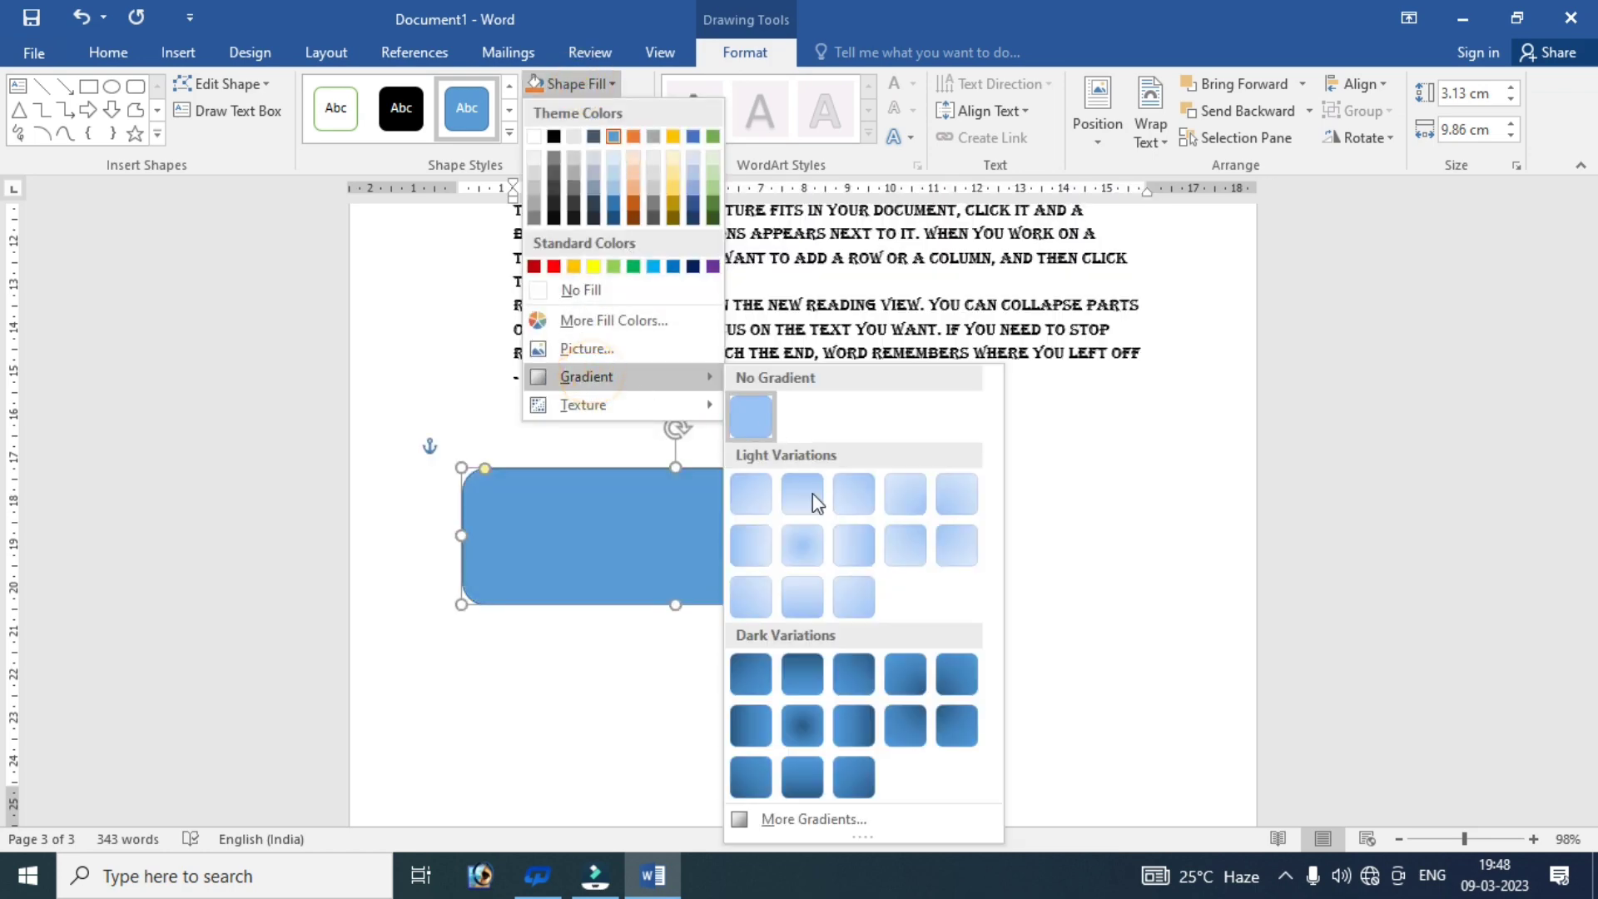
left_click(753, 820)
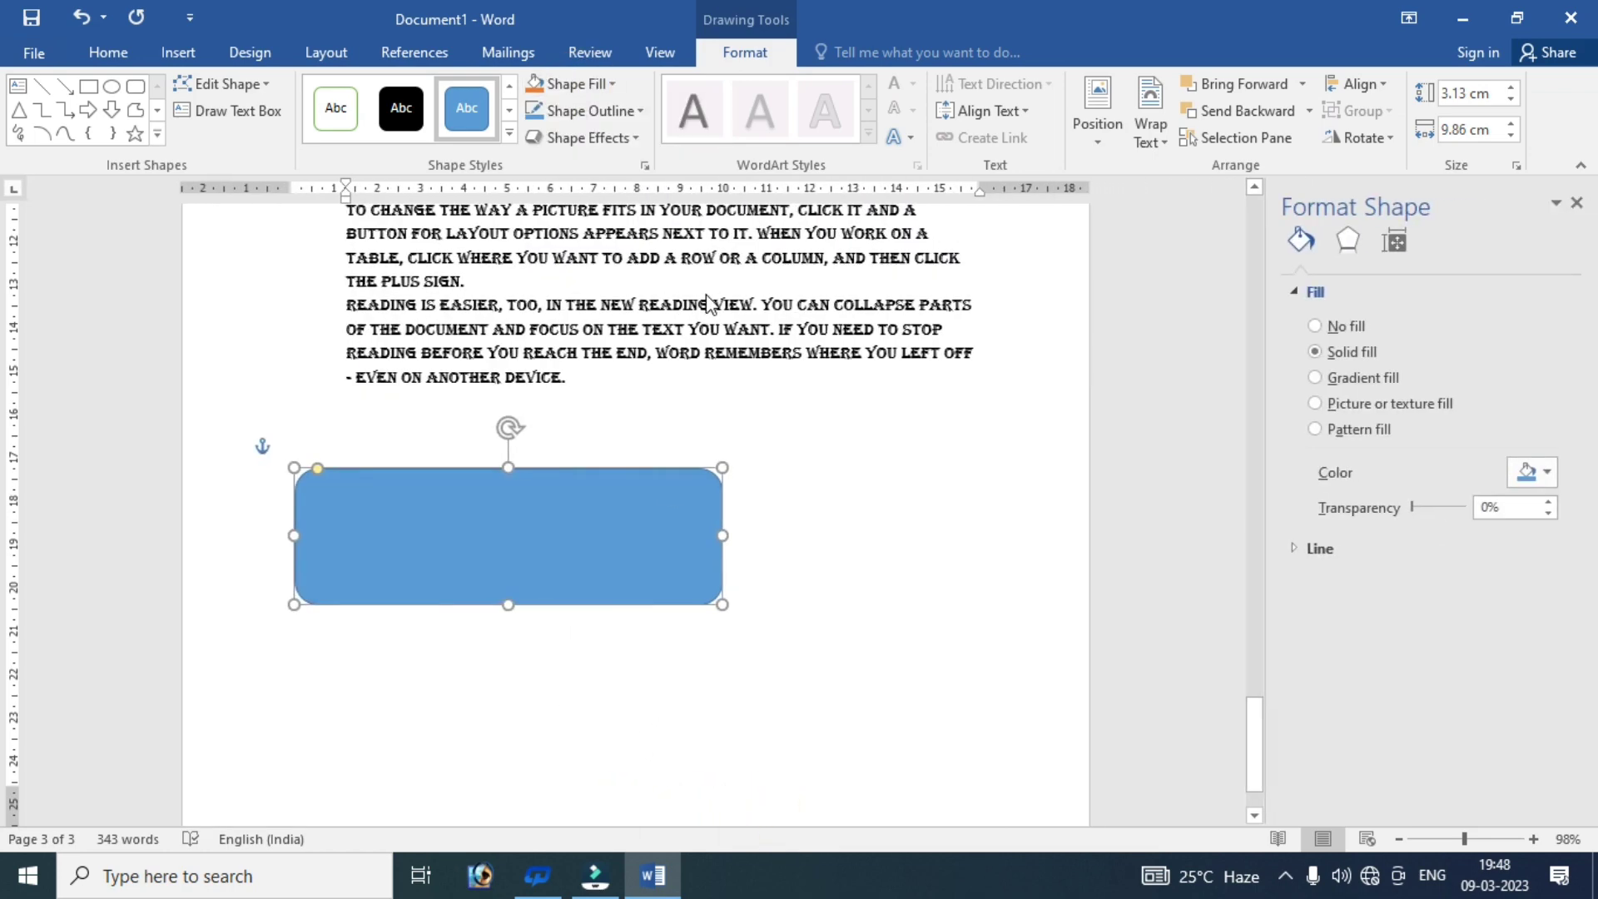
left_click(1315, 377)
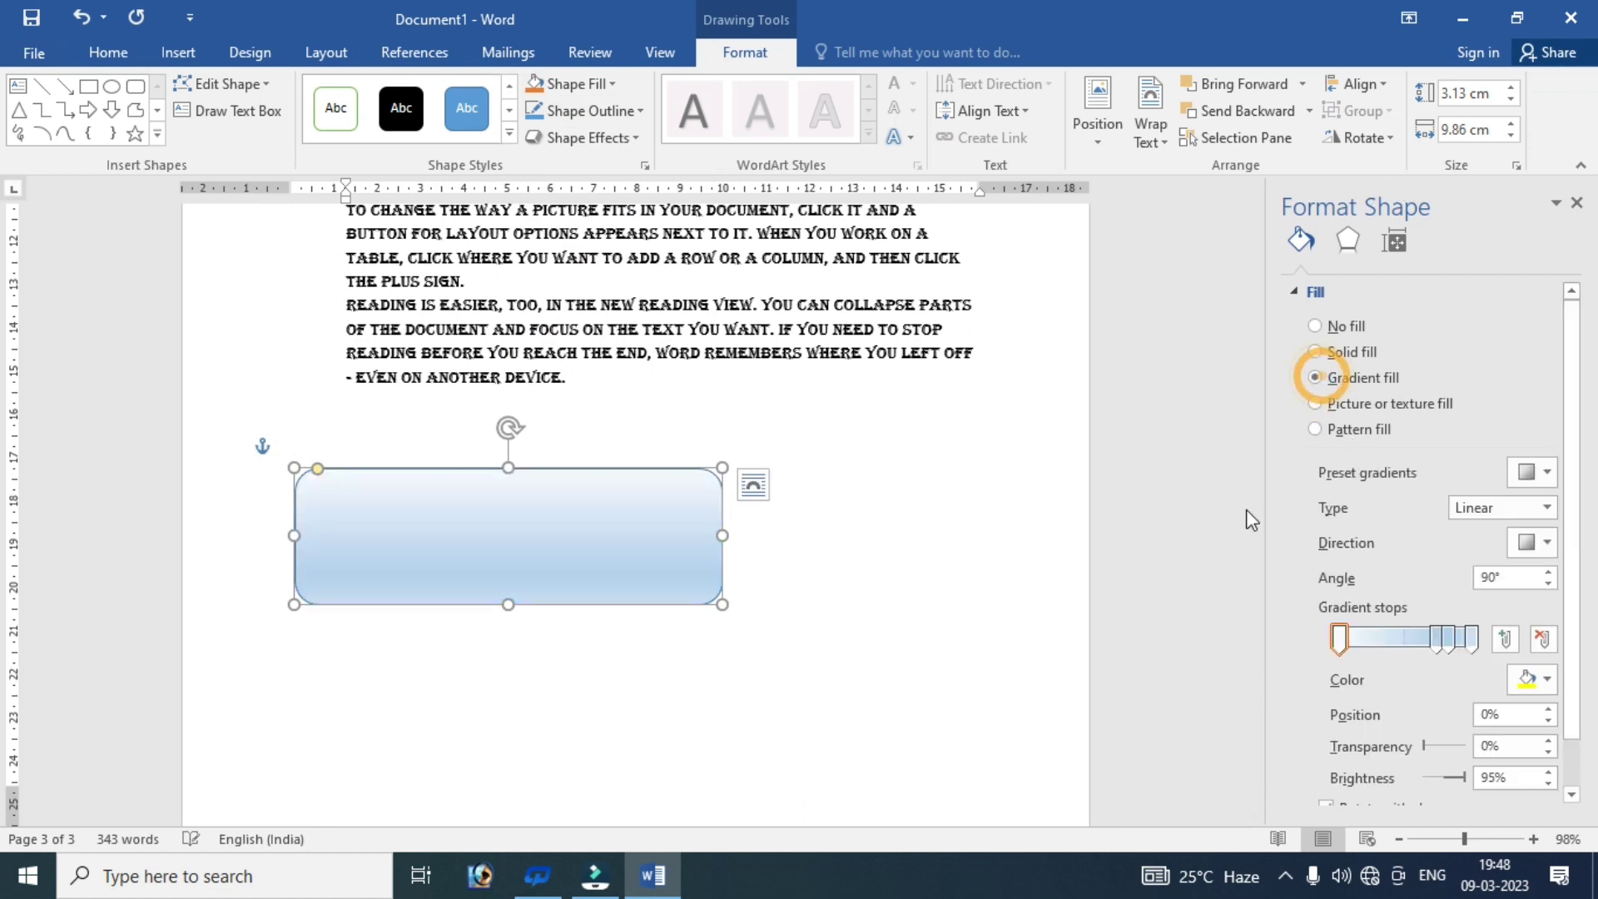
left_click(1340, 638)
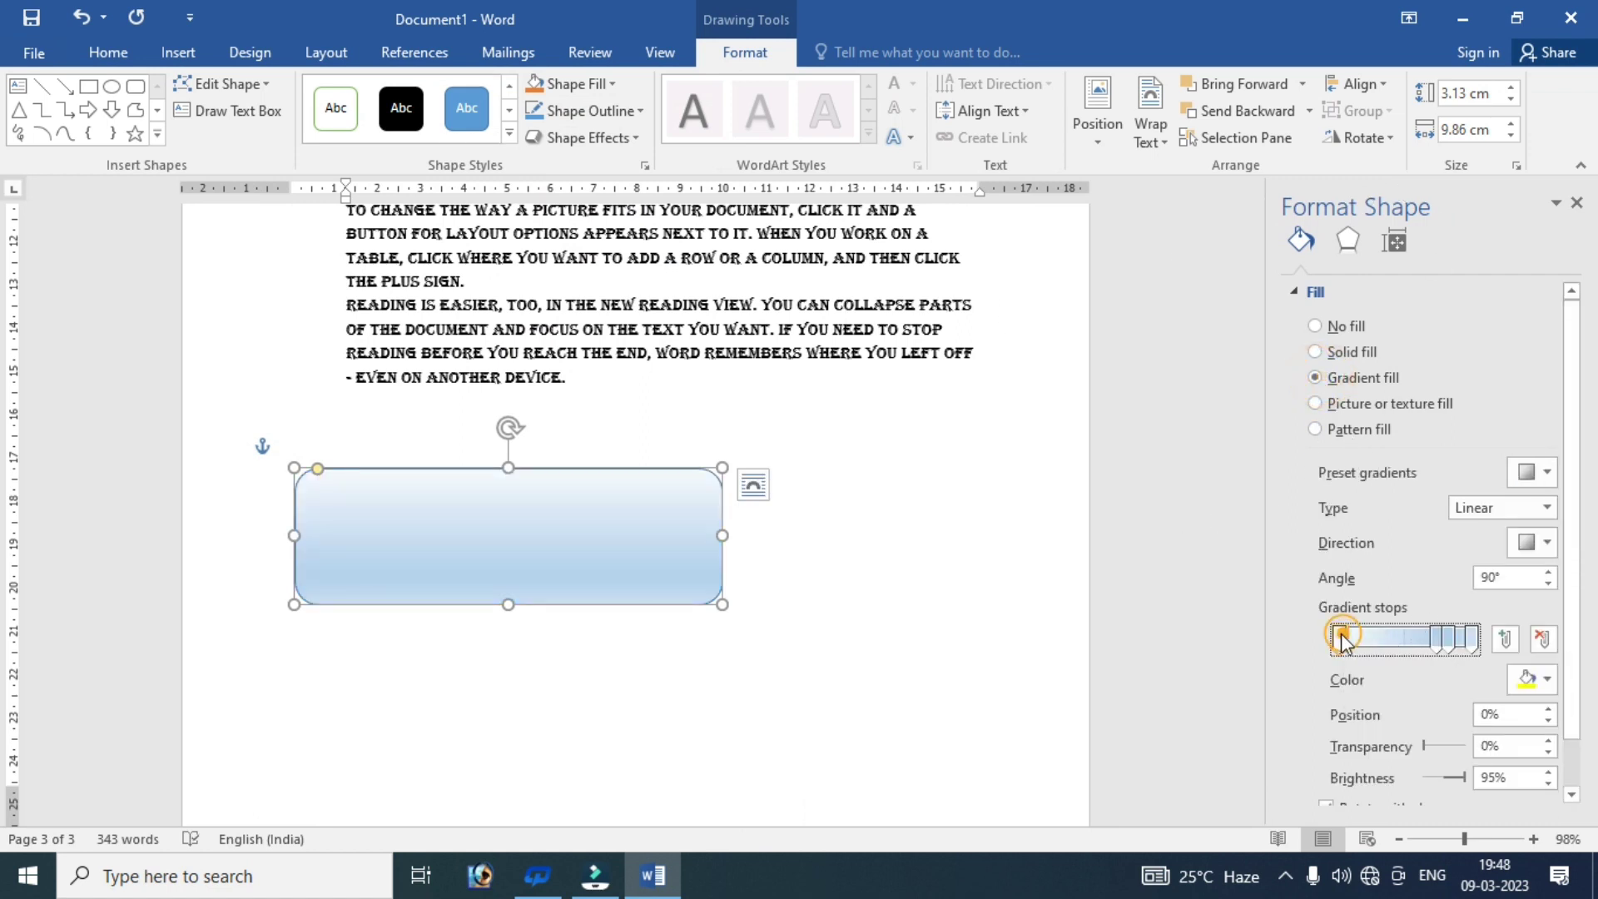
left_click(1544, 680)
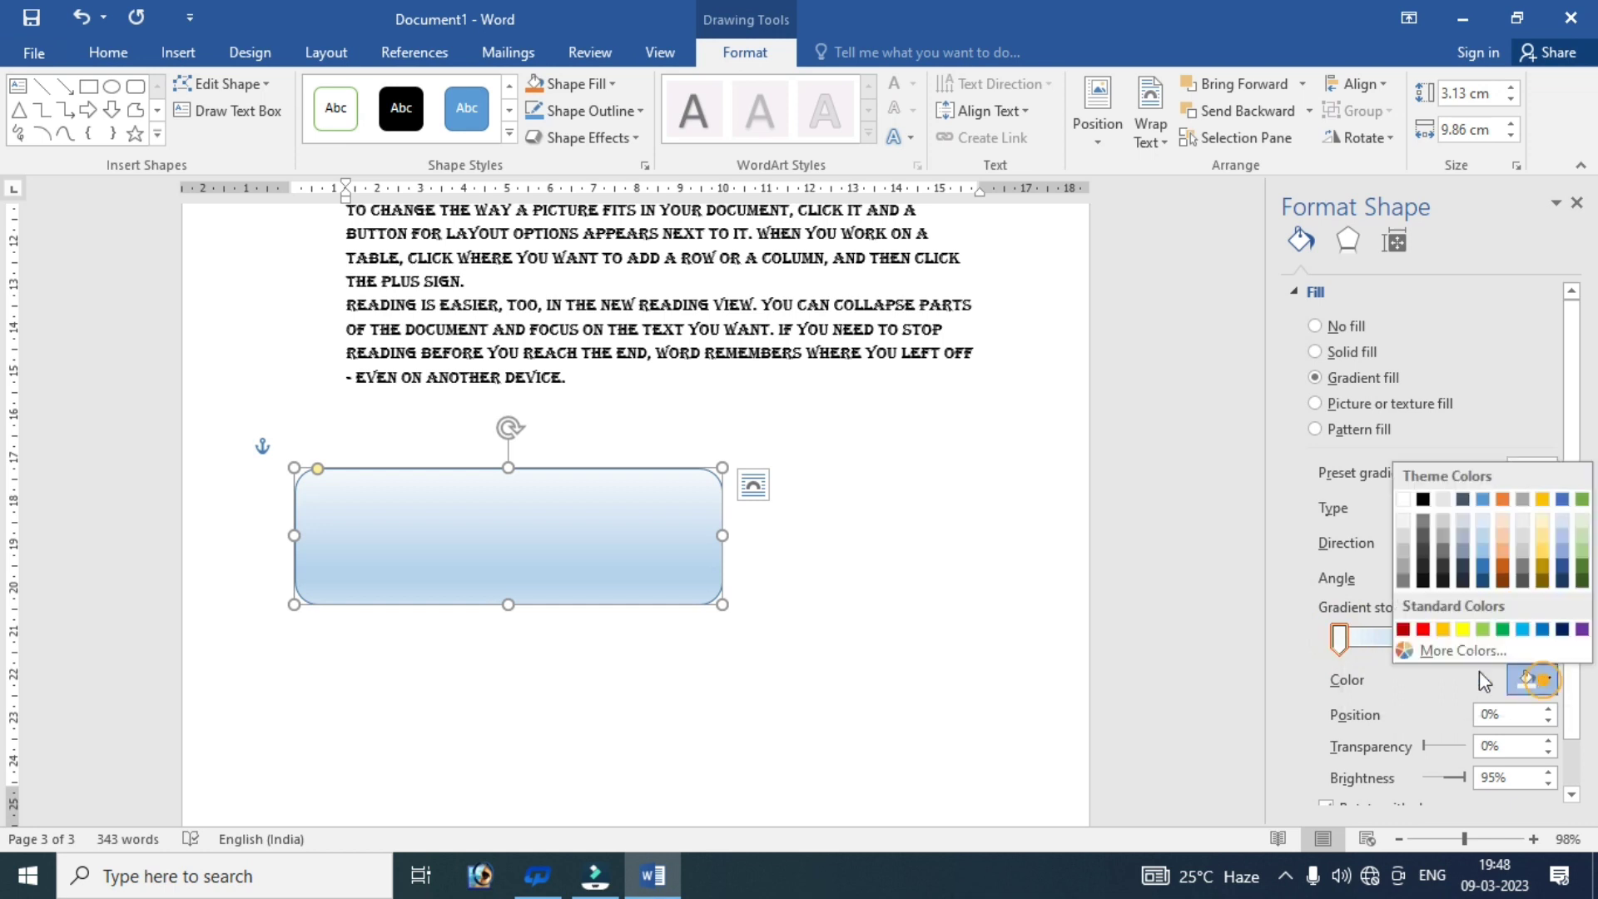
left_click(1446, 630)
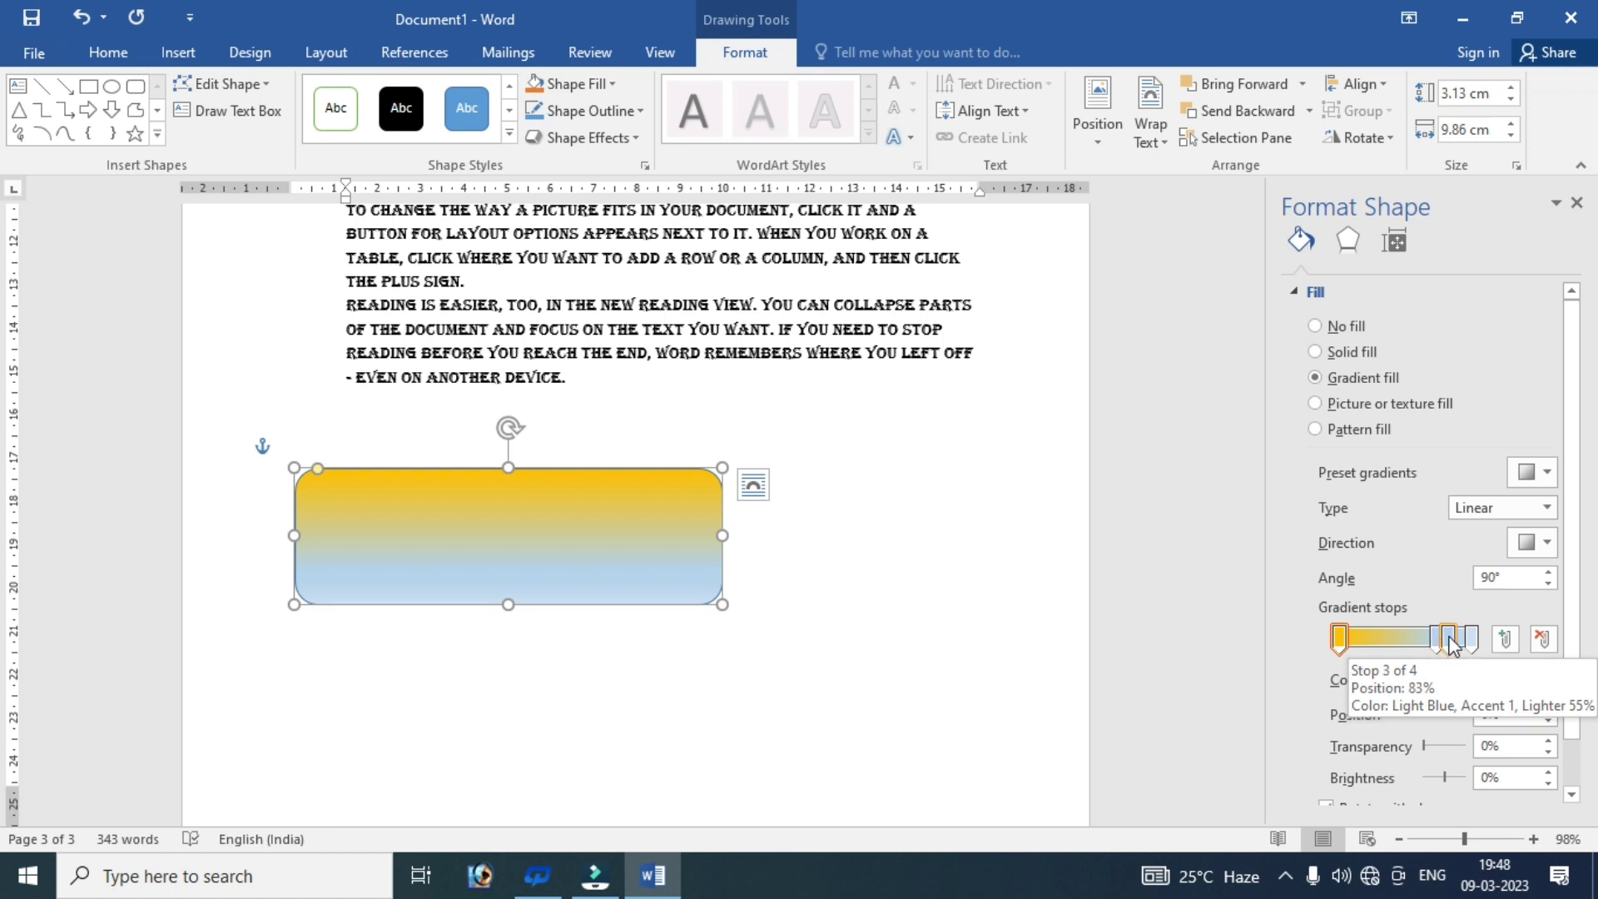
left_click(1544, 640)
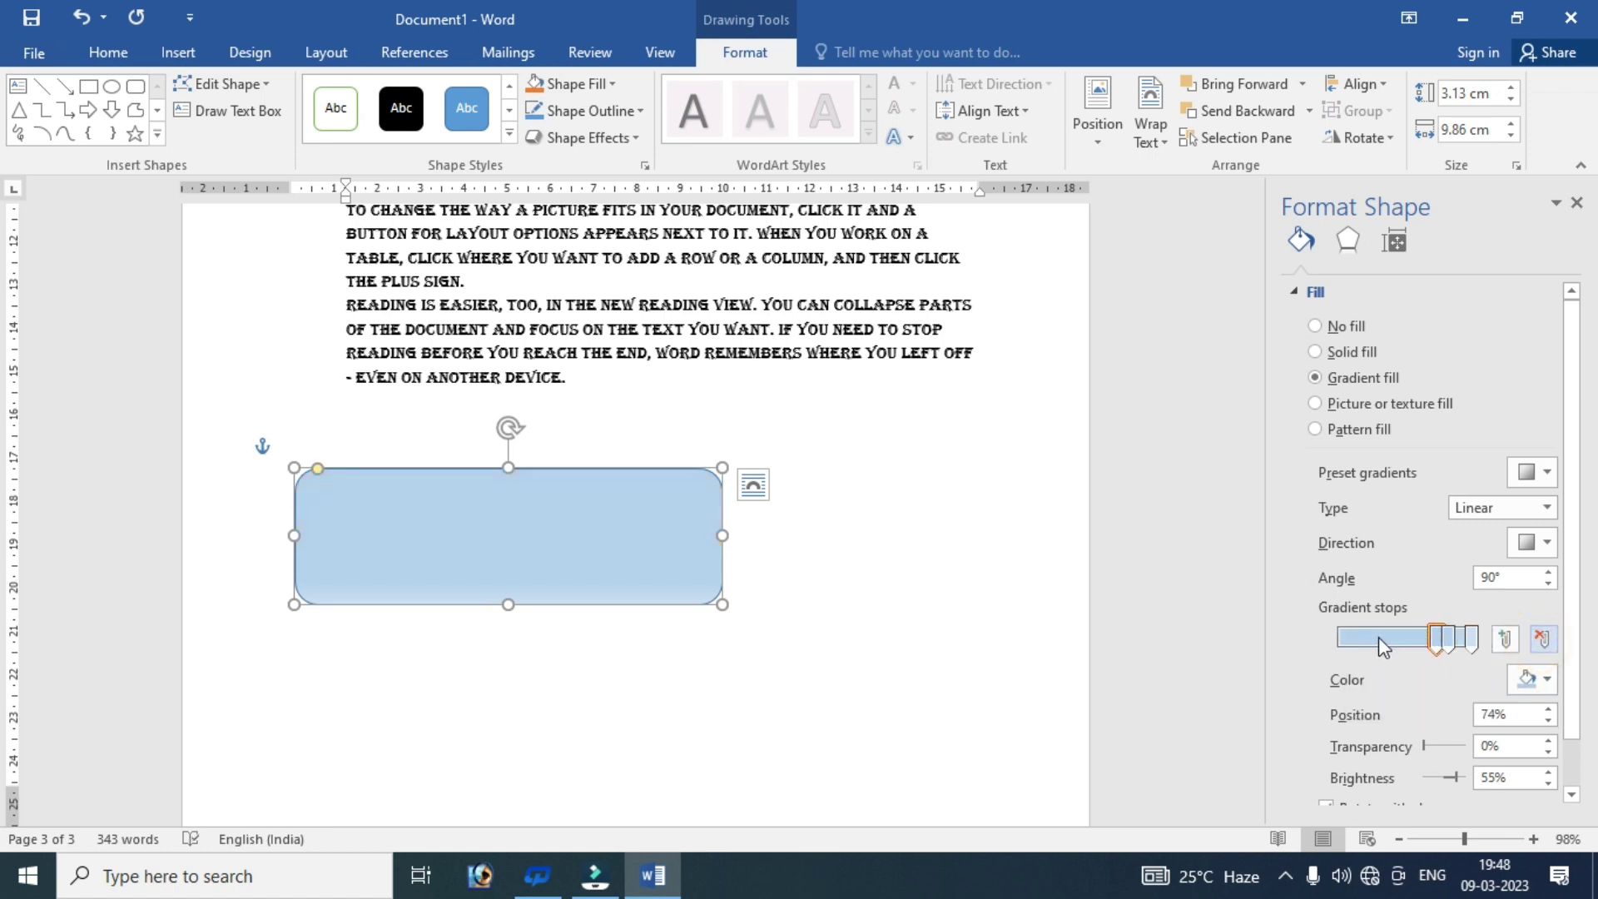
left_click_drag(1436, 639, 1337, 640)
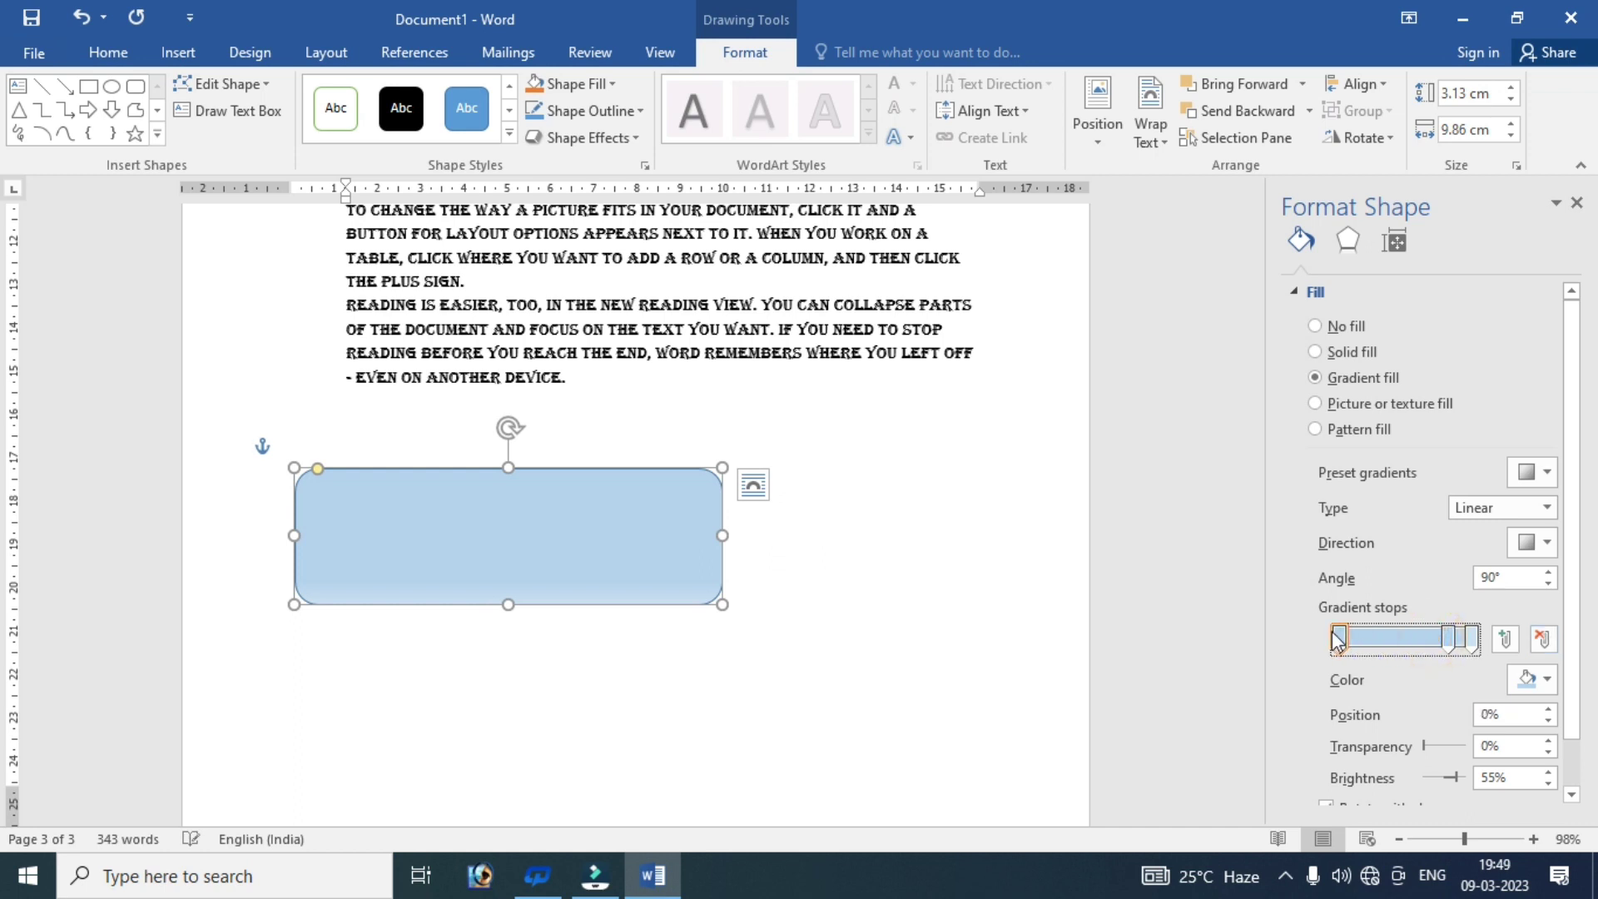
- Colour the gradient stops gold, white at about 51%, and green
left_click(1538, 679)
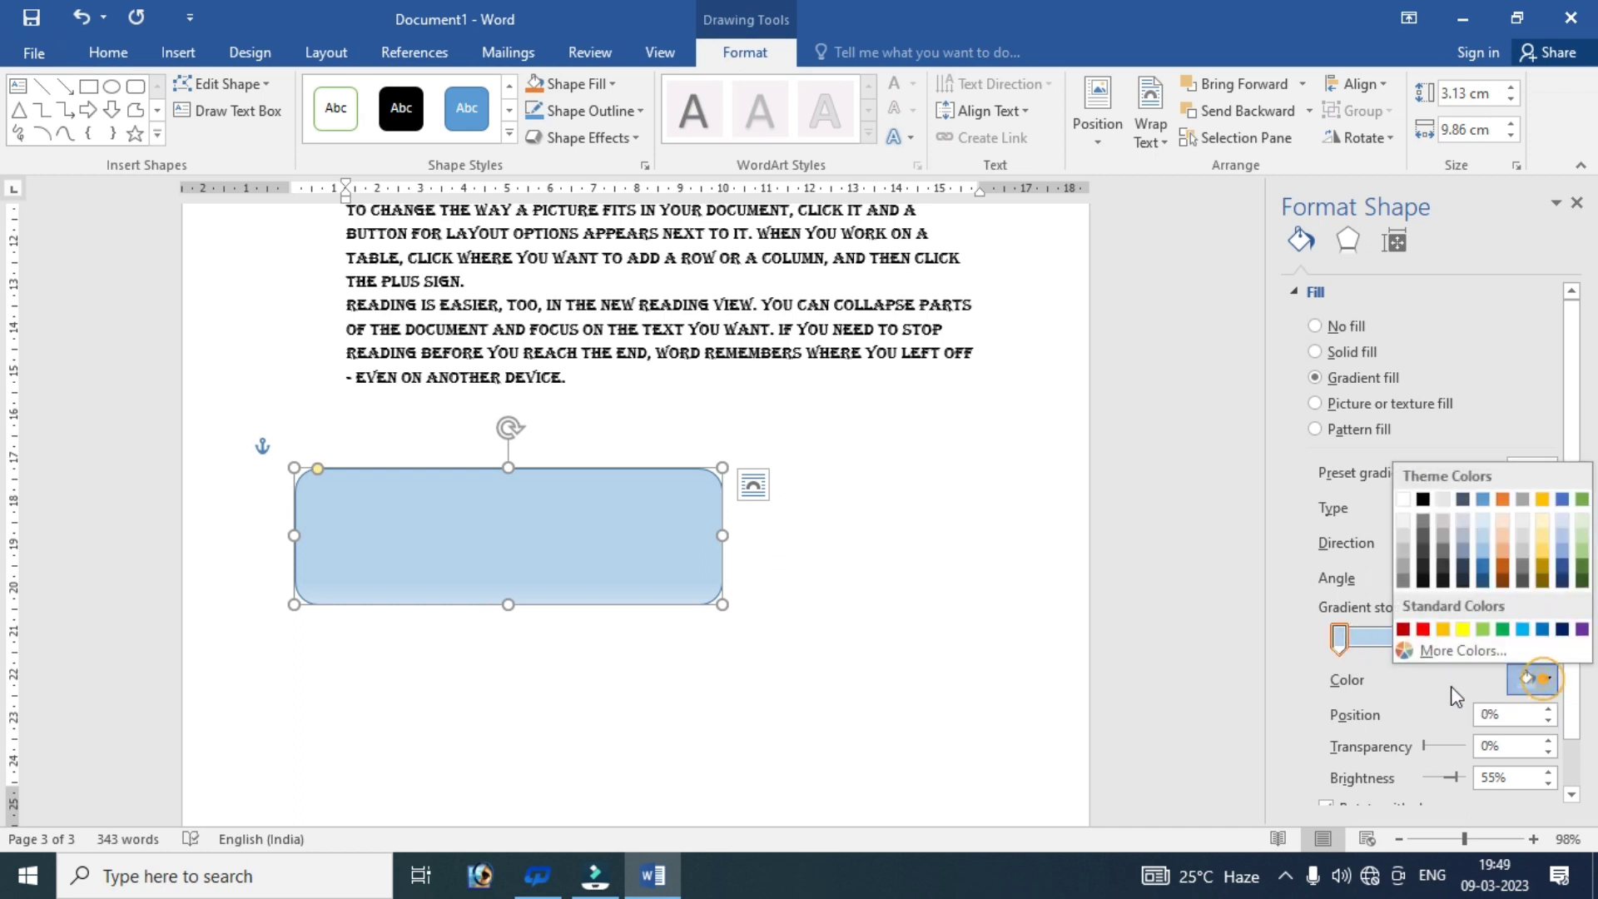
left_click(1442, 629)
left_click_drag(1452, 645, 1428, 646)
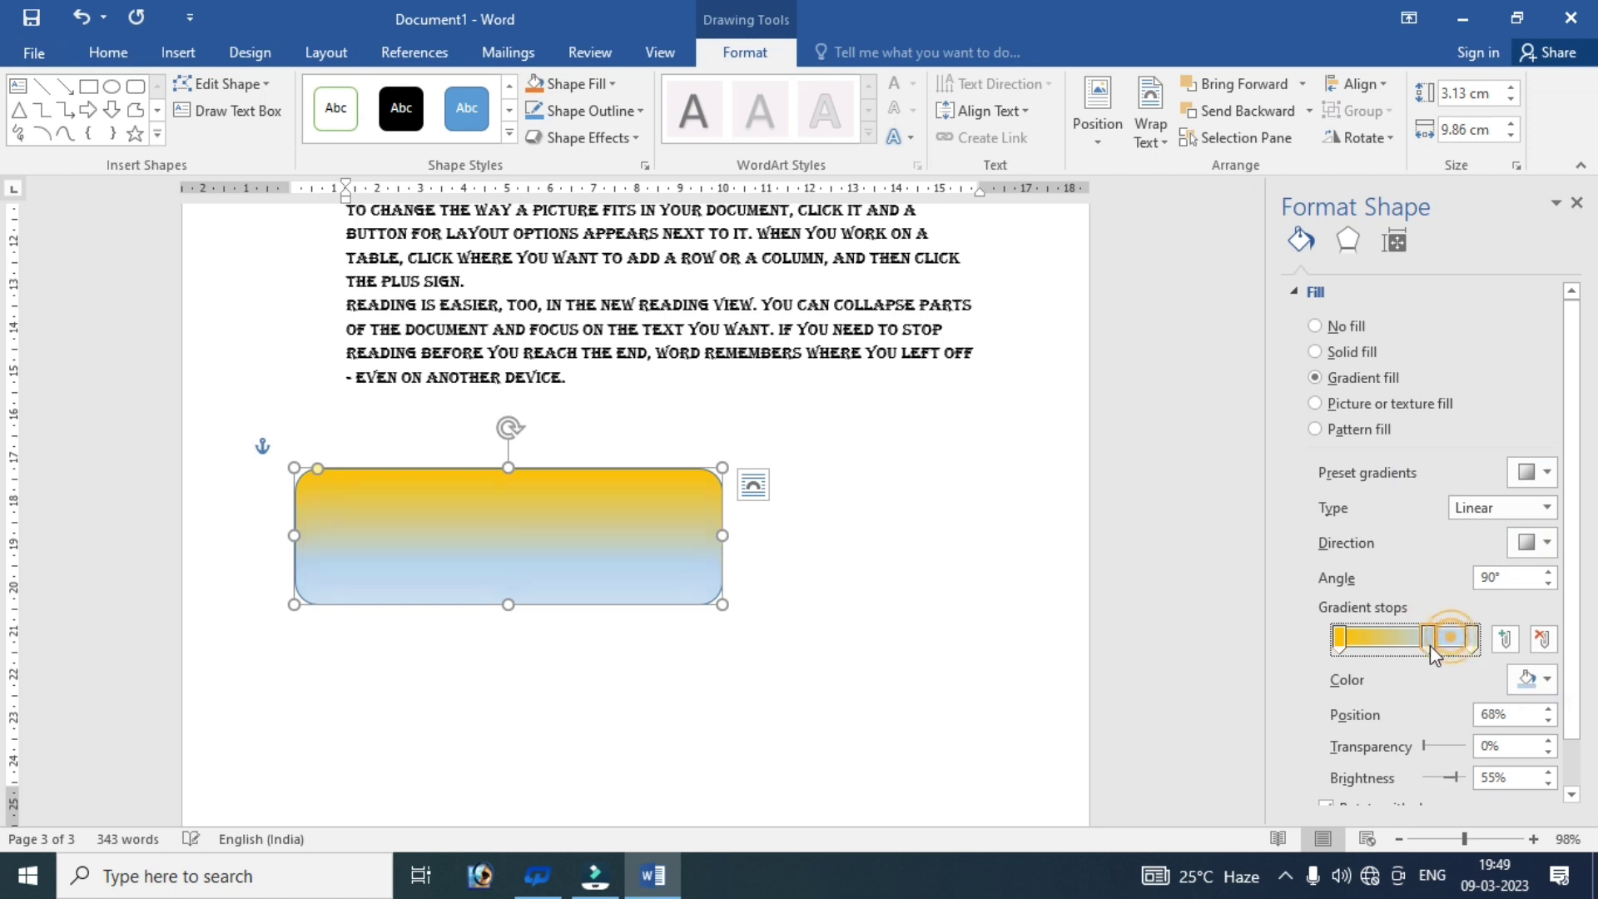
left_click(1545, 679)
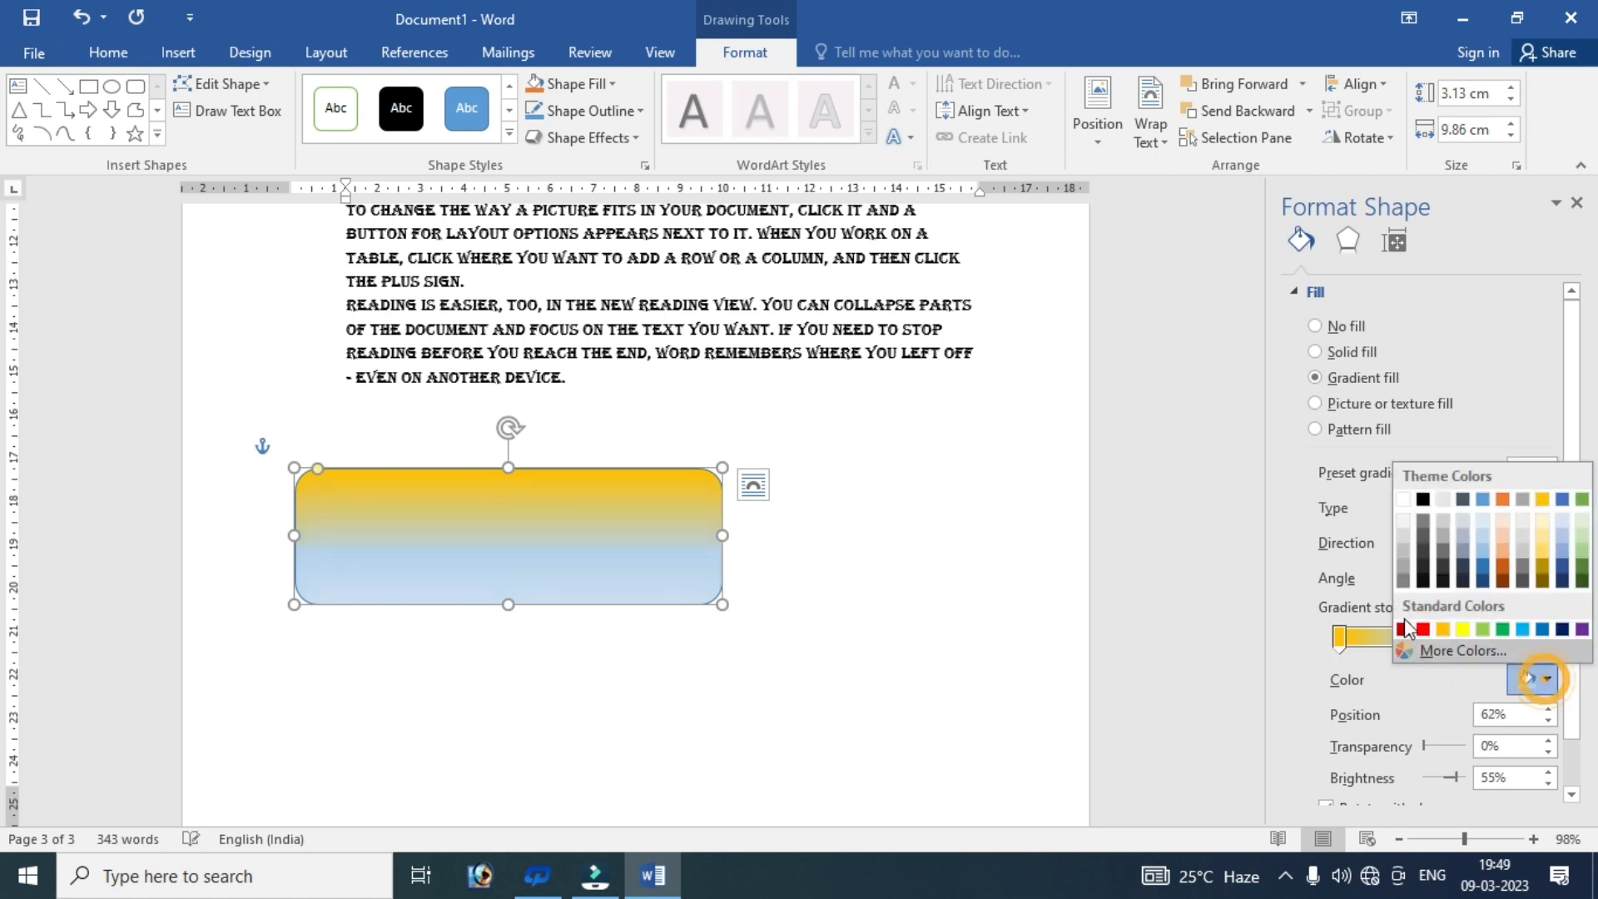
left_click(1400, 498)
left_click(1471, 637)
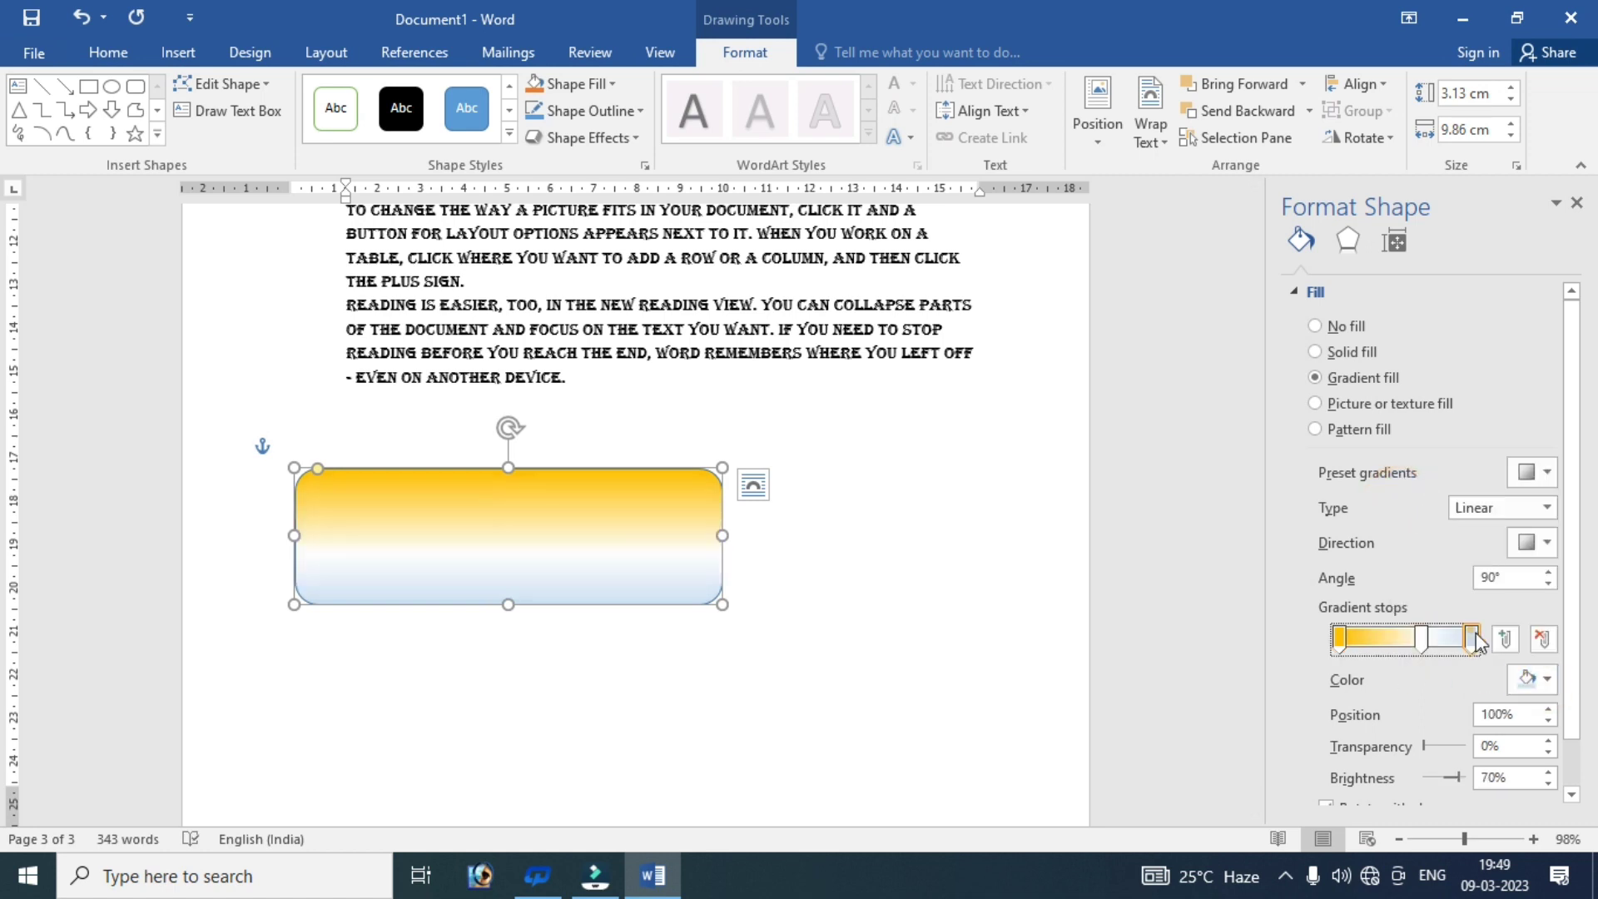
left_click(1546, 678)
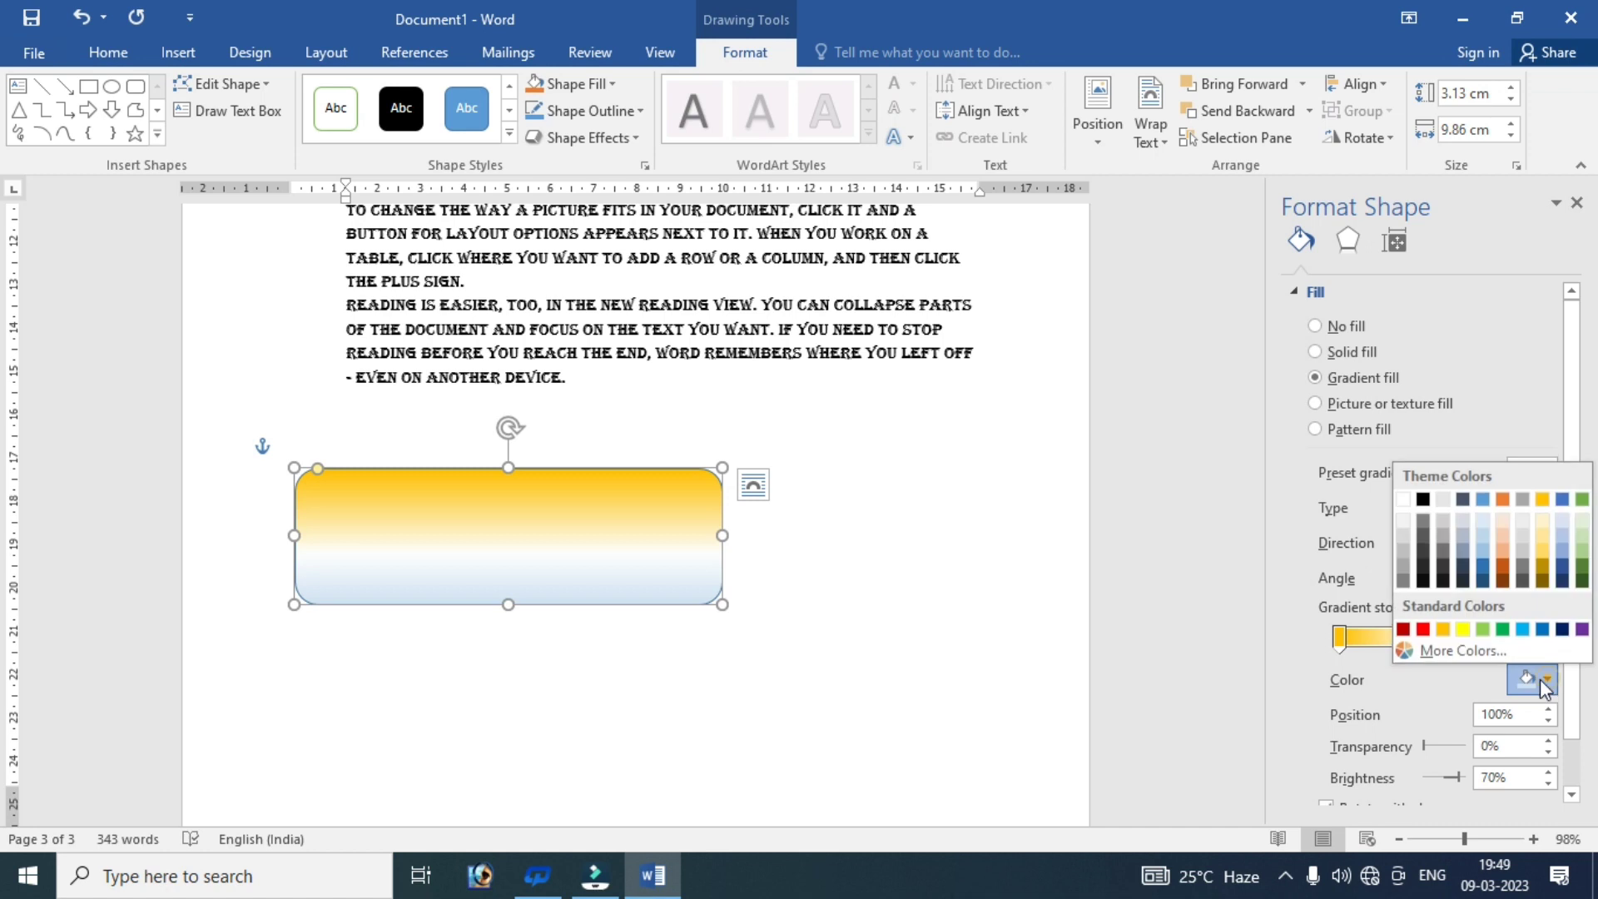
left_click(1482, 630)
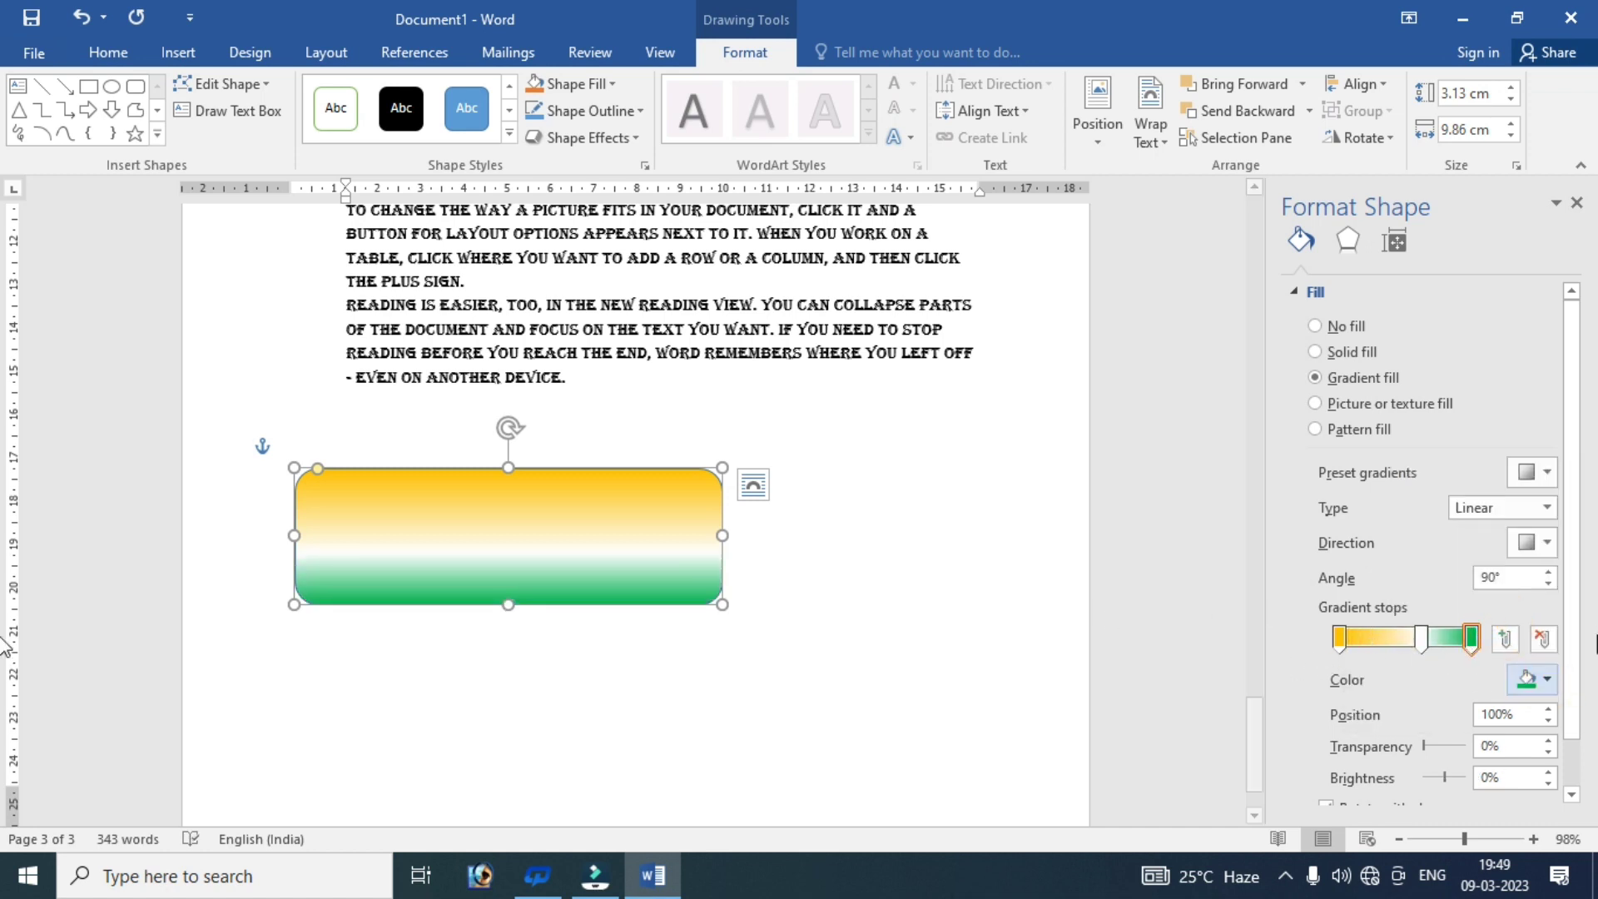
left_click_drag(1422, 639, 1409, 646)
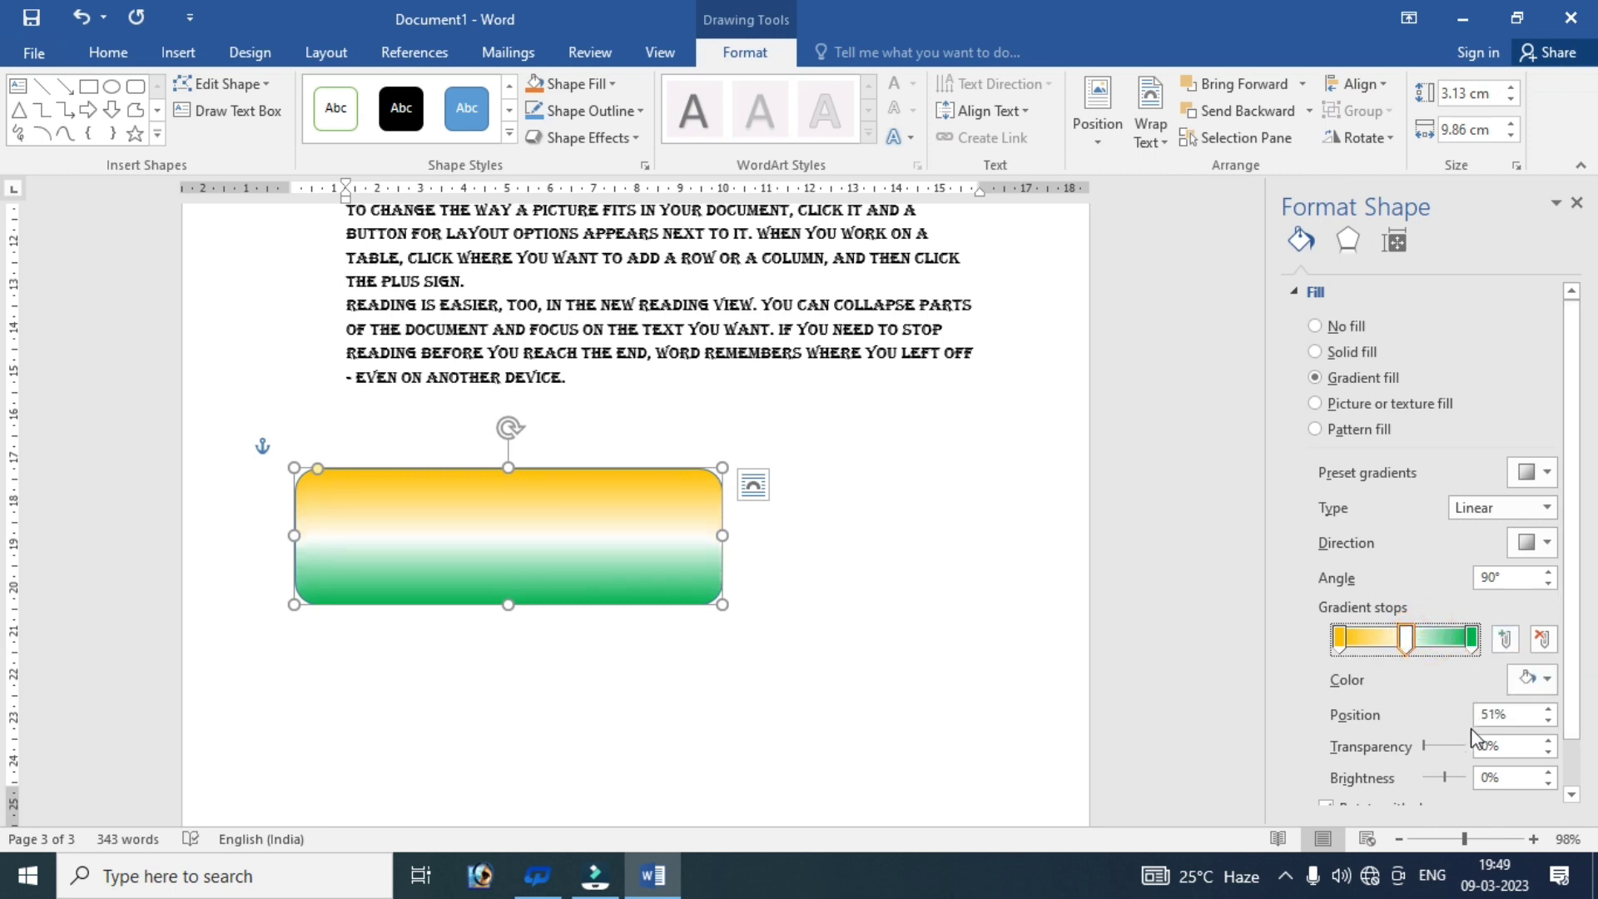
scroll(1569, 404, "down", 1)
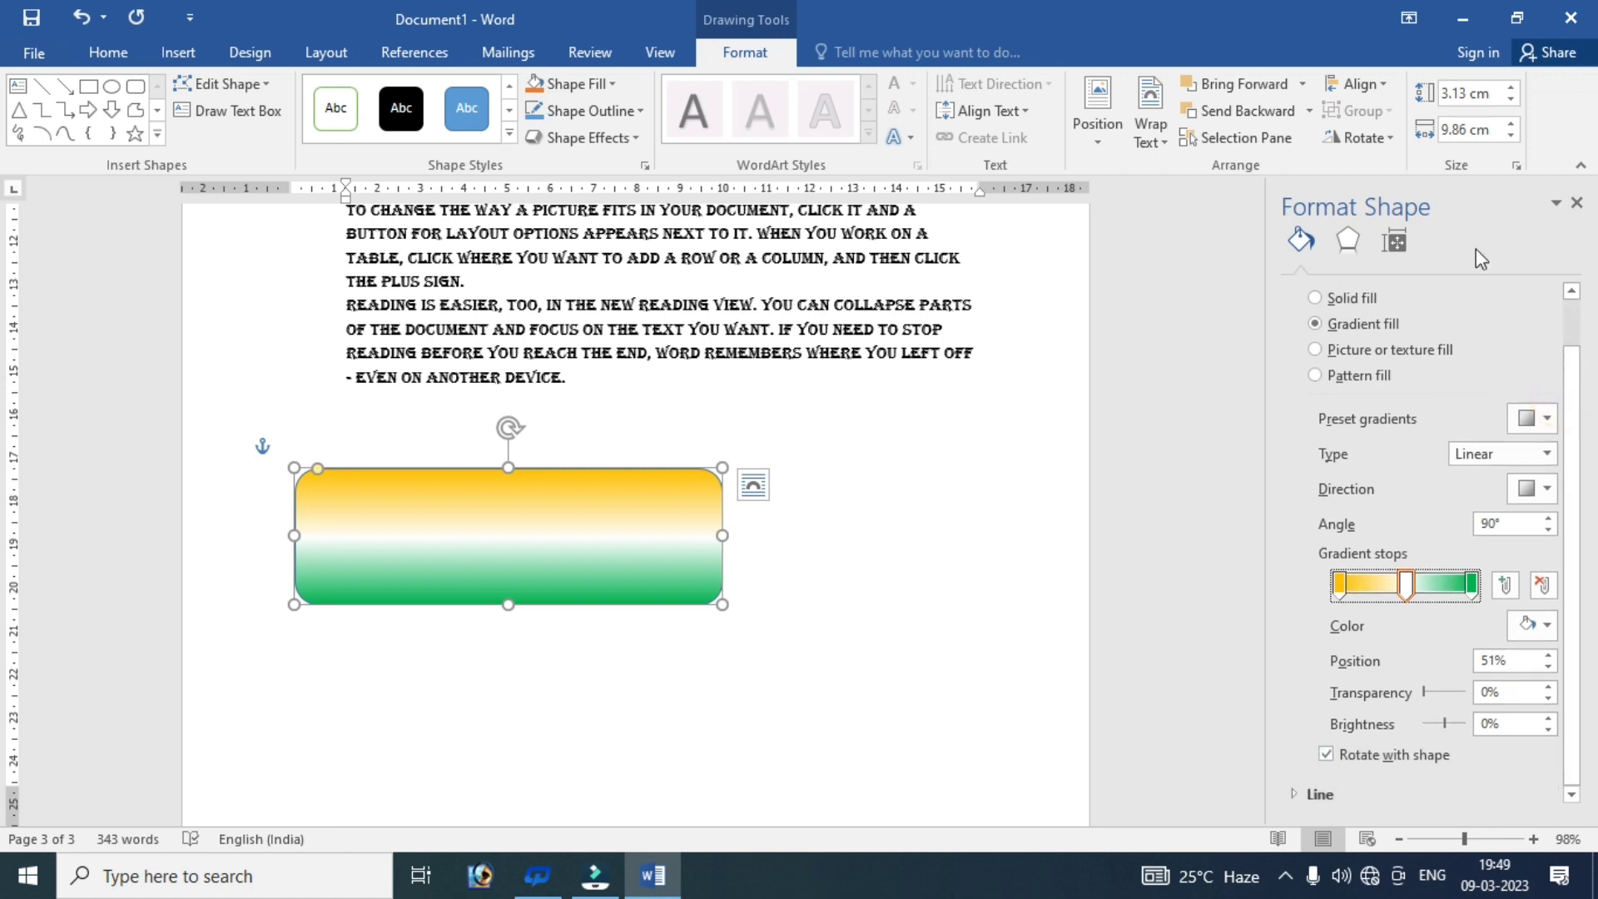
left_click(938, 559)
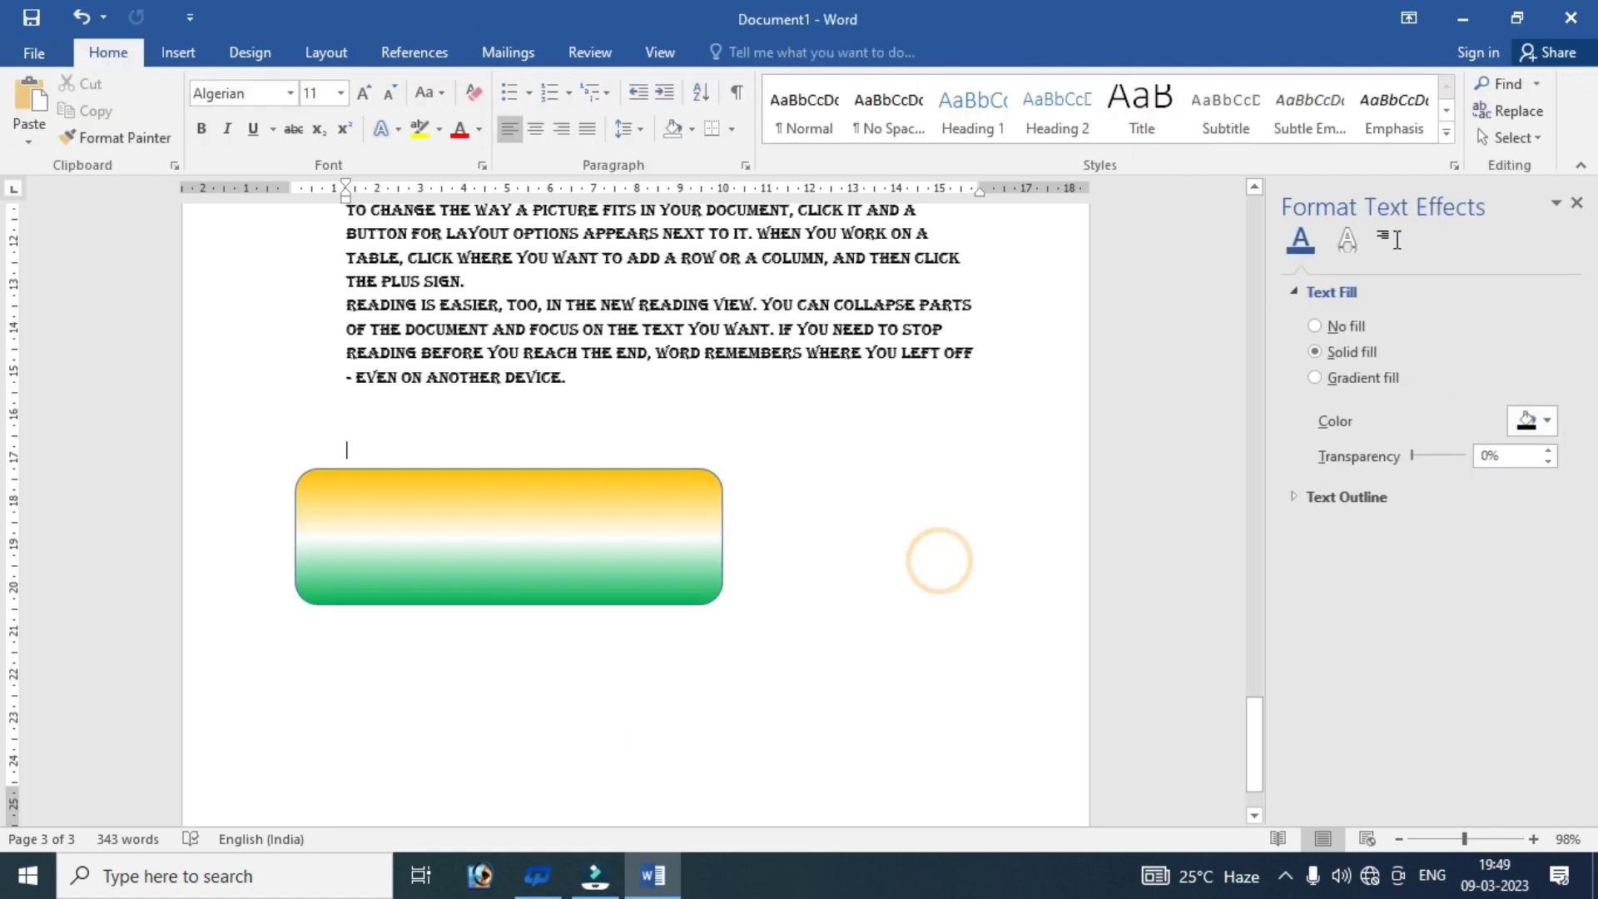
- Make two copies of the gradient rectangle with Ctrl+D
left_click(1577, 204)
left_click(575, 550)
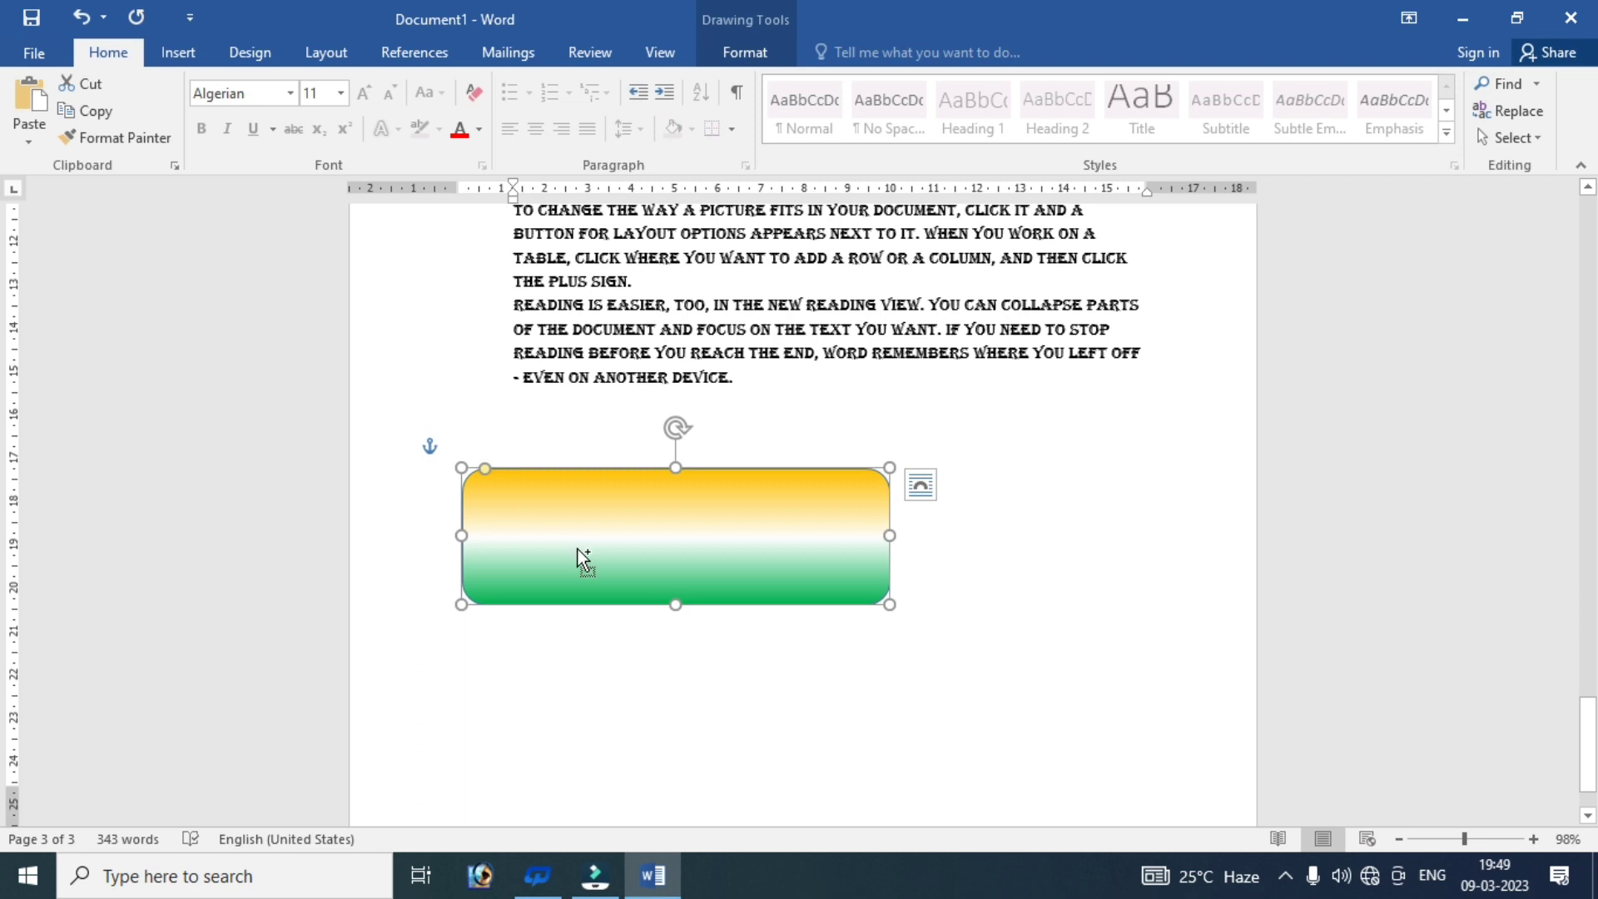
key("ctrl+d")
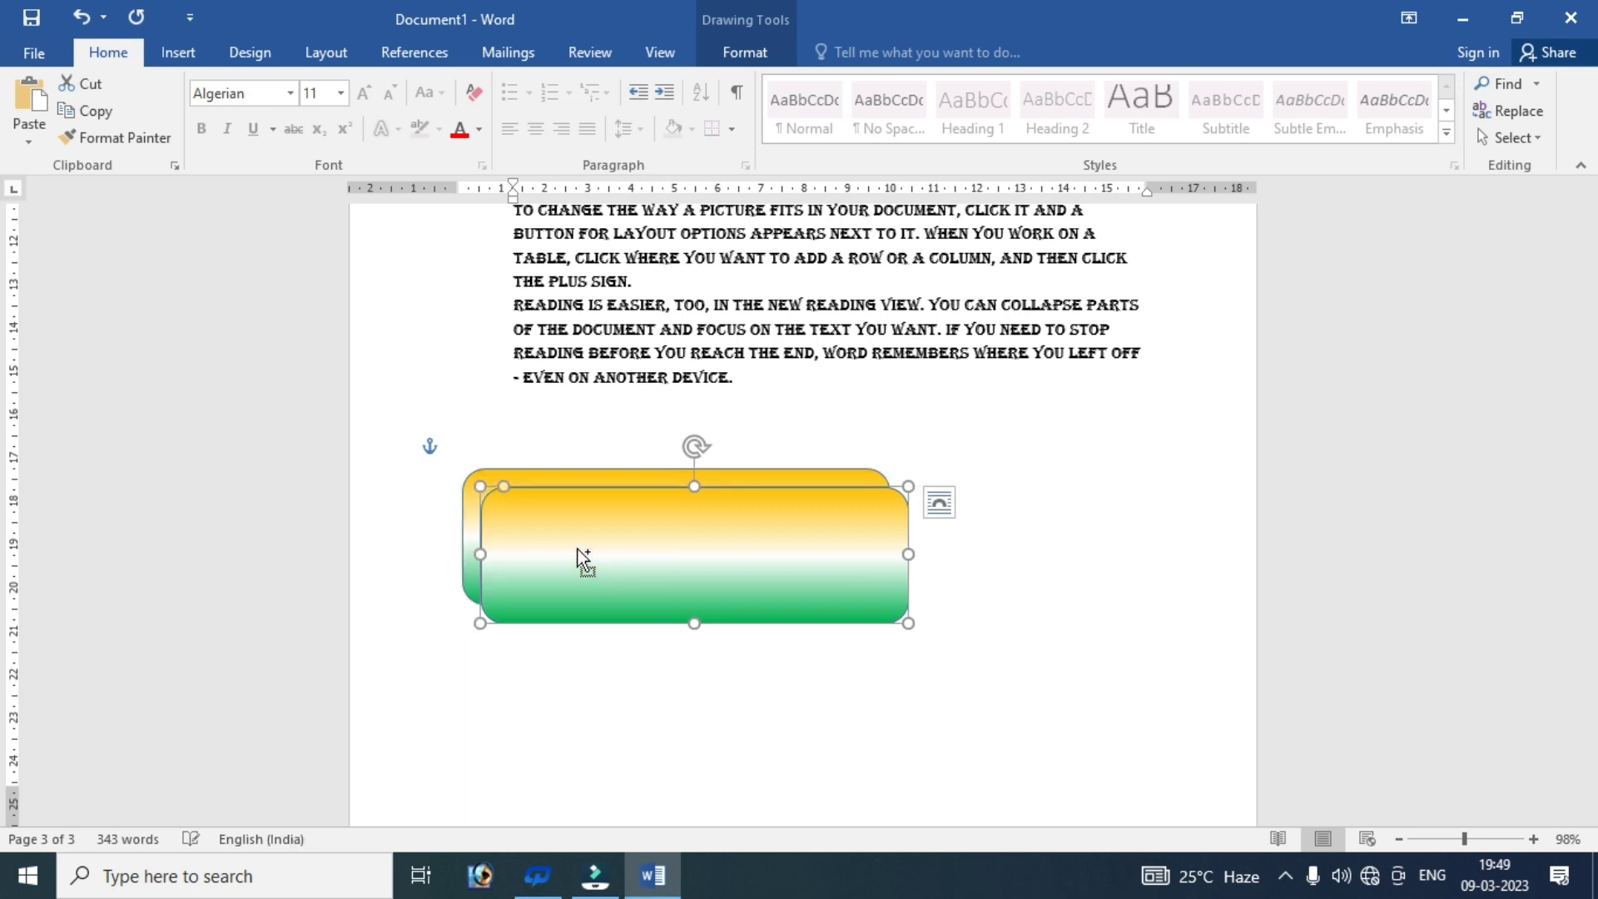
left_click_drag(580, 549, 839, 710)
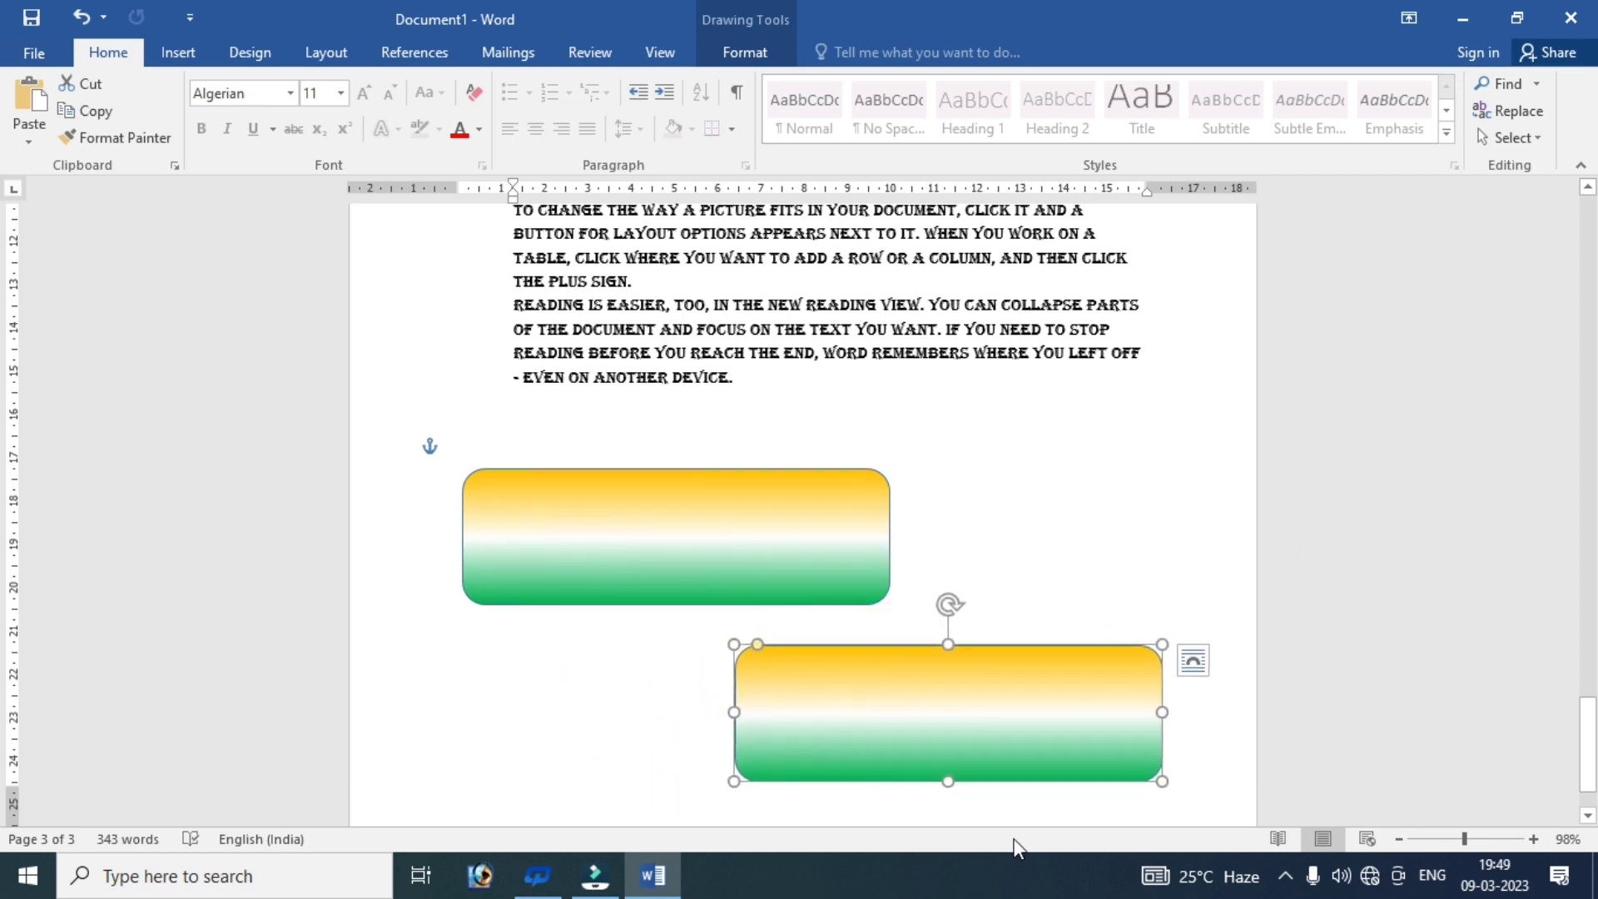
key("ctrl+d")
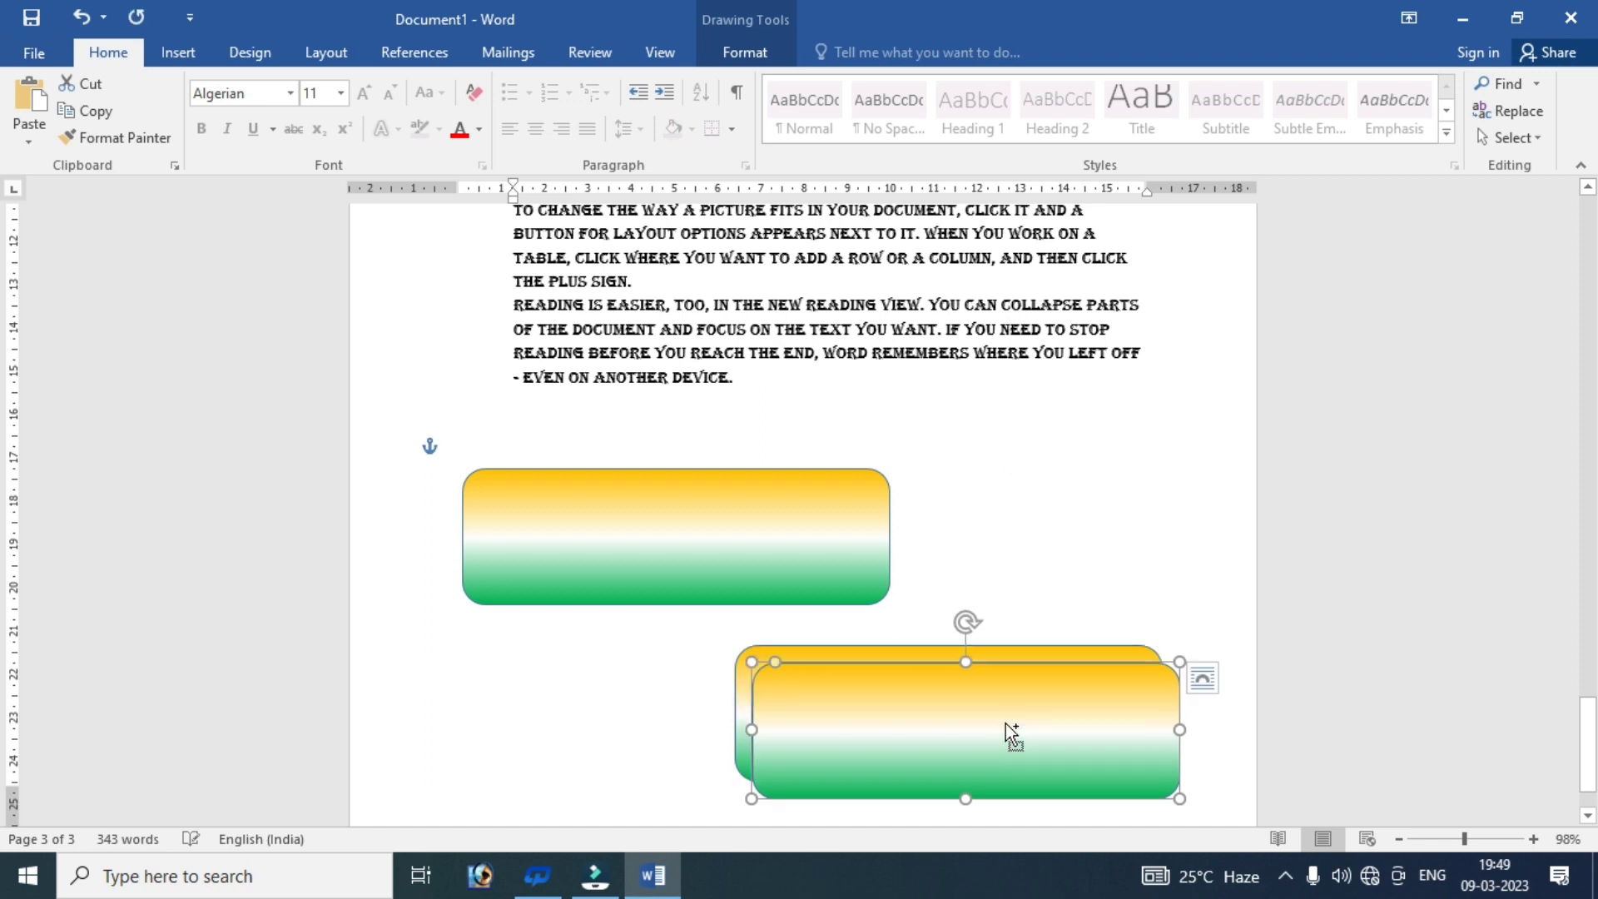
mouse_move(894, 544)
left_mouse_down()
mouse_move(739, 582)
mouse_move(685, 639)
left_mouse_up()
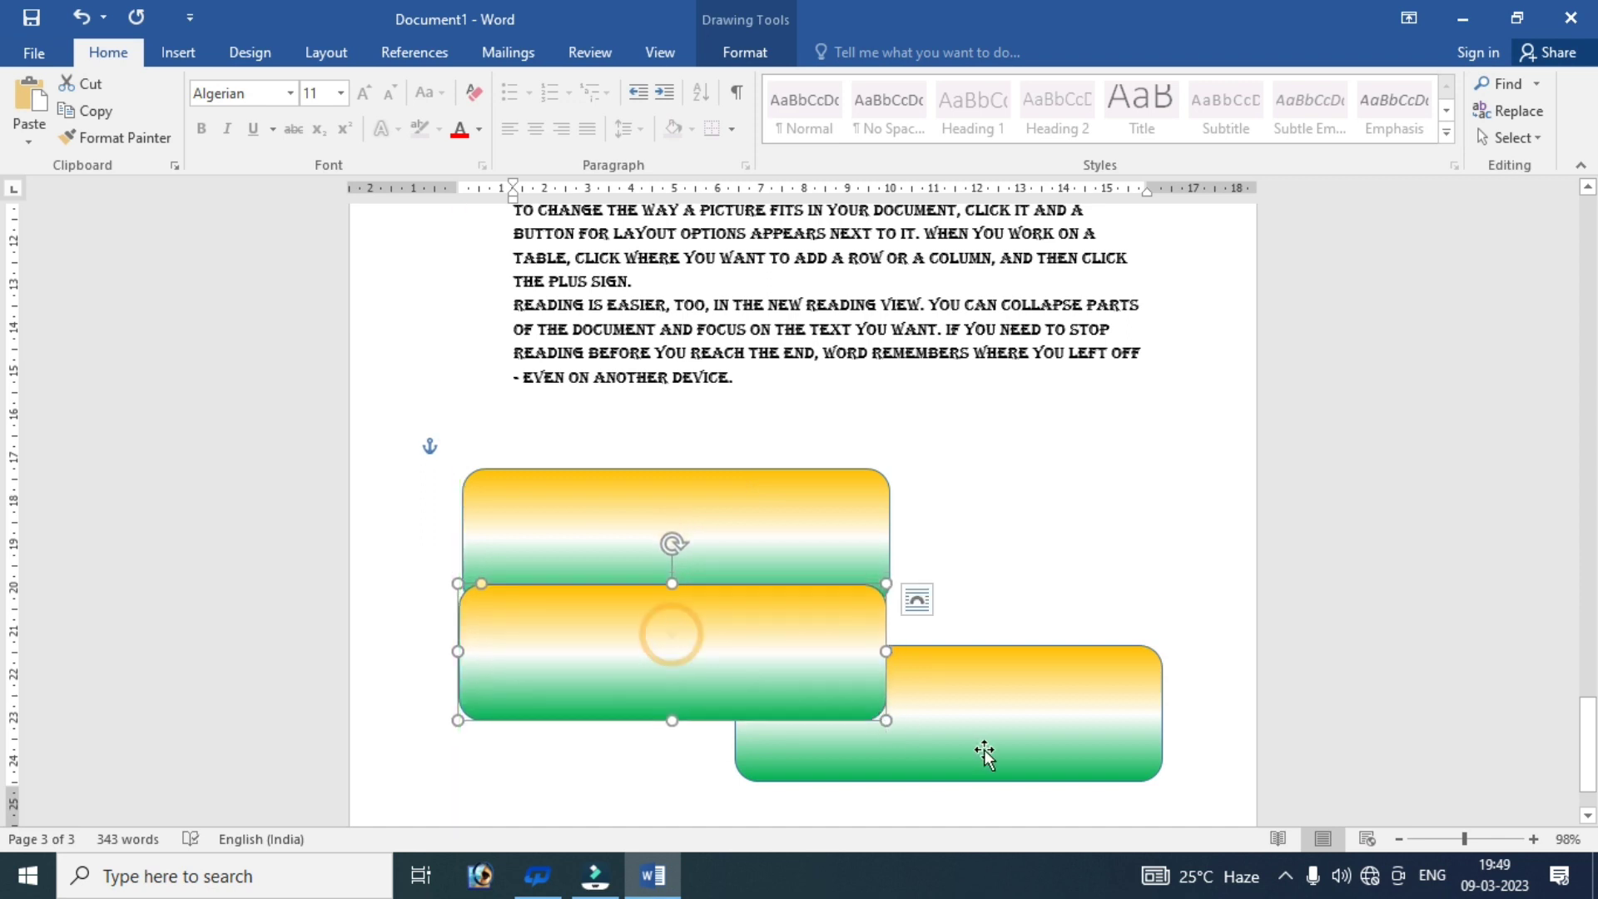
- Arrange the three rectangles overlapping below the page 3 text
left_click_drag(982, 741, 685, 767)
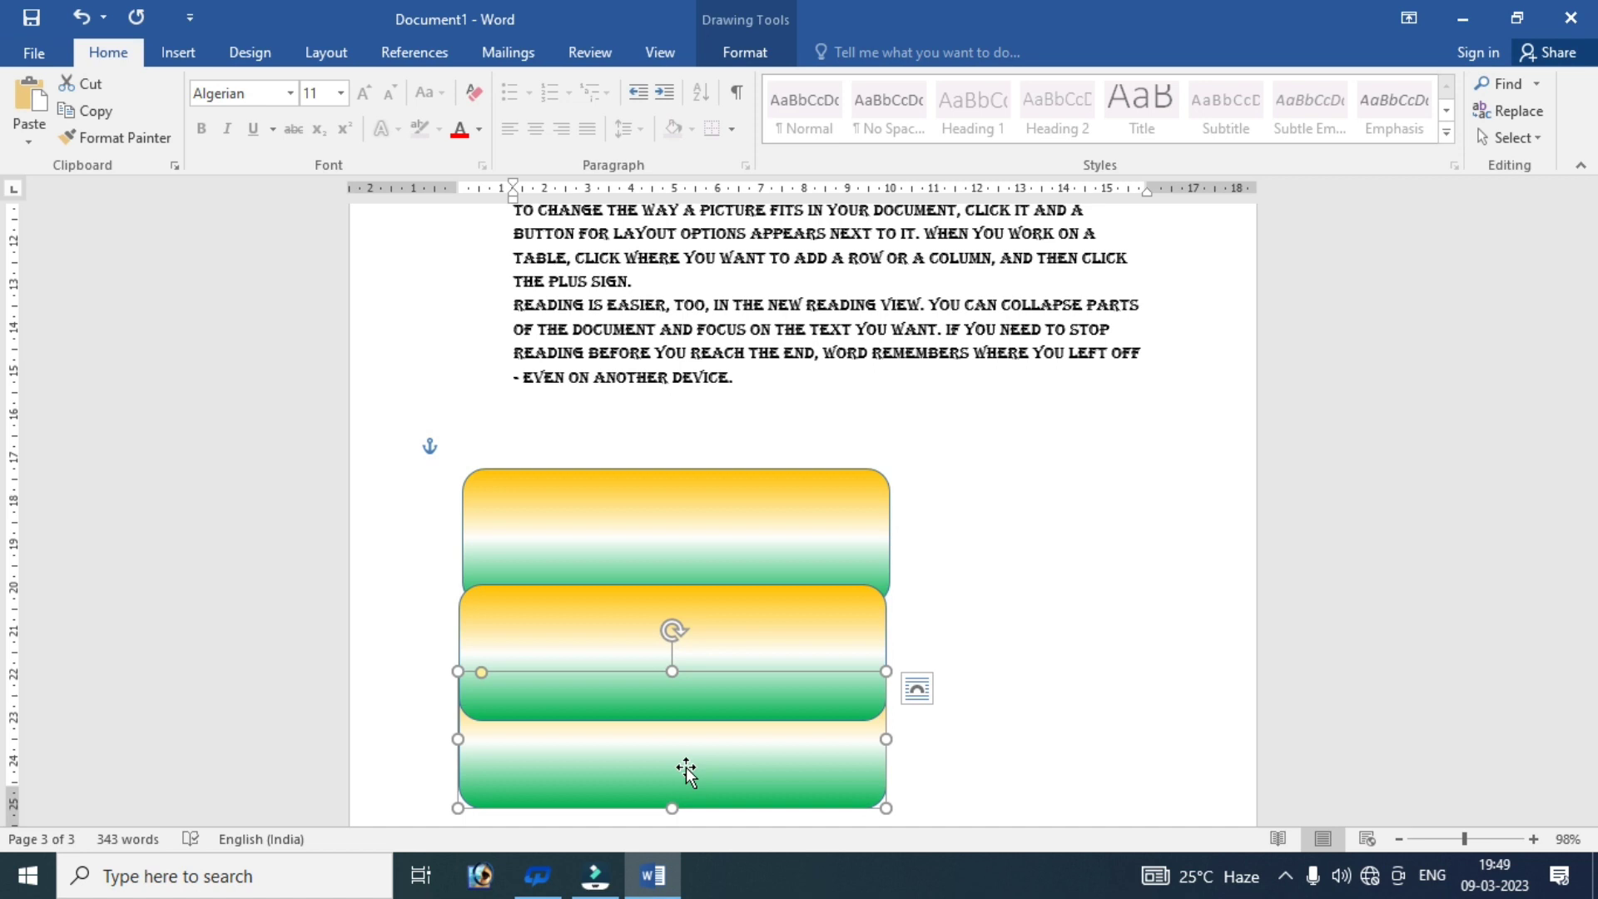
mouse_move(688, 762)
left_mouse_down()
mouse_move(750, 715)
mouse_move(710, 772)
left_mouse_up()
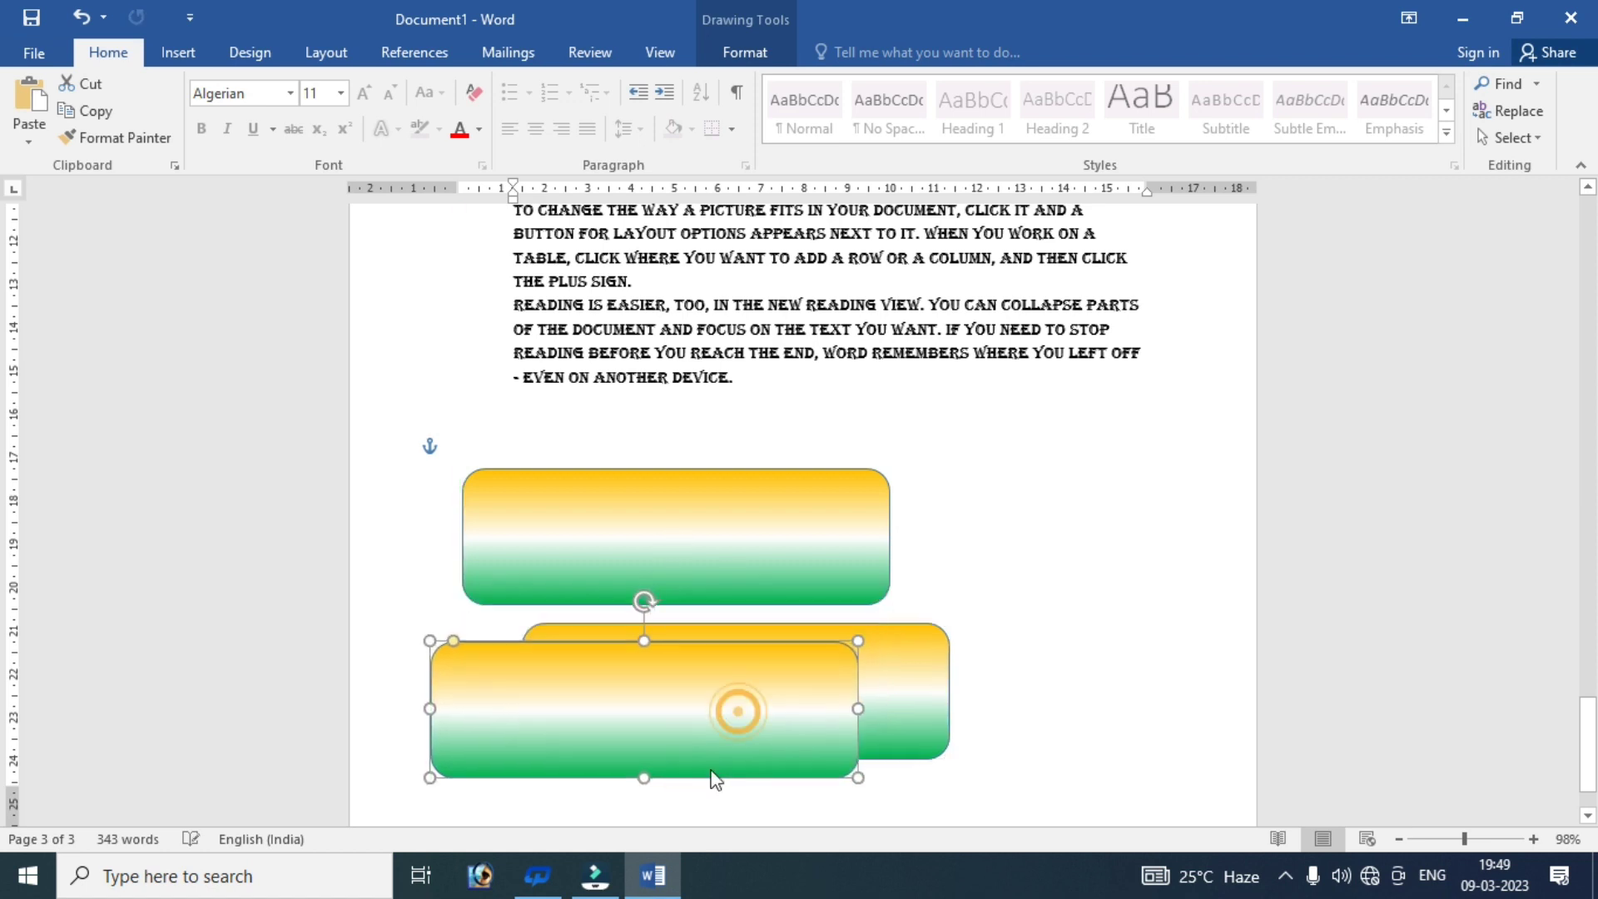
left_click_drag(696, 716, 745, 666)
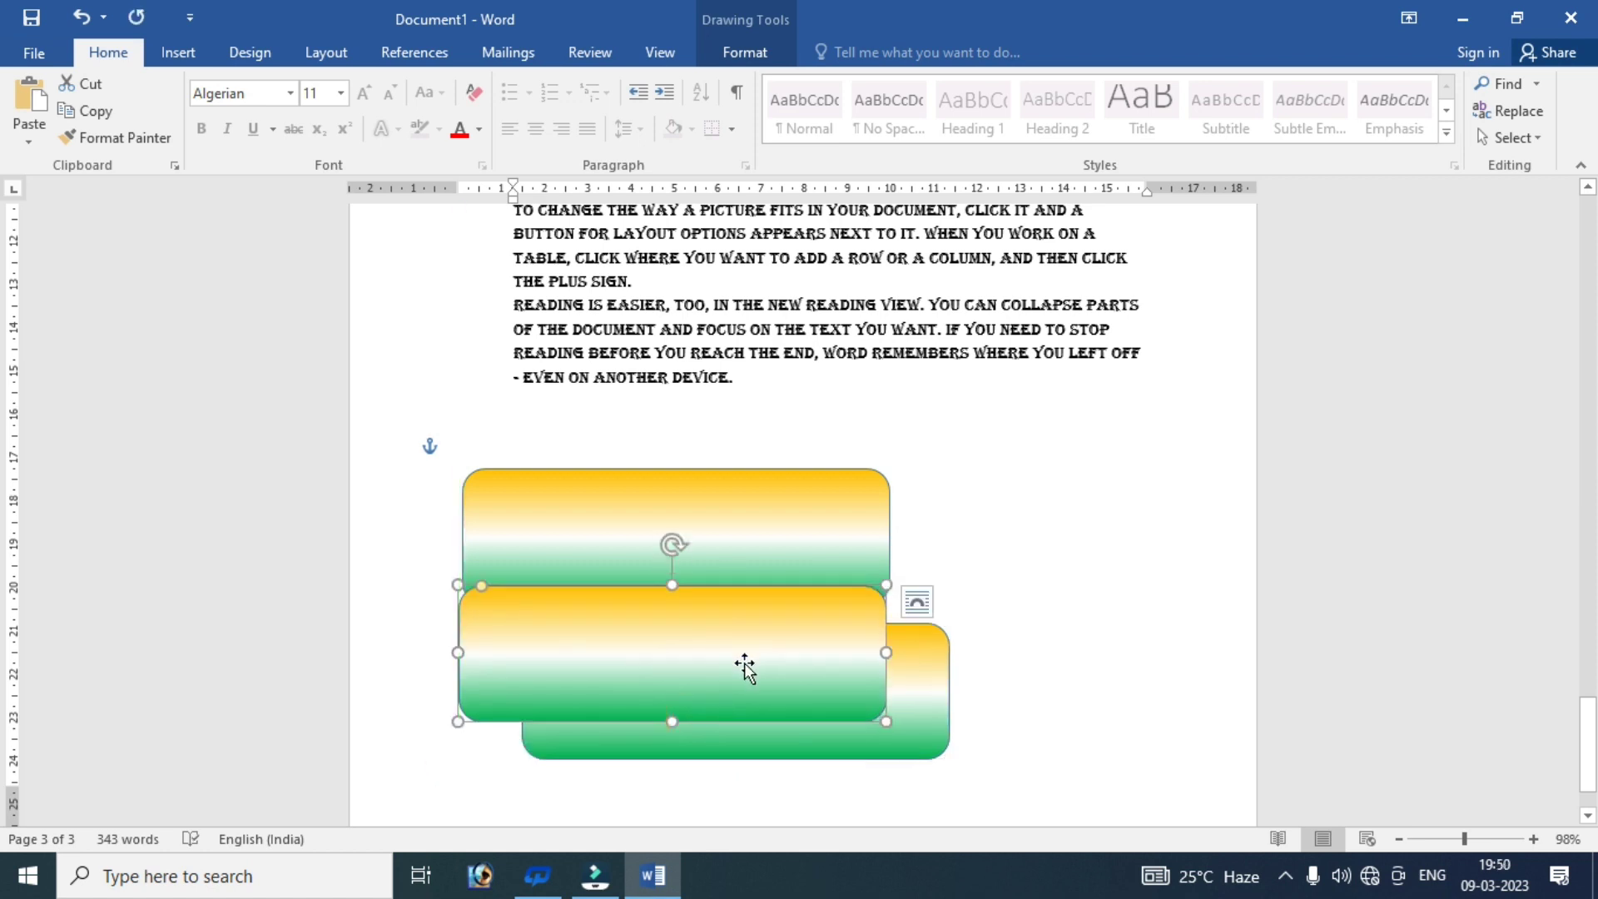
mouse_move(710, 652)
left_mouse_down()
mouse_move(961, 541)
mouse_move(984, 598)
left_mouse_up()
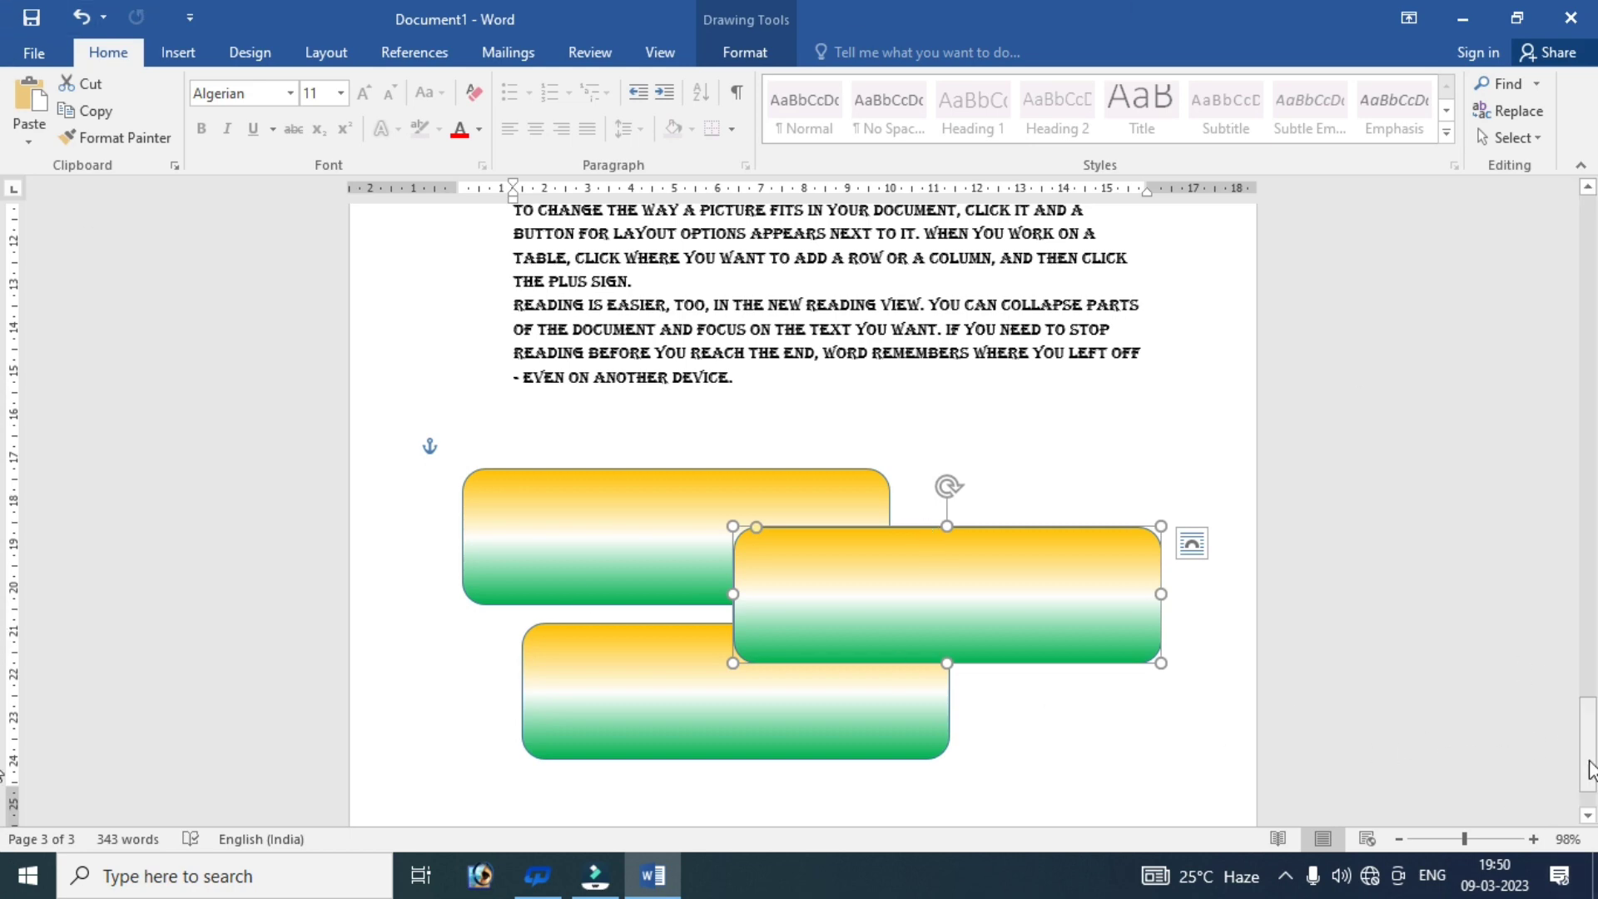
left_click_drag(1588, 760, 4, 289)
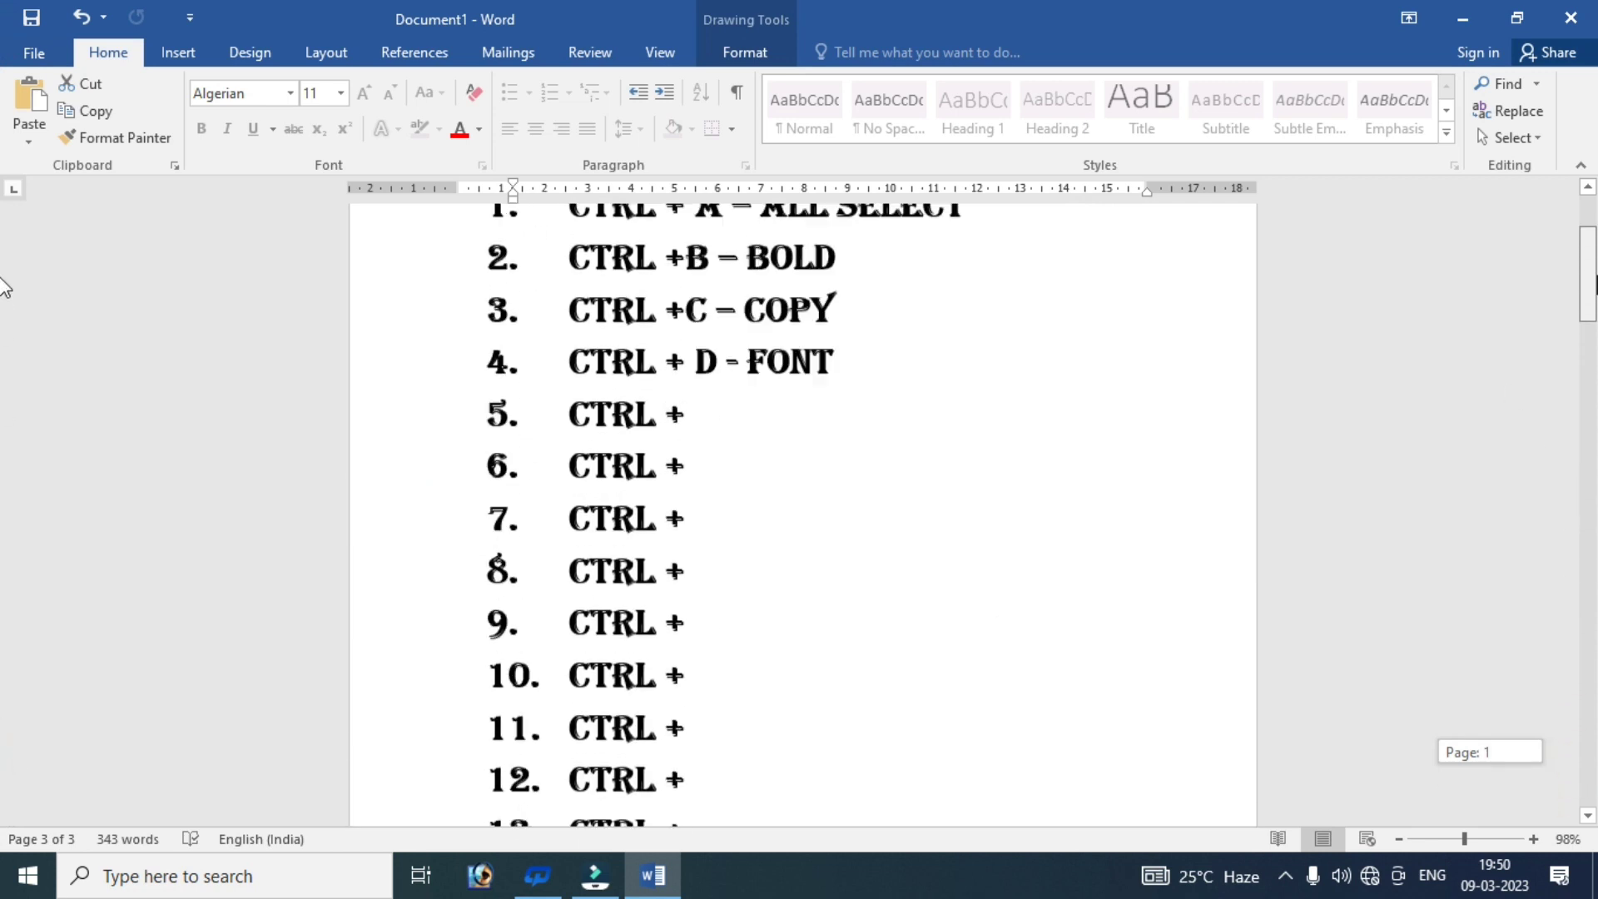
- Type 'E - CENTER' after CTRL + in item 5
left_click(713, 529)
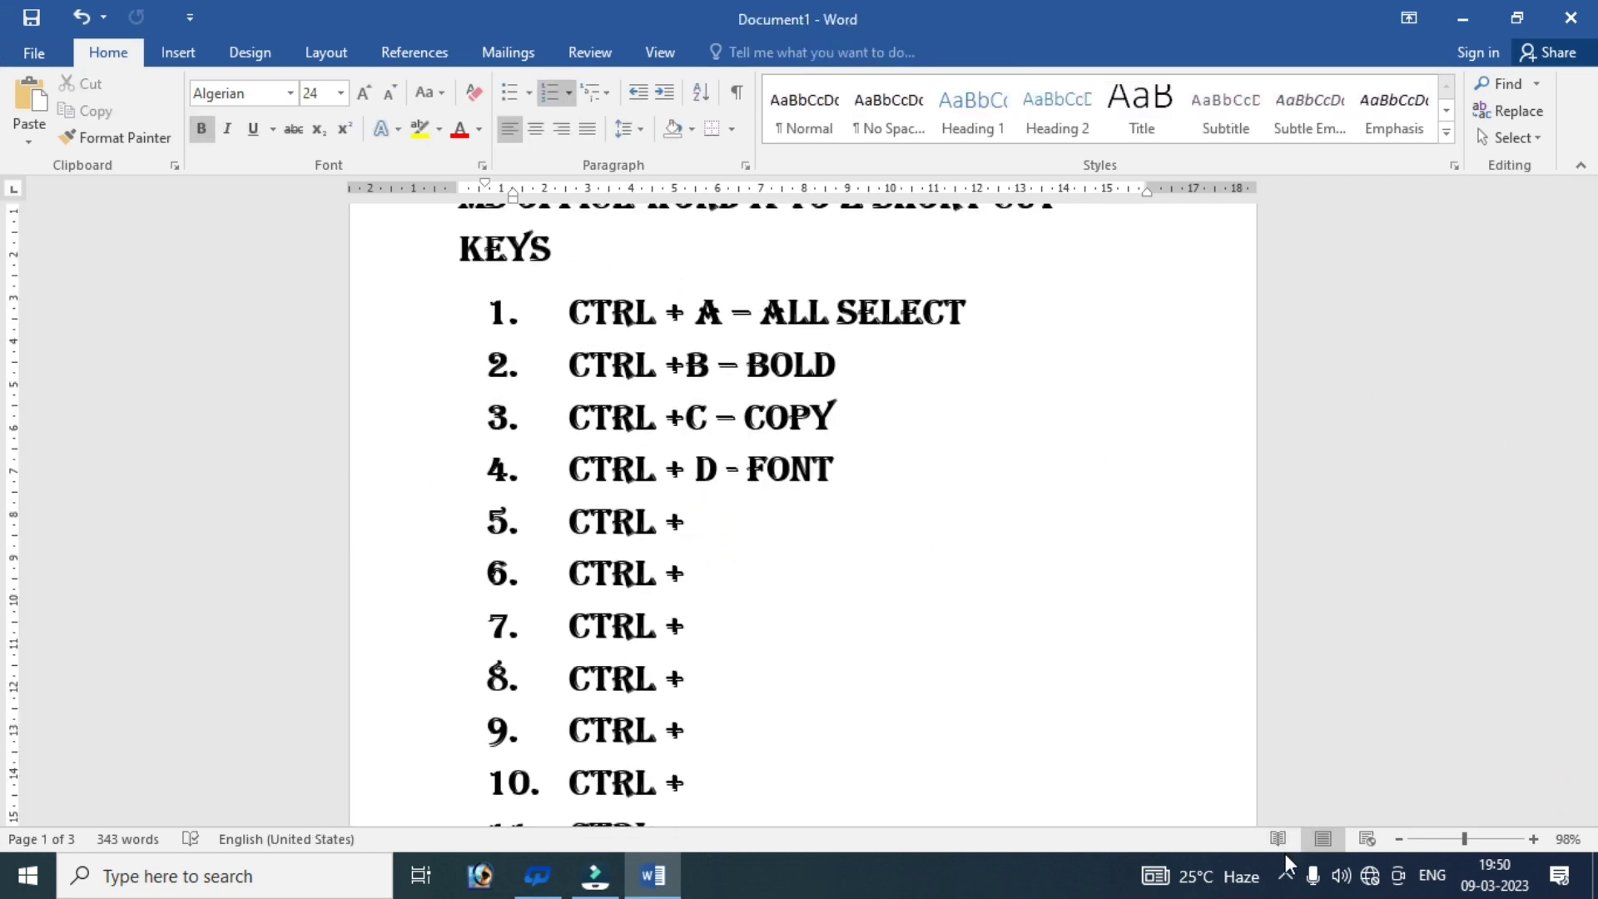
type("E ")
type("- ")
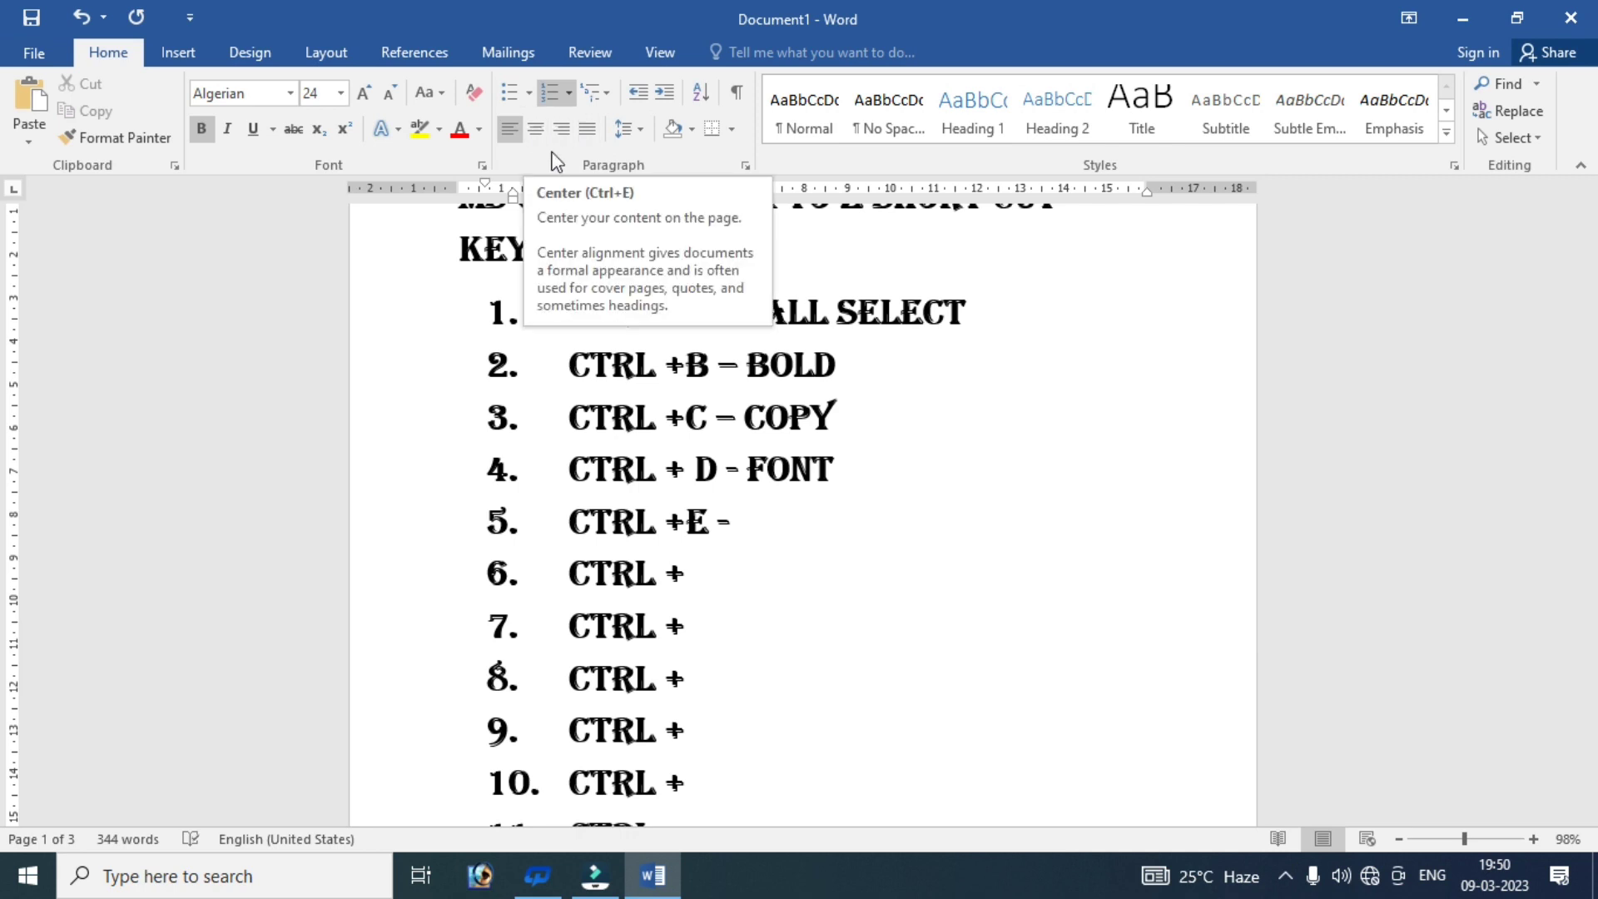
type("CE")
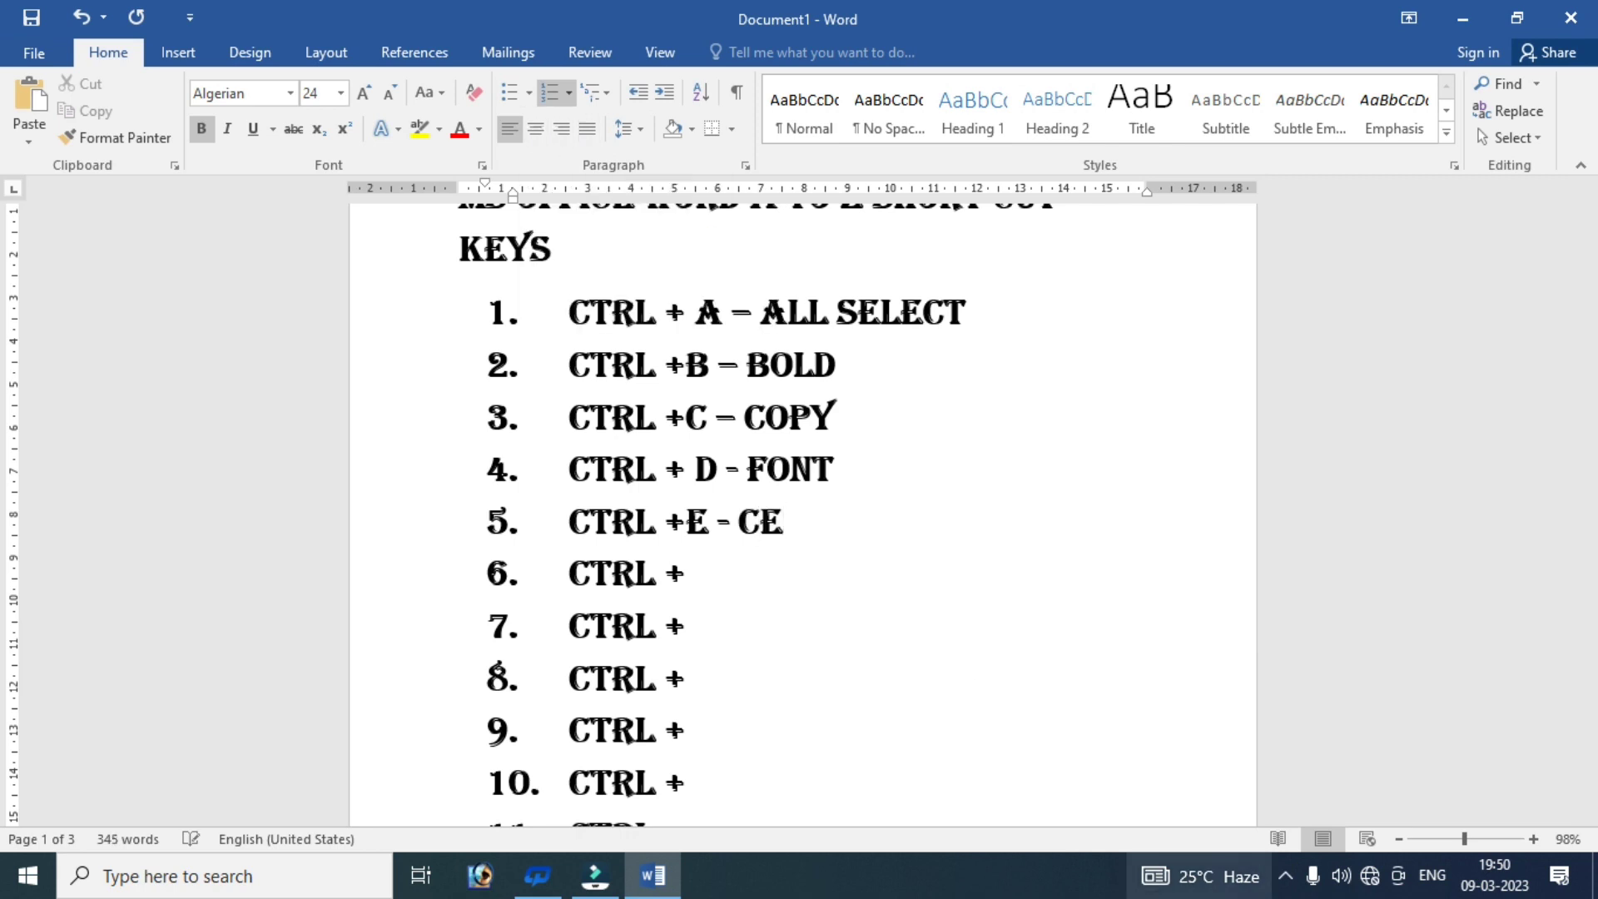
type("NTER")
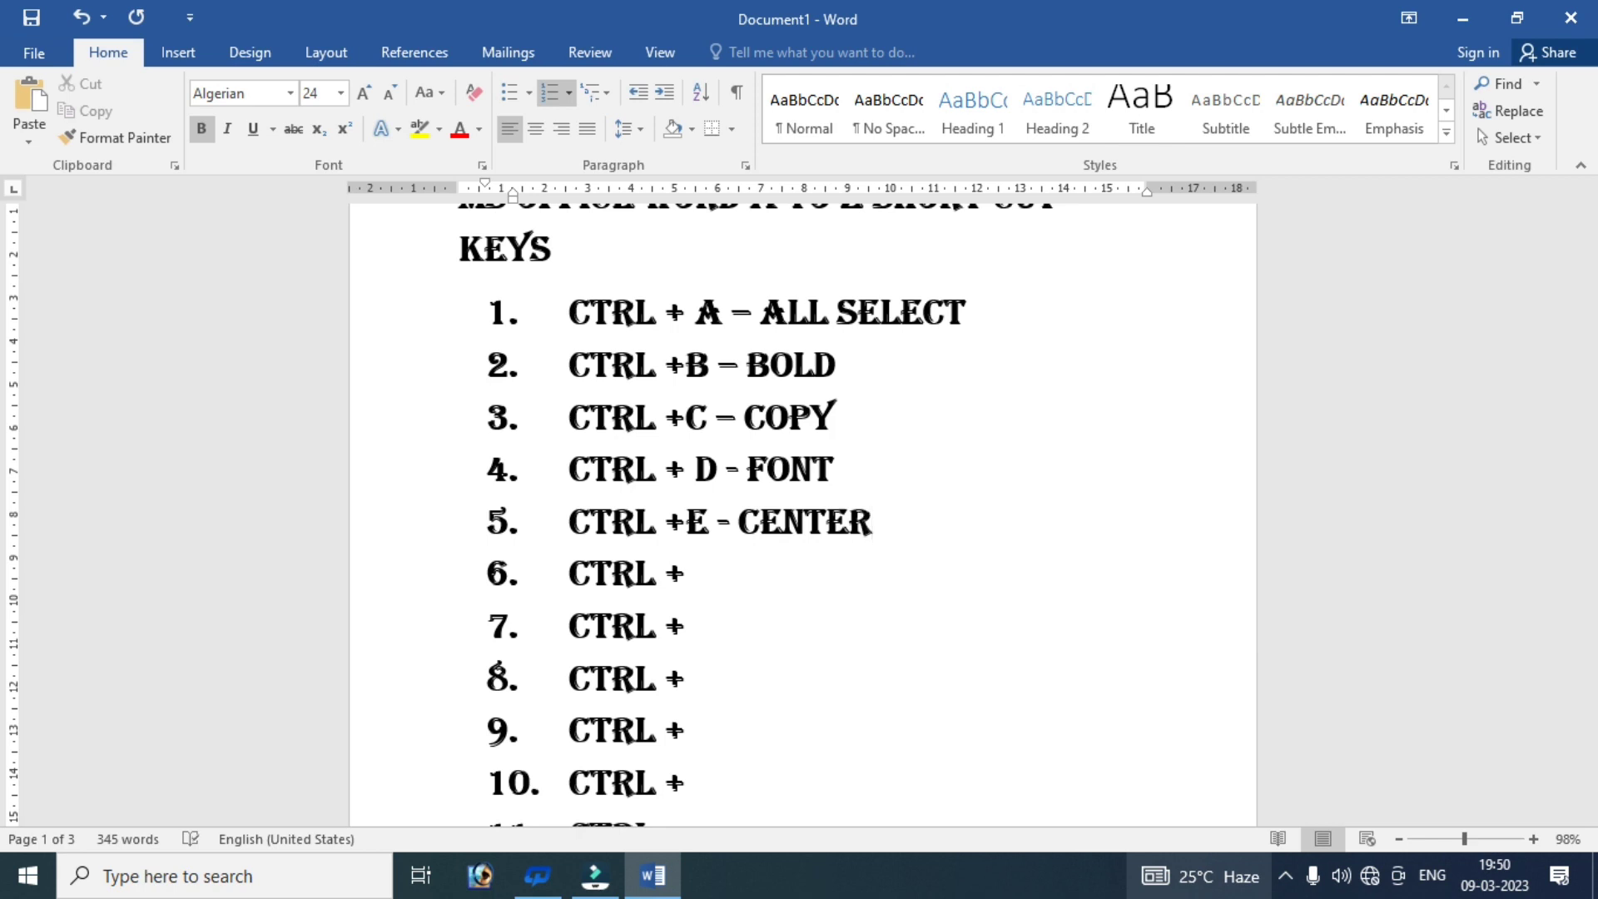
mouse_move(1587, 287)
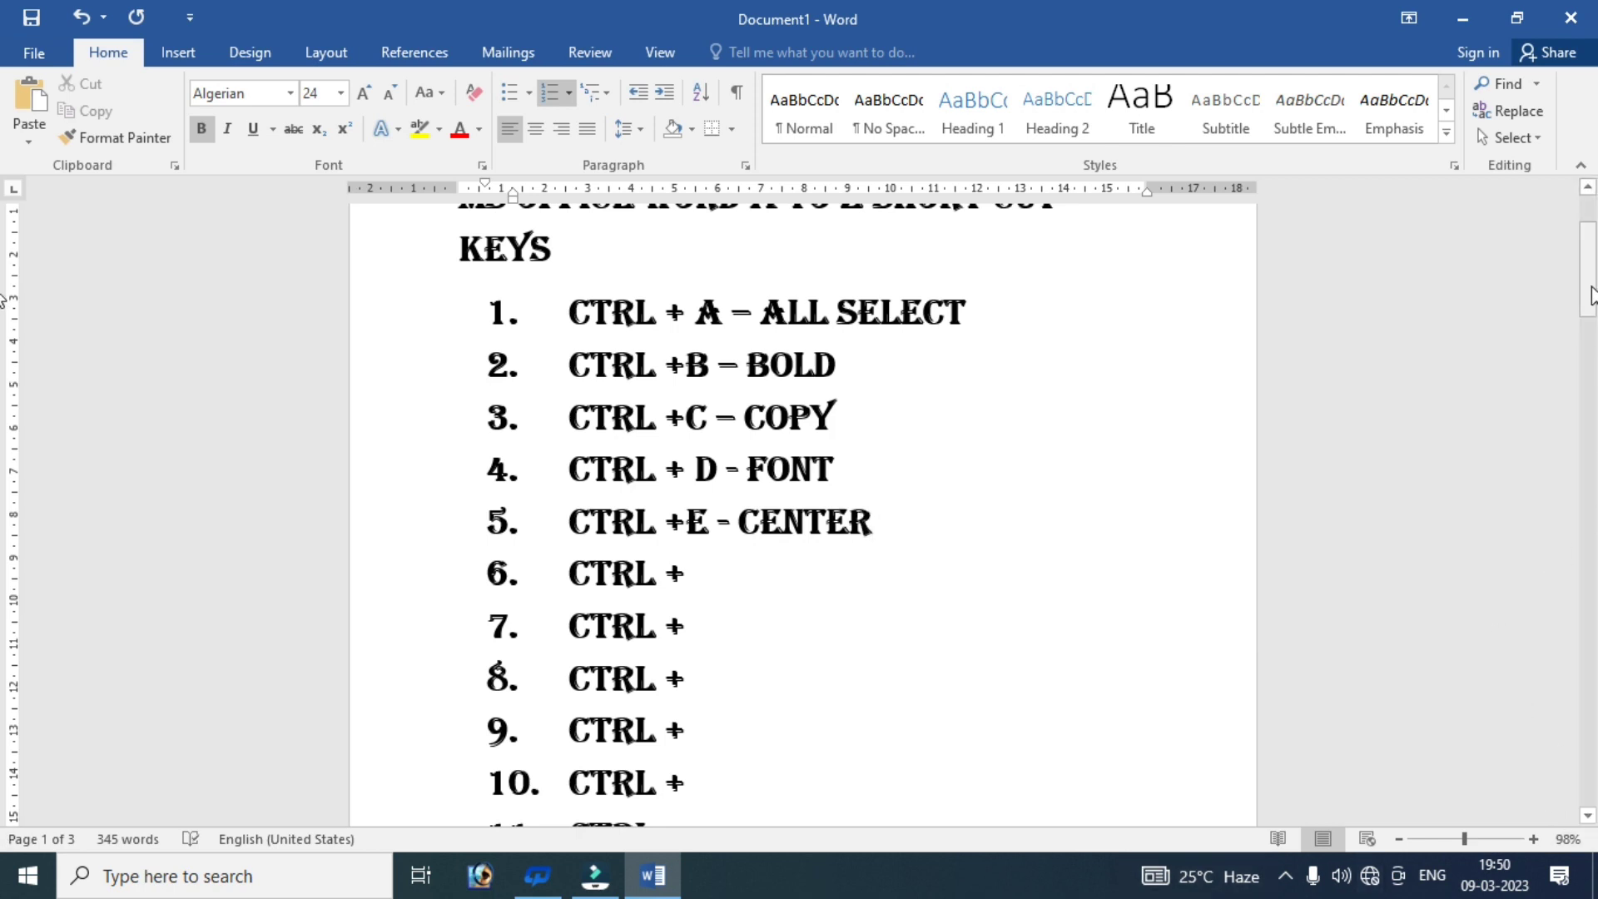
left_click_drag(1589, 295, 1590, 270)
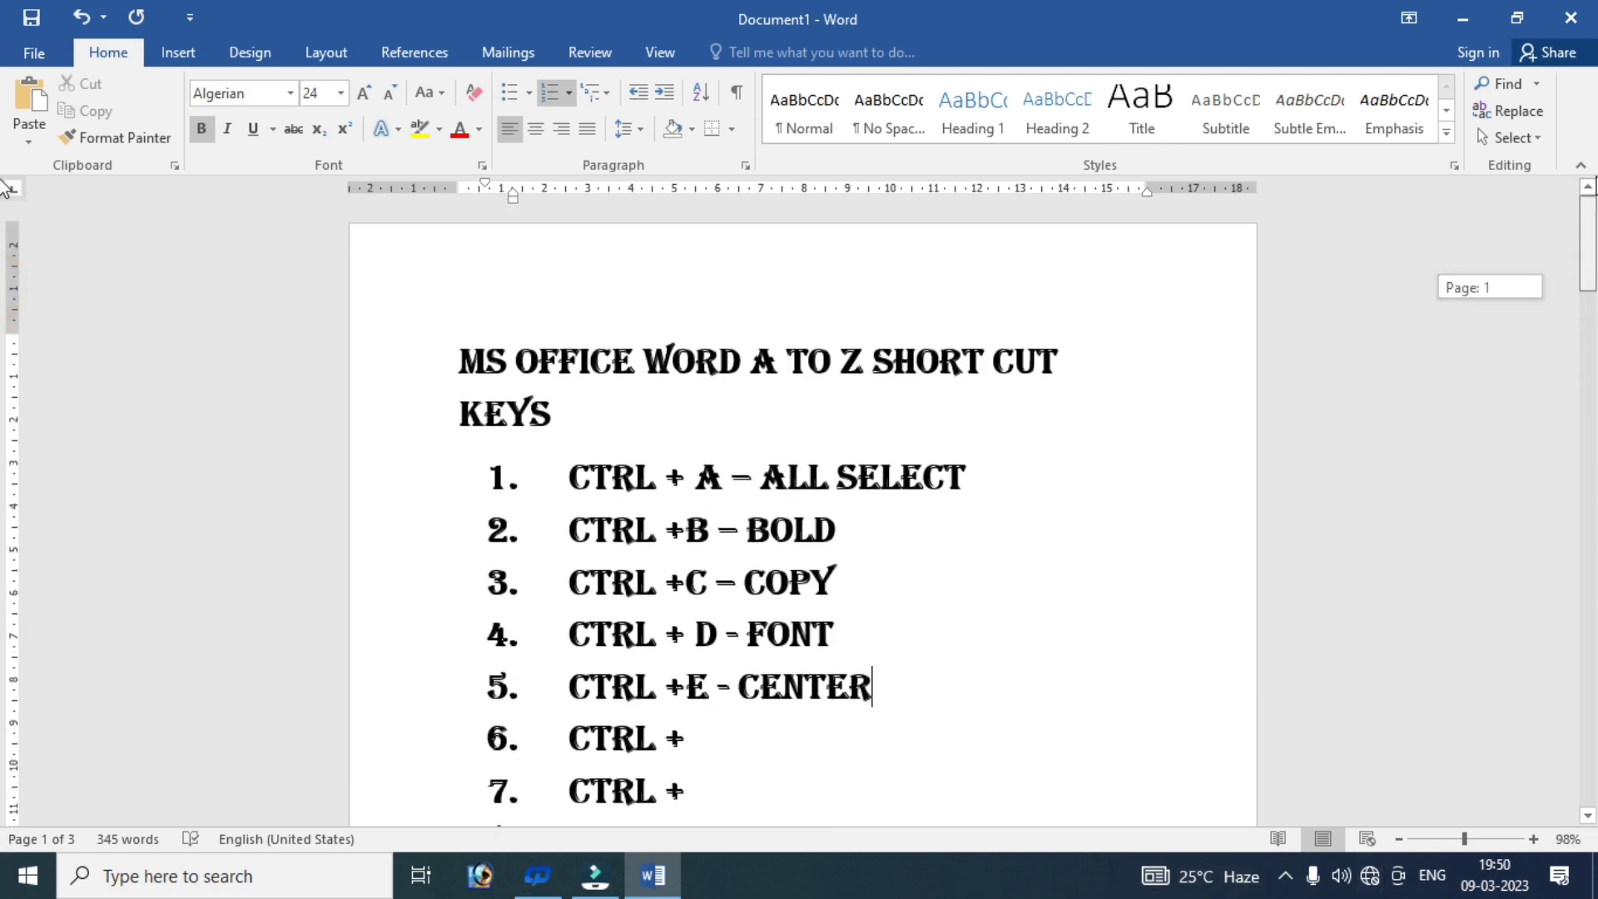
mouse_move(5, 187)
left_mouse_down()
mouse_move(1586, 682)
mouse_move(1585, 703)
left_mouse_up()
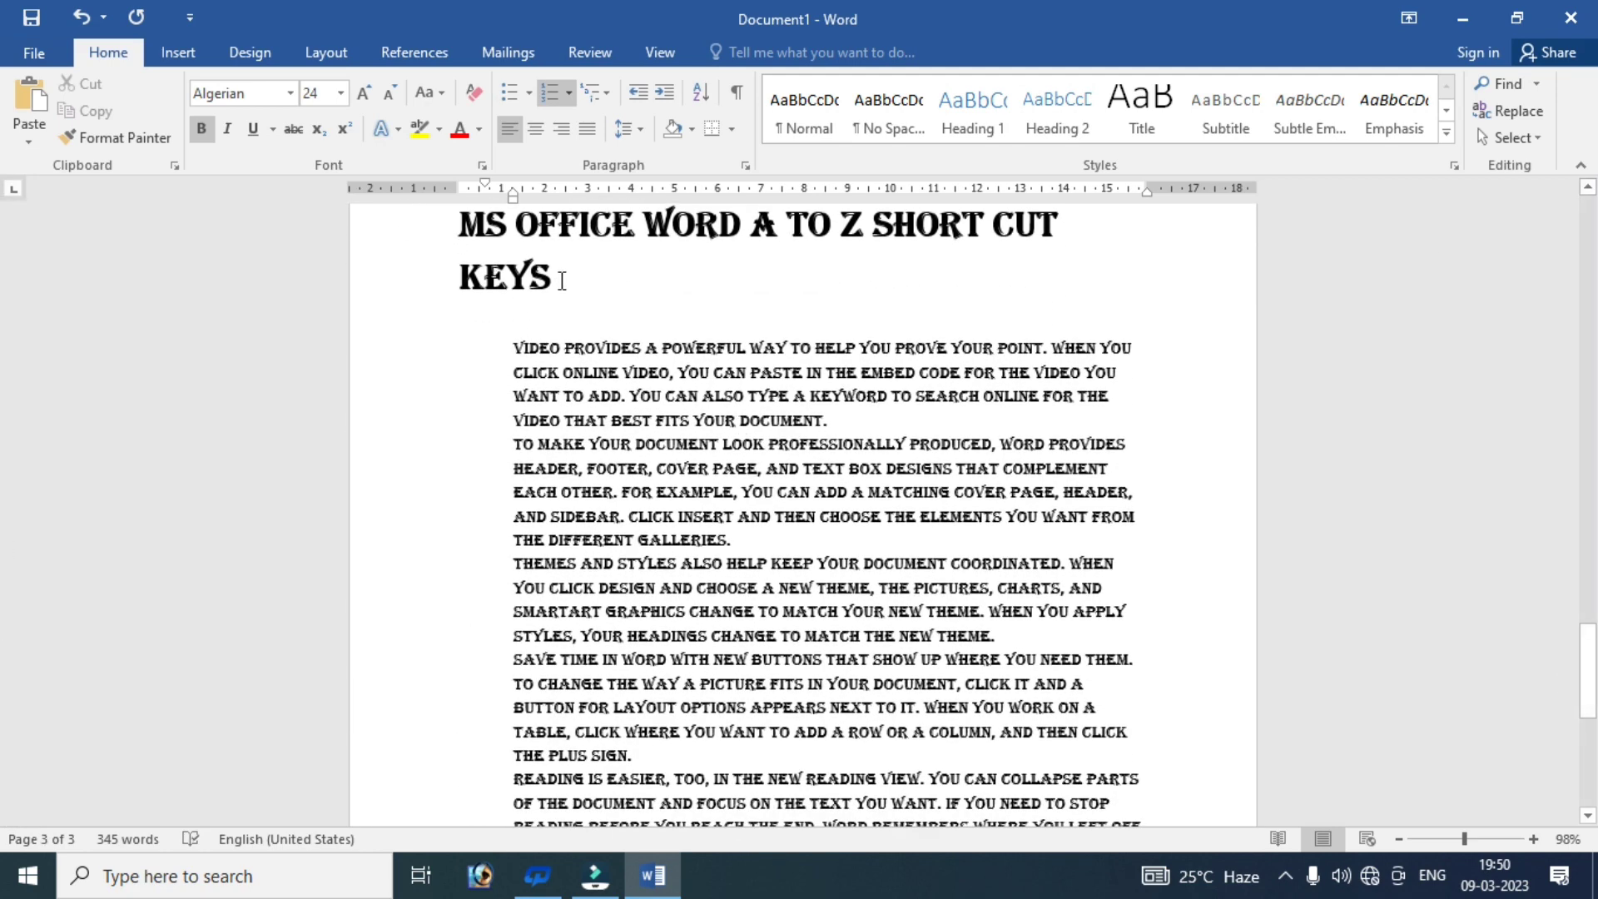
- Try centre, left and right alignment on the page 3 heading, ending centred
left_click_drag(561, 278, 458, 278)
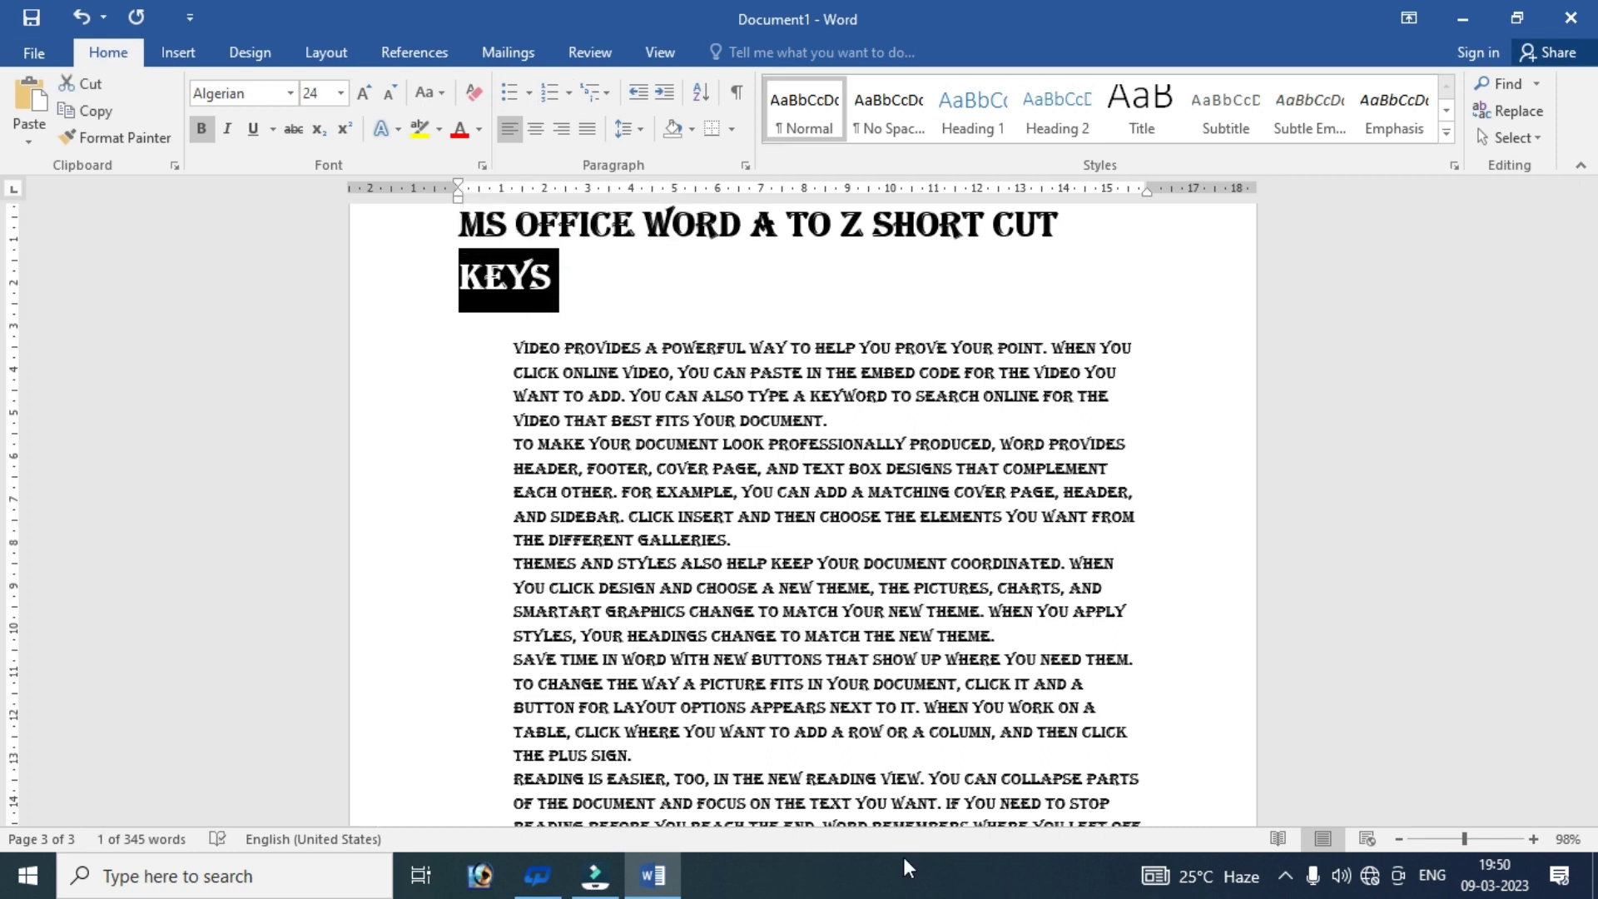
key("ctrl+e")
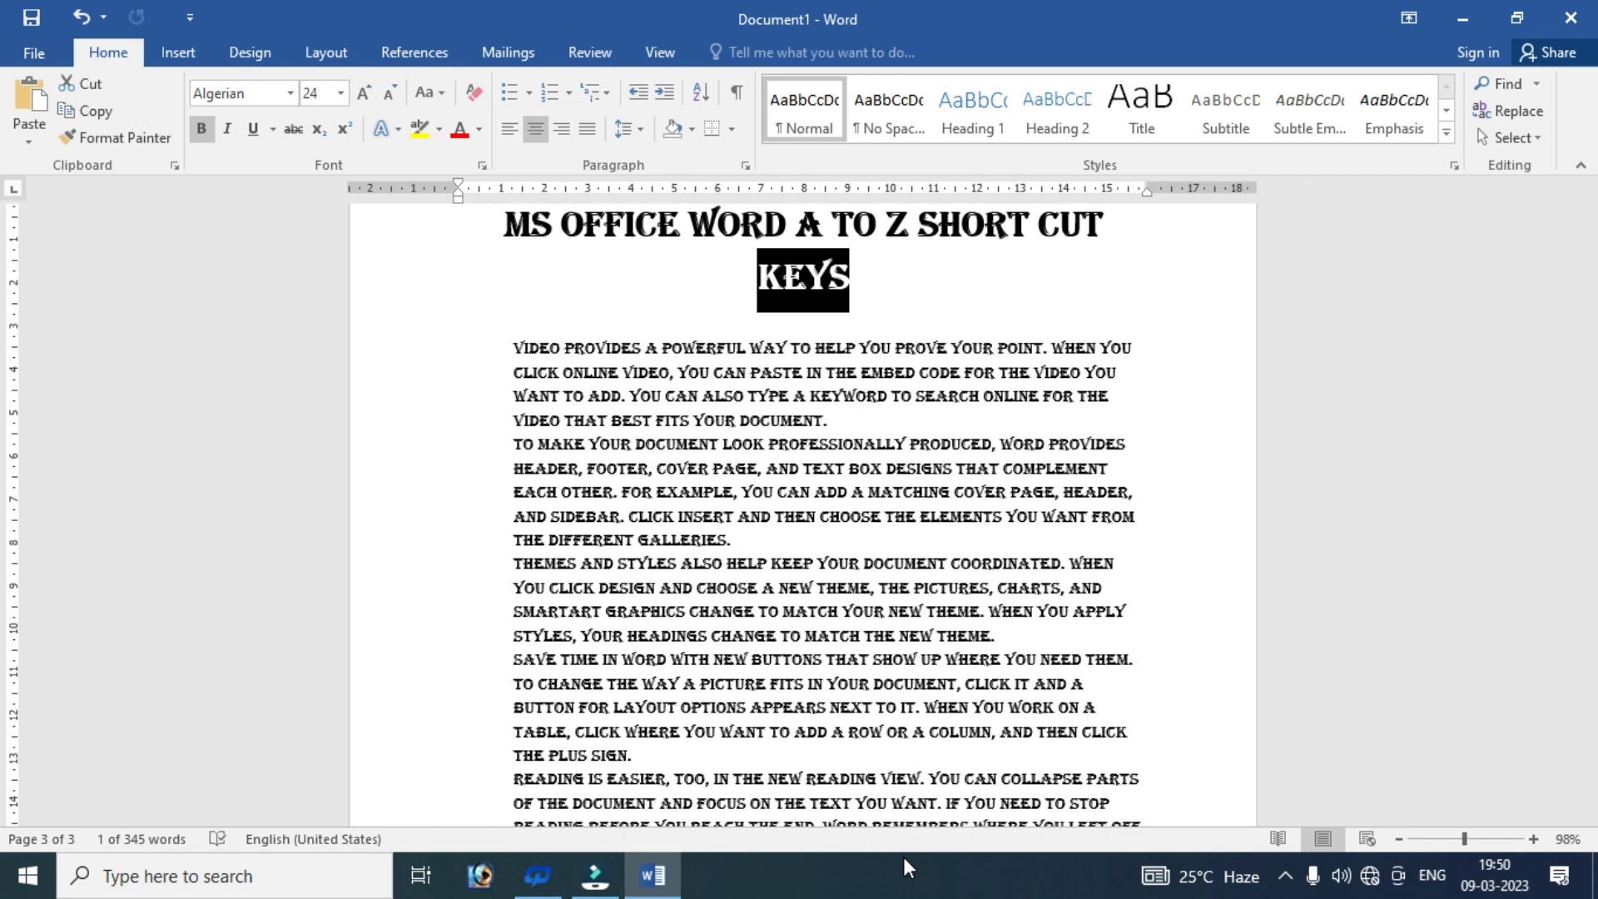
key("ctrl+l")
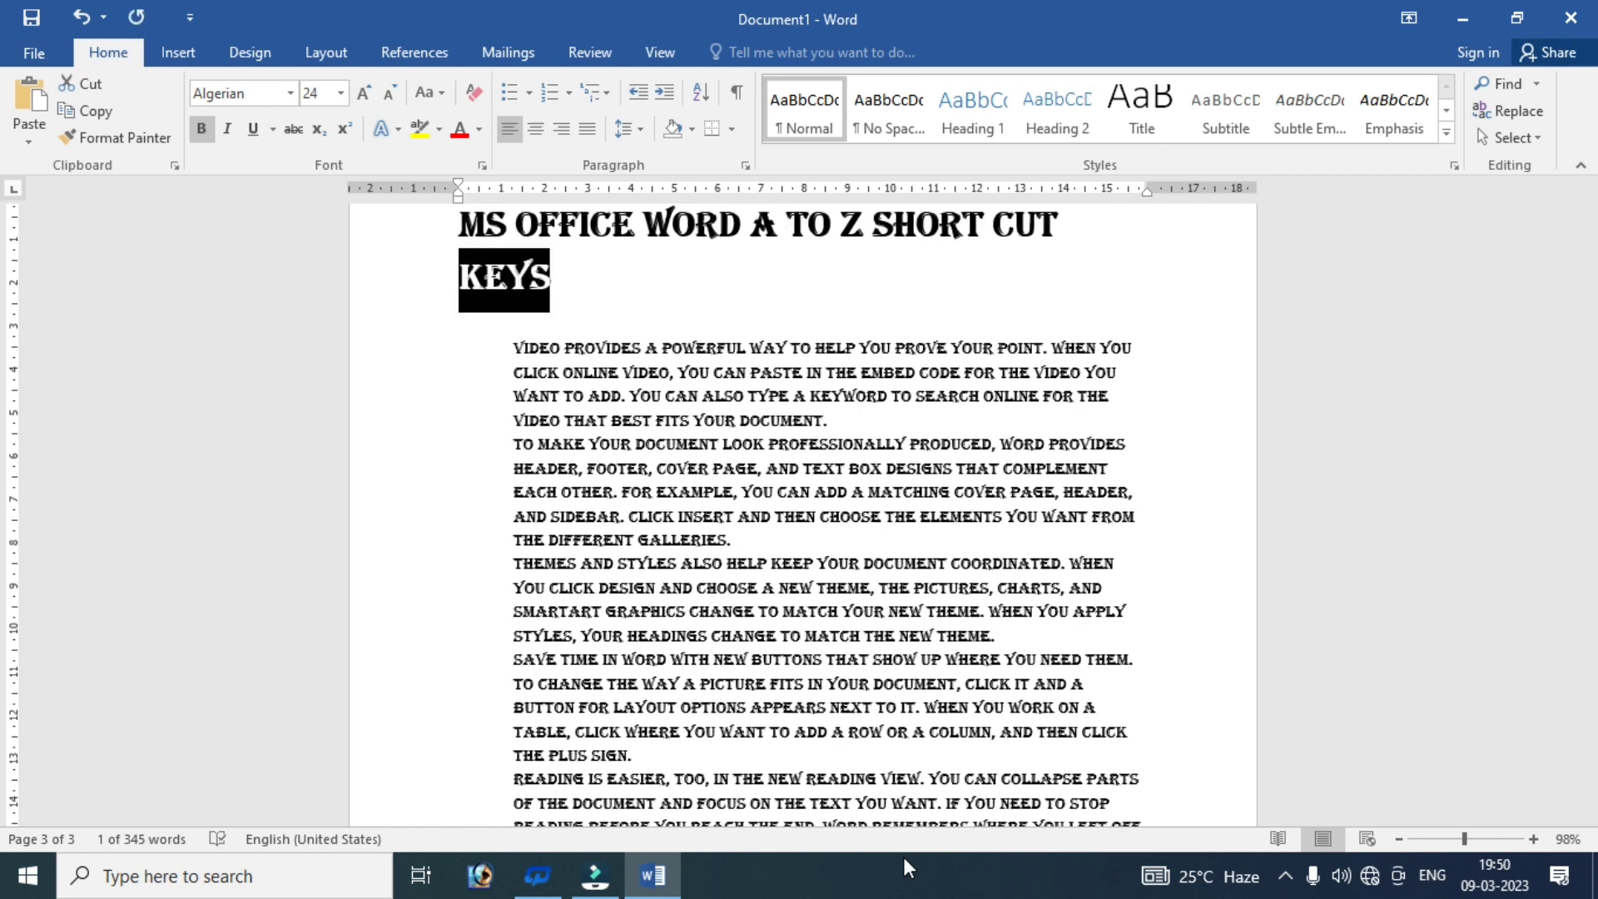
key("ctrl+r")
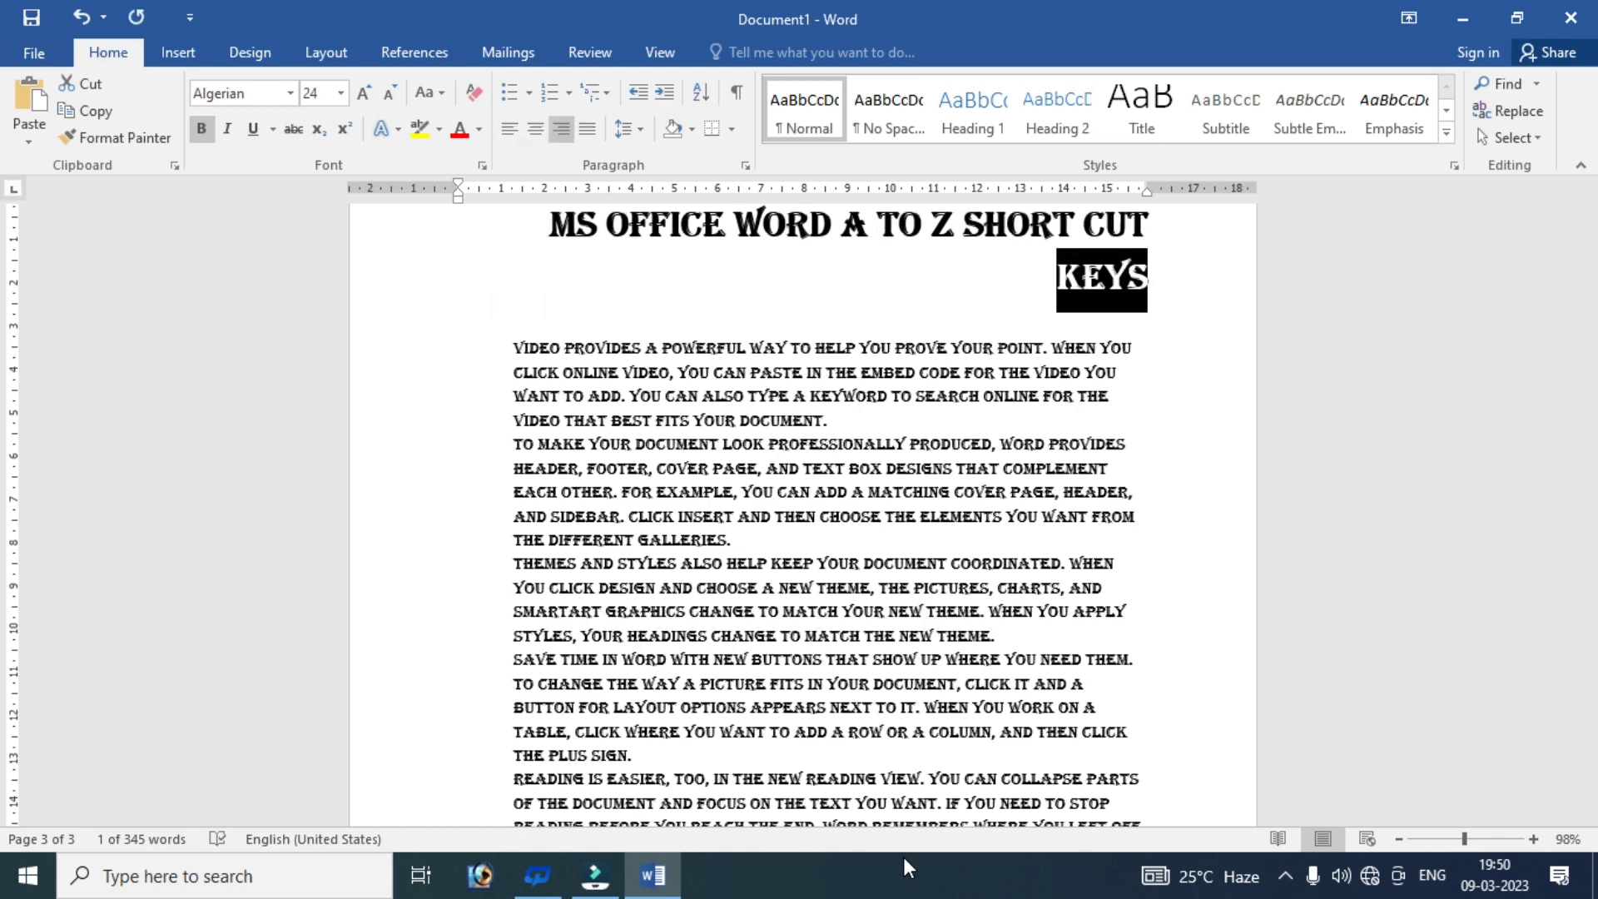
key("ctrl+l")
key("ctrl+e")
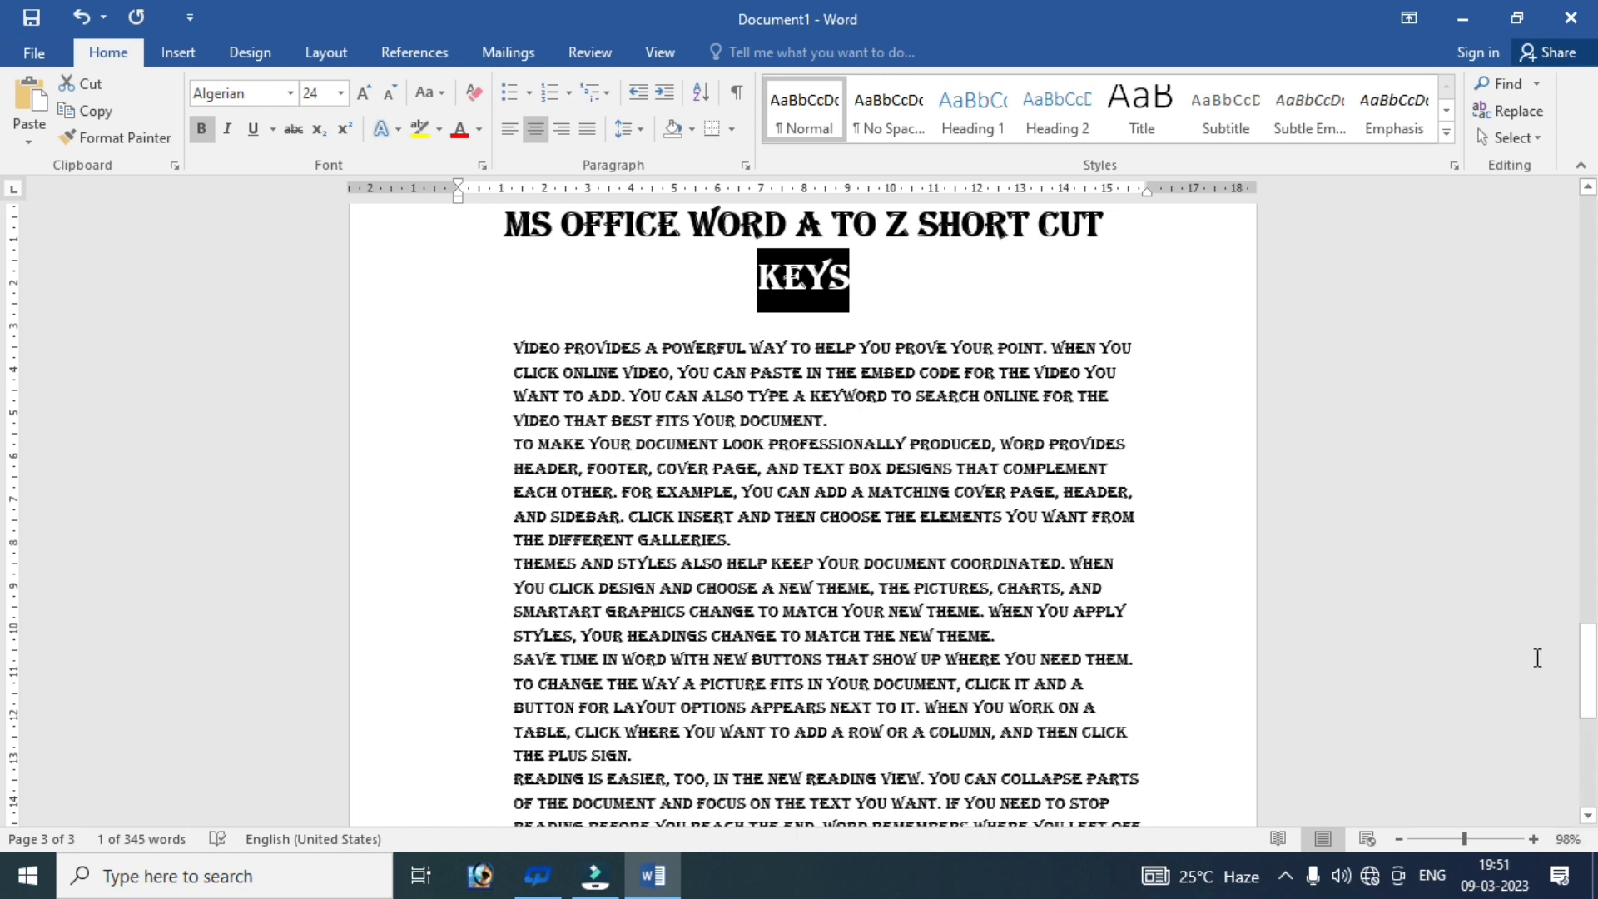
mouse_move(1587, 678)
left_mouse_down()
mouse_move(4, 517)
mouse_move(4, 279)
left_mouse_up()
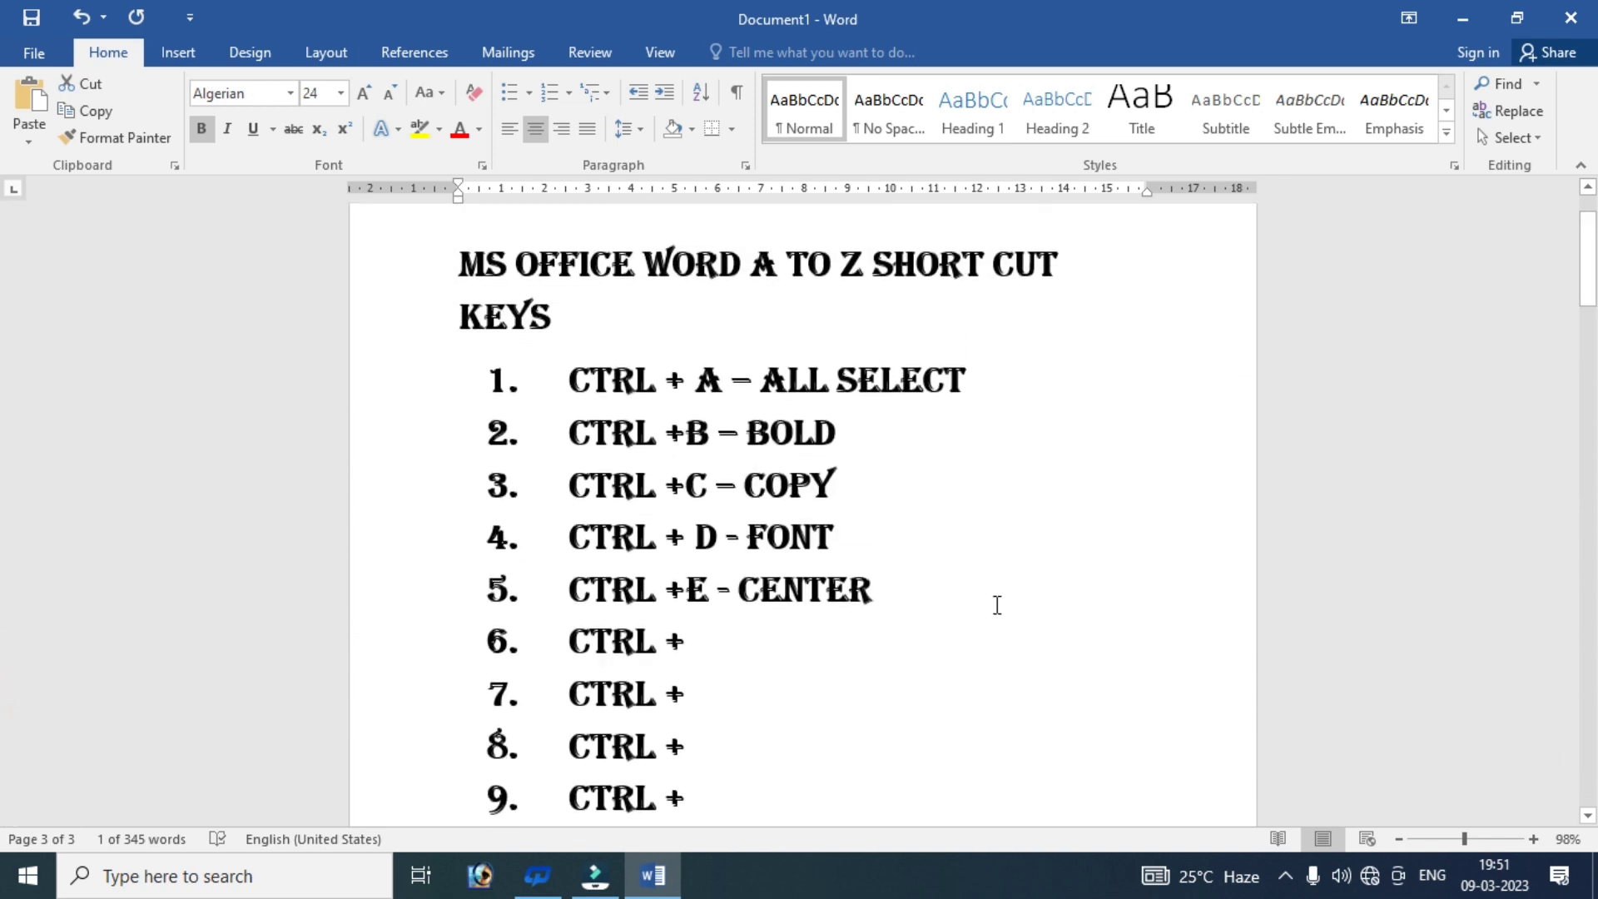
- Type 'F- FIND' after CTRL + in item 6
left_click(715, 641)
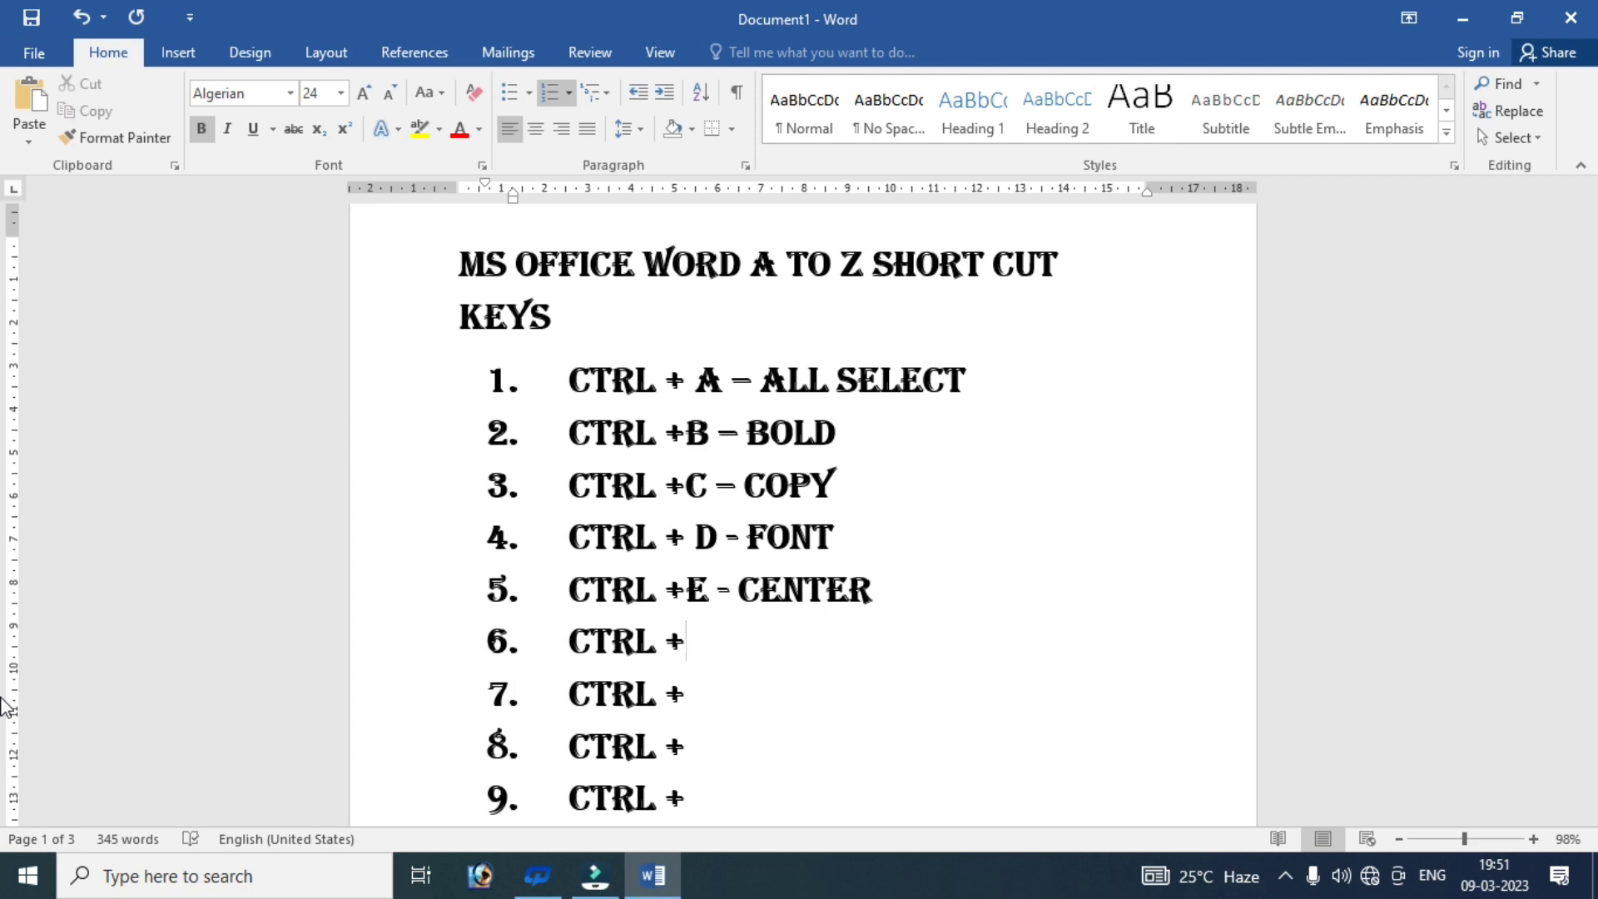
type("F")
type("- ")
type("F")
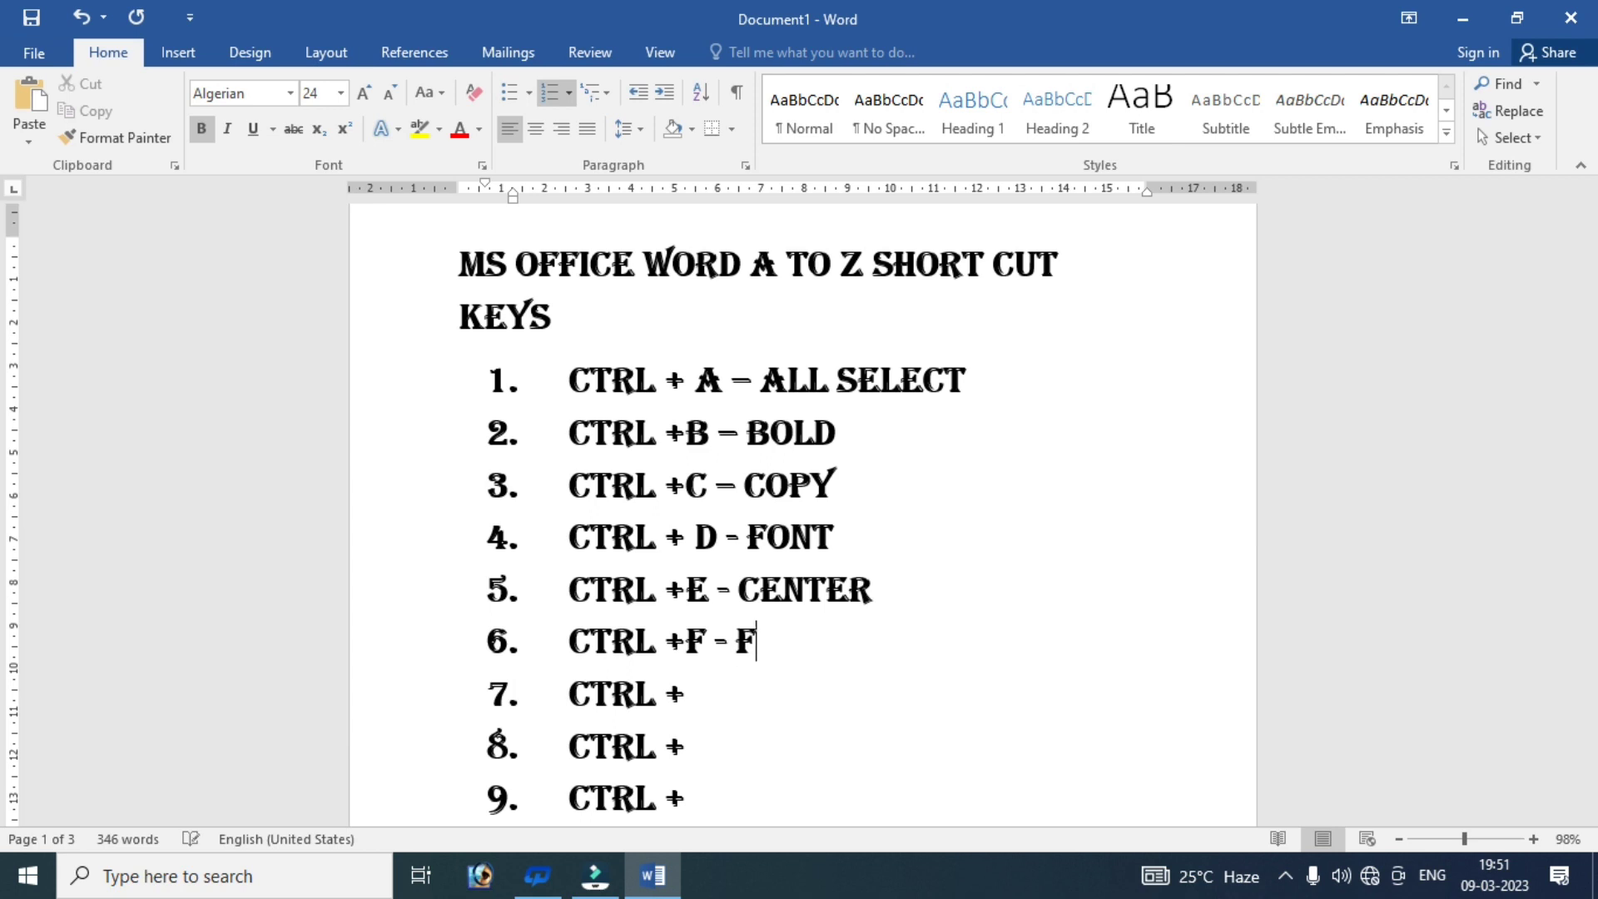
type("IND")
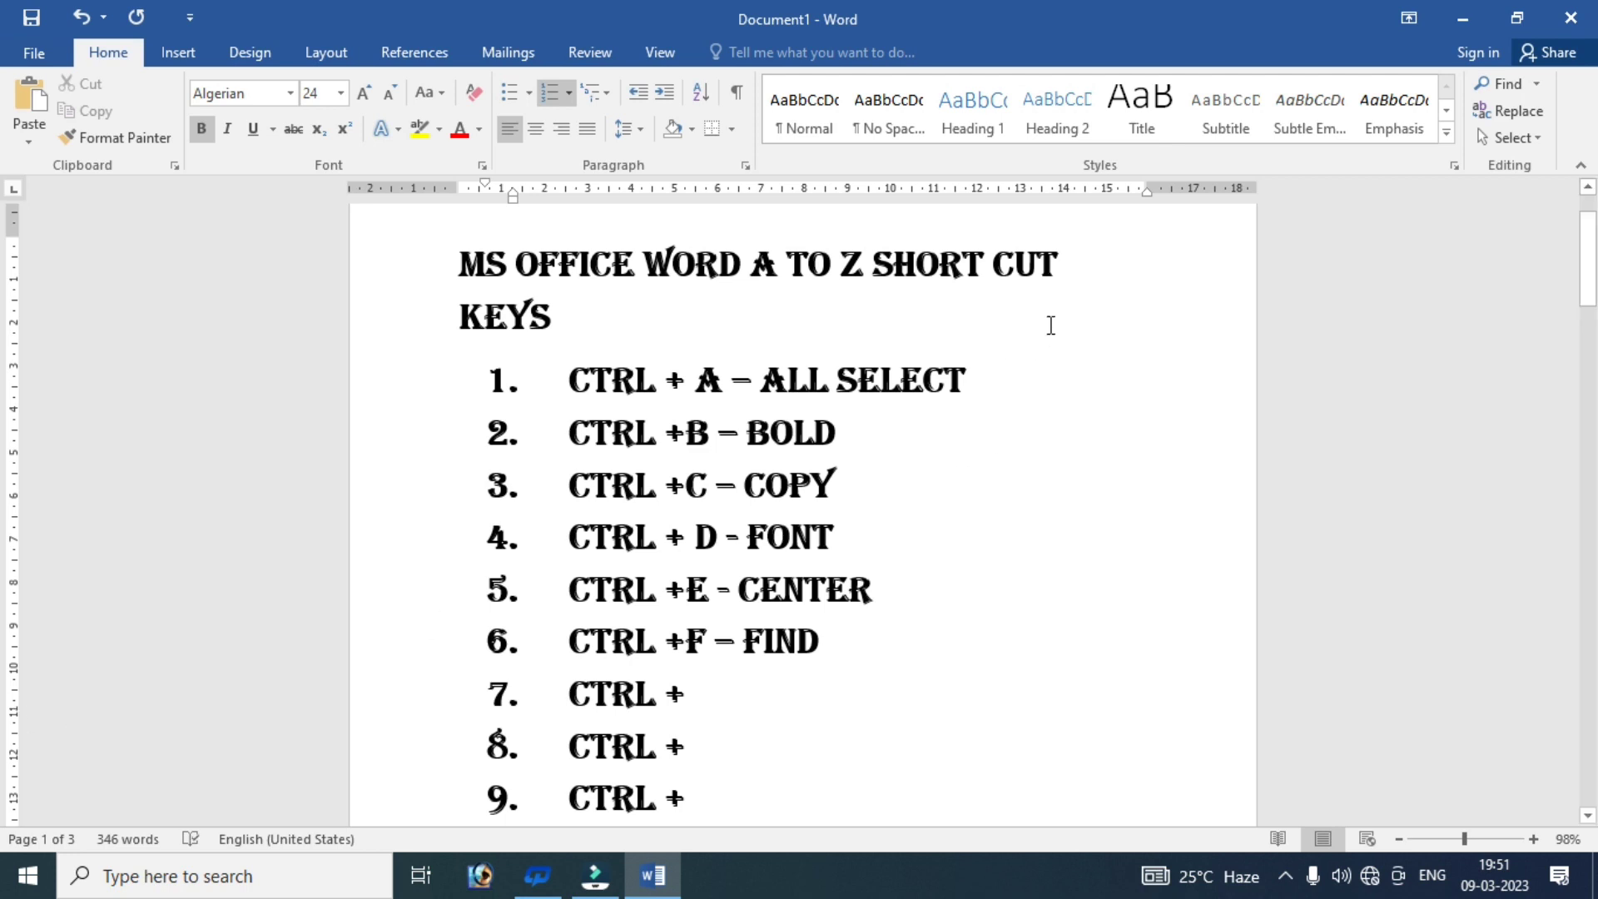
left_click_drag(1589, 258, 1557, 665)
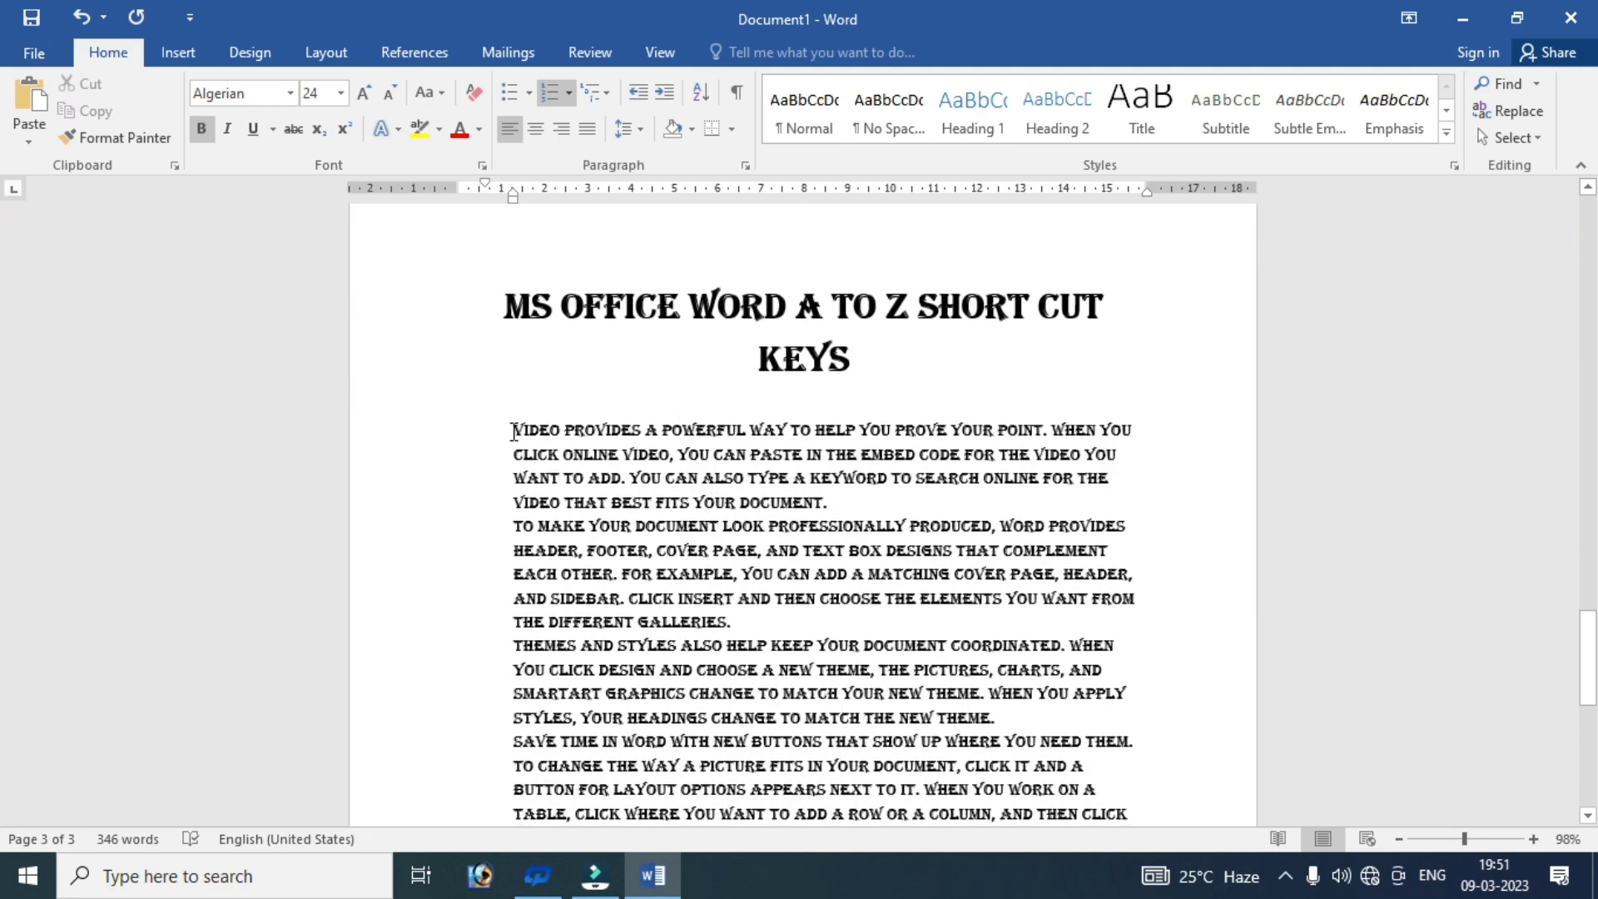
- Replace the page 3 filler text with two random paragraphs using =RAND(2,2)
mouse_move(511, 429)
left_mouse_down()
mouse_move(848, 888)
mouse_move(978, 344)
left_mouse_up()
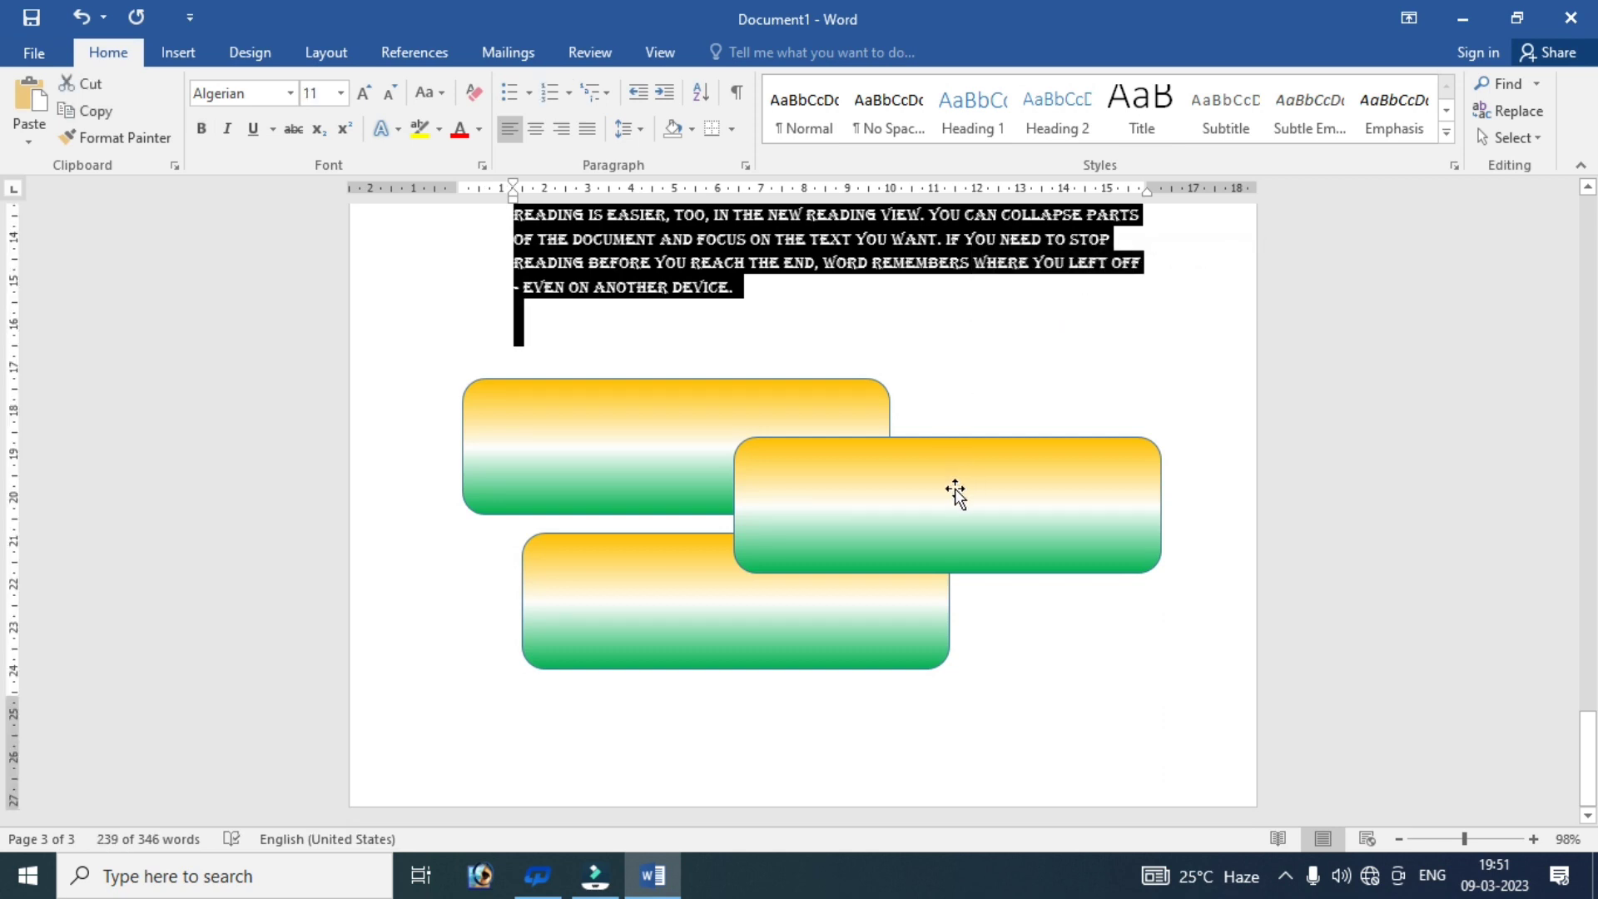
key("Delete")
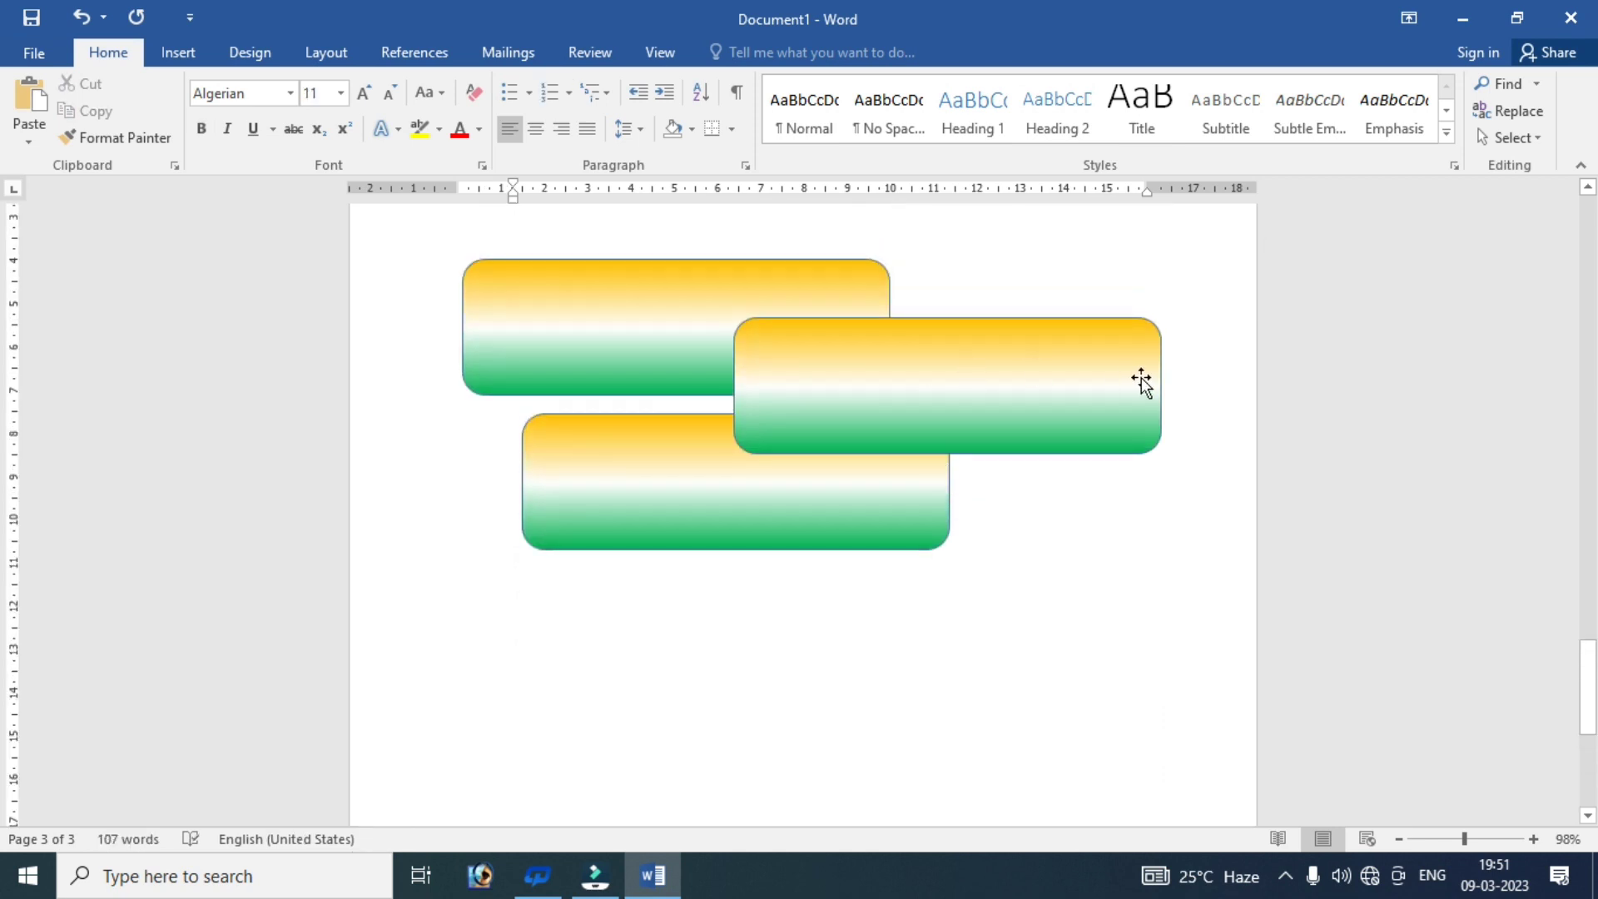
type("=")
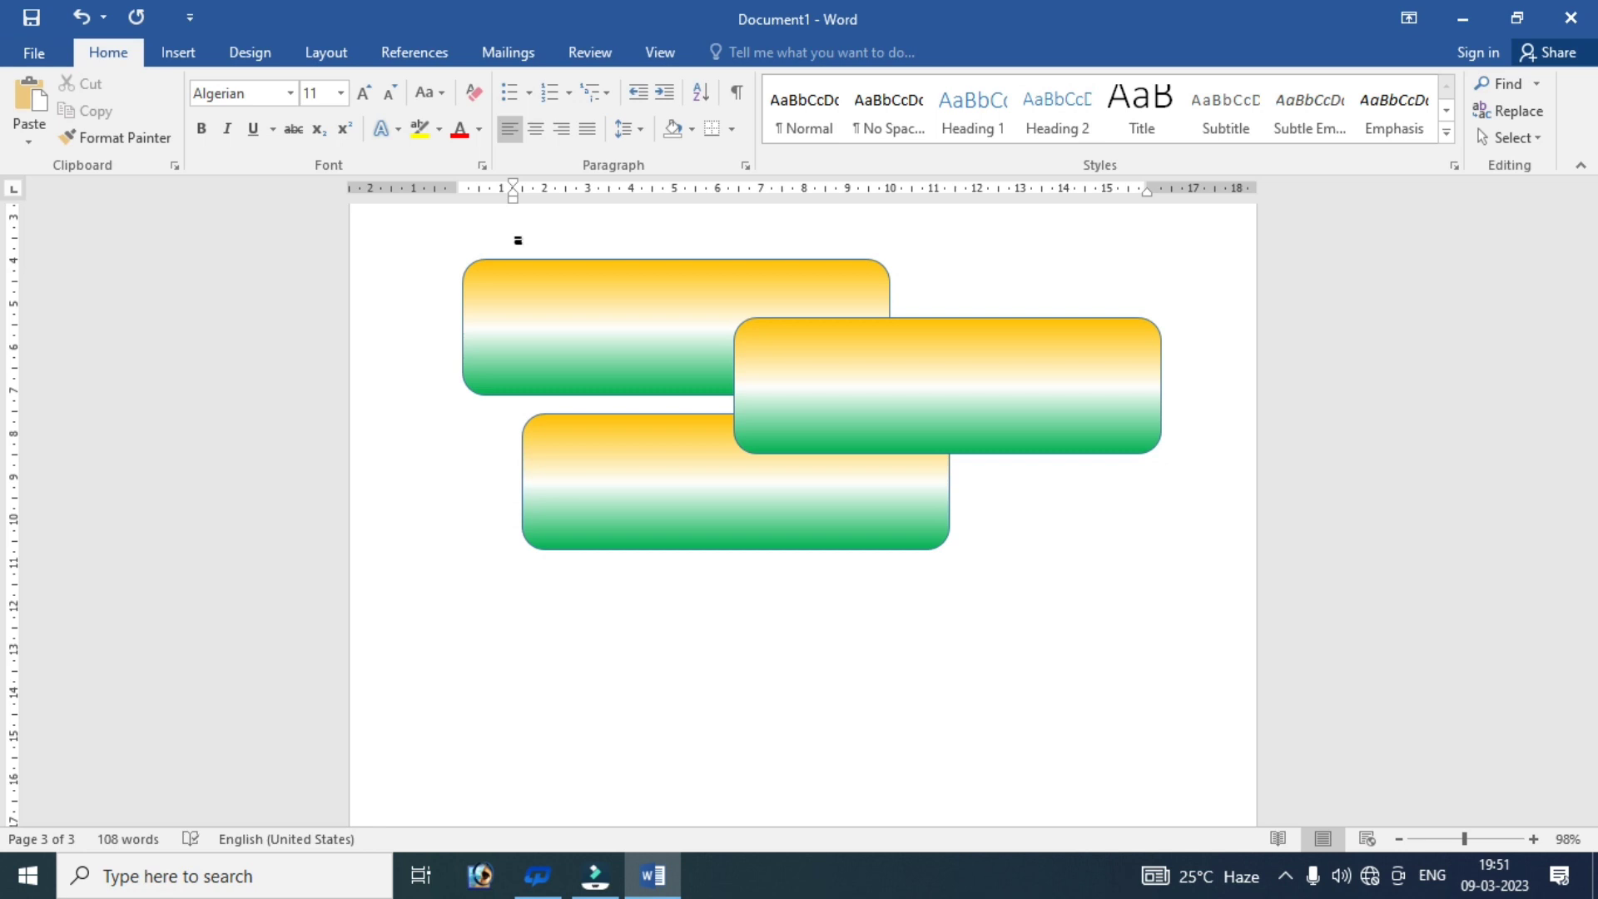
type("rn")
type("d")
type("(")
type("2,")
type("2)")
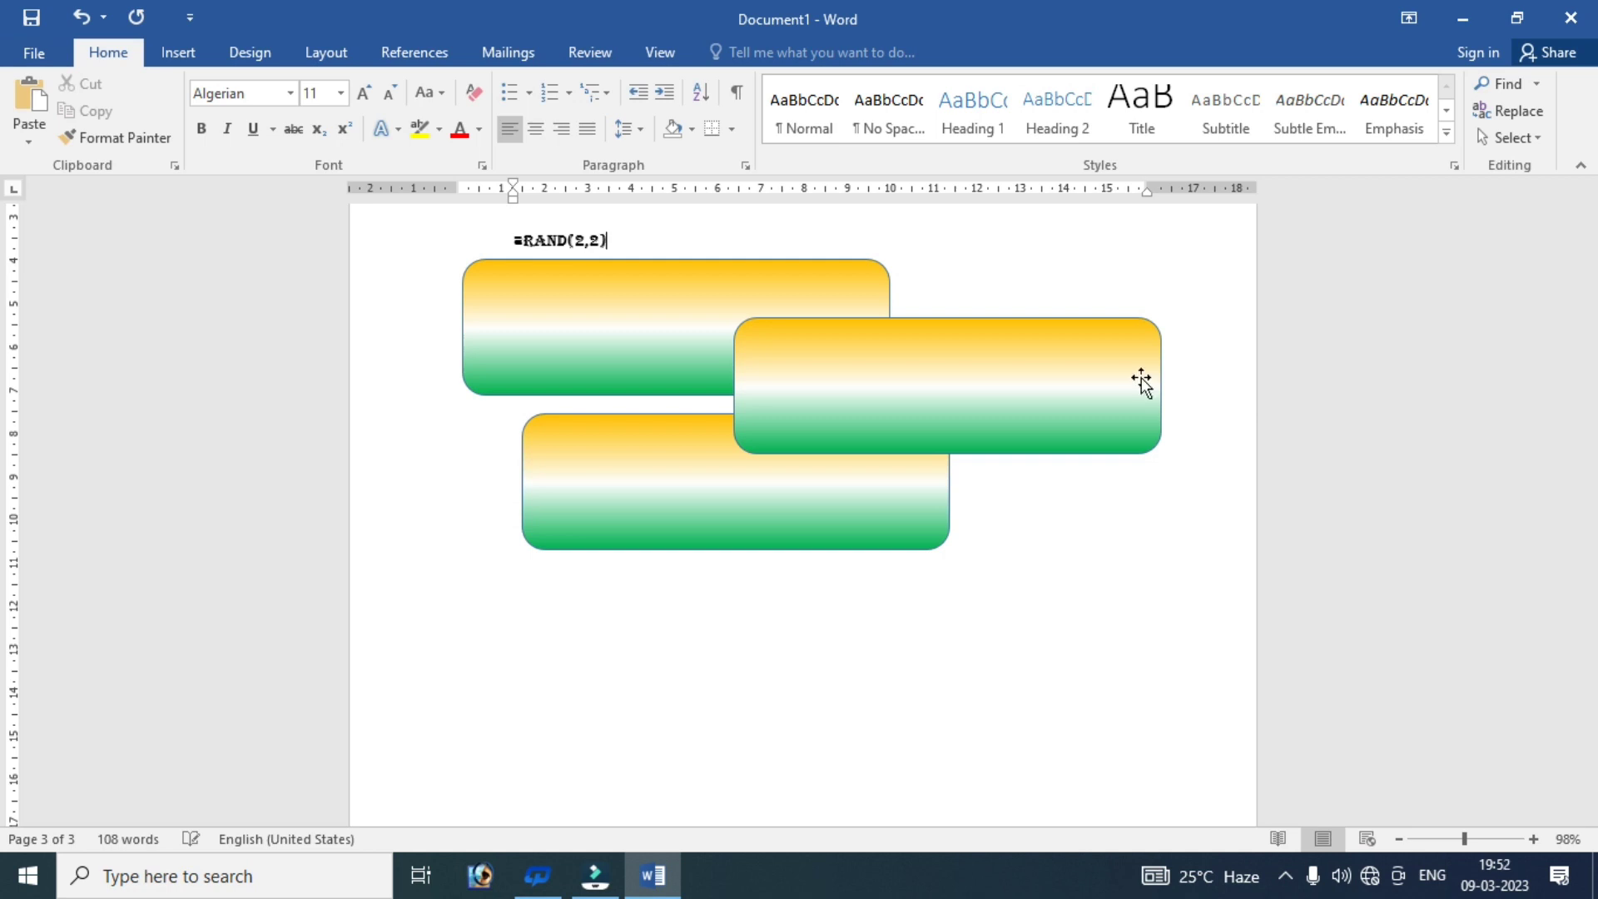
key("Return")
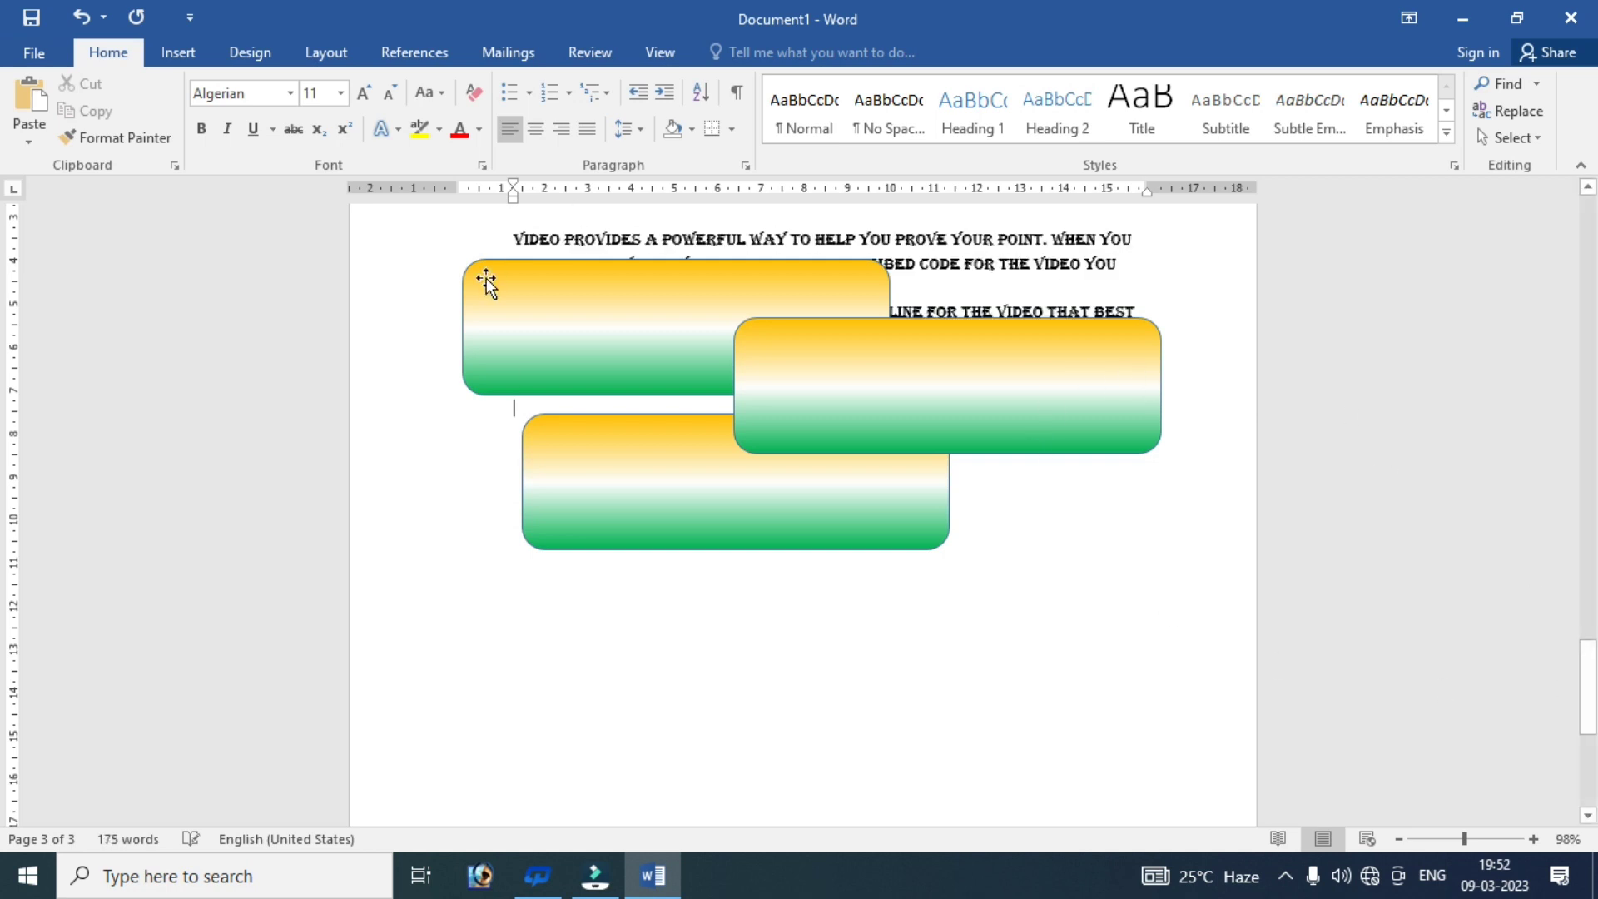
- Move the three gradient shapes lower on the page and put the cursor back in the text
left_click_drag(597, 353, 504, 724)
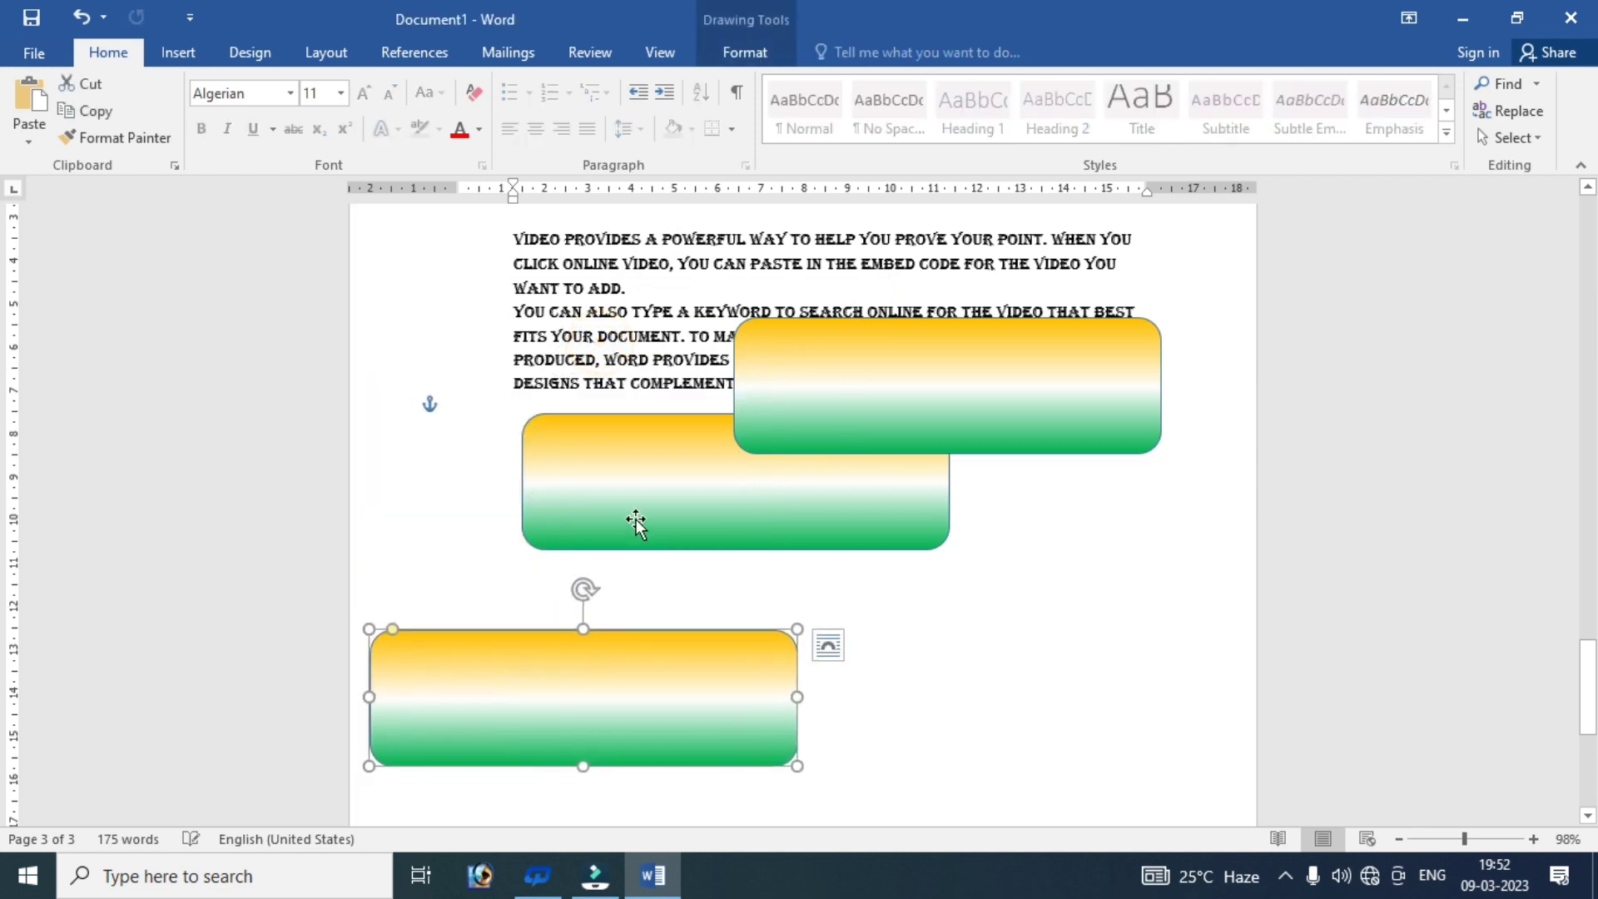
left_click_drag(636, 523, 644, 595)
left_click_drag(835, 394, 989, 731)
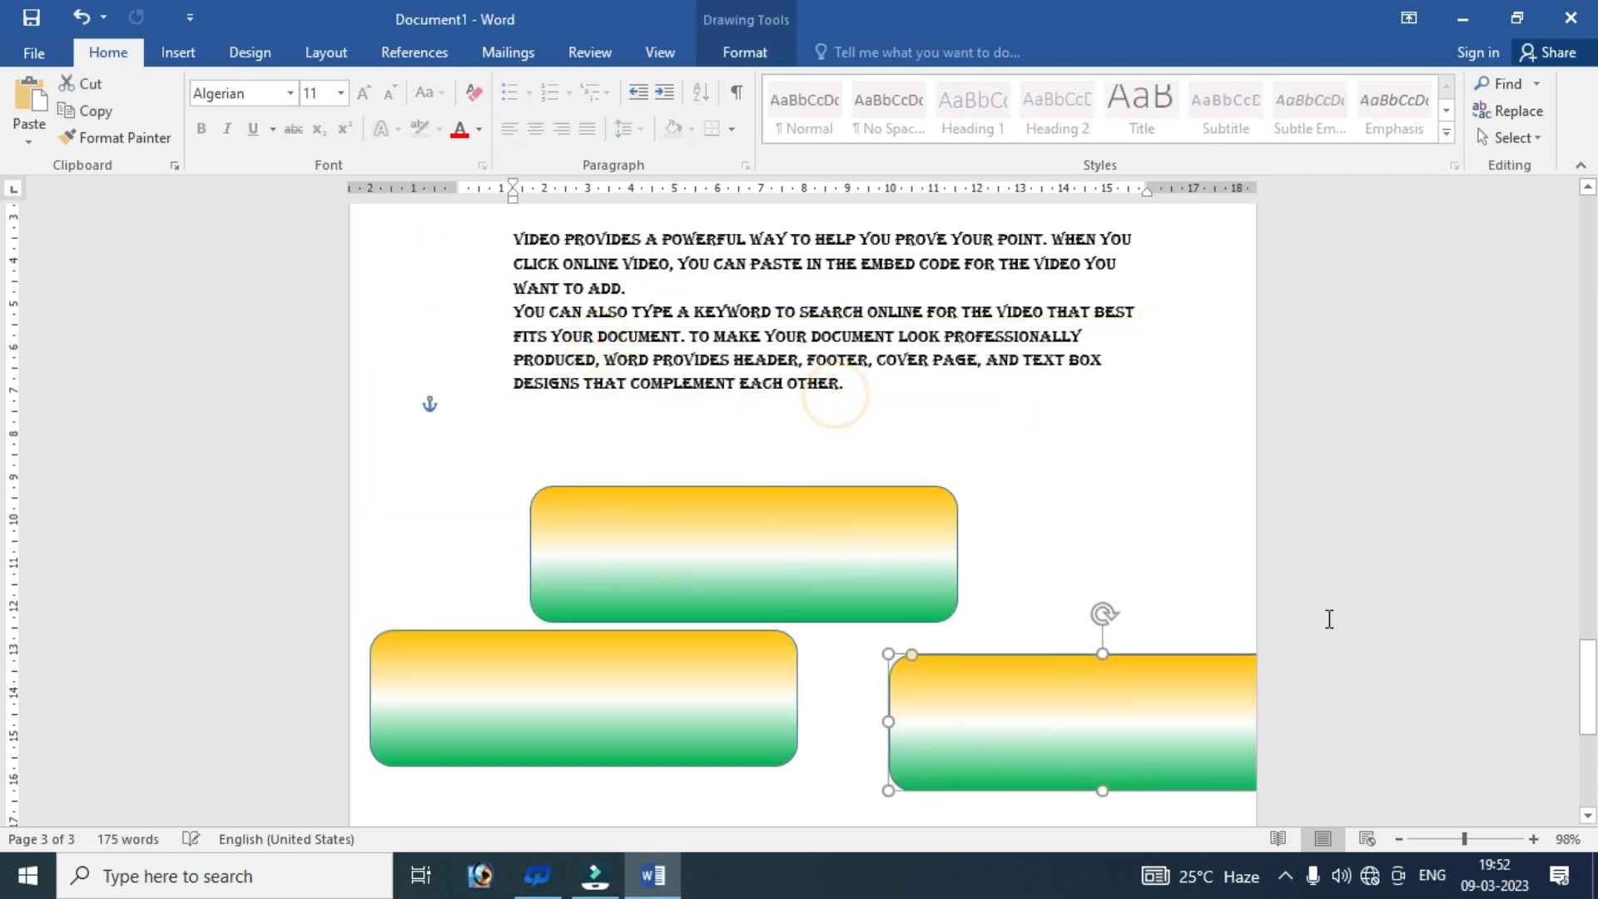
left_click_drag(1589, 690, 1591, 635)
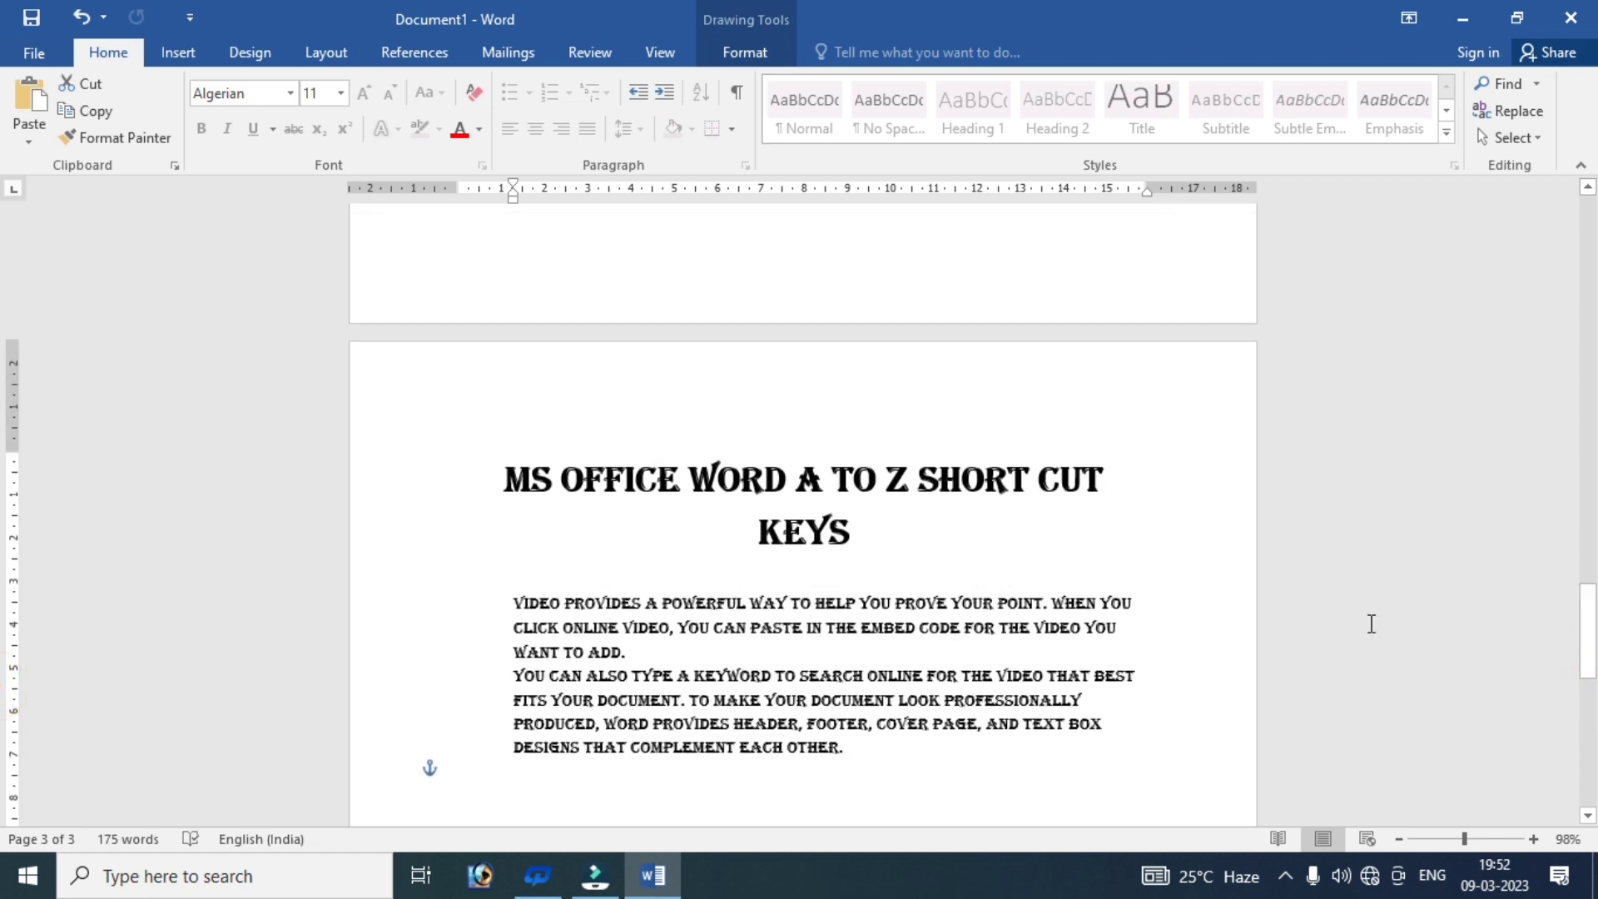
left_click(630, 649)
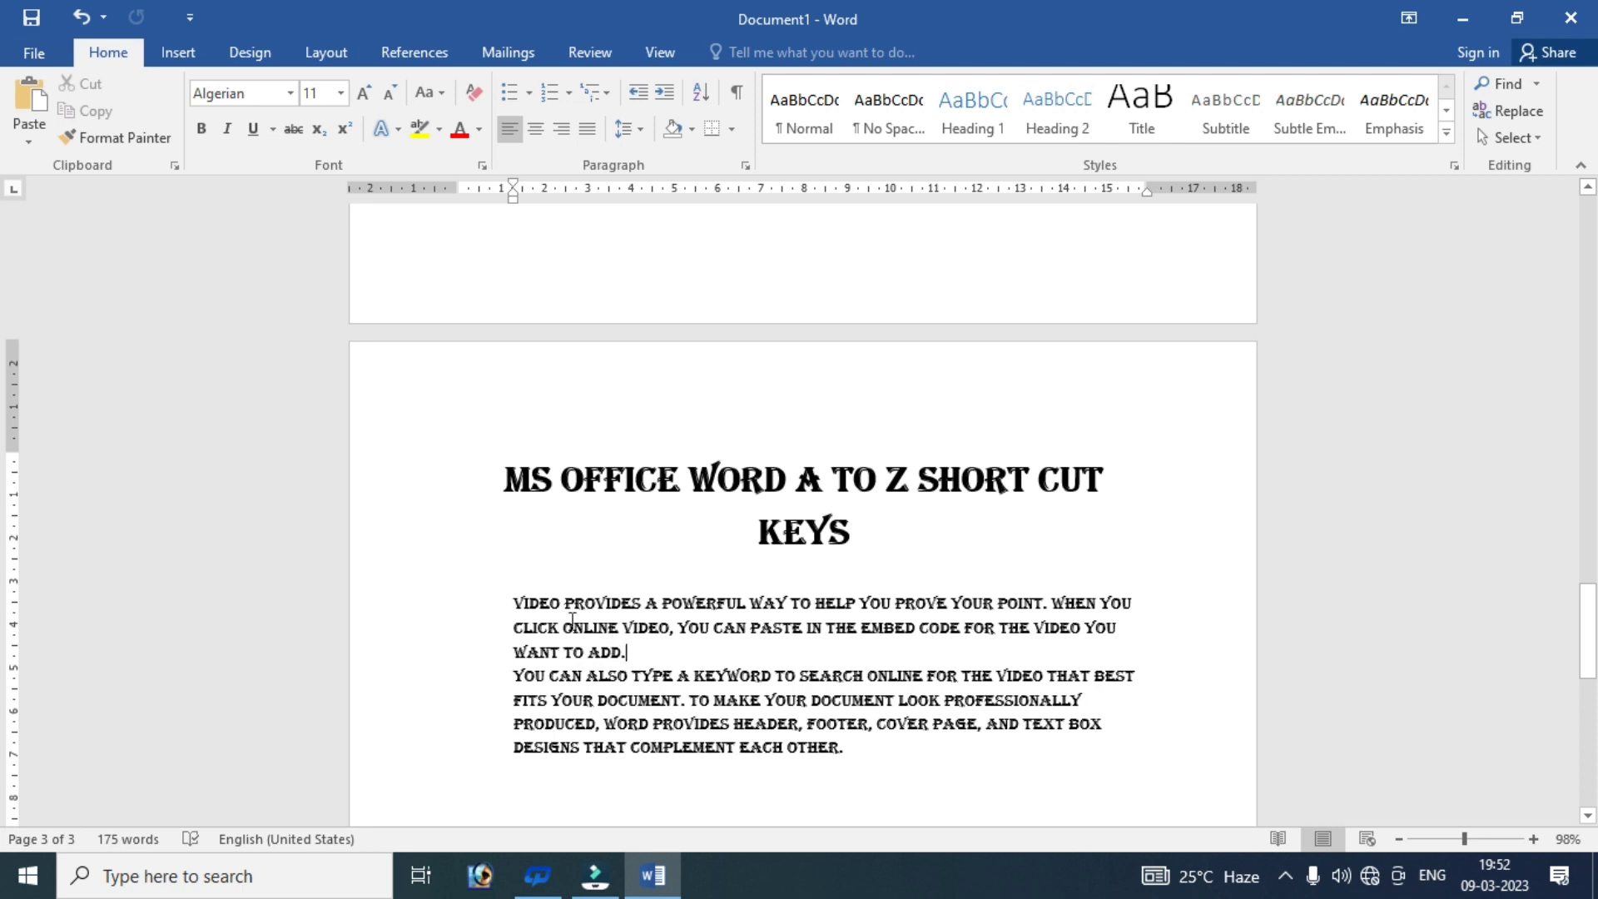
left_click(507, 596)
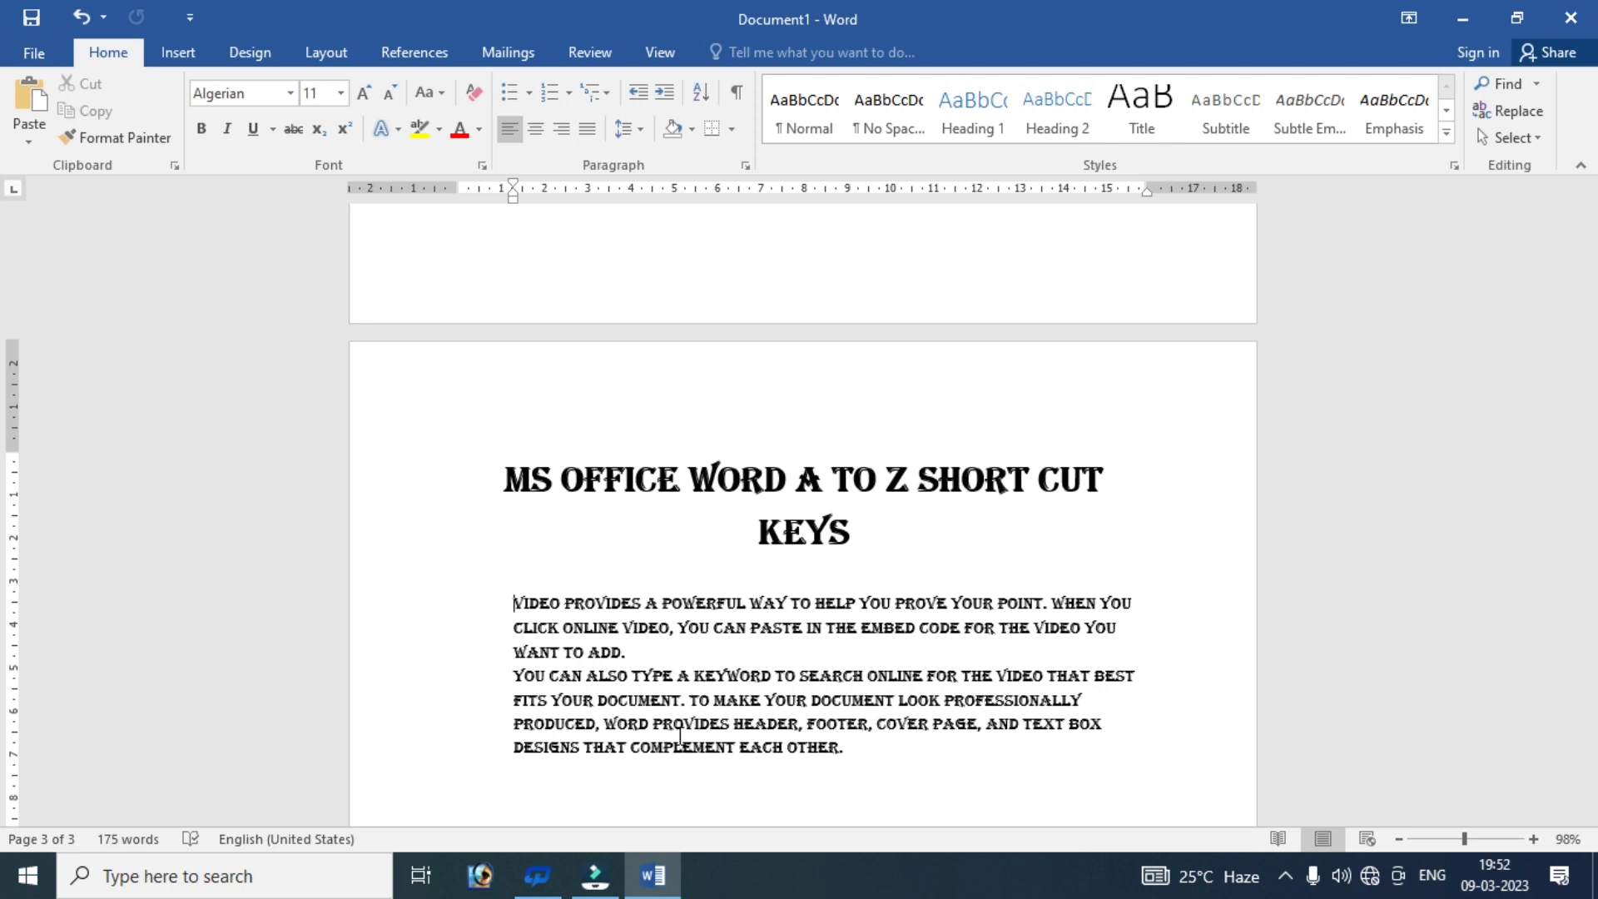
key("ctrl+f")
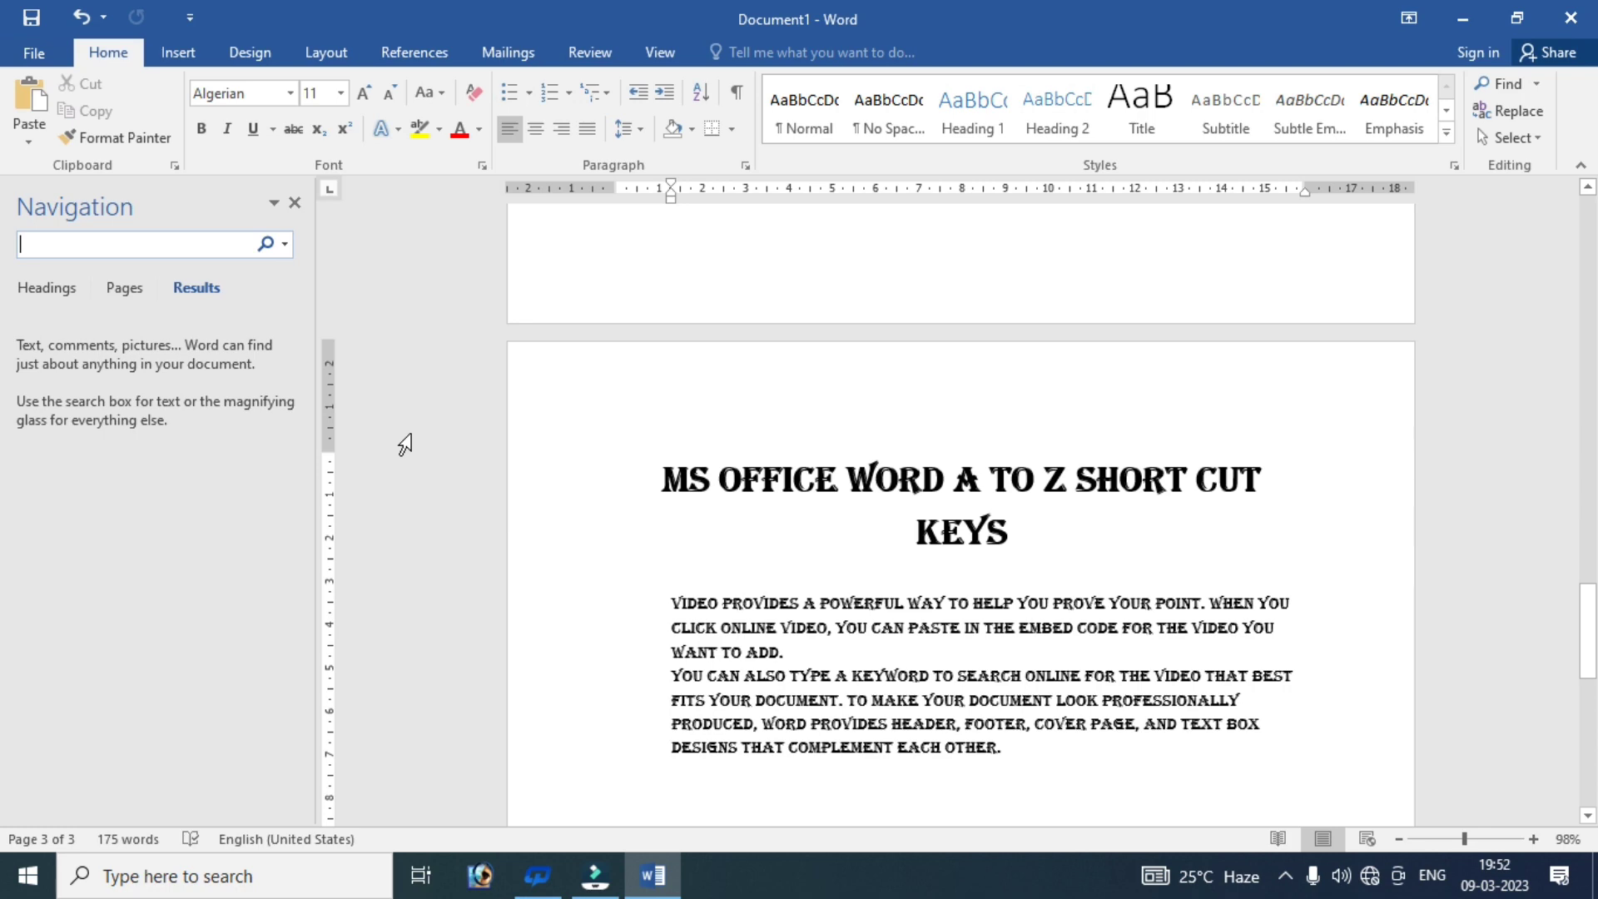
type("D")
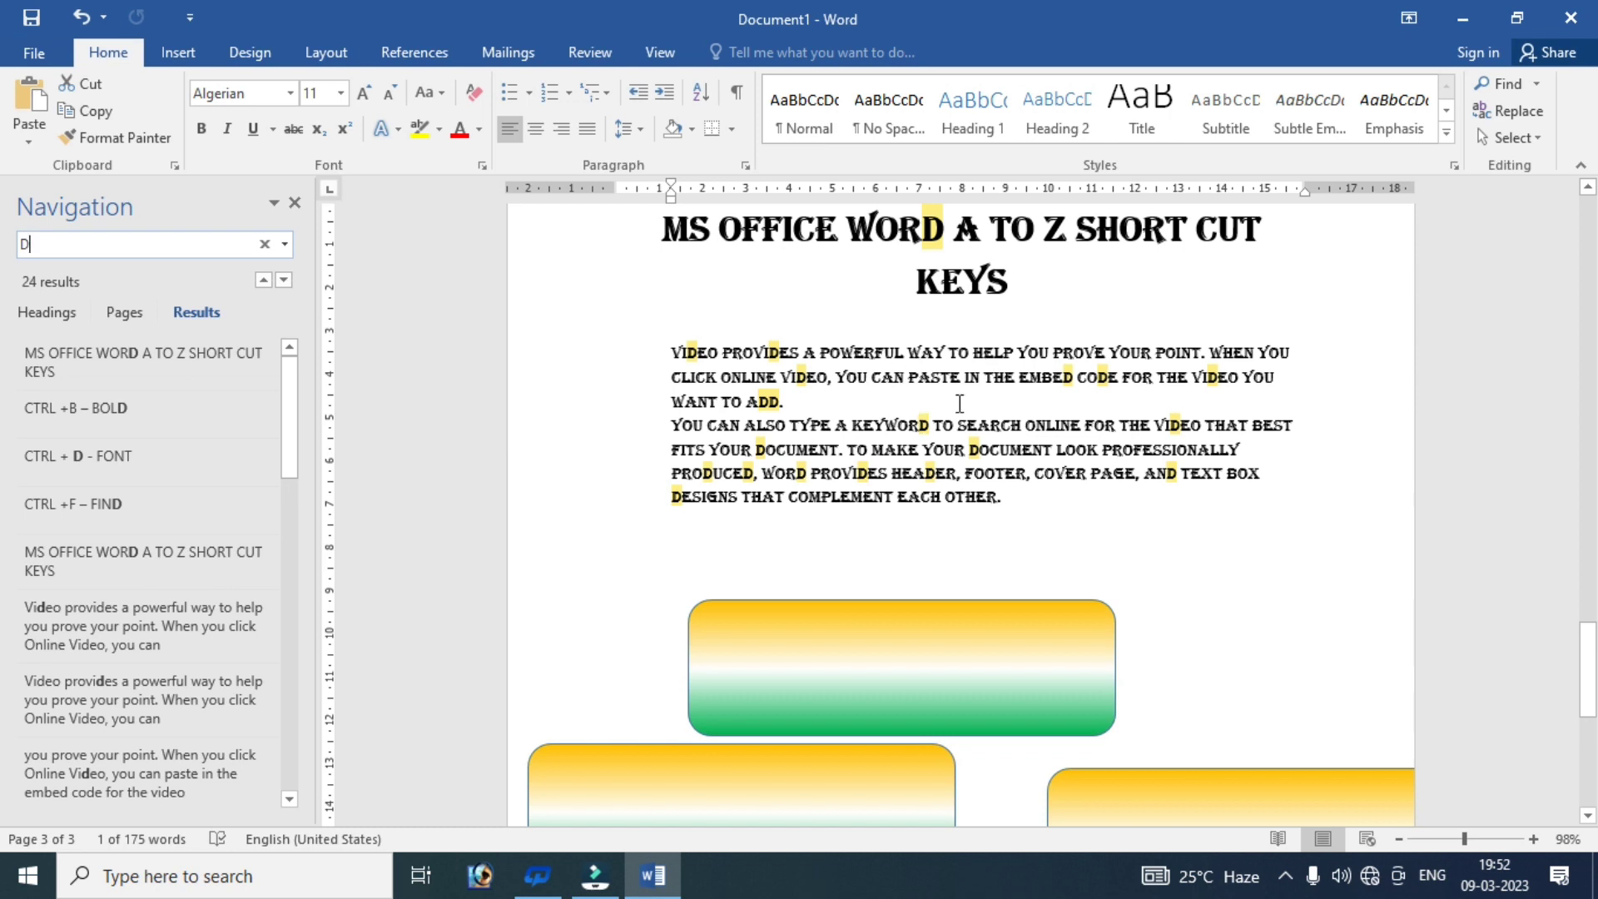
type("OC")
type("U")
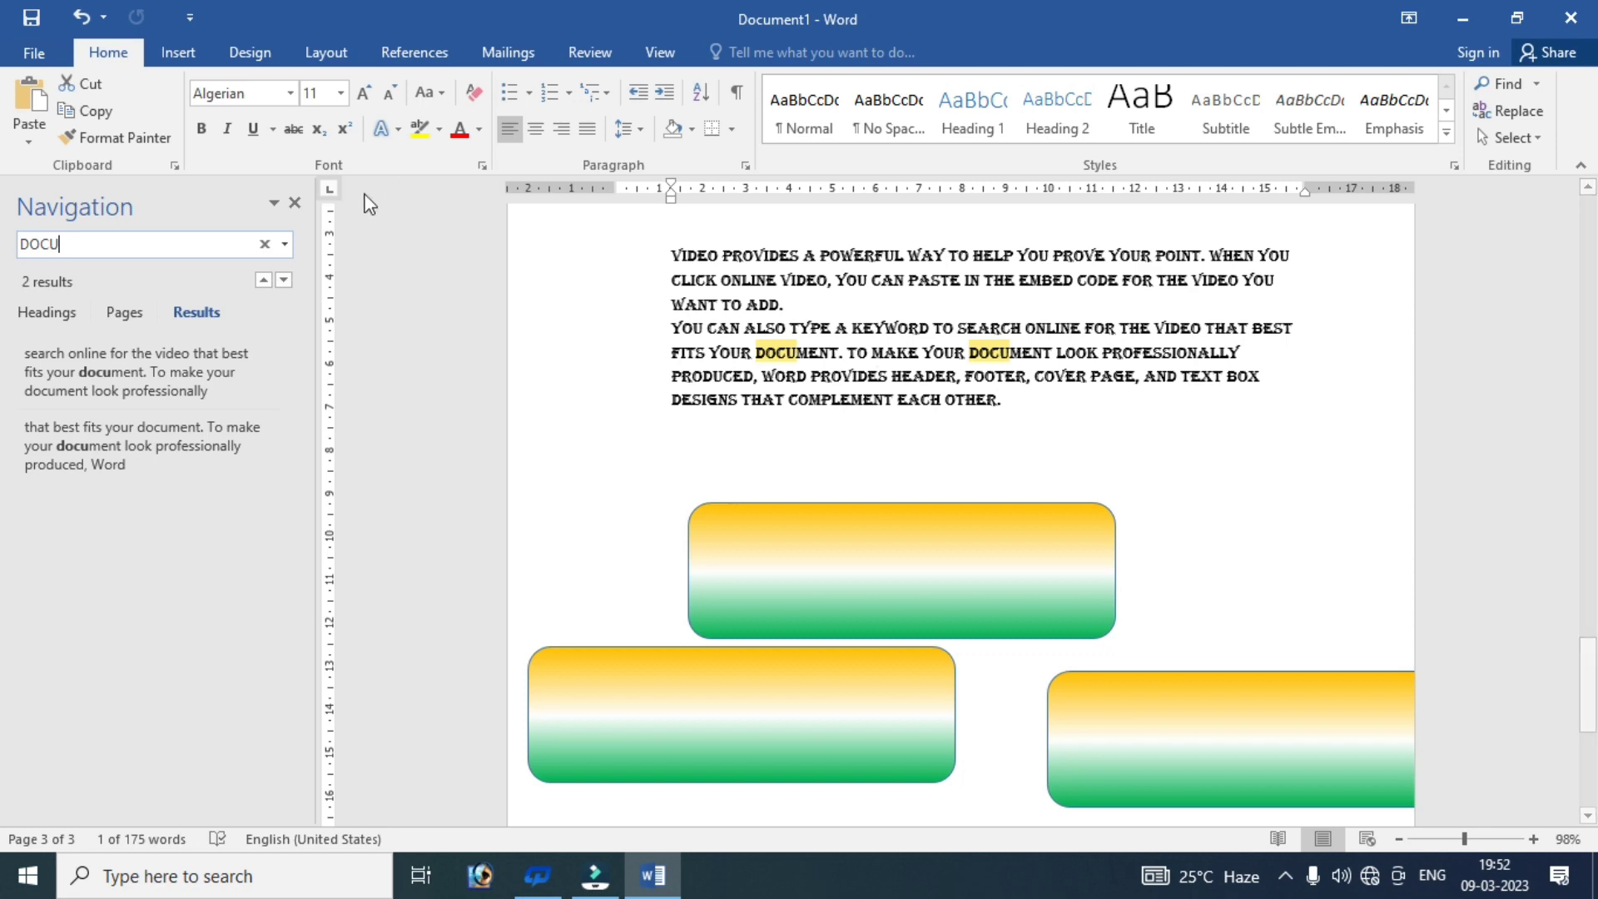
left_click(295, 203)
left_click_drag(1595, 637, 1594, 390)
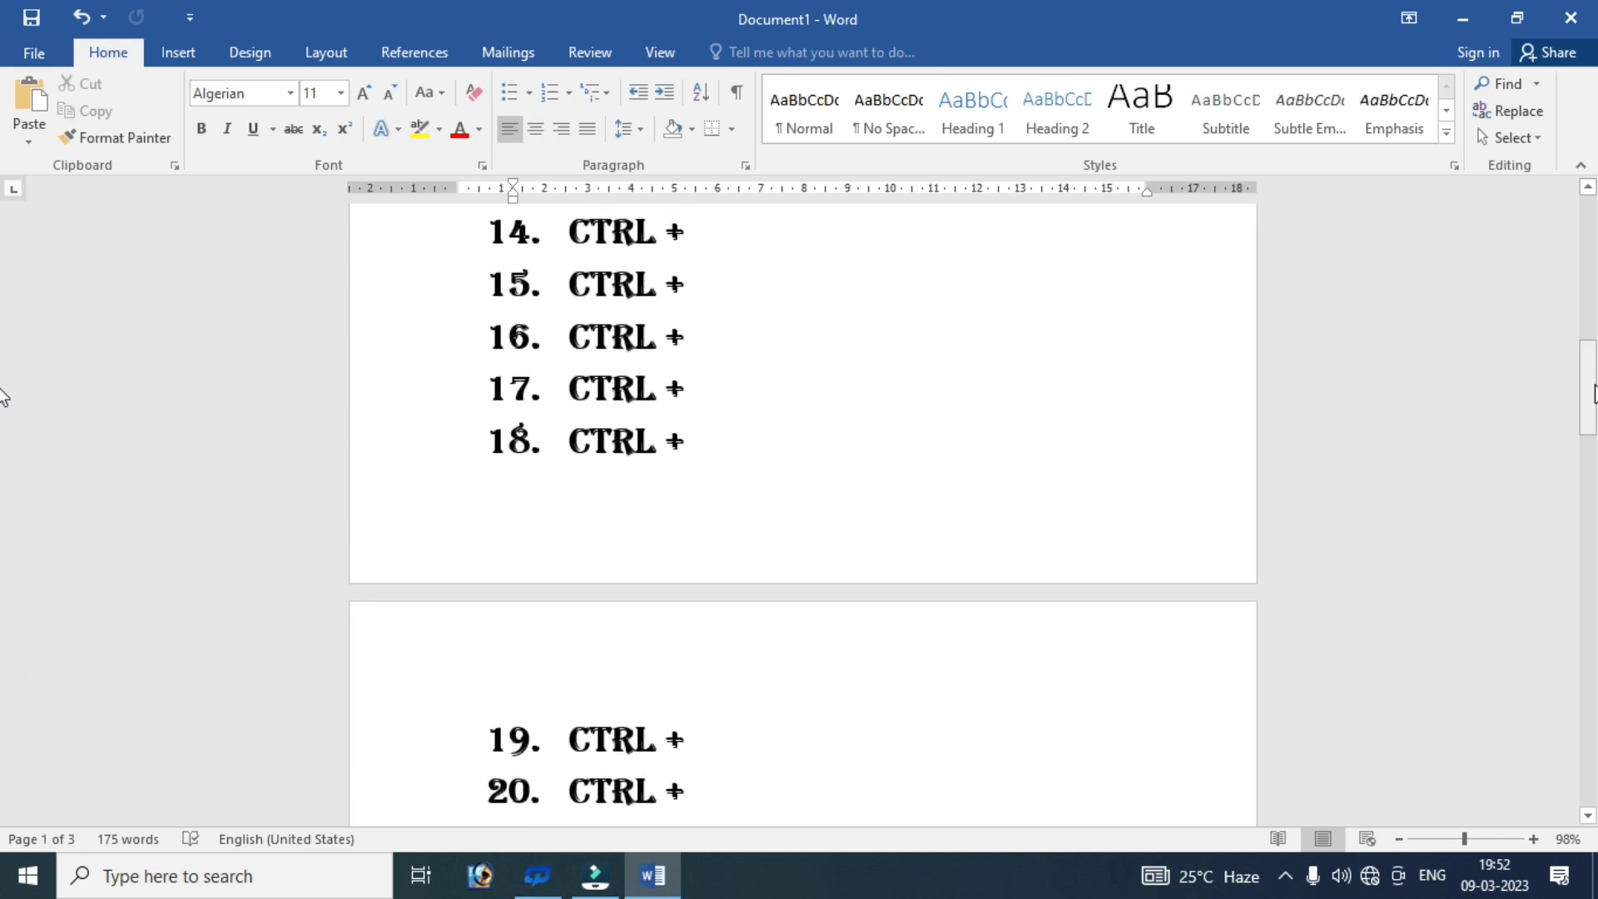
- Complete item 7 as 'CTRL +G- GO TO' and scroll to list items 8–18
left_click_drag(1594, 391, 1591, 290)
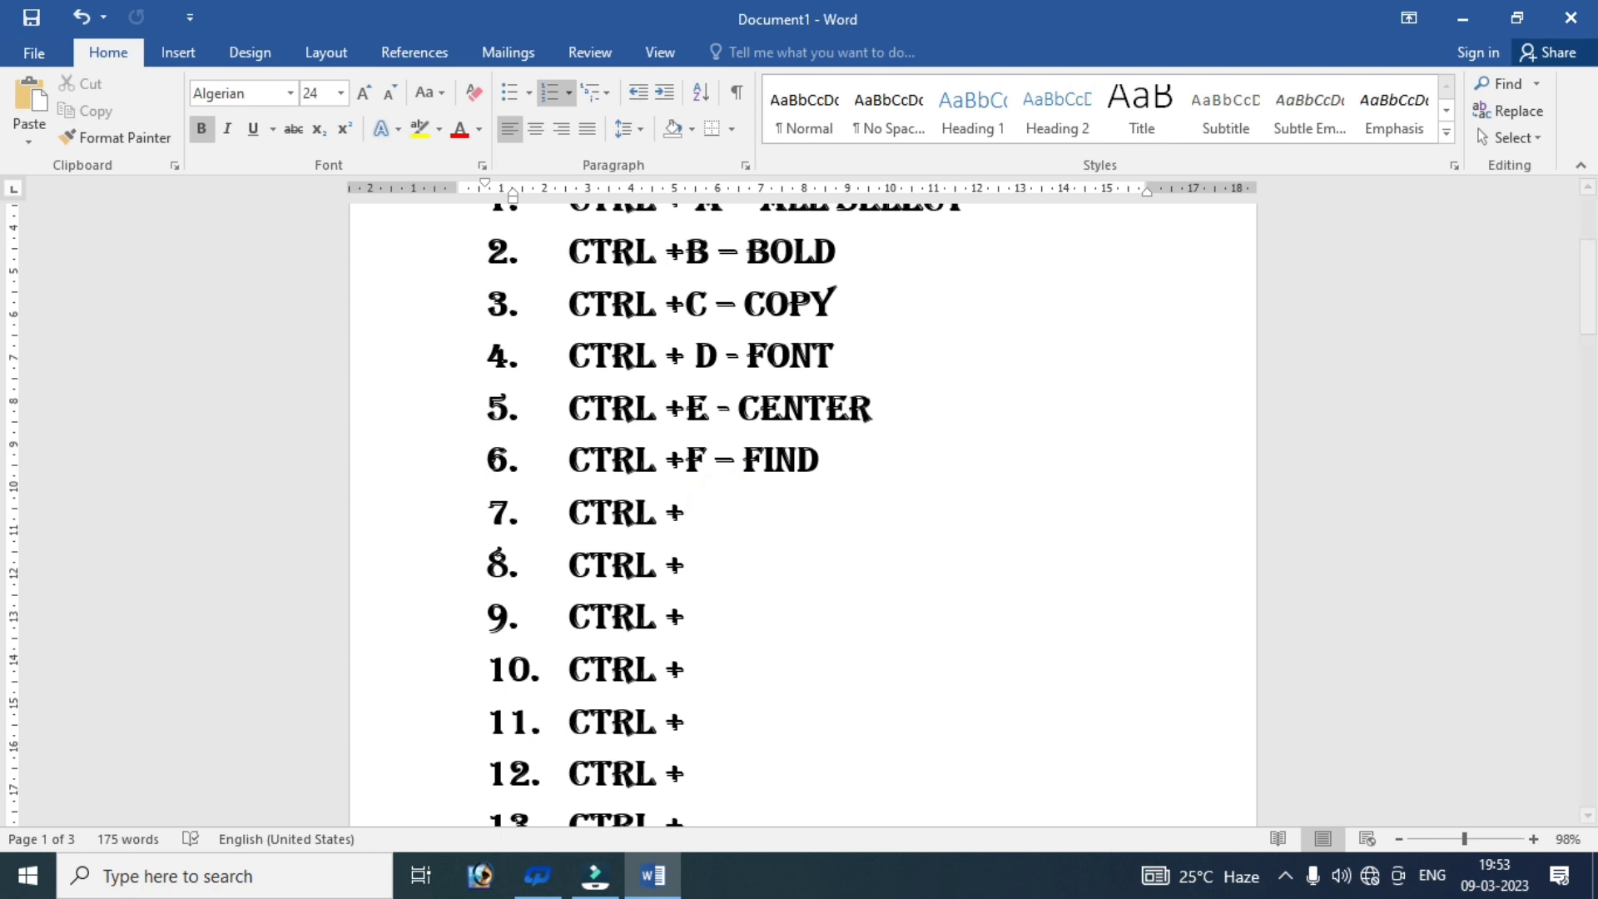
type("G")
type("- ")
type("GO ")
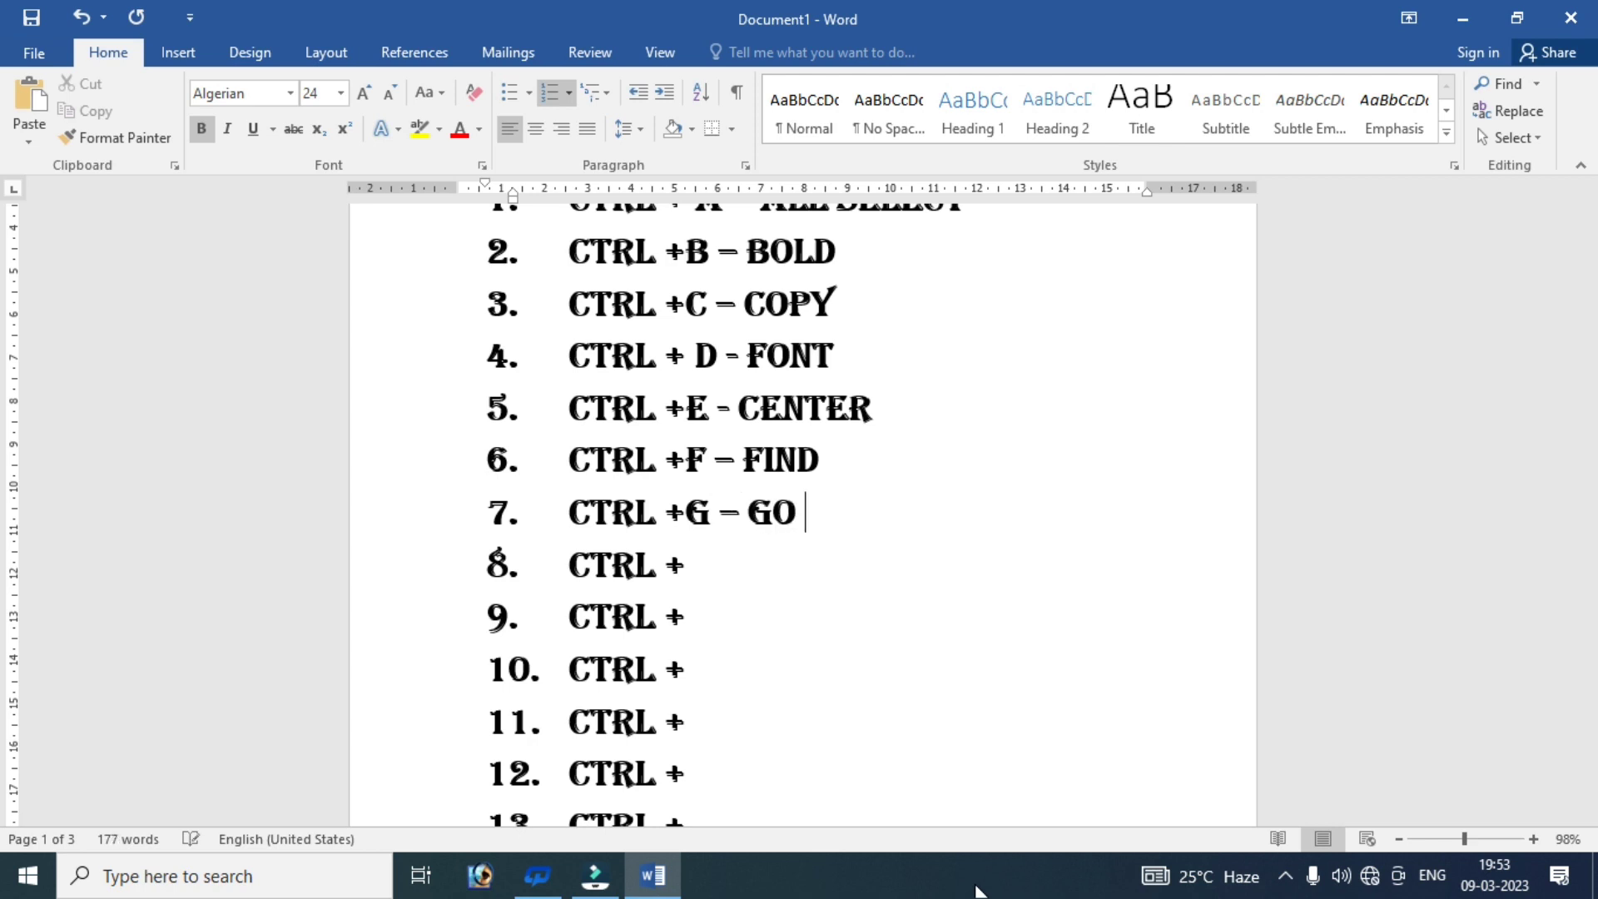
type("TO")
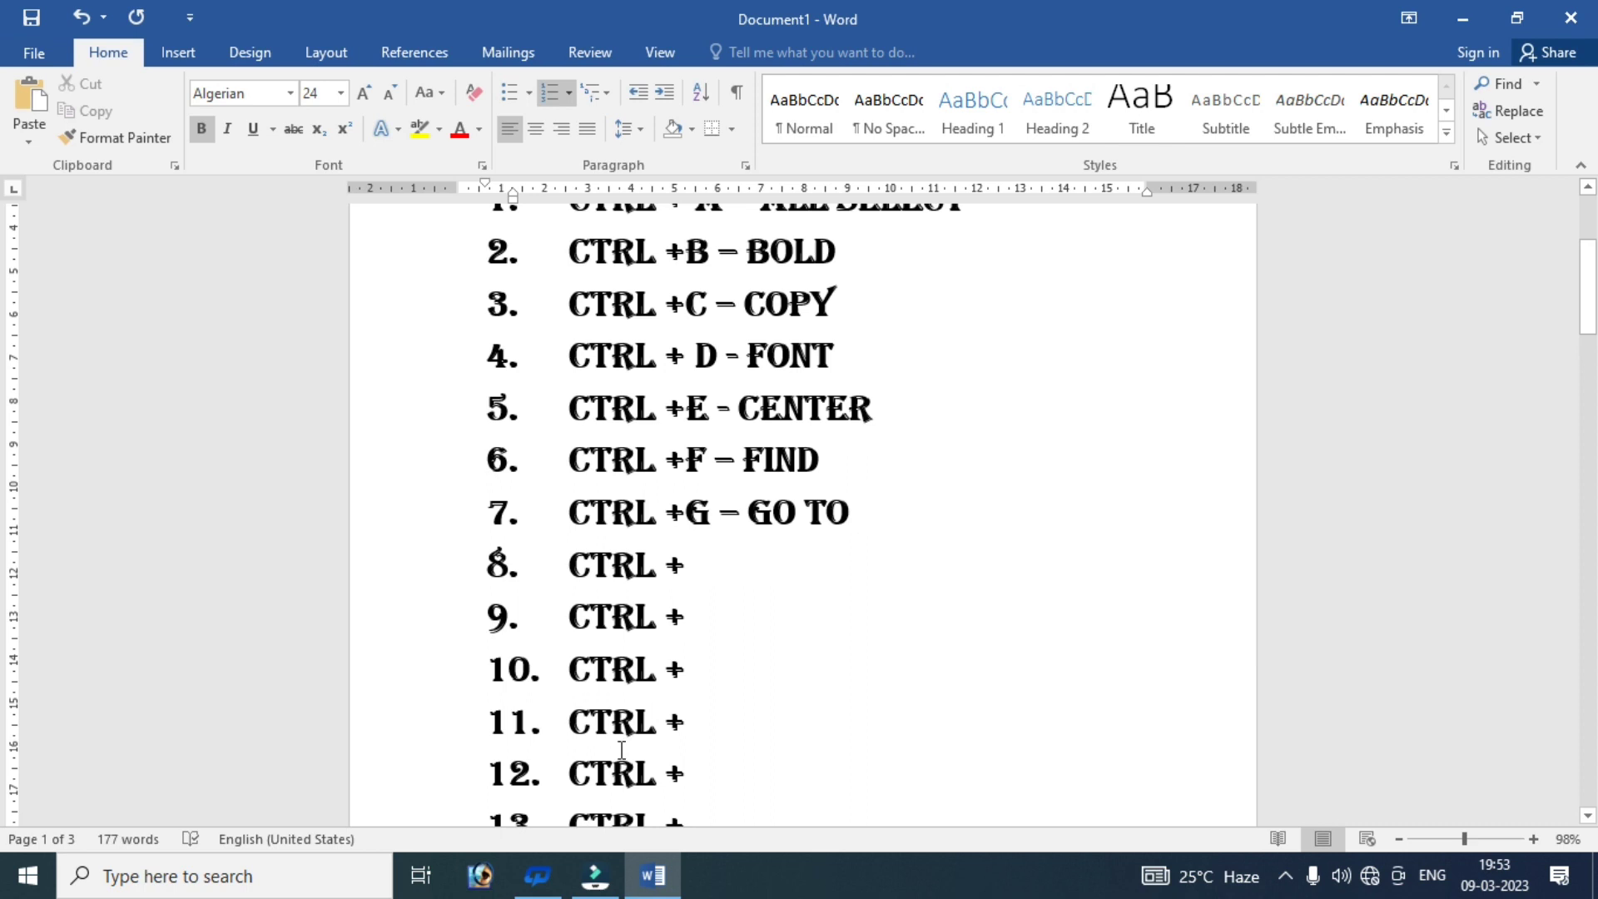
mouse_move(1586, 283)
left_mouse_down()
mouse_move(1581, 424)
mouse_move(1586, 348)
left_mouse_up()
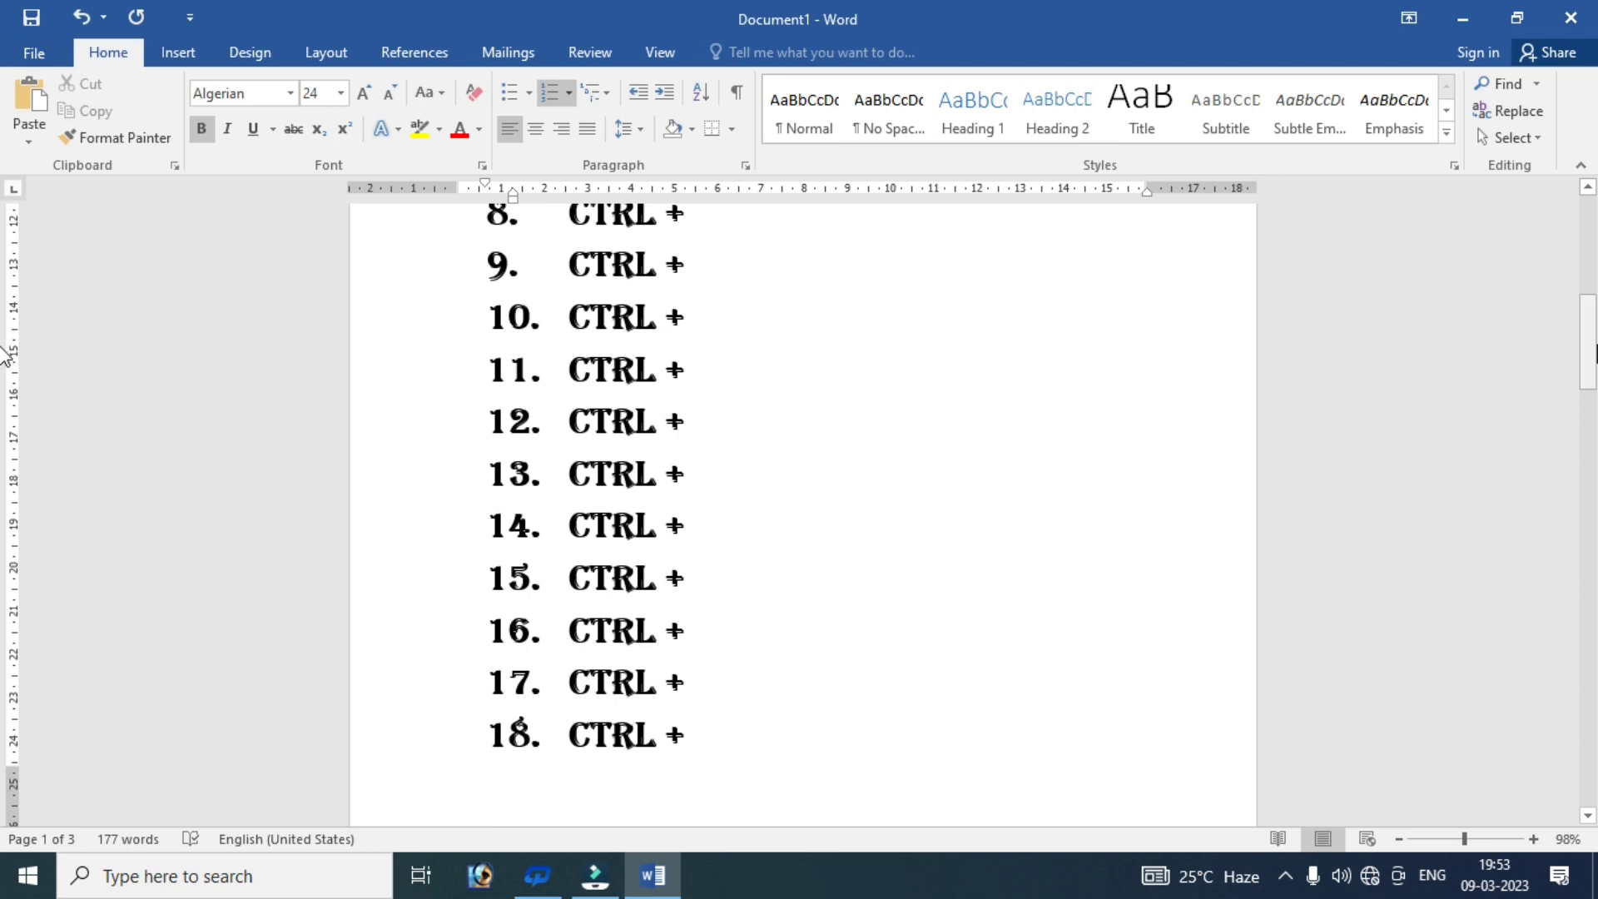
- Open Go To with Ctrl+G and jump to page 2
key("ctrl+g")
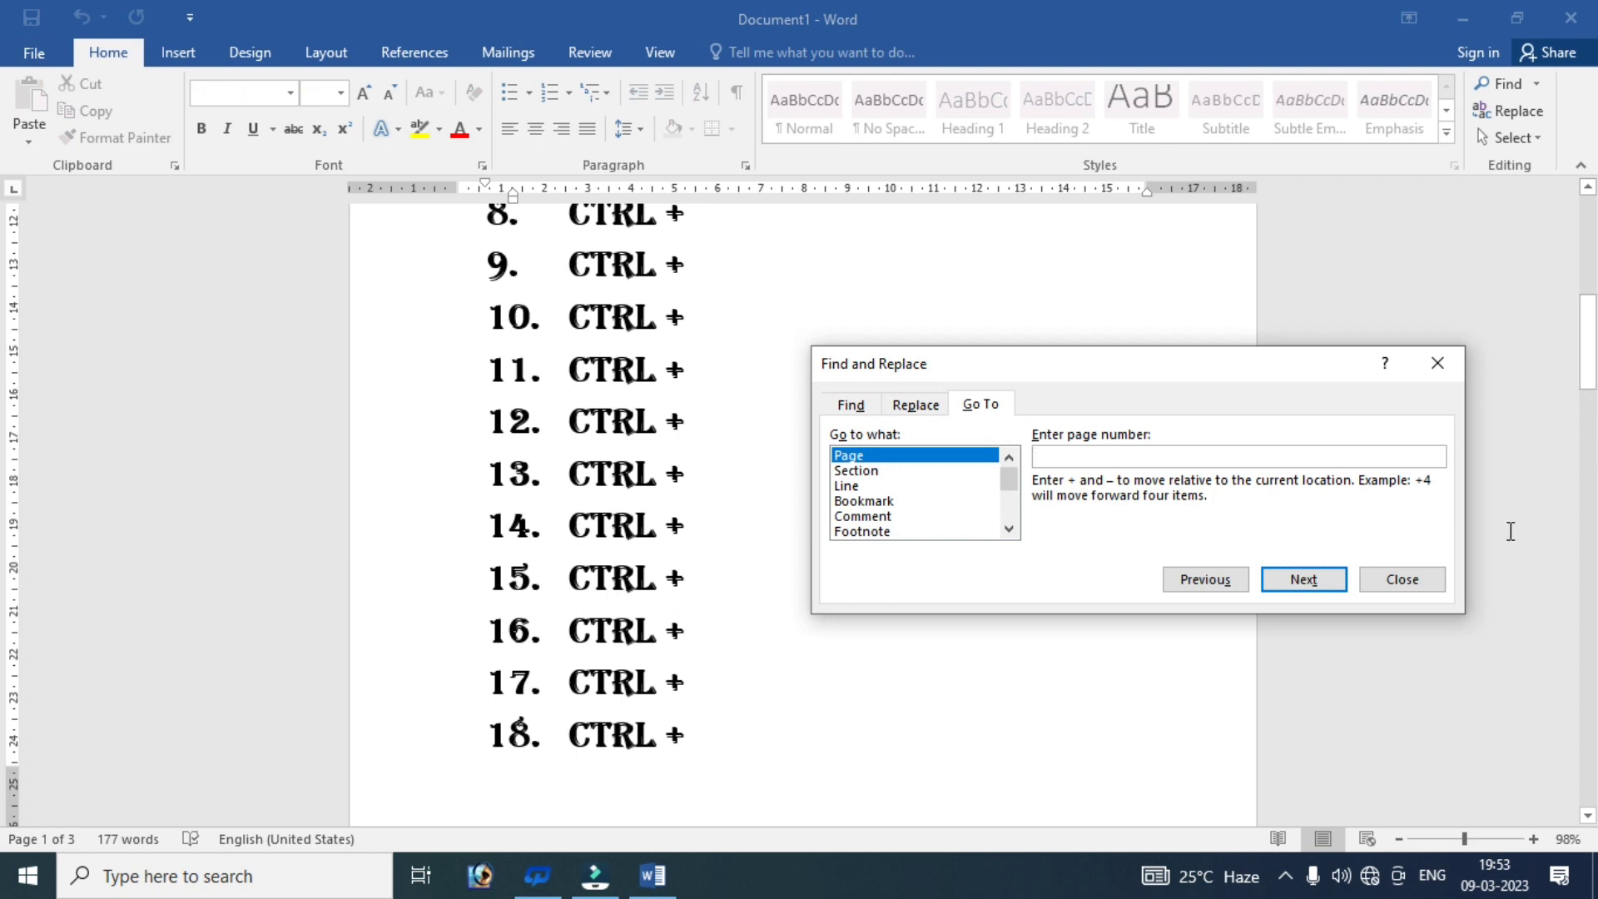
left_click(884, 487)
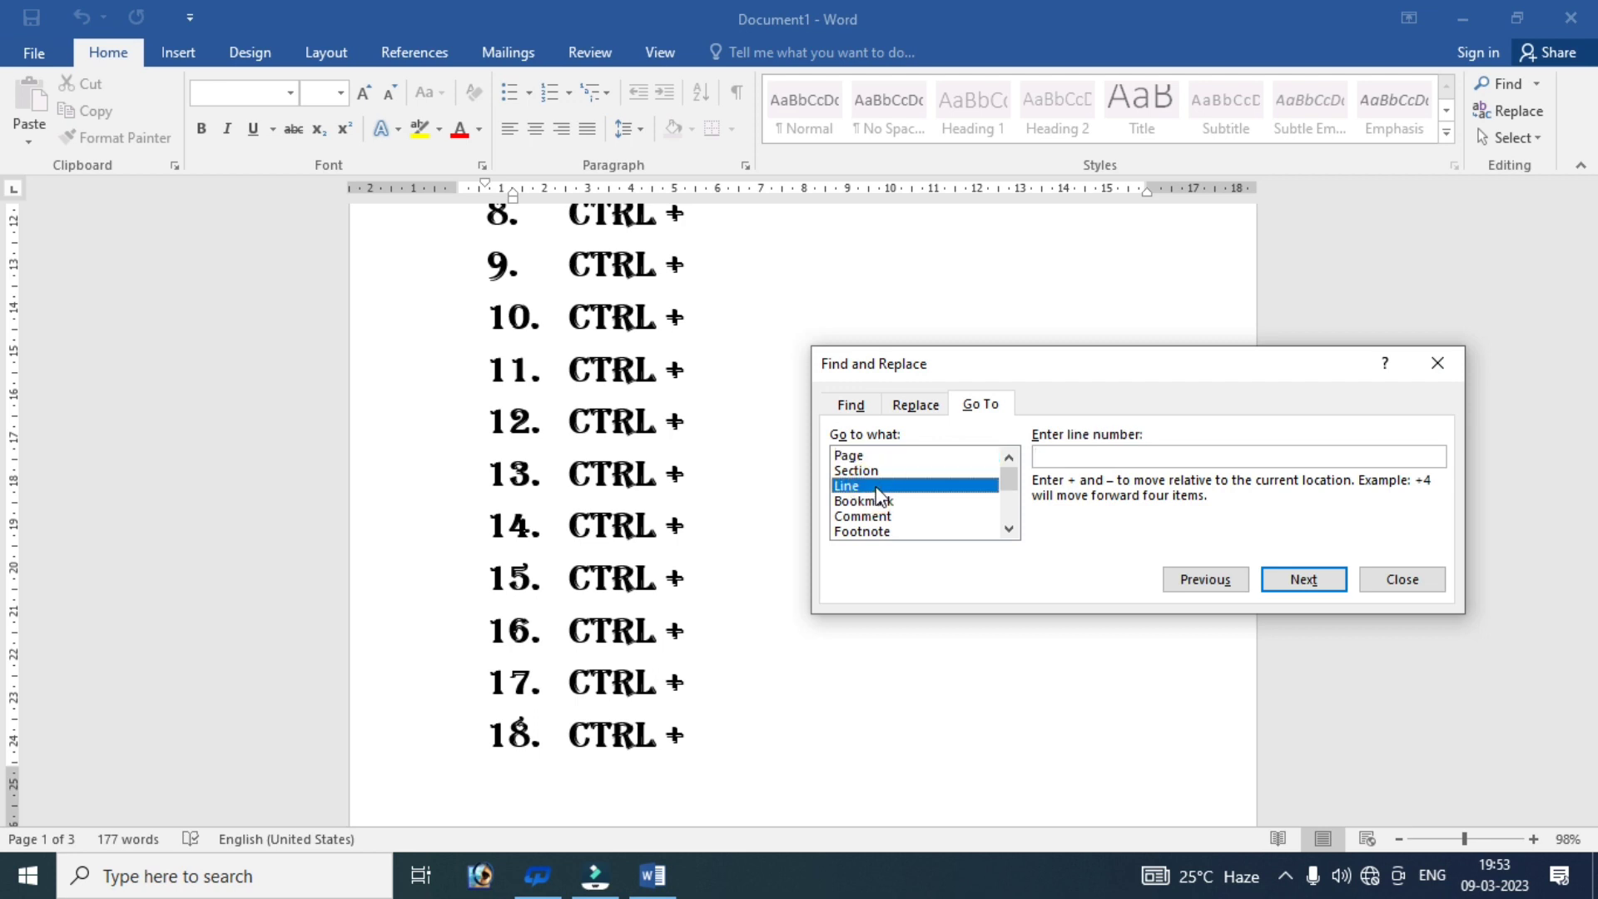
left_click(878, 457)
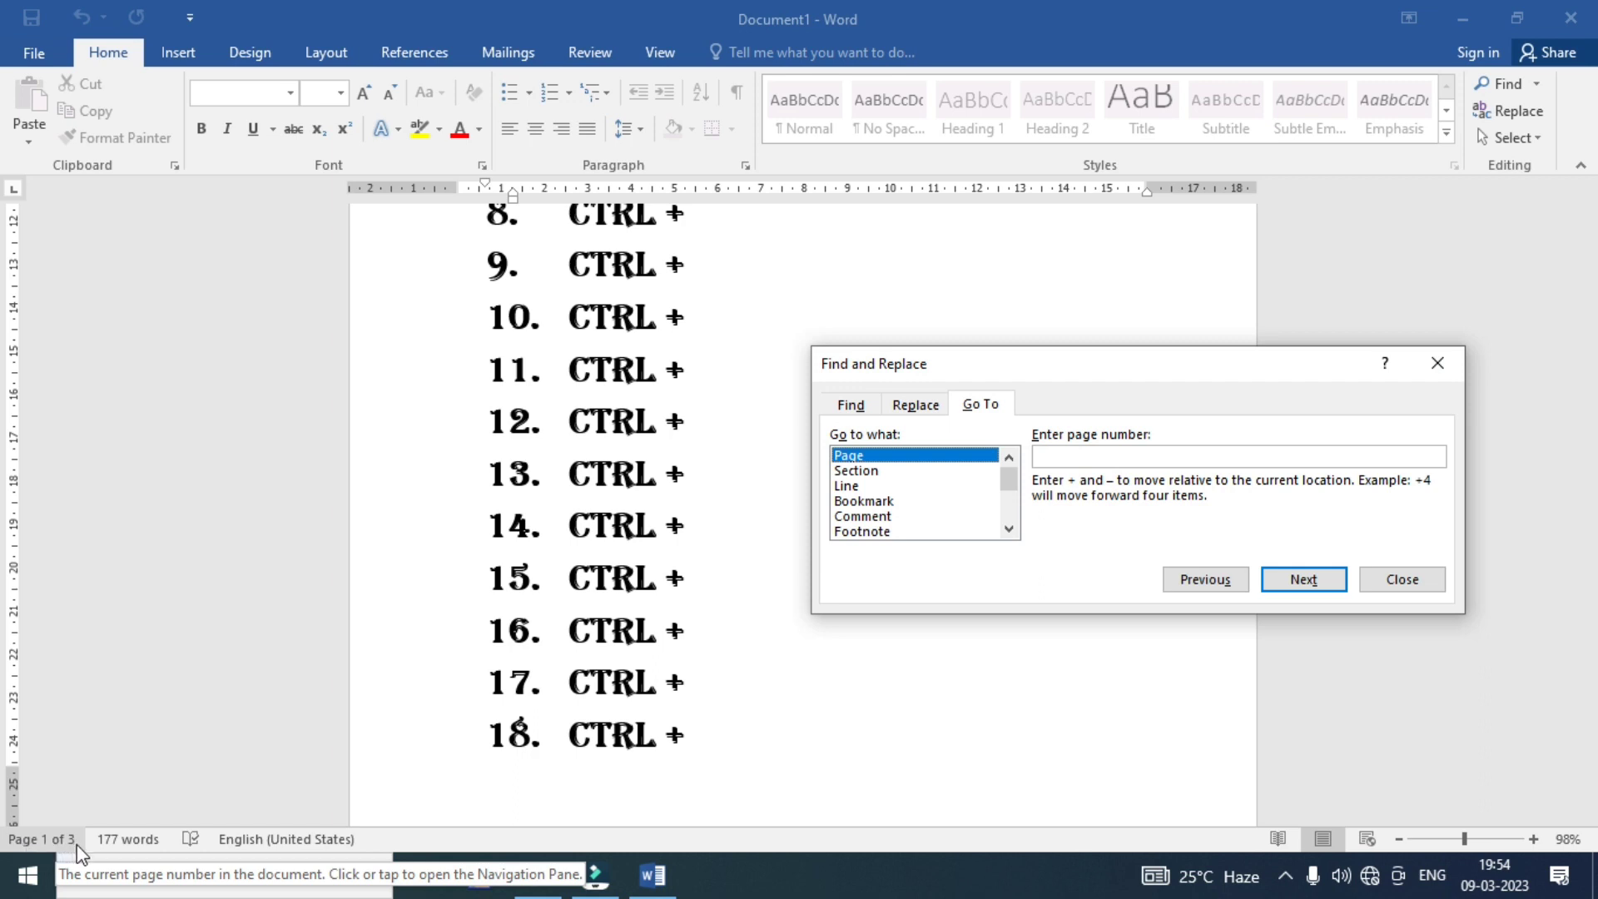
left_click(1122, 458)
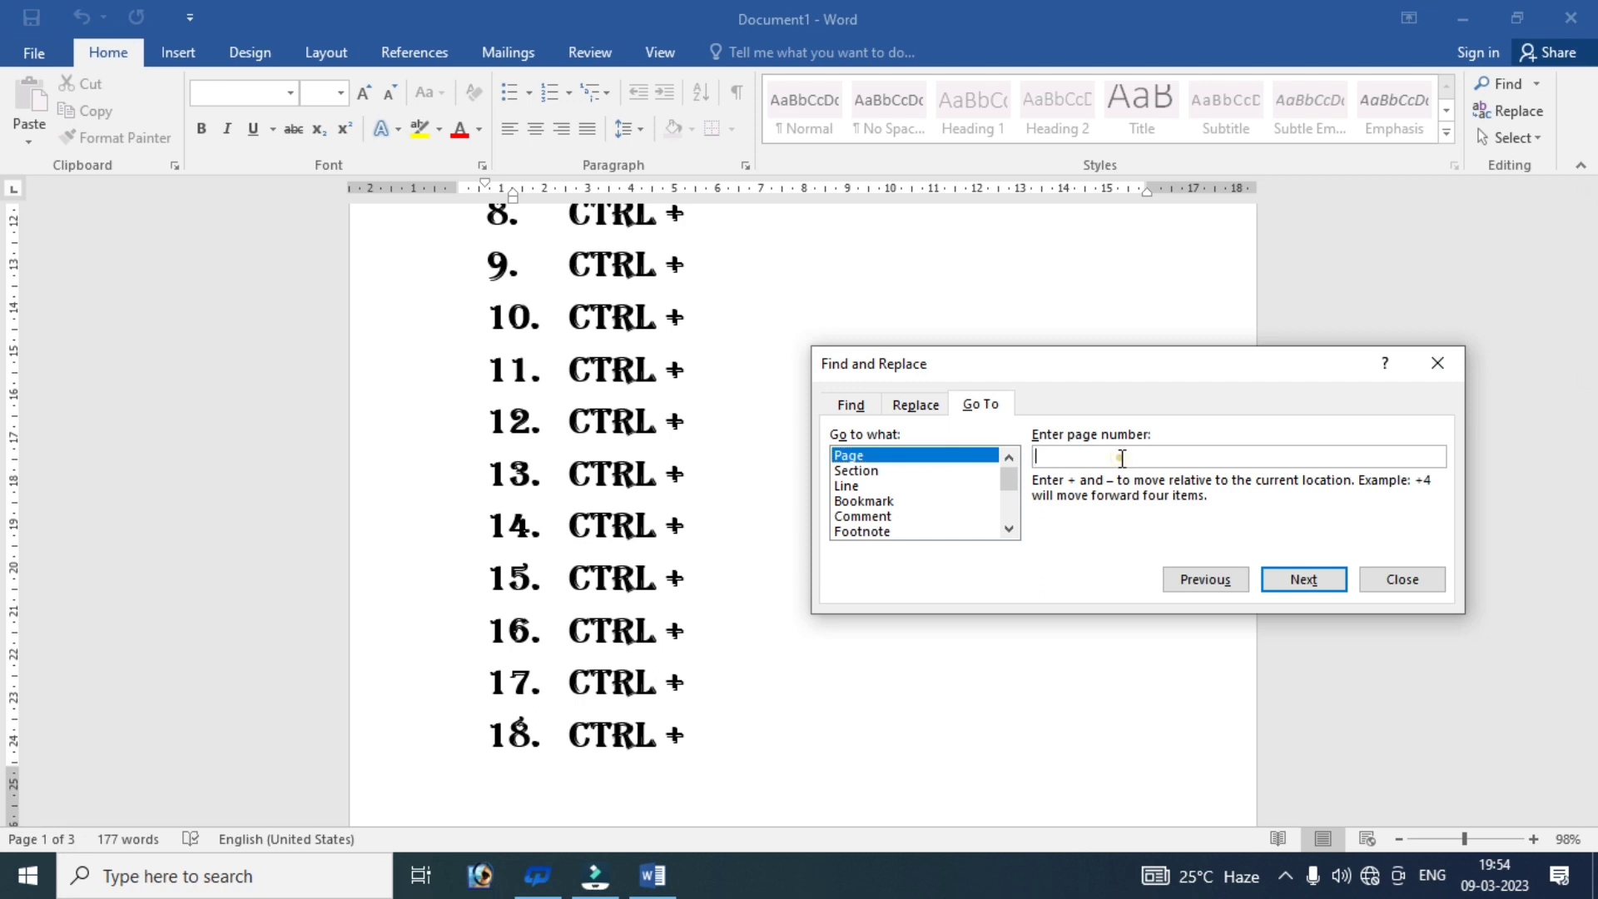
type("2")
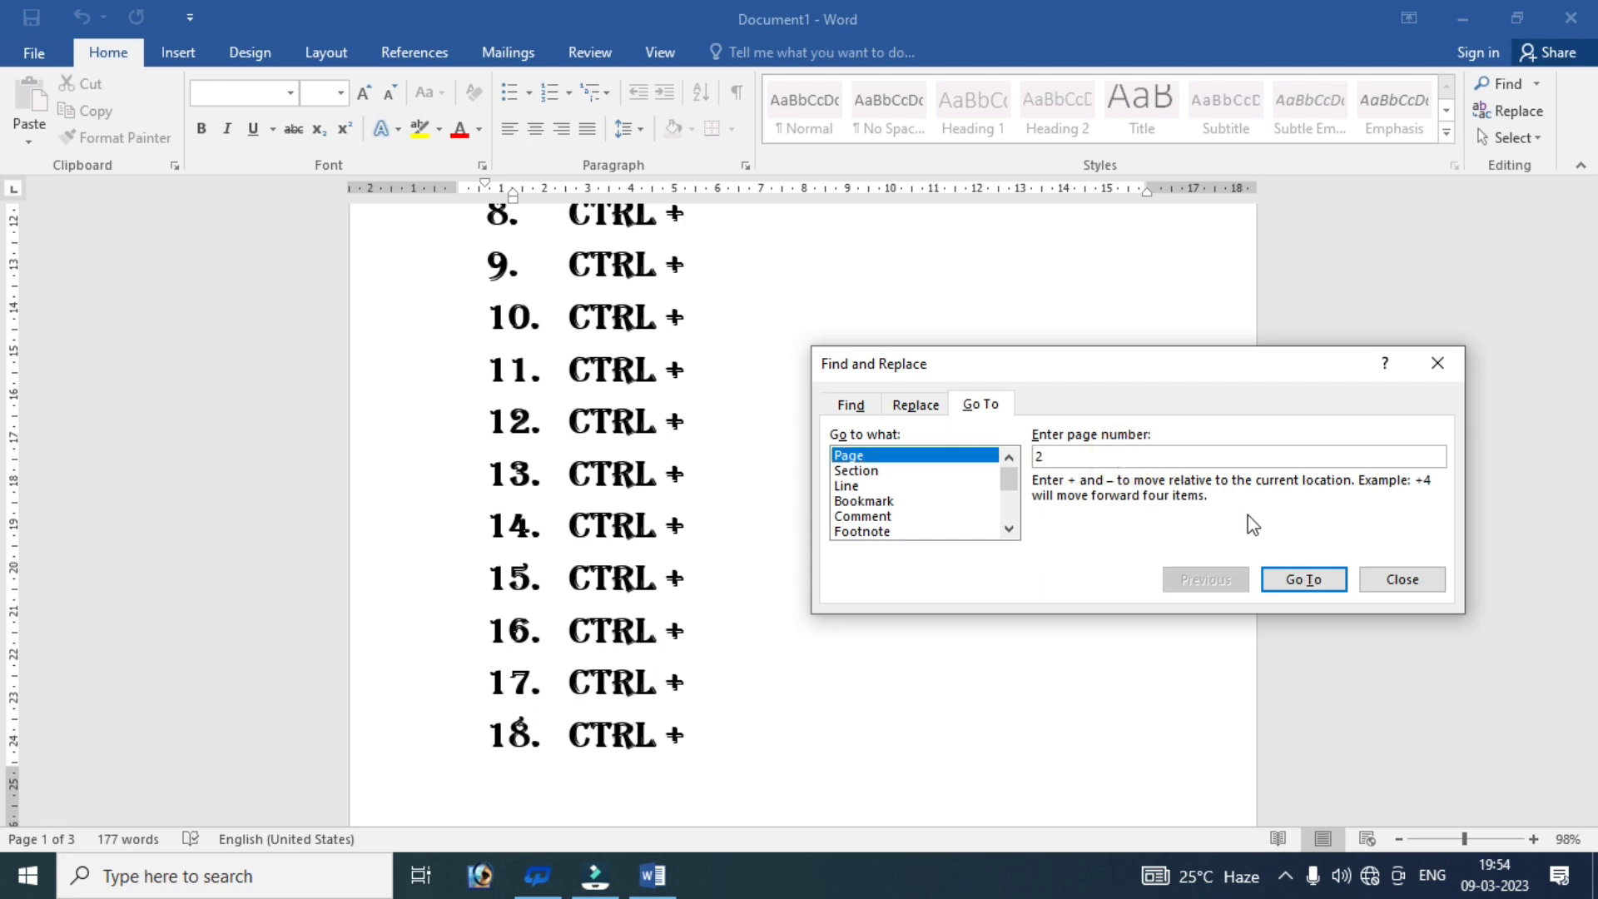
left_click(1314, 580)
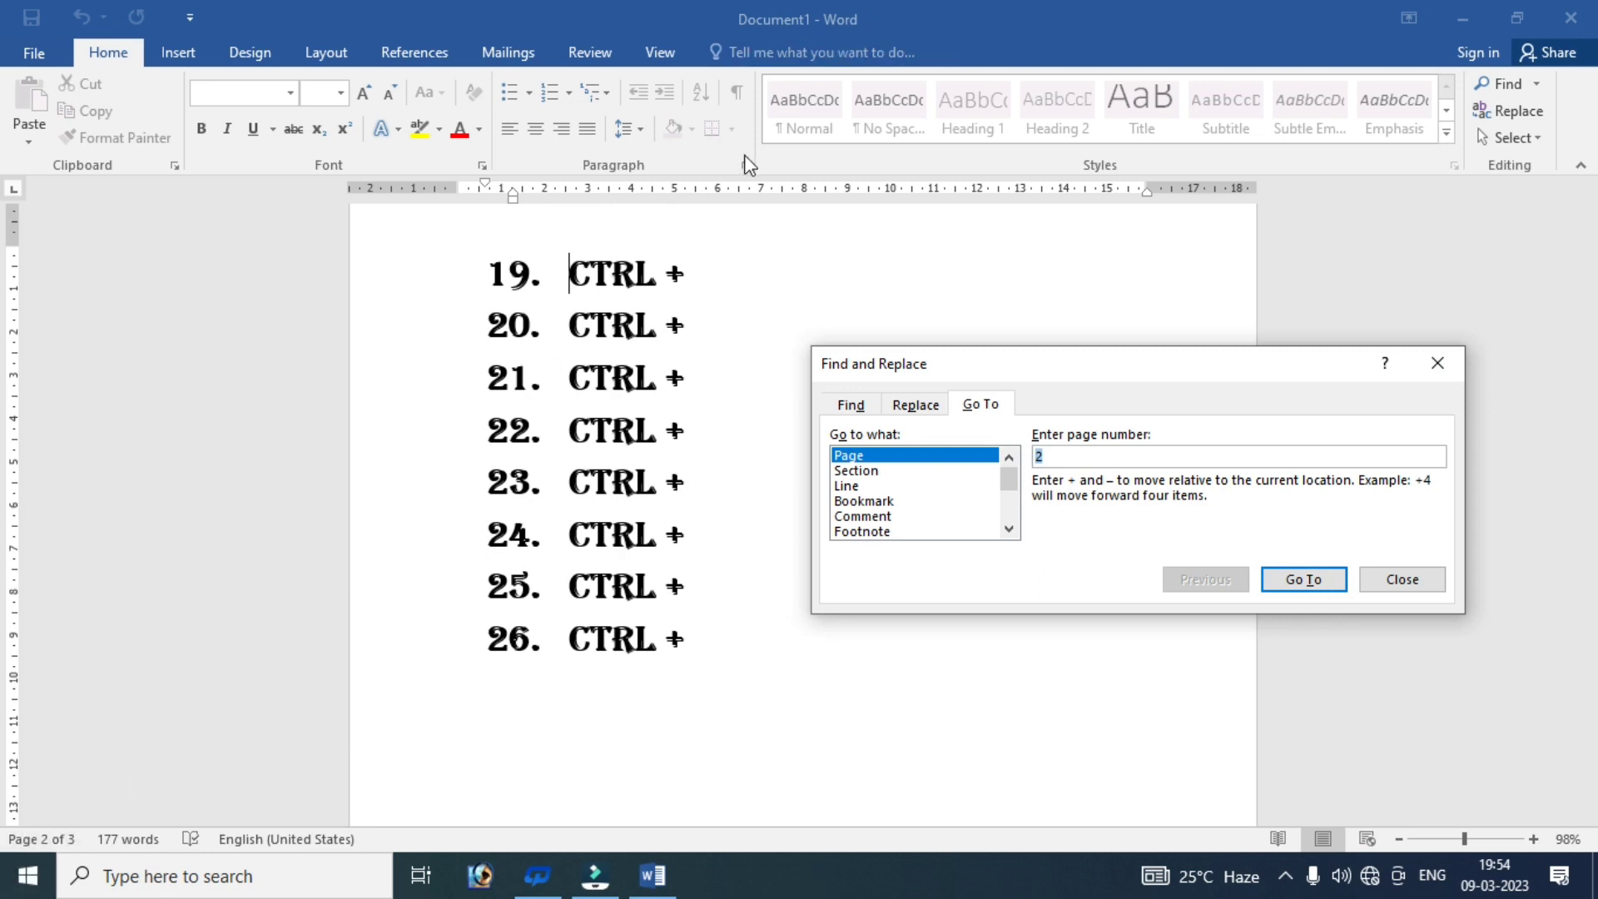
- Jump to line 5 using the Line option in Go To
left_click(845, 487)
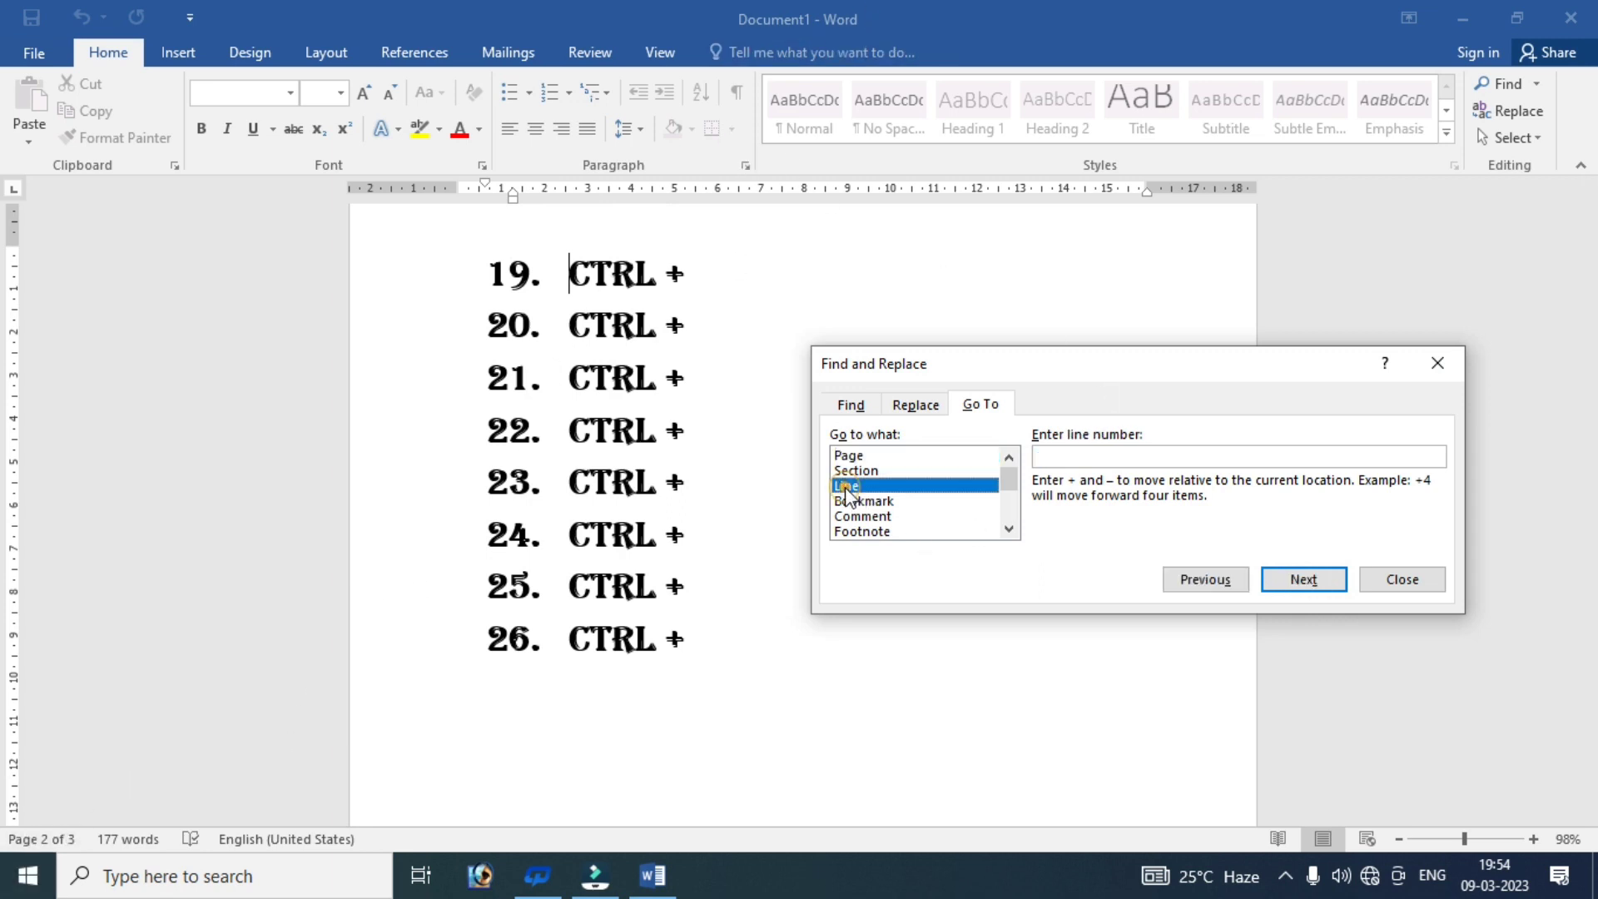
left_click(1080, 458)
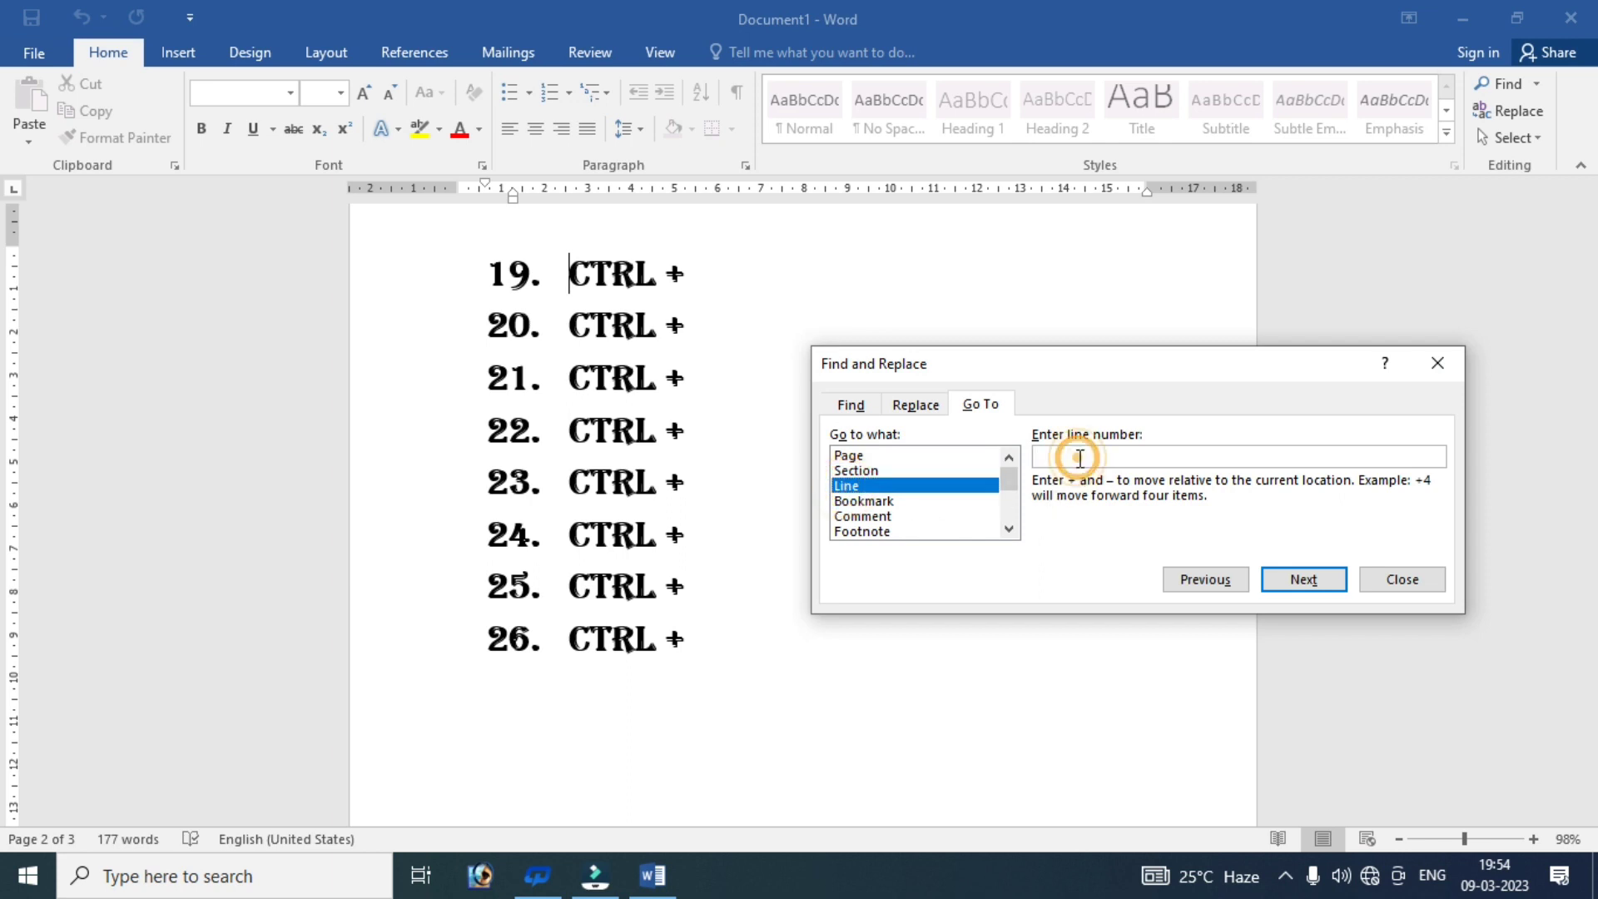
type("5")
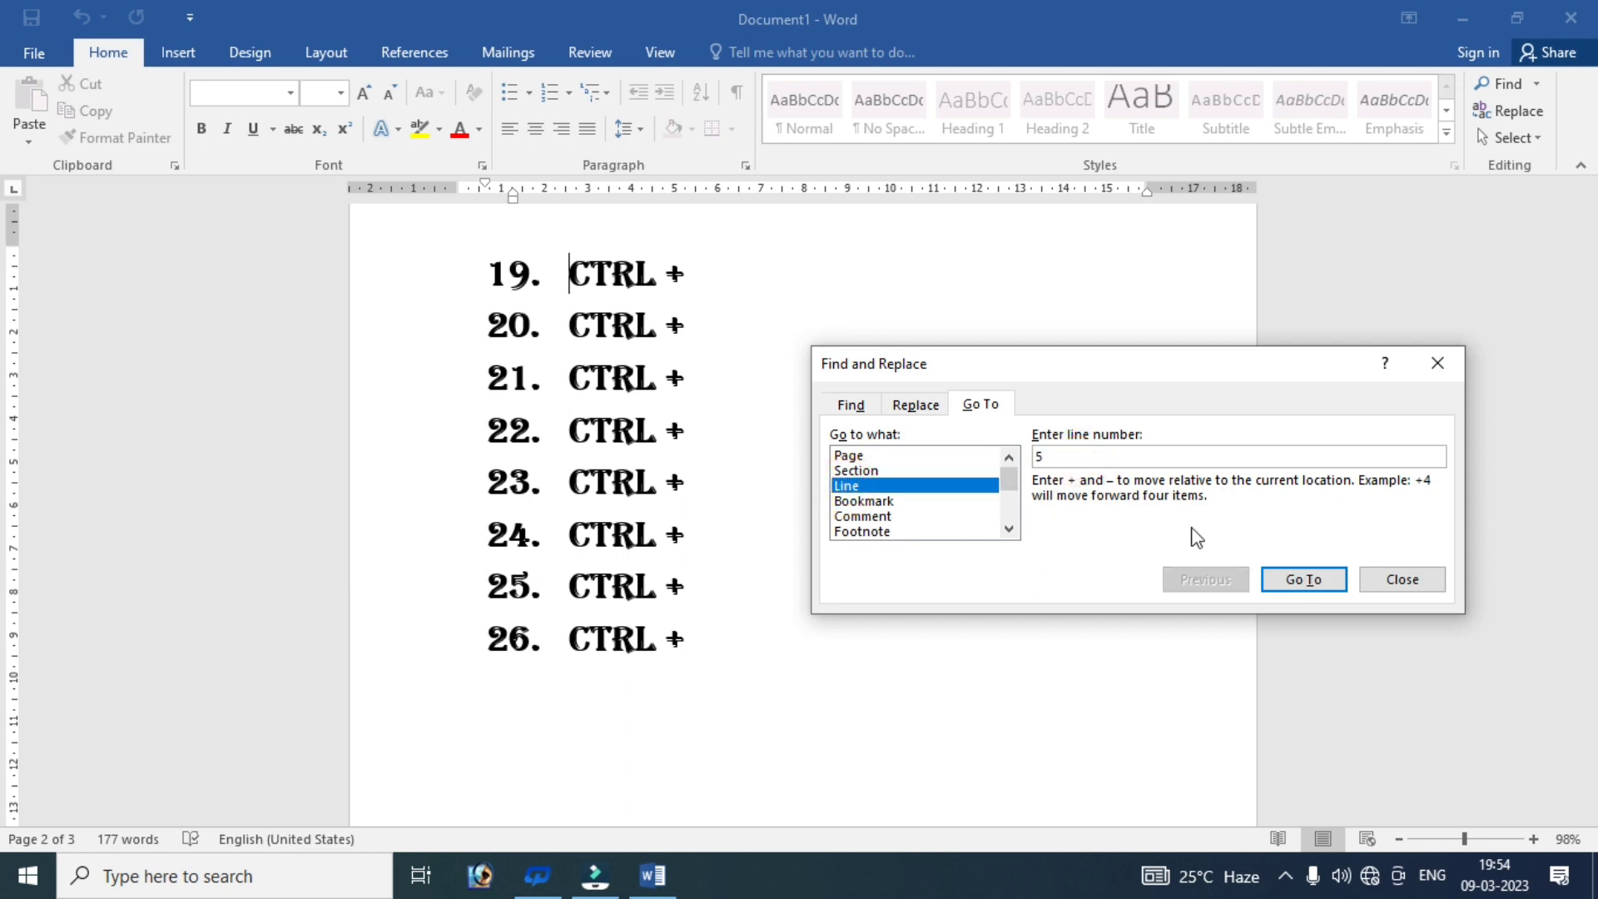
left_click(1286, 583)
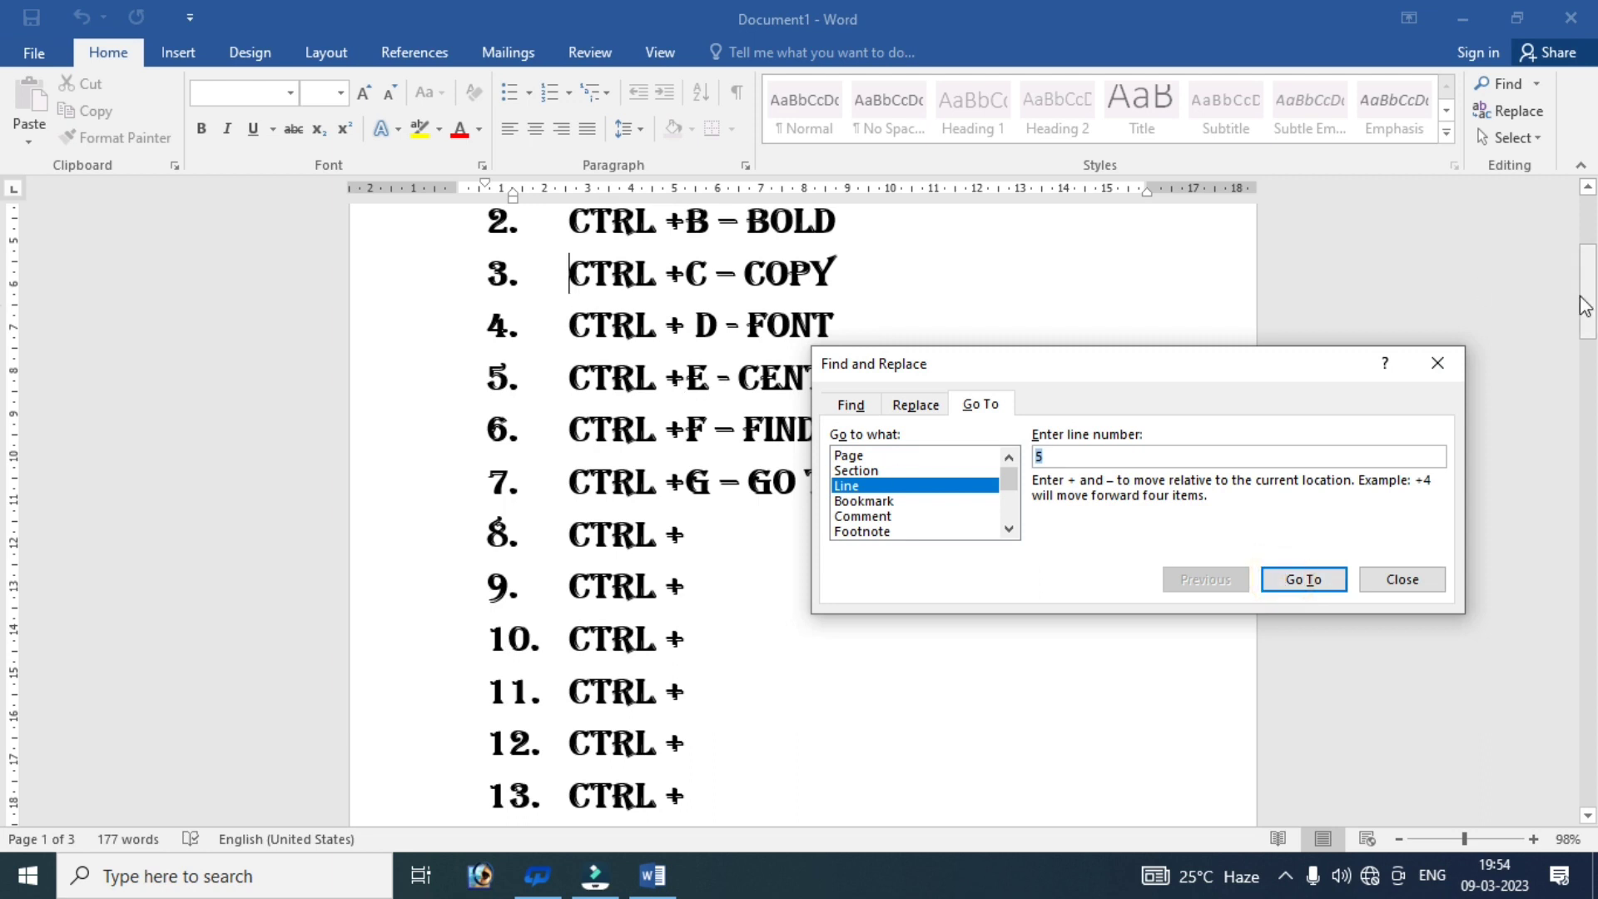
left_click_drag(1589, 292, 1579, 212)
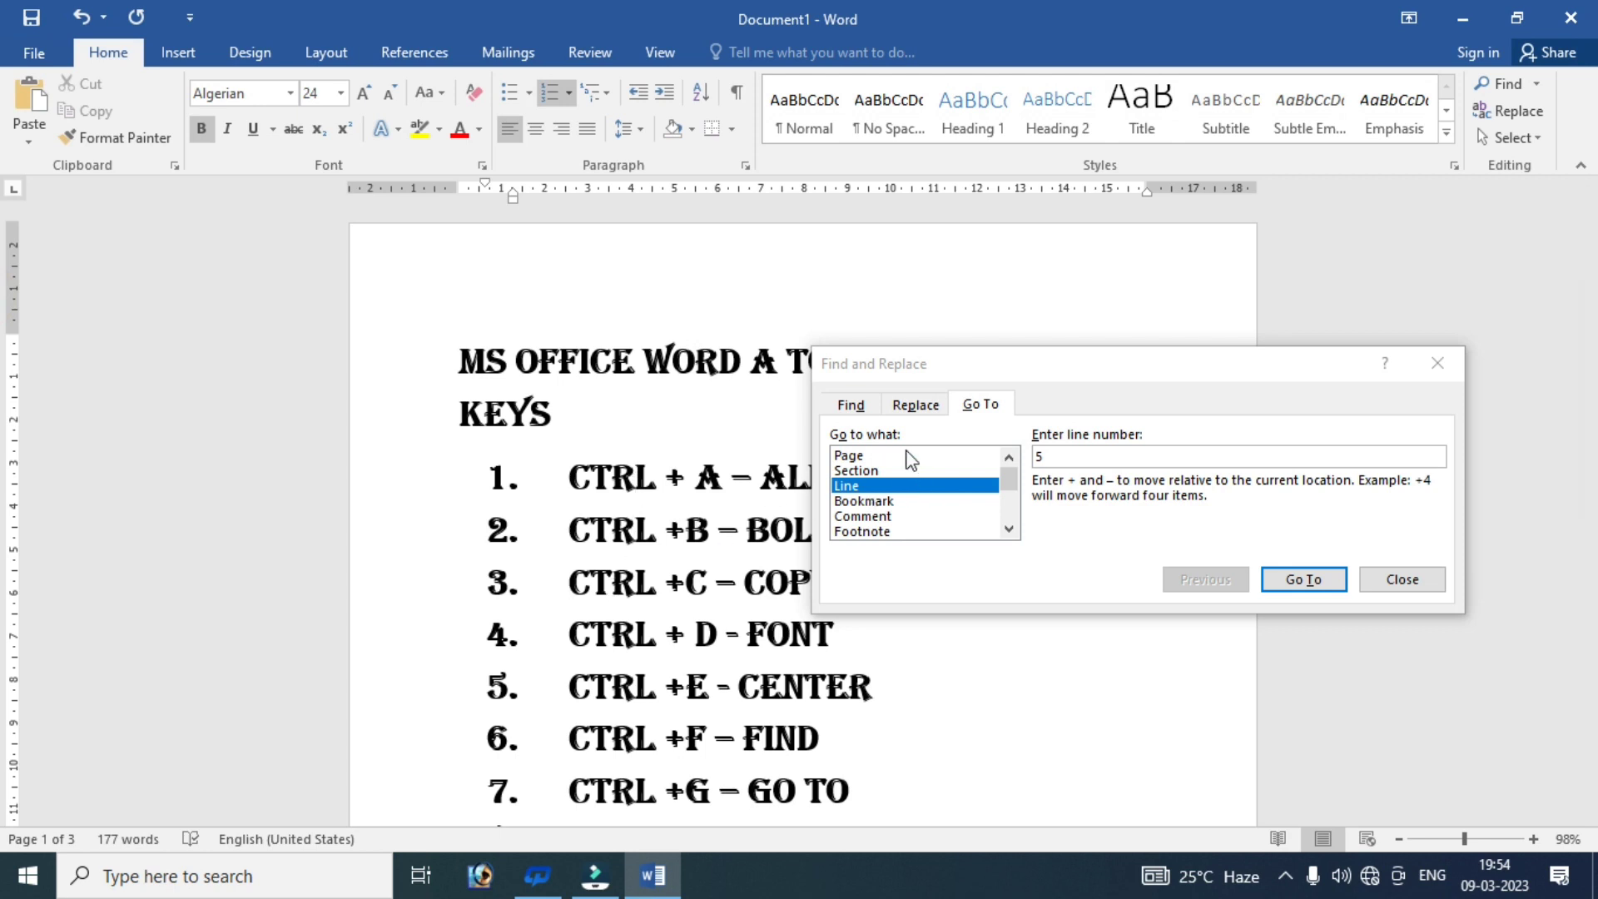
- Set Go To back to Page, close it and return to the end of item 8
left_click(874, 455)
left_click(863, 486)
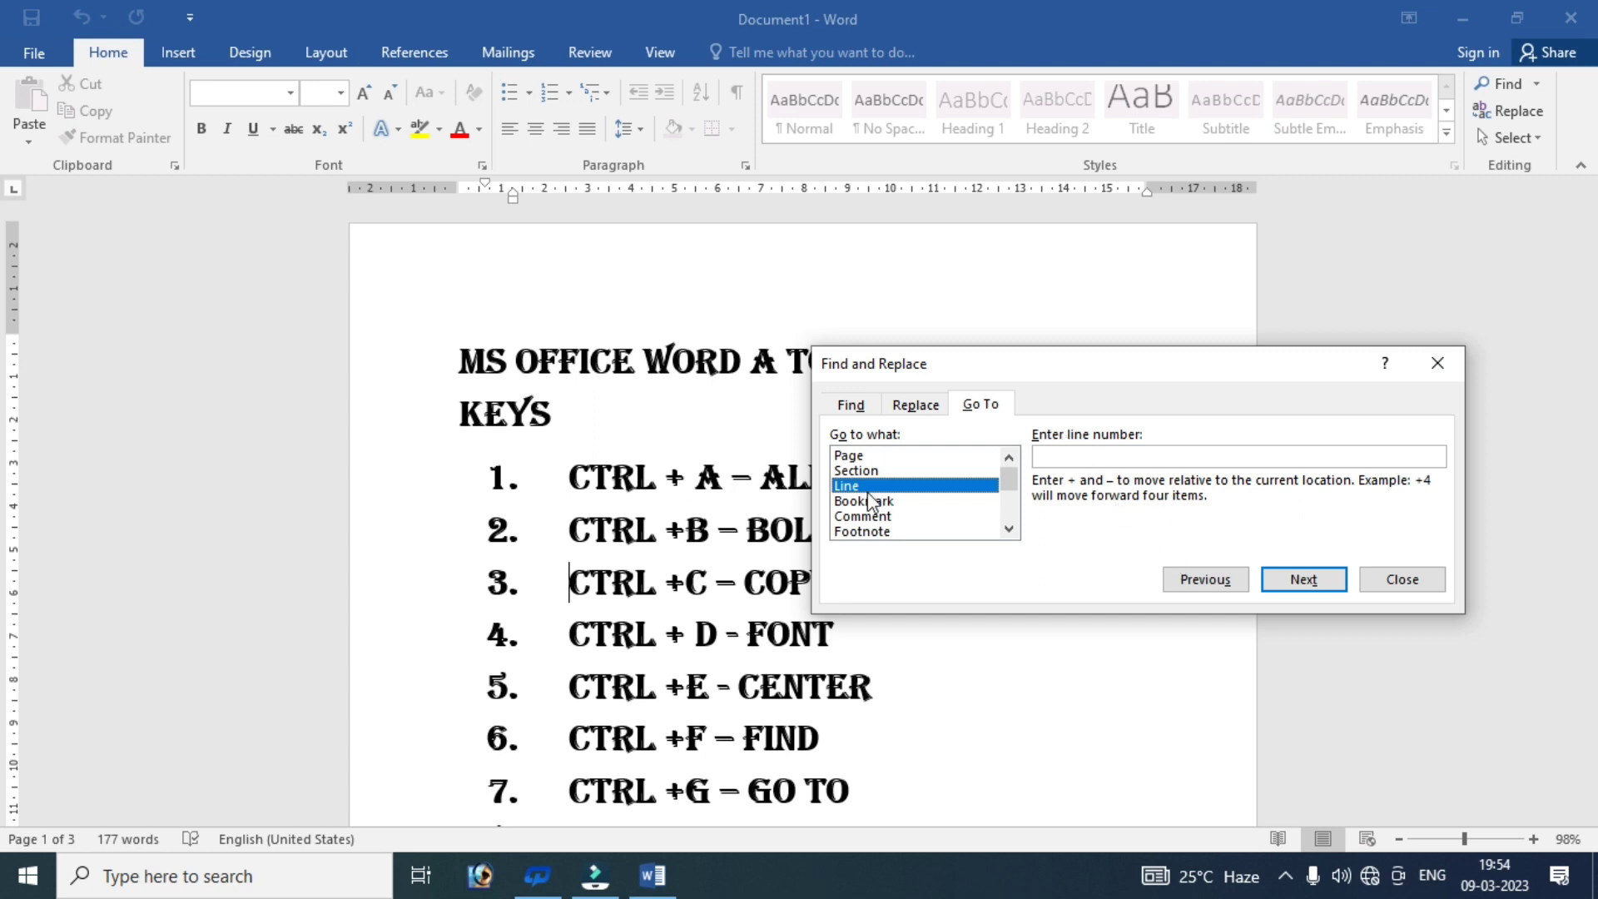
left_click(866, 455)
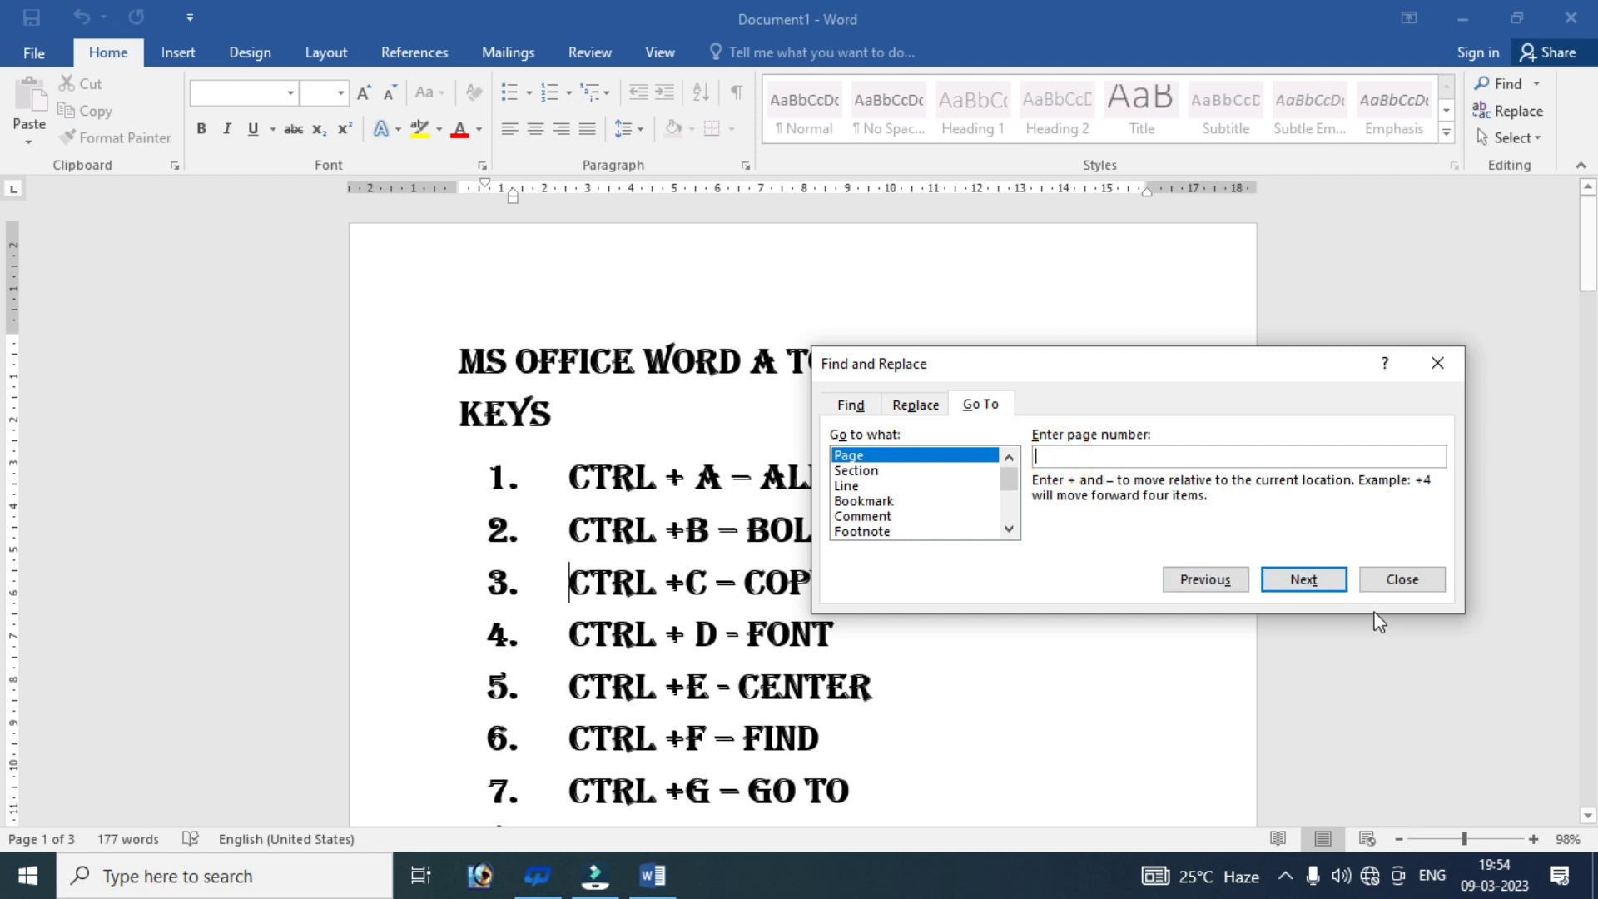
left_click(1437, 362)
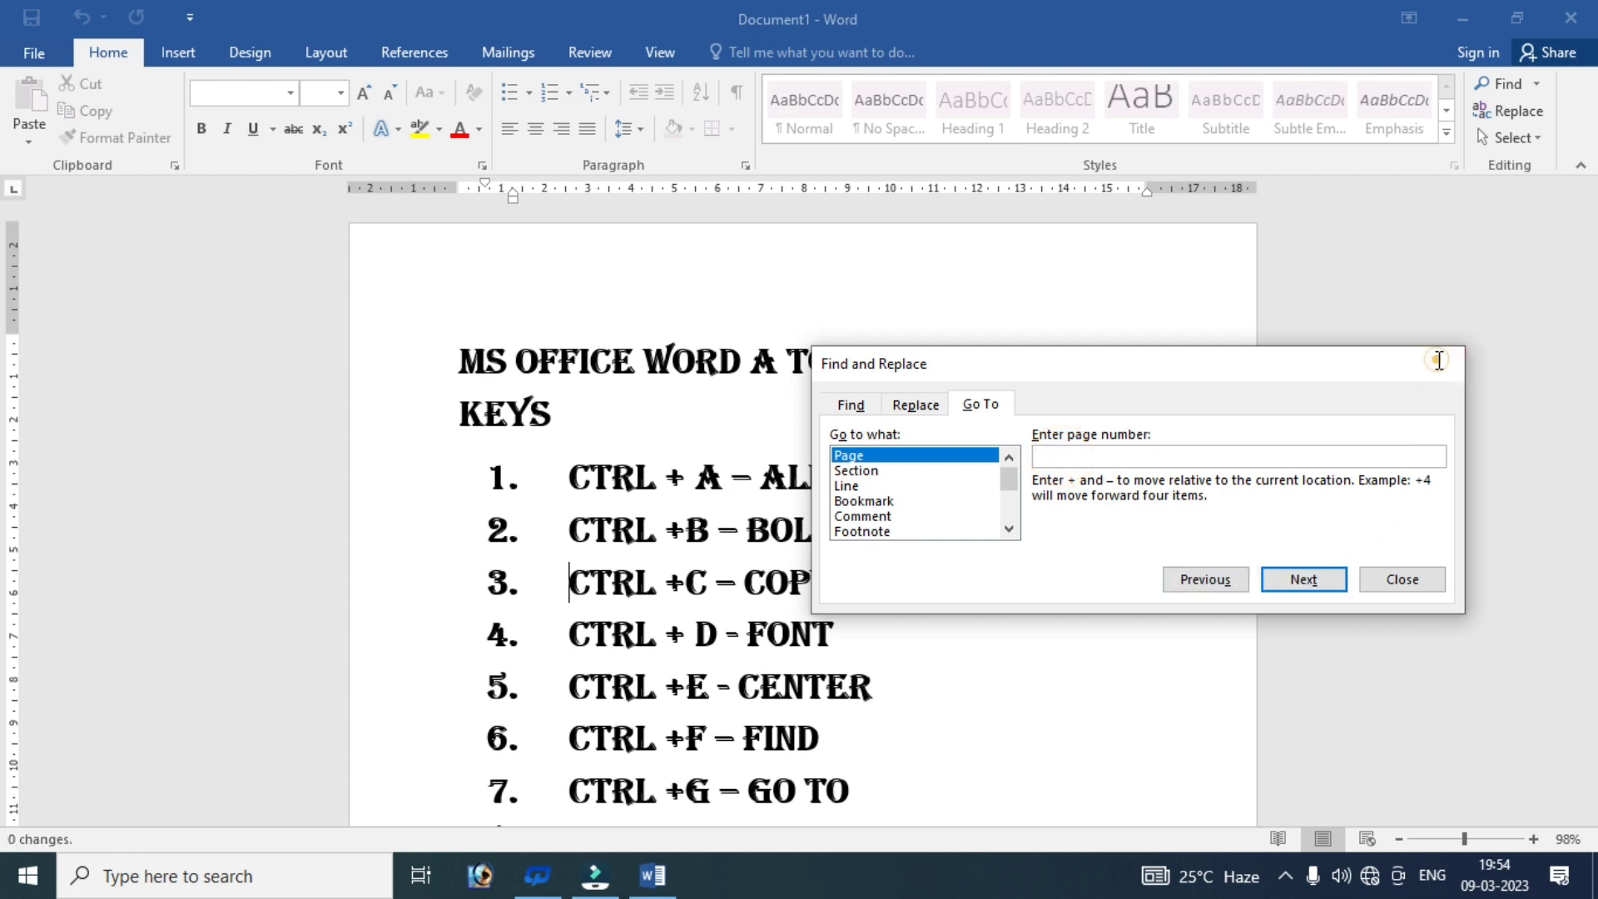
mouse_move(1591, 258)
left_mouse_down()
mouse_move(1592, 348)
mouse_move(1366, 361)
left_mouse_up()
left_click(712, 402)
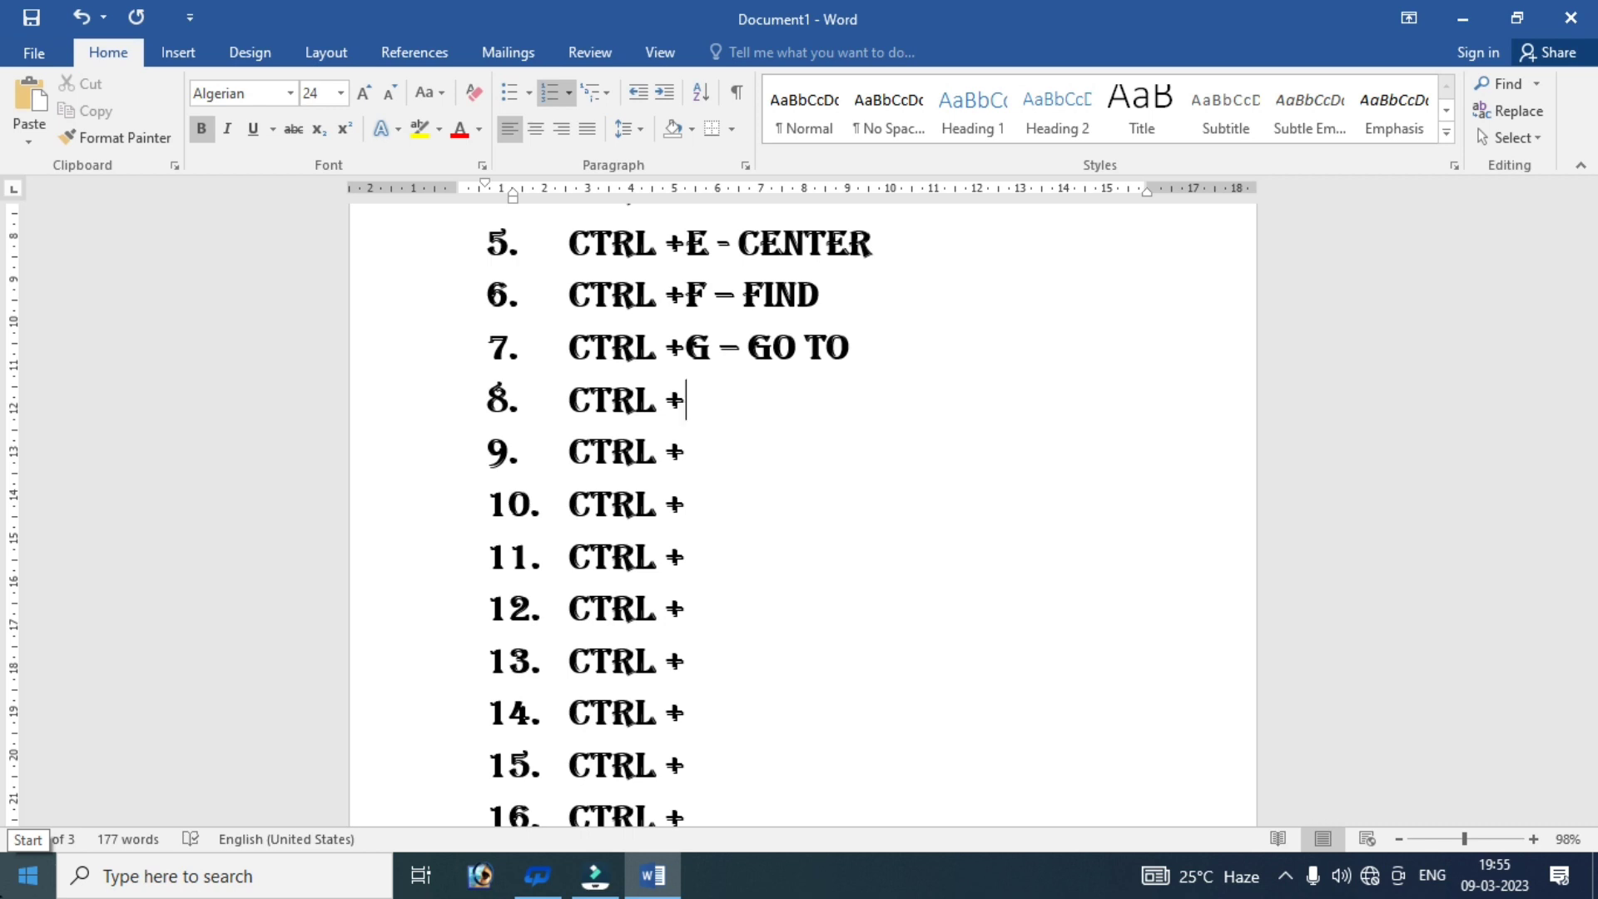
- Type 'H - REPLACE' after CTRL + on list item 8
type("H ")
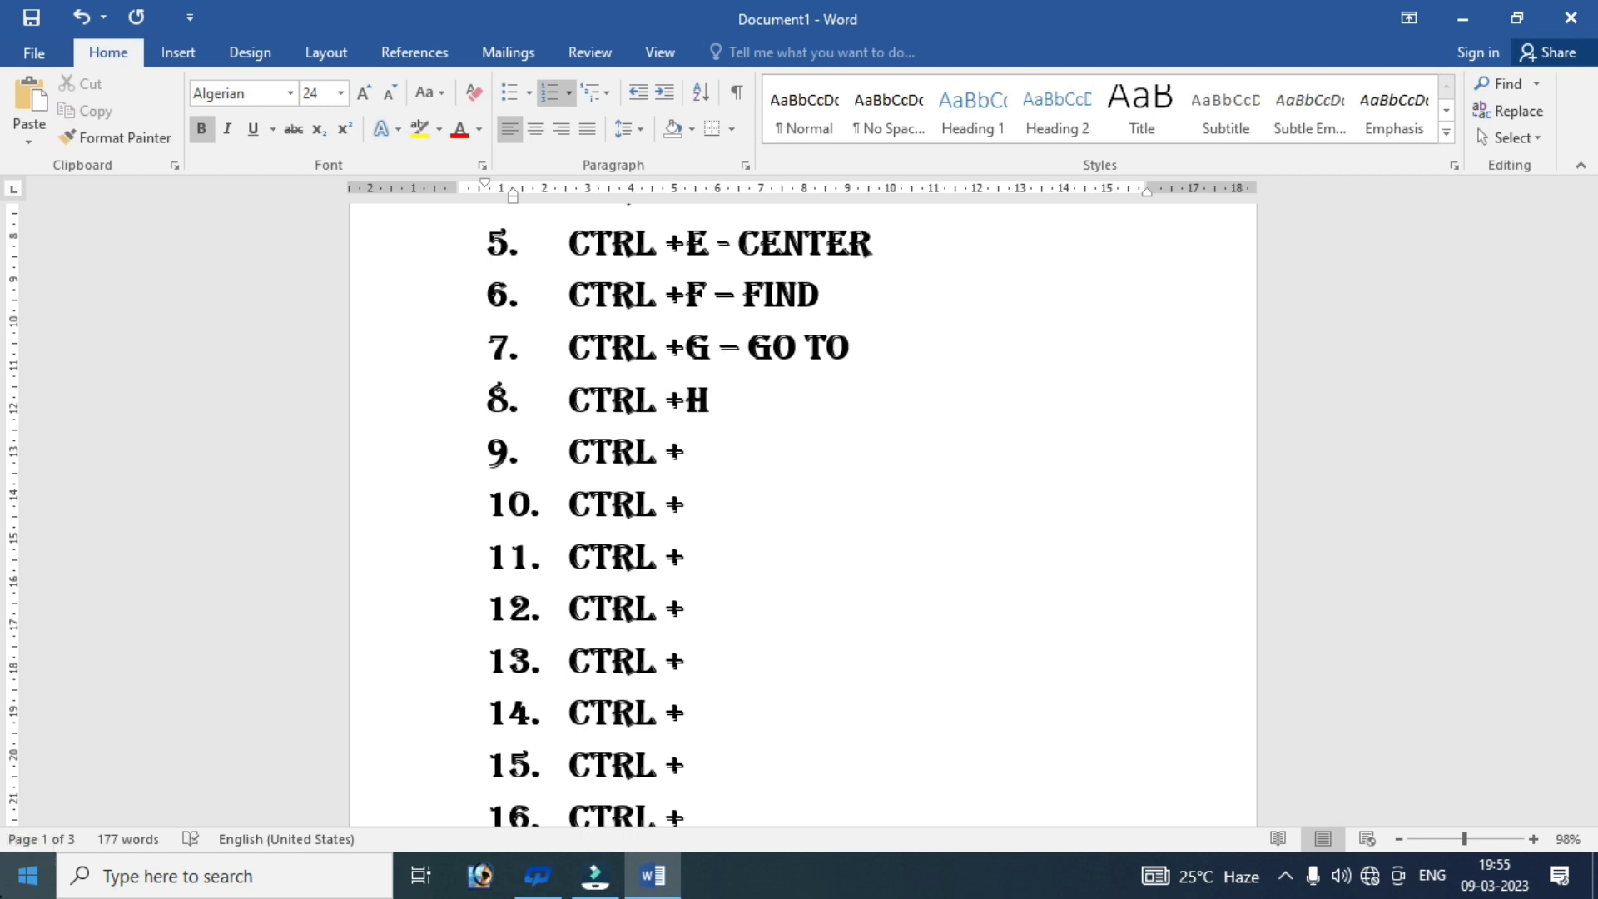
type("- ")
type("REPL")
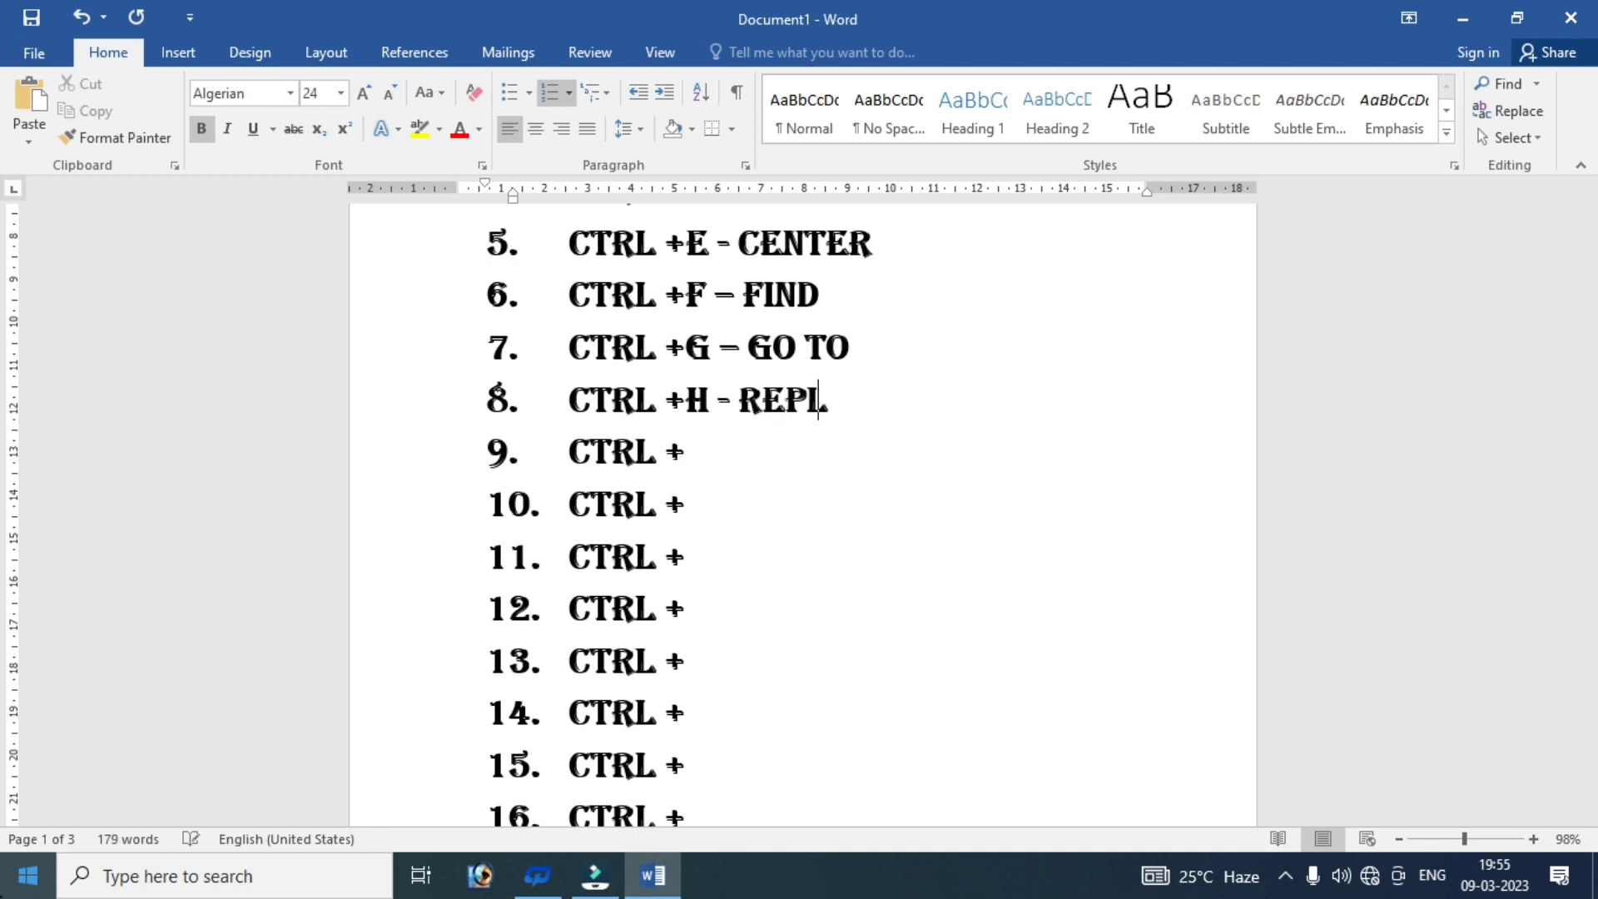
type("ACE")
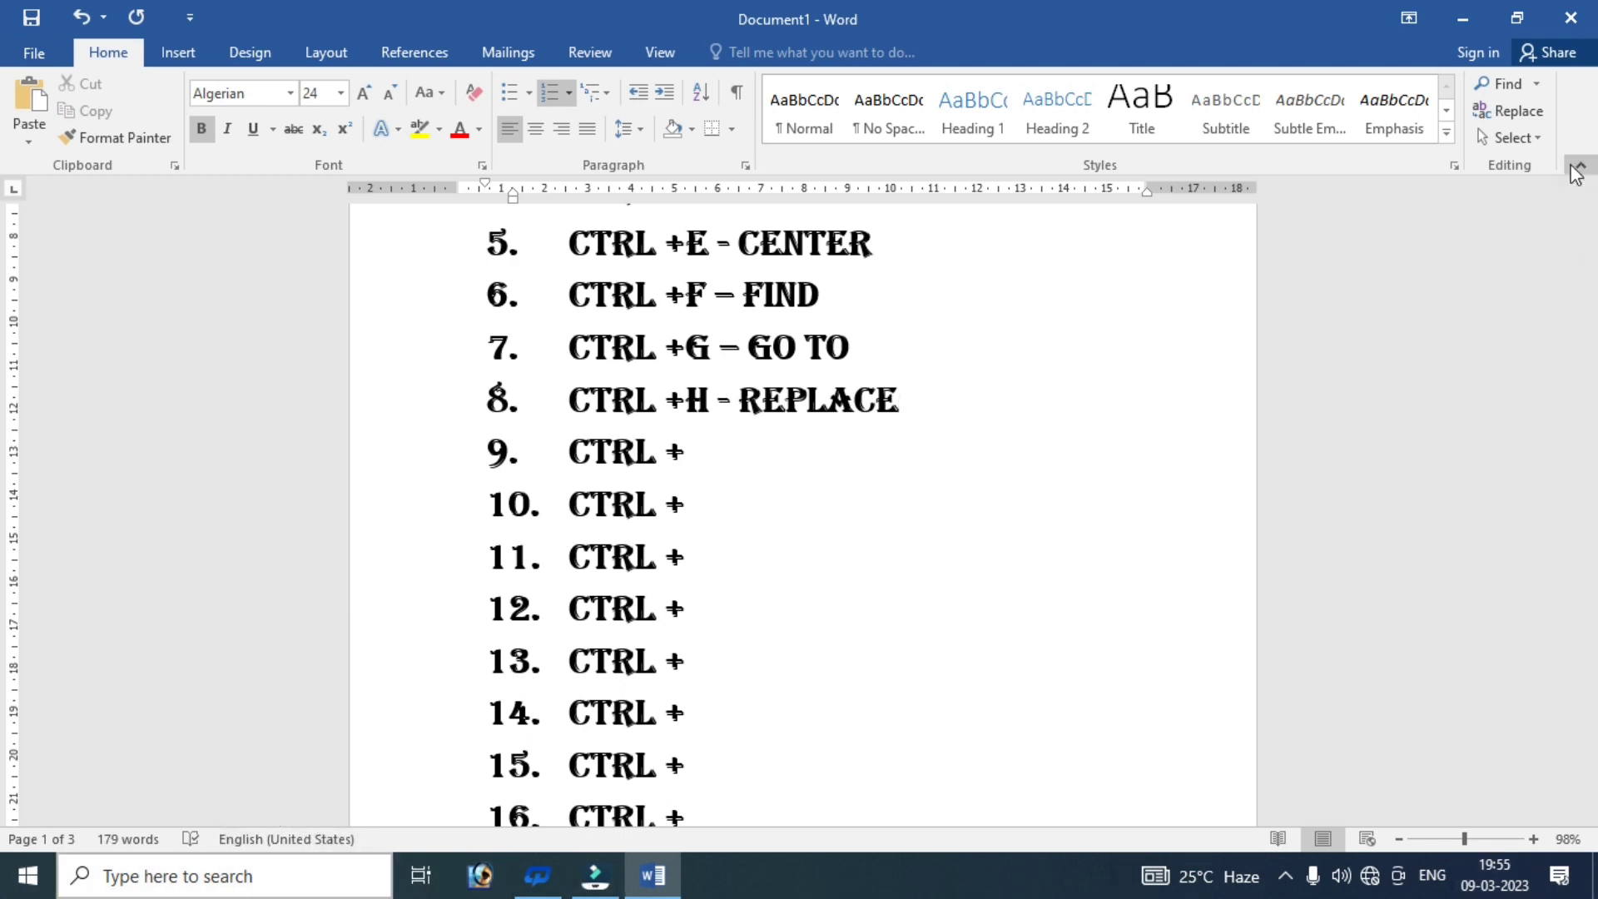
left_click_drag(1585, 243, 1585, 204)
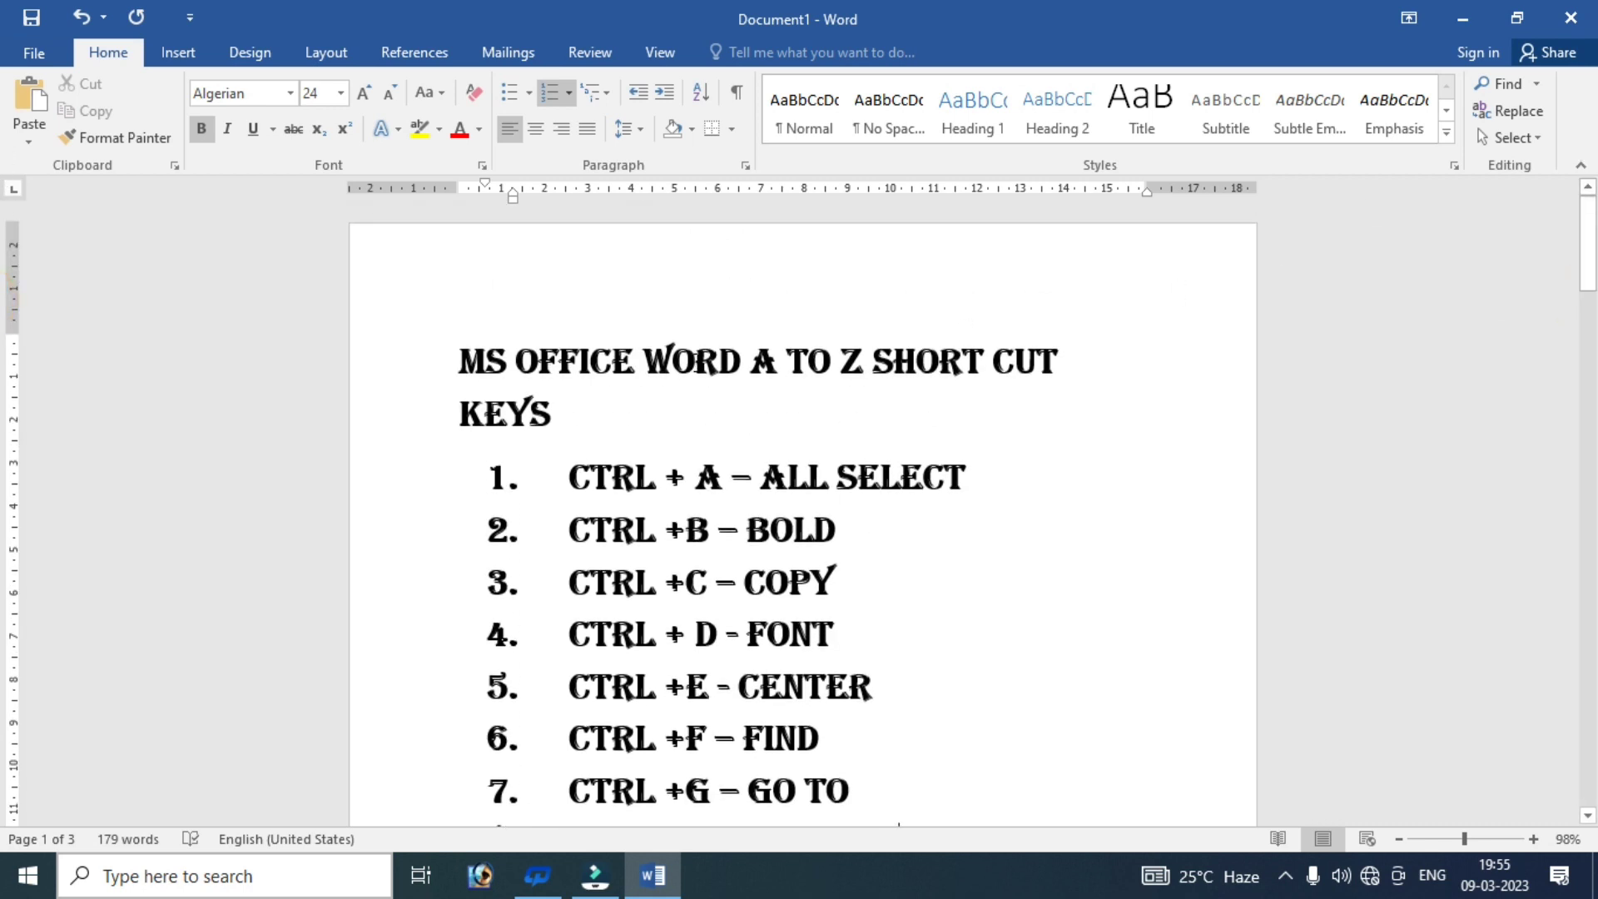
mouse_move(1586, 239)
left_mouse_down()
mouse_move(1590, 320)
mouse_move(1548, 256)
left_mouse_up()
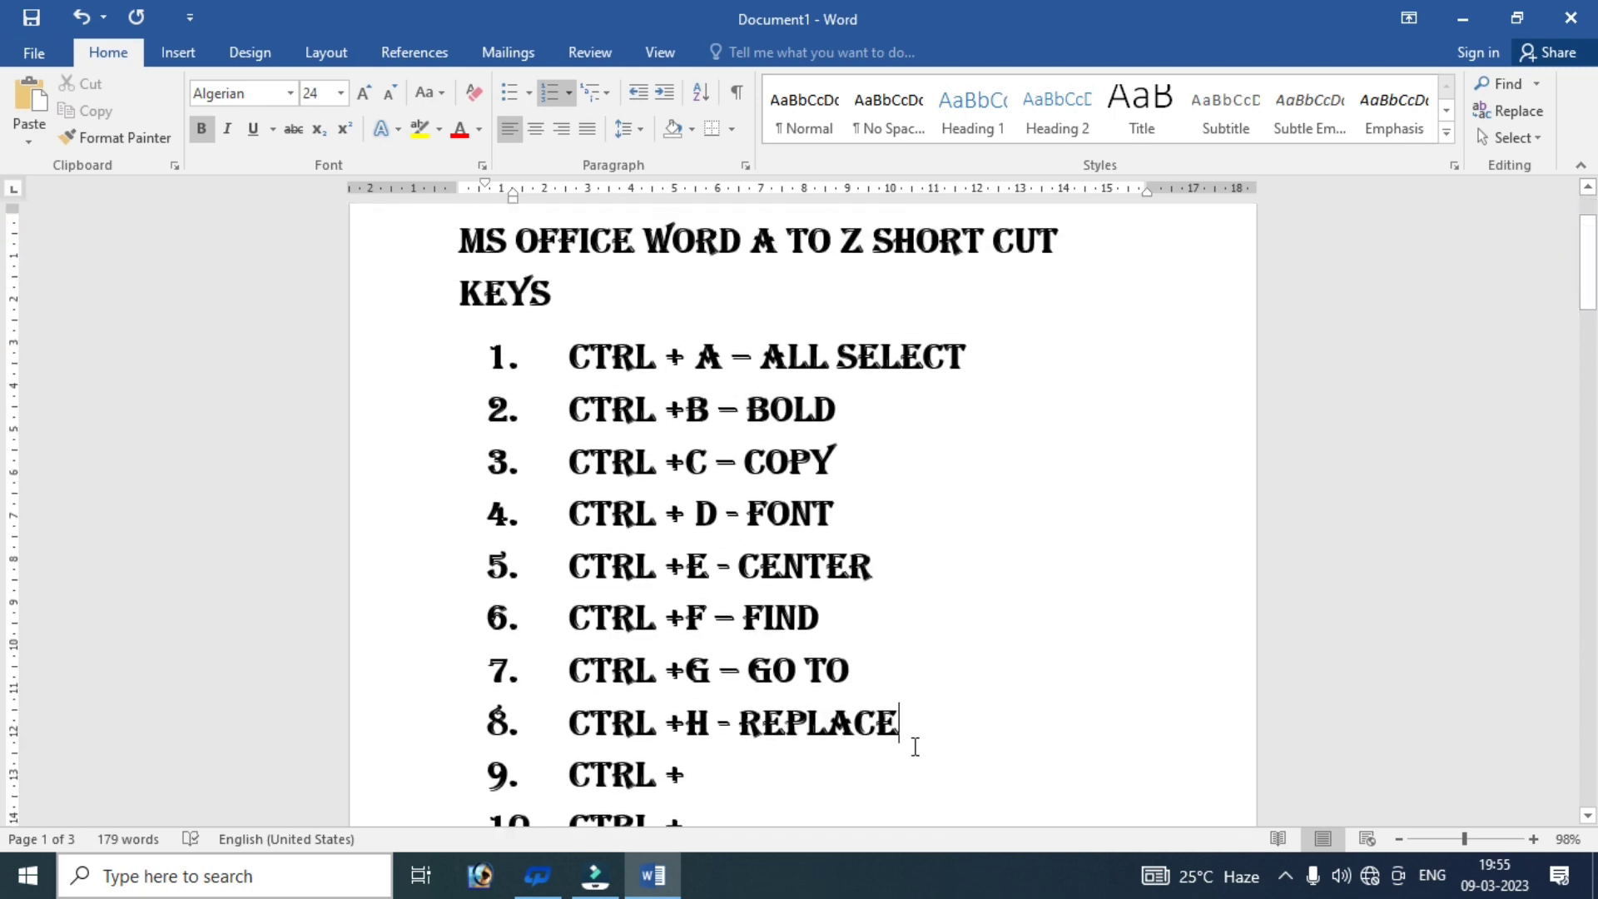
- Use Find and Replace to change WORD to EXCEL everywhere, confirming 4 replacements
key("ctrl+h")
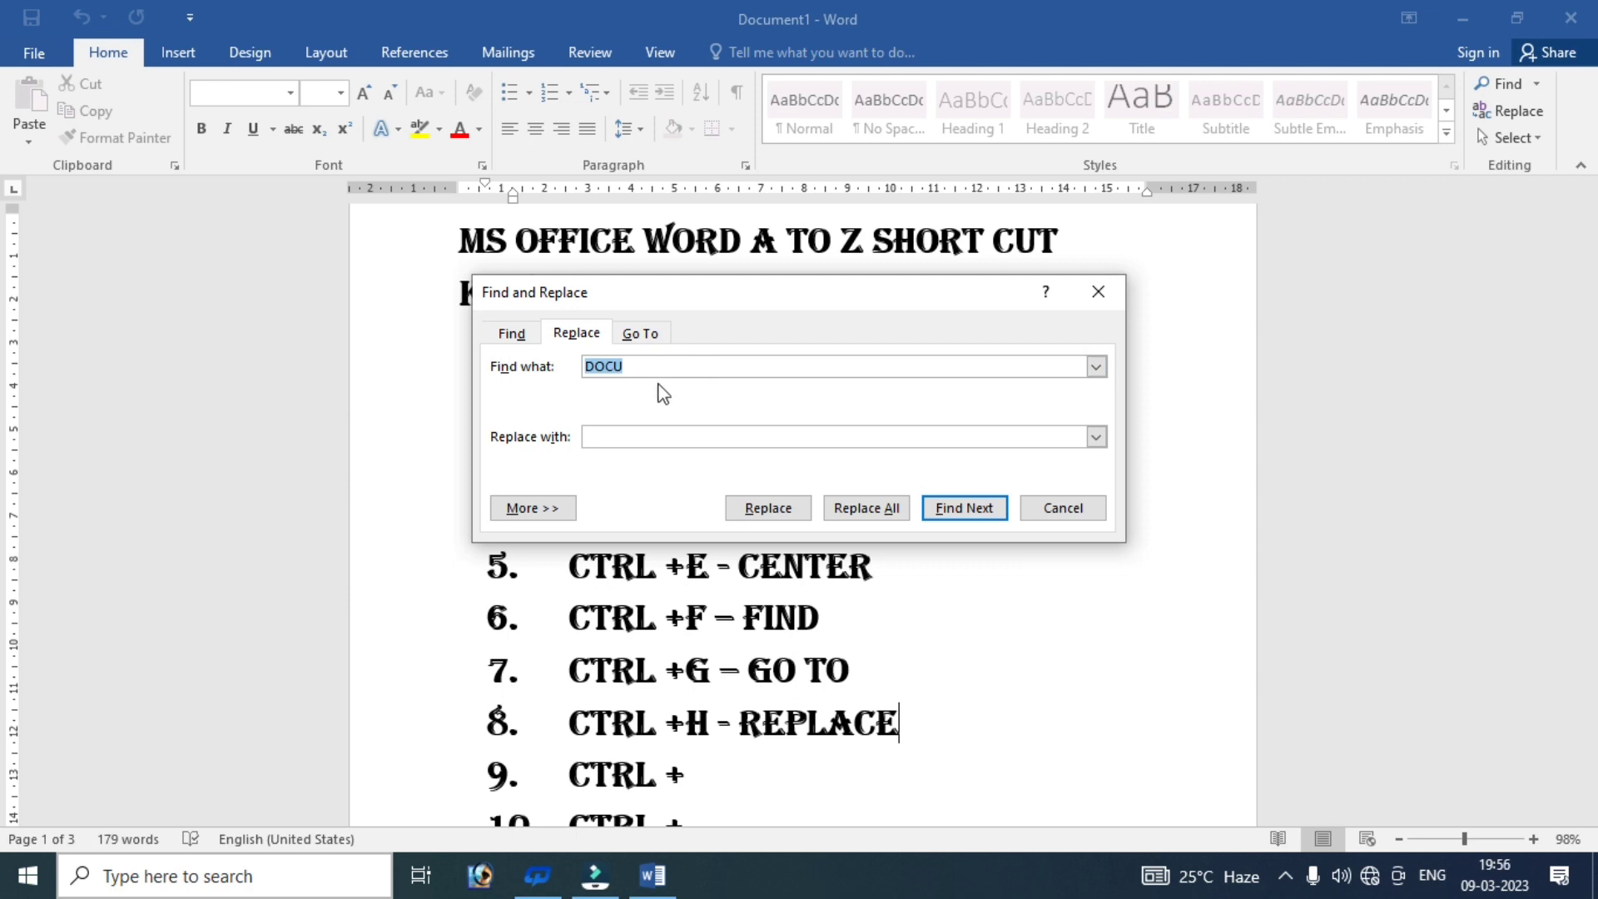
left_click_drag(851, 305, 870, 344)
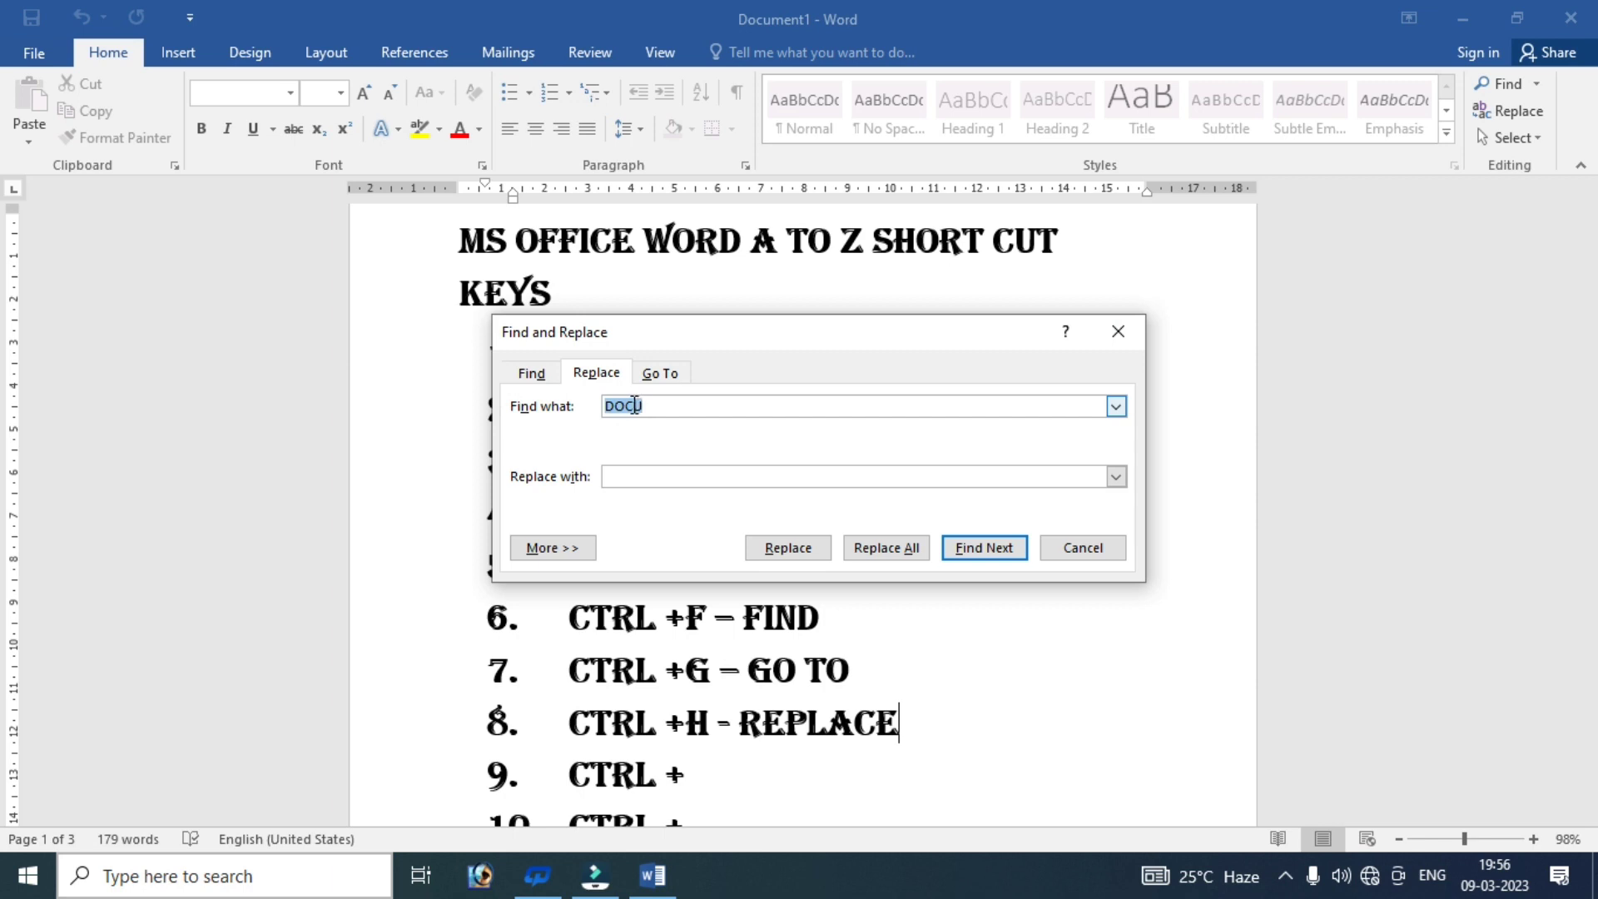
type("WORD")
left_click(653, 472)
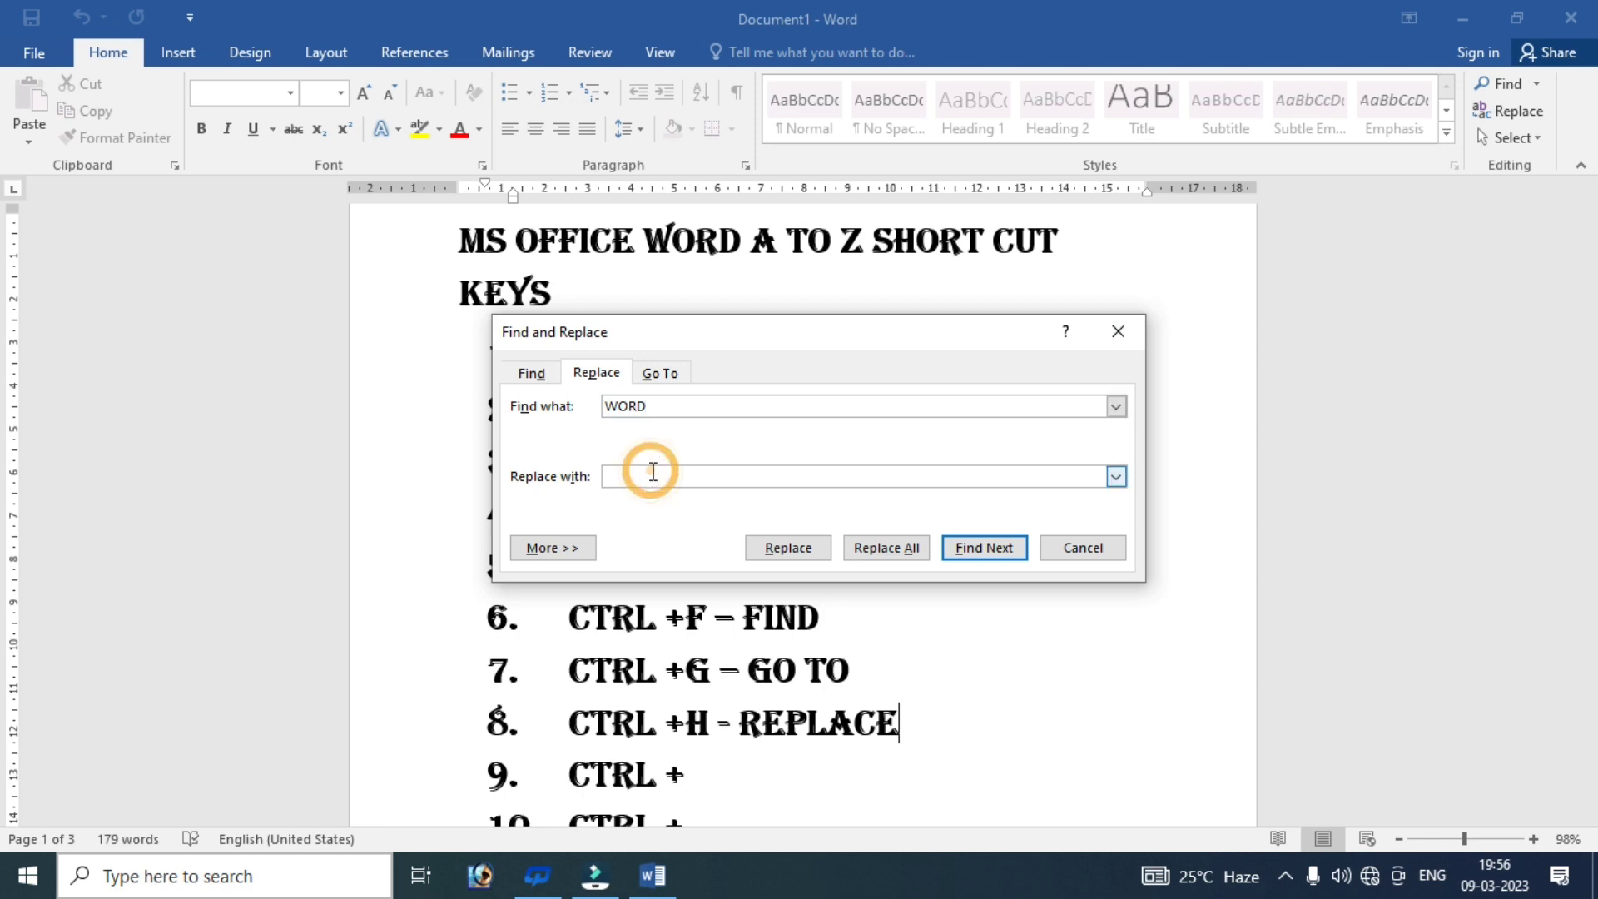
type("E")
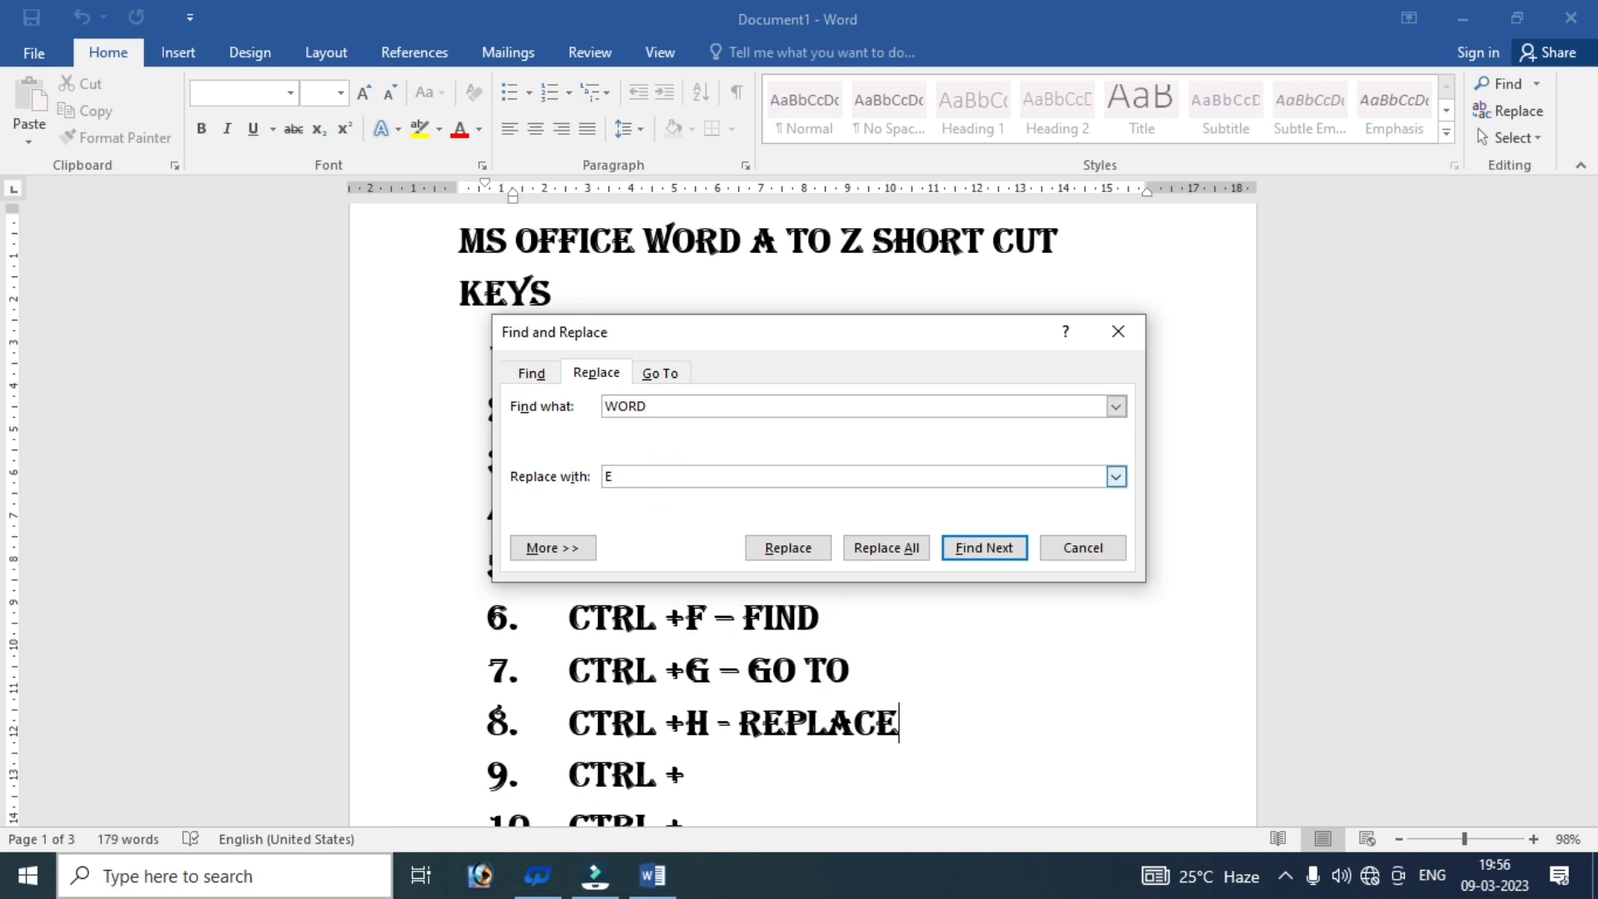
type("XCEL")
left_click(872, 553)
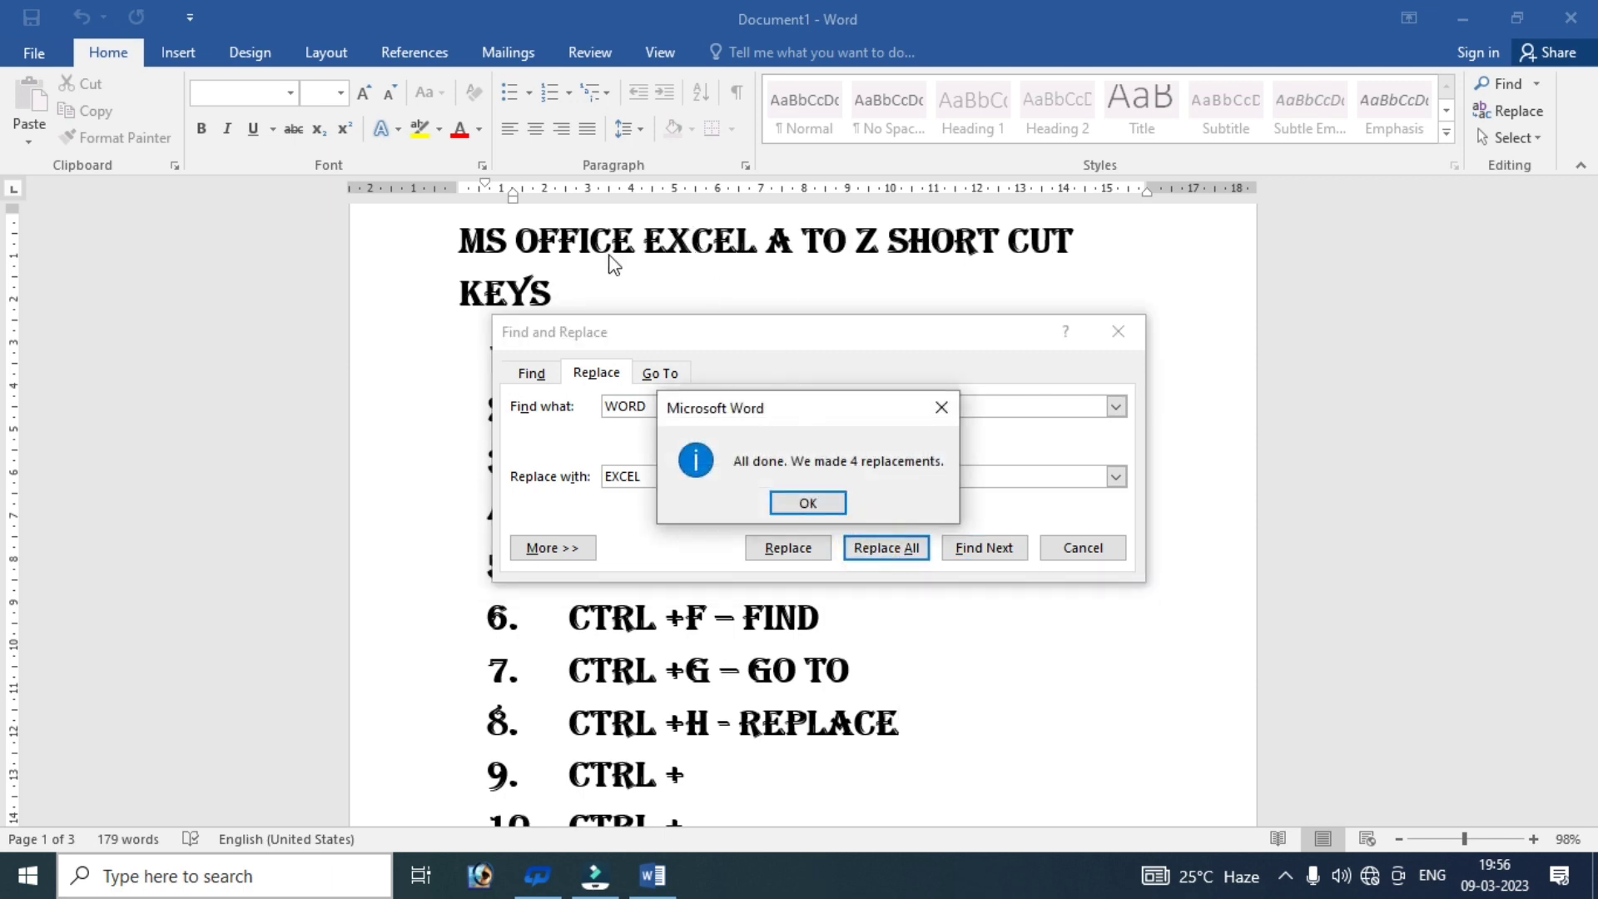
left_click(814, 501)
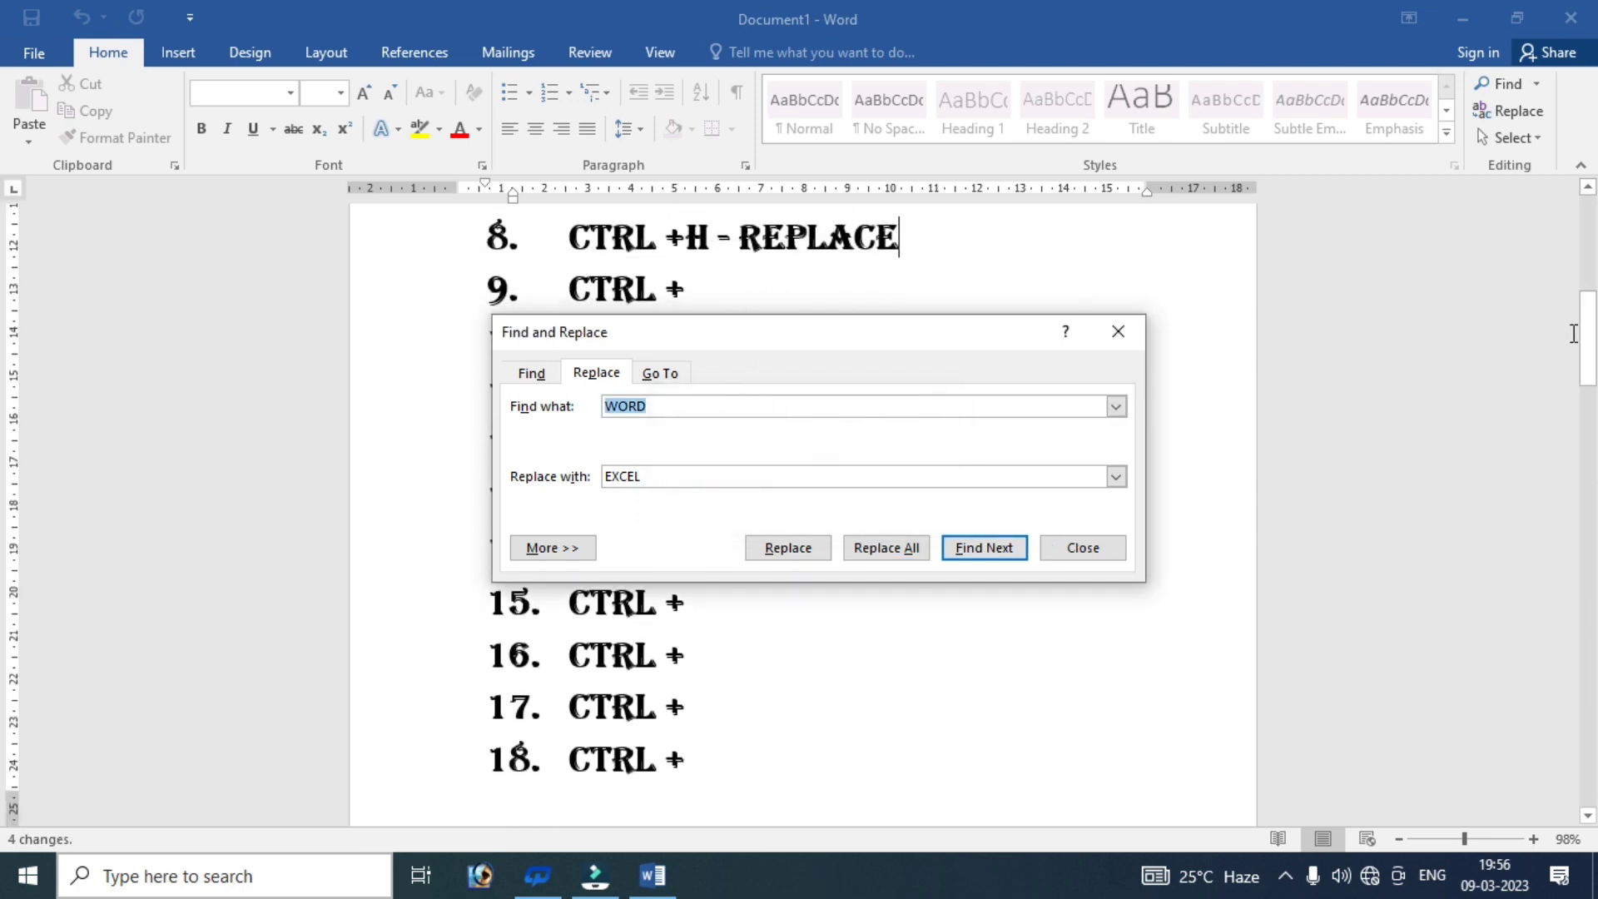
key("Escape")
left_click_drag(1593, 345, 1588, 200)
key("ctrl+h")
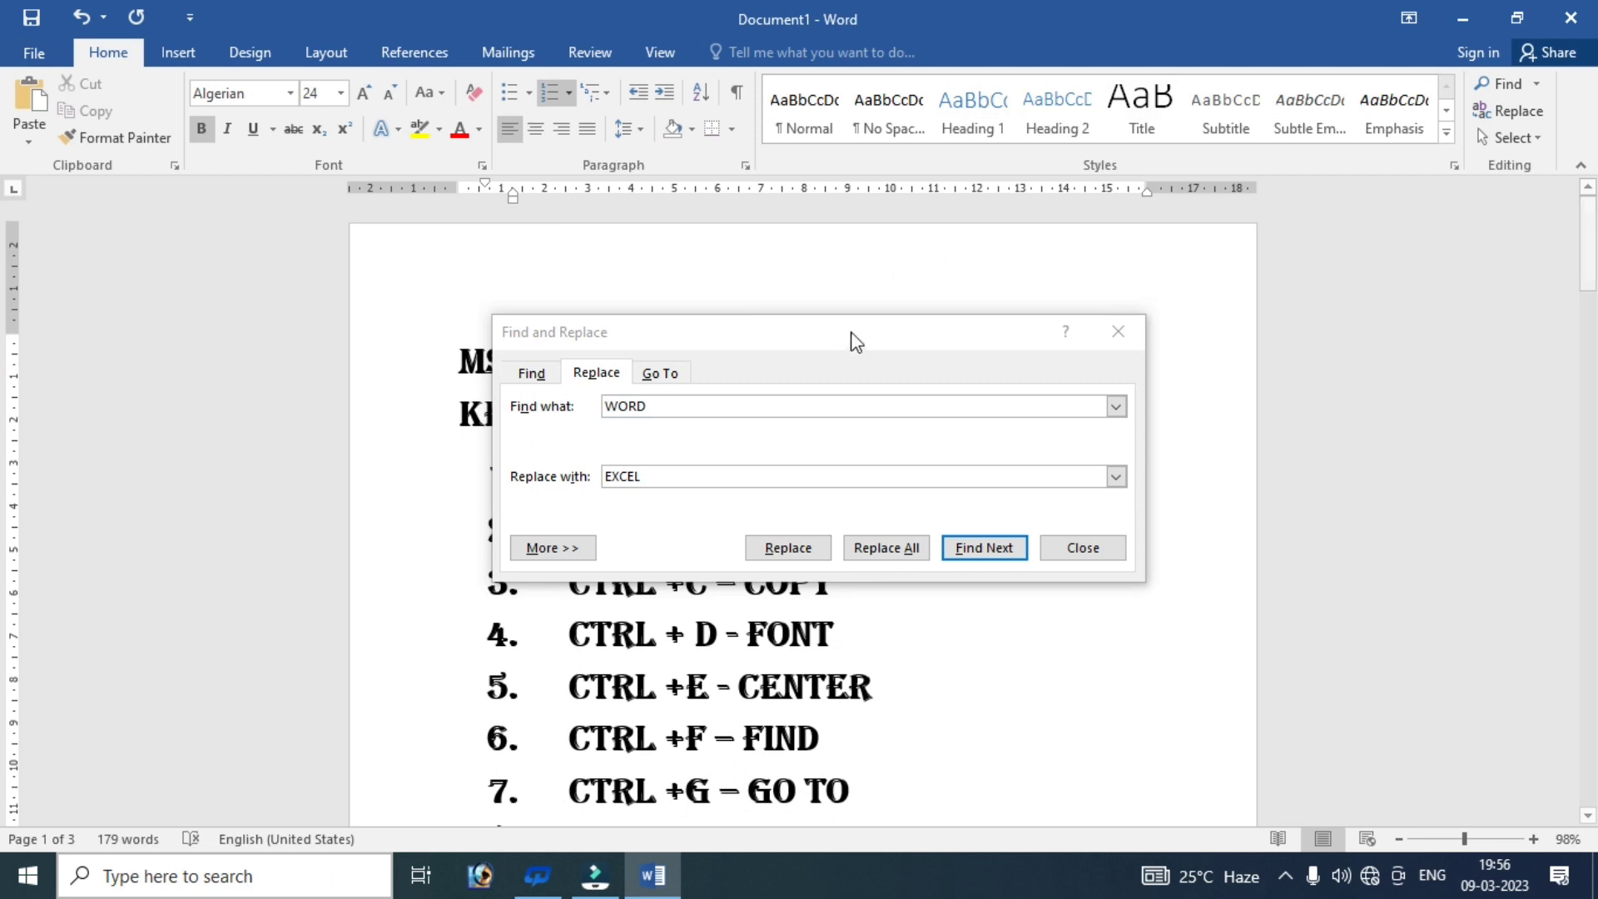
- Replace all EXCEL with WORD, confirming the 4 replacements
left_click_drag(857, 458, 858, 462)
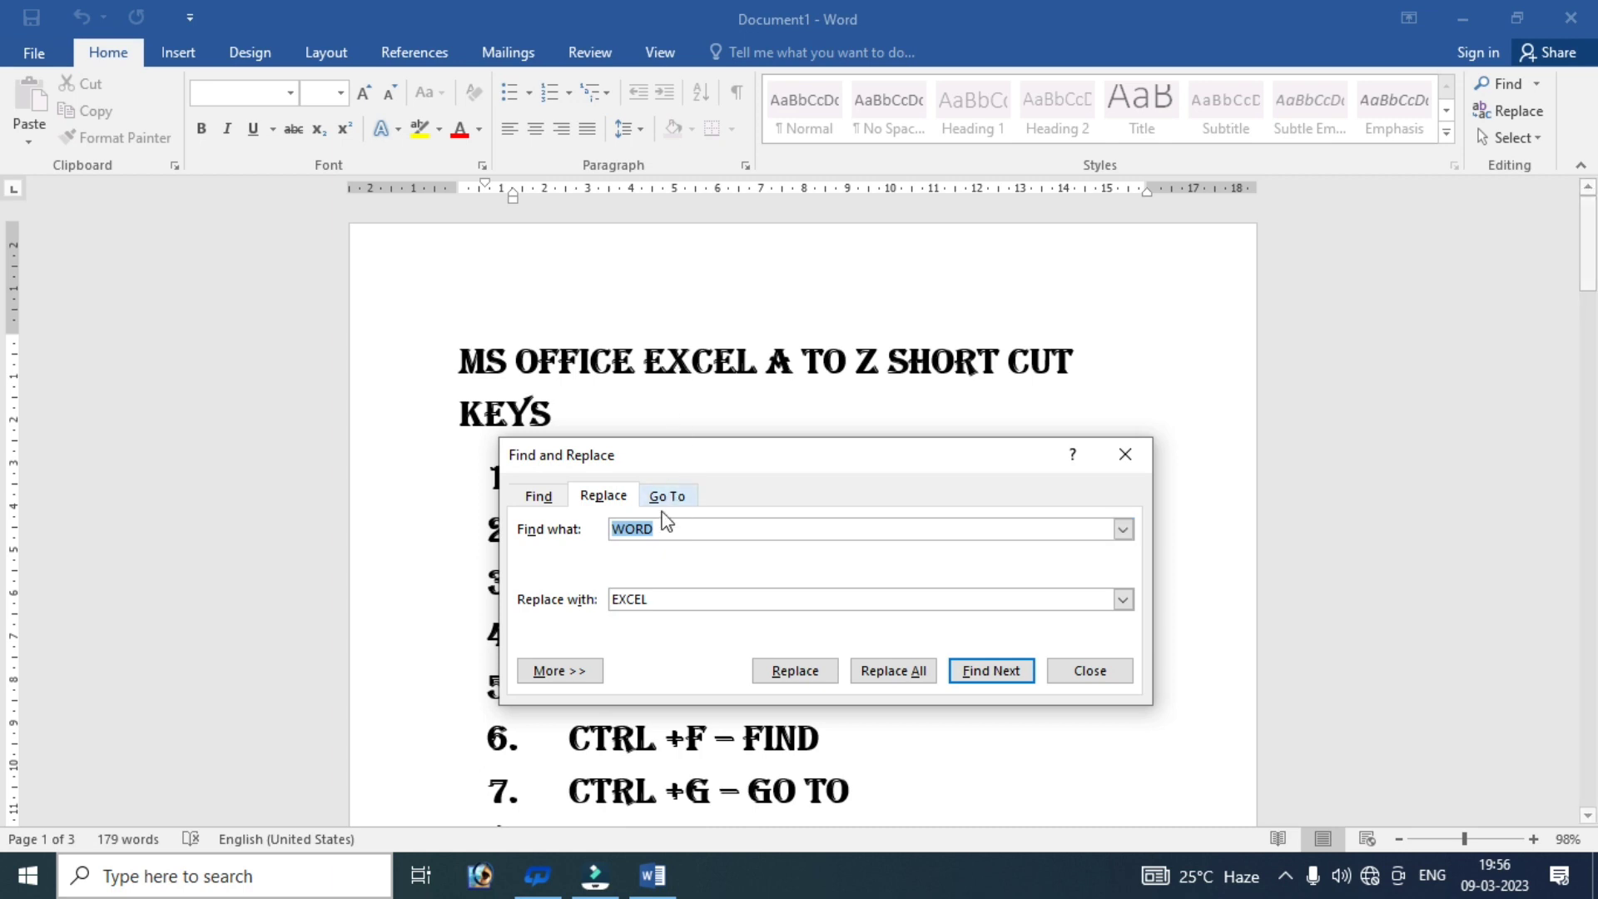
type("E")
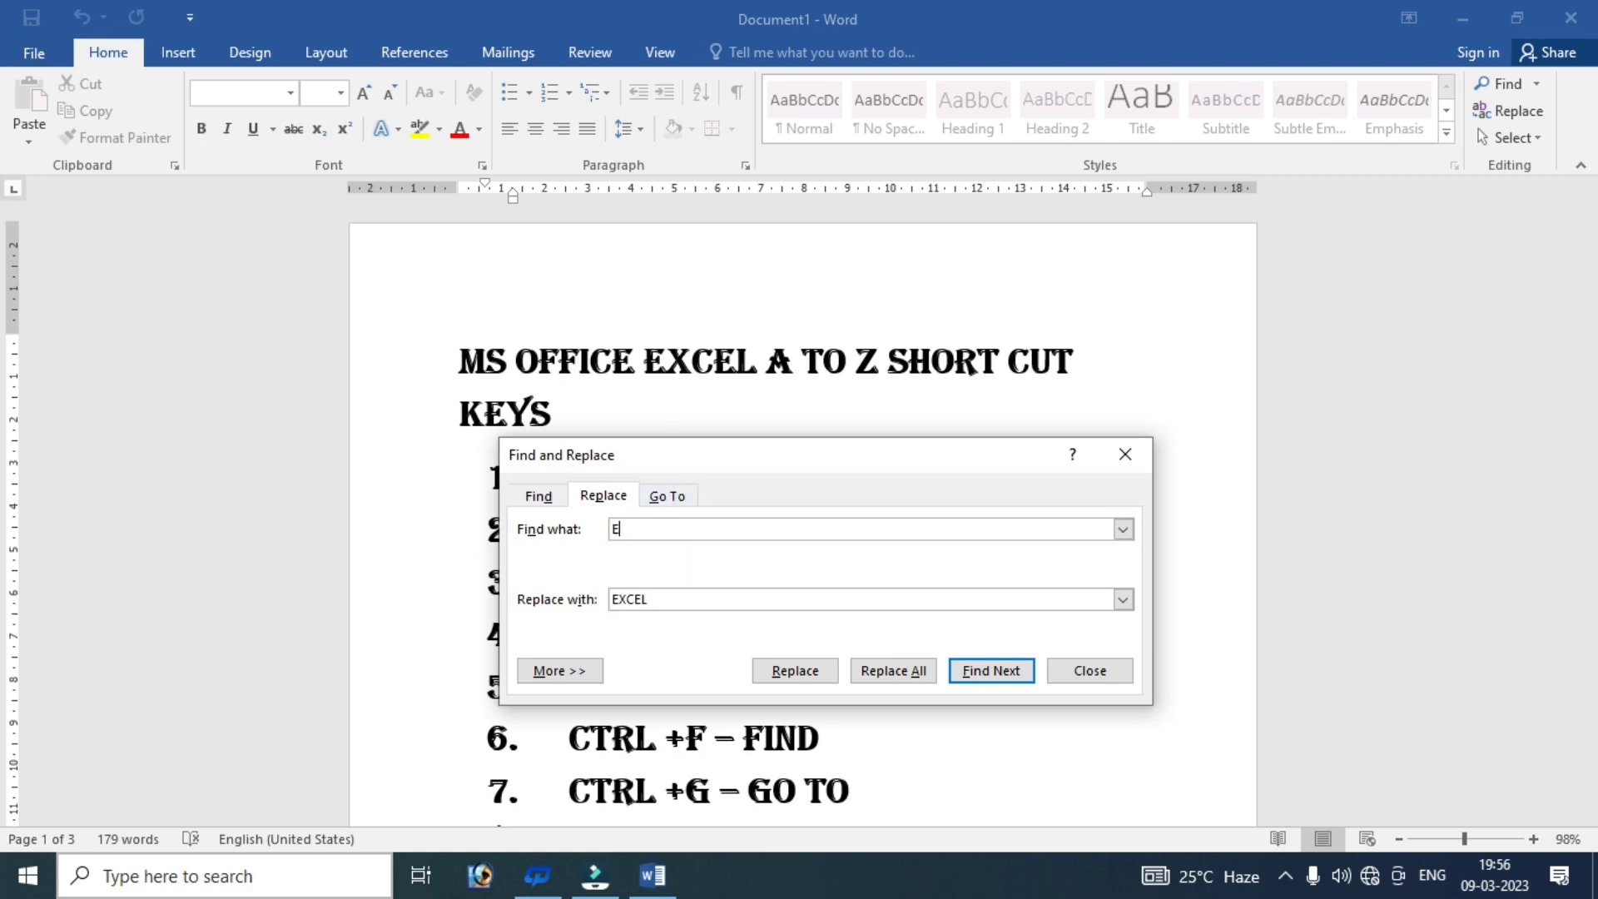
type("XCE")
type("L")
double_click(676, 601)
type("WO")
type("RD")
left_click(887, 672)
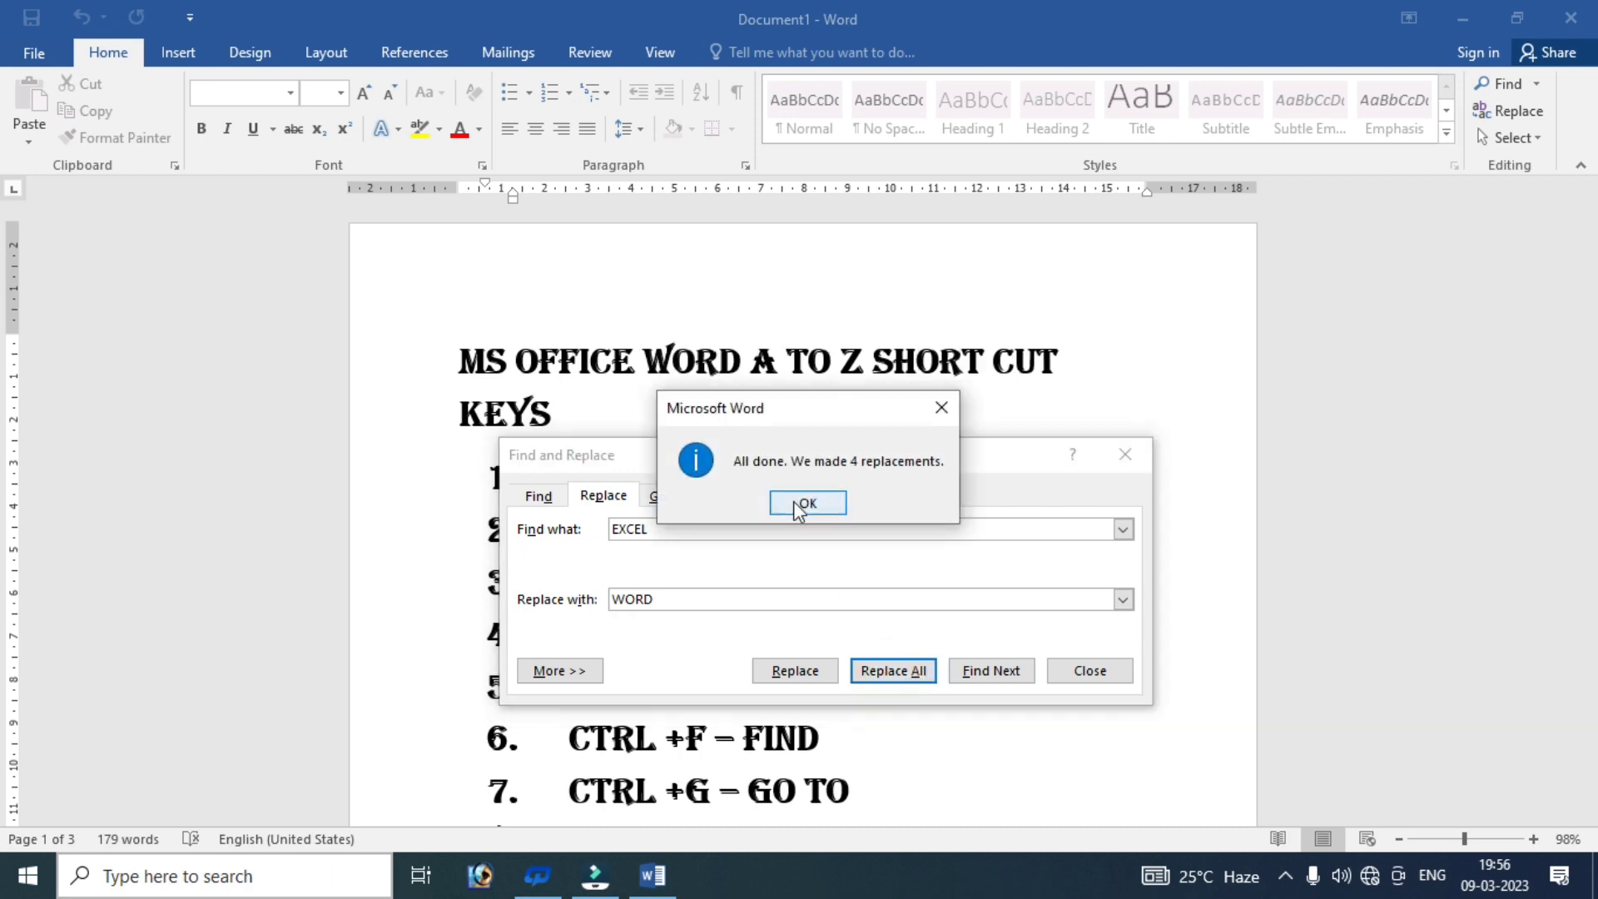
left_click(801, 502)
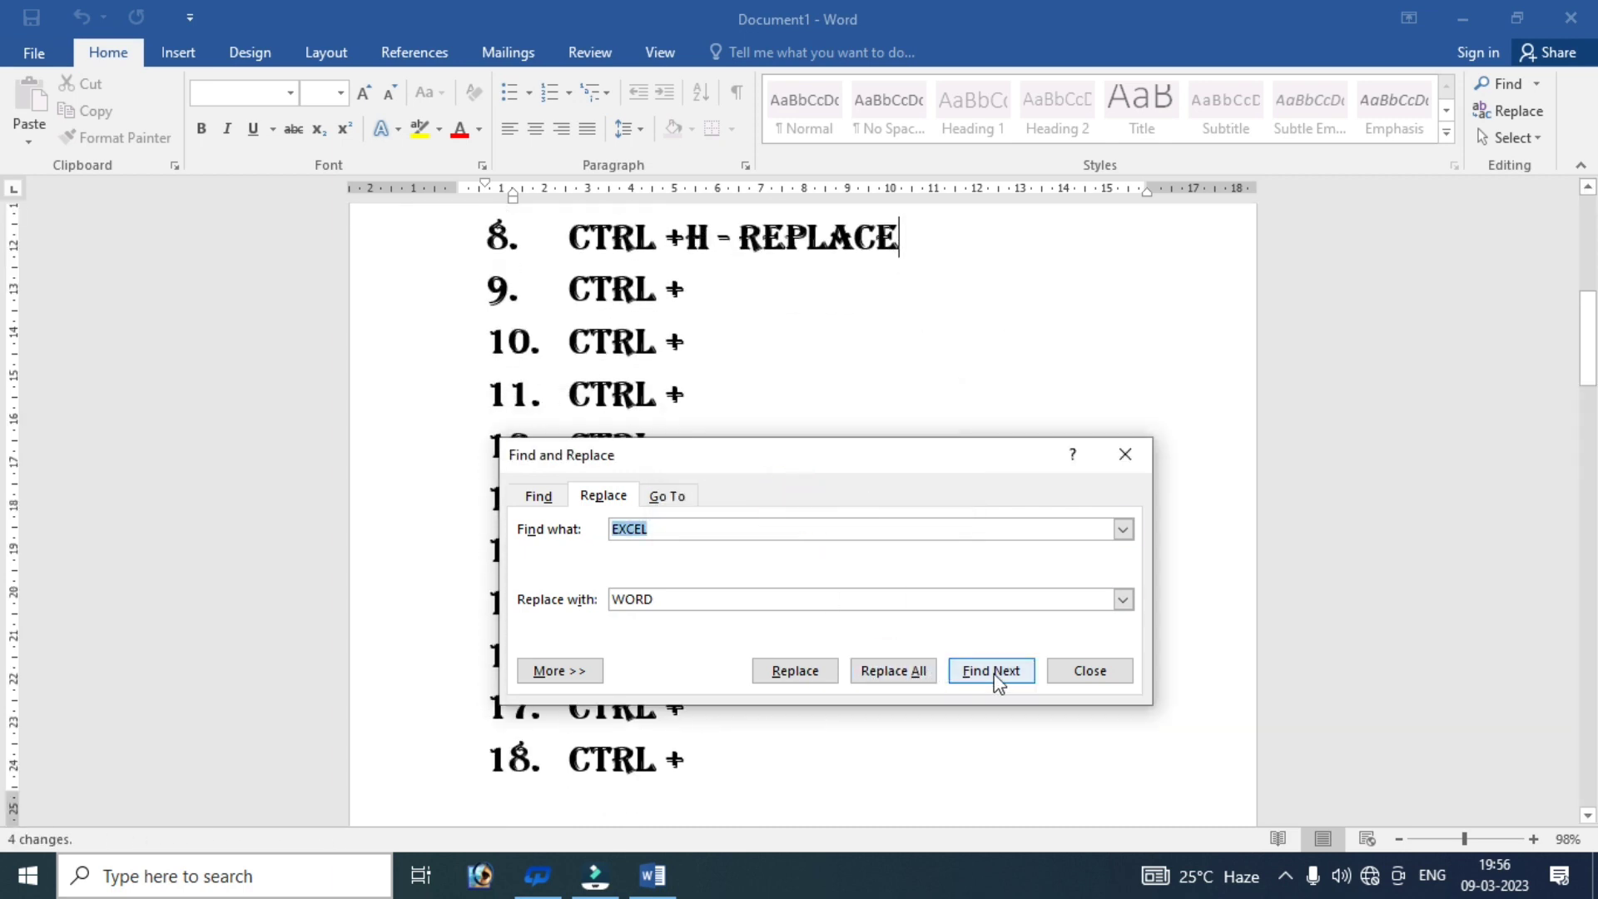
- Close Find and Replace and type 'I - ITALIC' on item 9, fixing the typo
left_click(1111, 670)
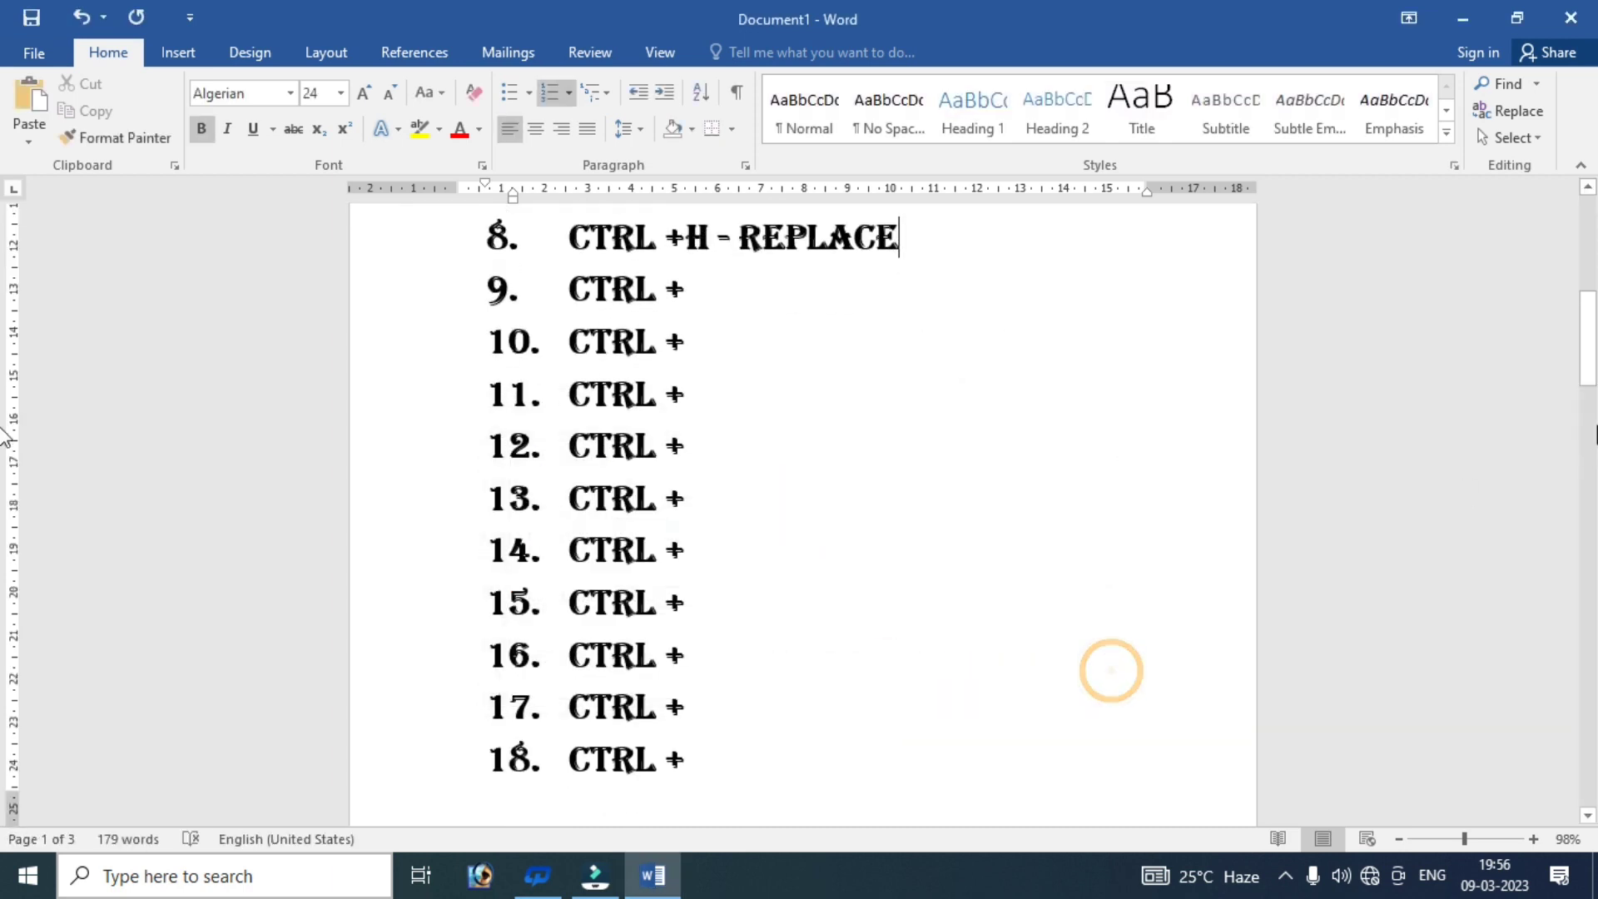
left_click_drag(1588, 370, 1590, 342)
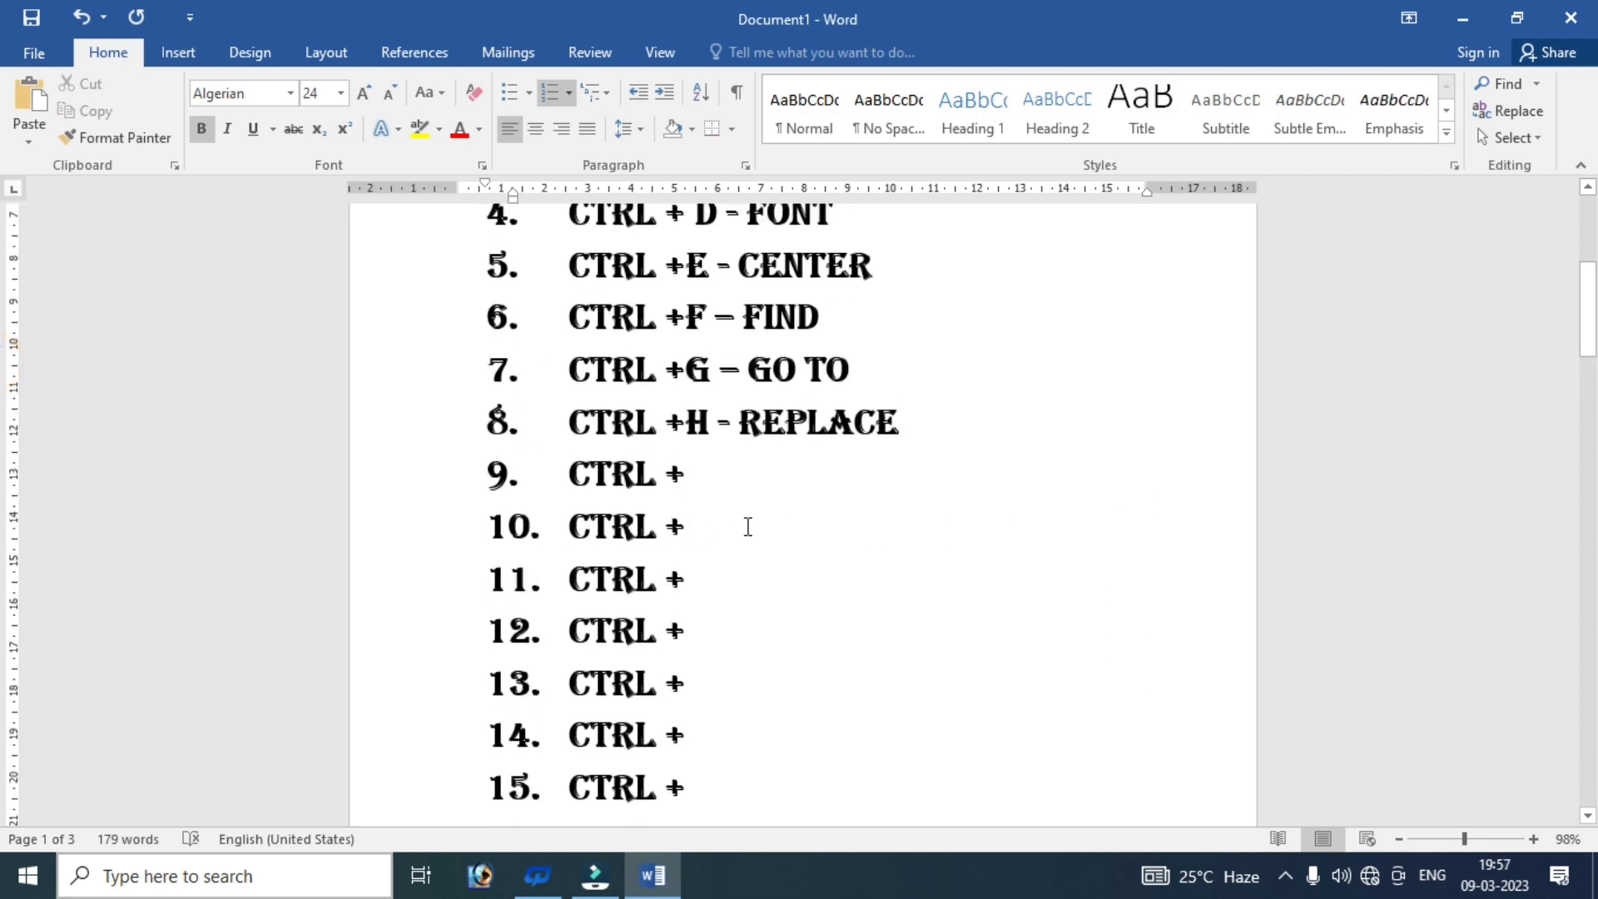
left_click(701, 474)
type("I ")
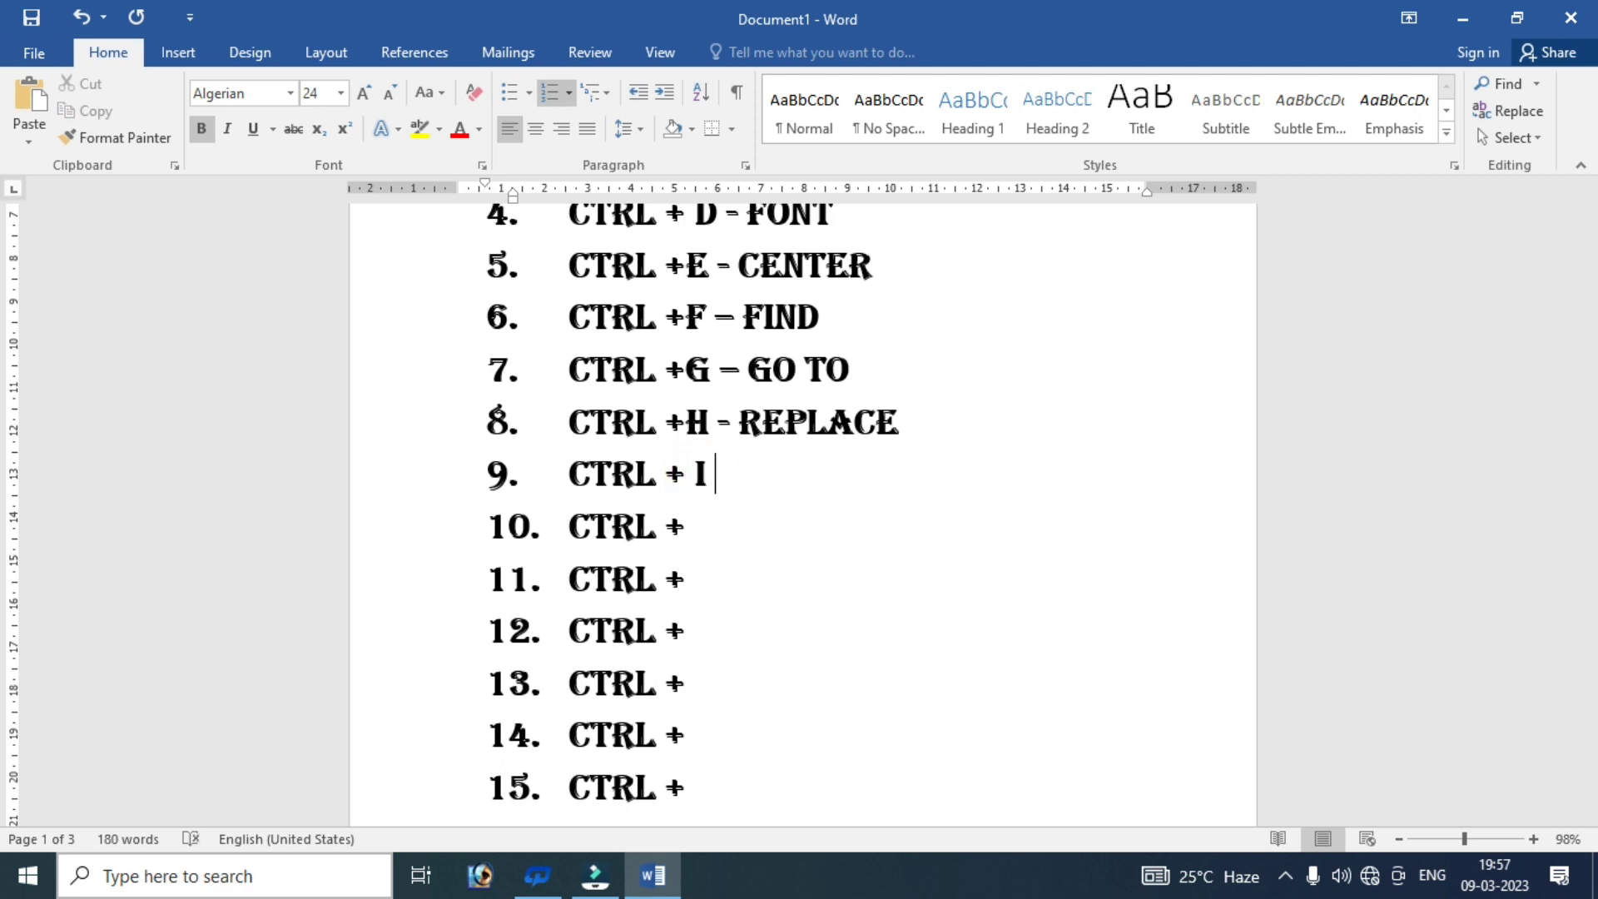
type("-")
type(" IT")
type("AKI")
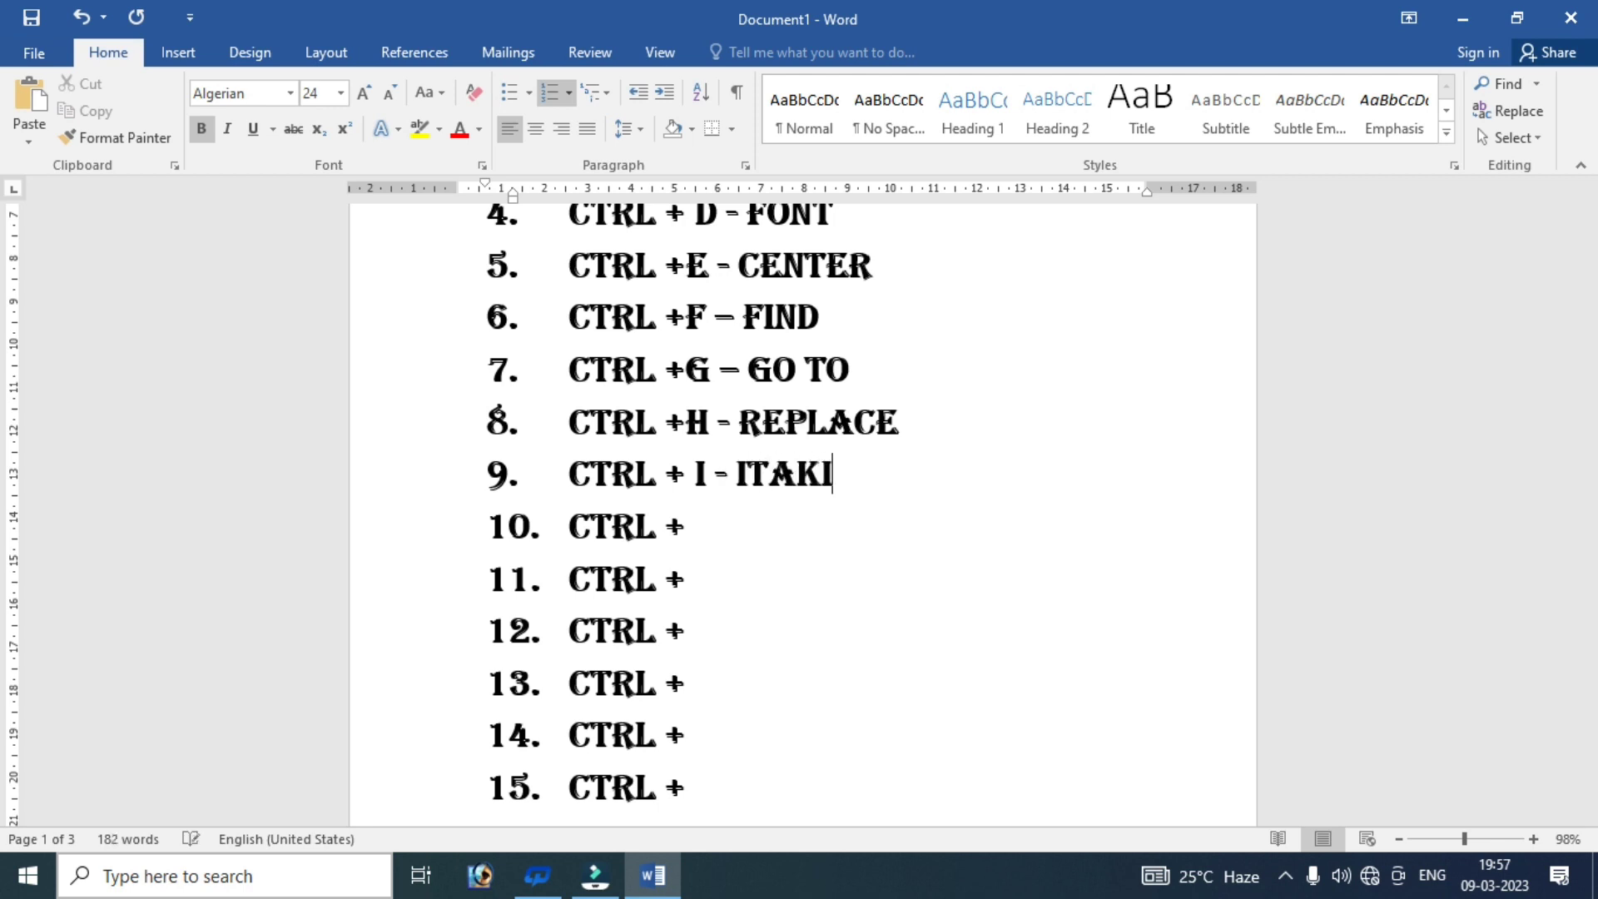
type("C")
key("BackSpace")
key("BackSpace")
key("BackSpace")
type("LIC")
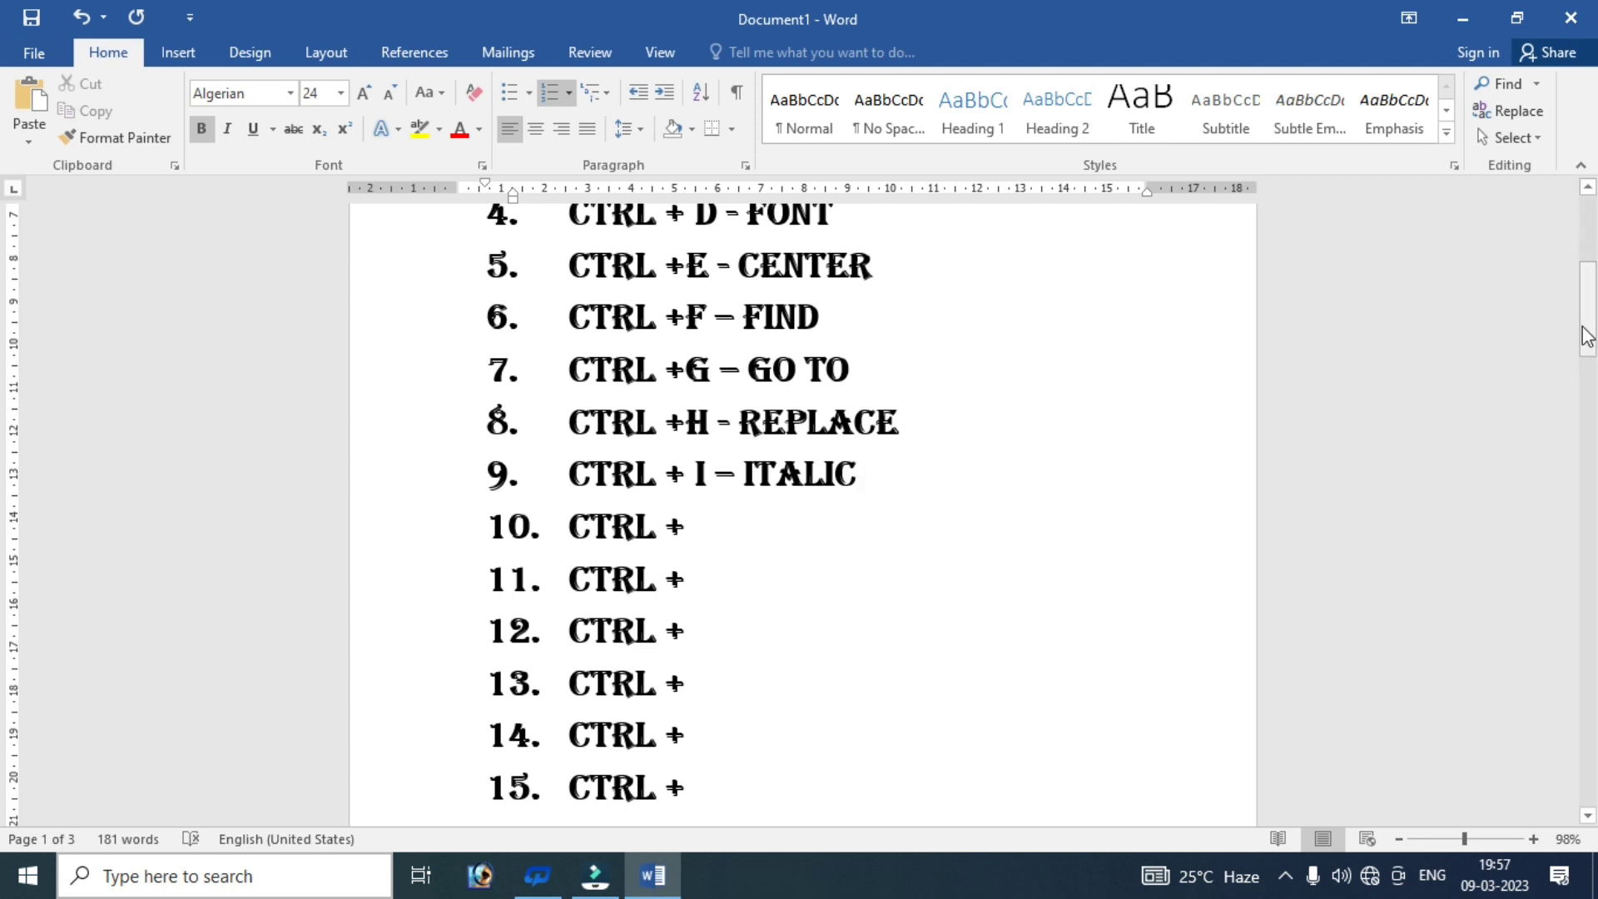
- Select item 9's text and toggle italic with Ctrl+I four times, ending upright
mouse_move(886, 471)
left_mouse_down()
mouse_move(556, 449)
mouse_move(565, 470)
left_mouse_up()
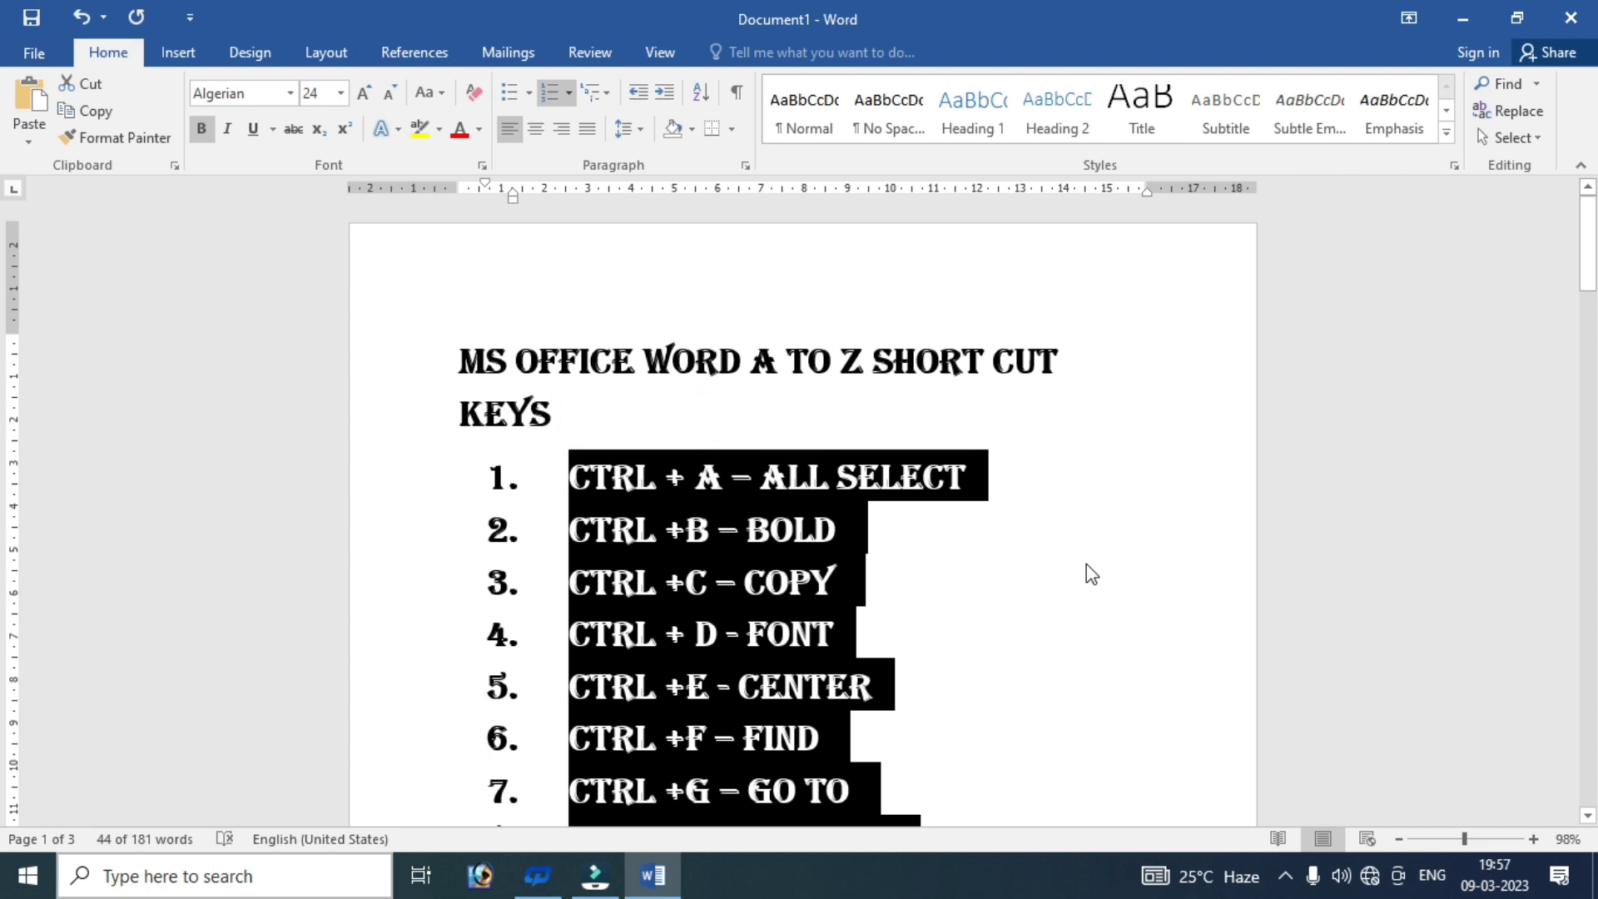
key("ctrl+i")
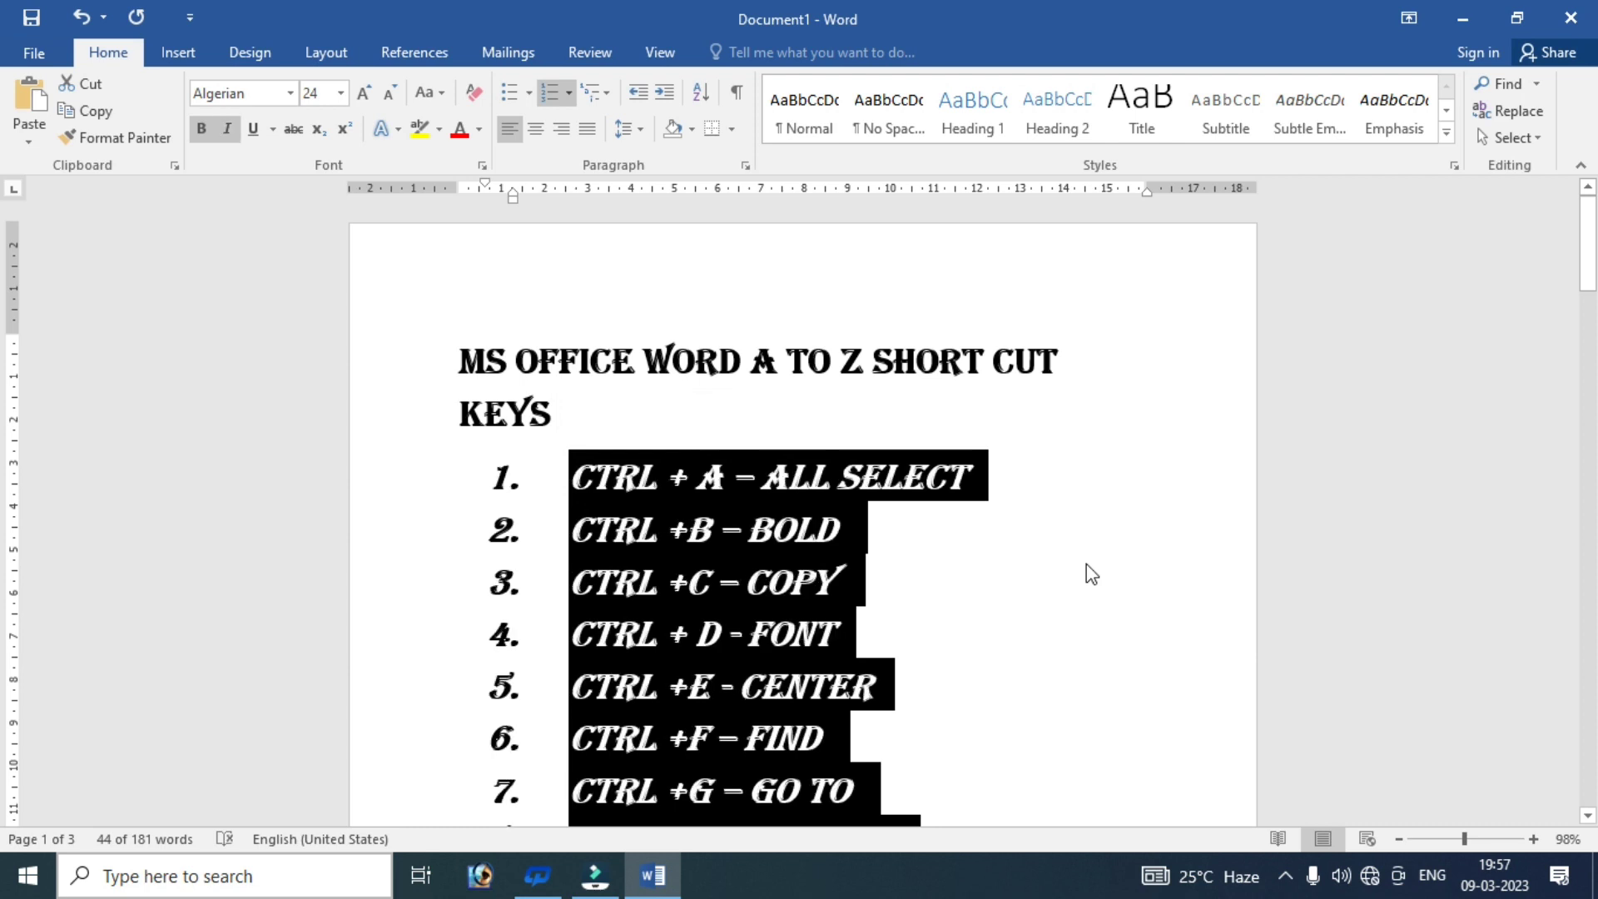
key("ctrl+i")
key("ctrl+i")
key("ctrl+i")
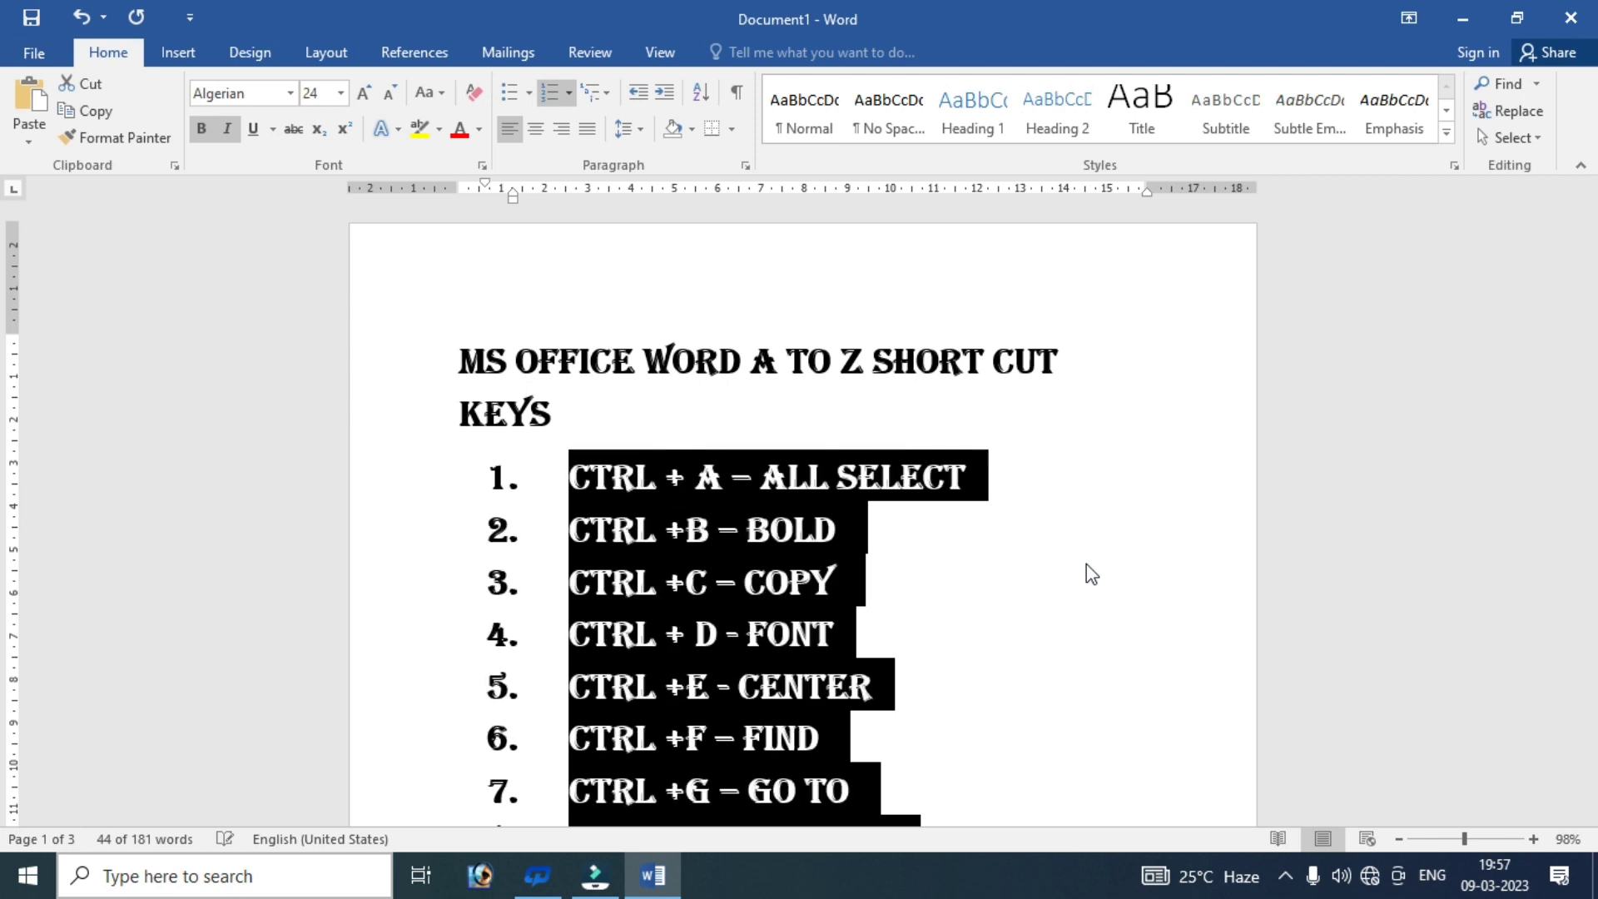
key("ctrl+i")
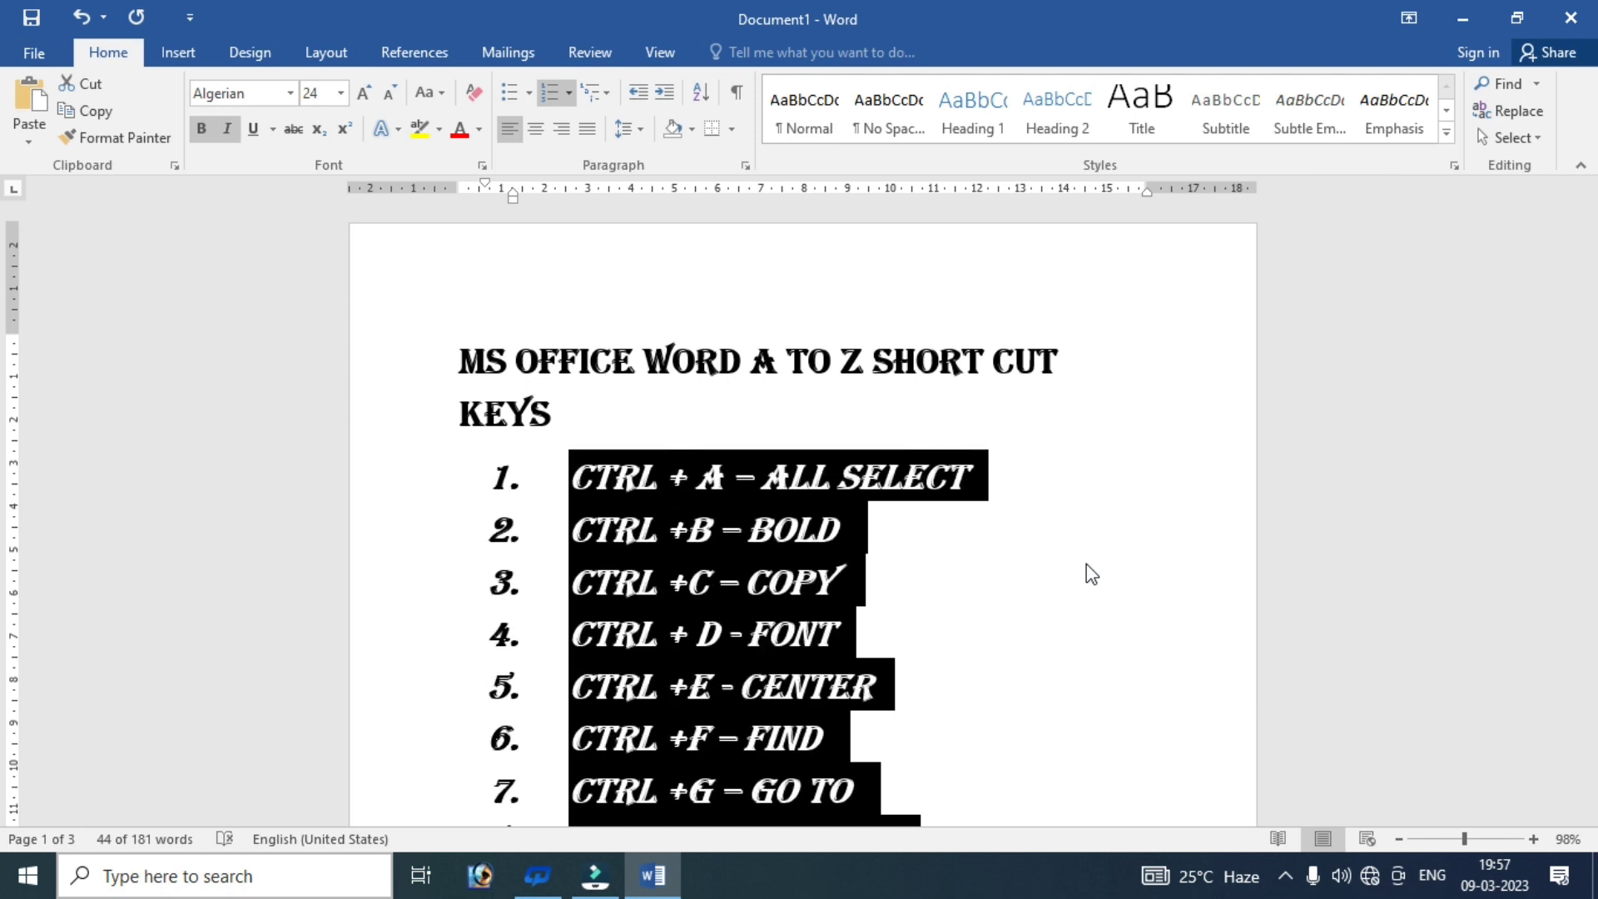
key("ctrl+i")
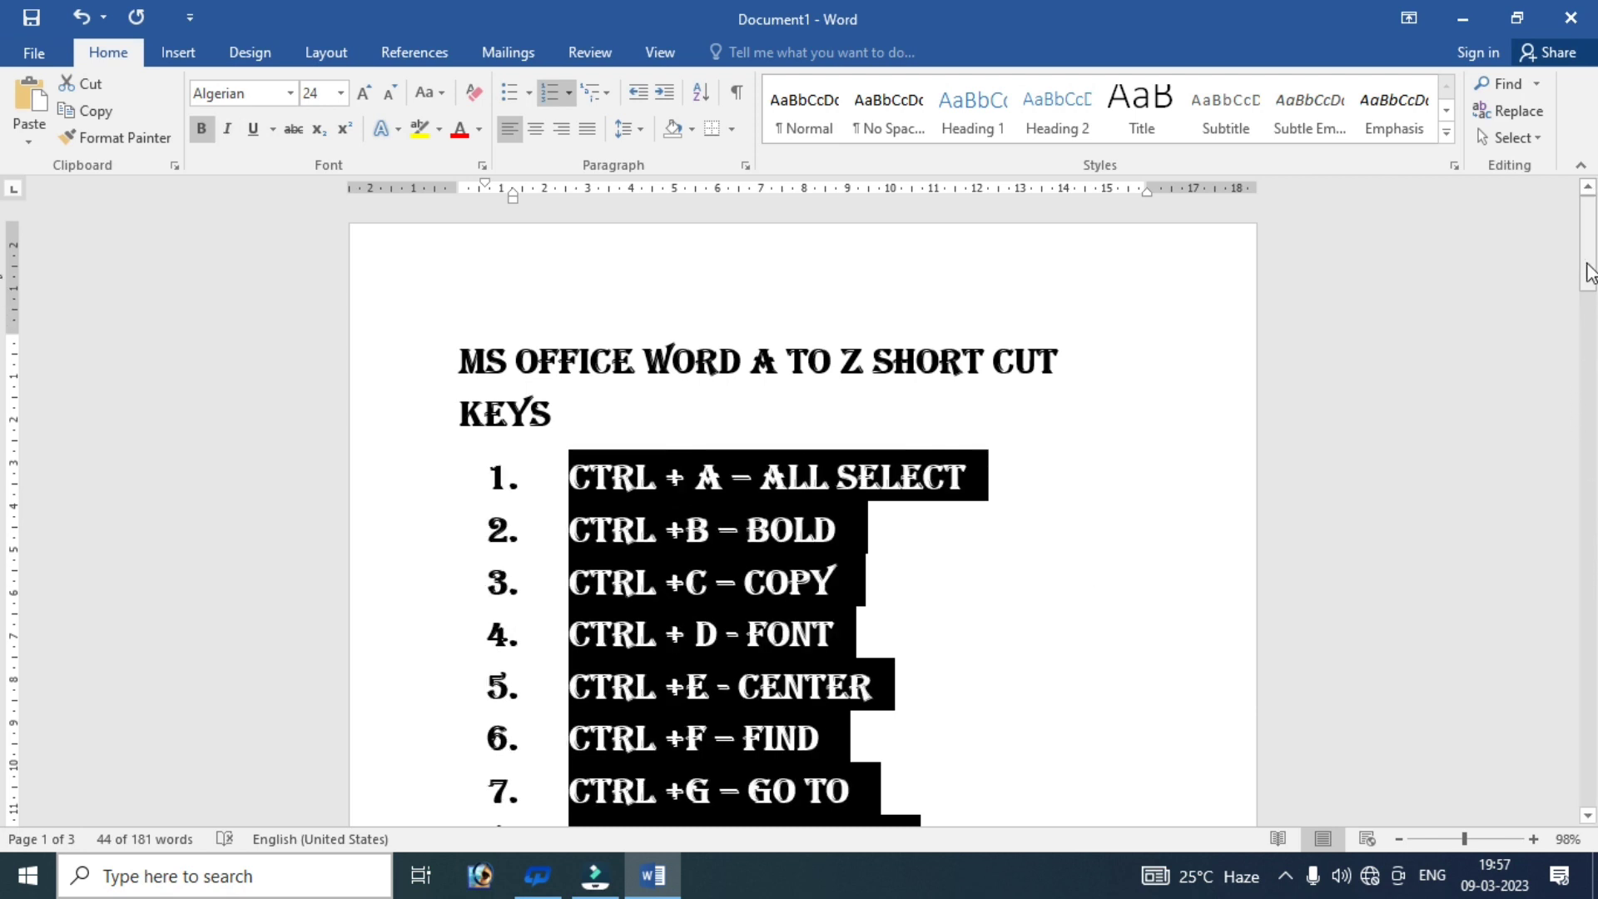
left_click_drag(1584, 249, 1583, 341)
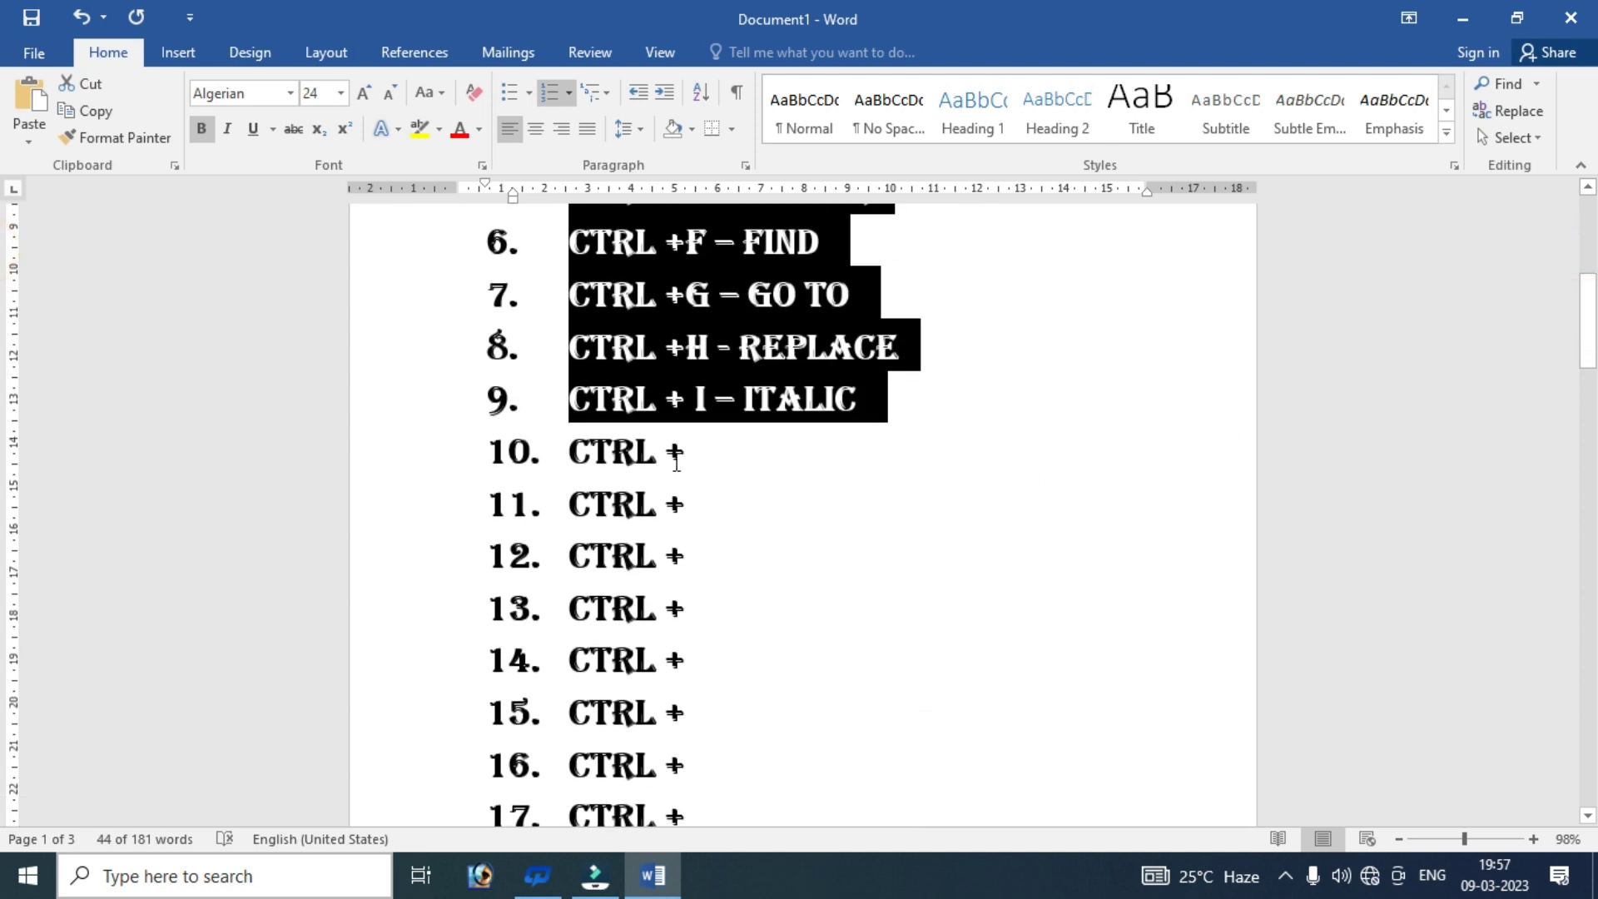
- Type 'J - JUSTIFY' on item 10, correcting the typo
left_click(718, 460)
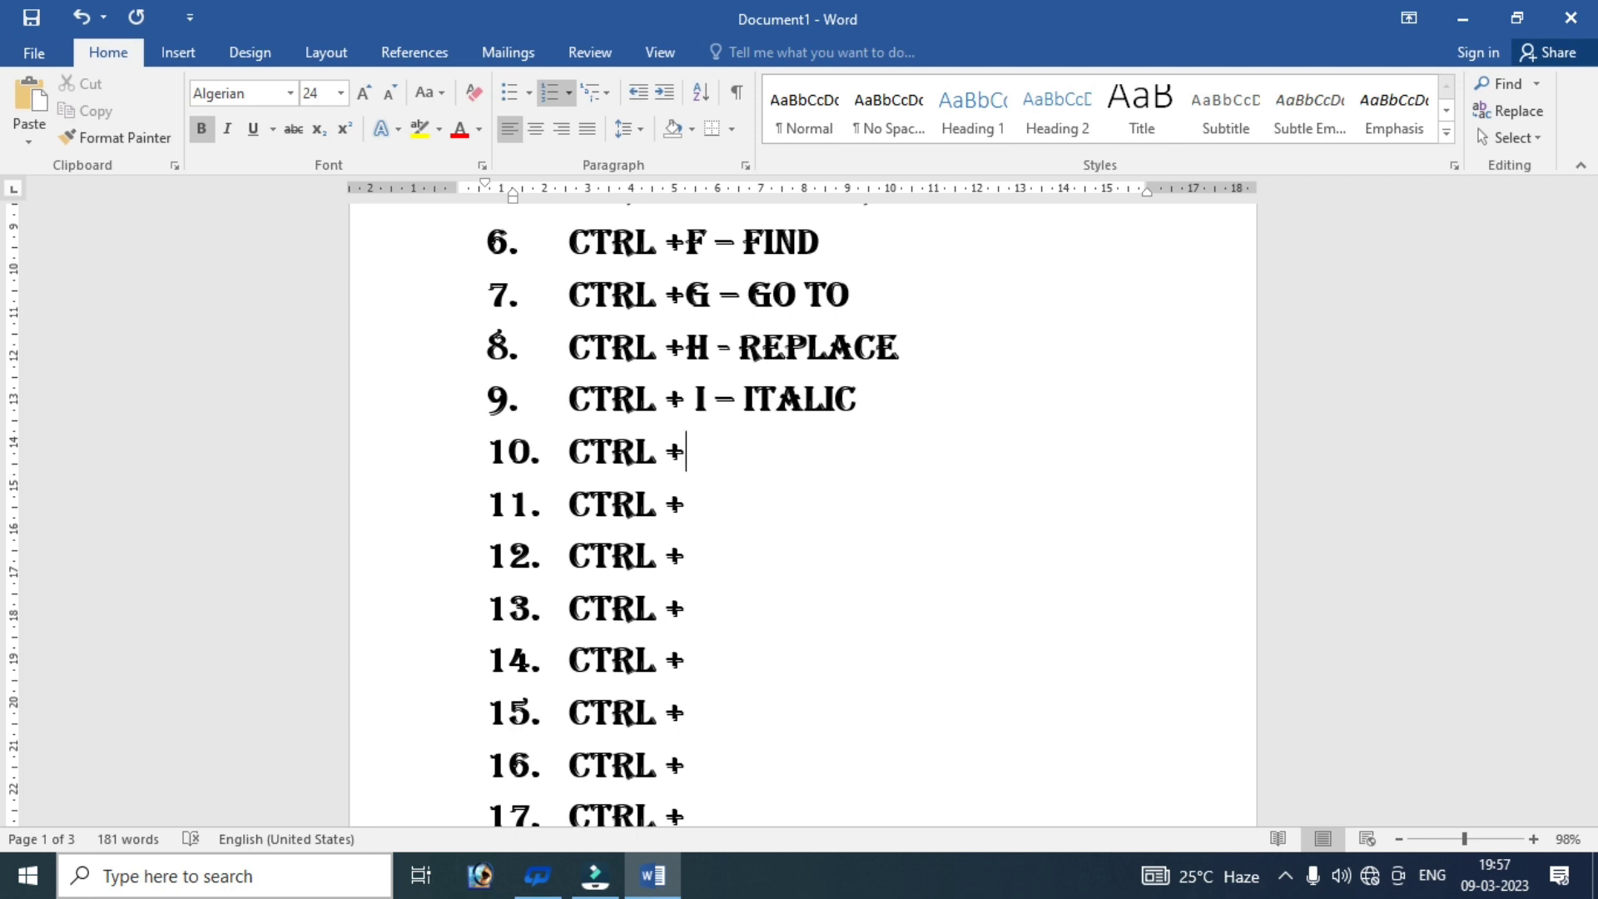
type("J")
type(" - J")
type("USTIT")
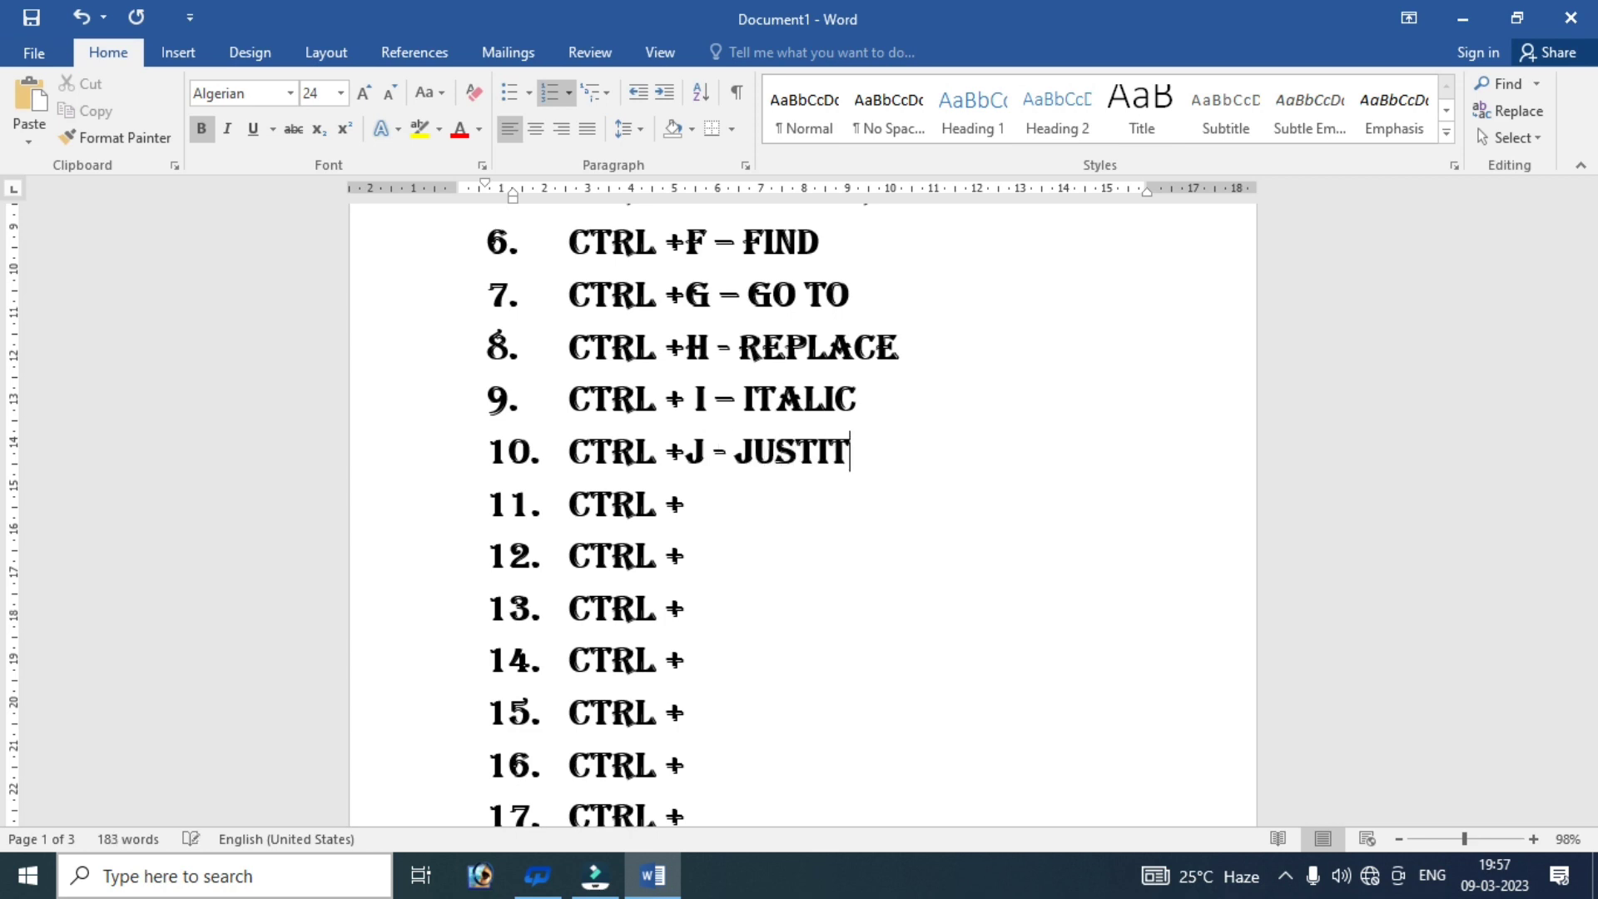
key("BackSpace")
type("FY")
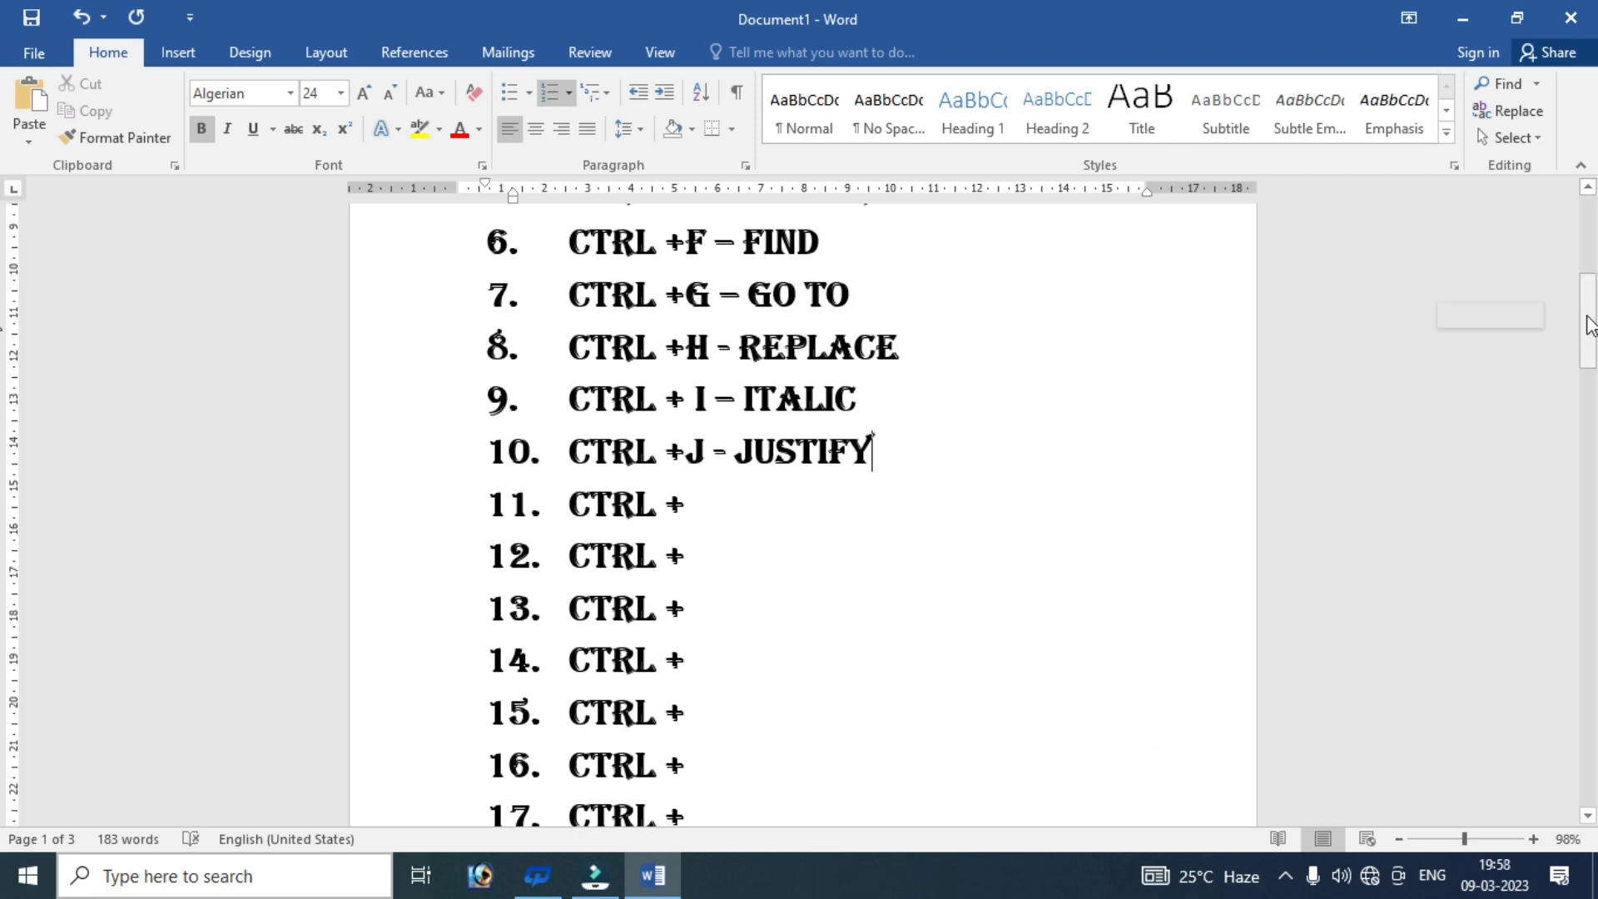
- Justify both sample paragraphs on page 3 with Ctrl+J
left_click_drag(1585, 316, 1510, 661)
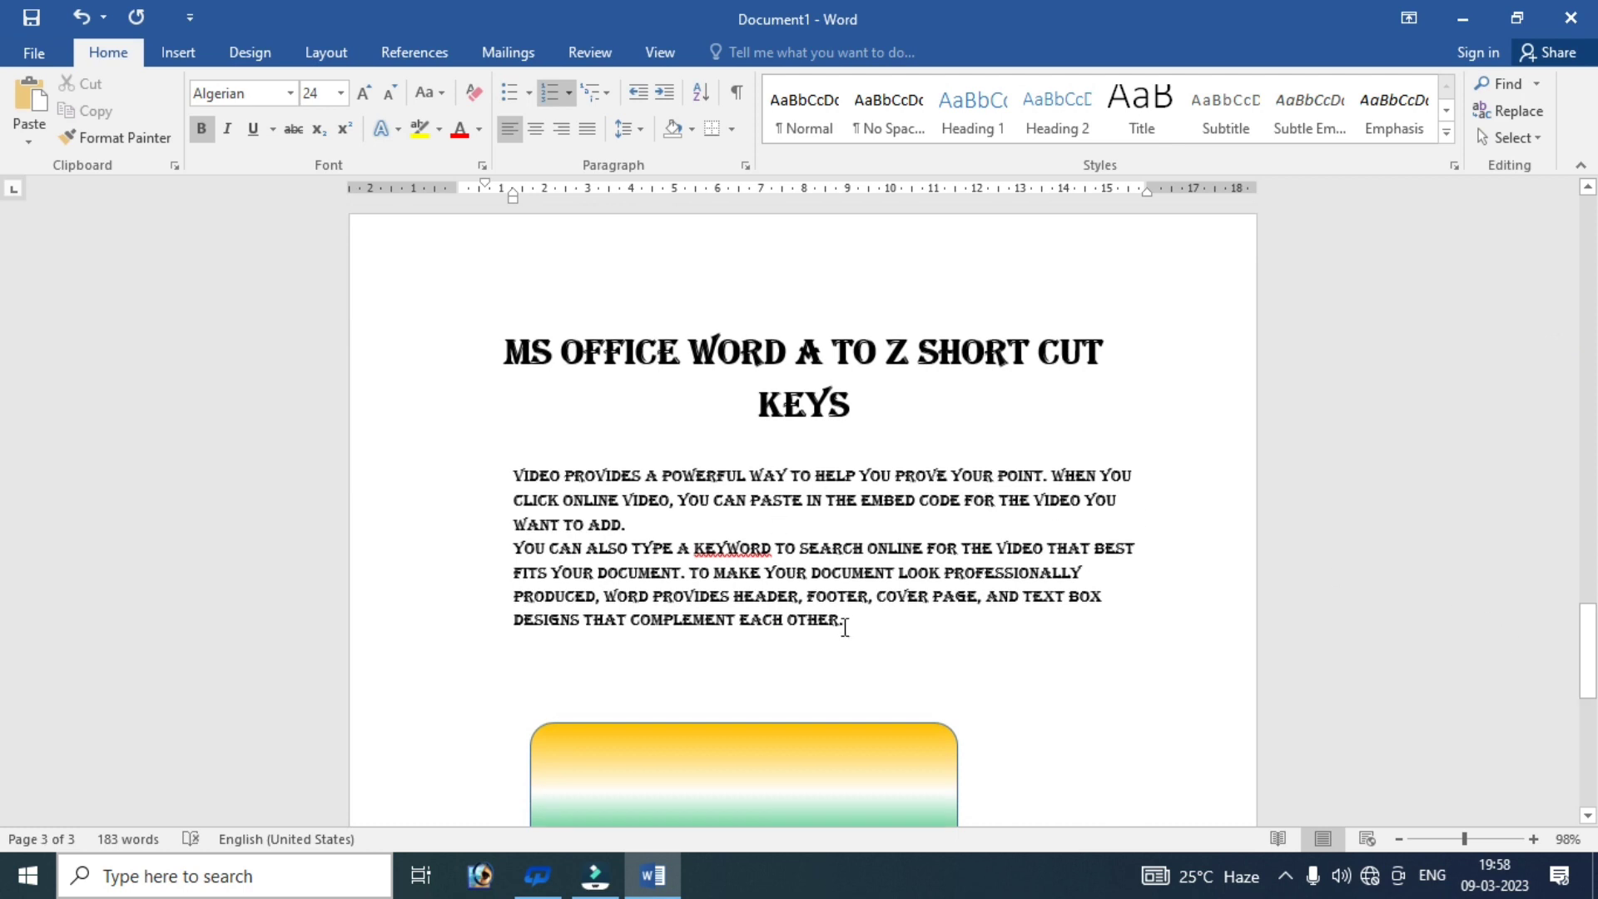
mouse_move(842, 622)
left_mouse_down()
mouse_move(514, 526)
mouse_move(460, 477)
left_mouse_up()
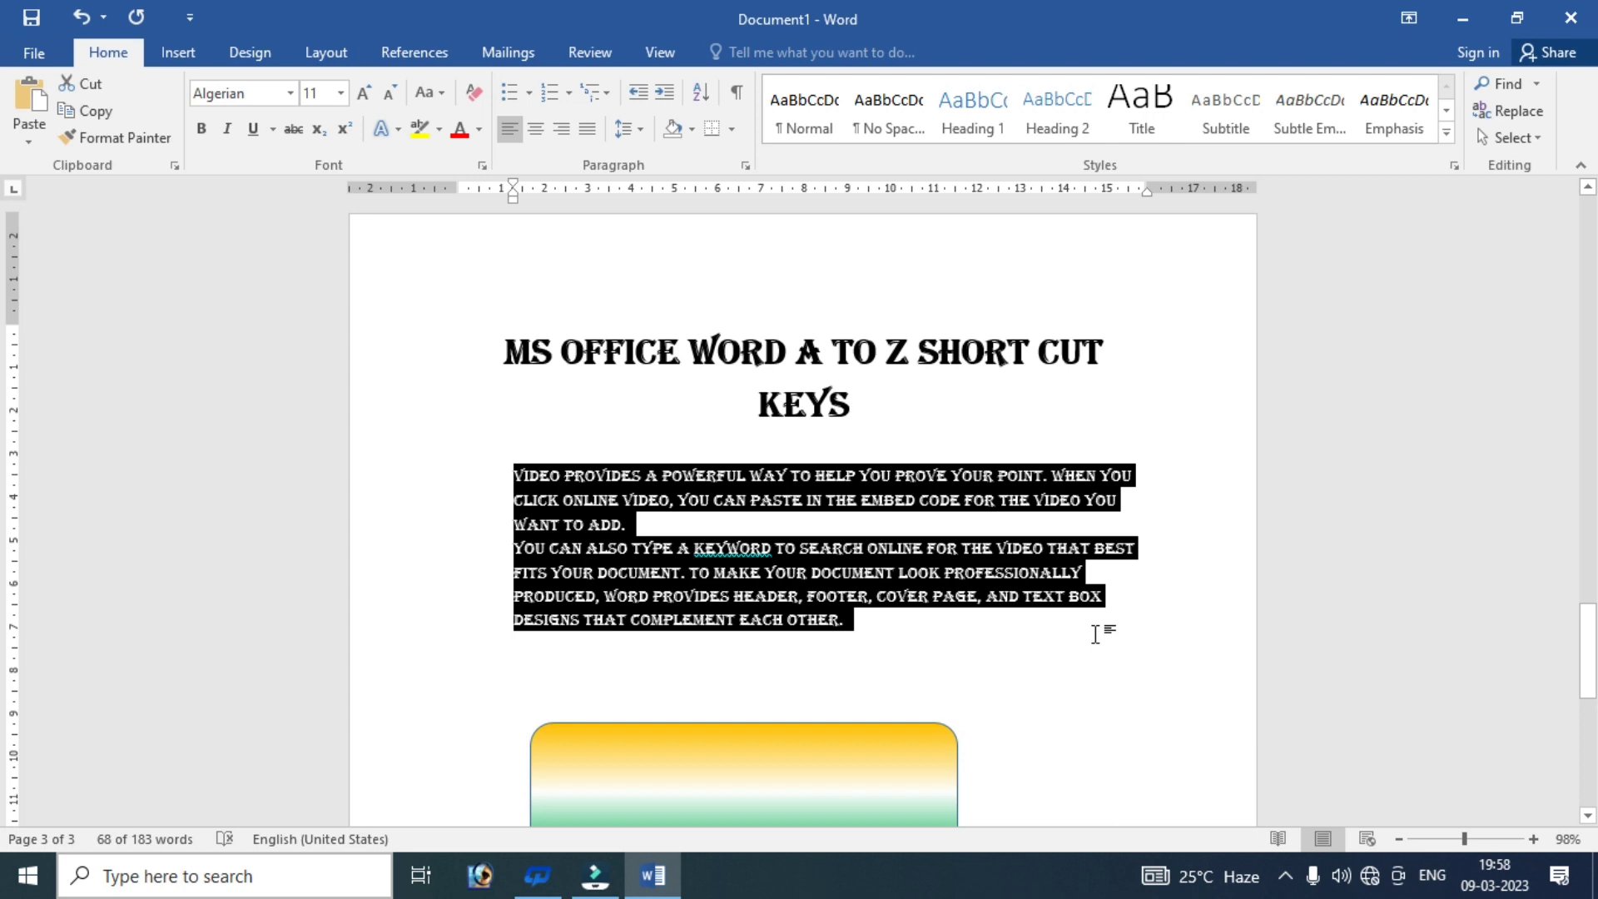
key("ctrl+j")
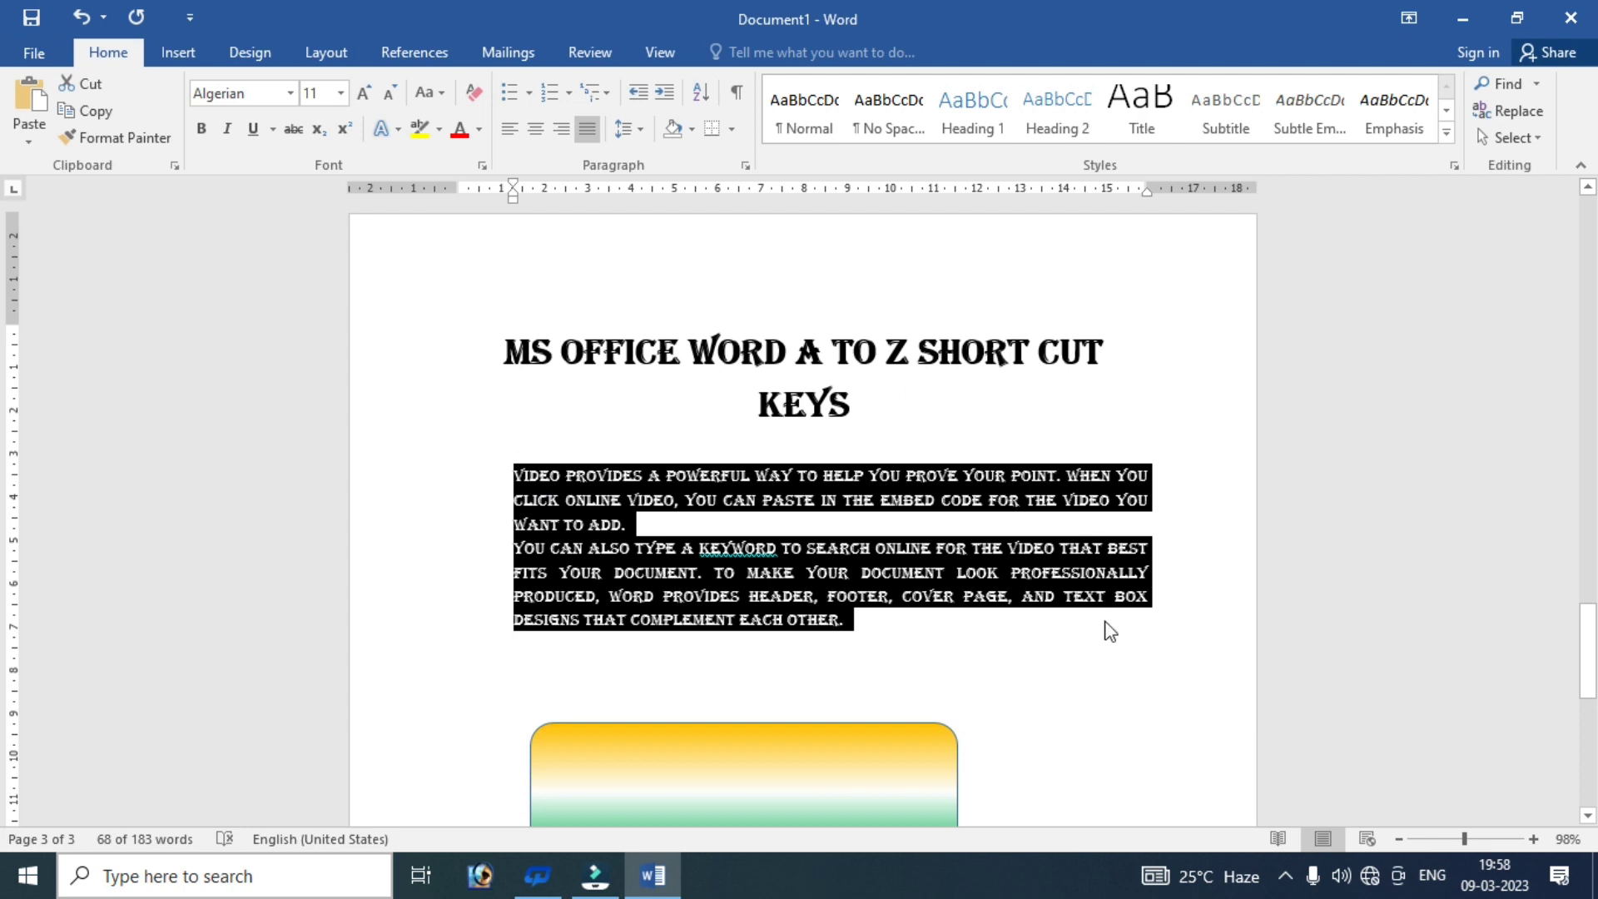
- Cycle the first paragraph through center, left and right alignment, ending justified
left_click(632, 524)
mouse_move(625, 524)
left_mouse_down()
mouse_move(518, 499)
mouse_move(512, 524)
left_mouse_up()
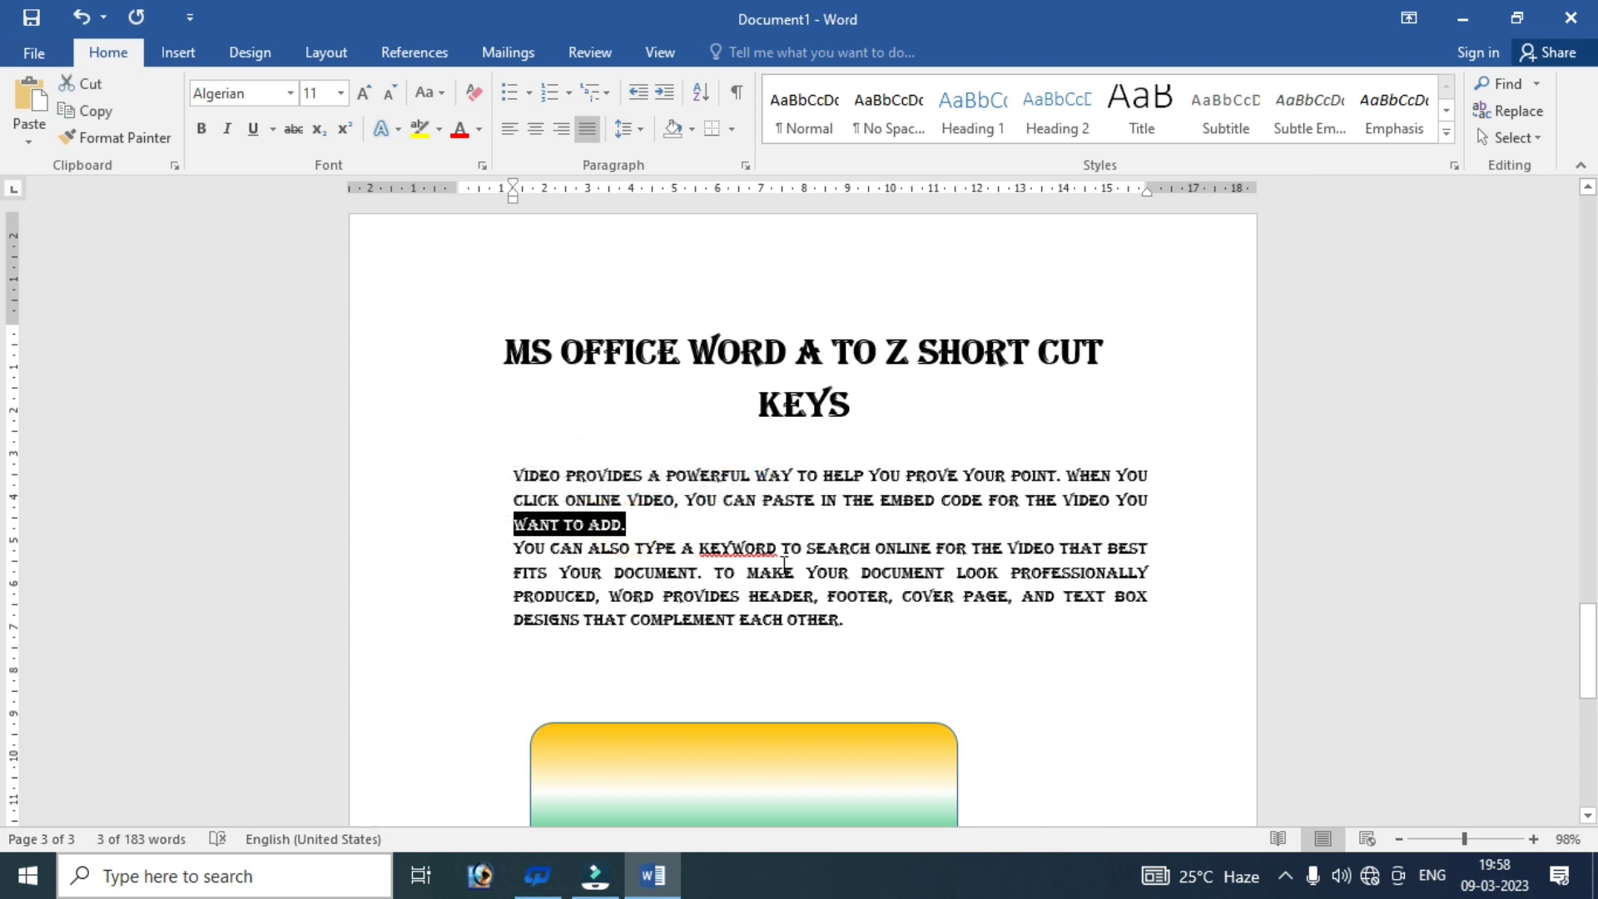
key("ctrl+e")
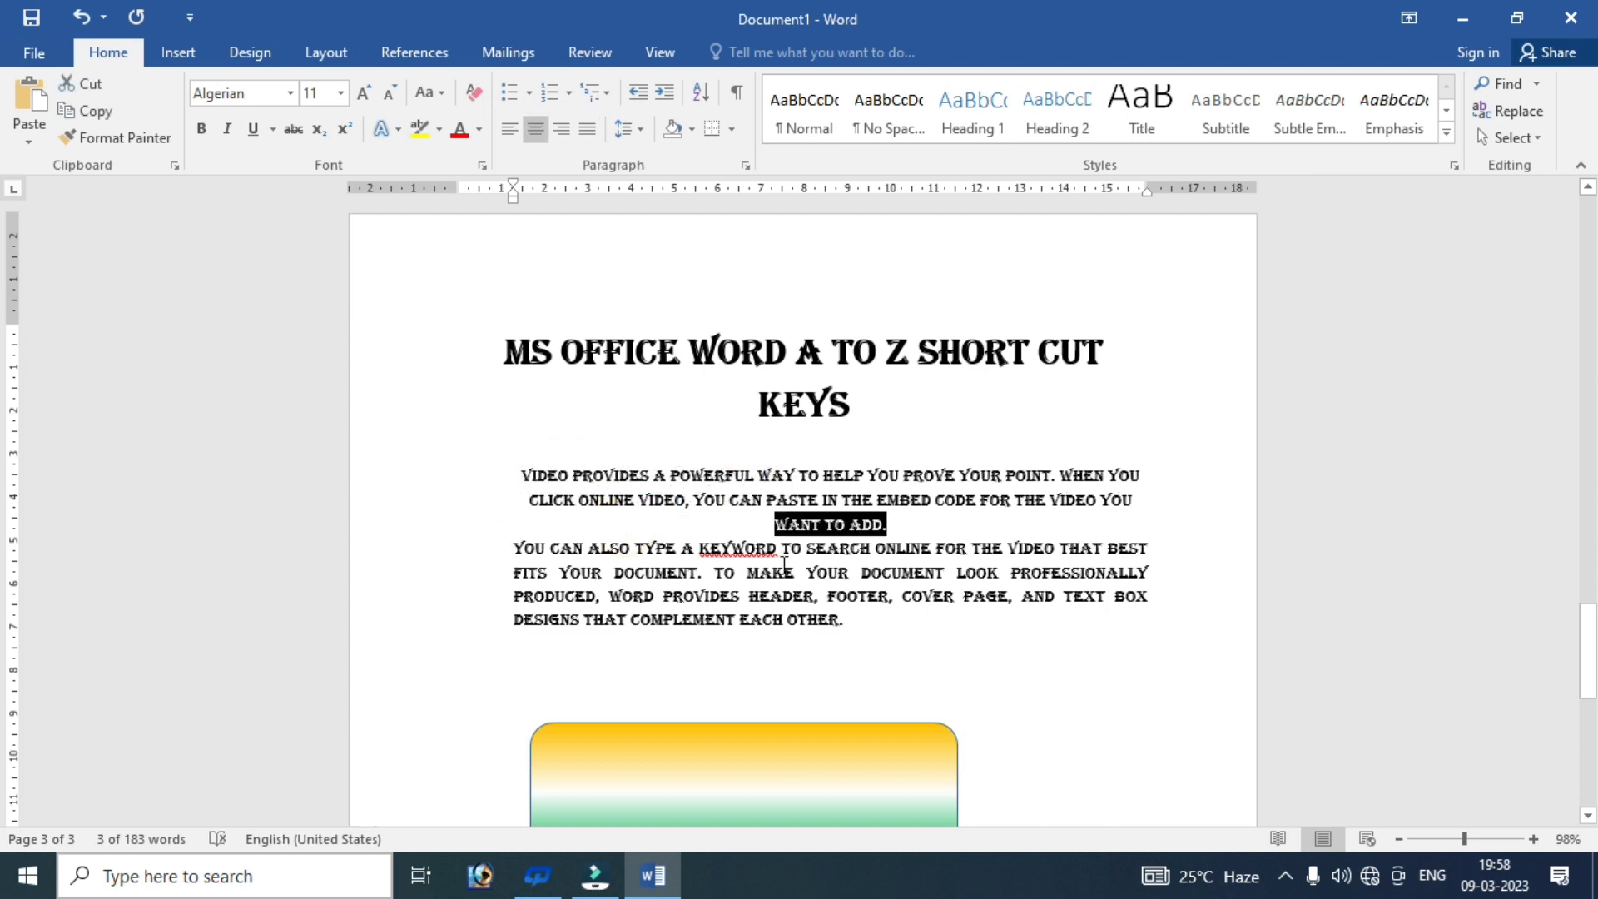
key("ctrl+l")
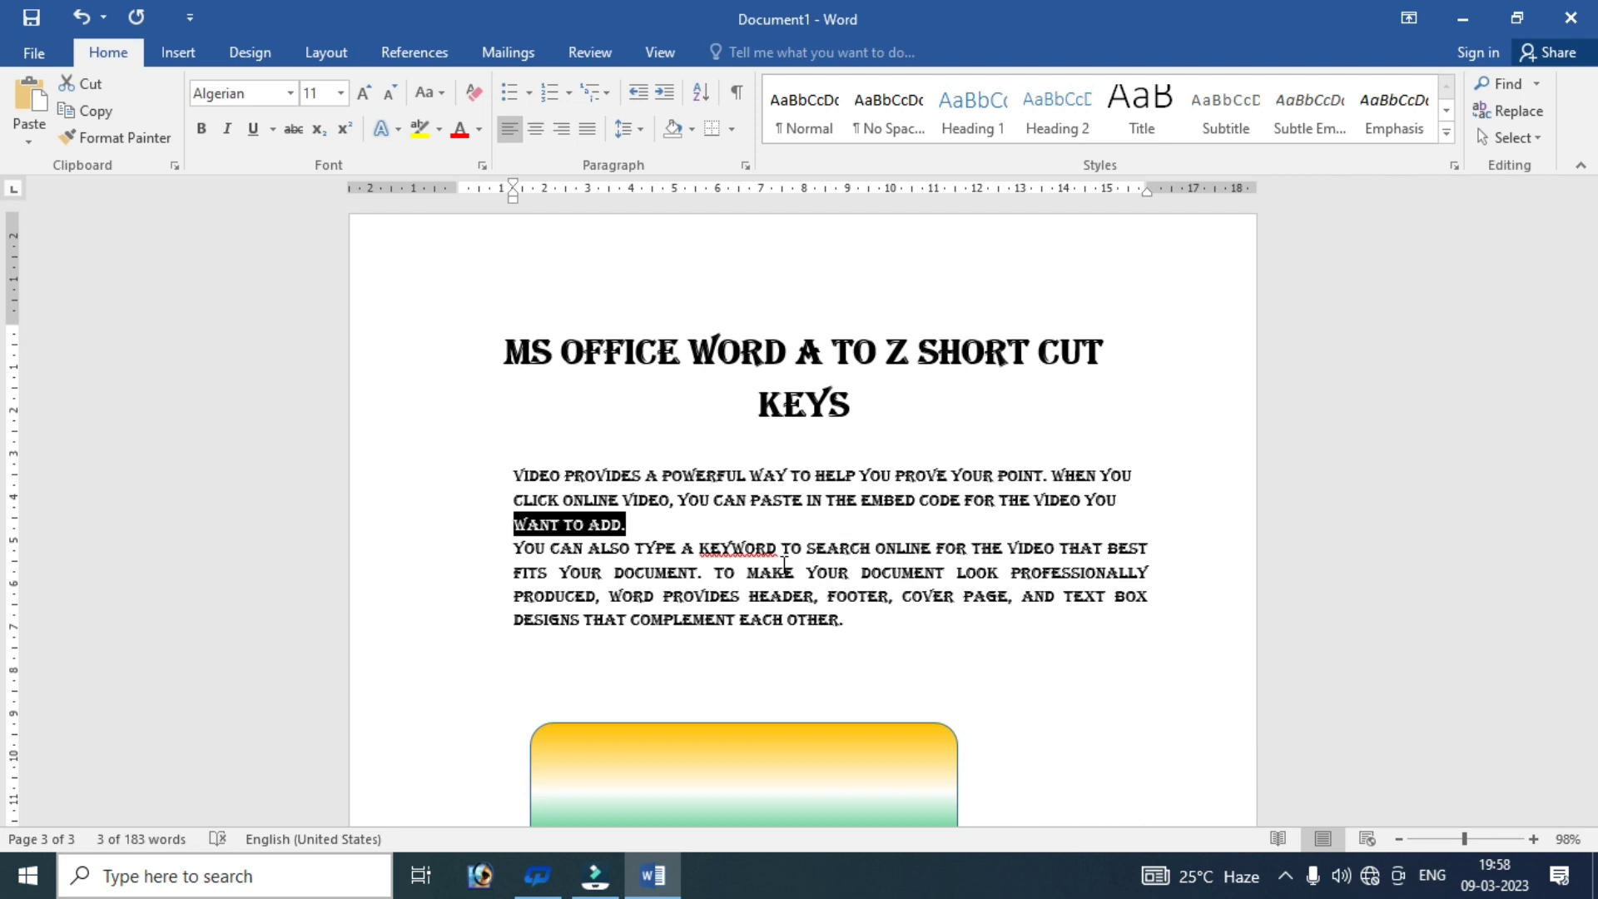
key("ctrl+r")
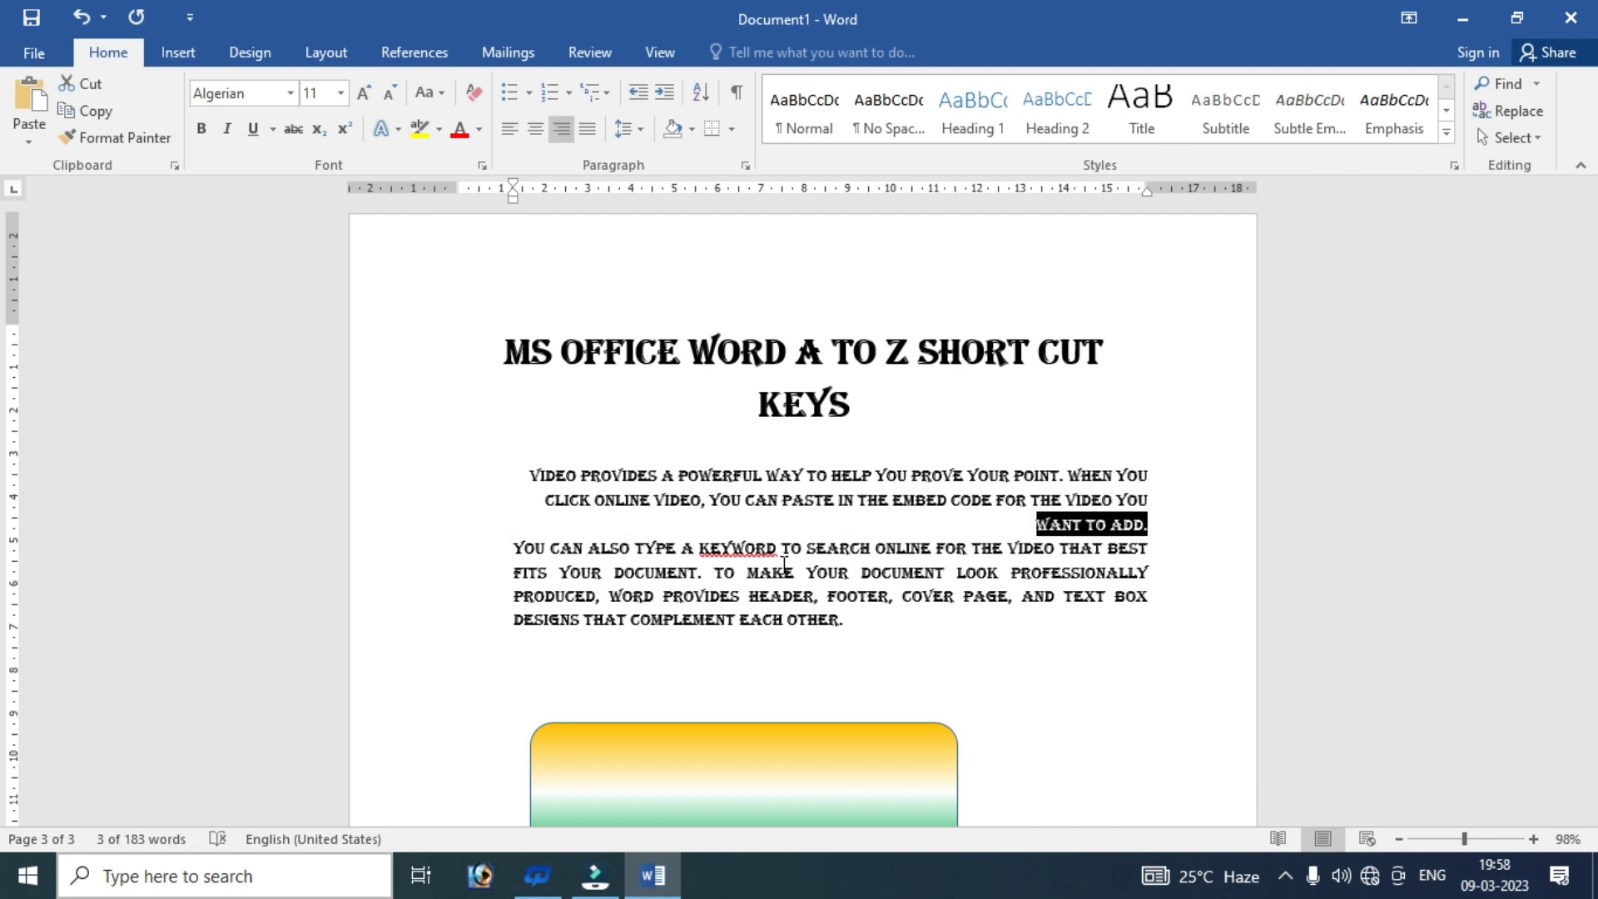
key("ctrl+j")
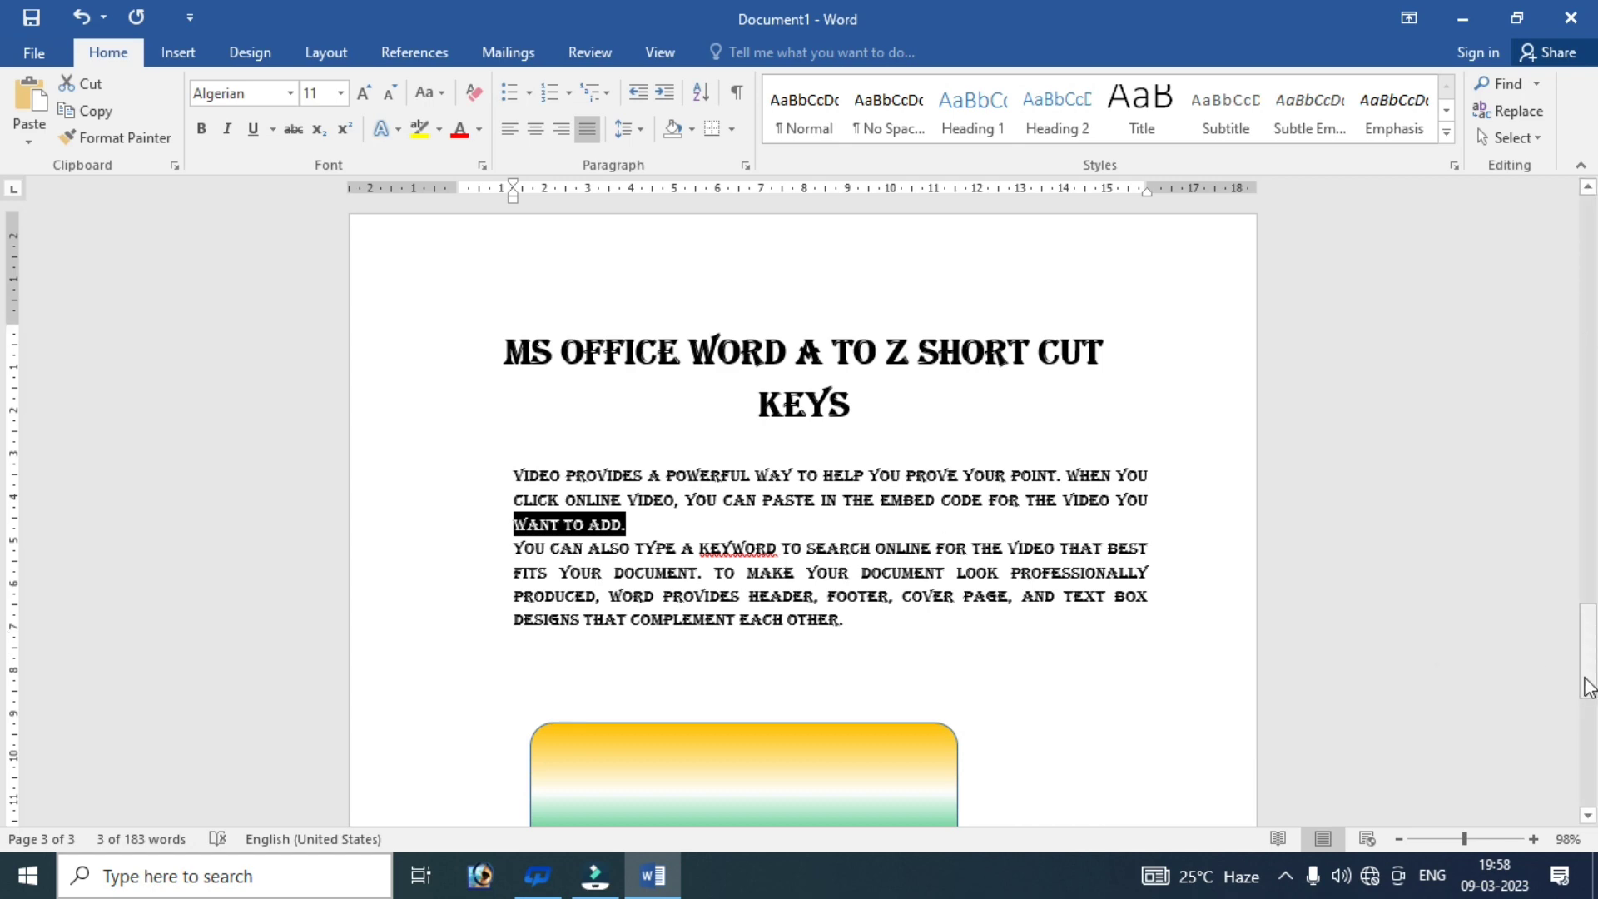
mouse_move(1587, 666)
left_mouse_down()
mouse_move(1567, 580)
mouse_move(1573, 668)
left_mouse_up()
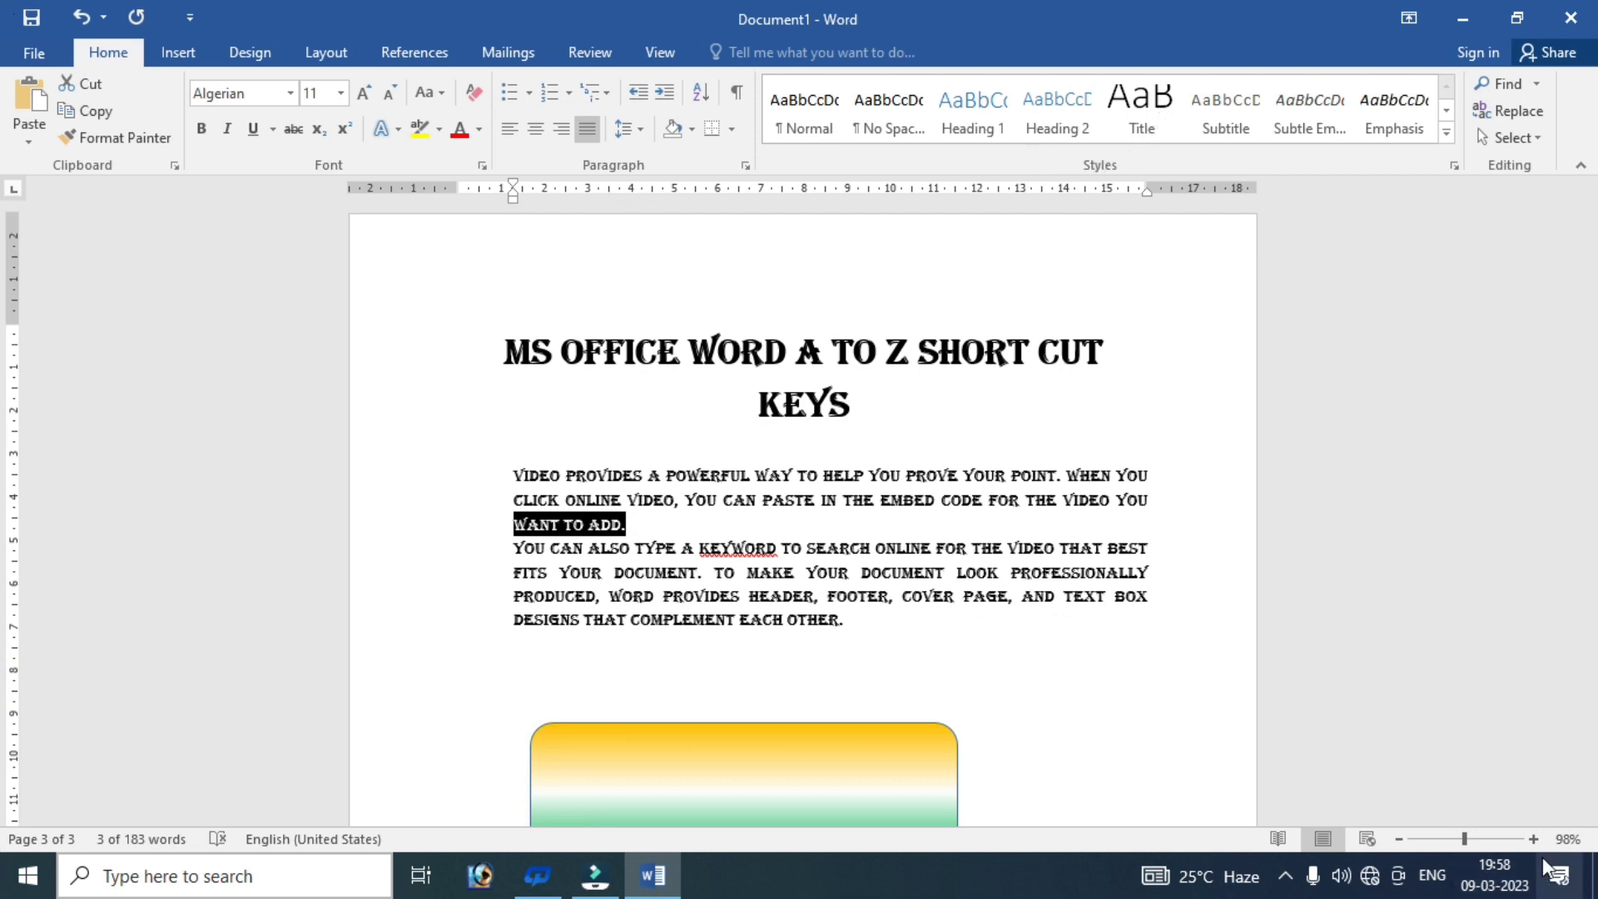
left_click_drag(1591, 682, 1591, 425)
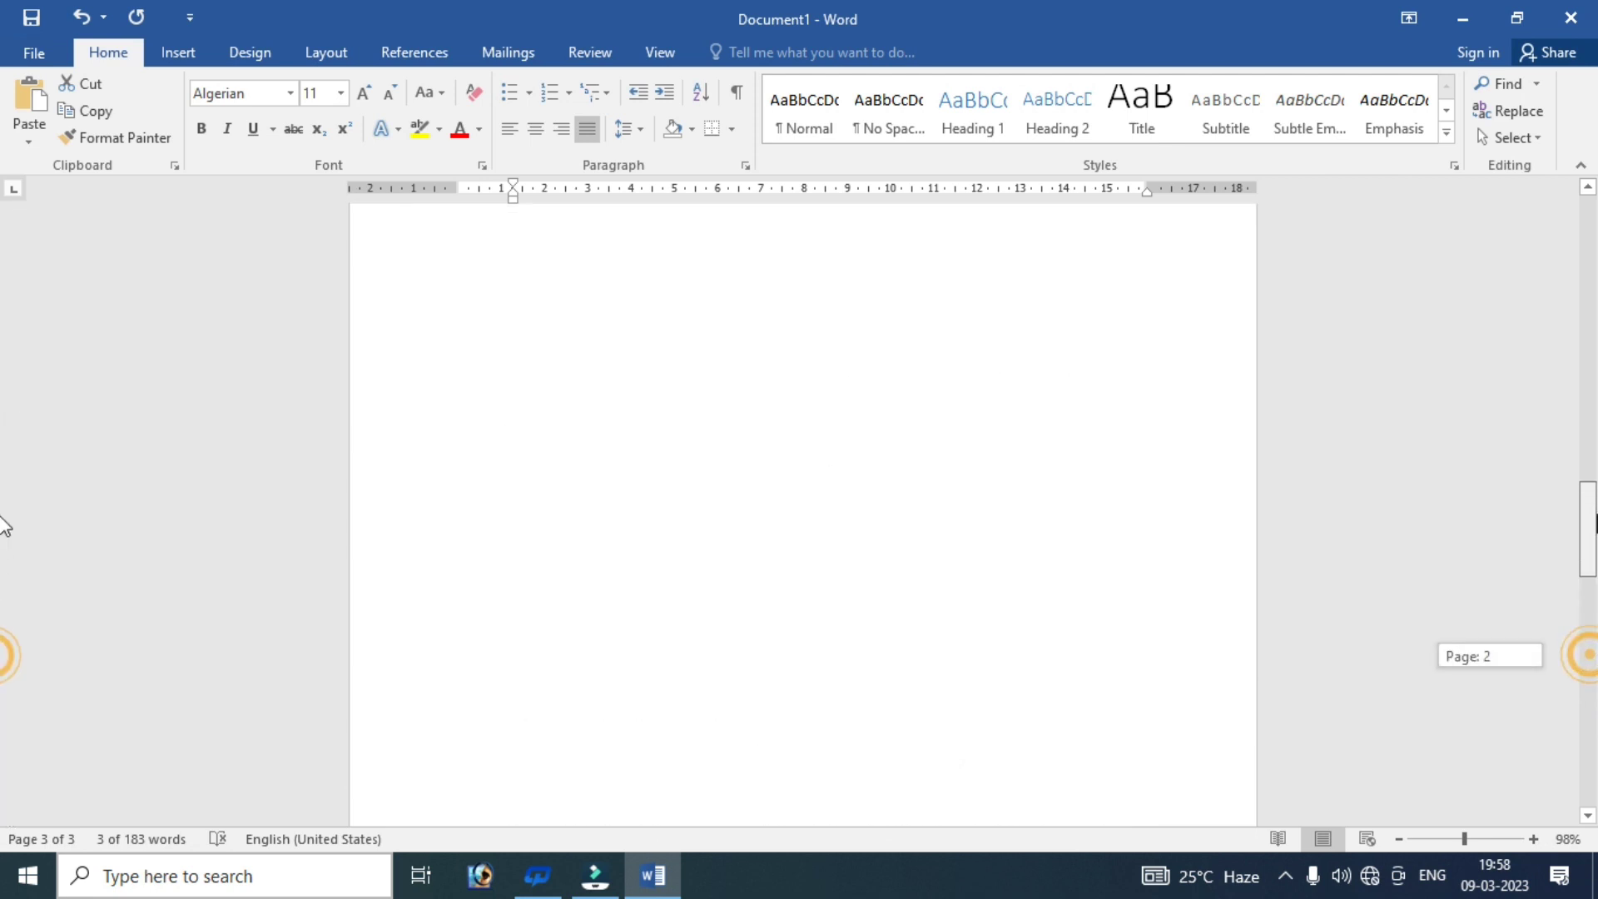
- Type 'K - HYPERLINK' after CTRL + on list item 11
left_click_drag(4, 429, 3, 322)
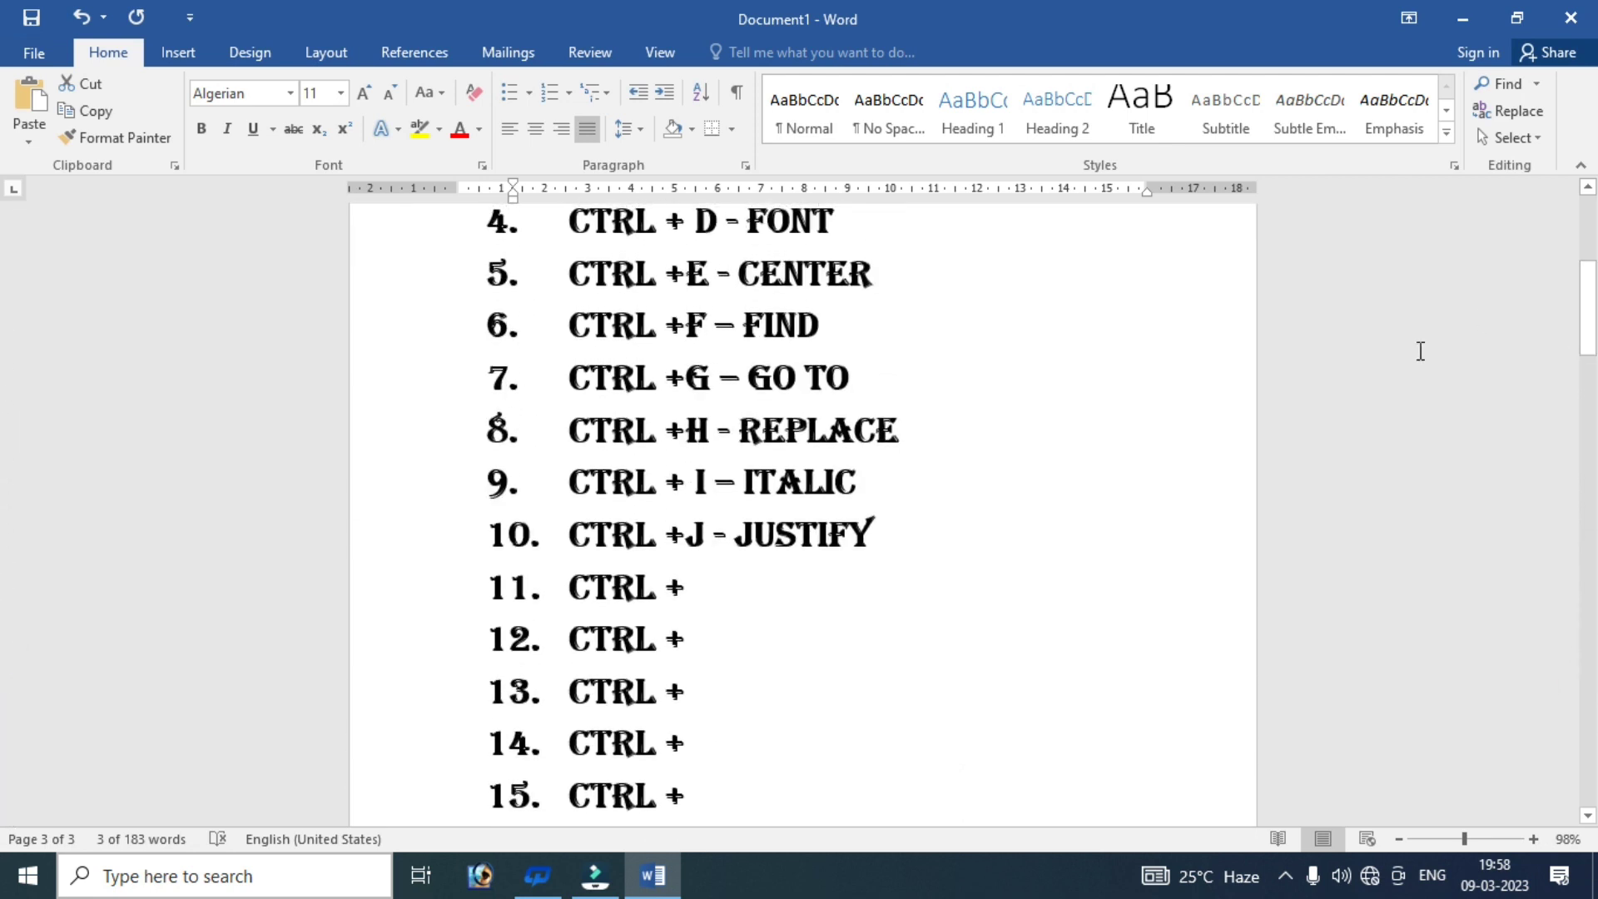
left_click(706, 585)
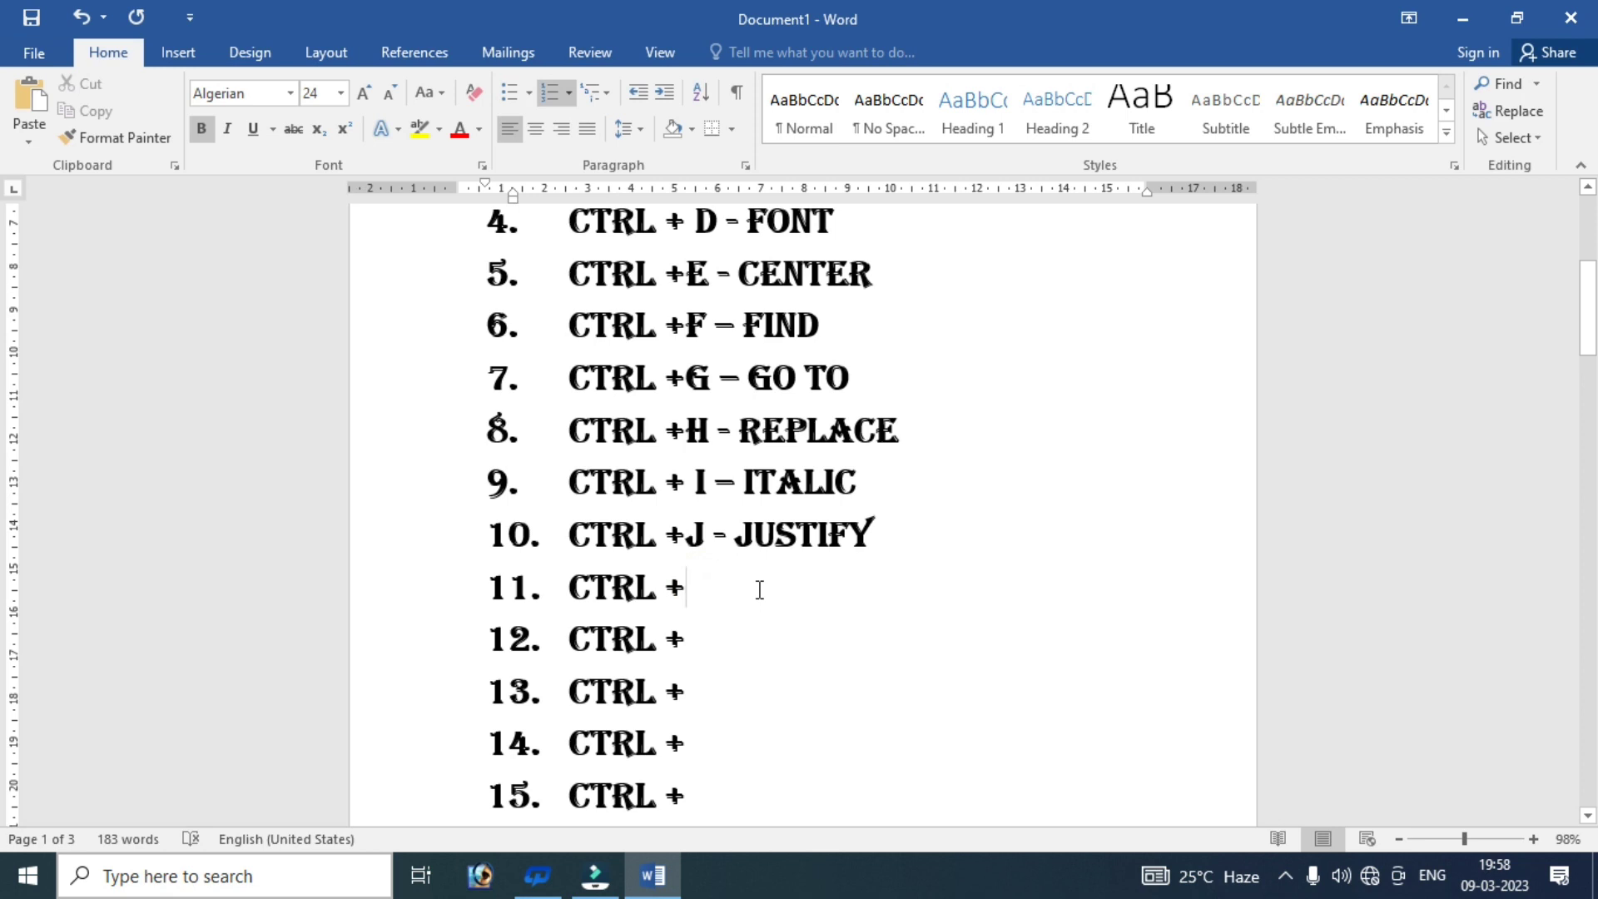
type("K")
type(" - ")
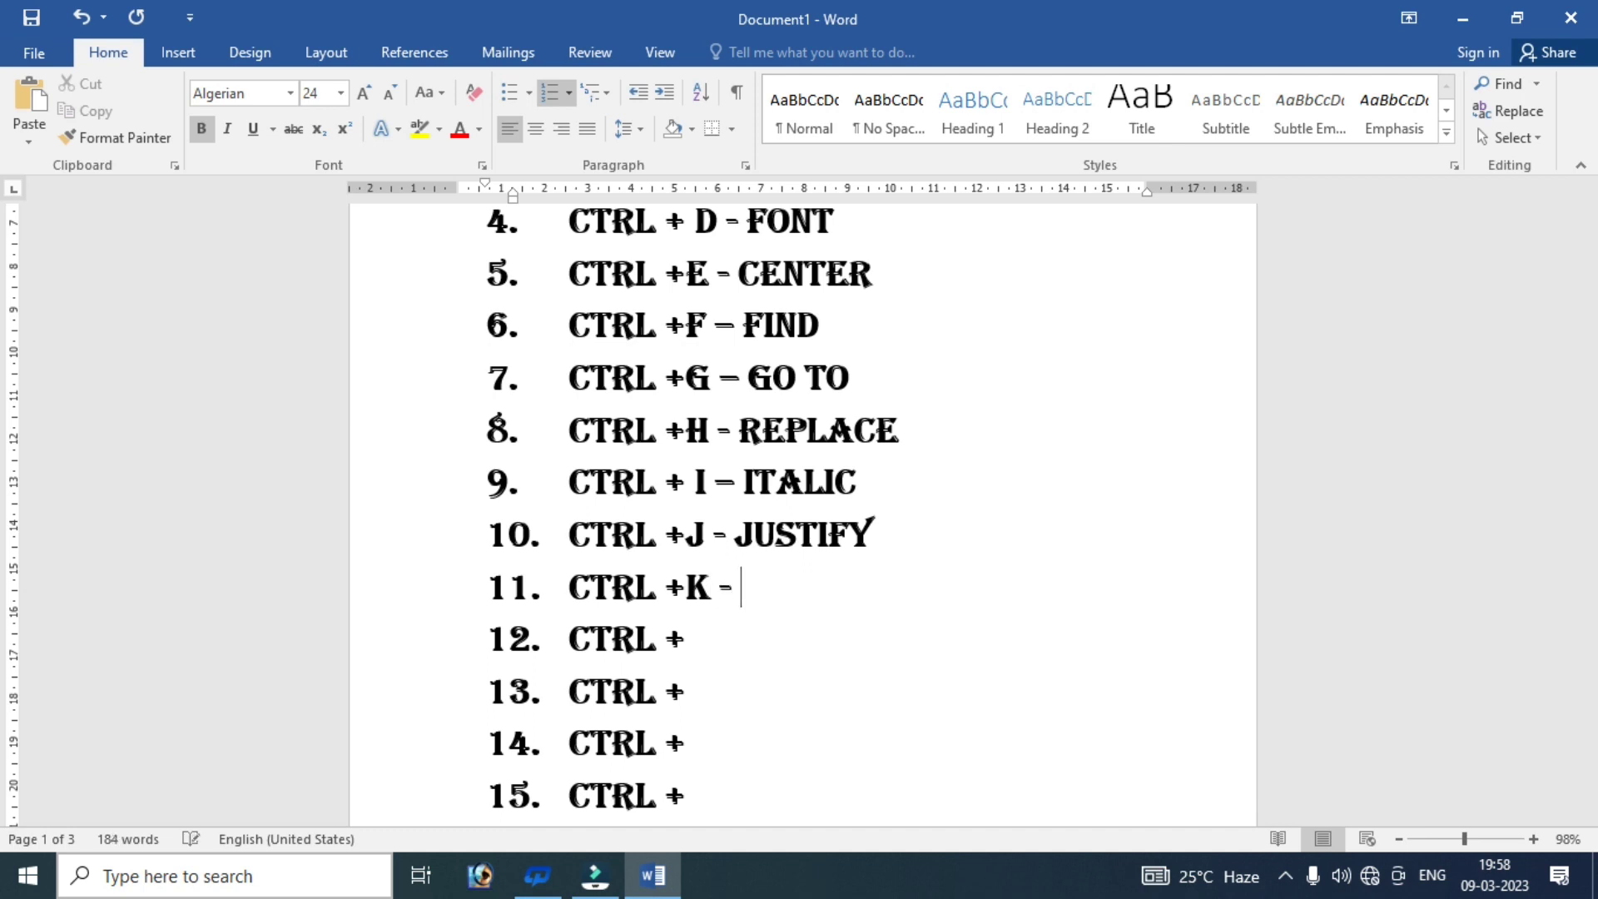
type("HY")
type("PER")
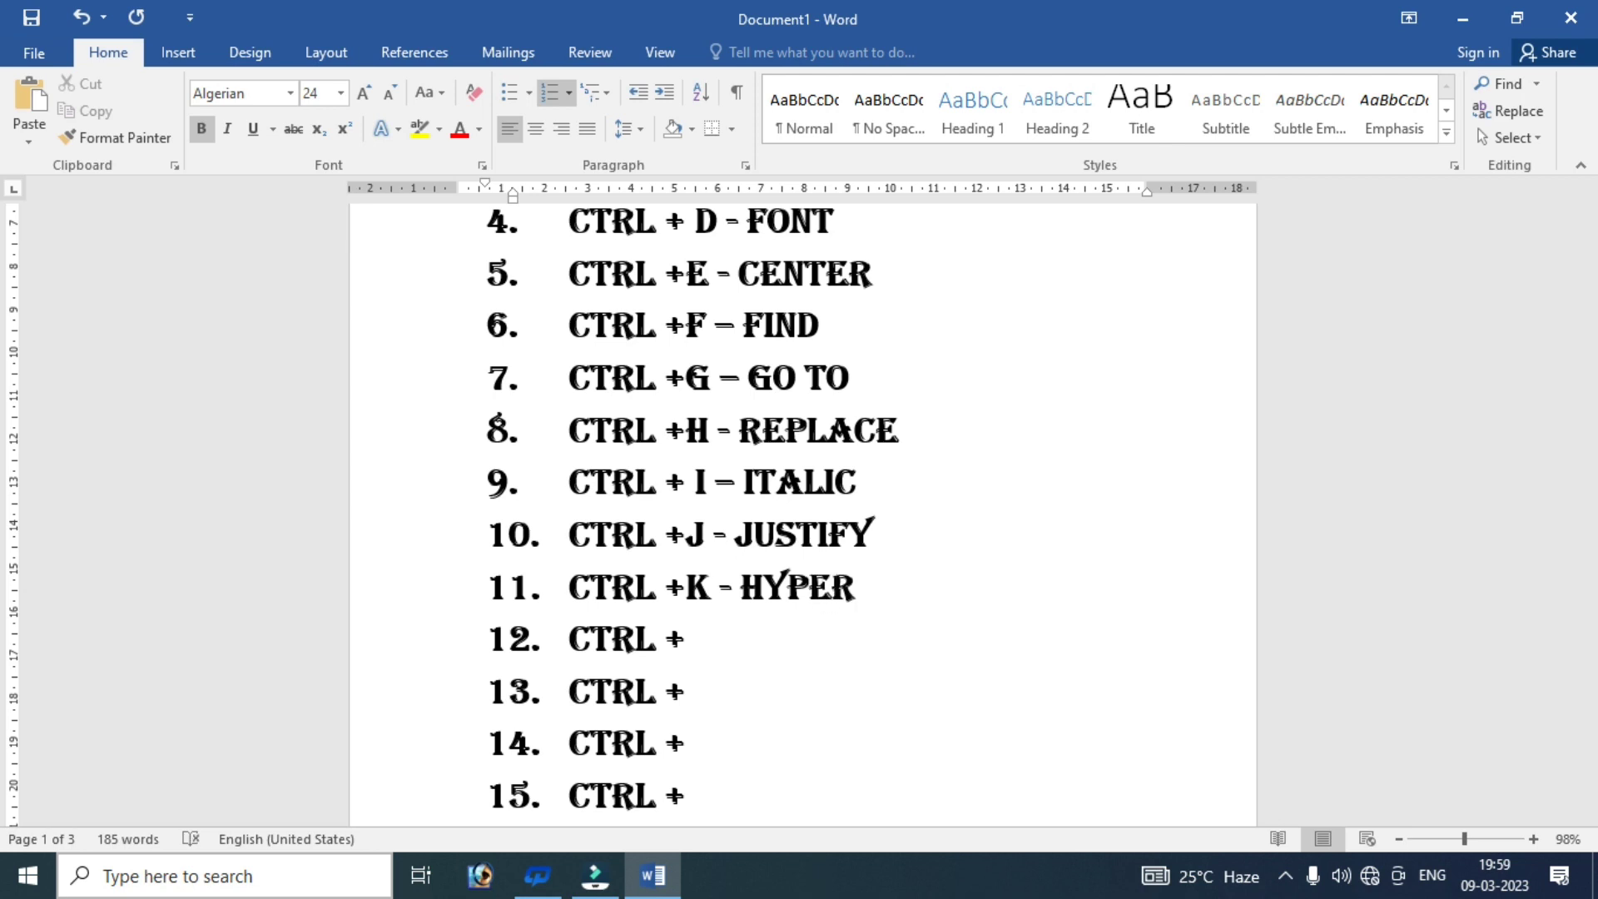
type("LINK")
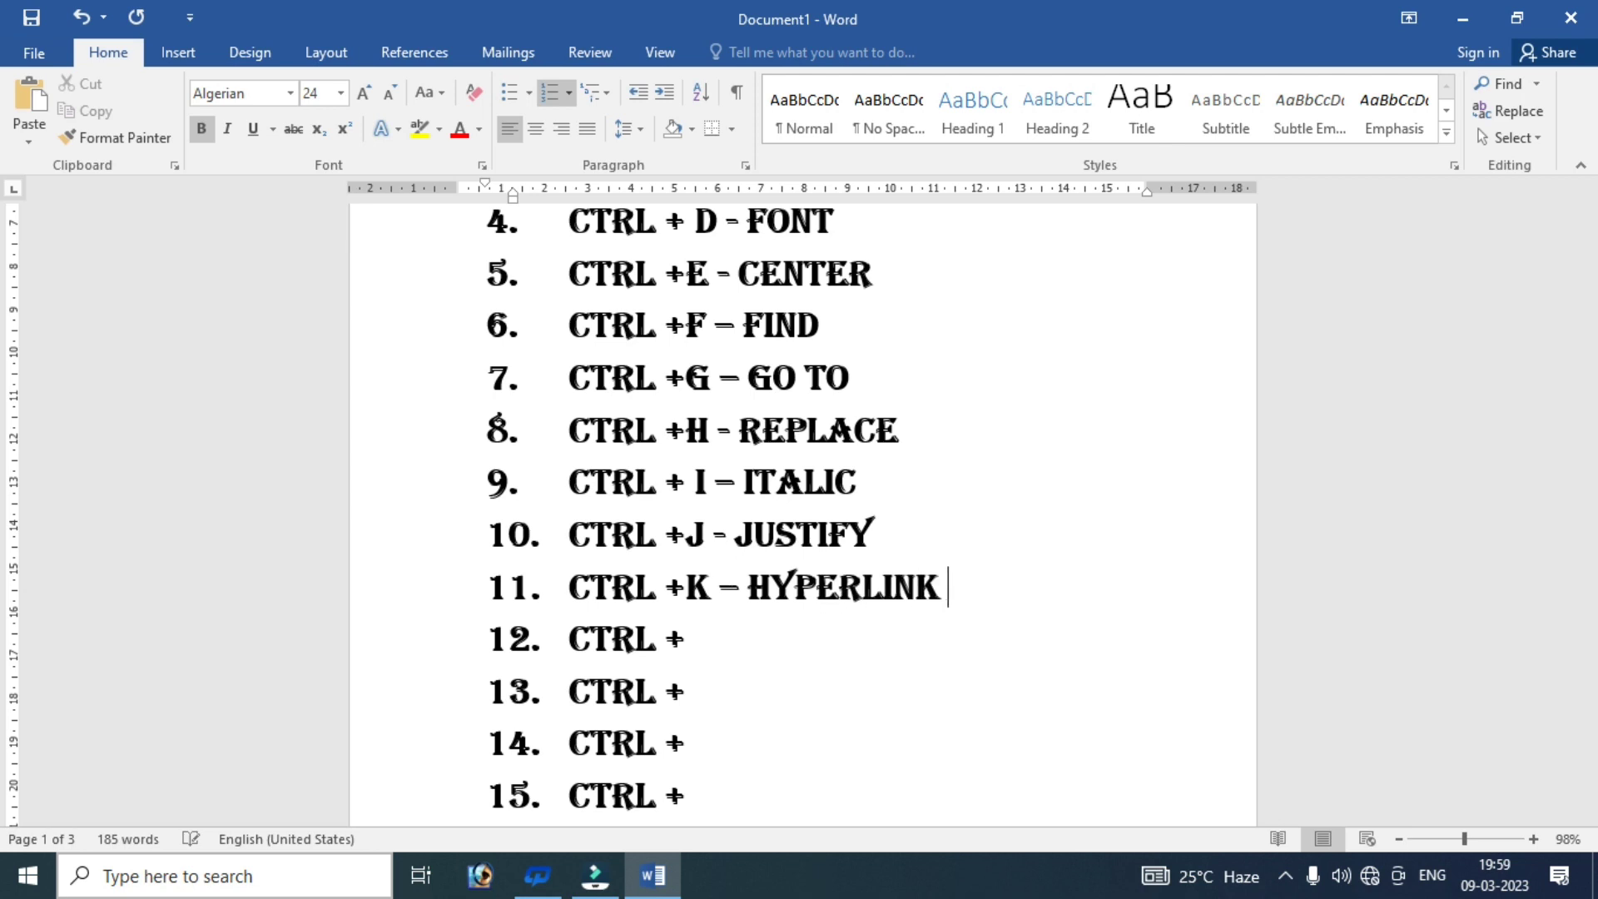
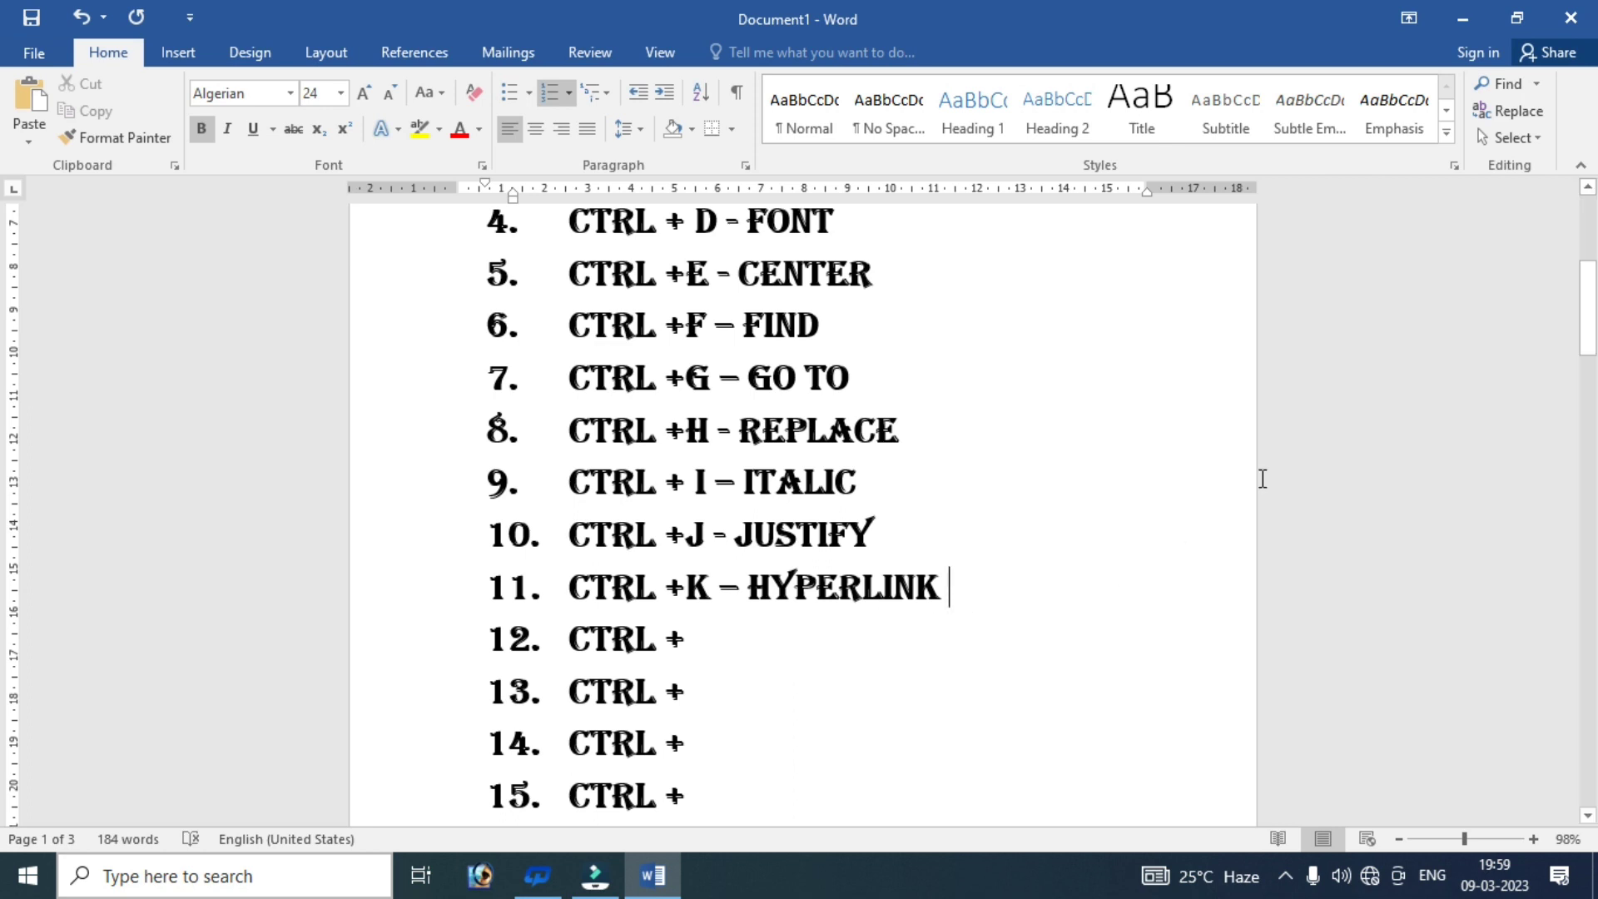
- Add empty lines under 'DESIGNS THAT COMPLEMENT EACH OTHER.' and delete the three gradient rectangles
left_click_drag(1589, 308, 1588, 759)
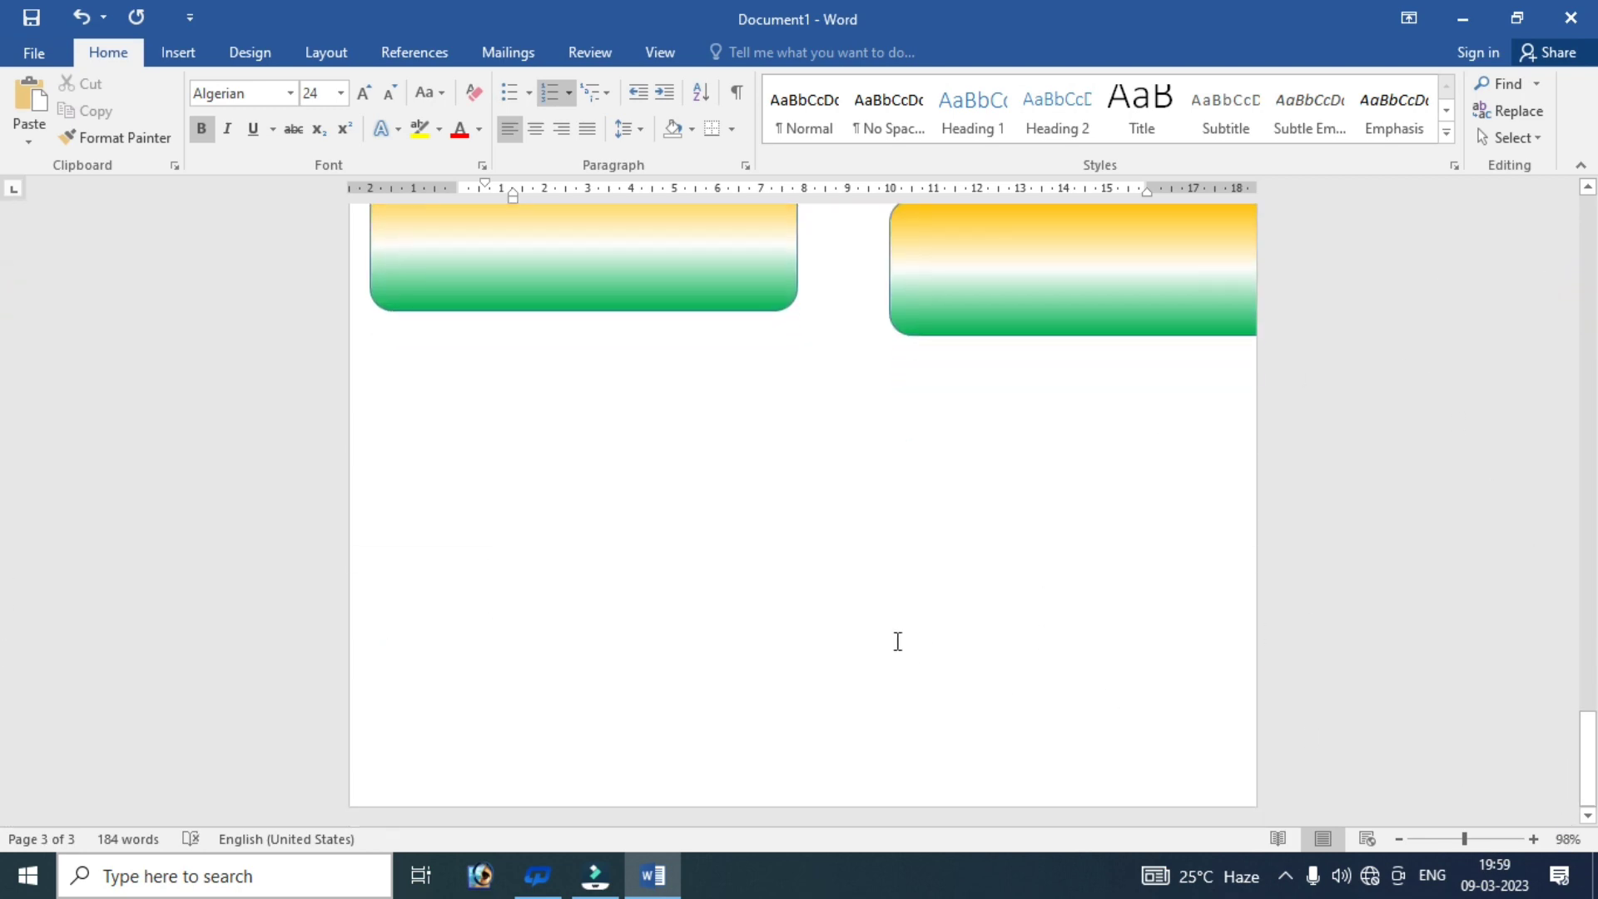
left_click(598, 516)
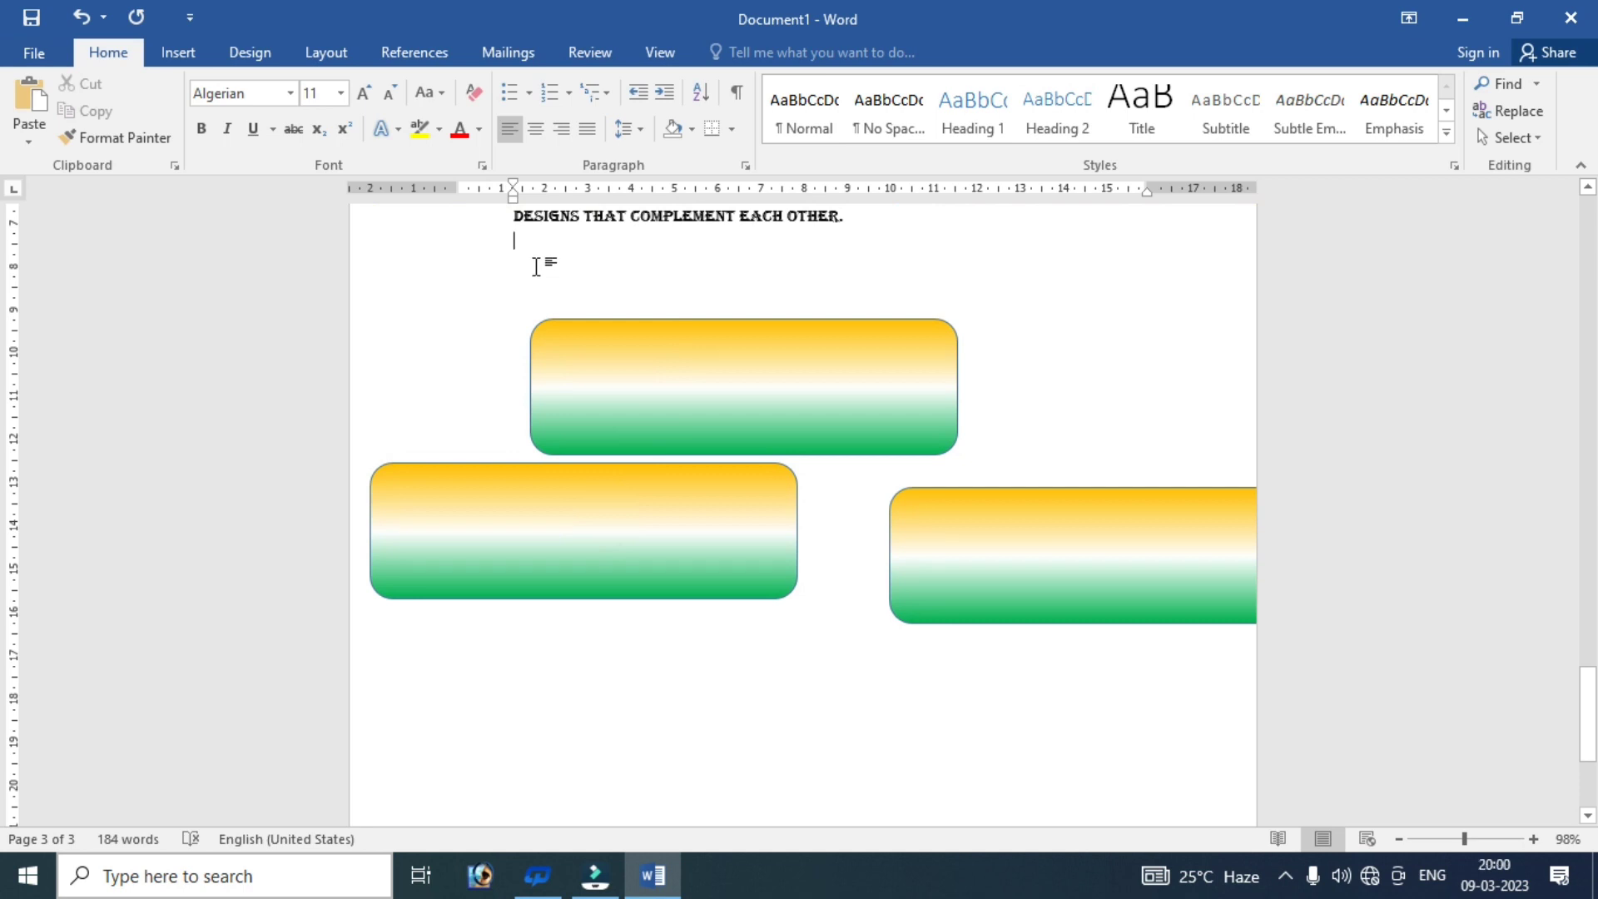
key("Return")
key("Return")
key("Return")
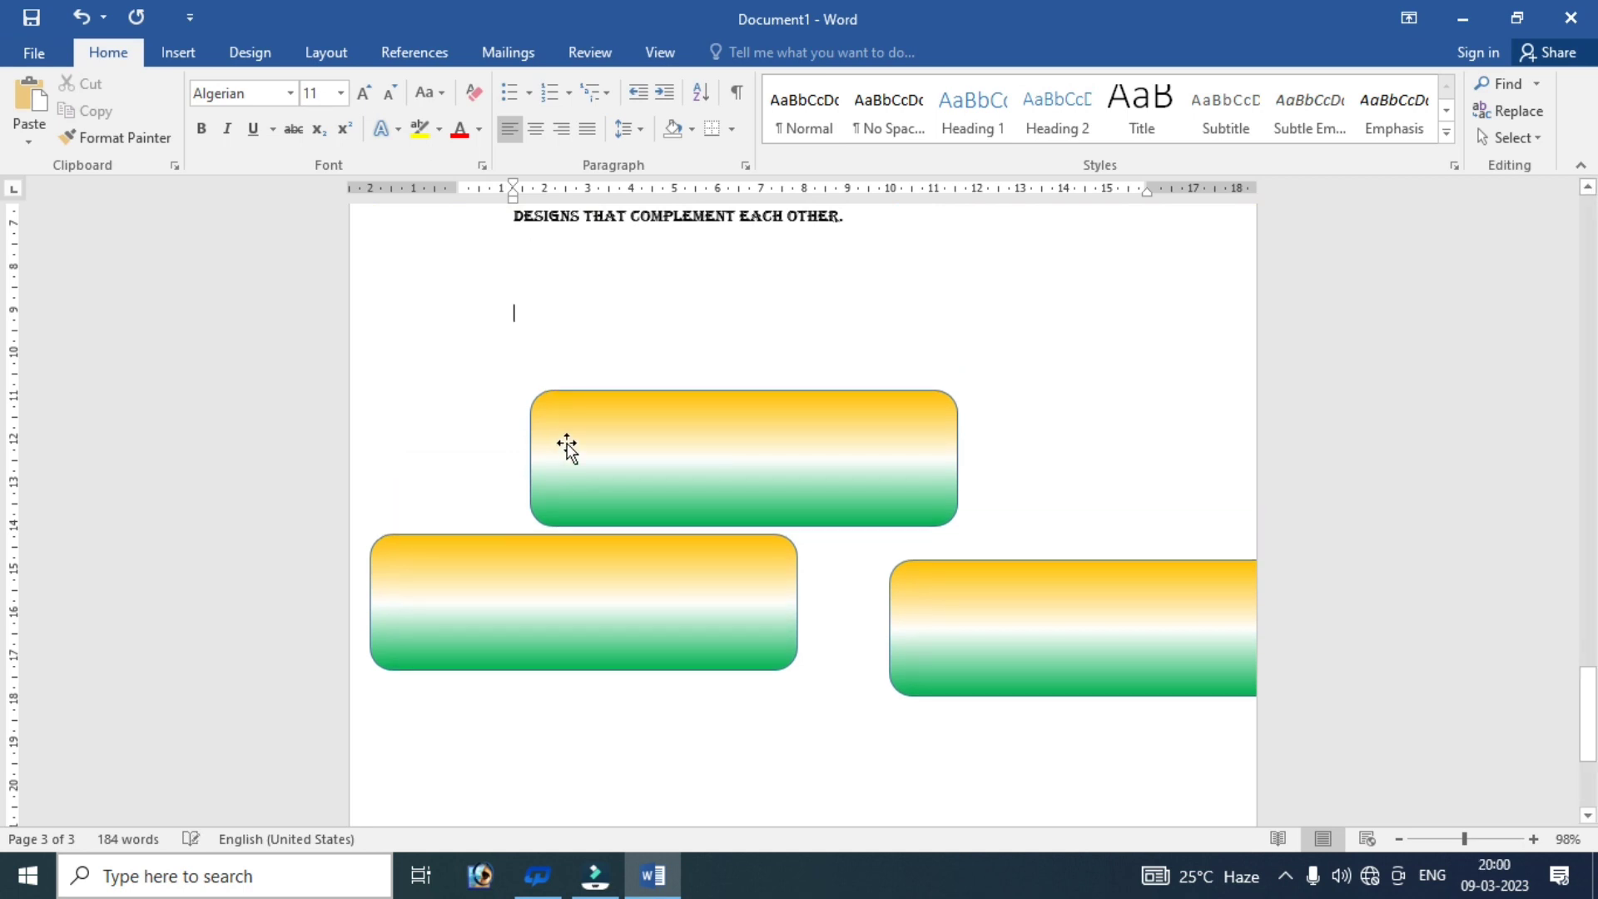
left_click(601, 477)
key("Delete")
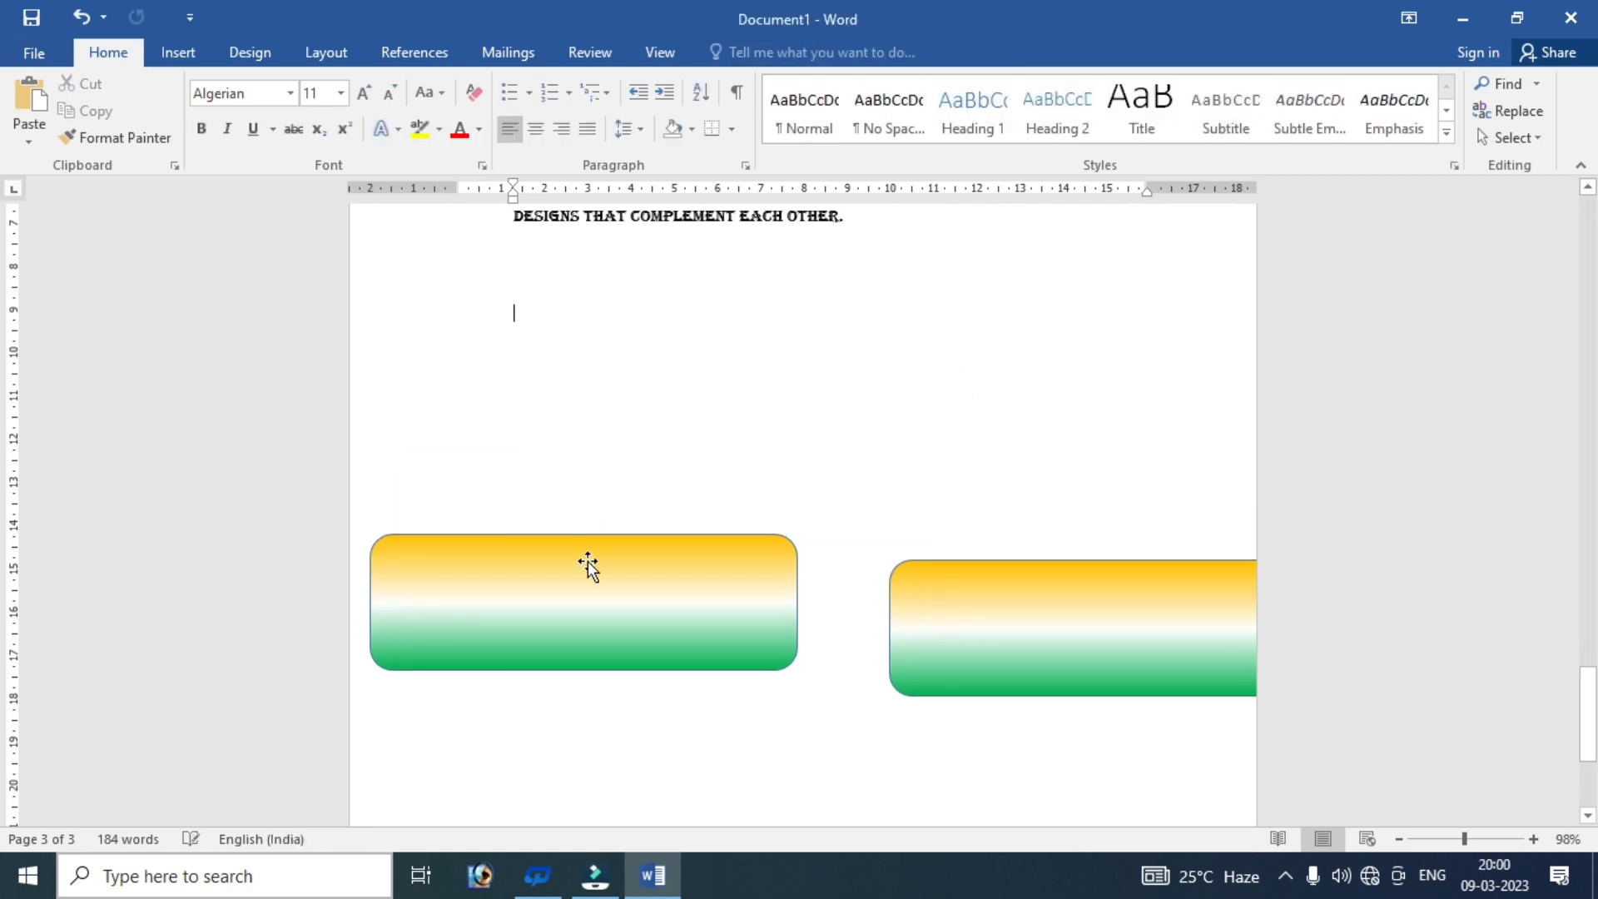
left_click(593, 570)
key("Delete")
left_click(938, 631)
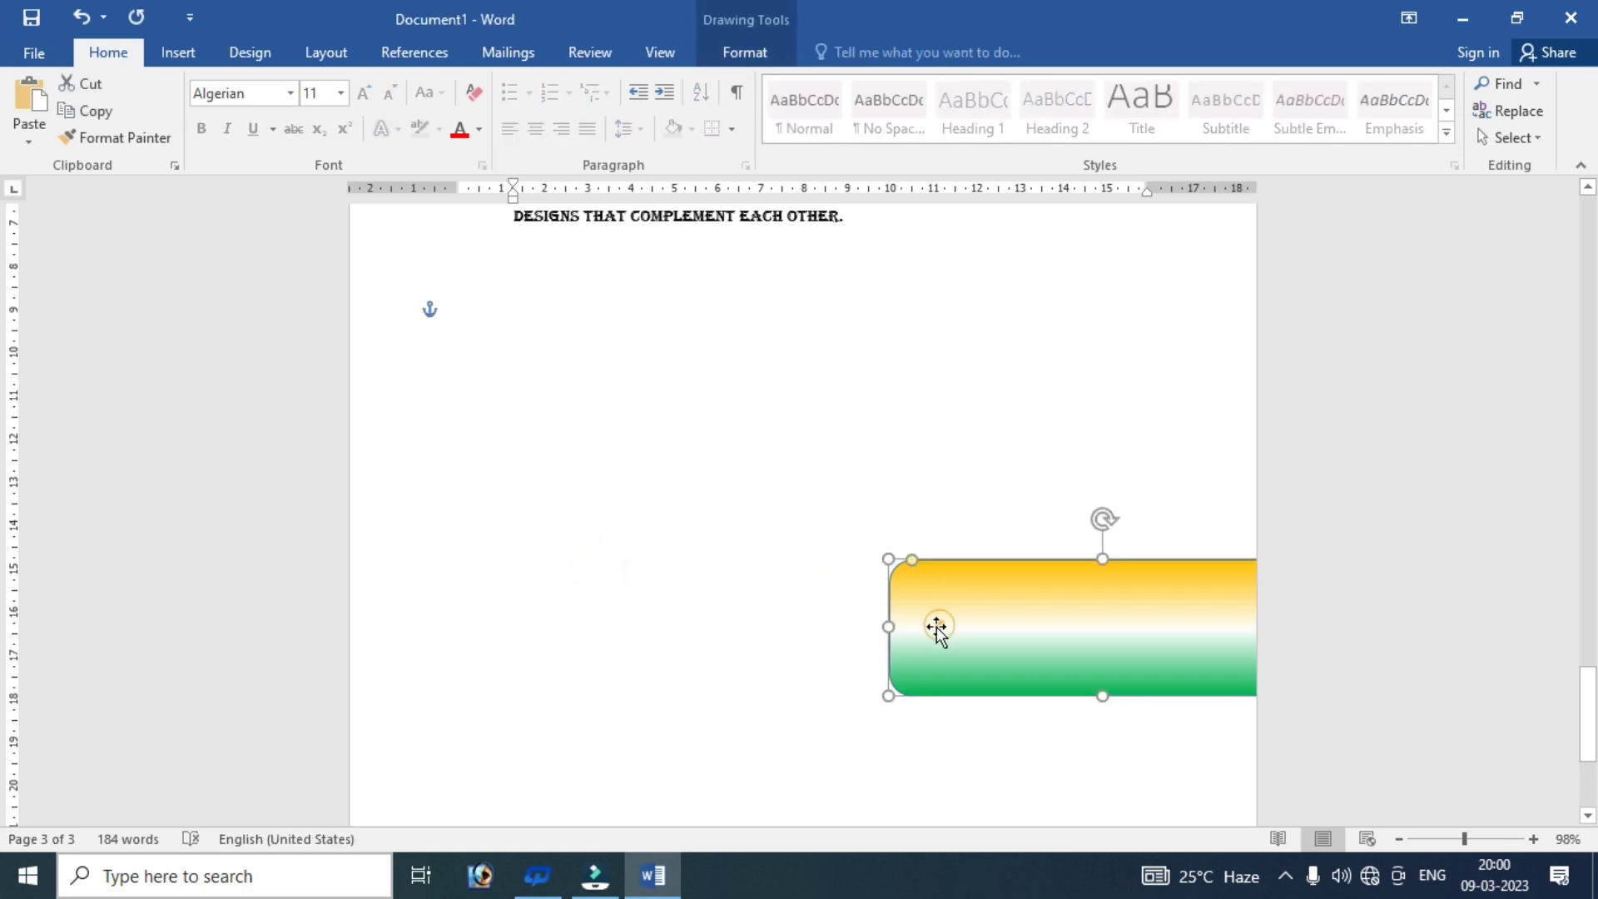
key("Delete")
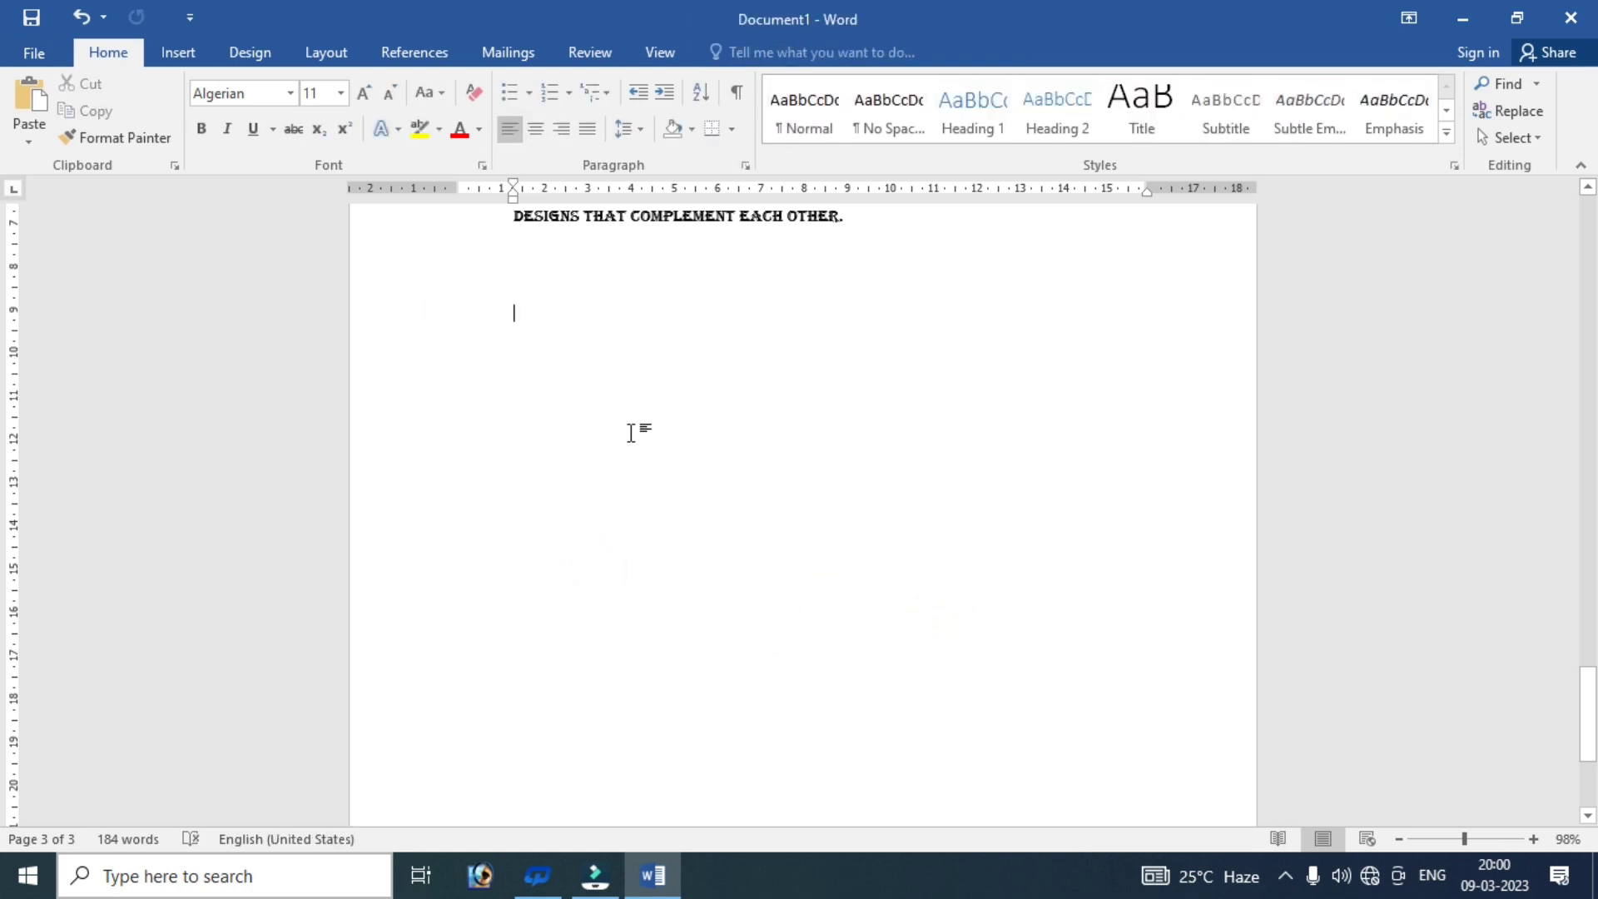
- Type a sample name on the empty line, select it, and call up Insert Hyperlink with Ctrl+K
type("AD")
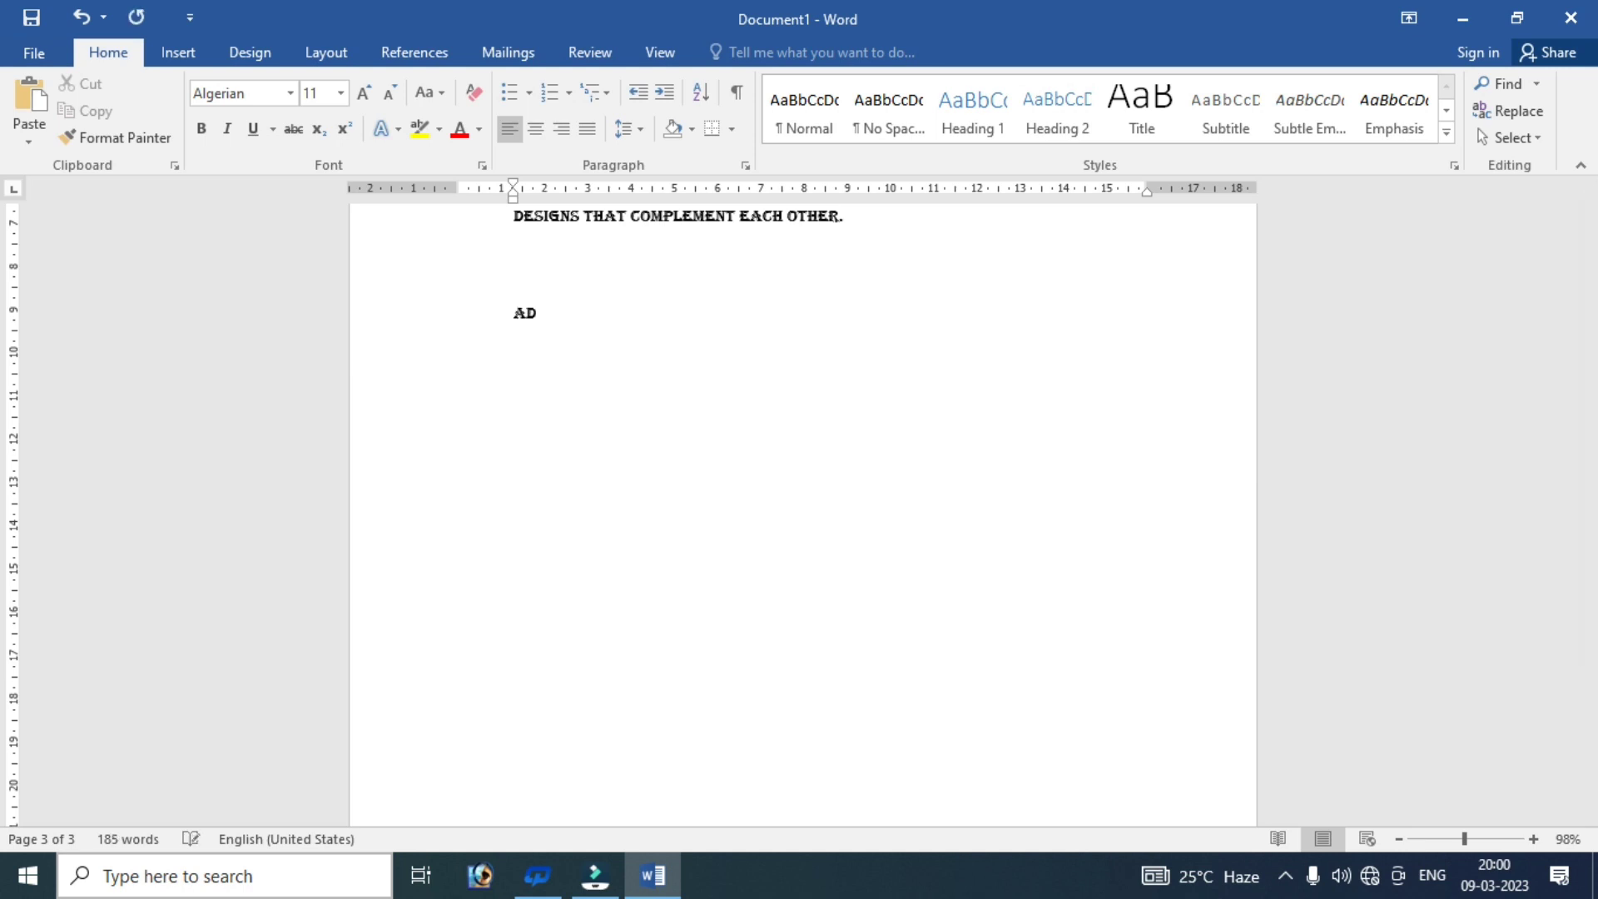
type("ITYA")
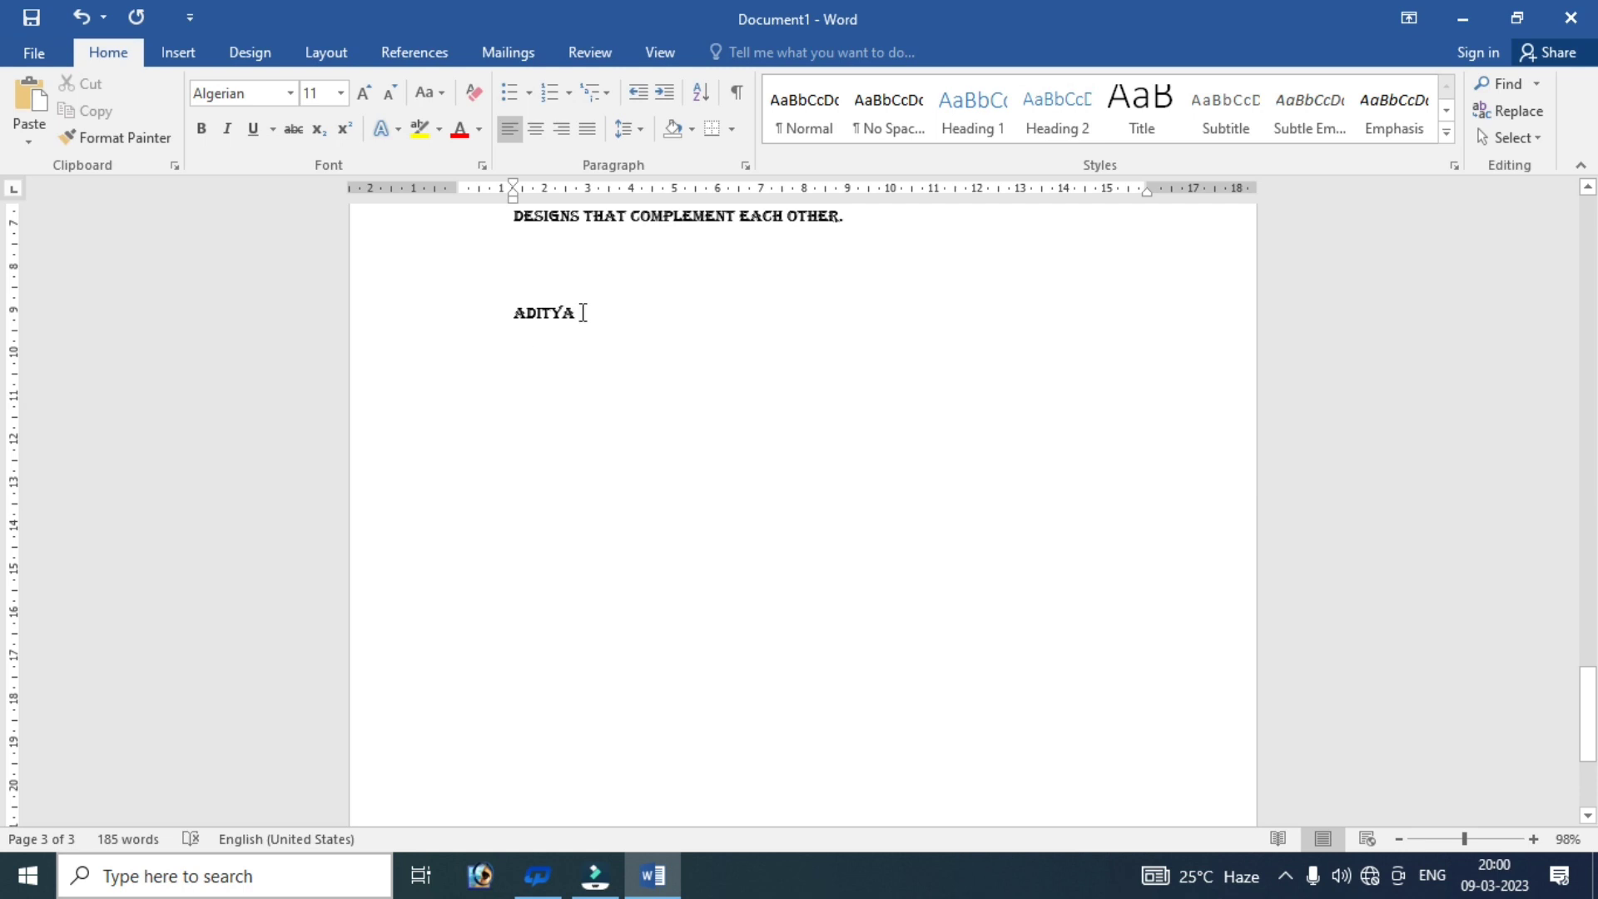
left_click_drag(585, 311, 481, 310)
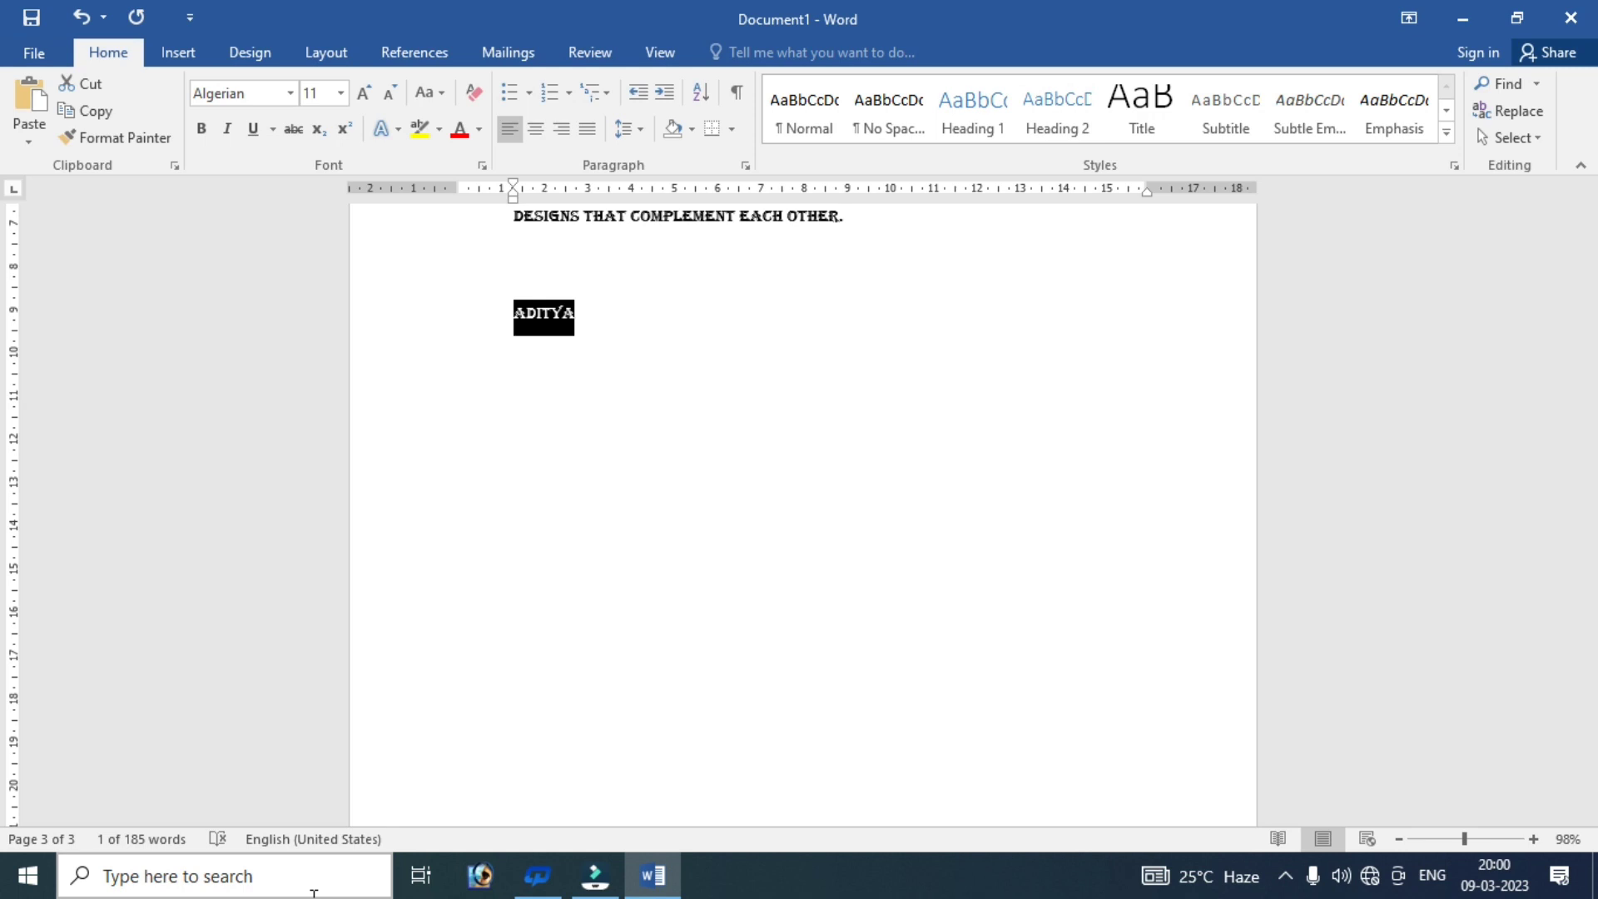
key("ctrl+k")
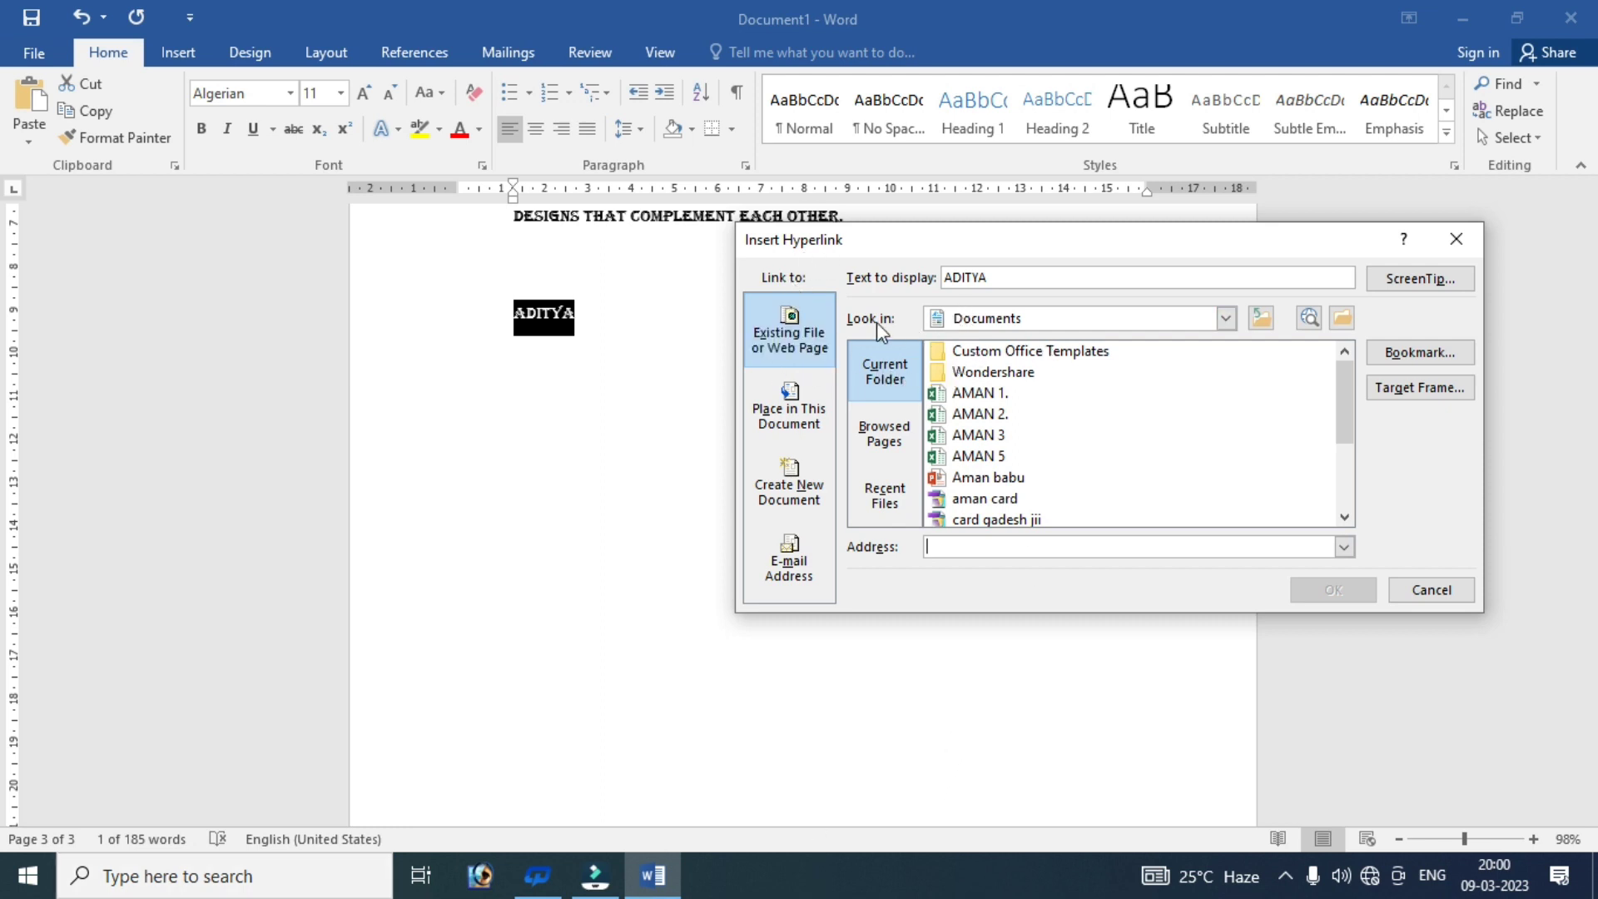
- Link the selected name to the AMAN 1. Excel workbook in Documents
left_click(986, 395)
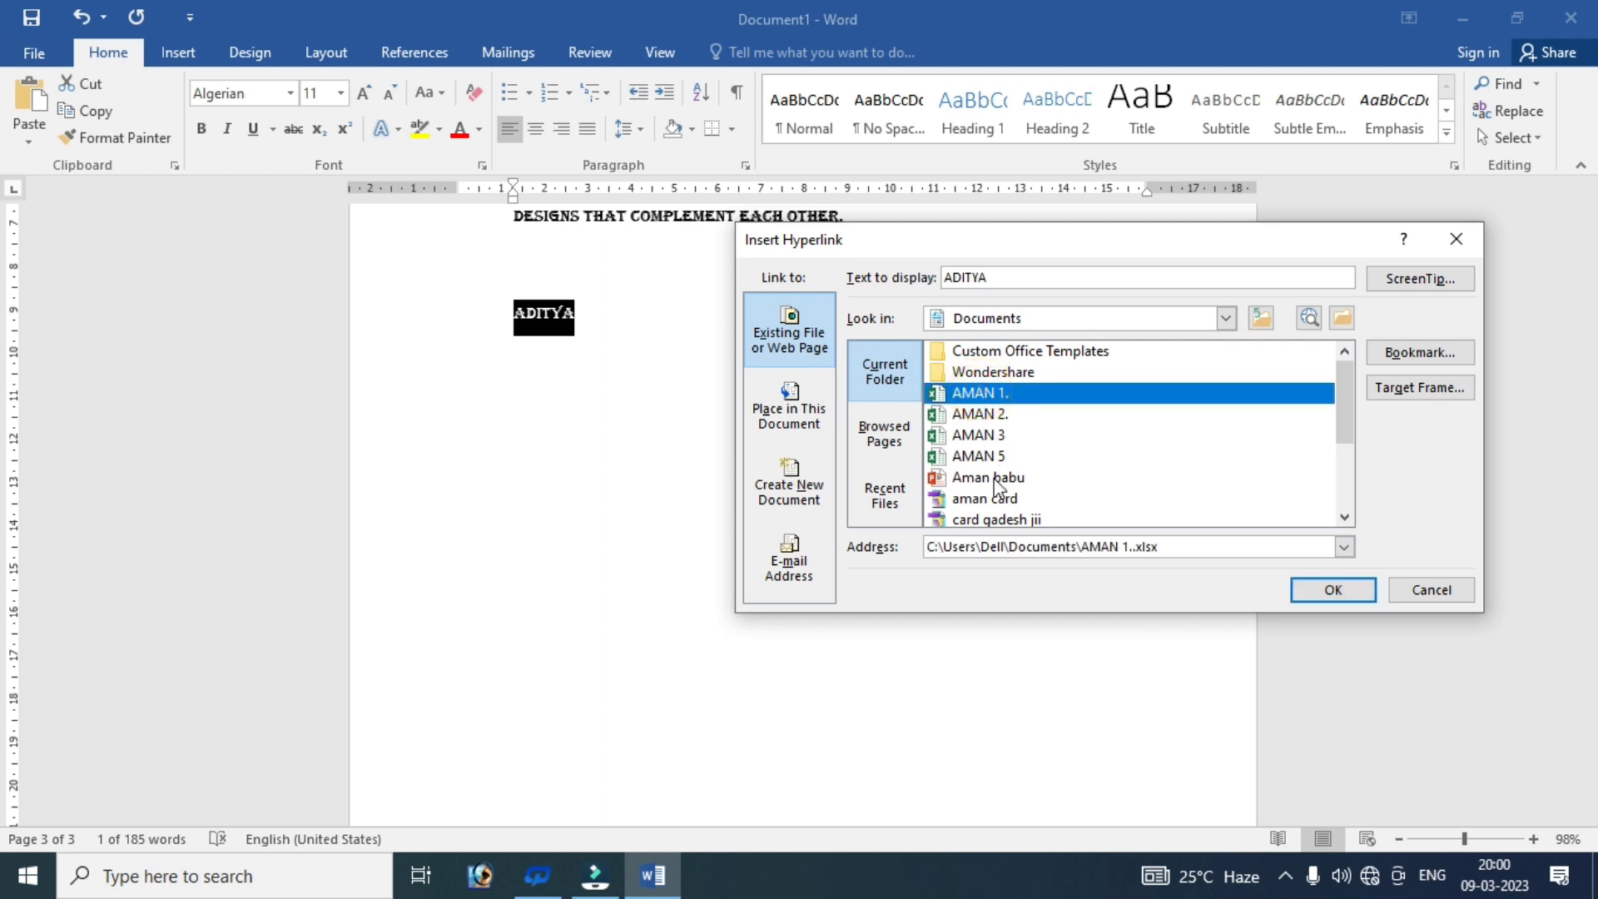
left_click(1225, 318)
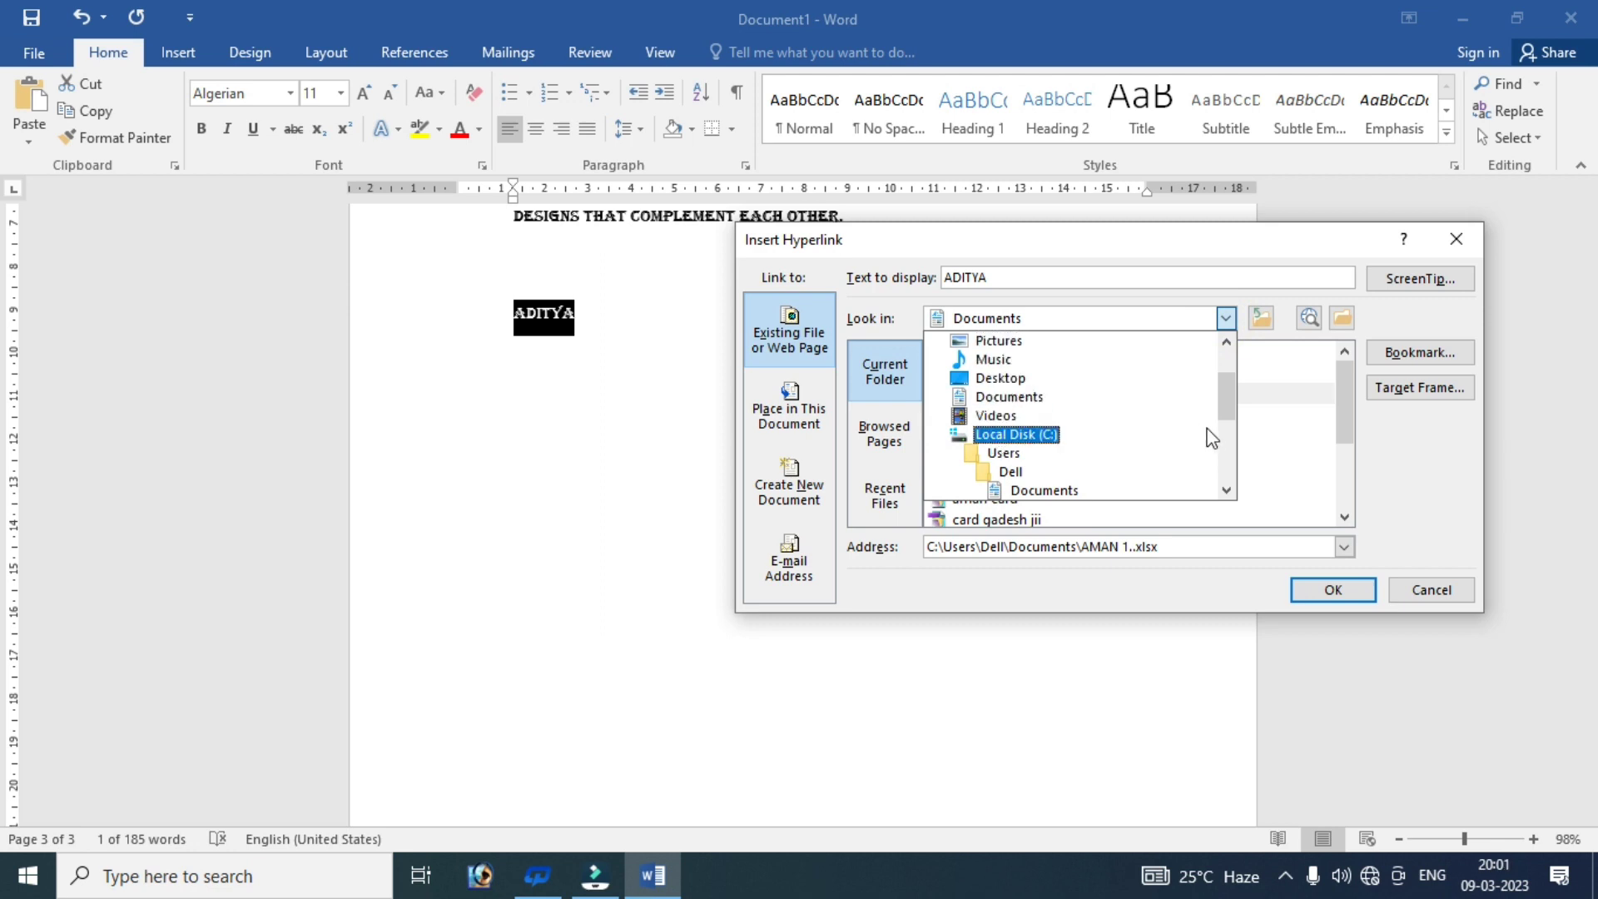
left_click(1297, 457)
left_click(979, 396)
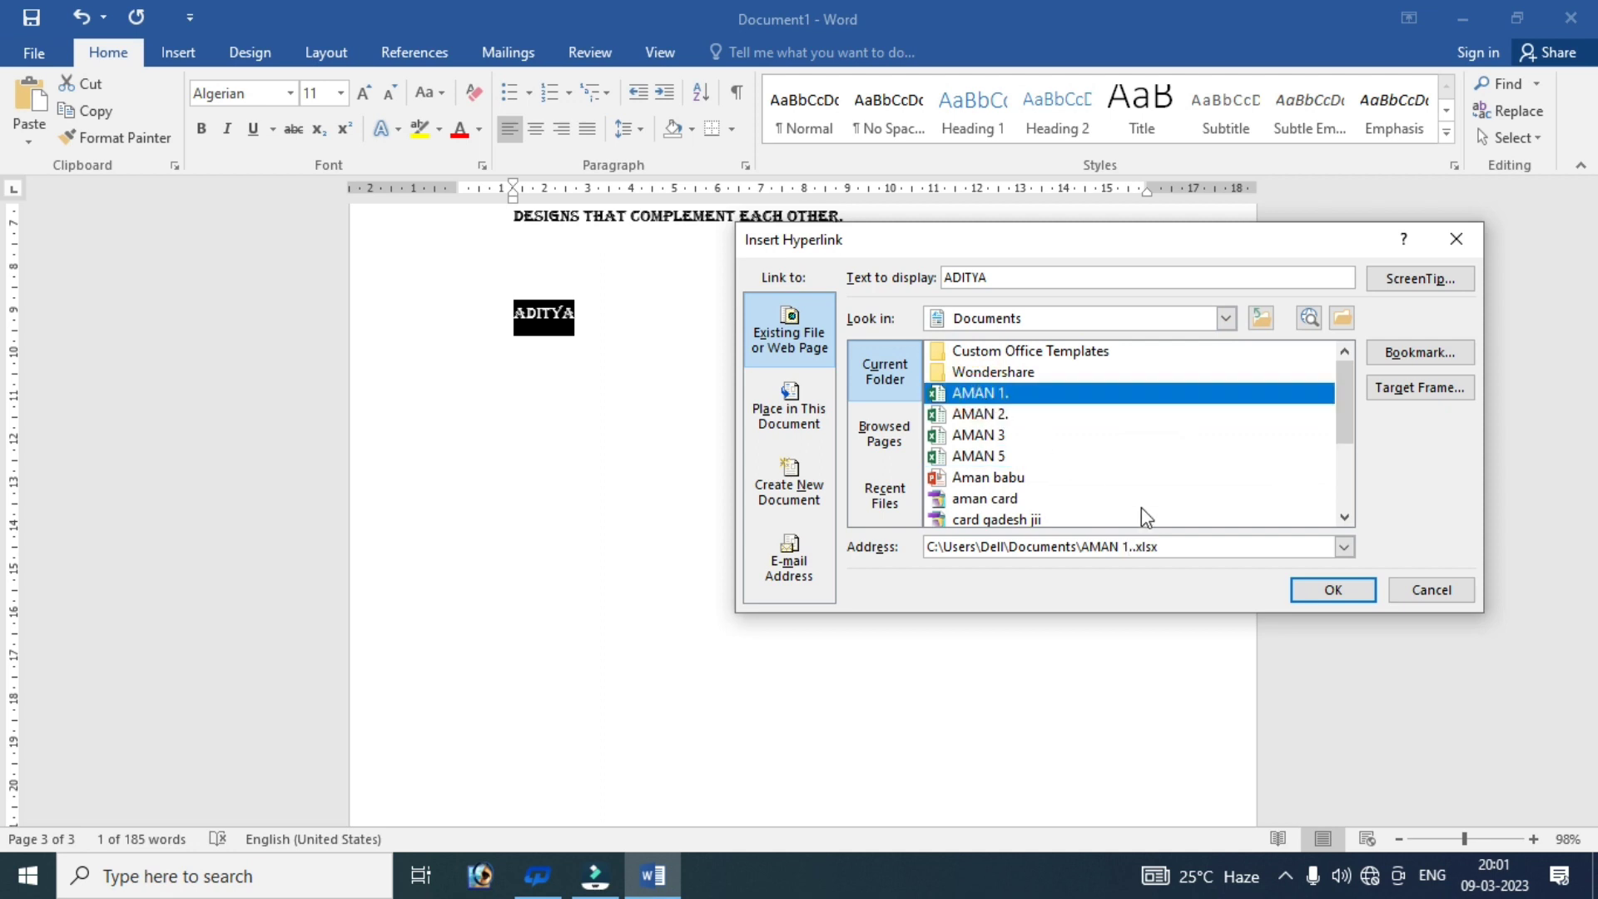
left_click(1310, 591)
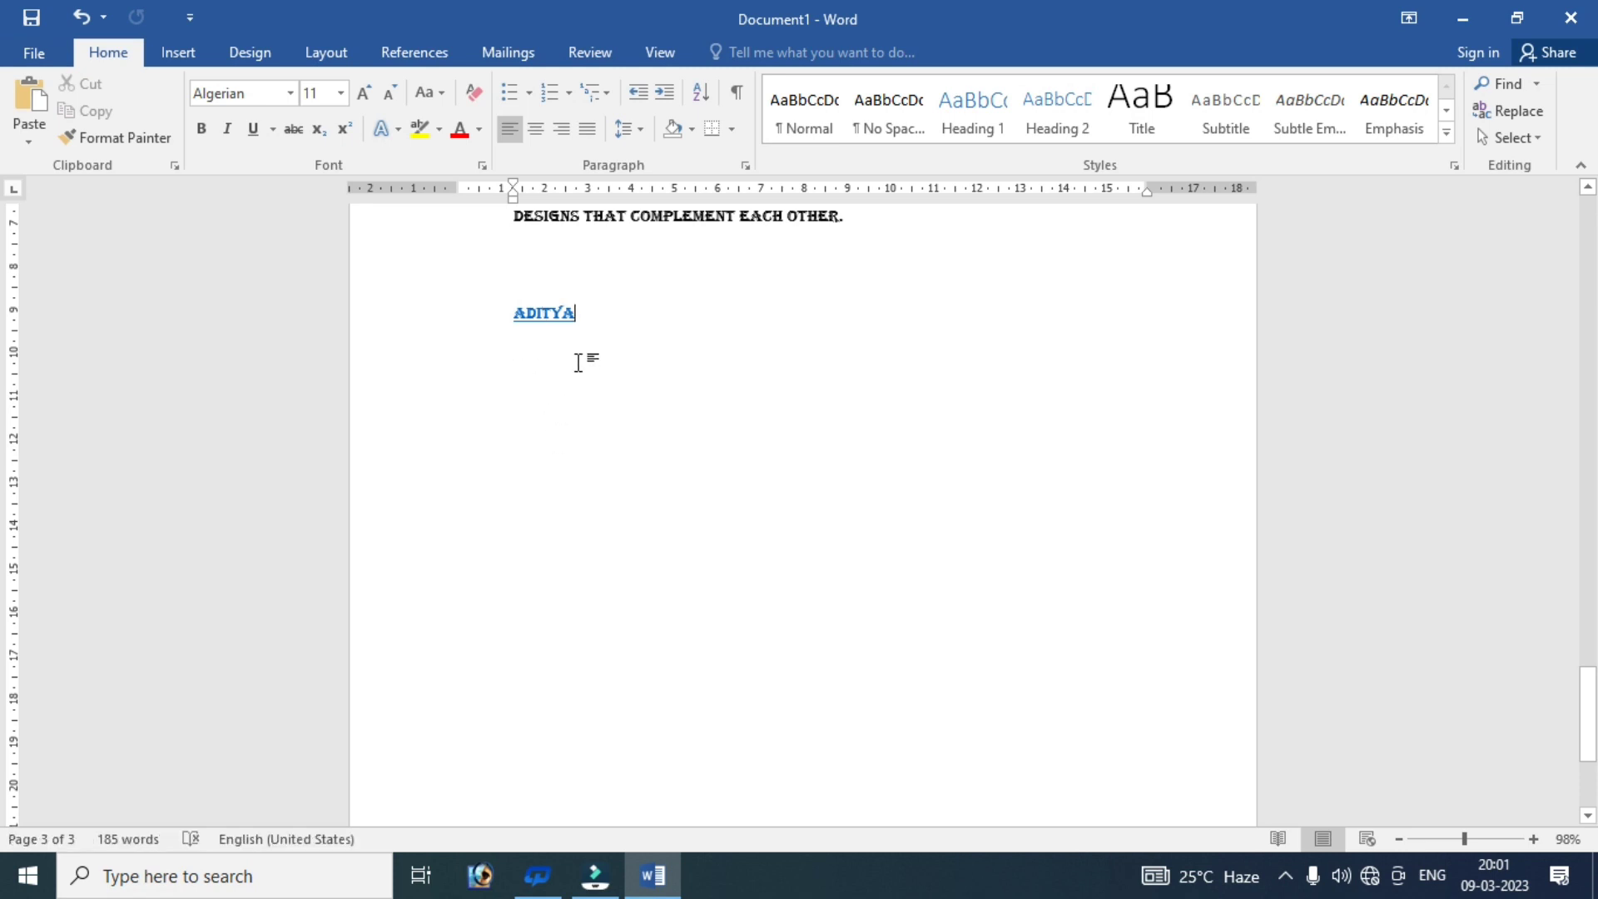
- Ctrl+Click the name's link and approve the security notice to open AMAN 1. in Excel
left_click(566, 318, "ctrl")
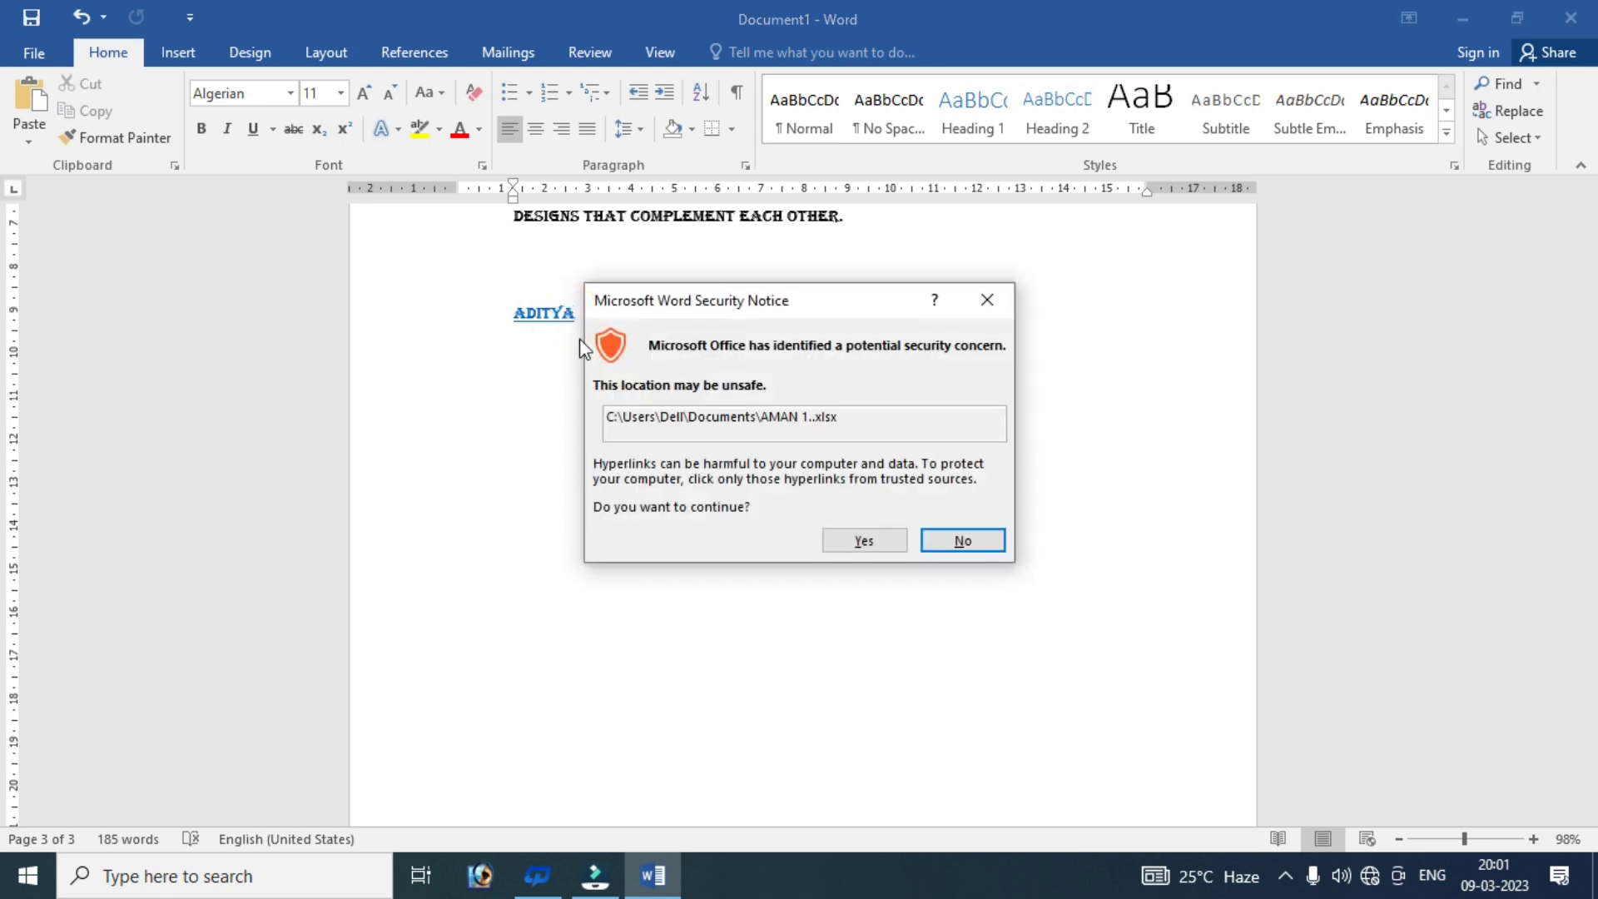
left_click(864, 542)
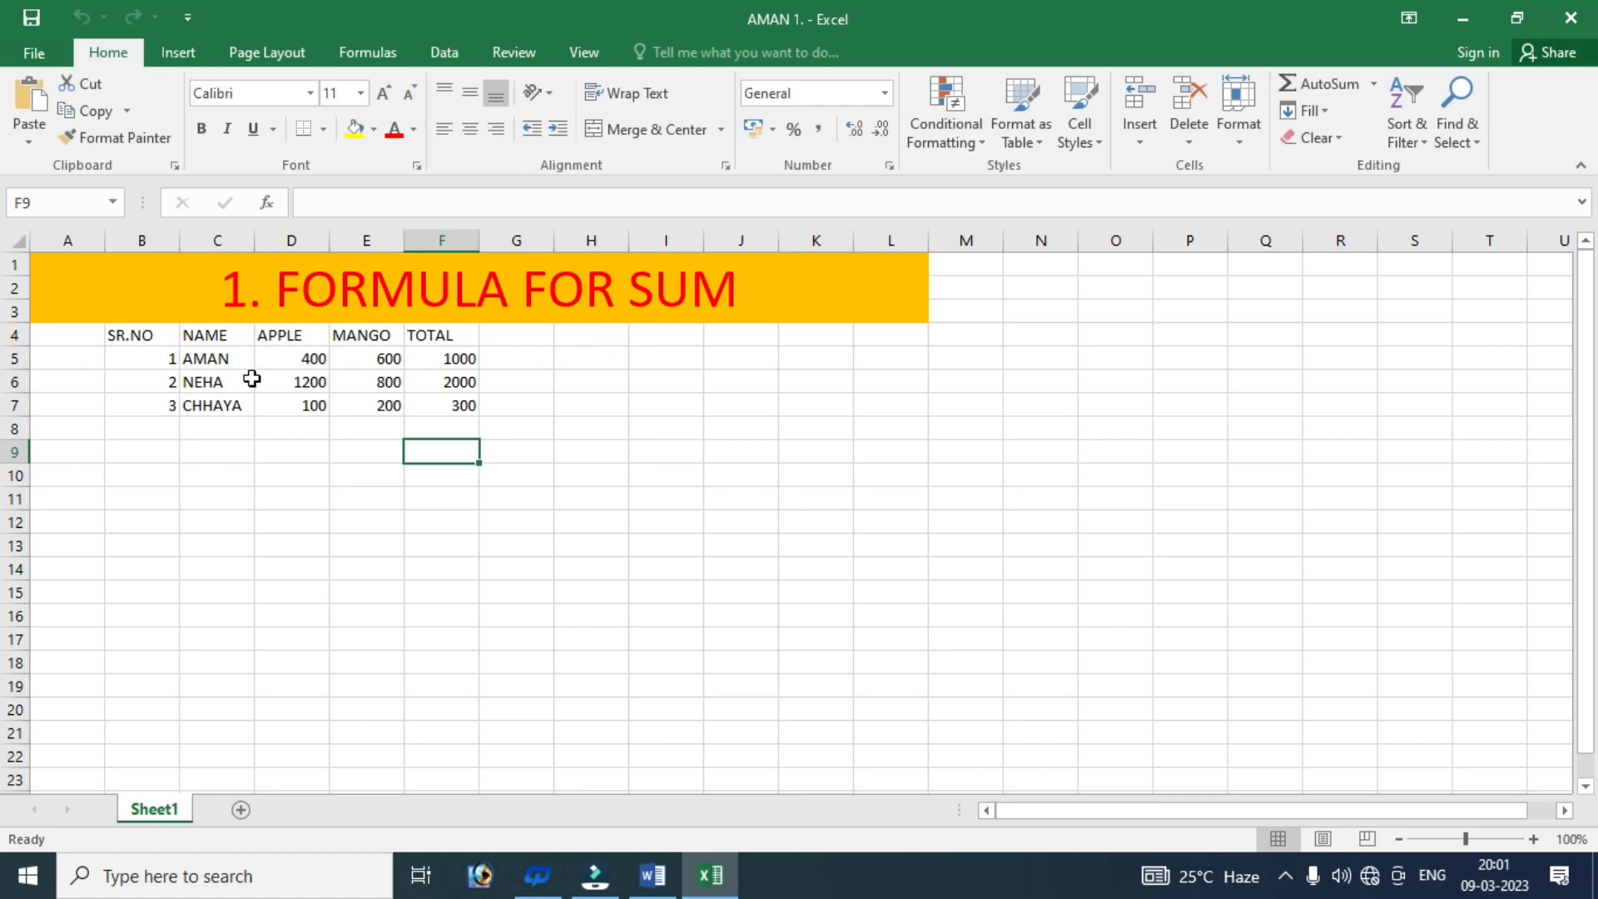
- Inspect cells C5 to F5, including the =D5+E5 total formula, then close the workbook
left_click(208, 354)
left_click(281, 353)
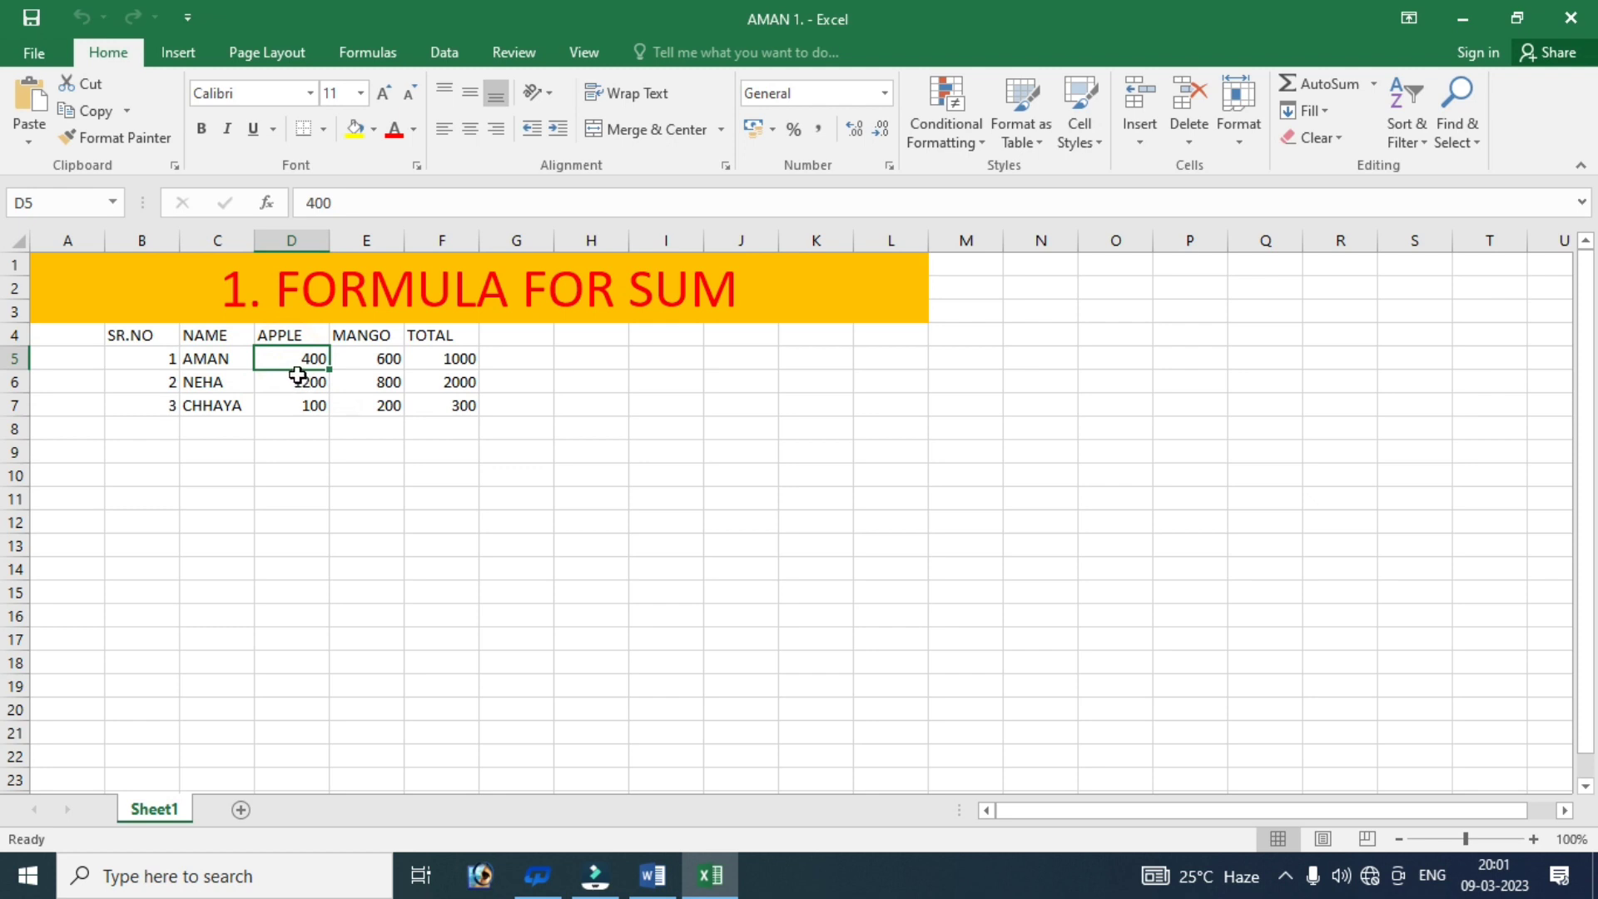
left_click(373, 334)
left_click(381, 357)
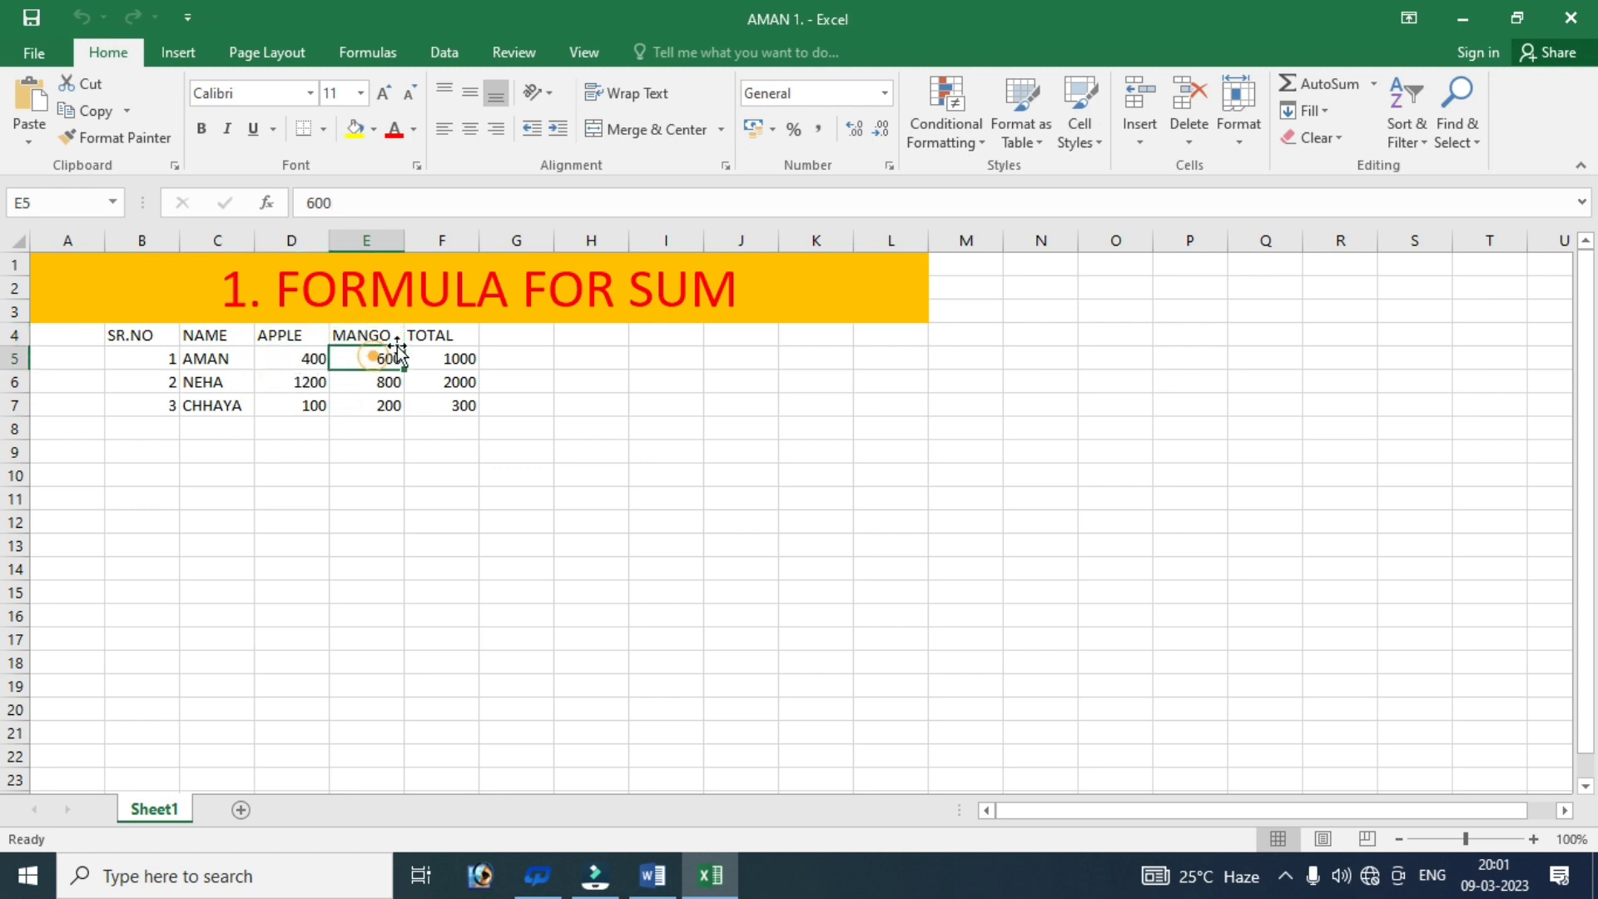
left_click(428, 333)
left_click(436, 360)
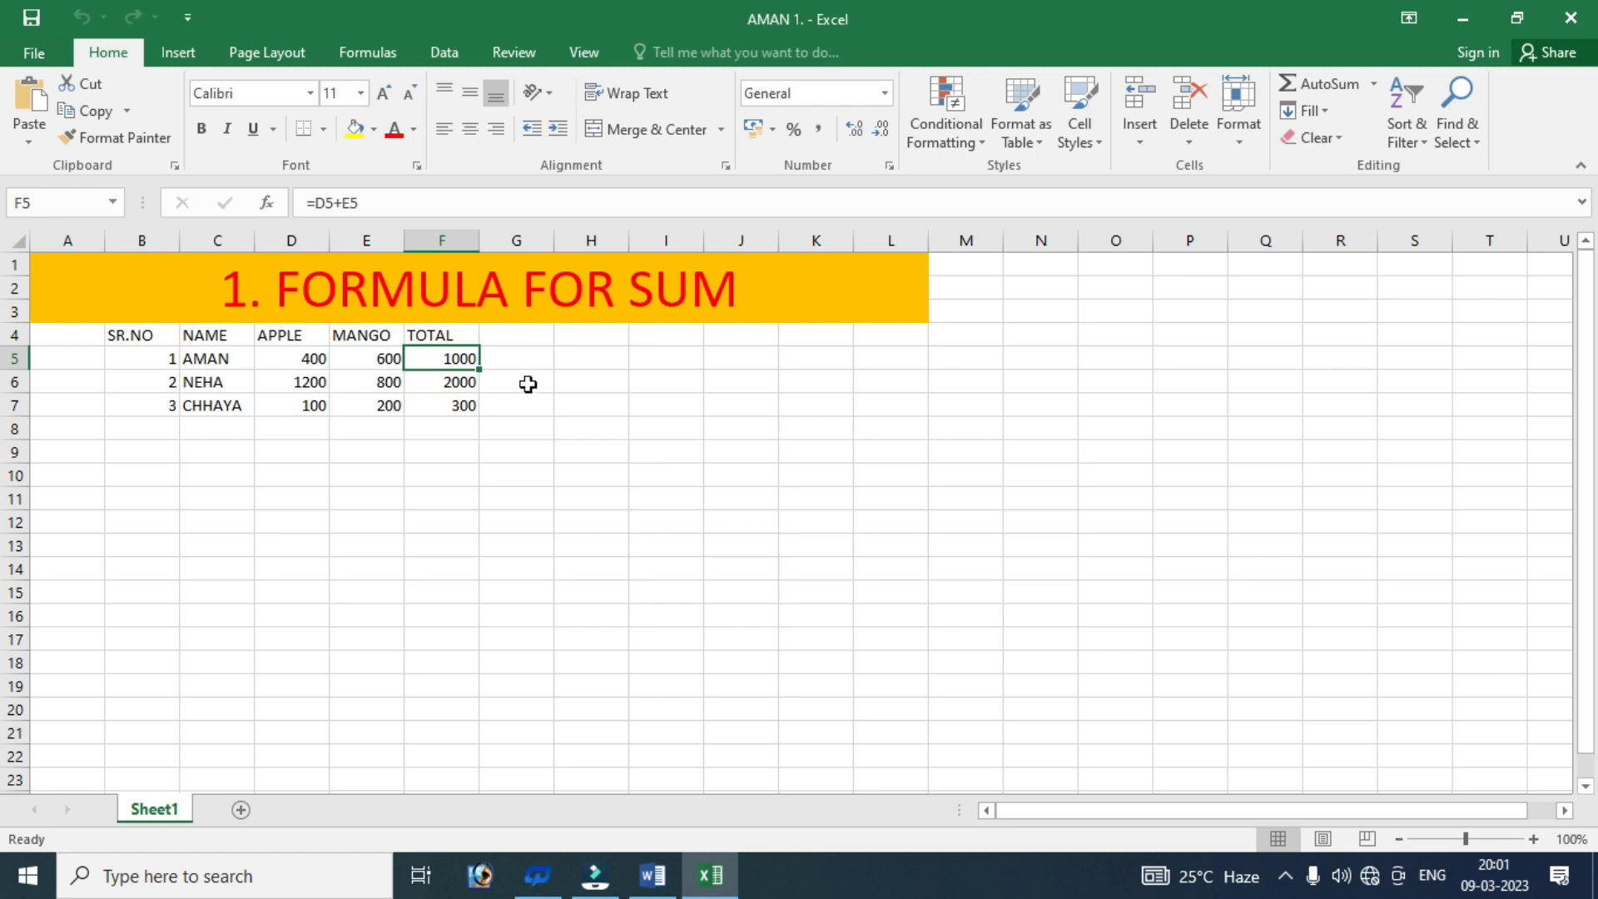
left_click(1570, 17)
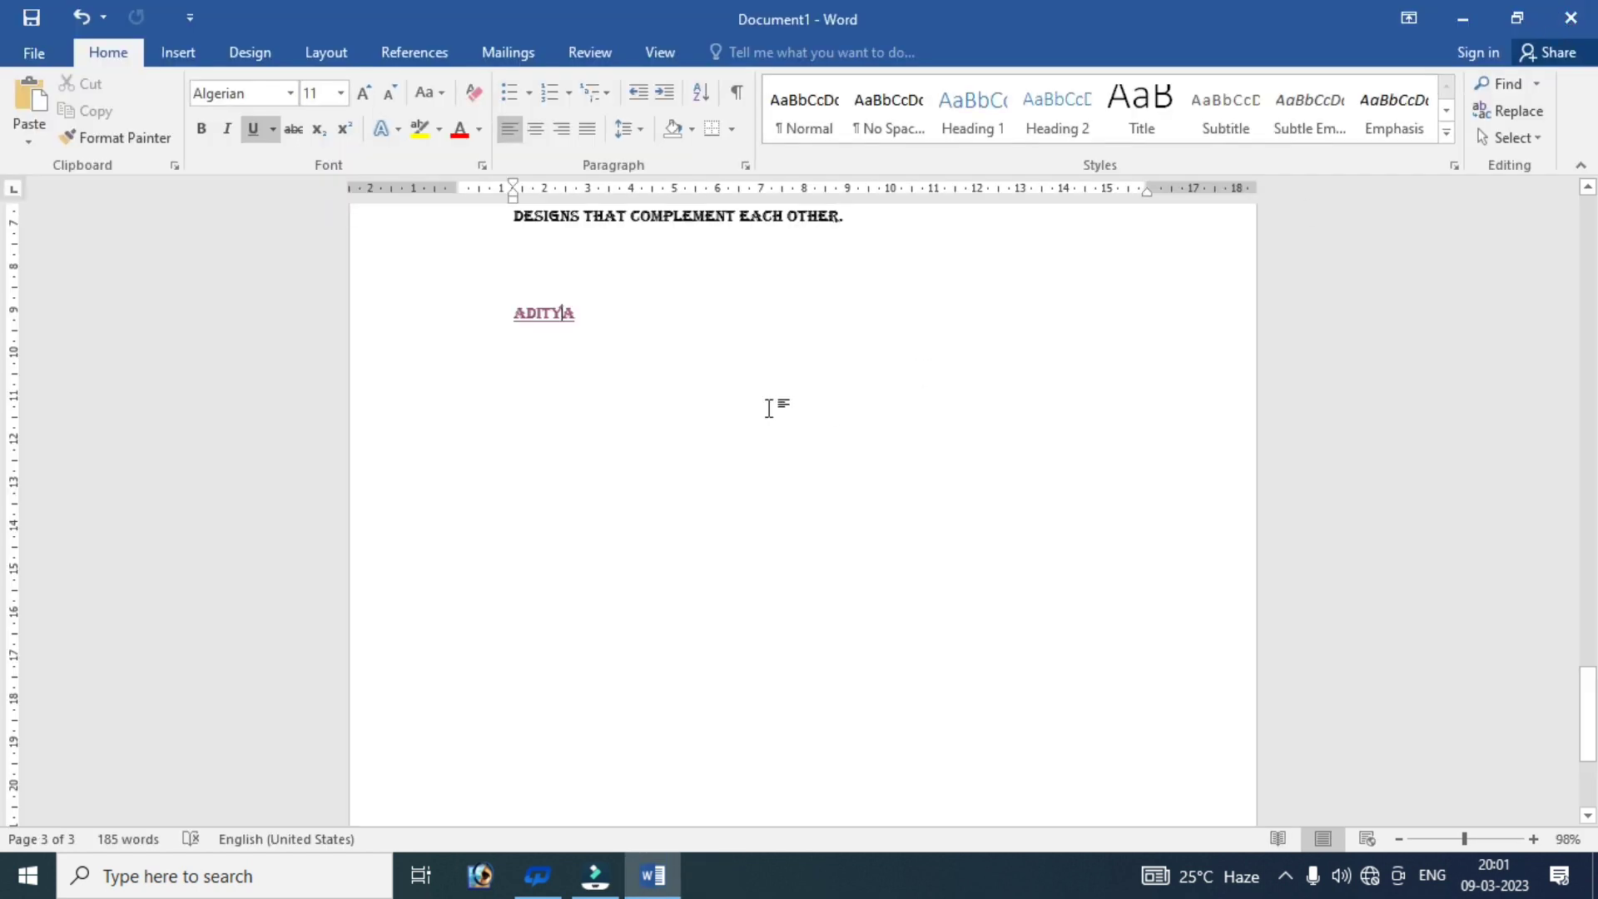
- Write PIC on a new line under the linked name, select it, and invoke Insert Hyperlink
left_click(642, 328)
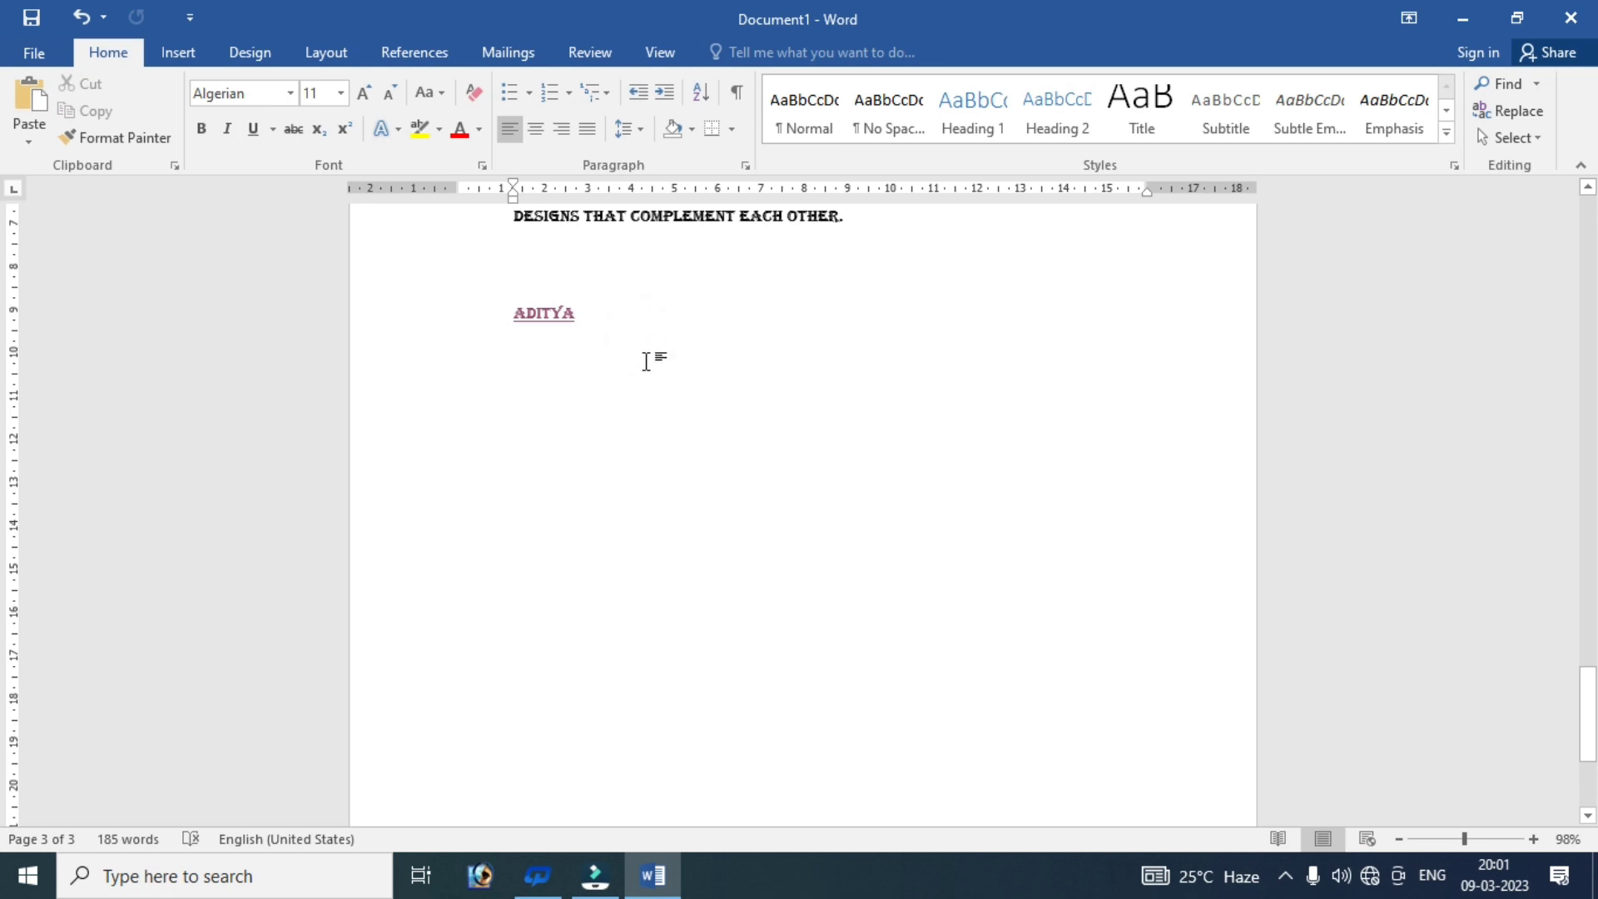
key("Return")
type("PI")
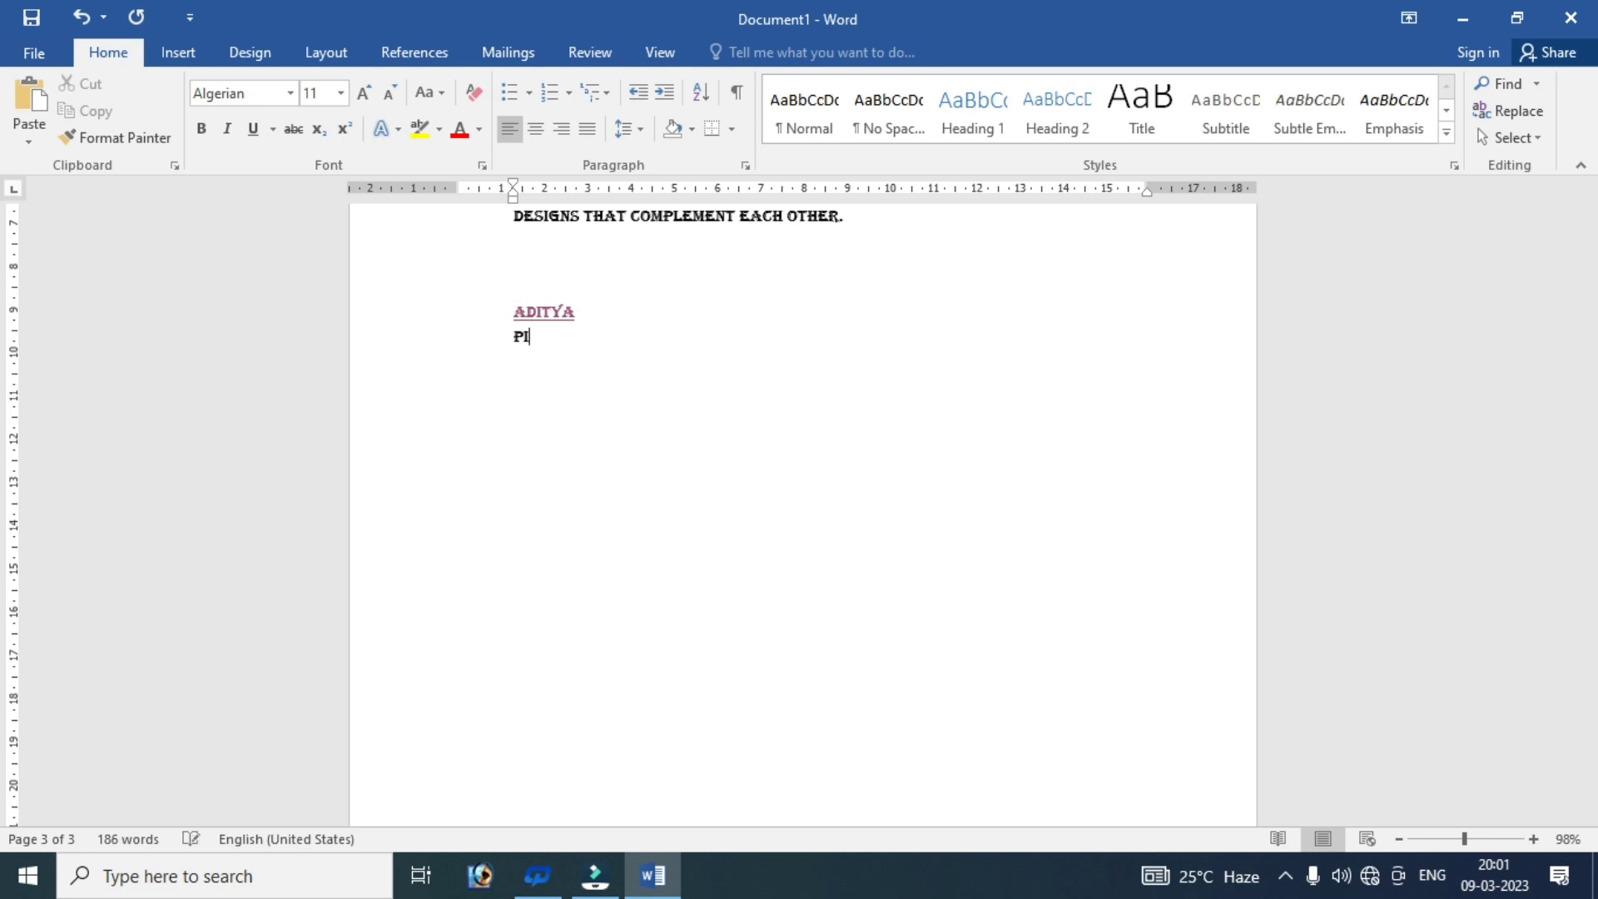
type("C")
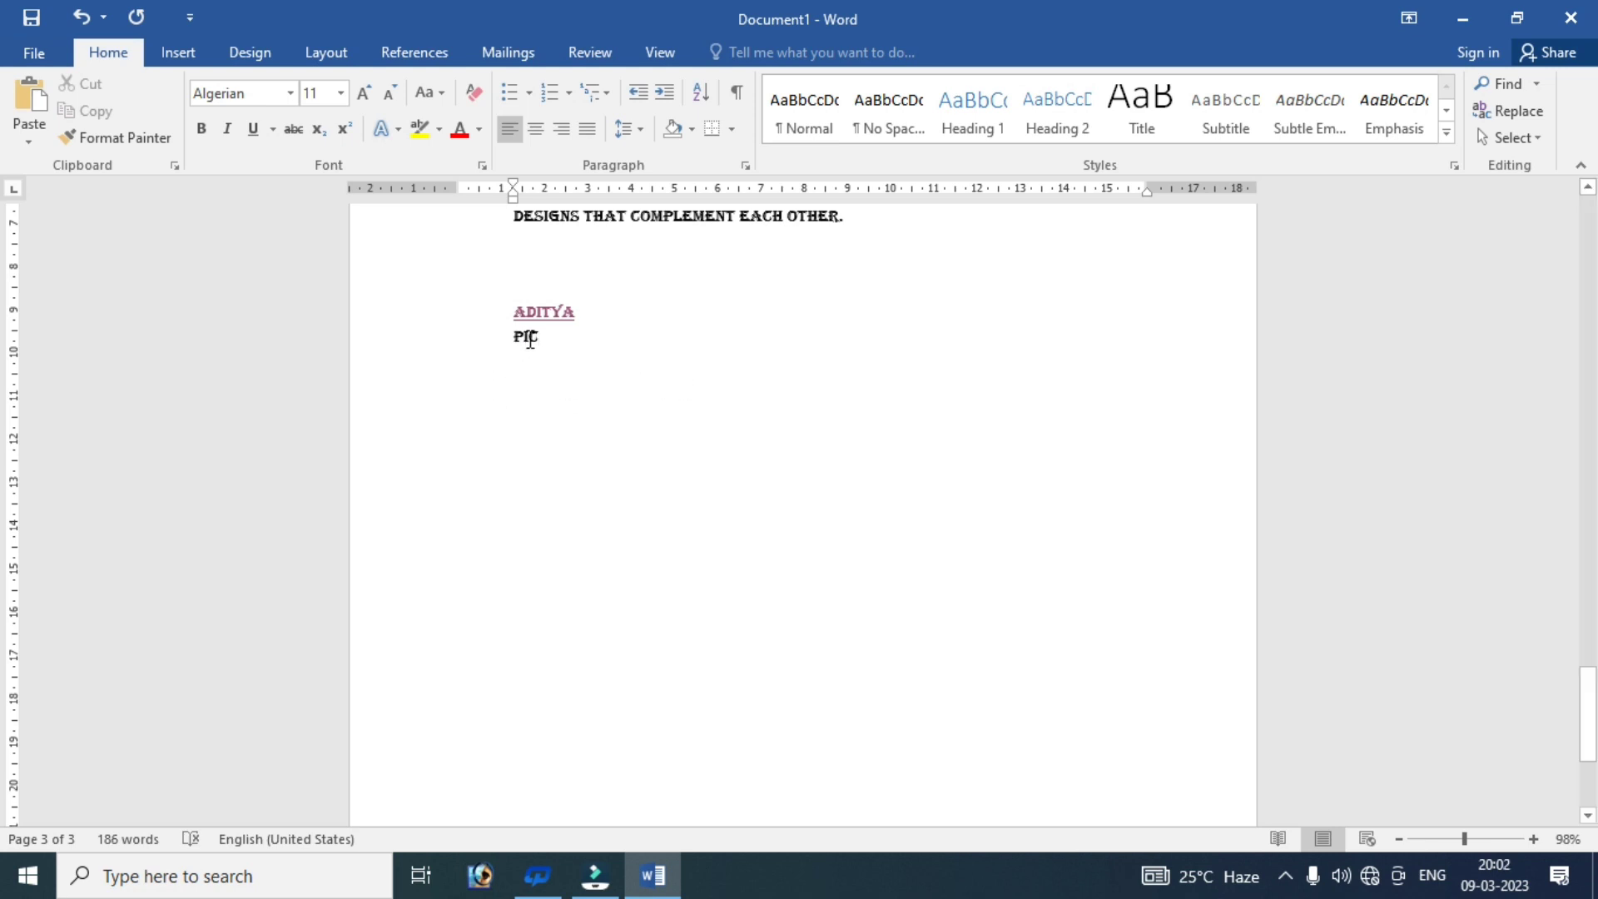
left_click_drag(538, 339, 489, 339)
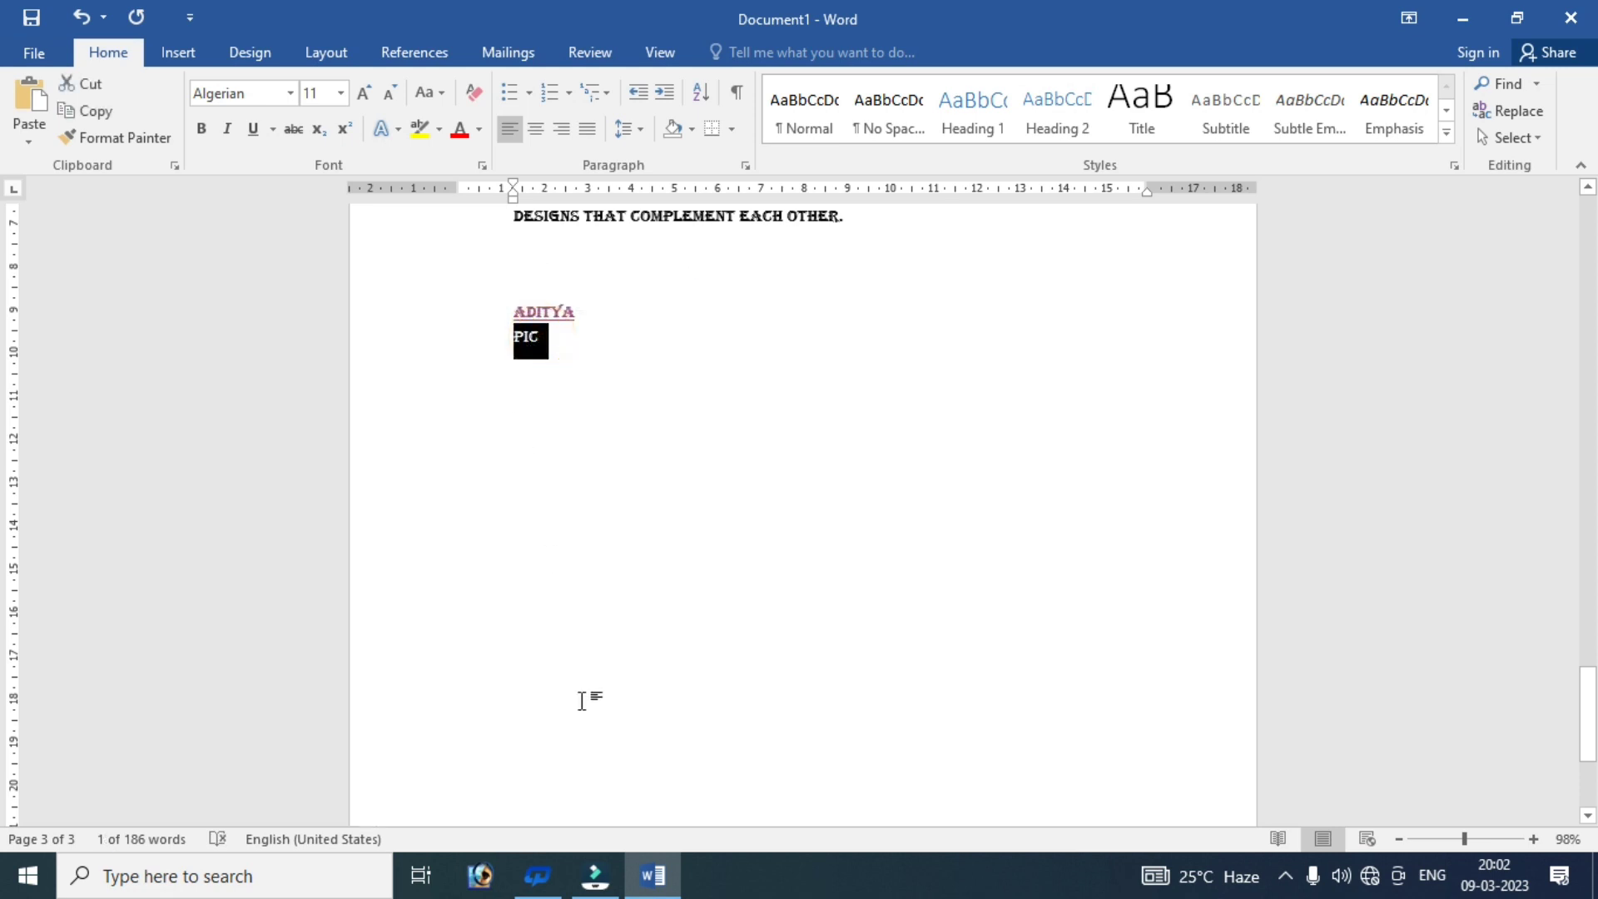
key("ctrl+k")
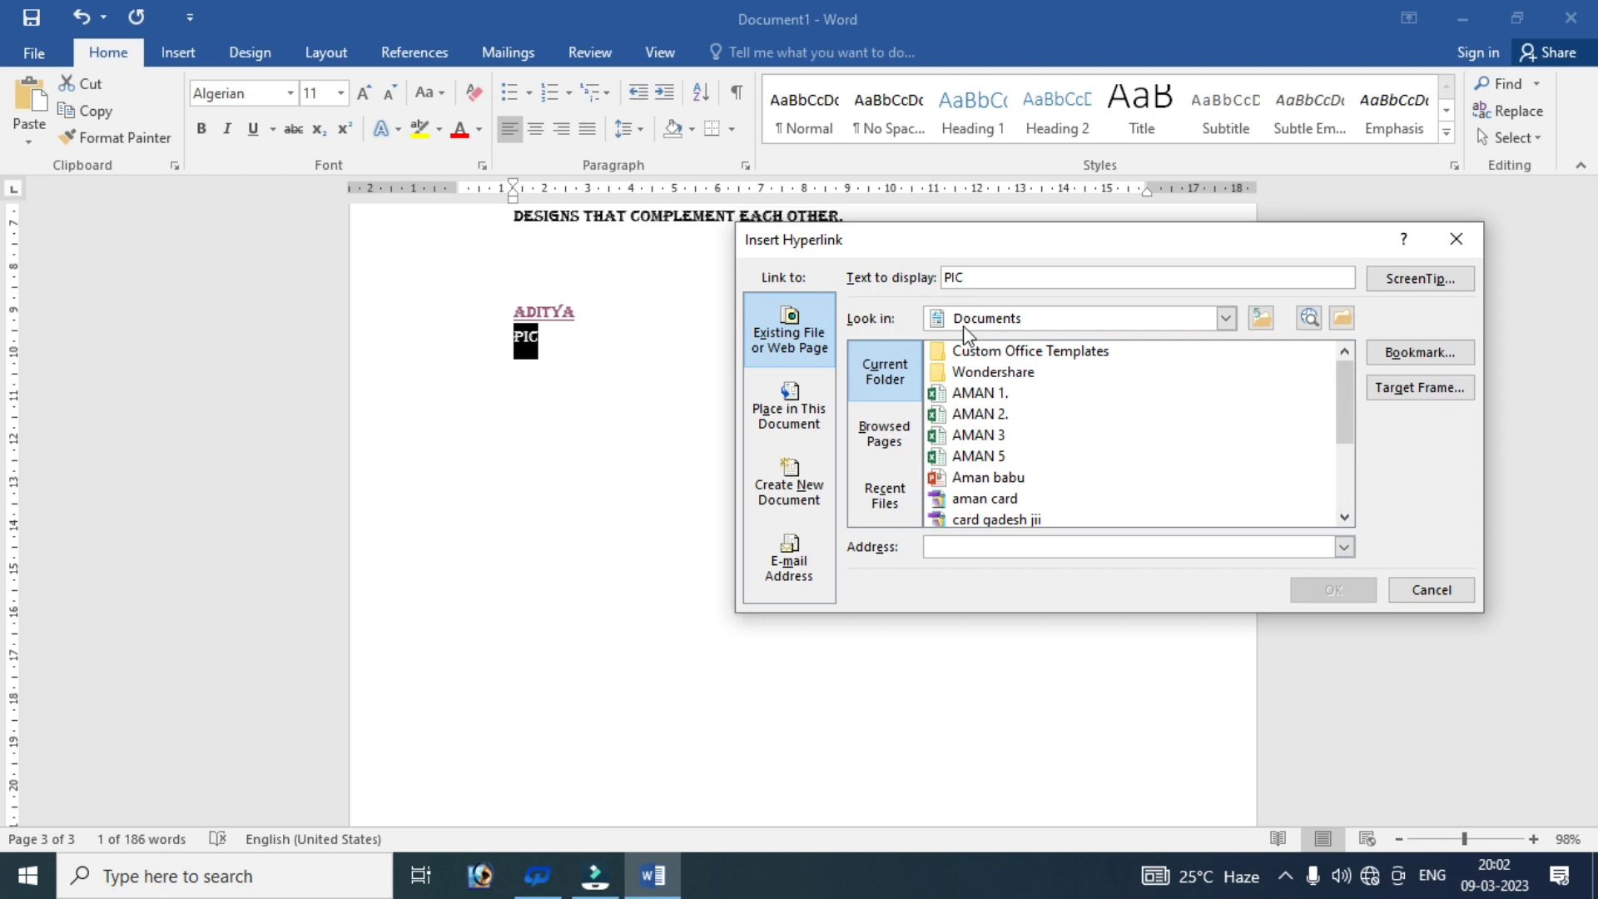
- Point the PIC hyperlink at the aman picture in the Pictures folder
left_click(1223, 317)
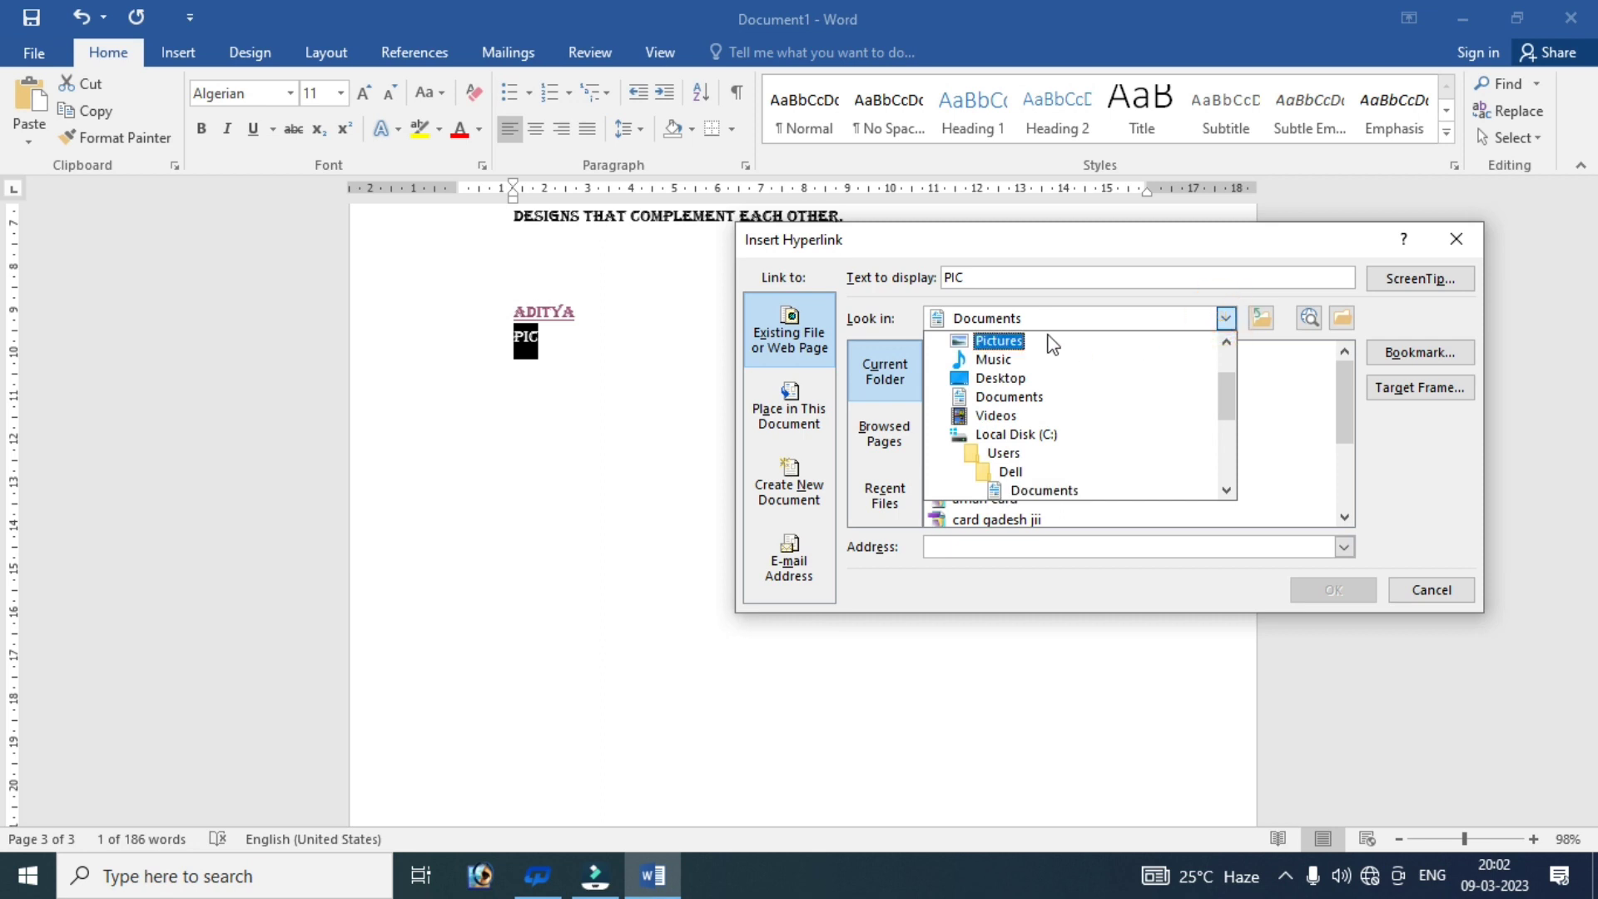
left_click(1053, 344)
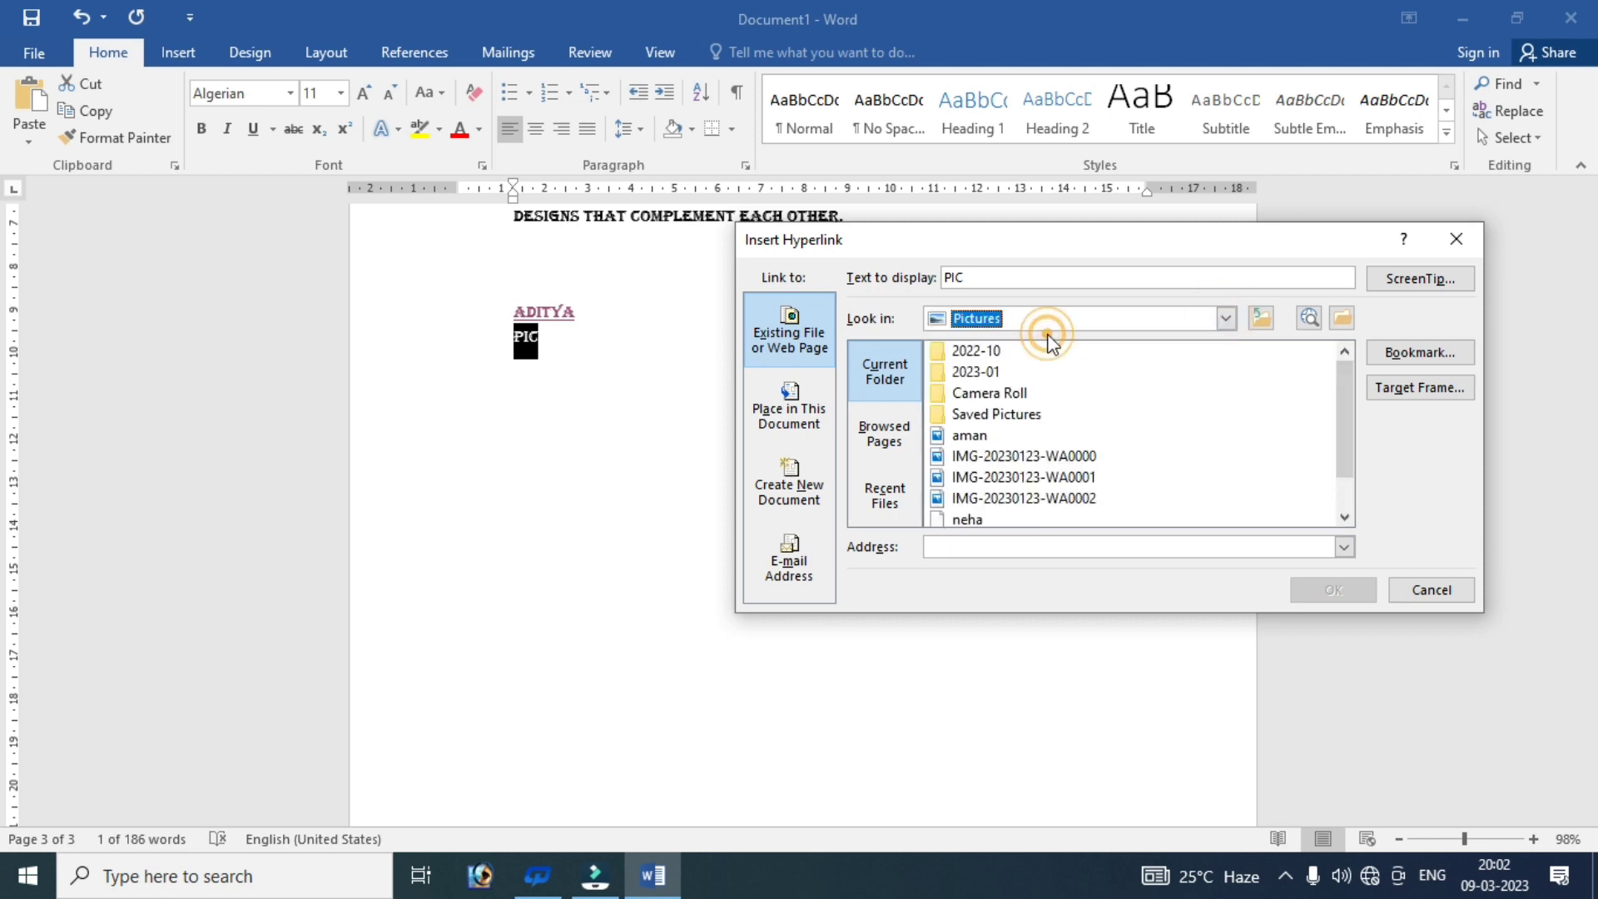
left_click(974, 436)
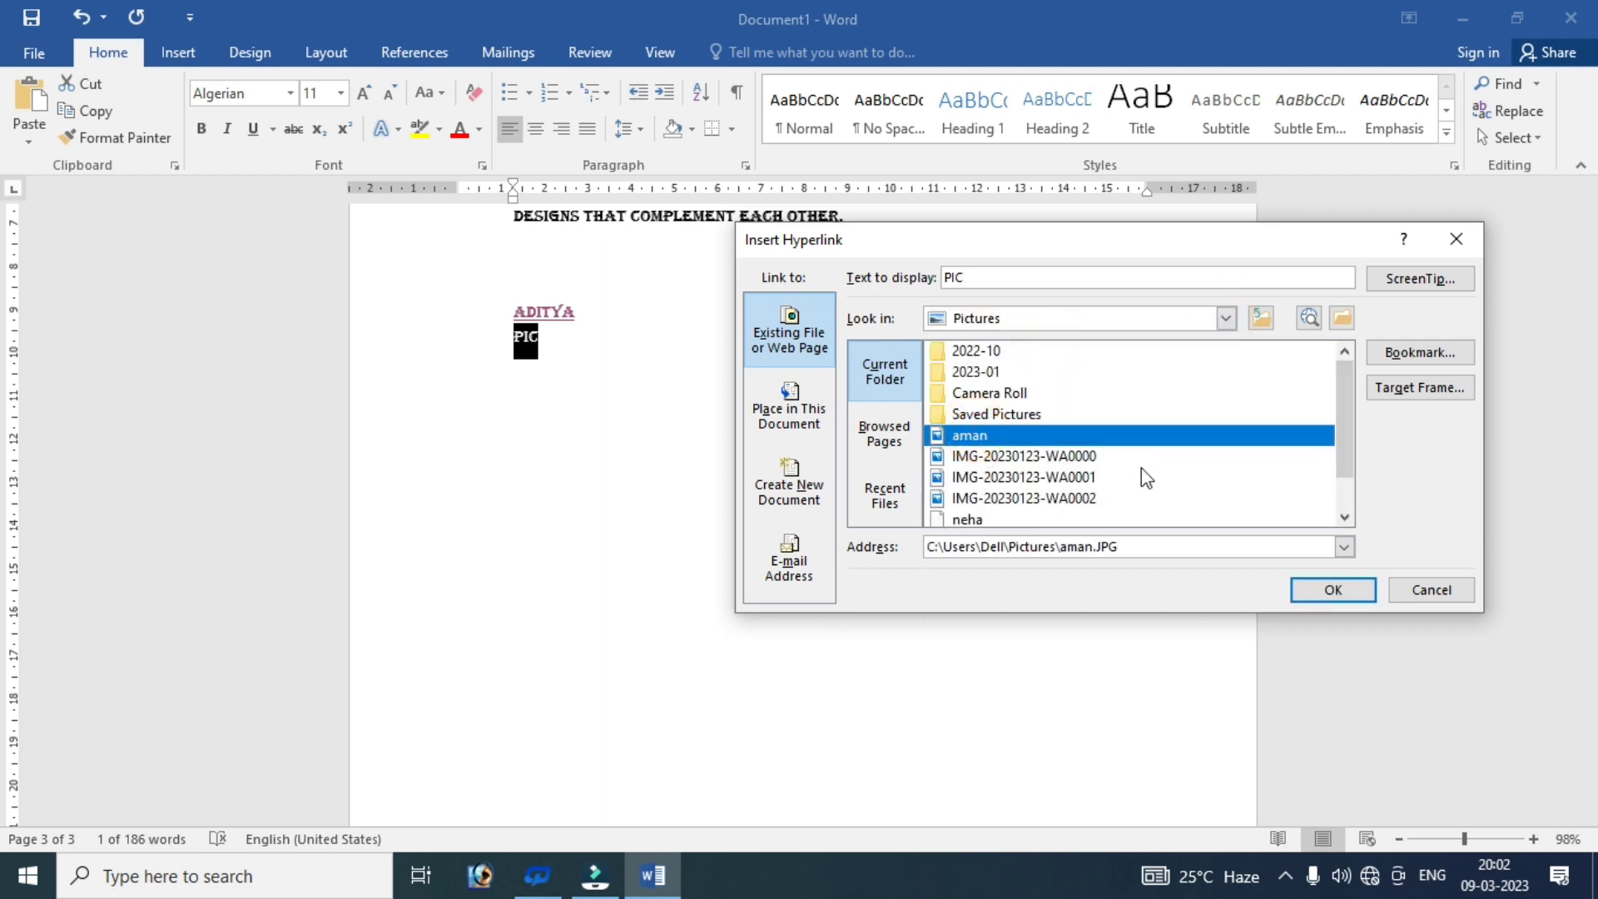
left_click(1330, 591)
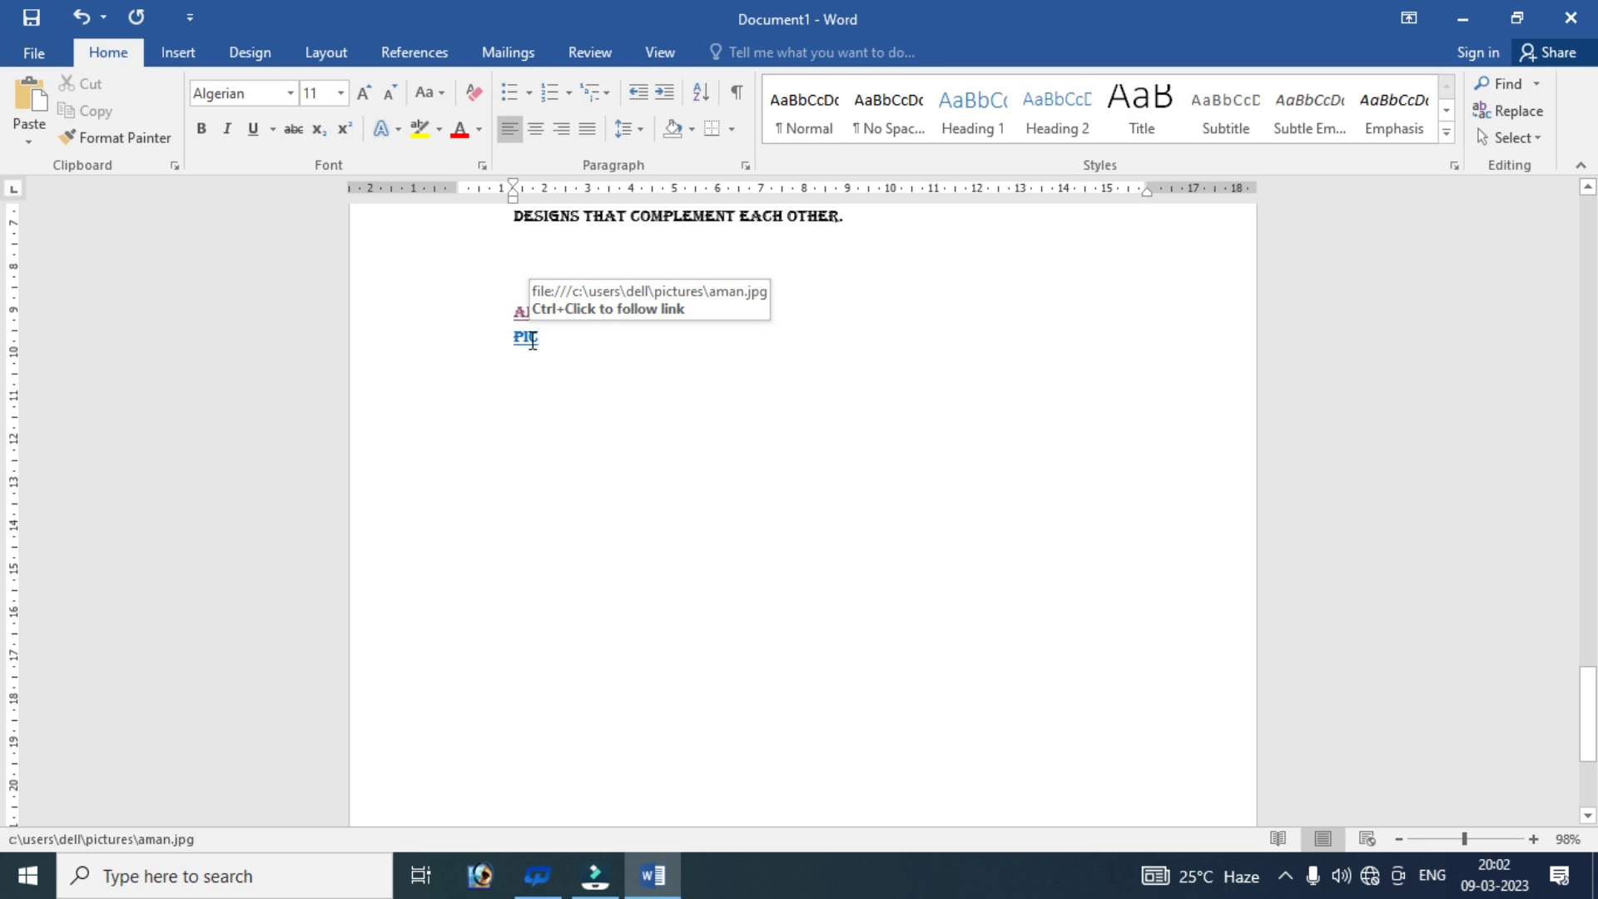
- Ctrl+Click PIC and approve the security notice so aman.JPG opens in Photos
left_click(530, 341, "ctrl")
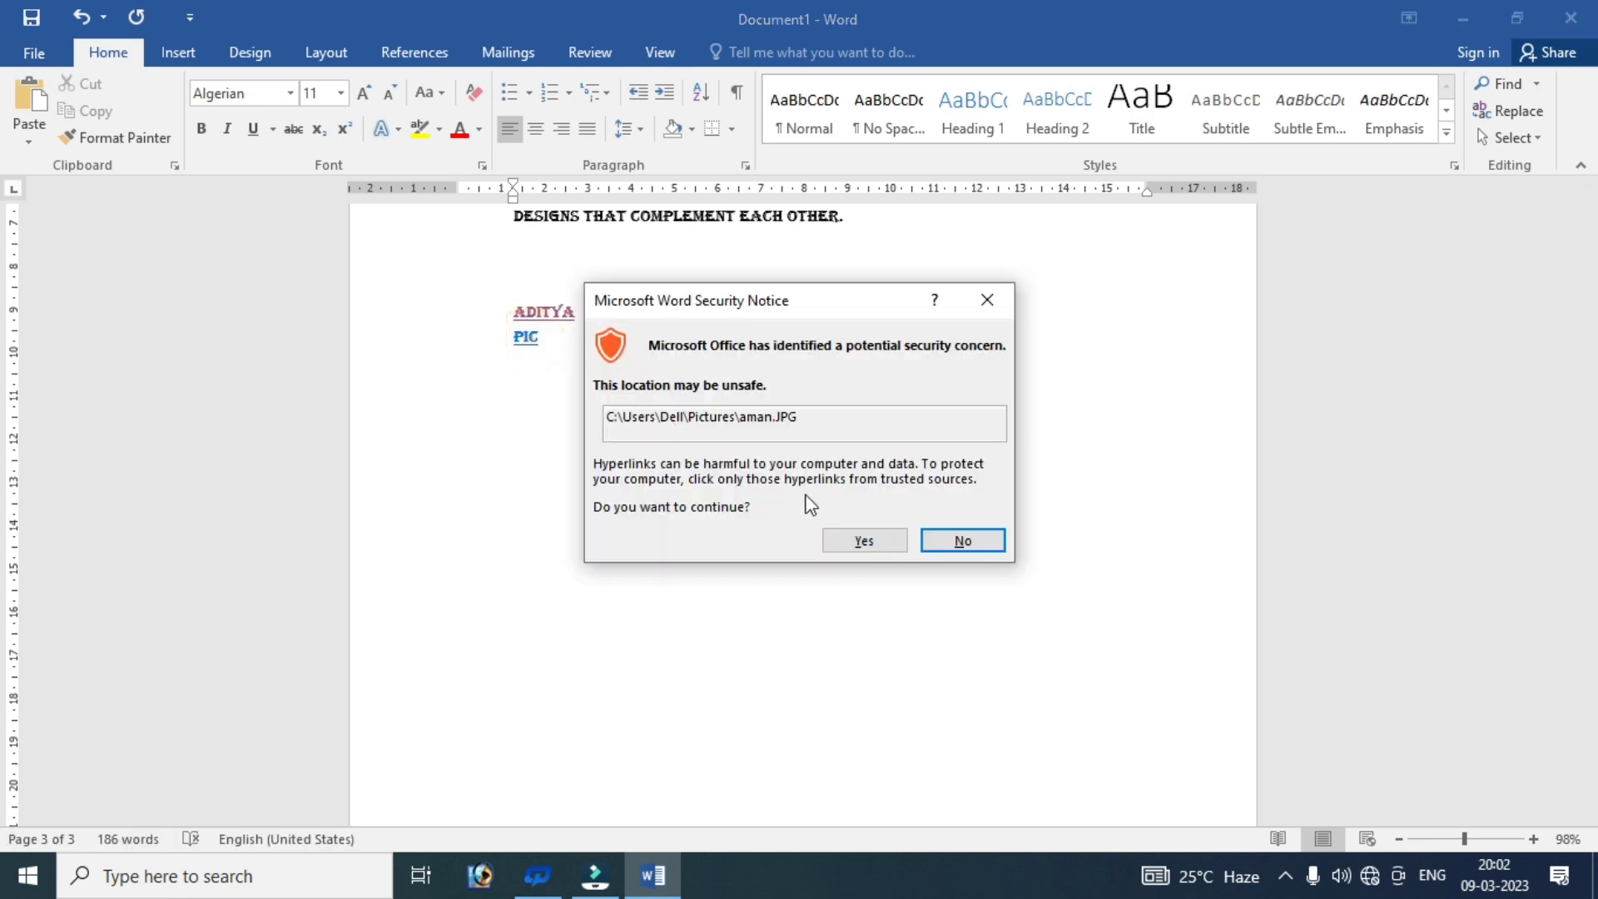
left_click(861, 542)
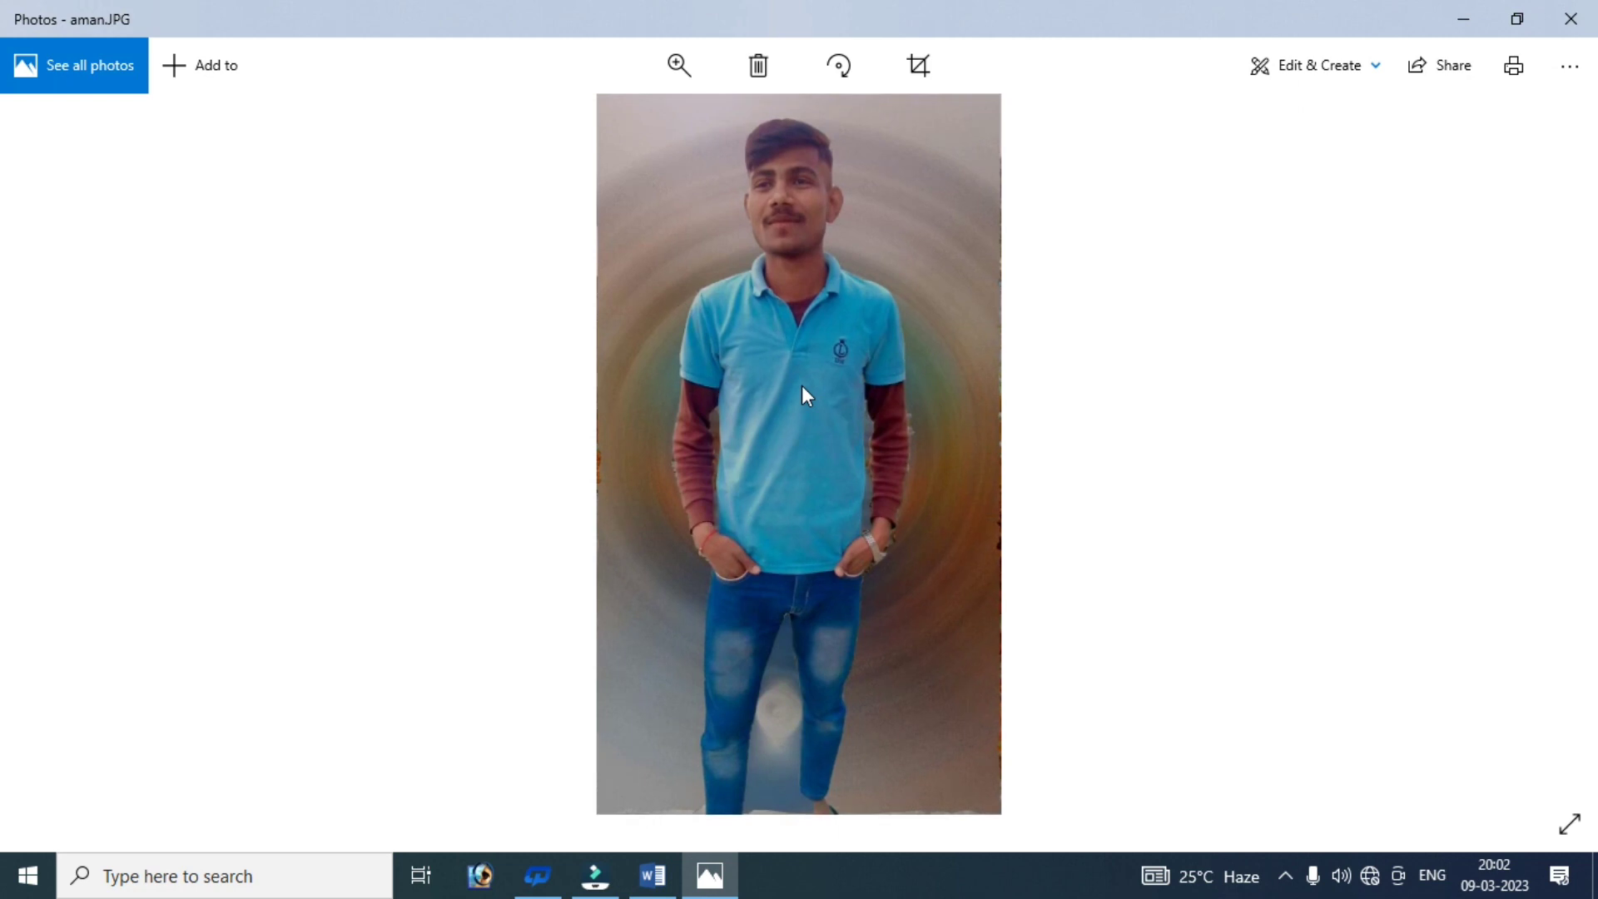
- Close the Photos window showing aman.JPG
left_click(1569, 24)
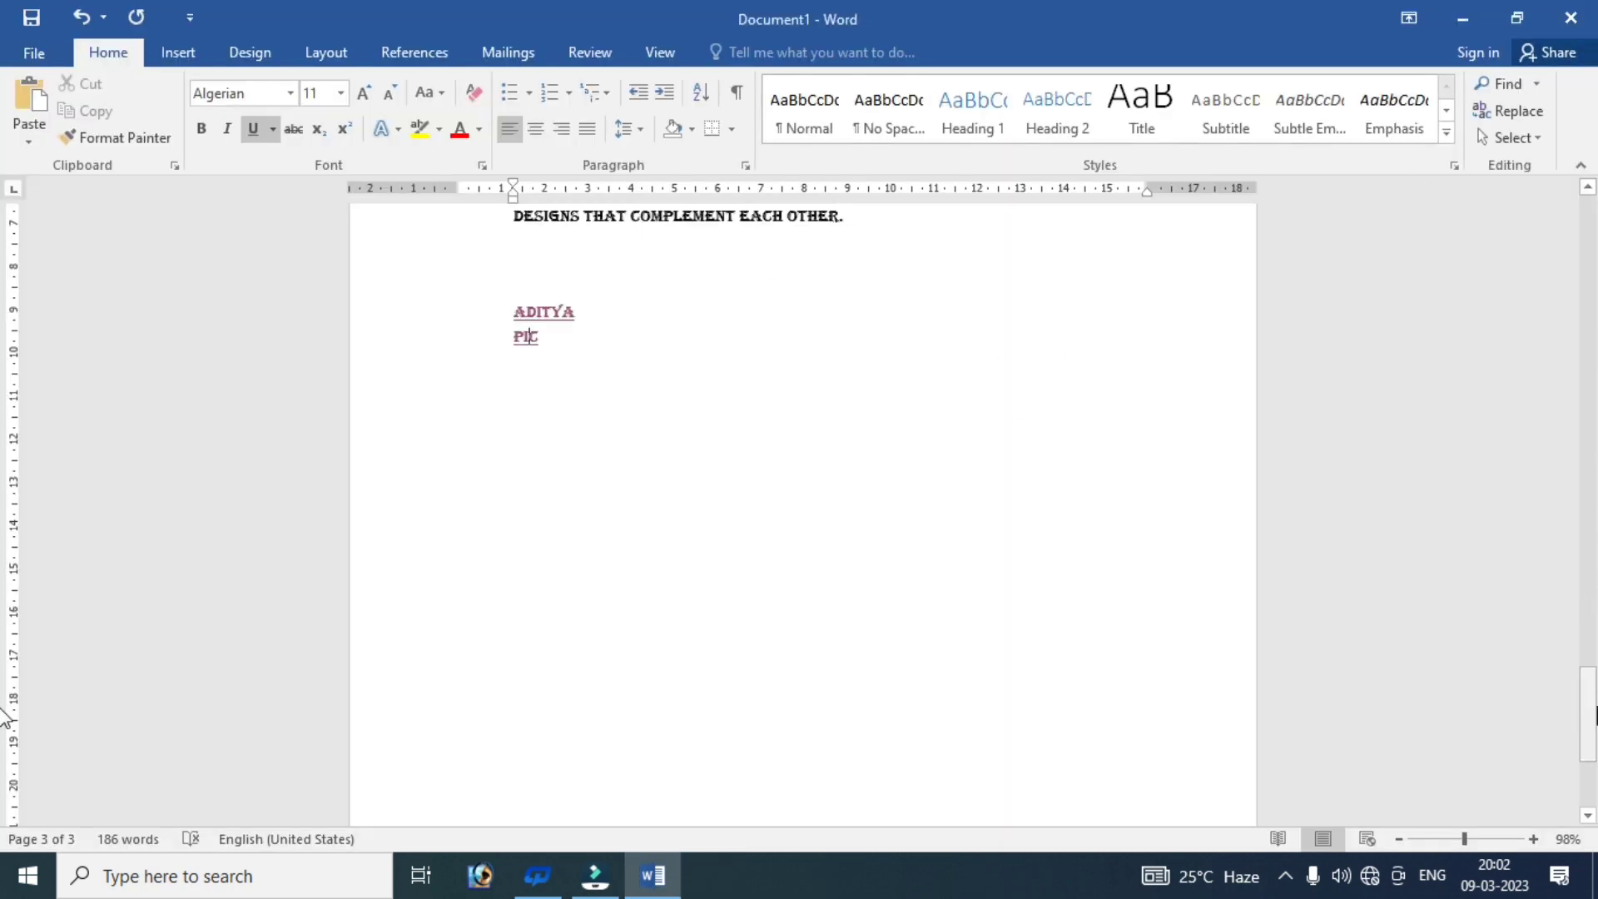
- Finish shortcut item 12 so it reads 'CTRL +L - LEFT'
mouse_move(1587, 712)
left_mouse_down()
mouse_move(1592, 468)
mouse_move(1540, 306)
left_mouse_up()
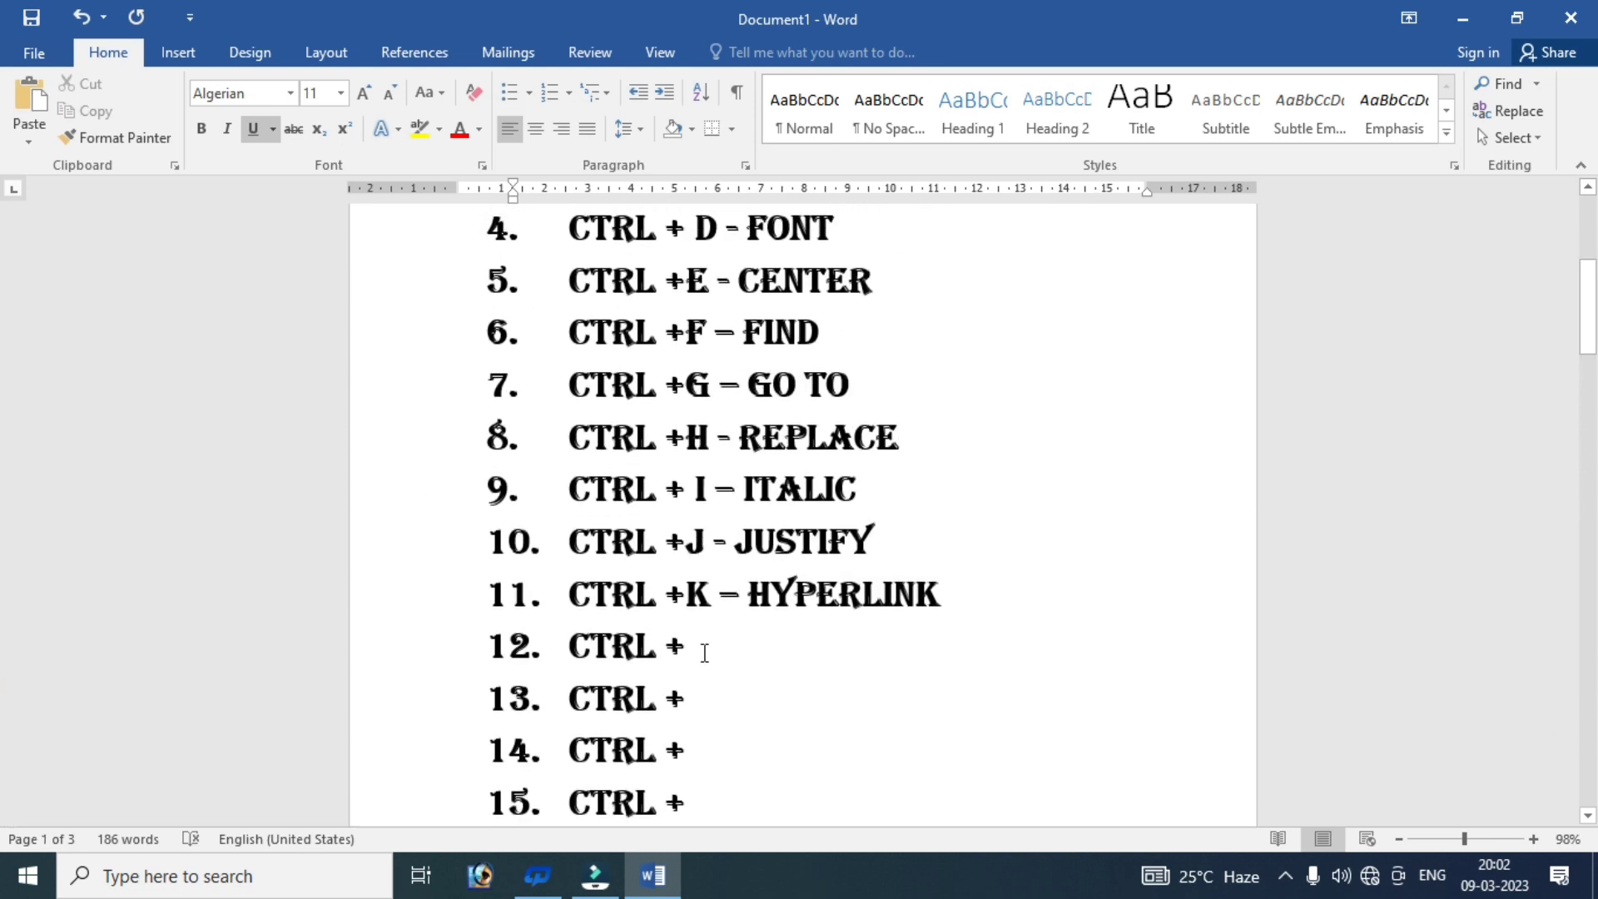
left_click(704, 651)
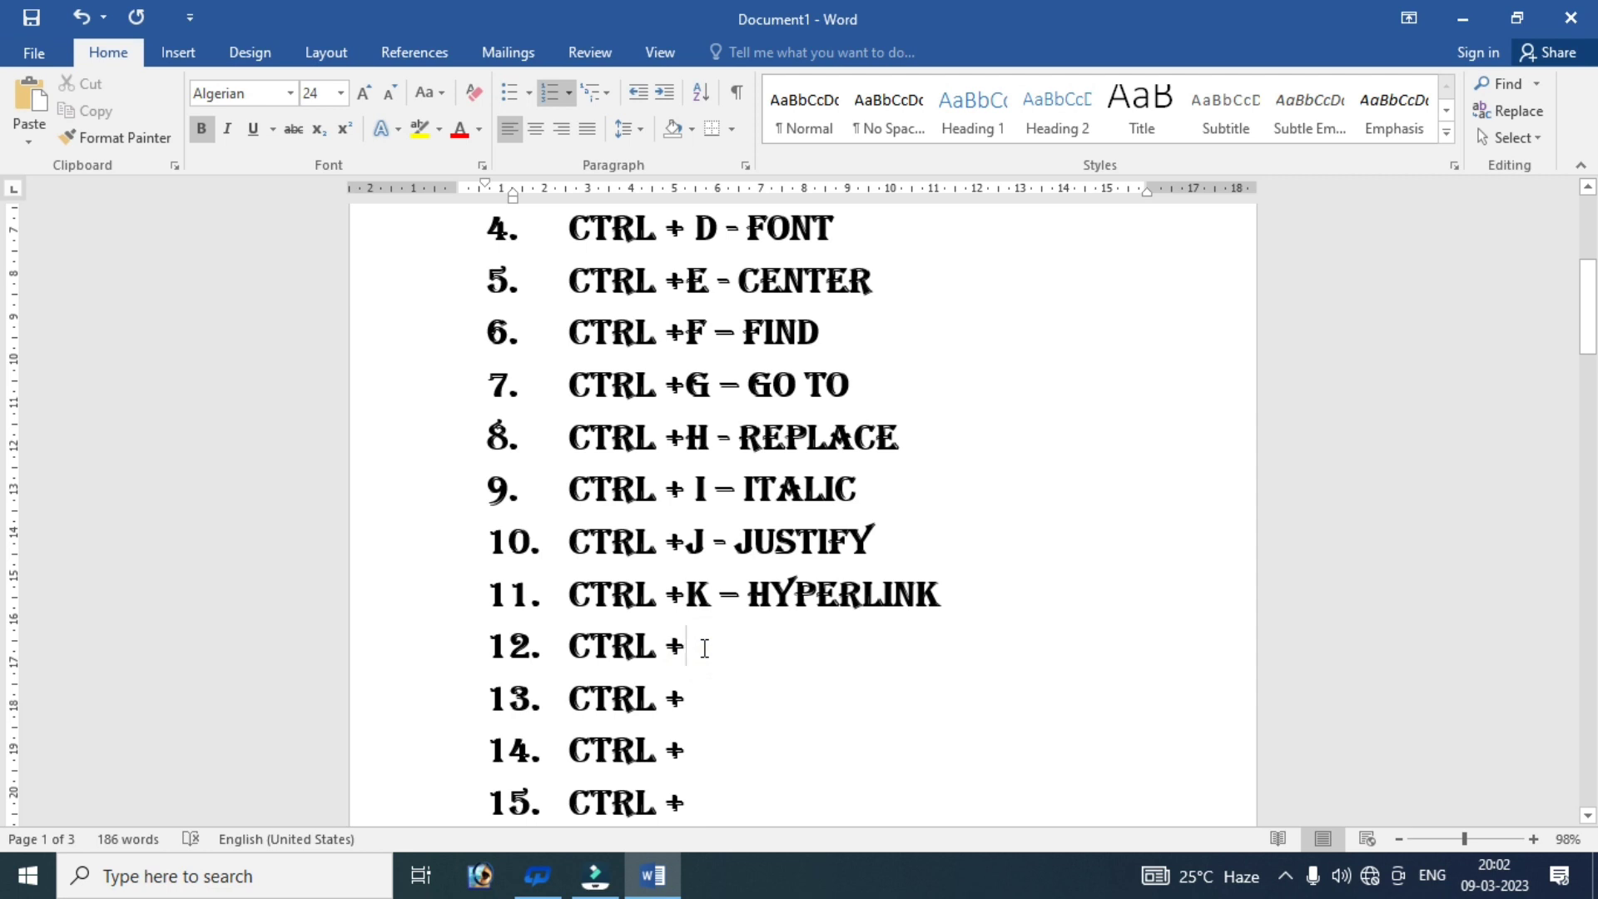
type("L")
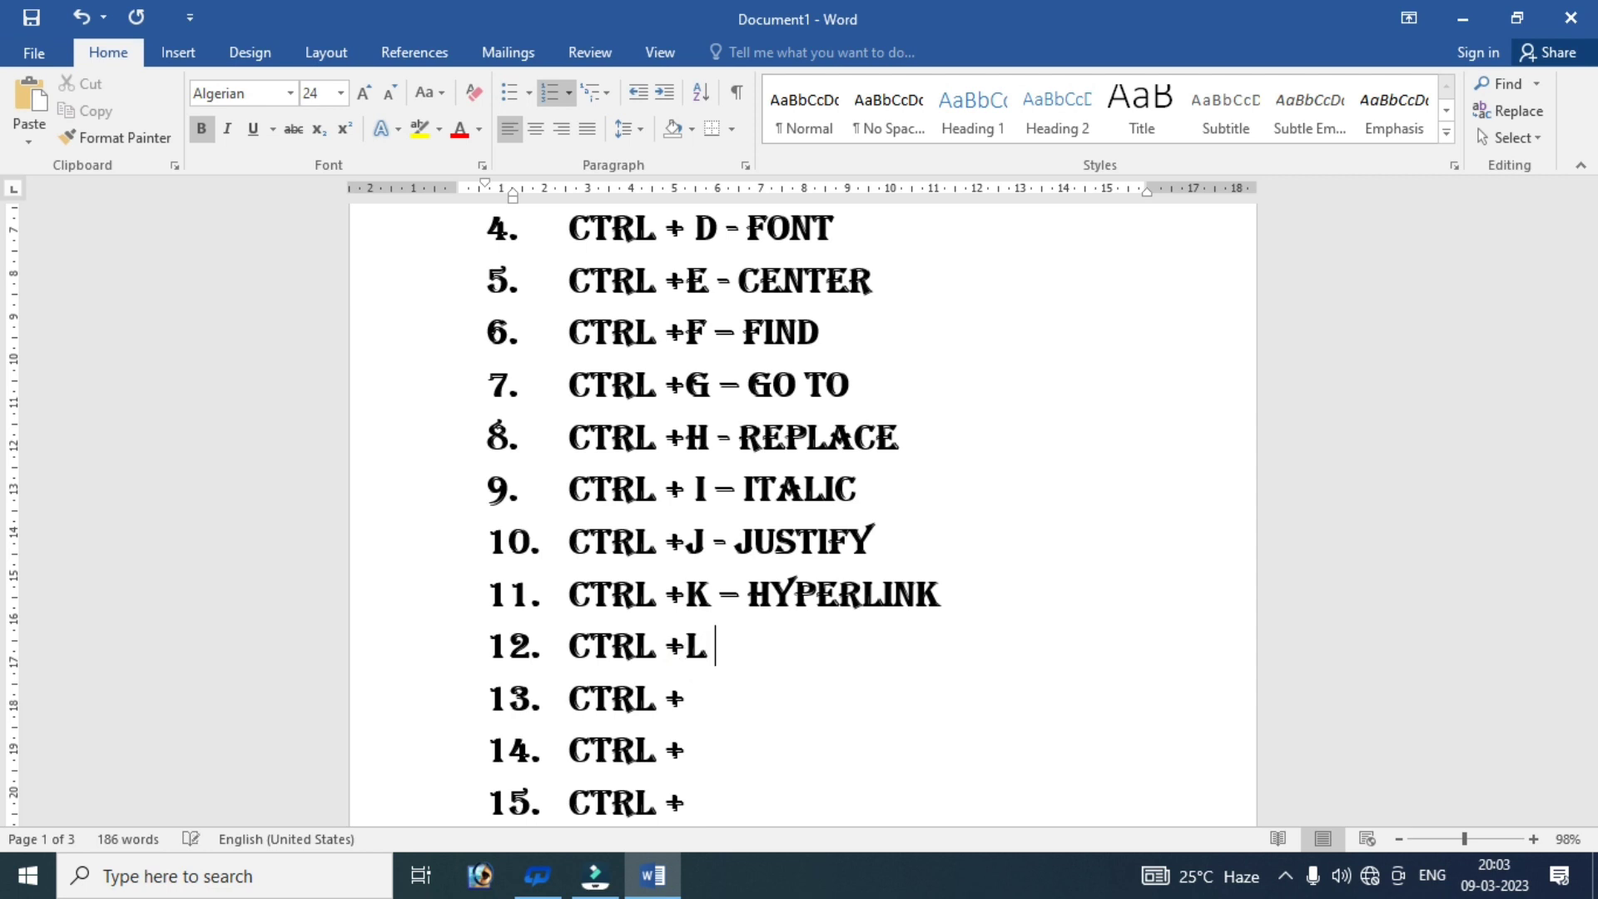
type(" - ")
type("LE")
type("F")
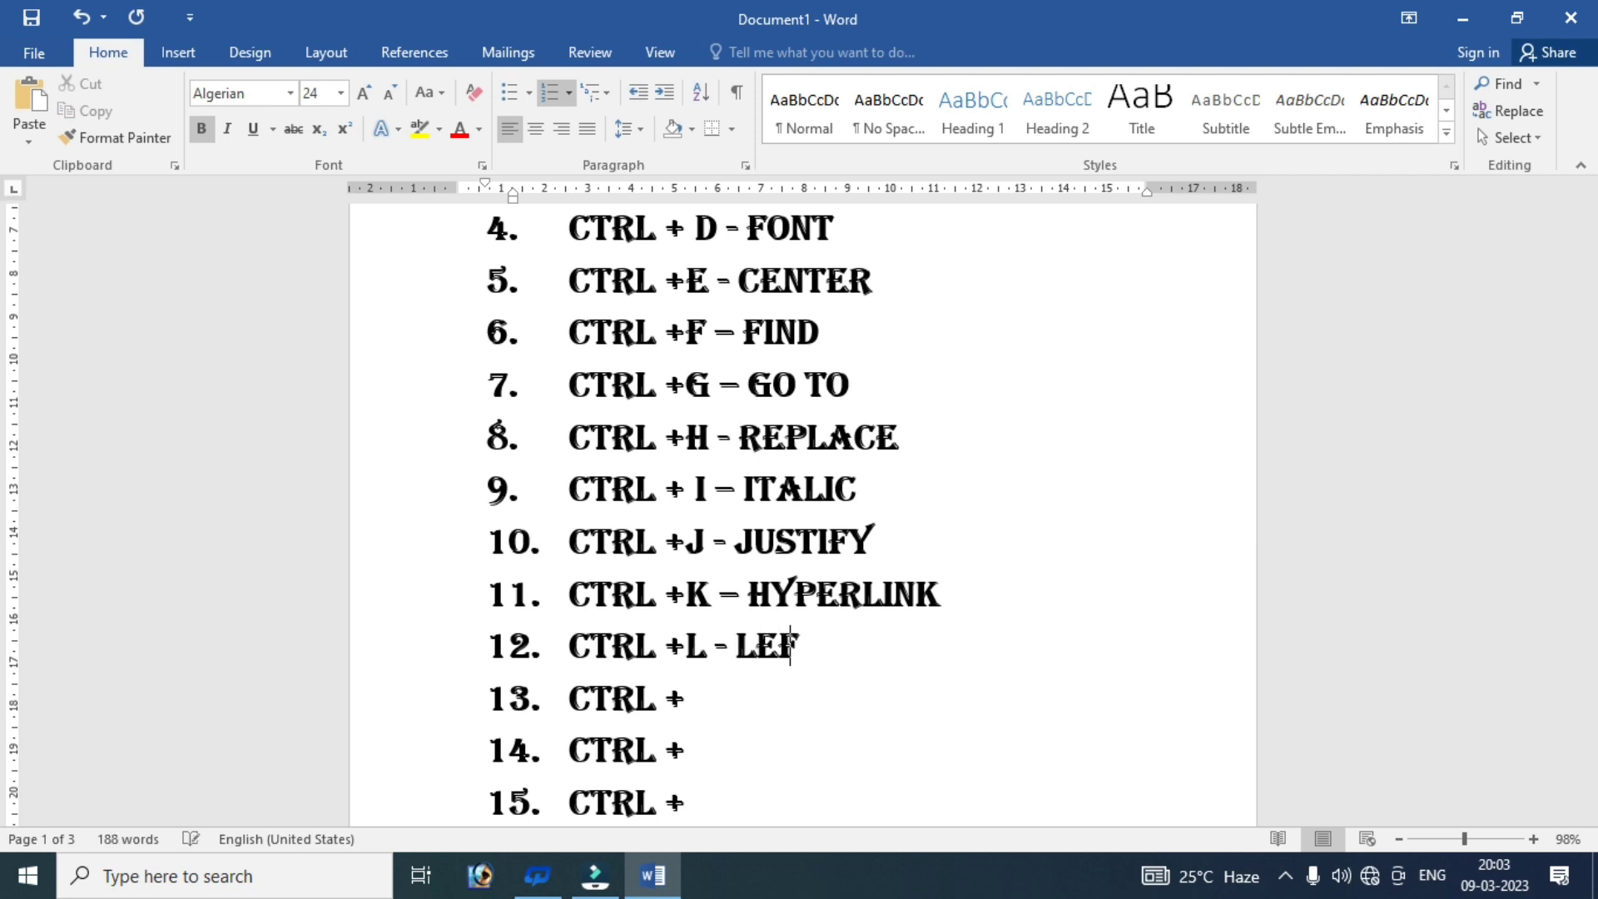
type("T")
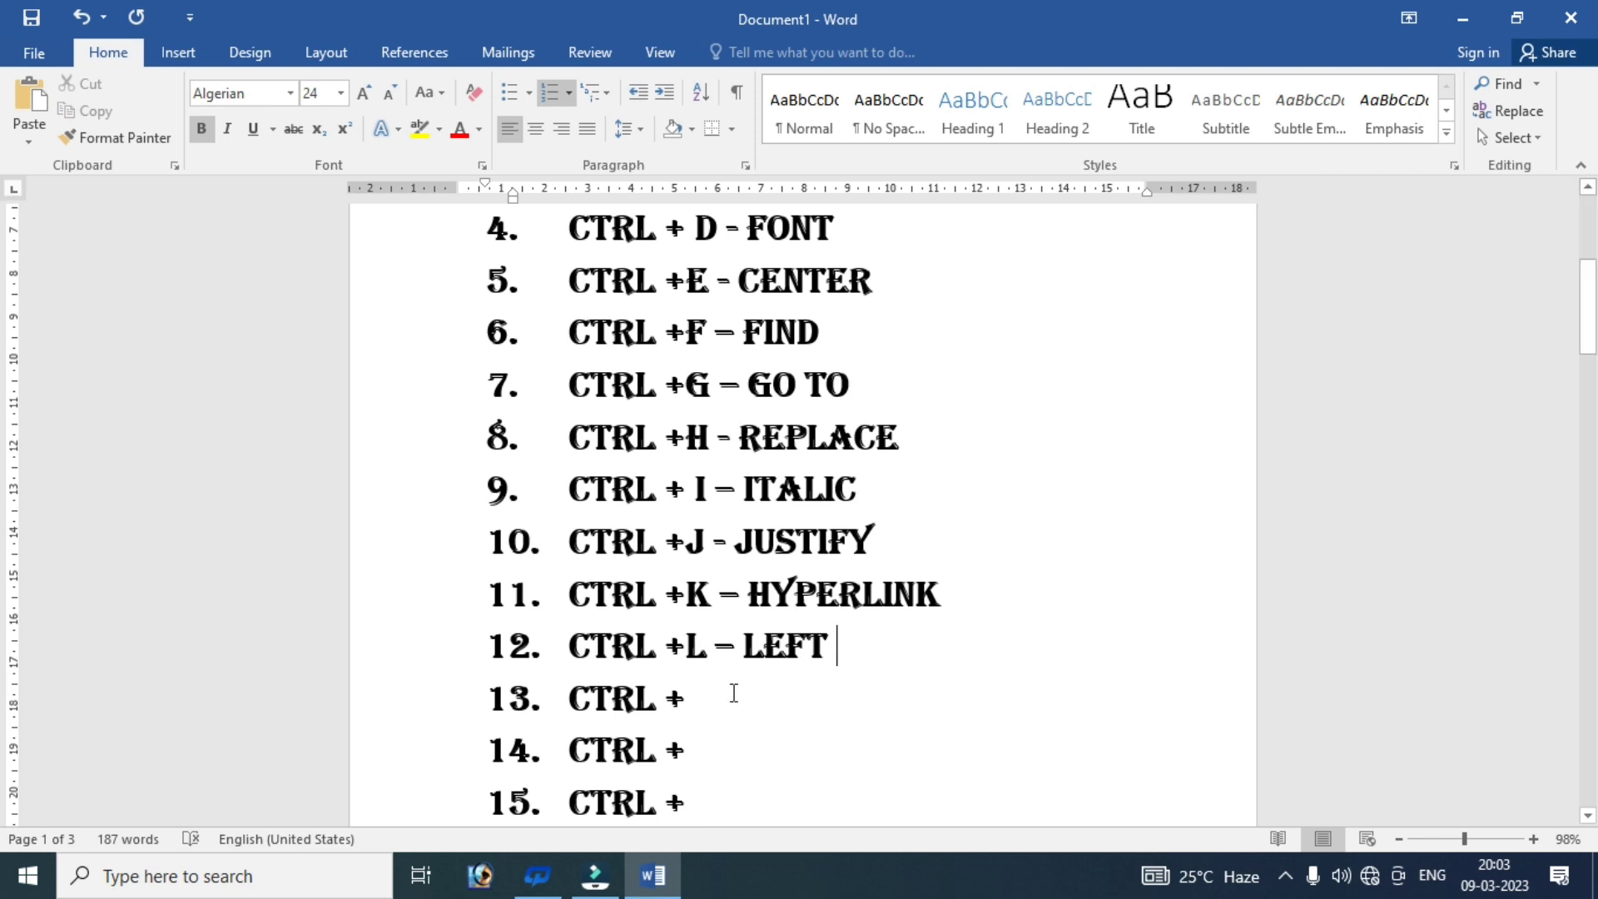
left_click(707, 696)
mouse_move(1587, 303)
left_mouse_down()
mouse_move(1361, 486)
mouse_move(1513, 670)
mouse_move(1506, 654)
left_mouse_up()
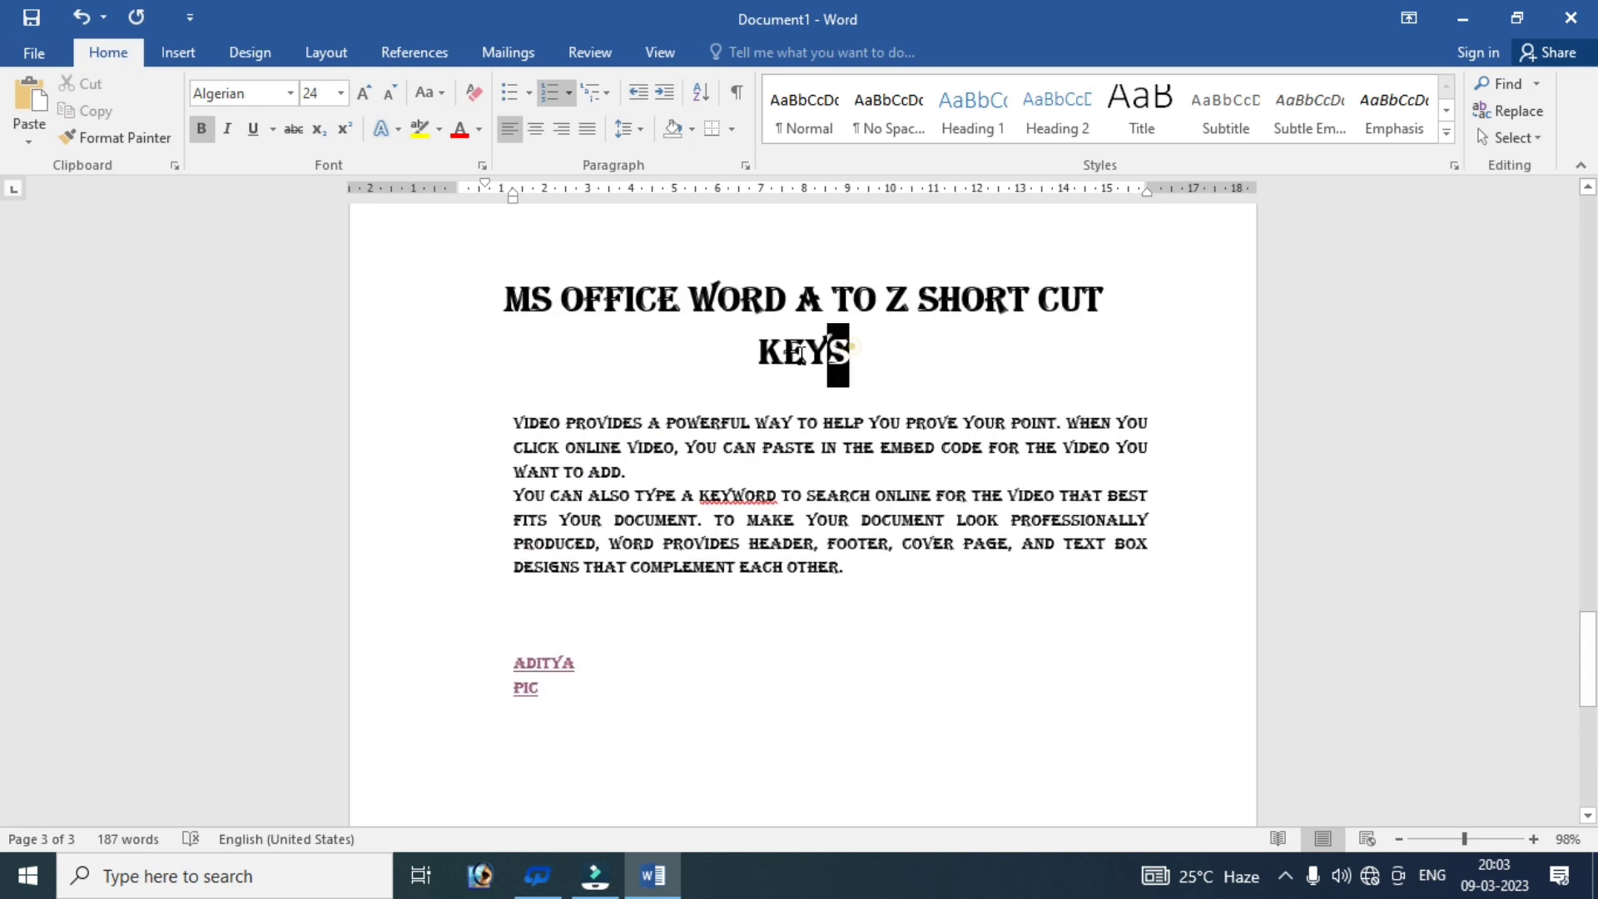
- Left-align the A TO Z SHORT CUT KEYS title with Ctrl+L and type M after 'CTRL +' in item 13
double_click(853, 347)
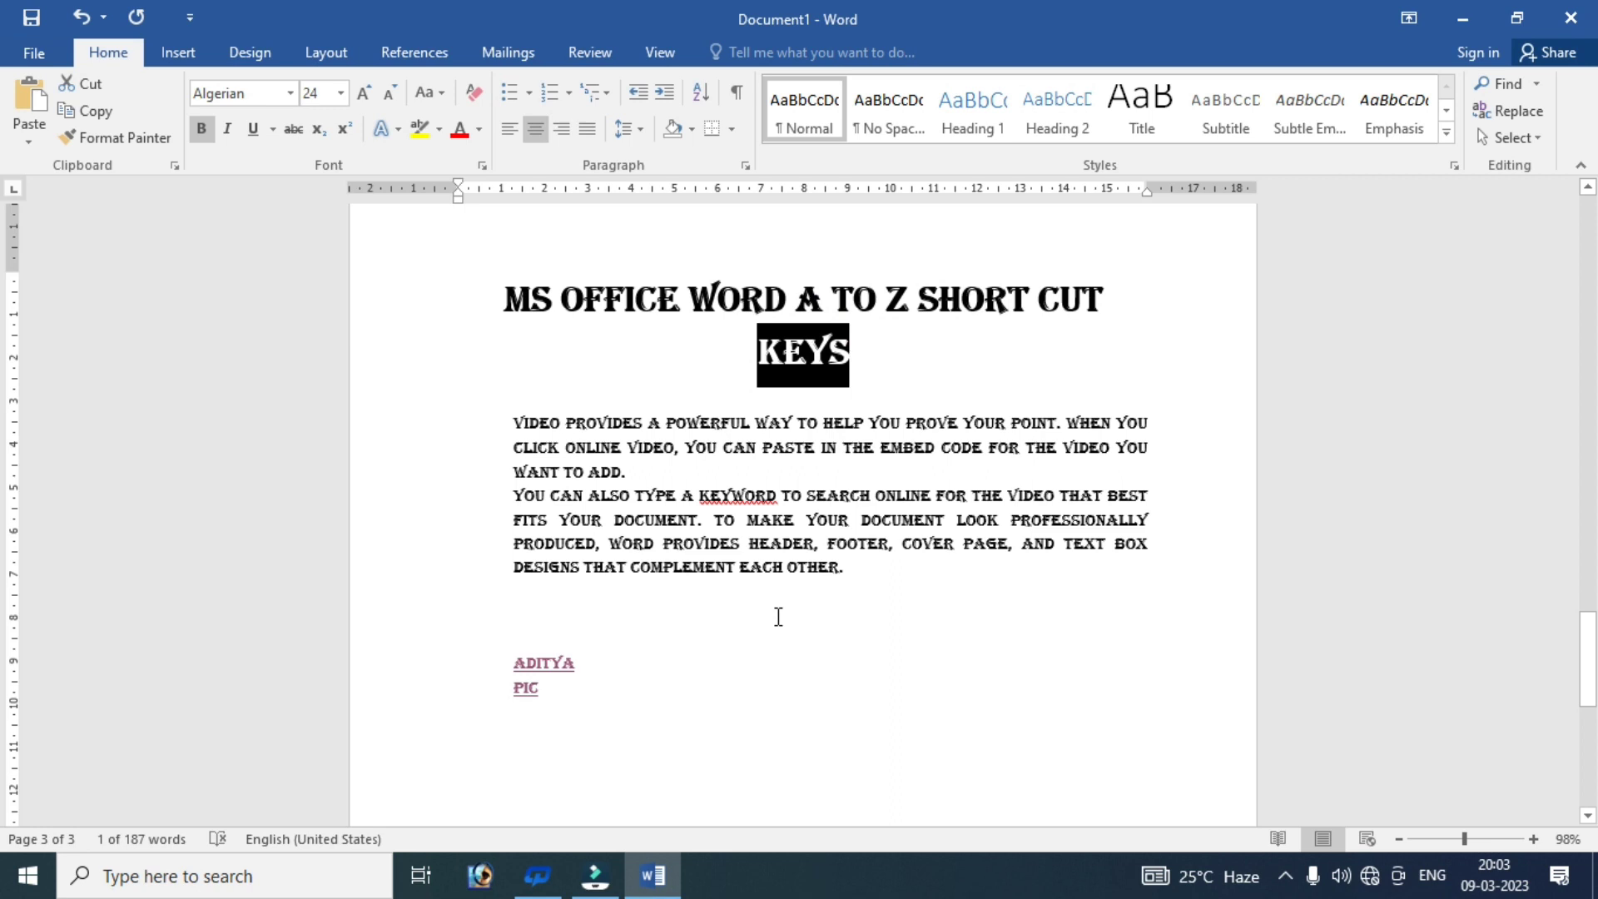
key("ctrl+l")
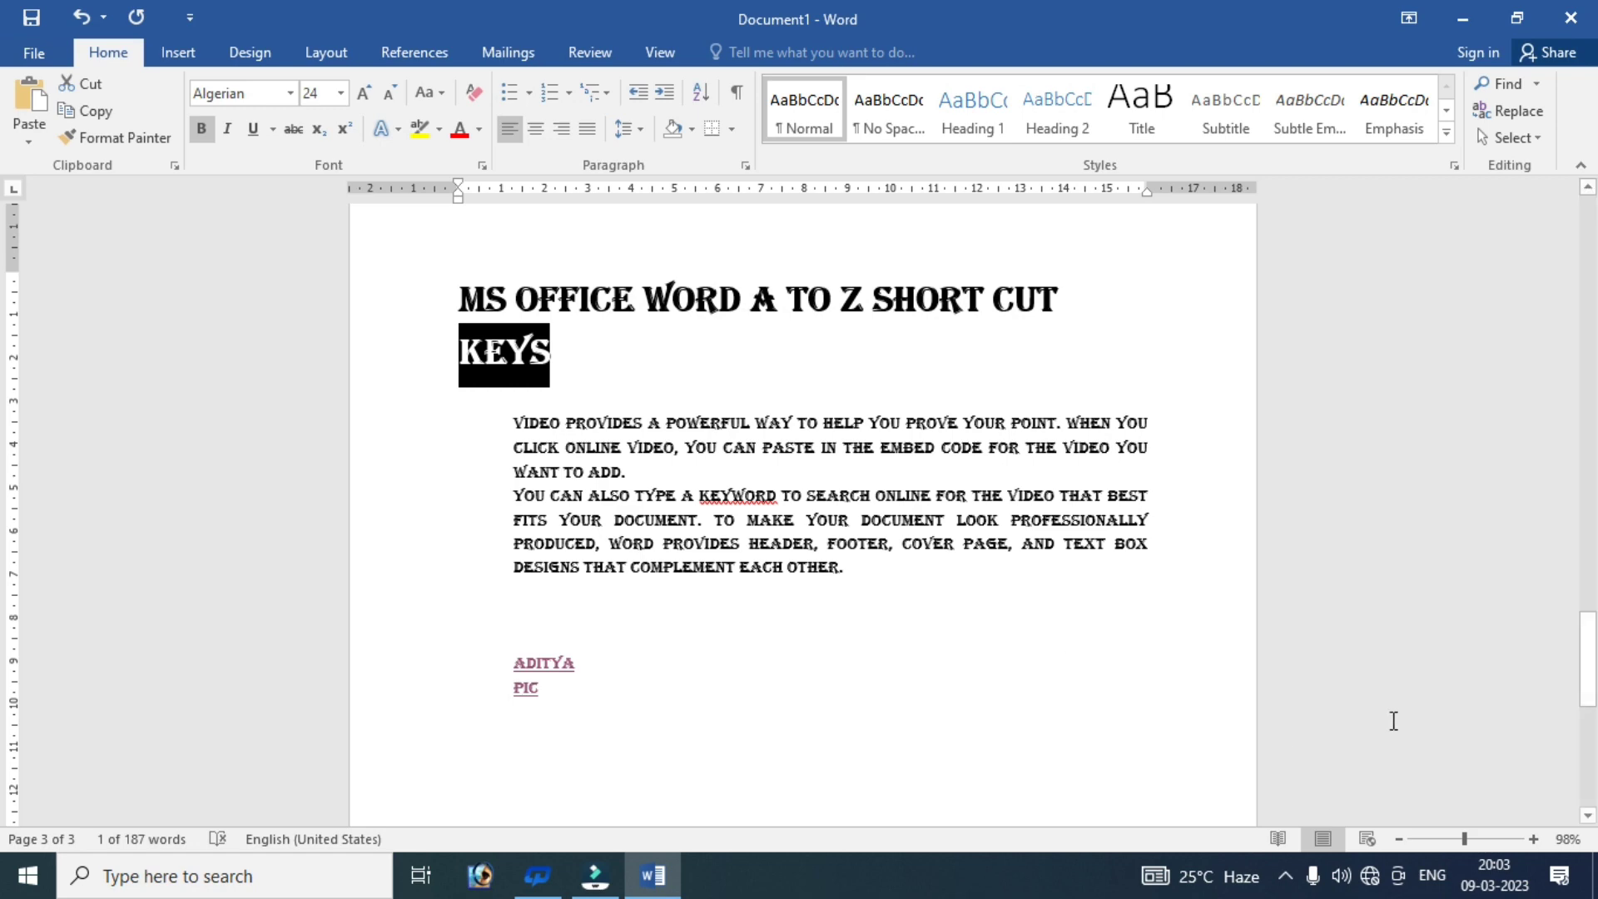
left_click_drag(1588, 659, 1591, 324)
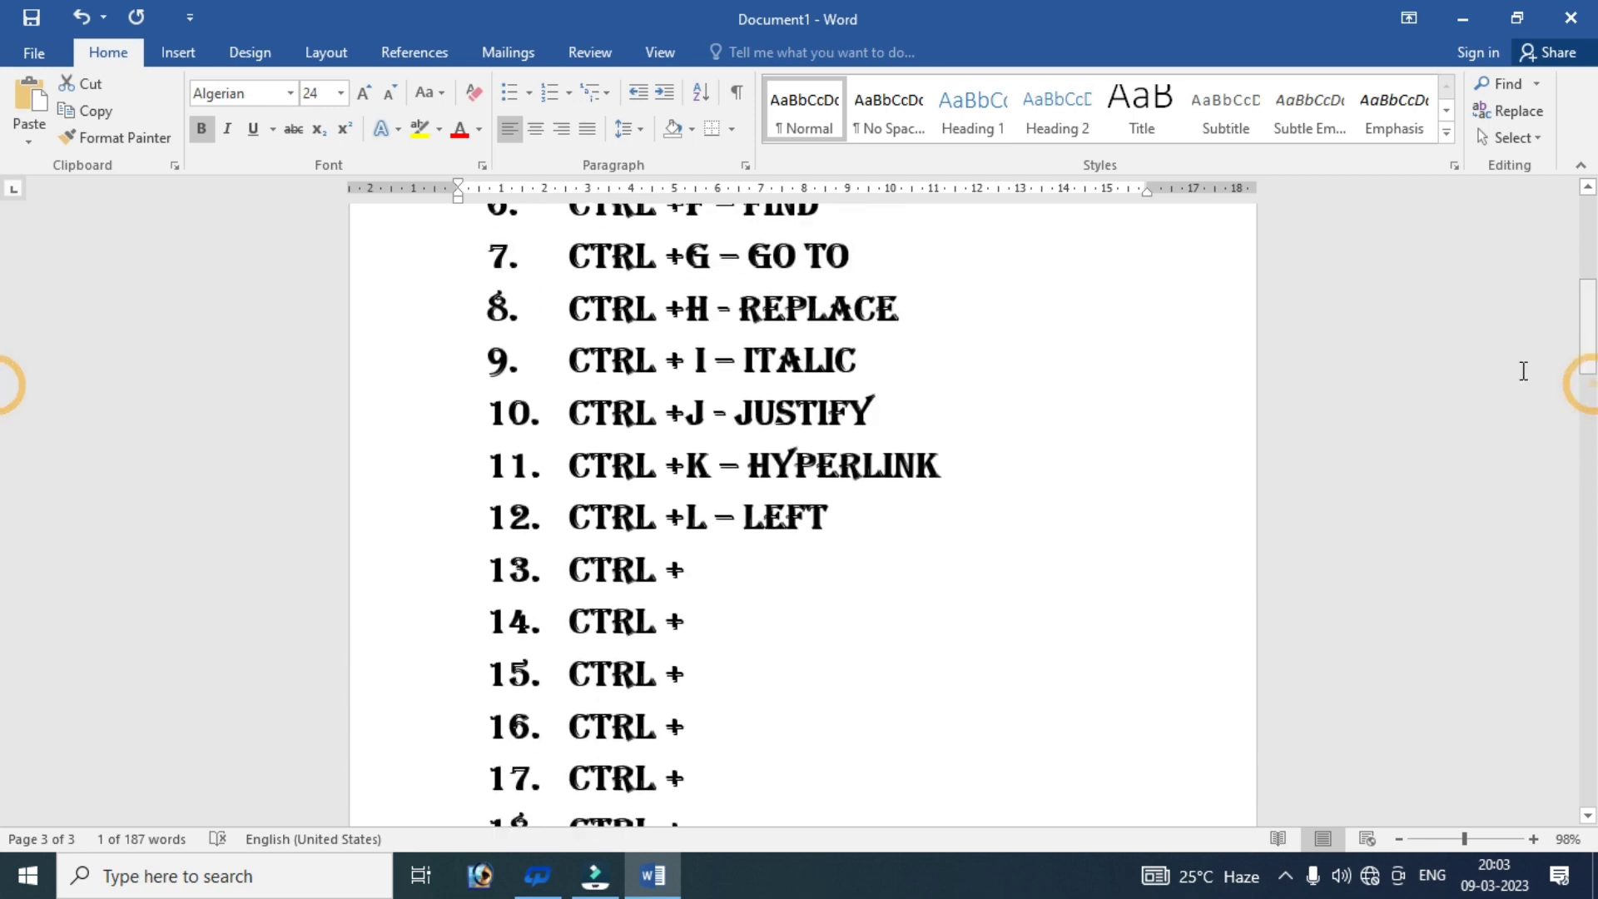
left_click(707, 567)
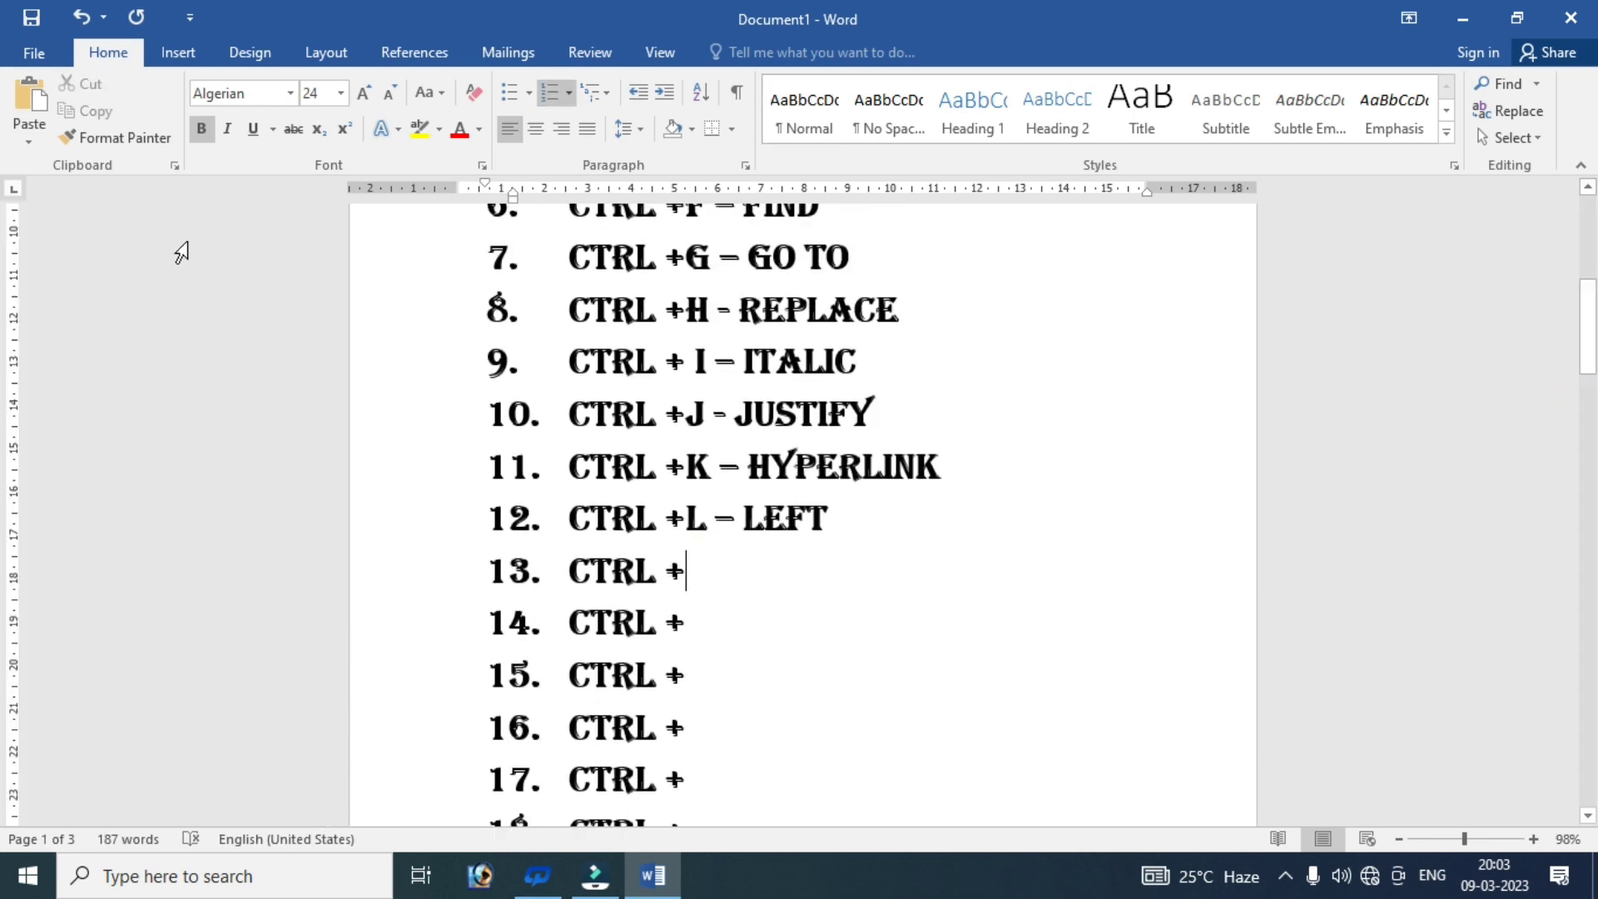
type("M -")
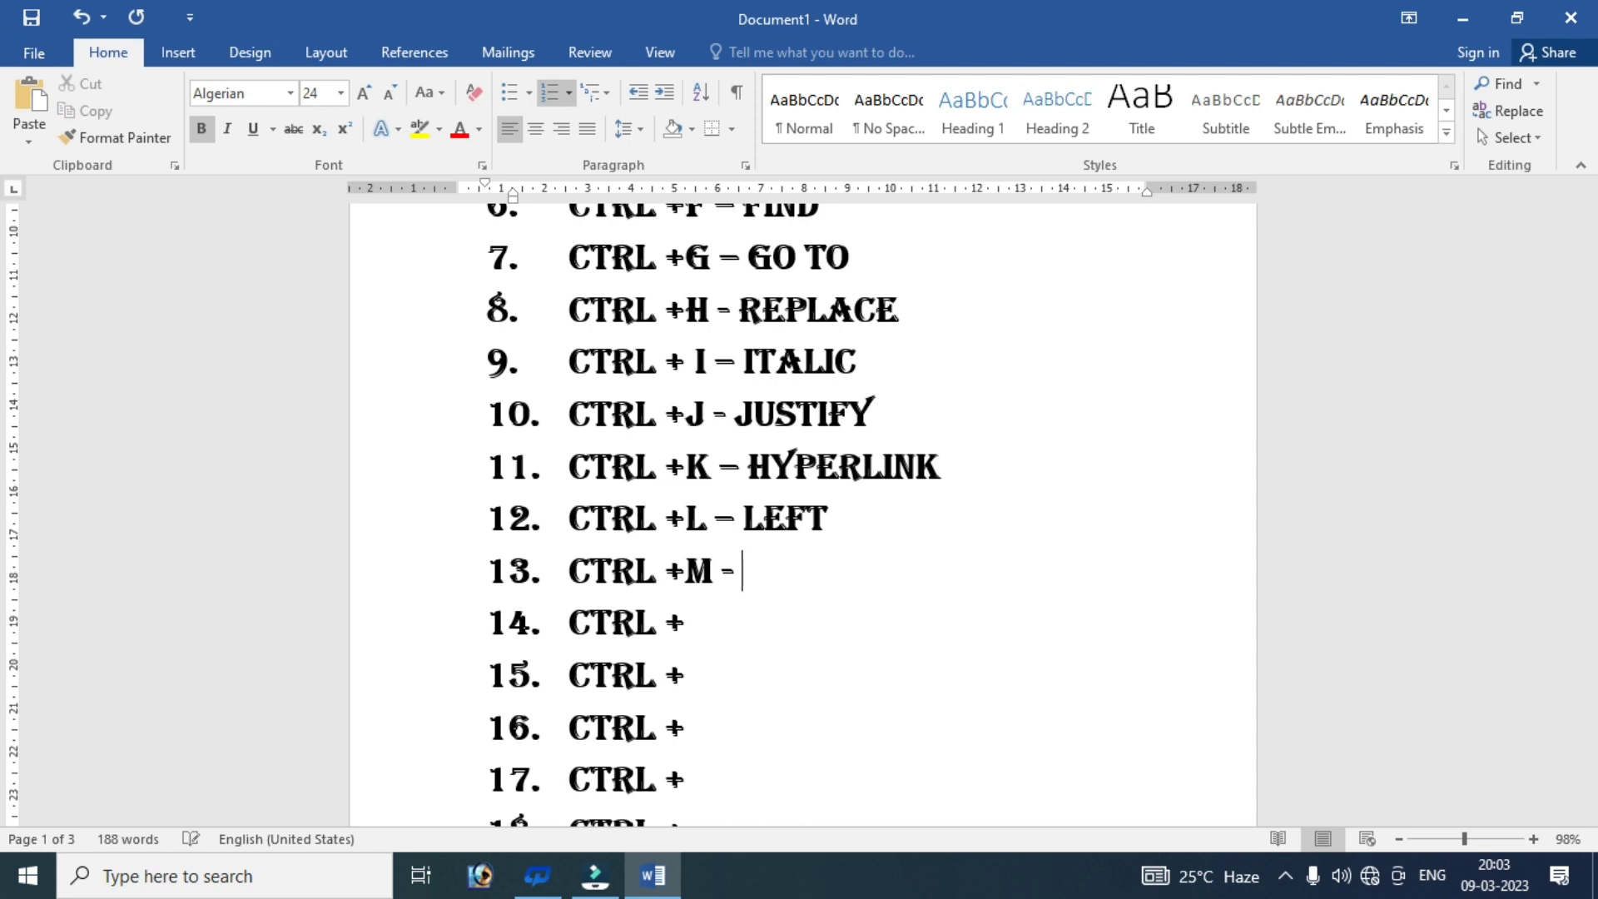
- Type 'MOVE INDENT' after CTRL +M in item 13 and scroll back to the top
type("M")
type("OVE ")
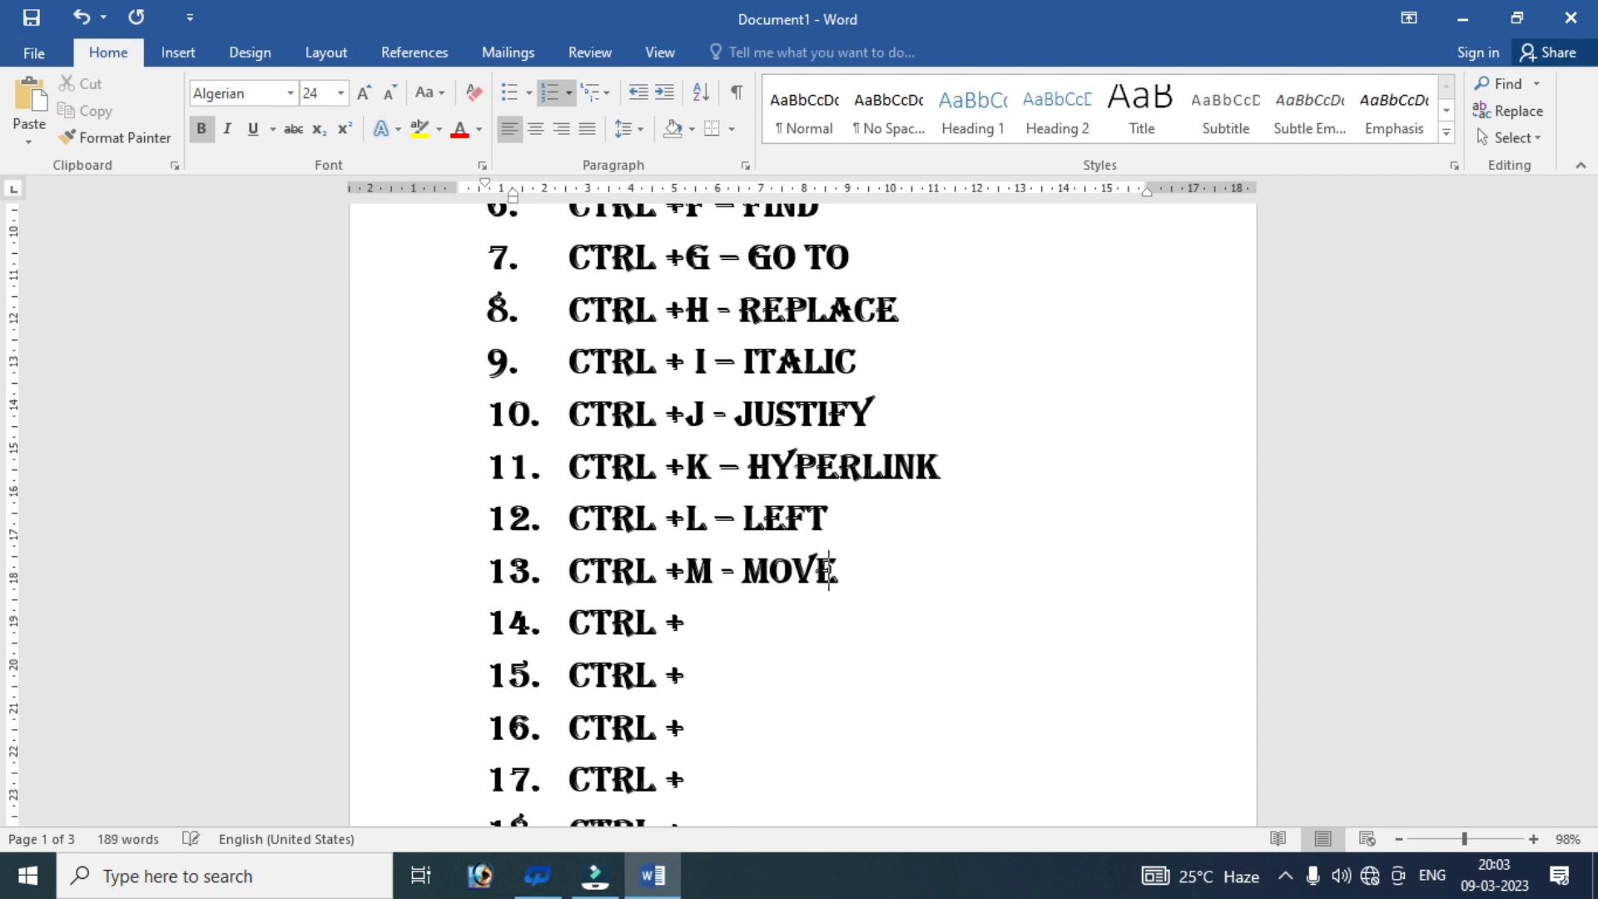
type("IND")
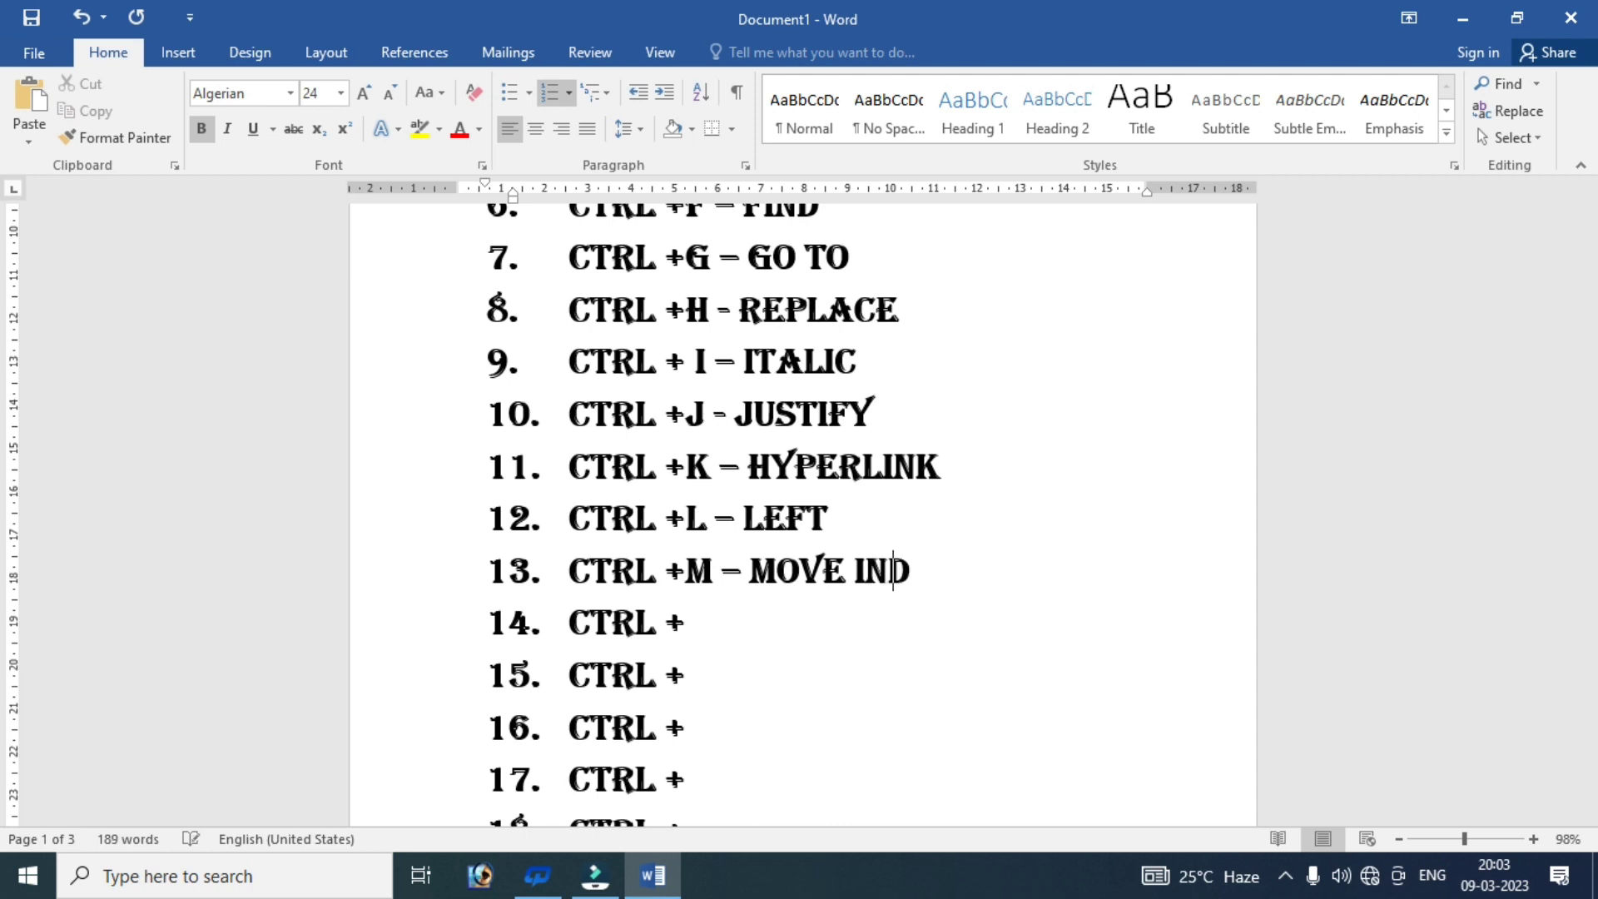
type("ENT")
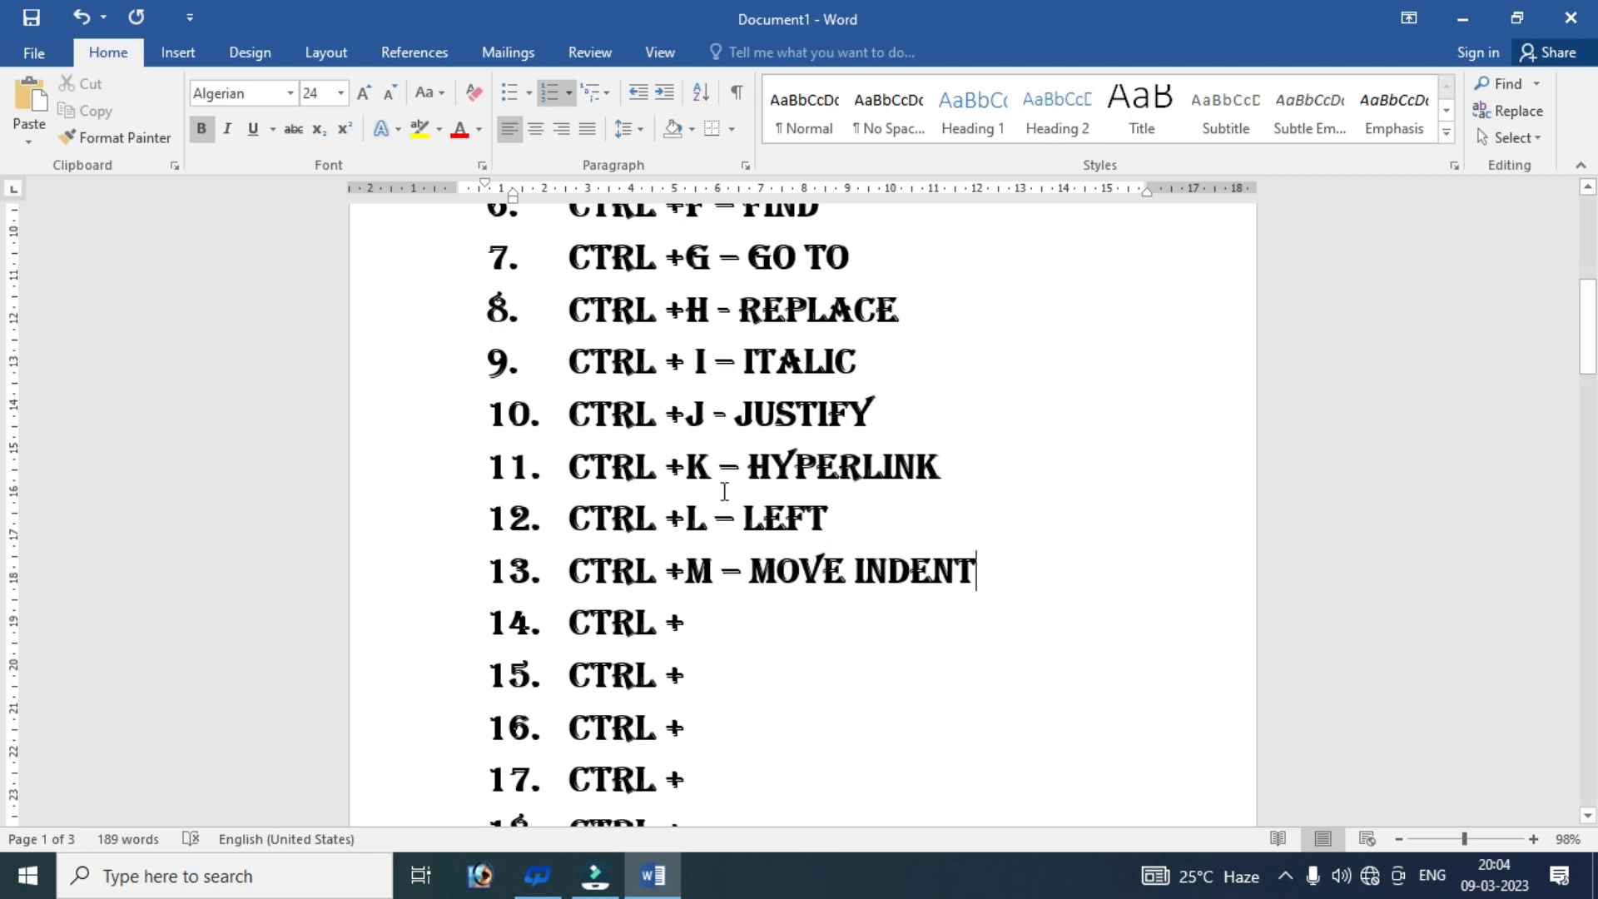
left_click_drag(1589, 337, 1590, 277)
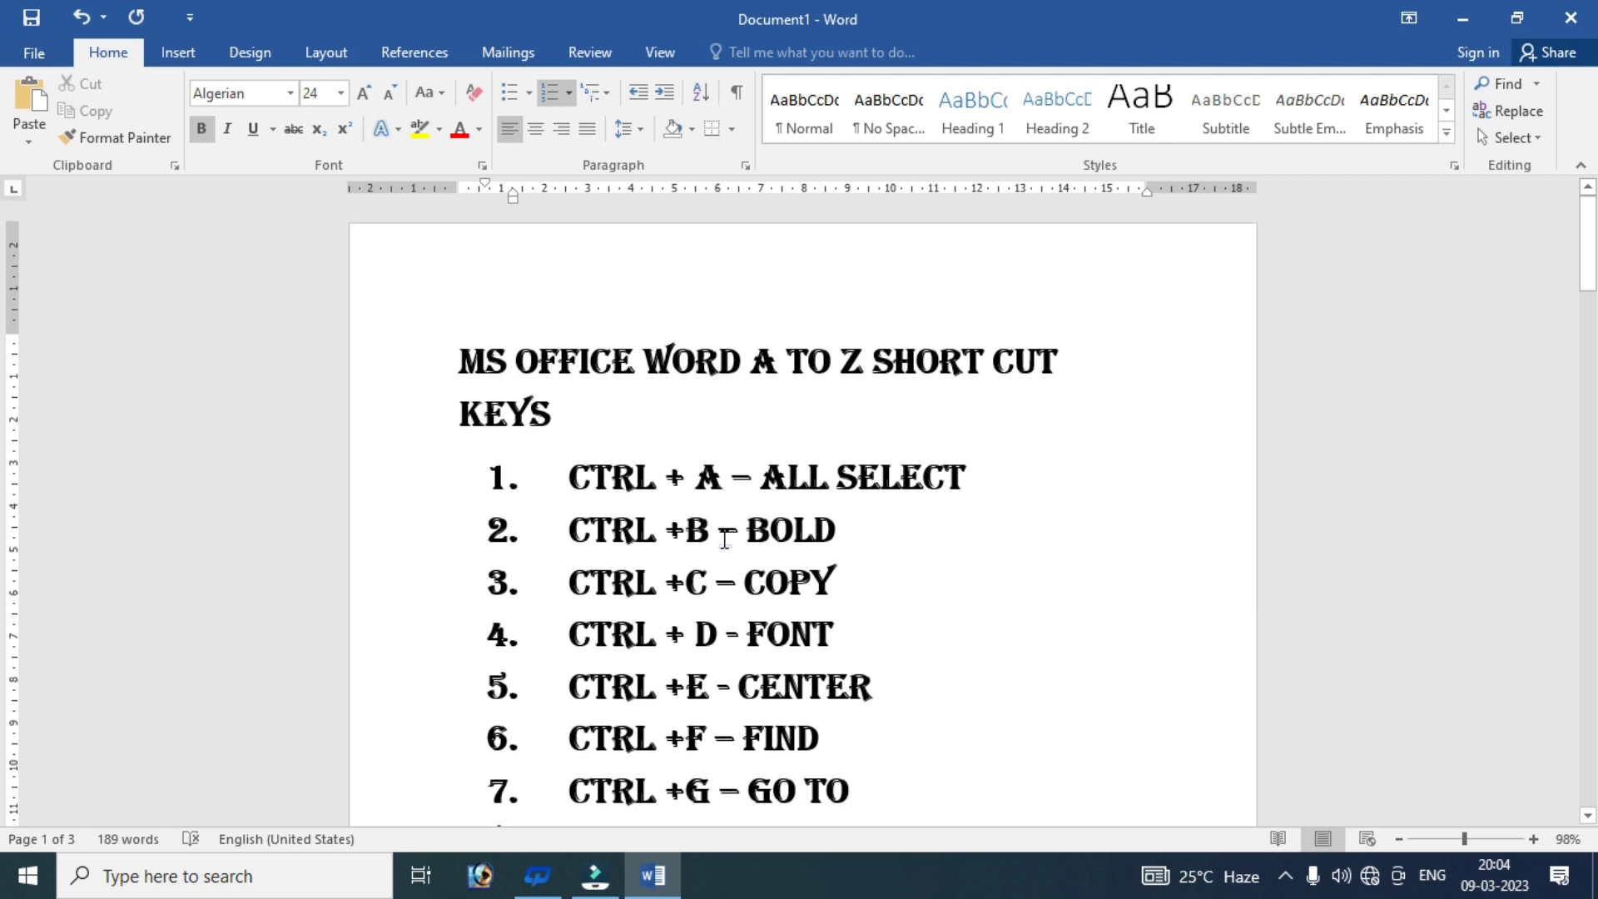
- Select all the text and indent it four steps to the right with Ctrl+M
key("ctrl+a")
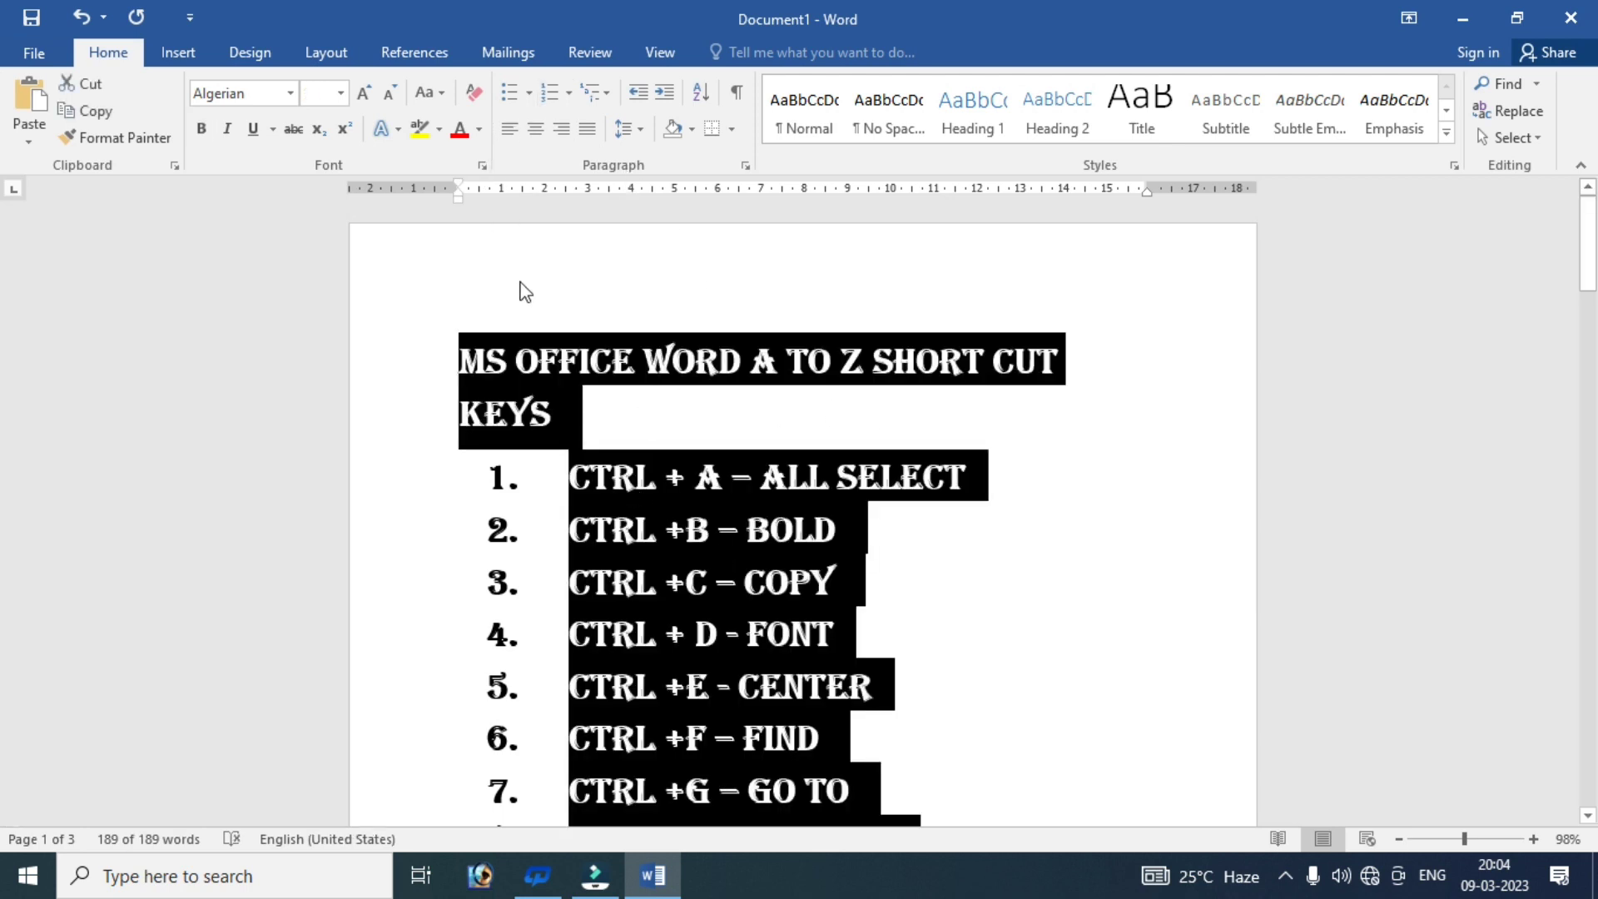
key("ctrl+m")
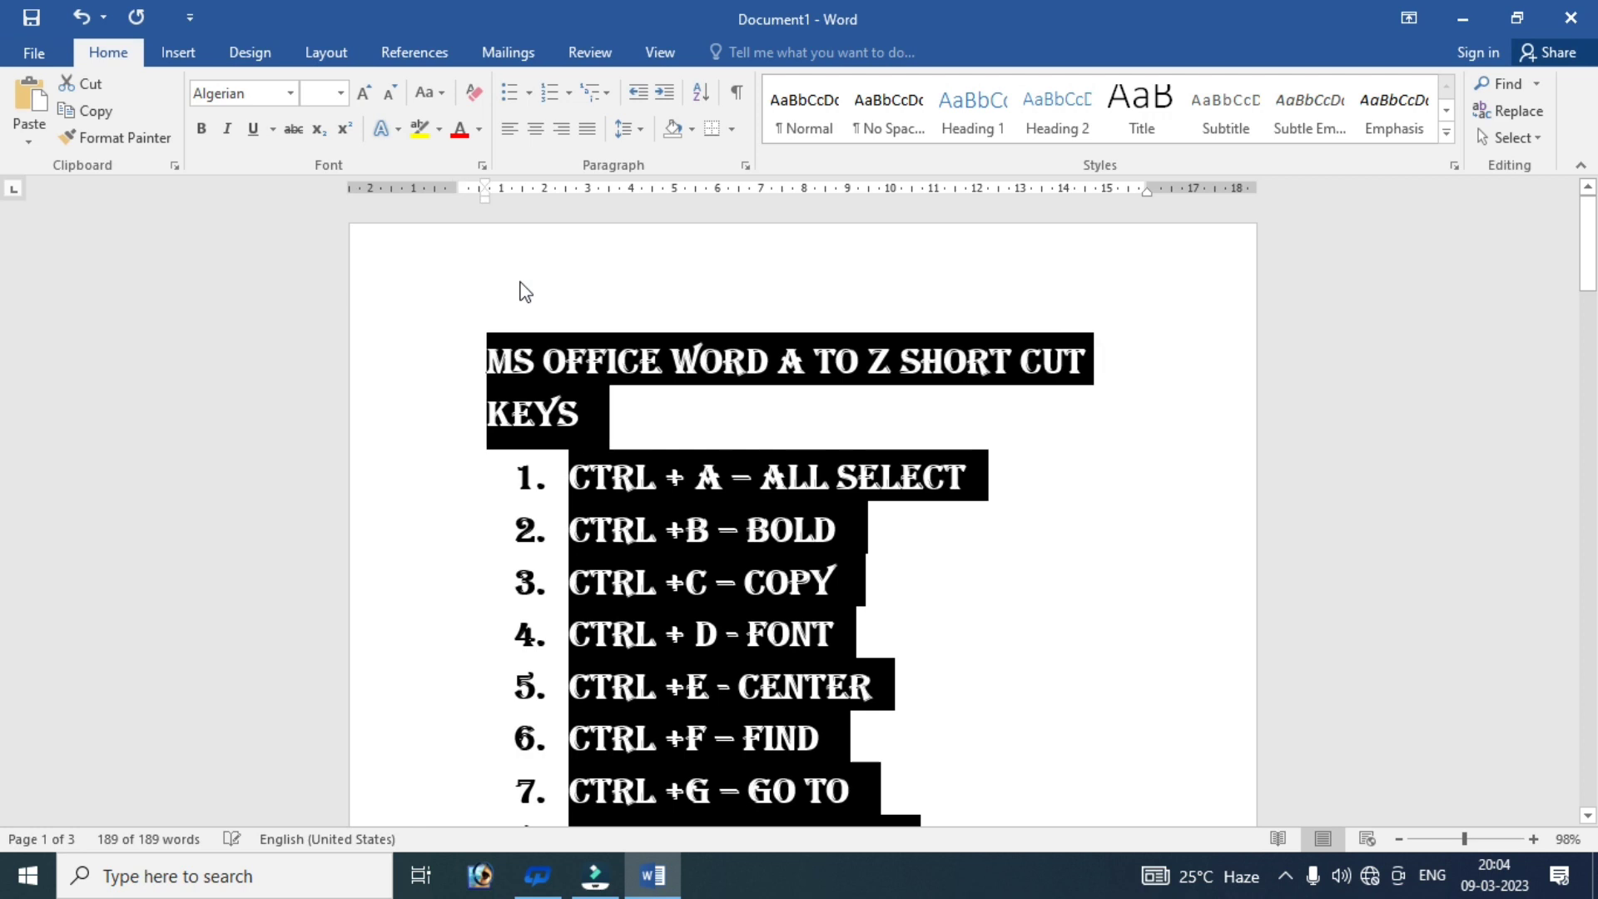
key("ctrl+m")
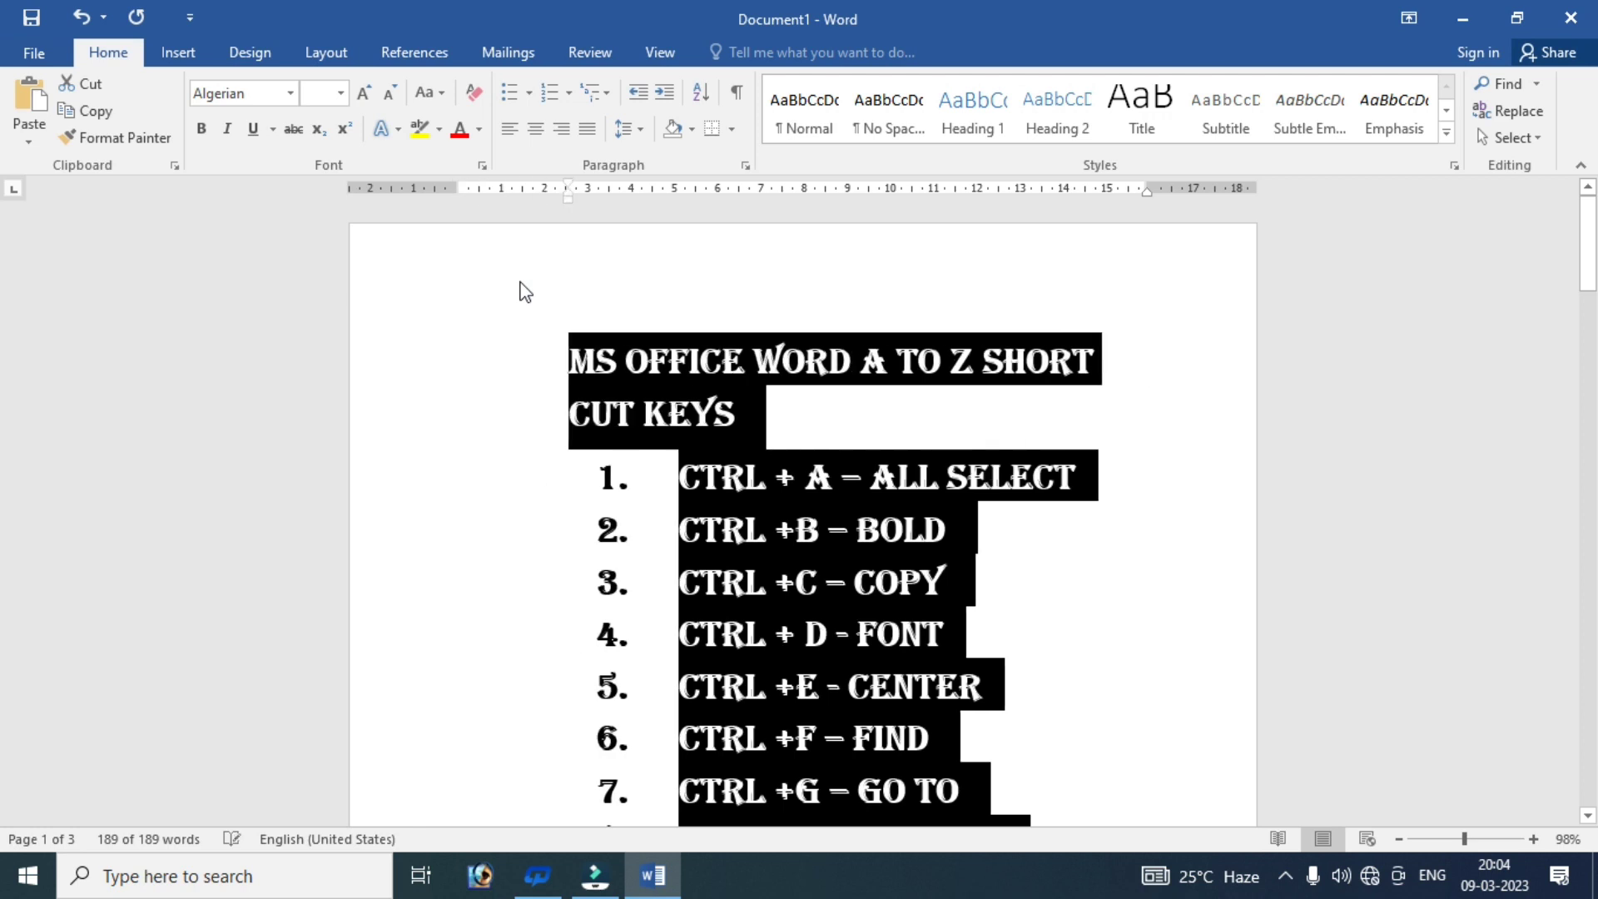
key("ctrl+m")
key("ctrl+m")
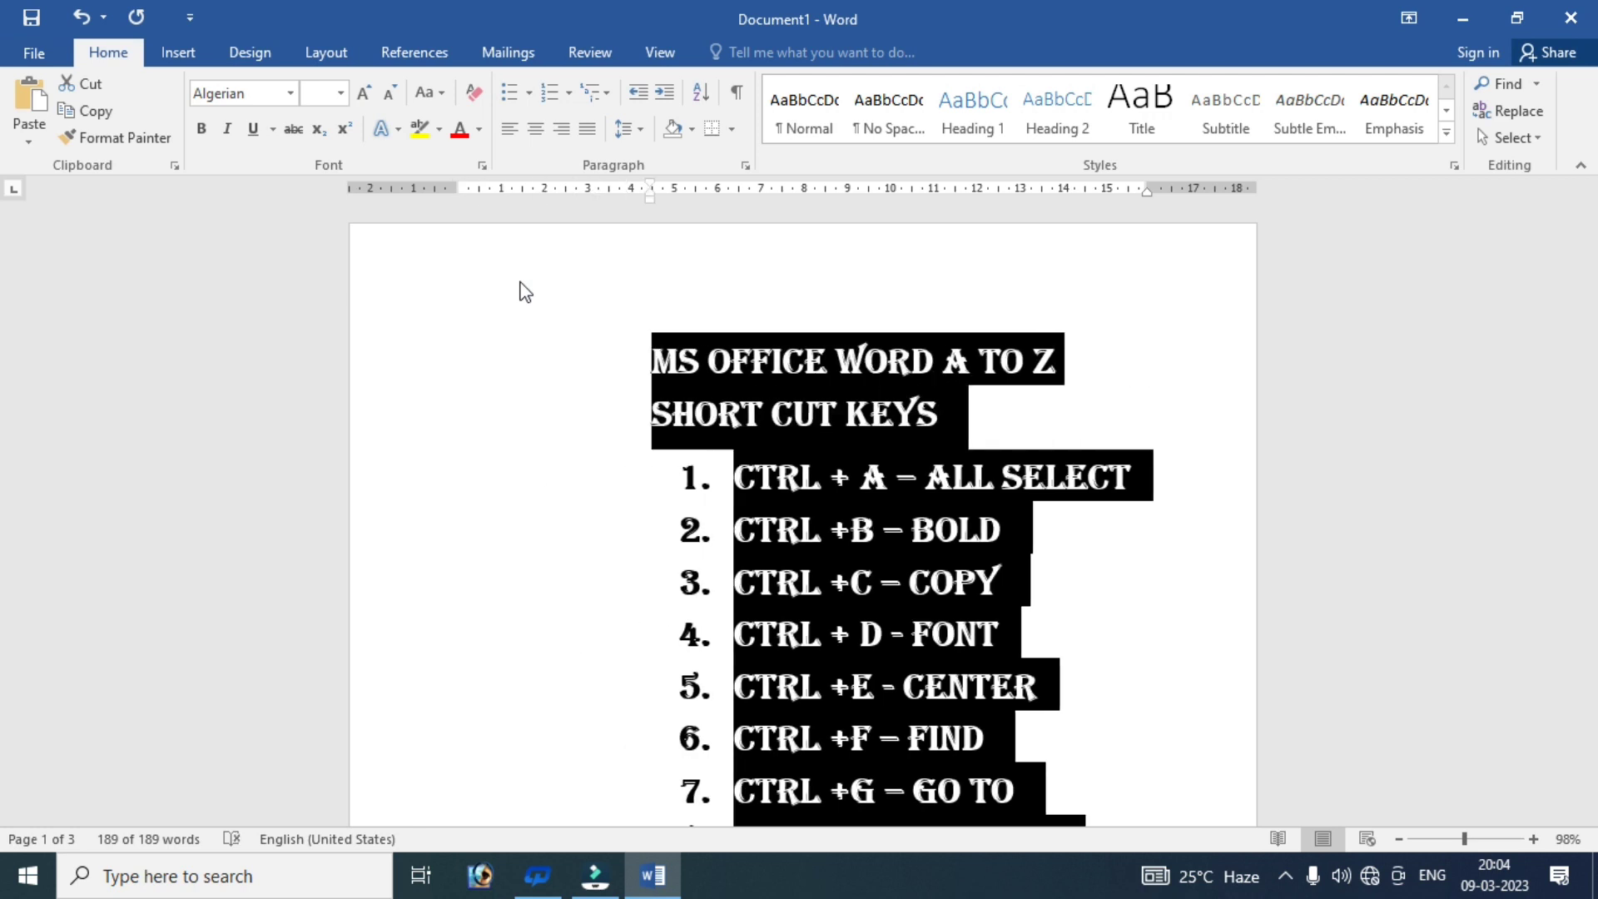
key("ctrl+m")
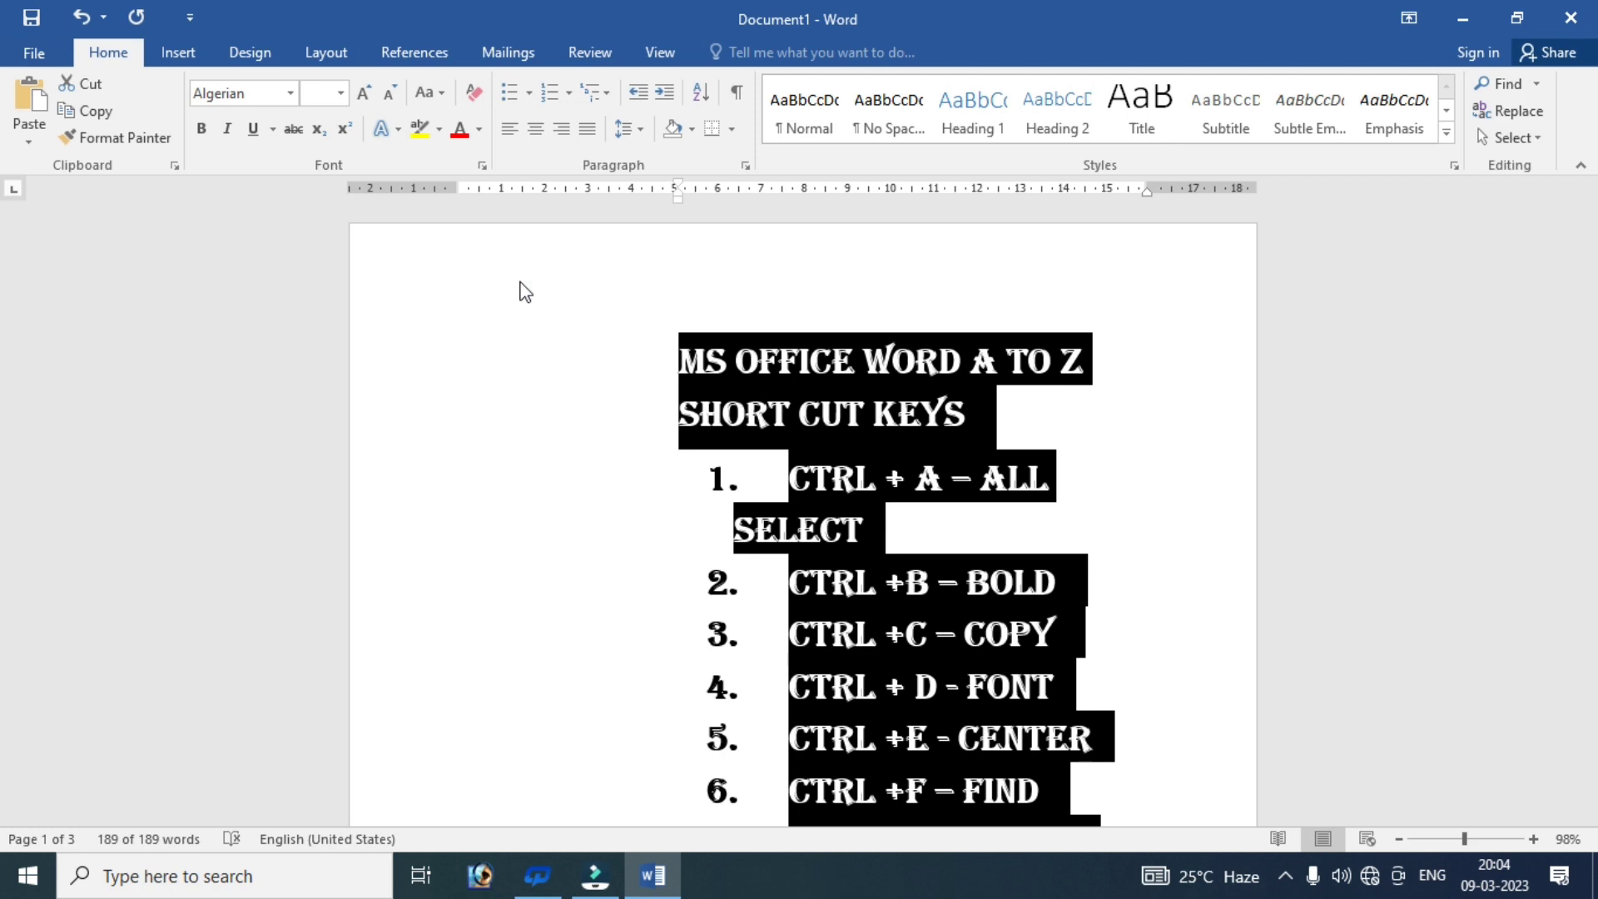
- Try clearing the indent and resizing the font with Ctrl+] and Ctrl+[, then undo back to the original layout
key("ctrl+q")
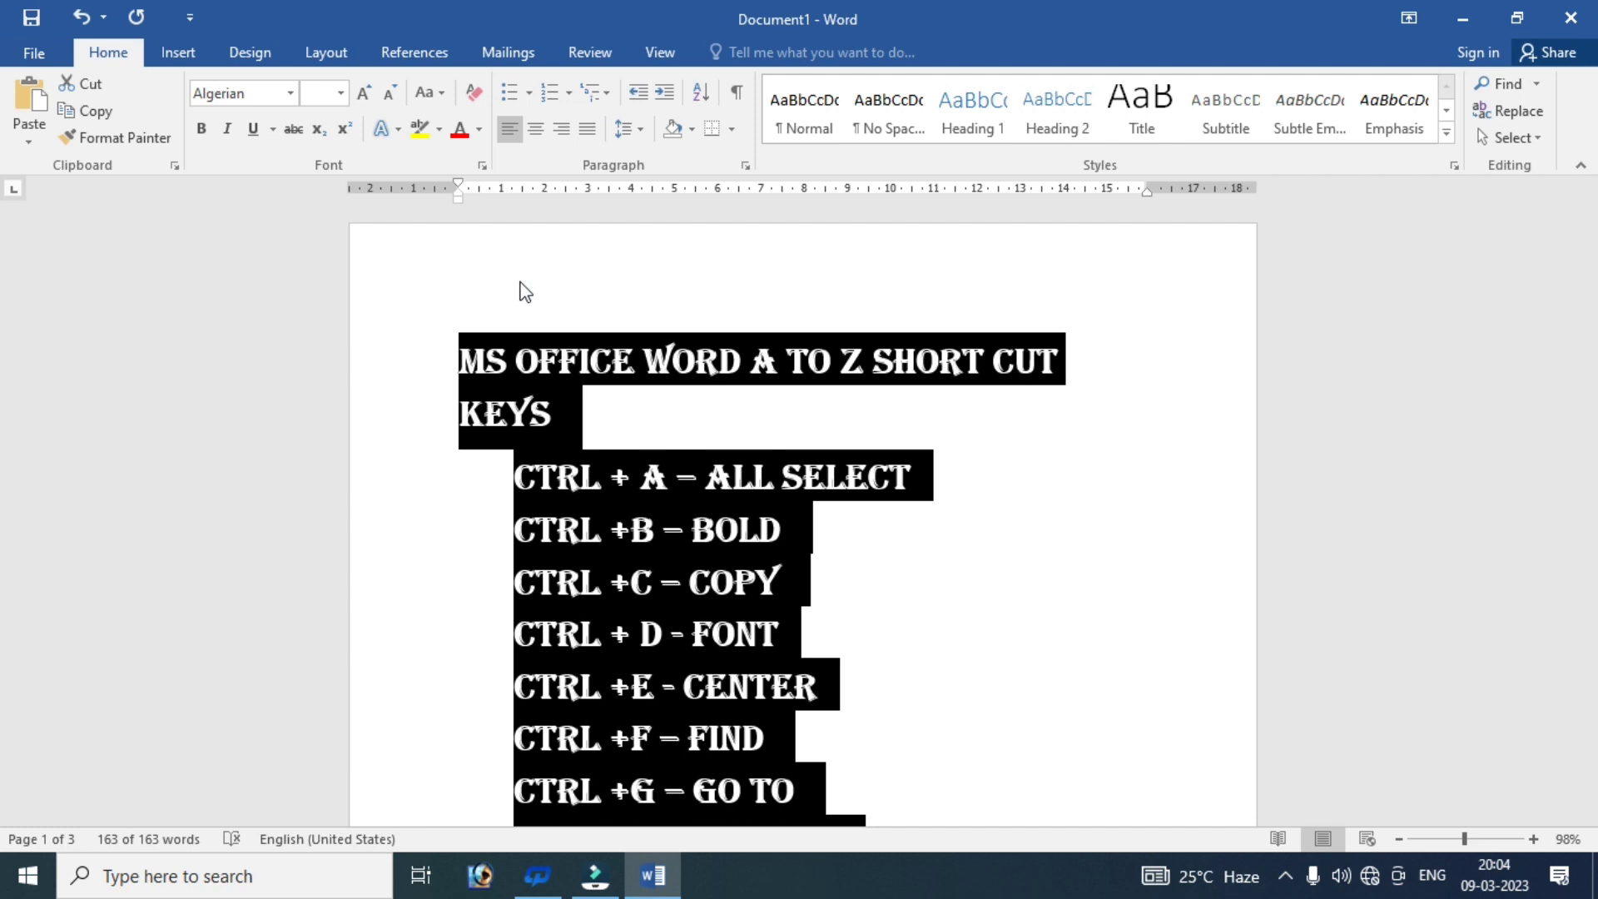
key("ctrl+z")
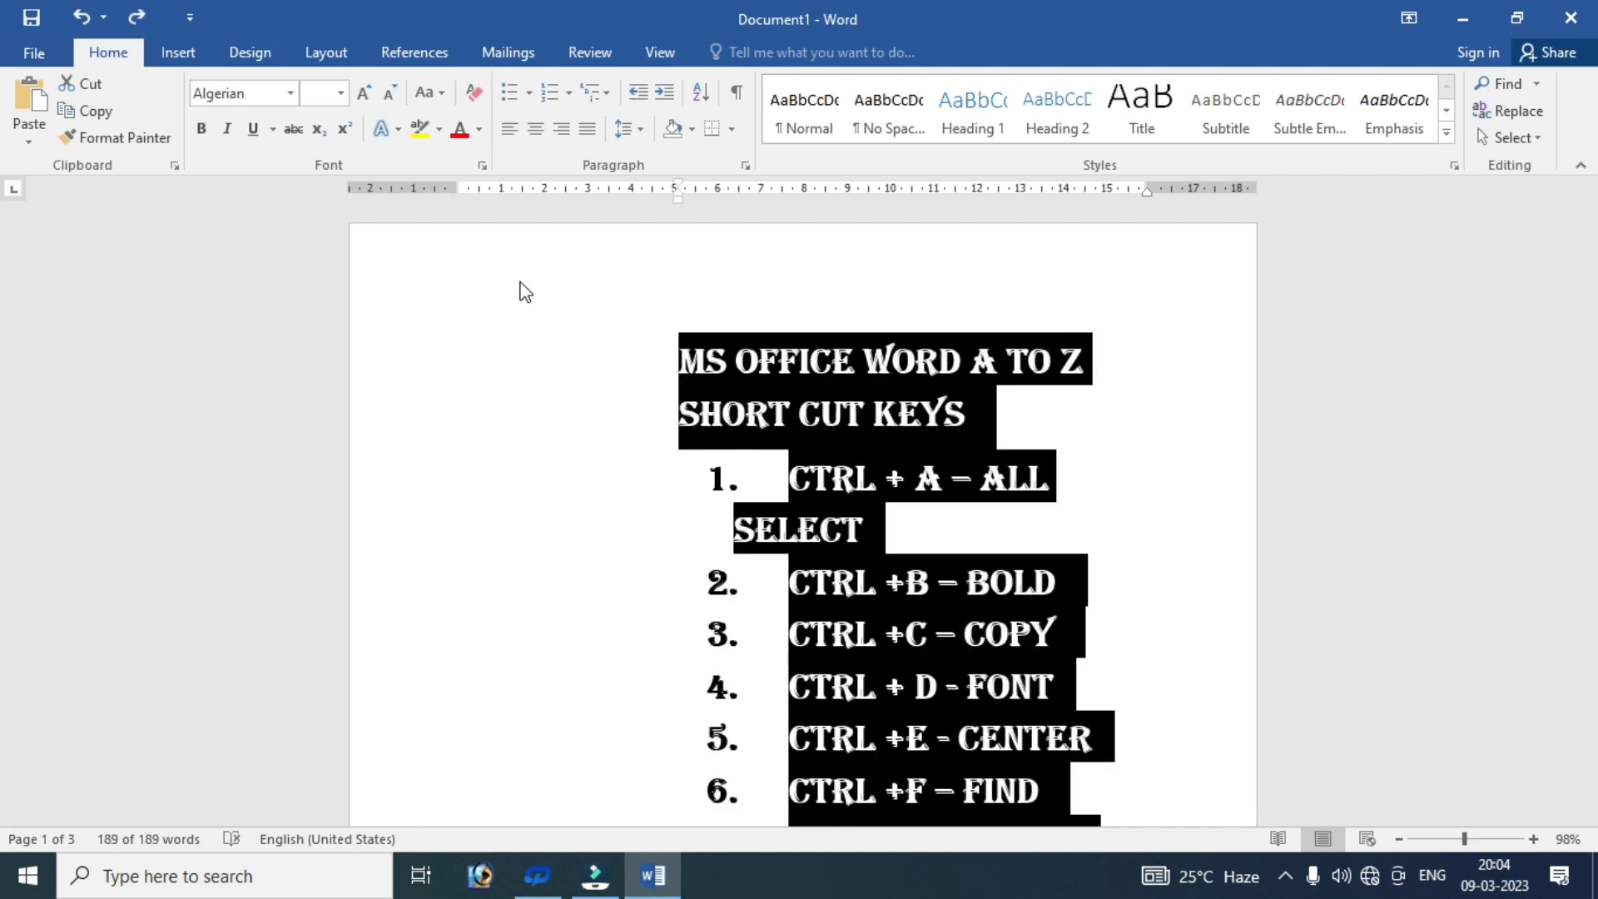
key("ctrl+bracketright")
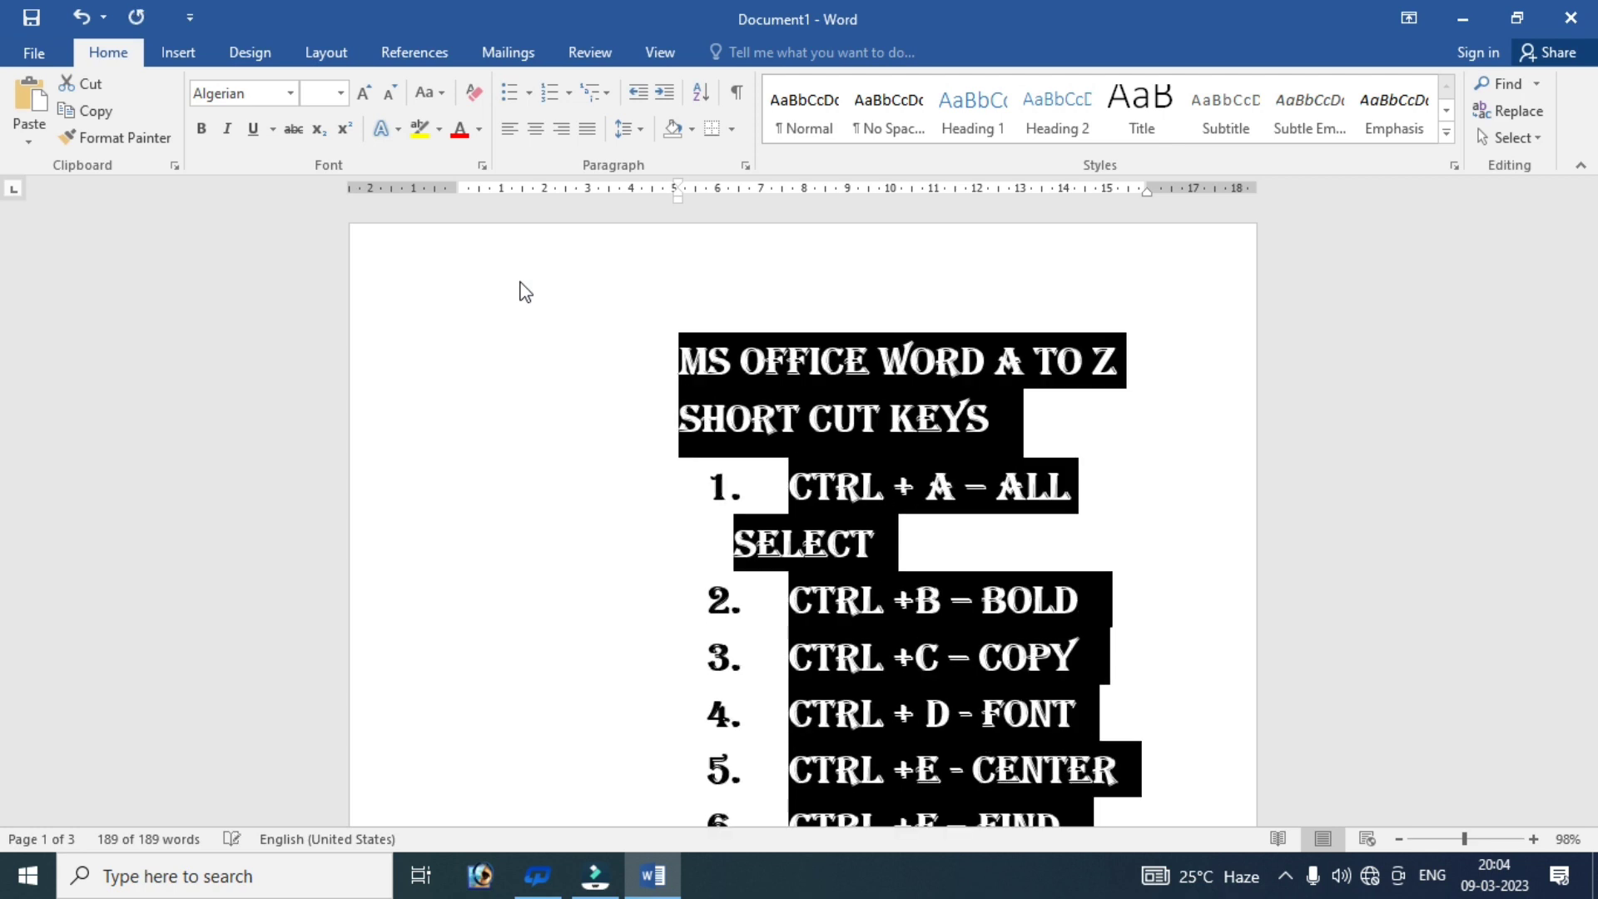
key("ctrl+bracketleft")
key("ctrl+bracketleft")
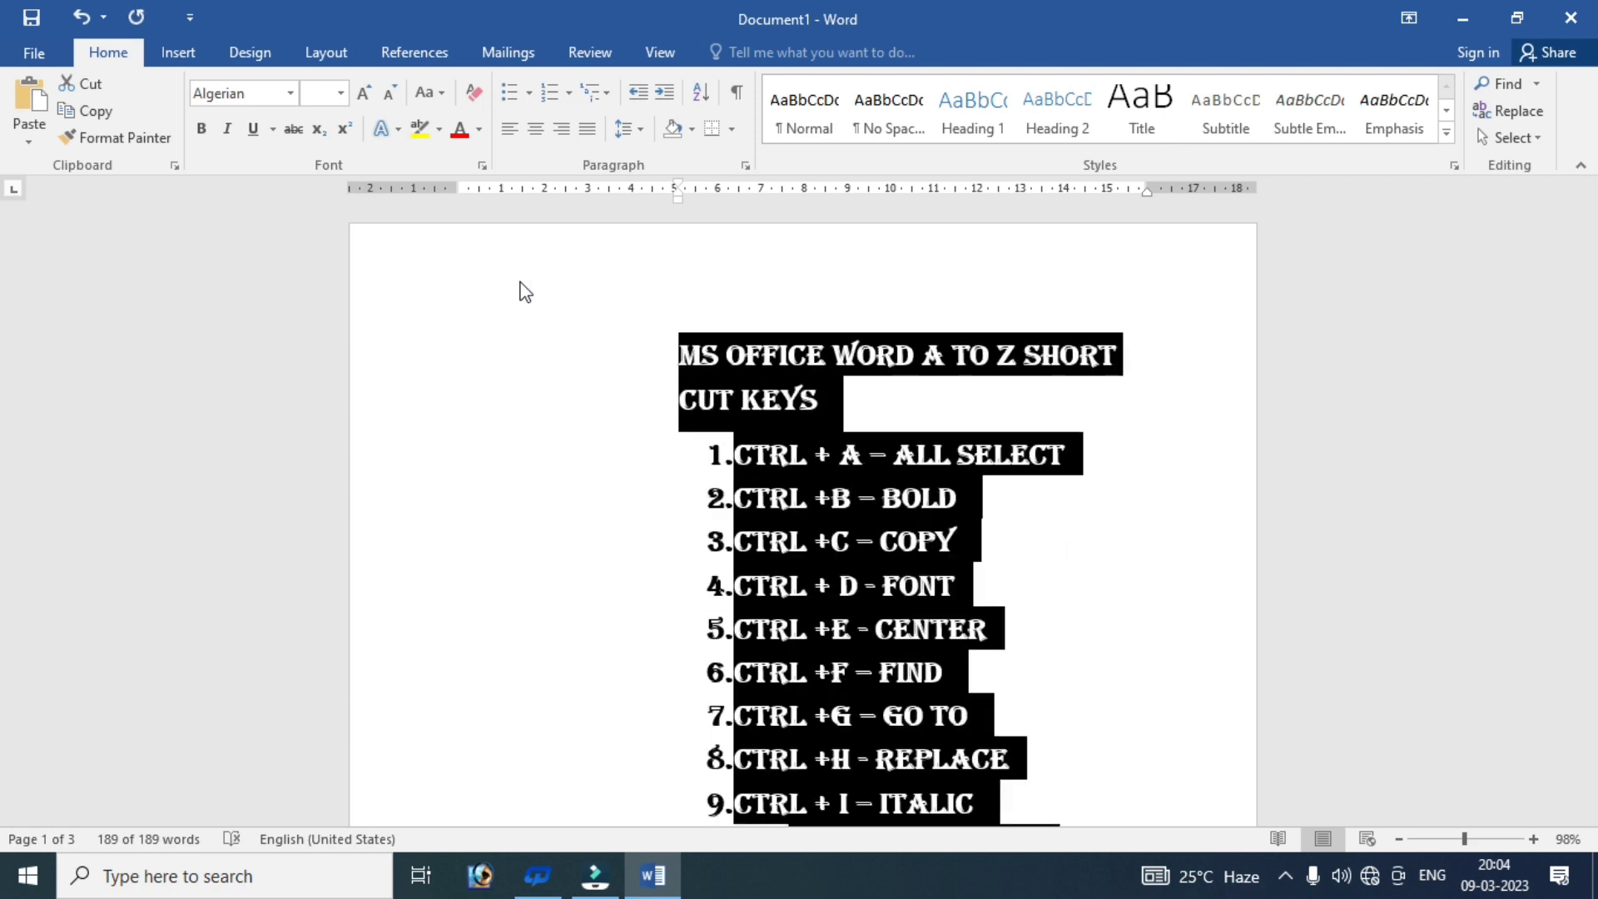
key("ctrl+z")
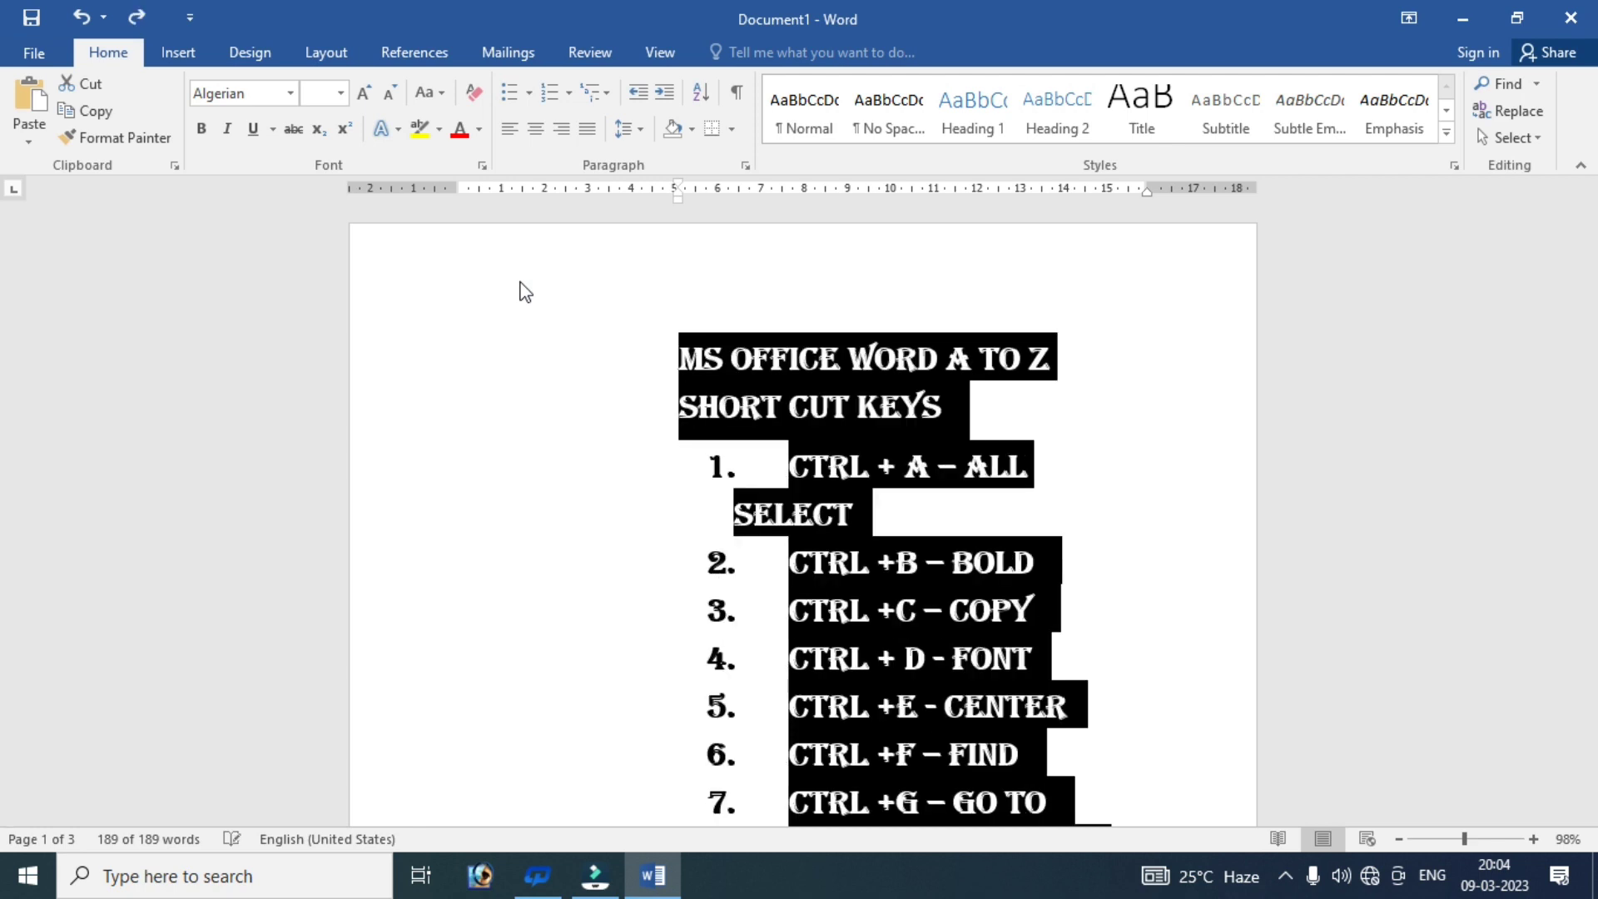
key("ctrl+z")
key("ctrl+z")
key("ctrl+z")
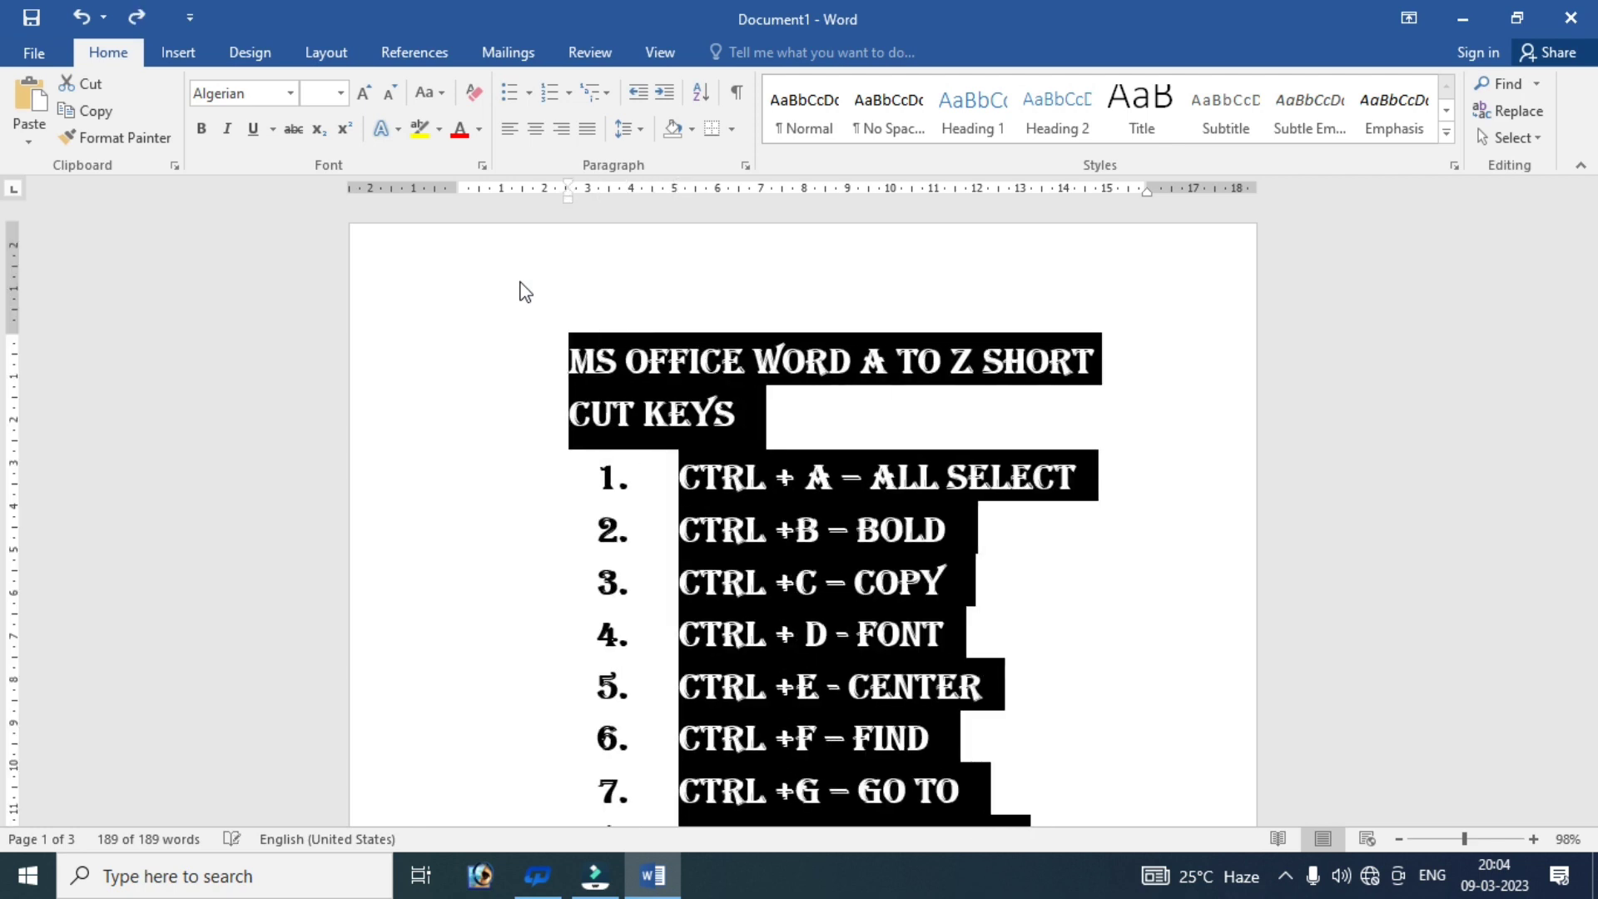
key("ctrl+z")
key("ctrl+z")
key("ctrl+z")
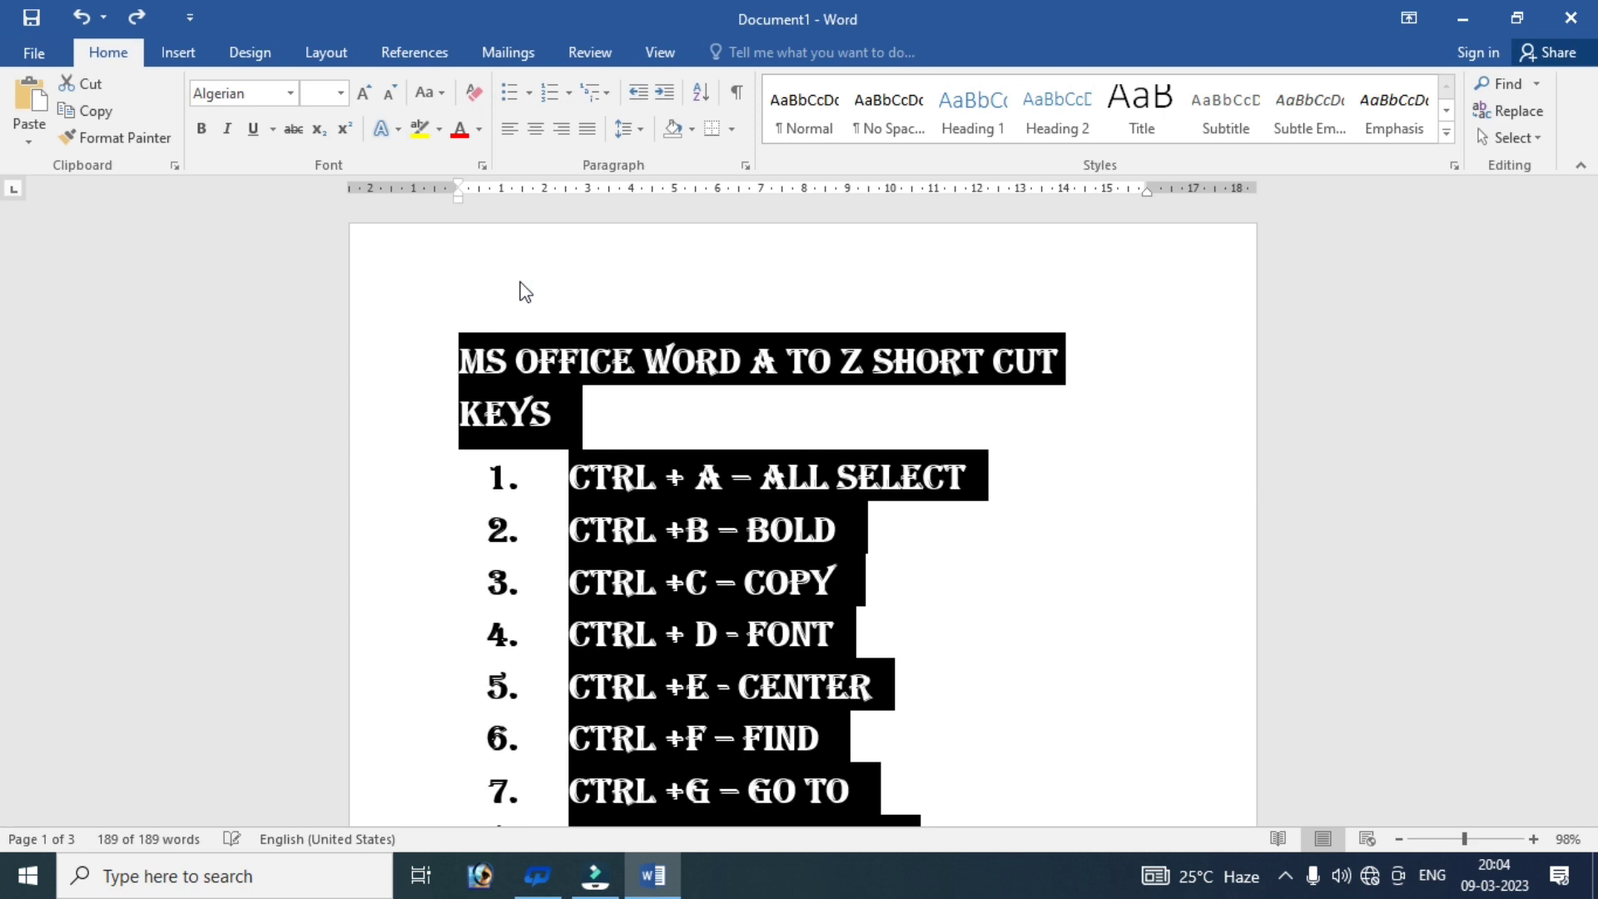
key("ctrl+z")
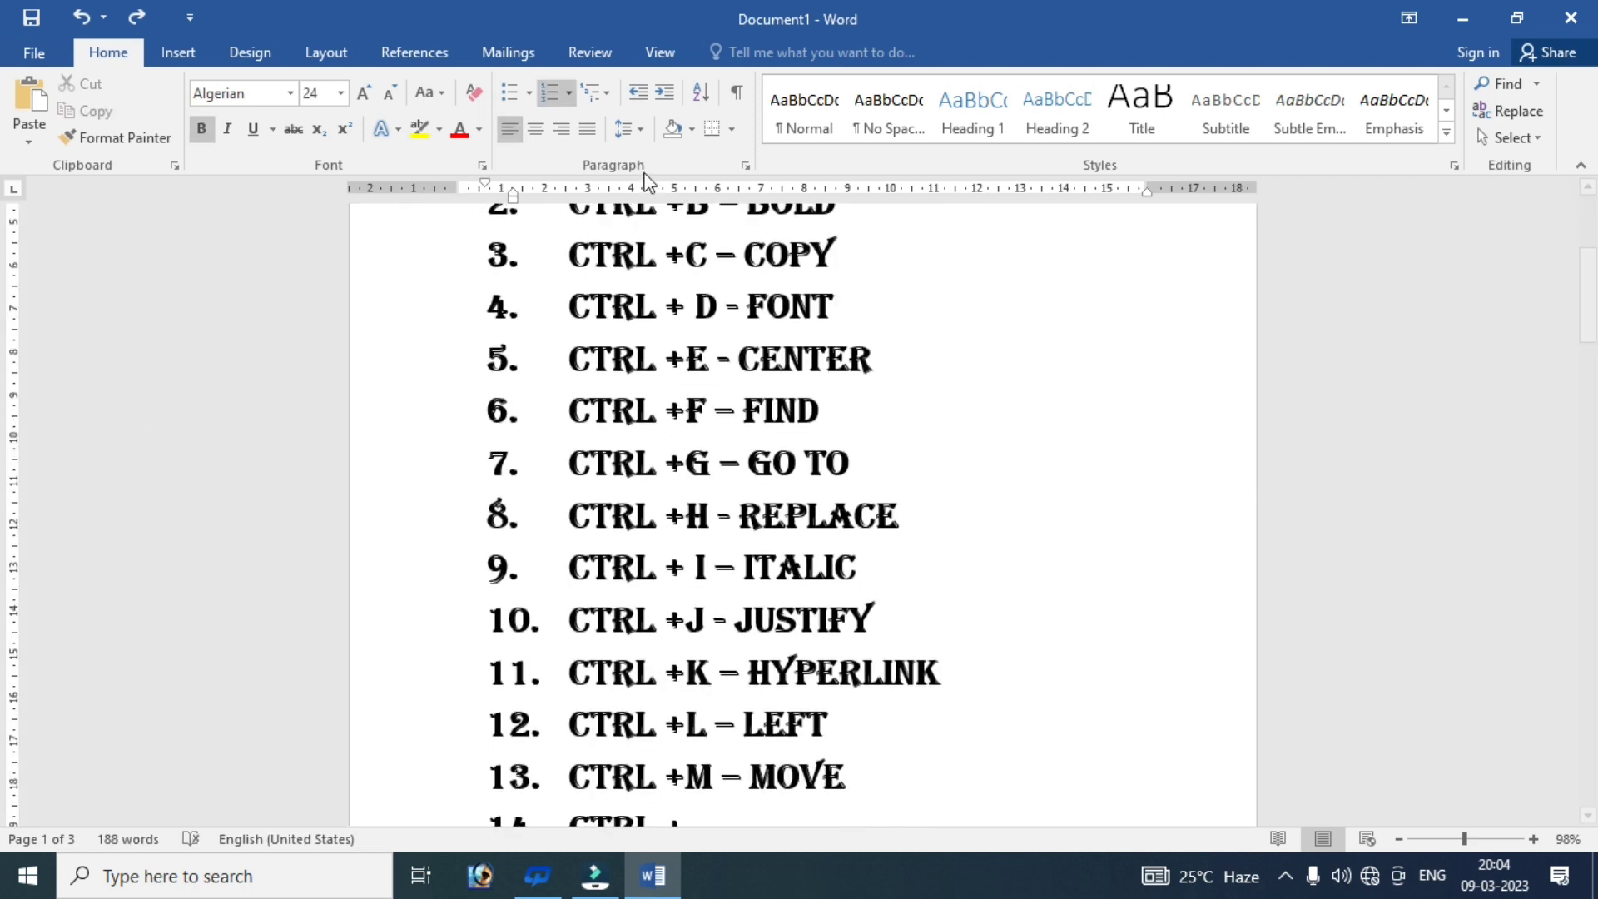
- Complete item 13 as 'MOVE / INCREASE INDENT' and shrink all the document text one size
left_click_drag(1585, 328, 1584, 279)
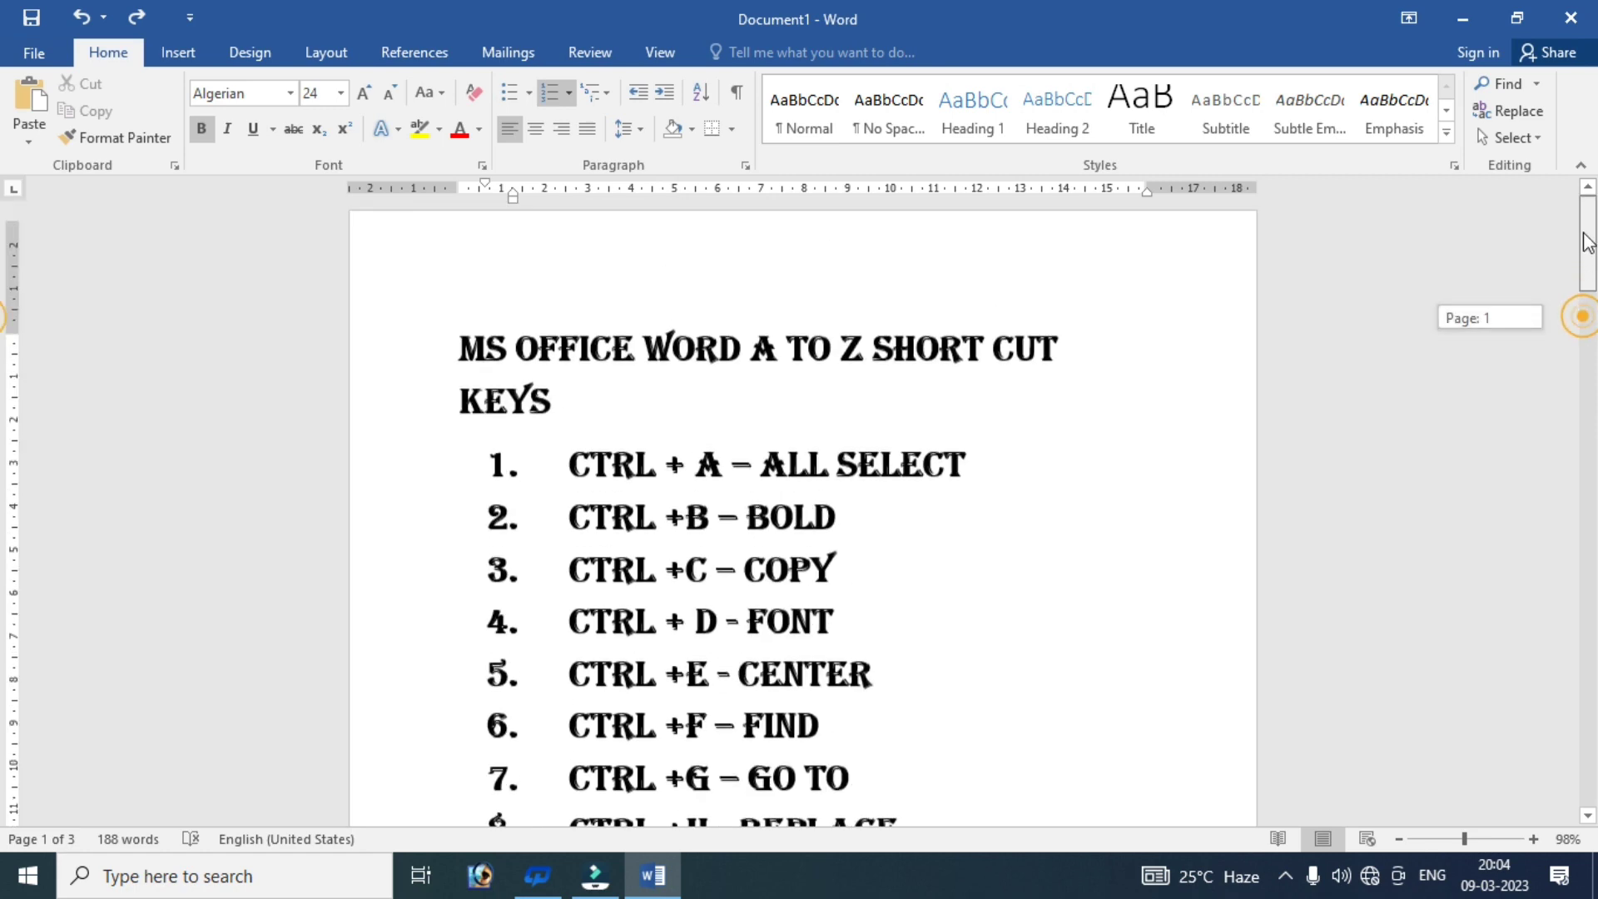
left_click_drag(1585, 212, 1574, 320)
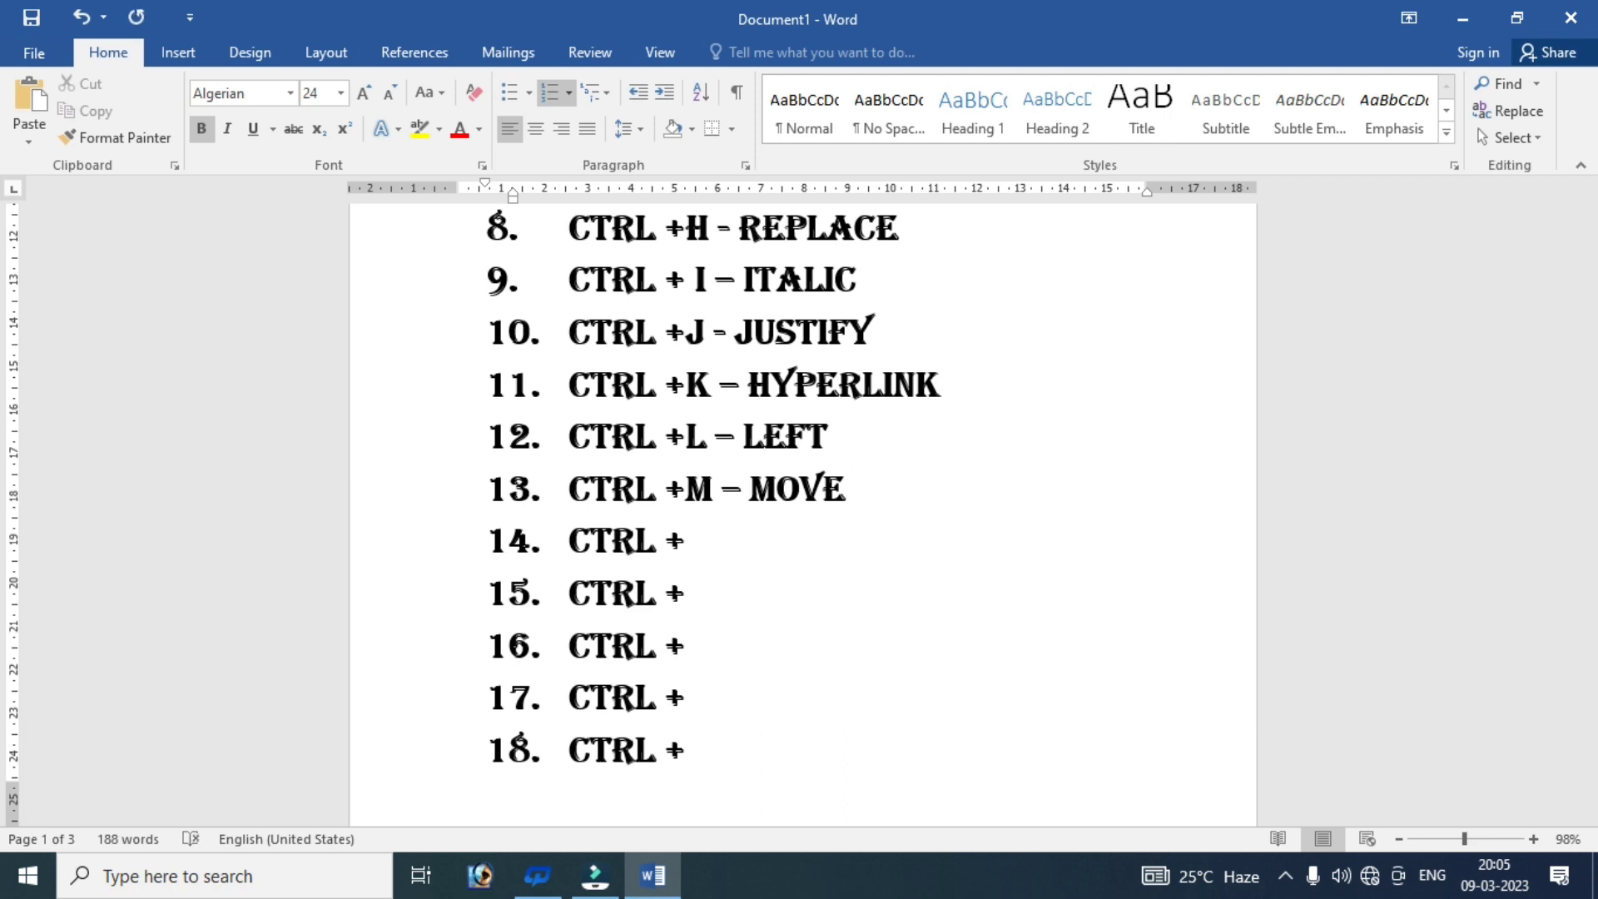
type("/ IN")
type("CREA")
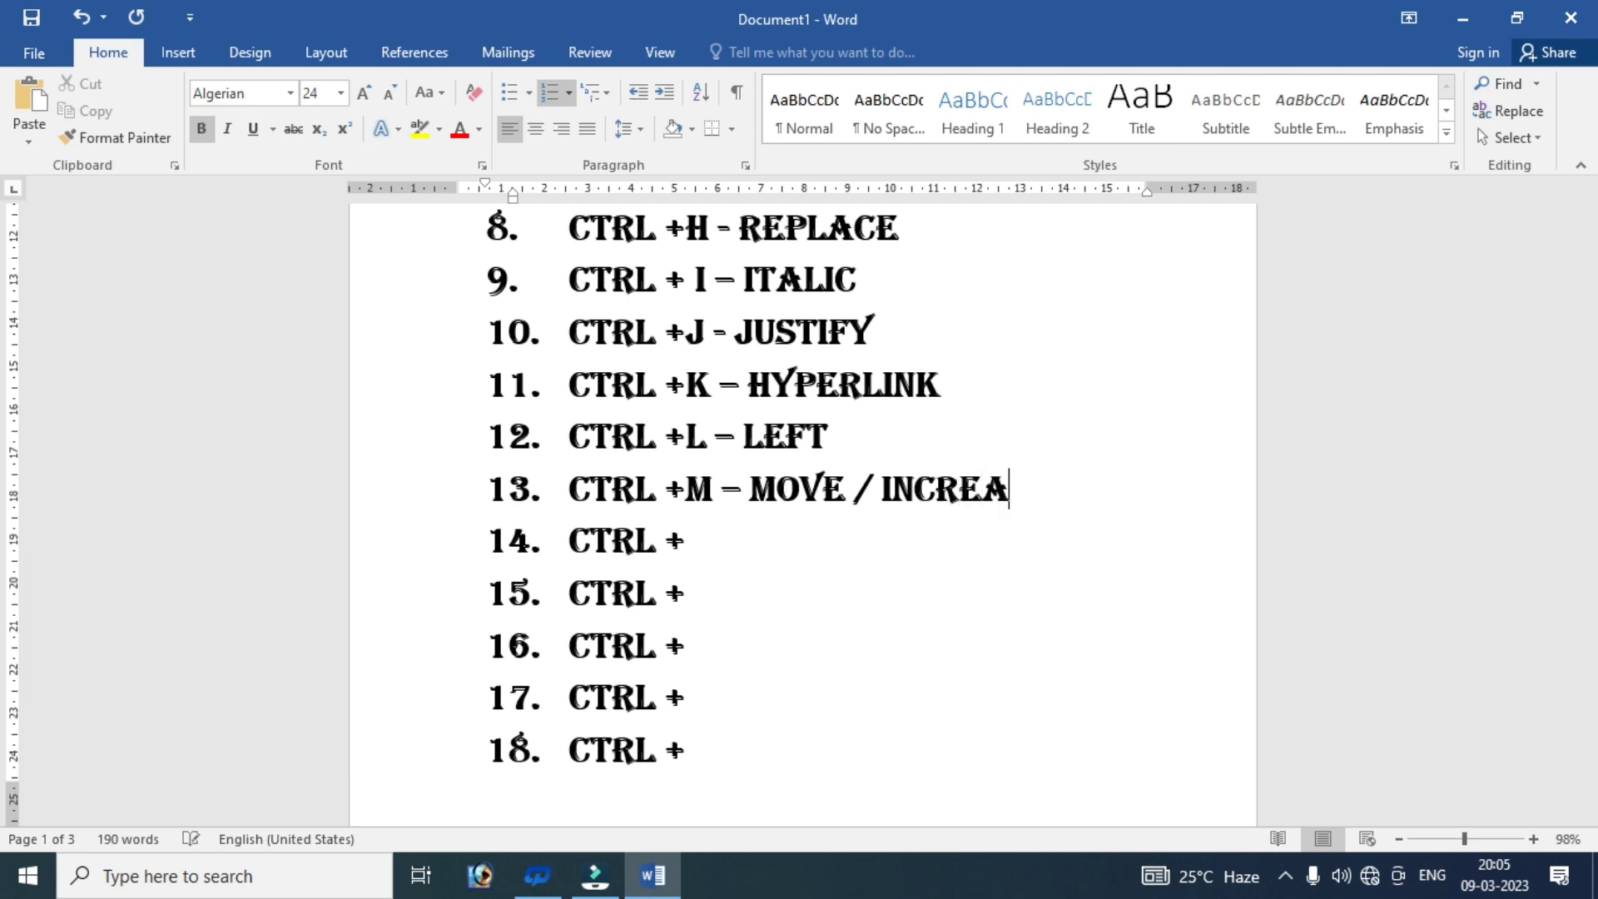
type("SE")
type(" IN")
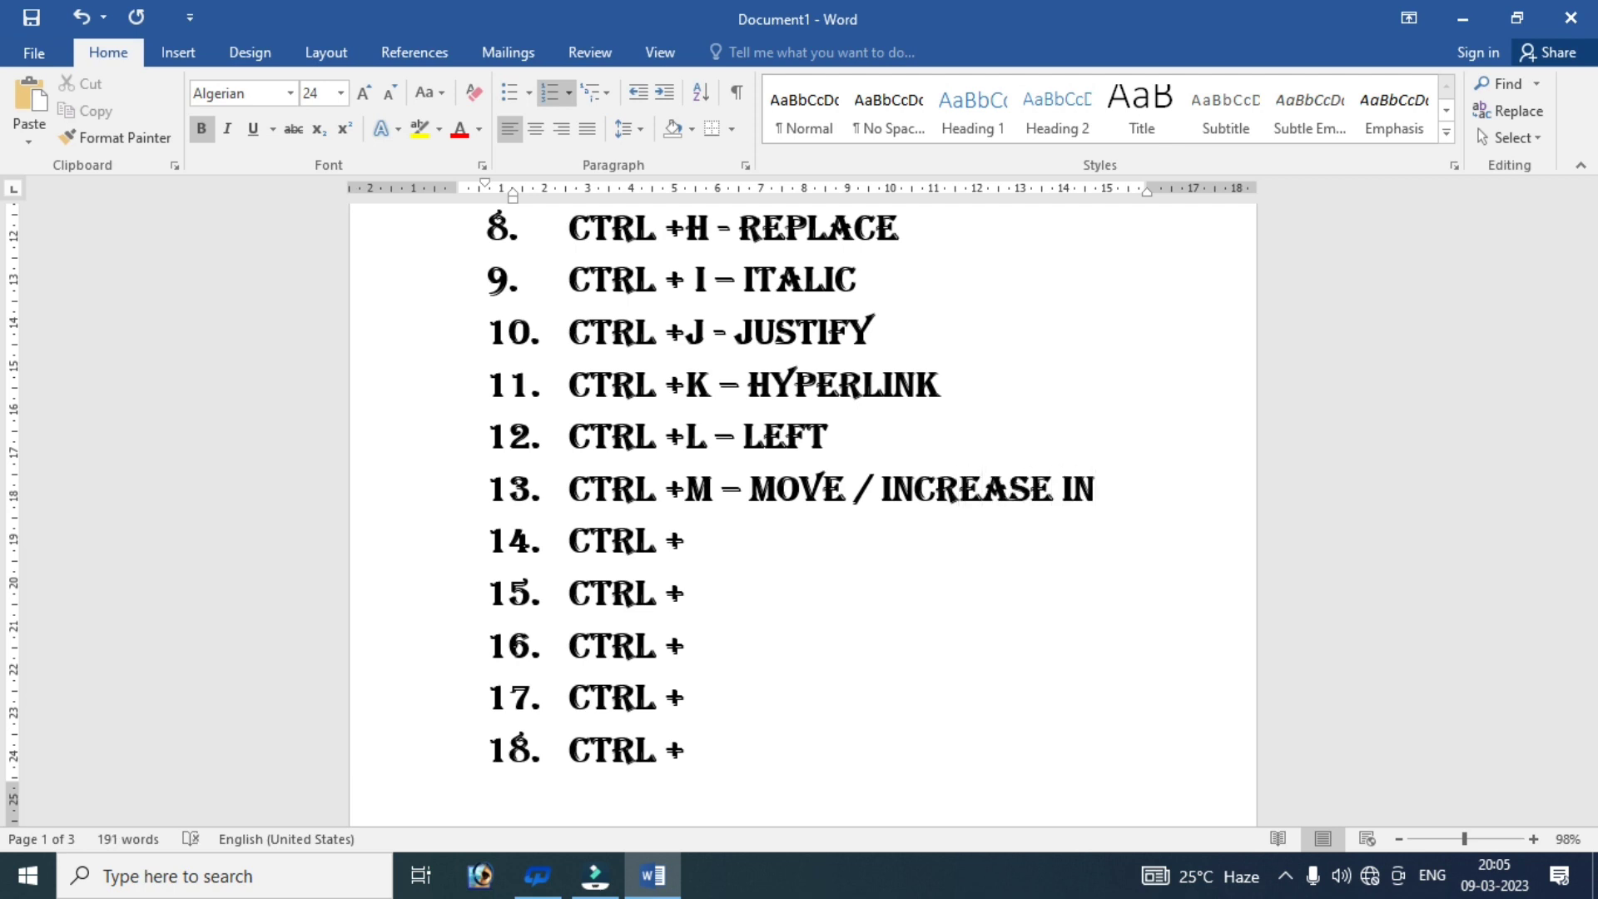
type("DEN")
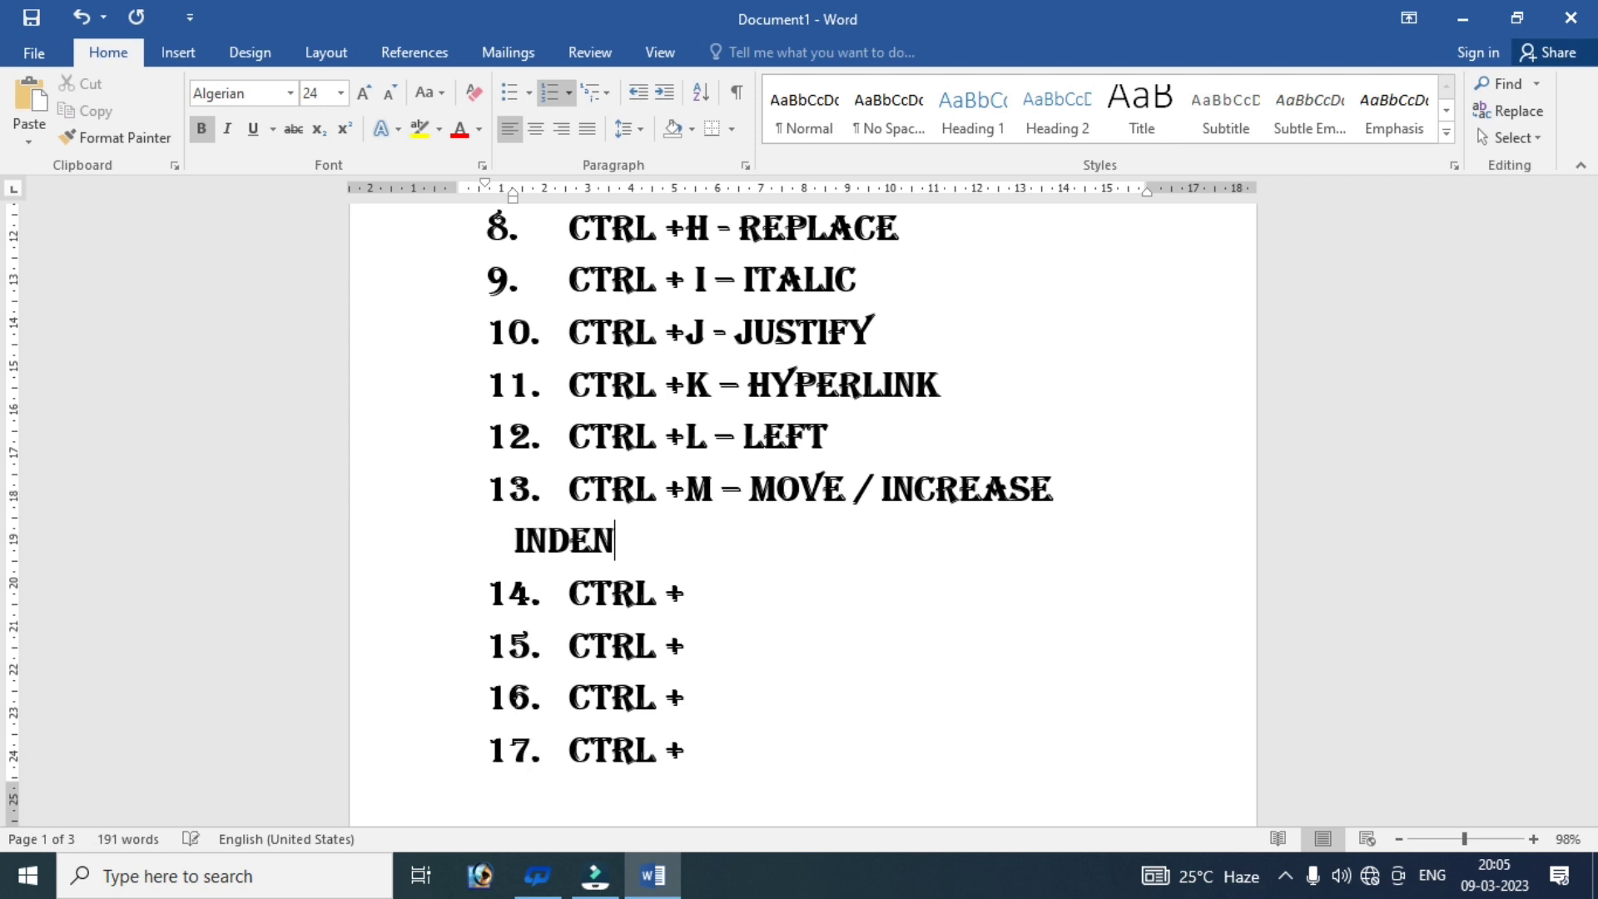
type("T")
key("BackSpace")
key("BackSpace")
key("BackSpace")
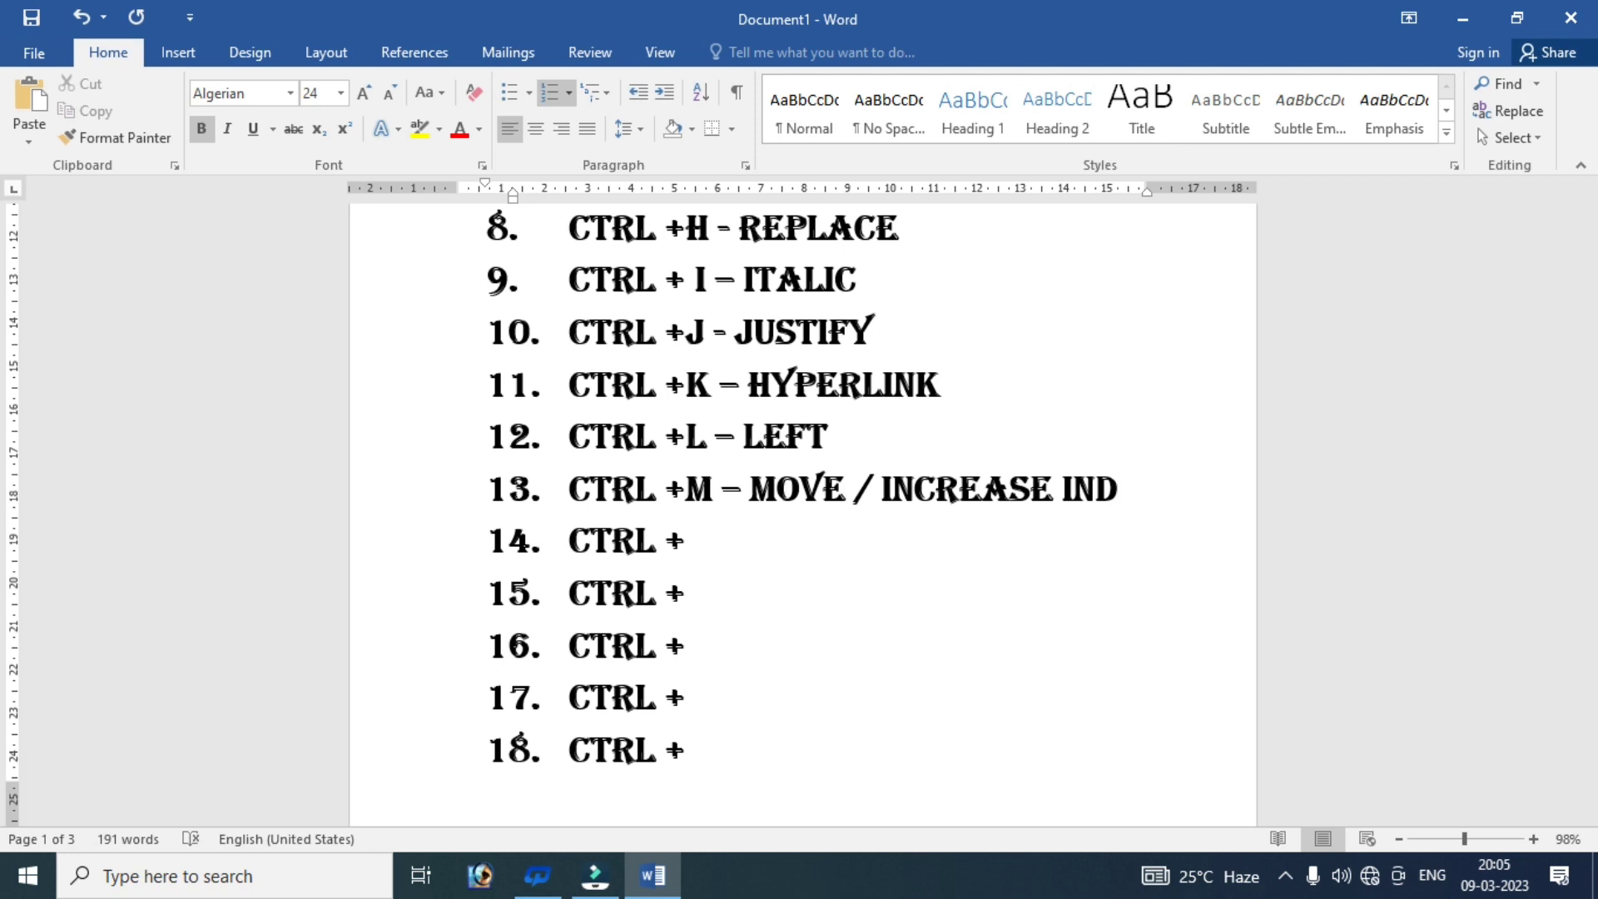
type("EN")
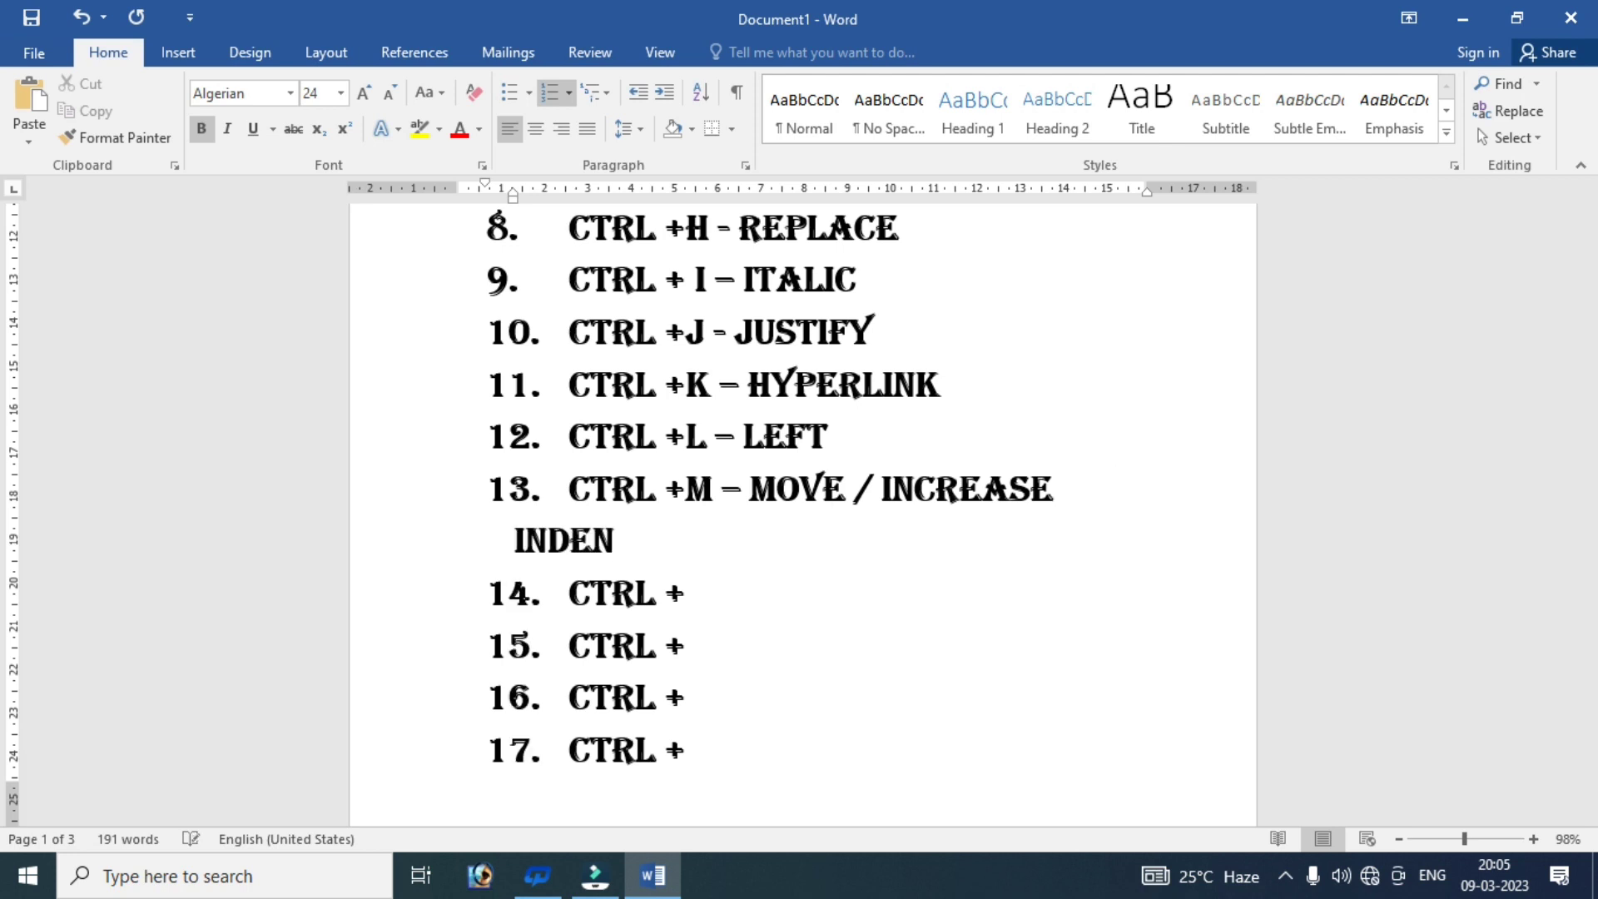
type("T")
key("ctrl+a")
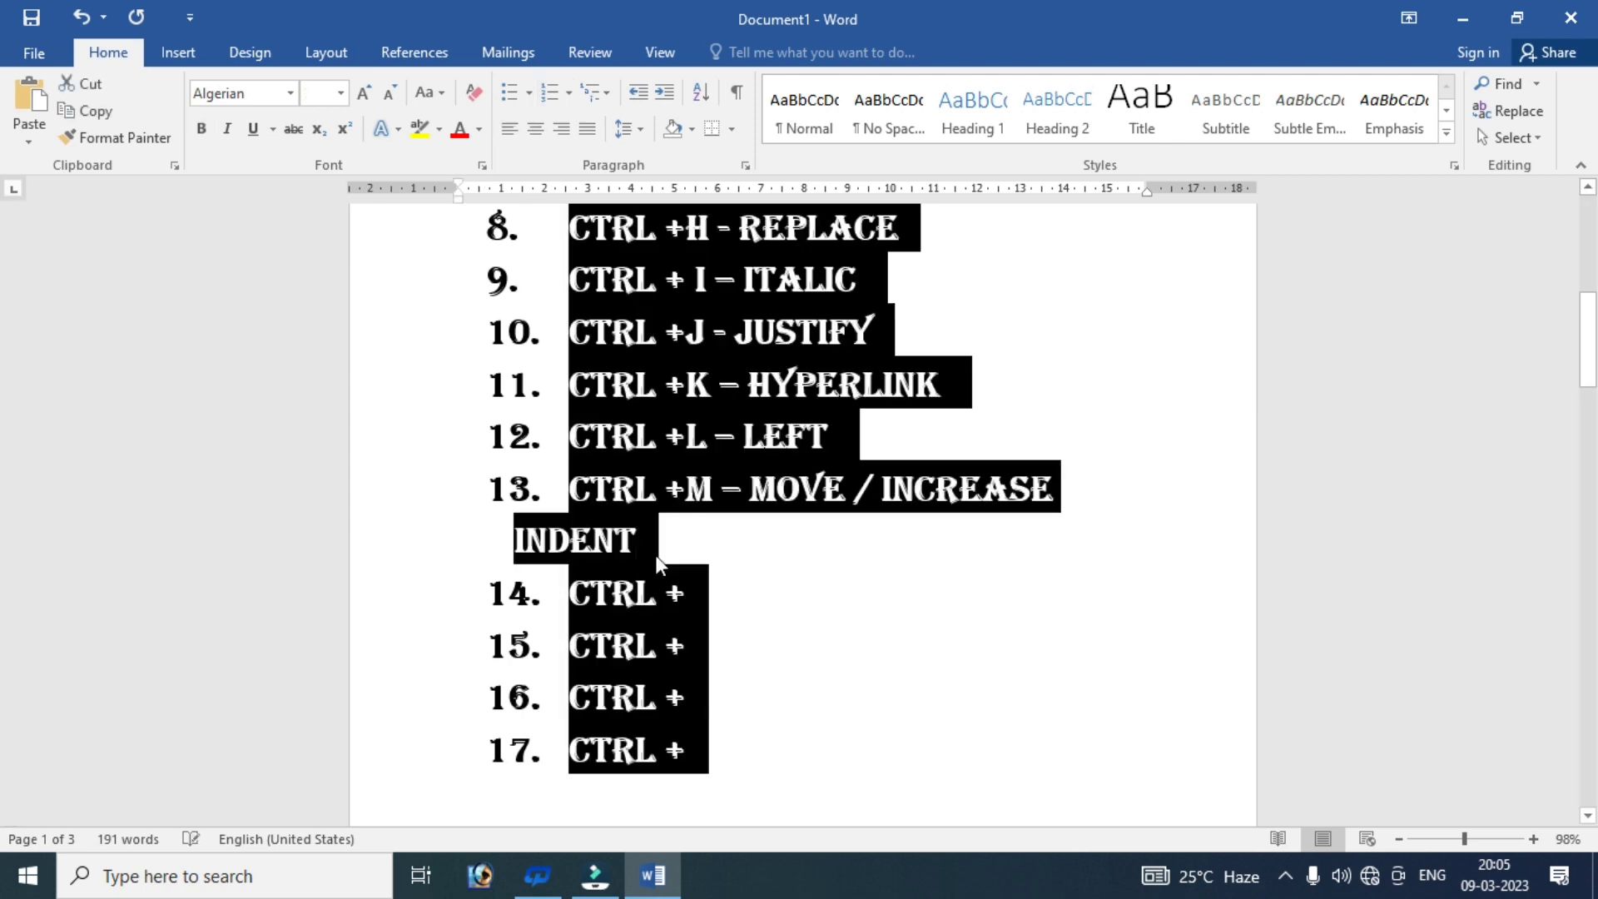
key("ctrl+shift+comma")
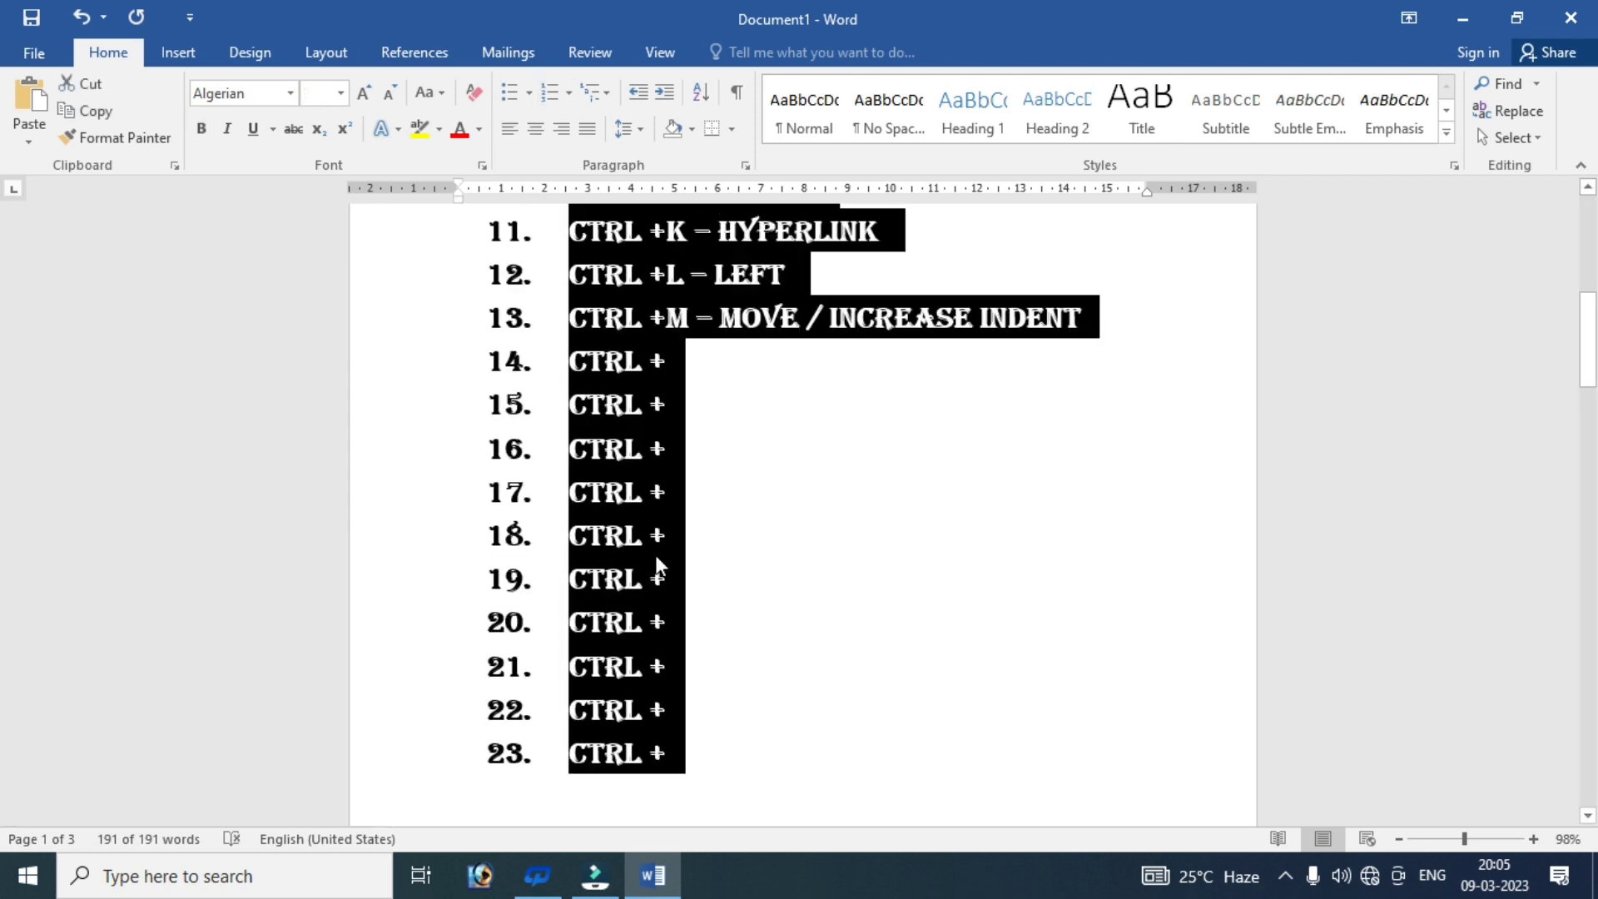
- Fill in item 14 with 'N = NEW PAGE'
key("ctrl+Home")
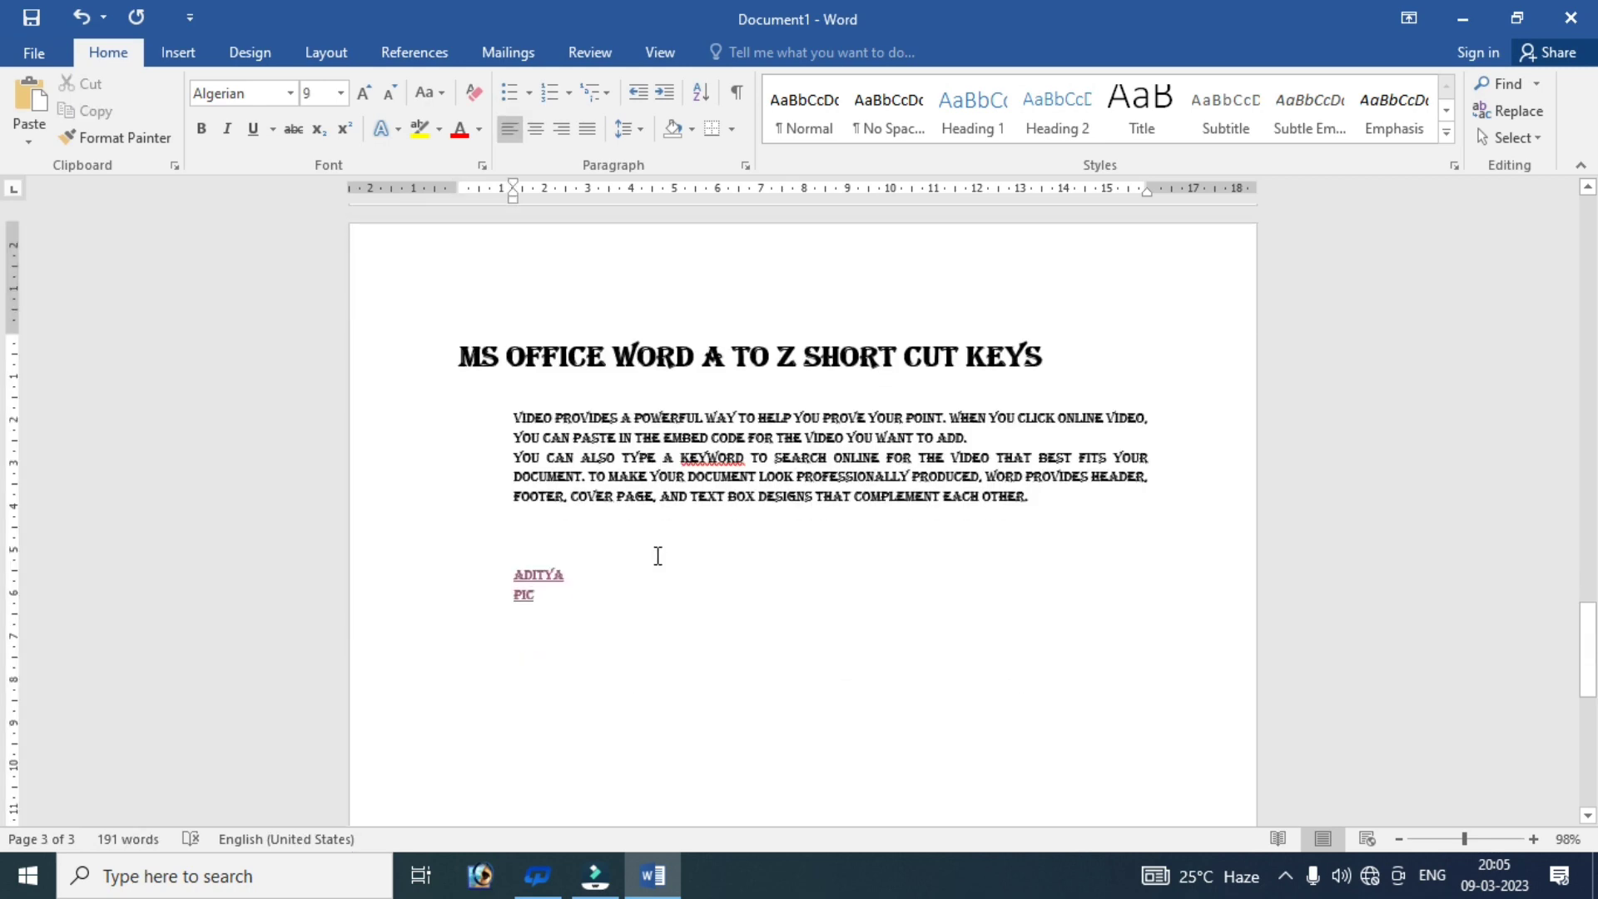
left_click(658, 556)
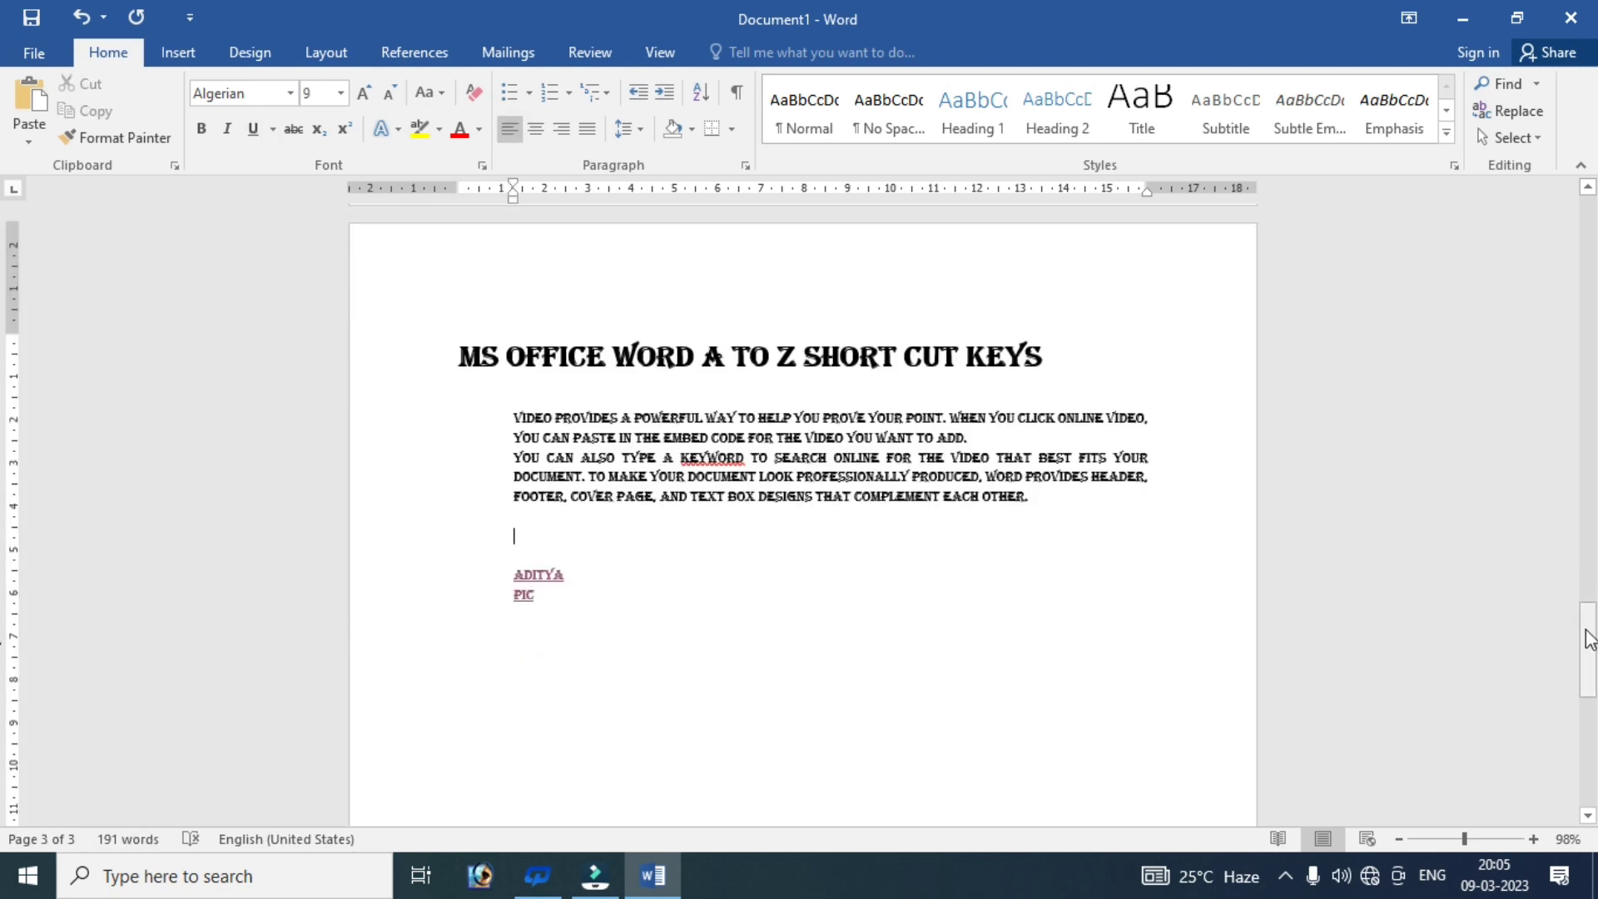
left_click_drag(1587, 648, 1584, 283)
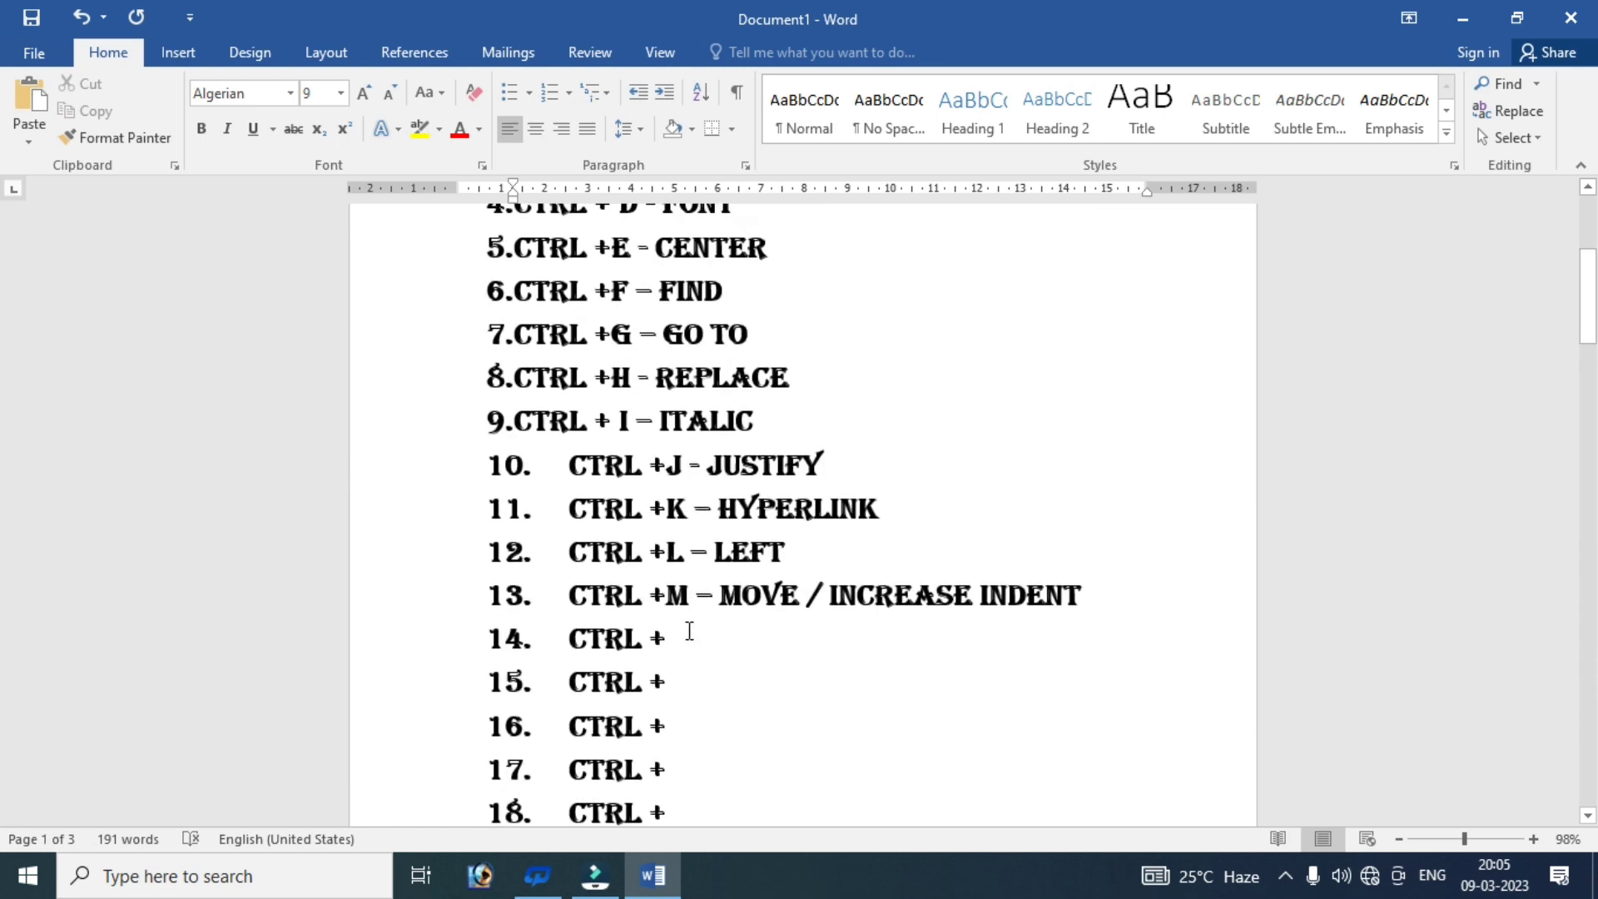
left_click(680, 634)
type("N")
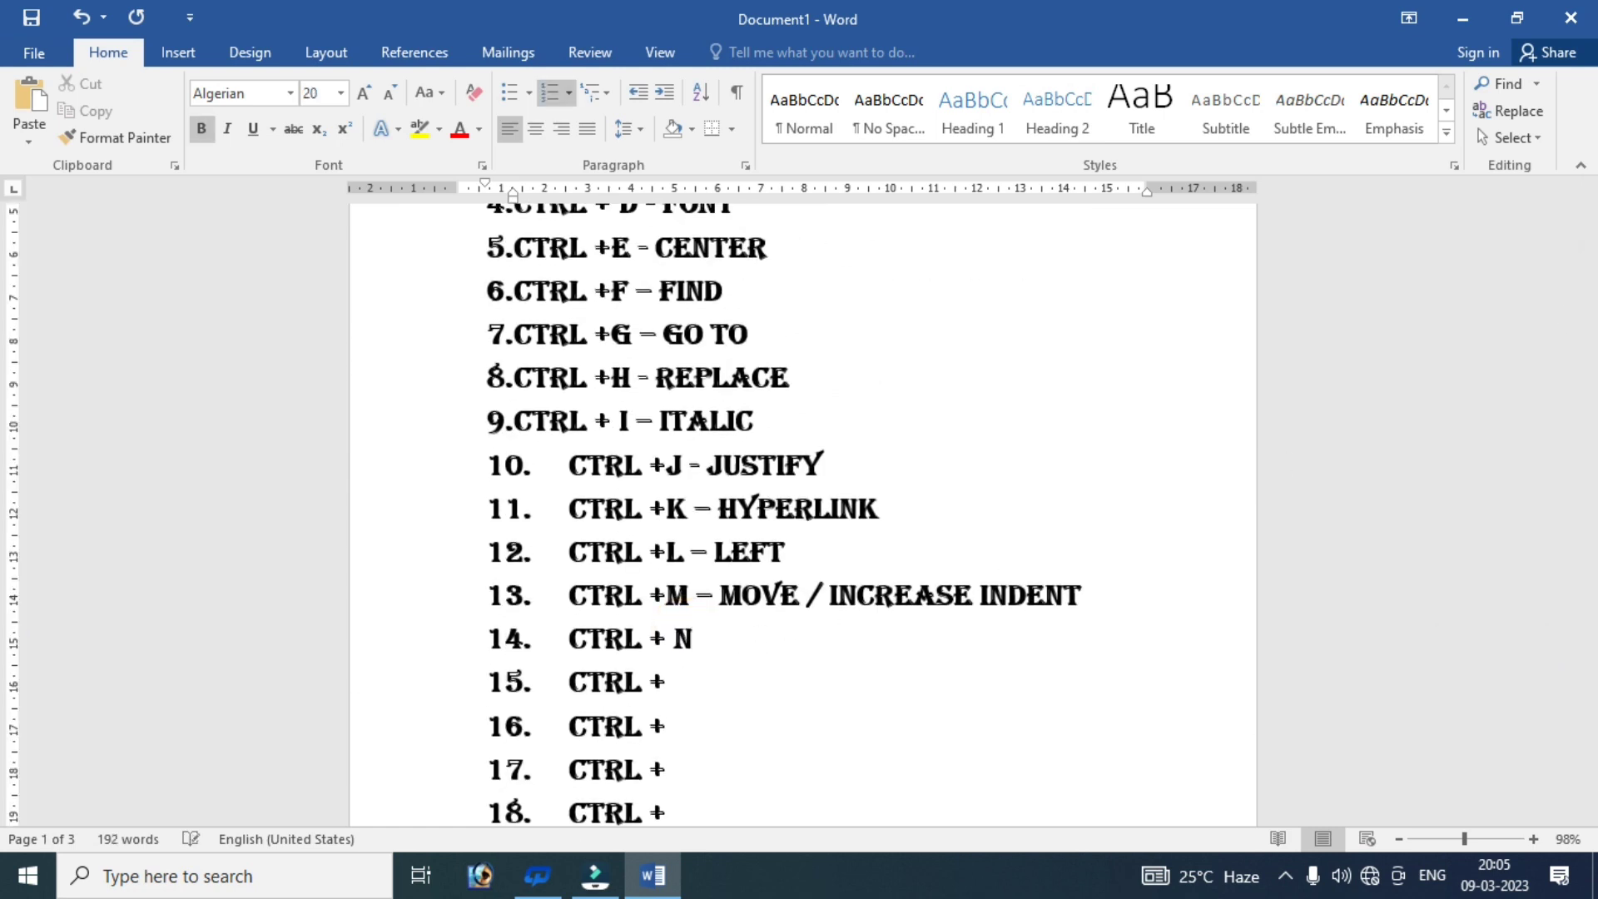
type(" = ")
type("NEW ")
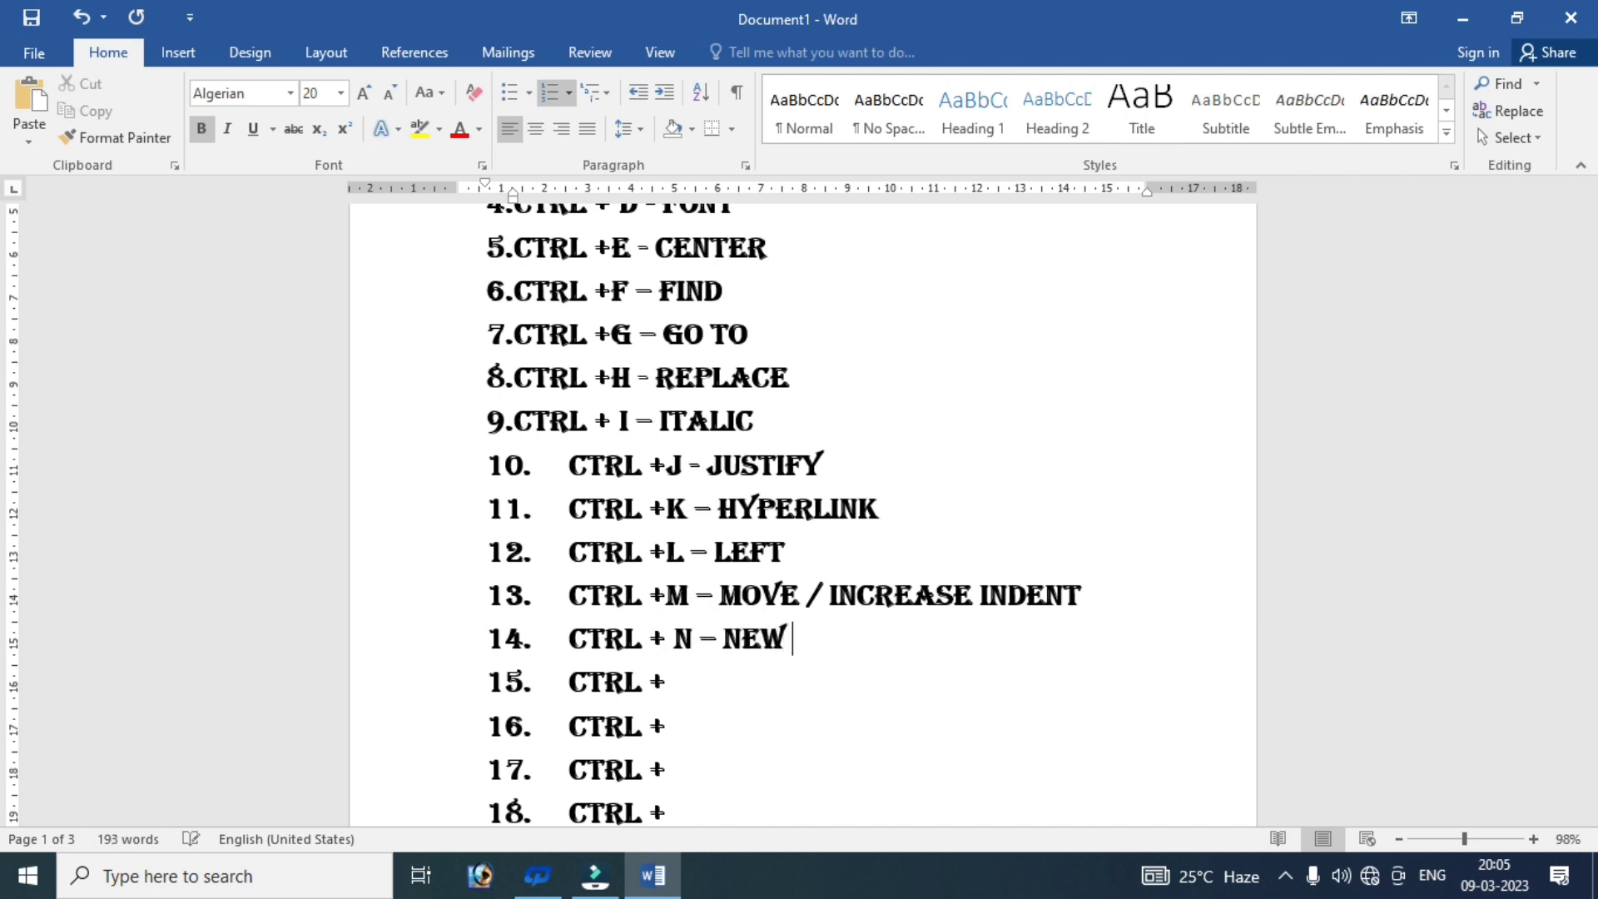
type("PAGE")
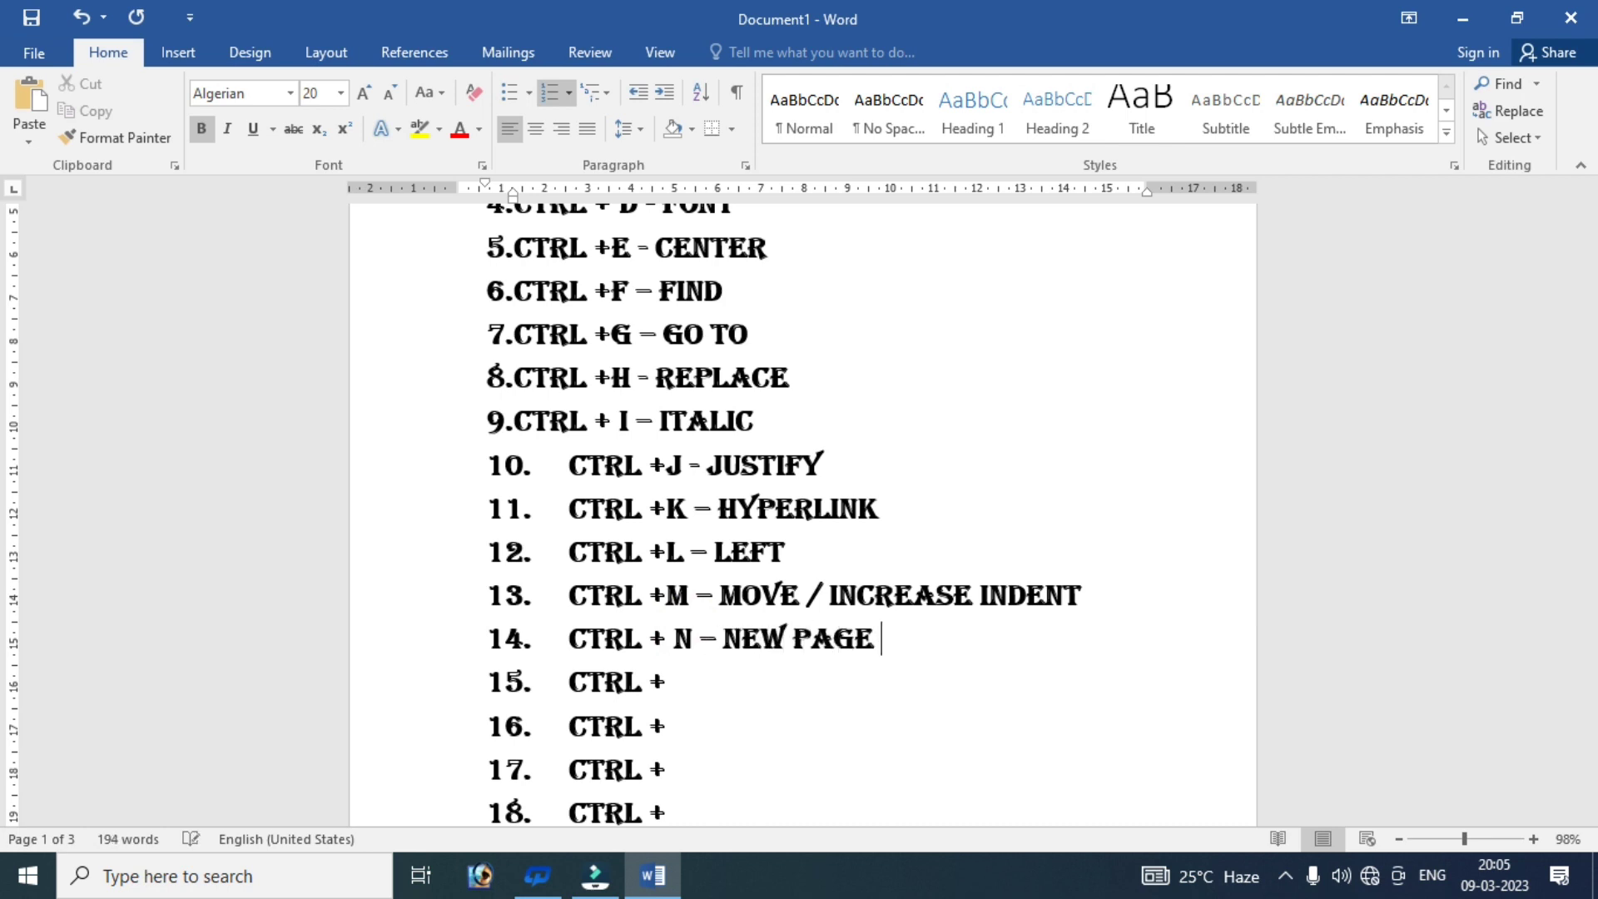
- Fill in item 15 with 'O- OPEN' and item 16 with 'P- - PRINT'
left_click(765, 91)
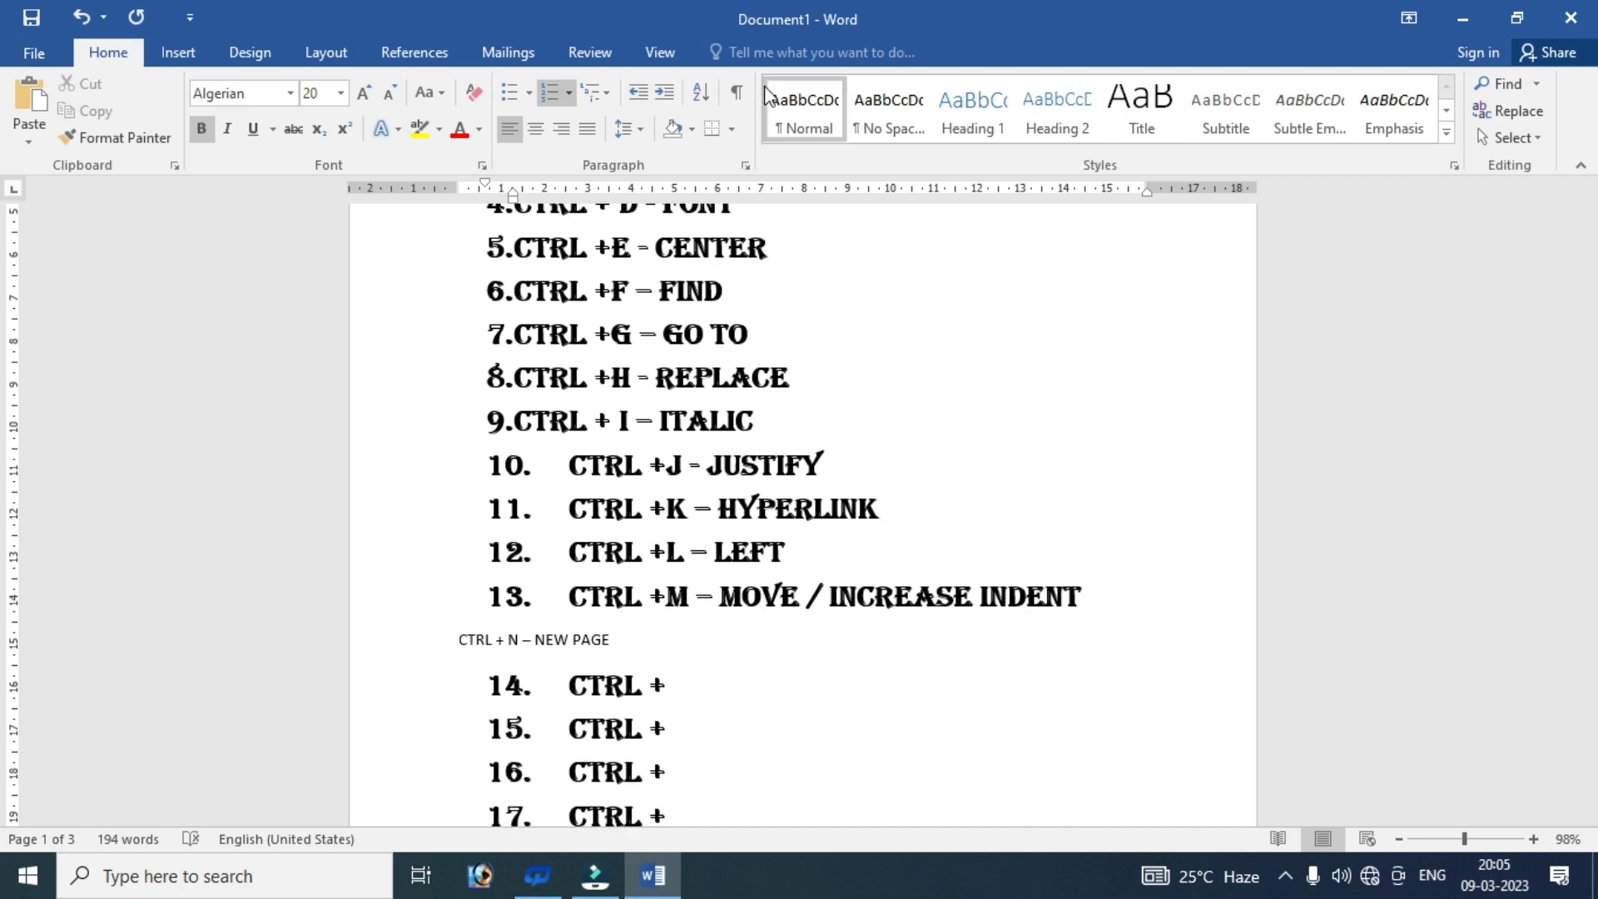
key("ctrl+z")
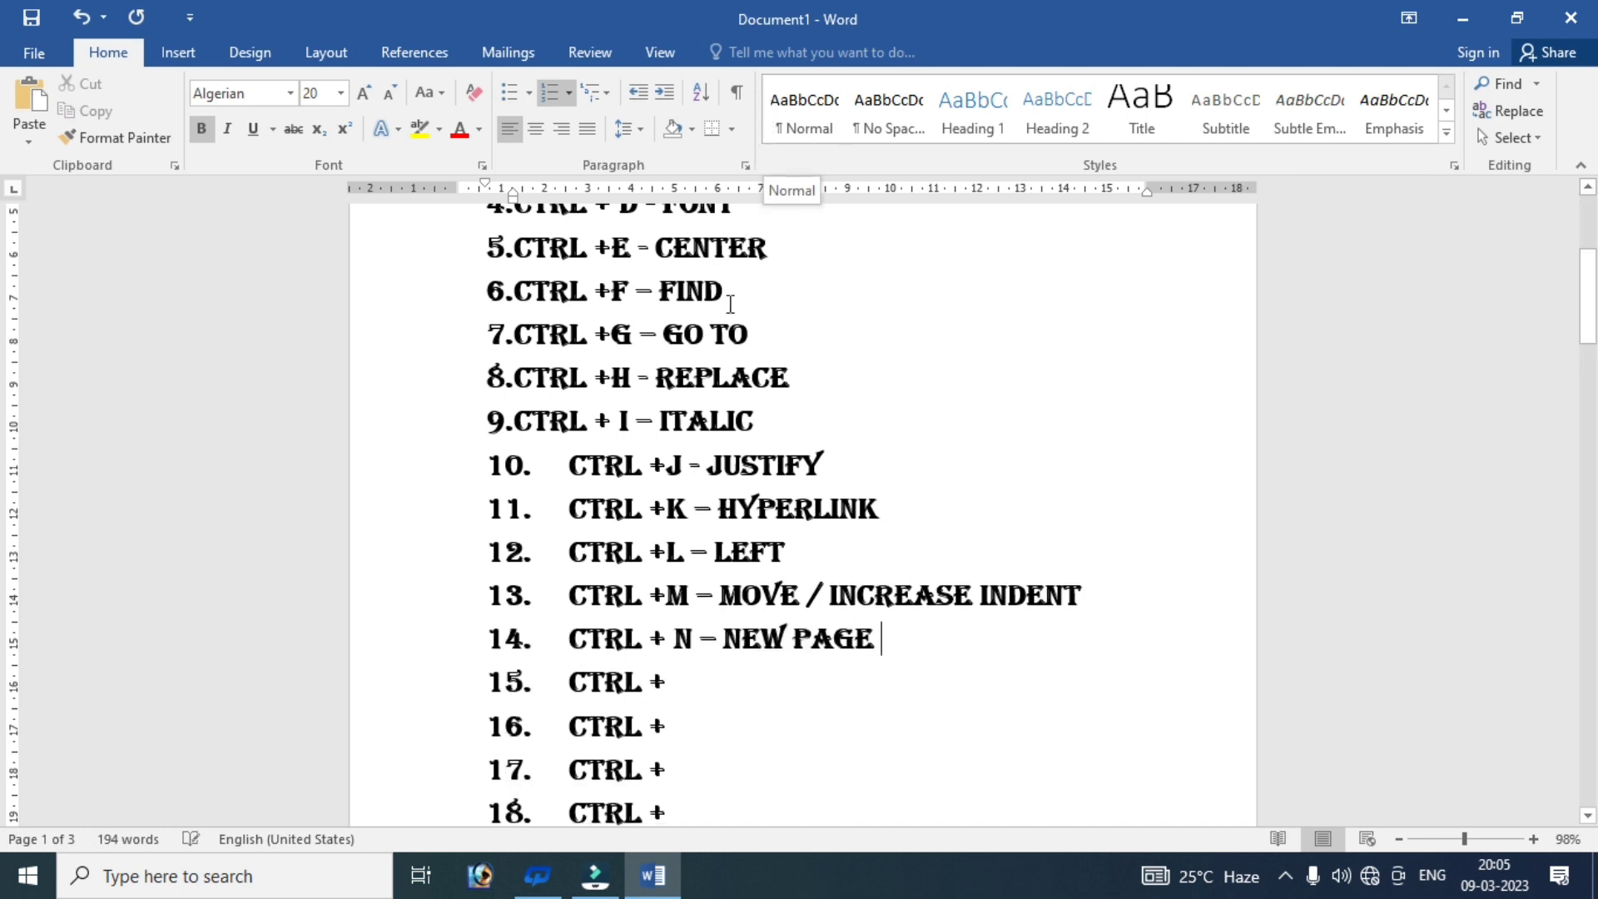
double_click(689, 641)
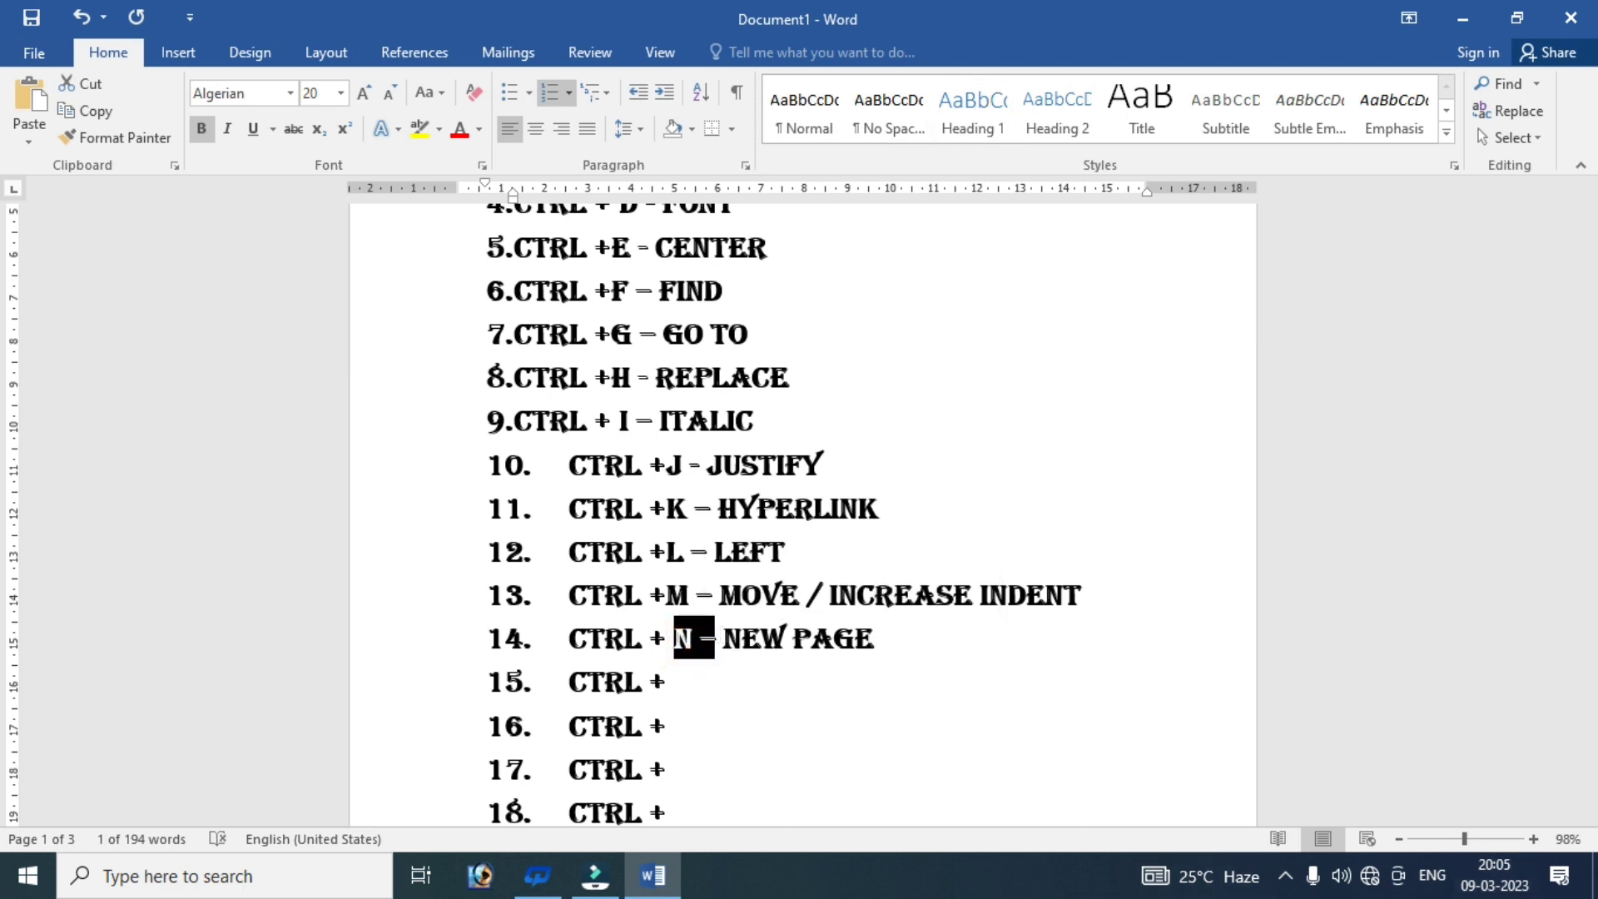
left_click(680, 684)
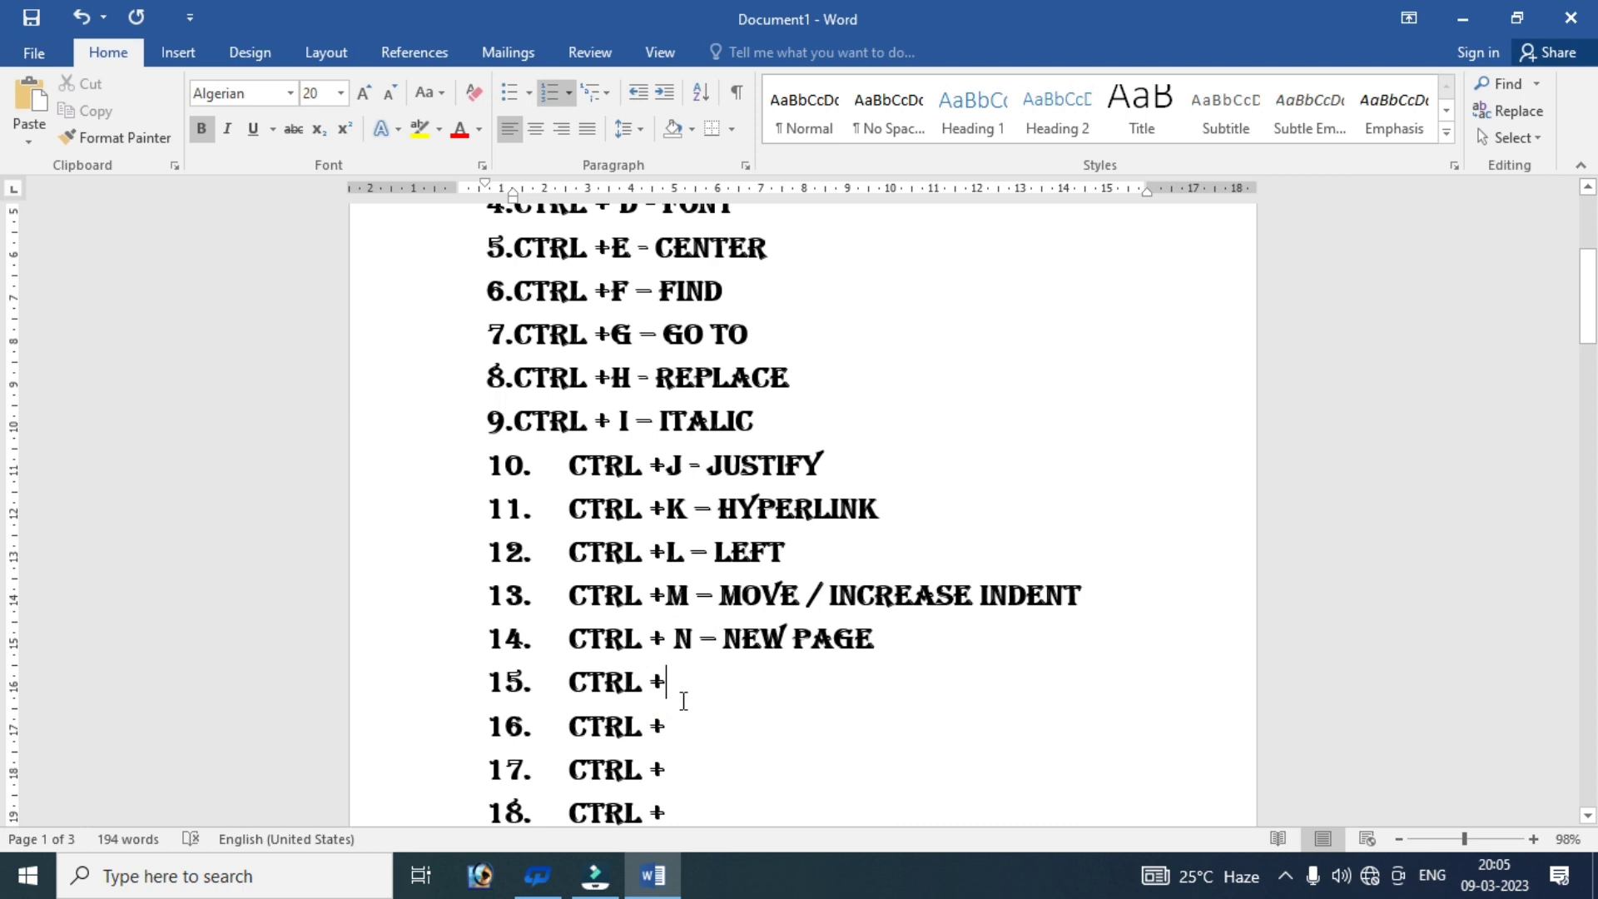
type(" O")
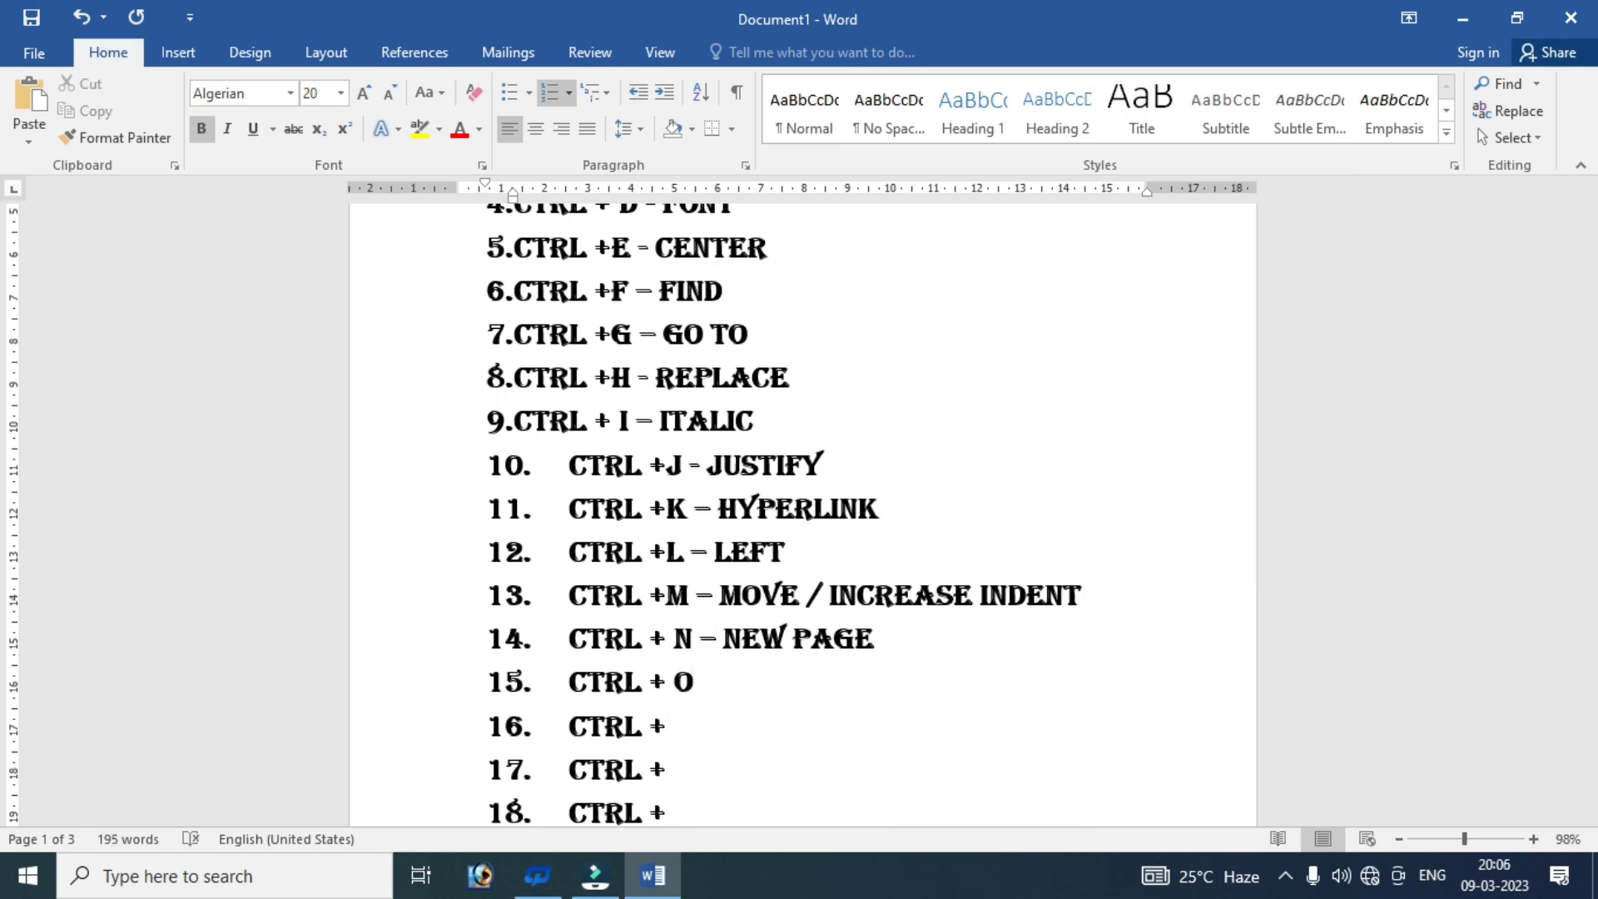
type("-")
type(" OP")
type("EN")
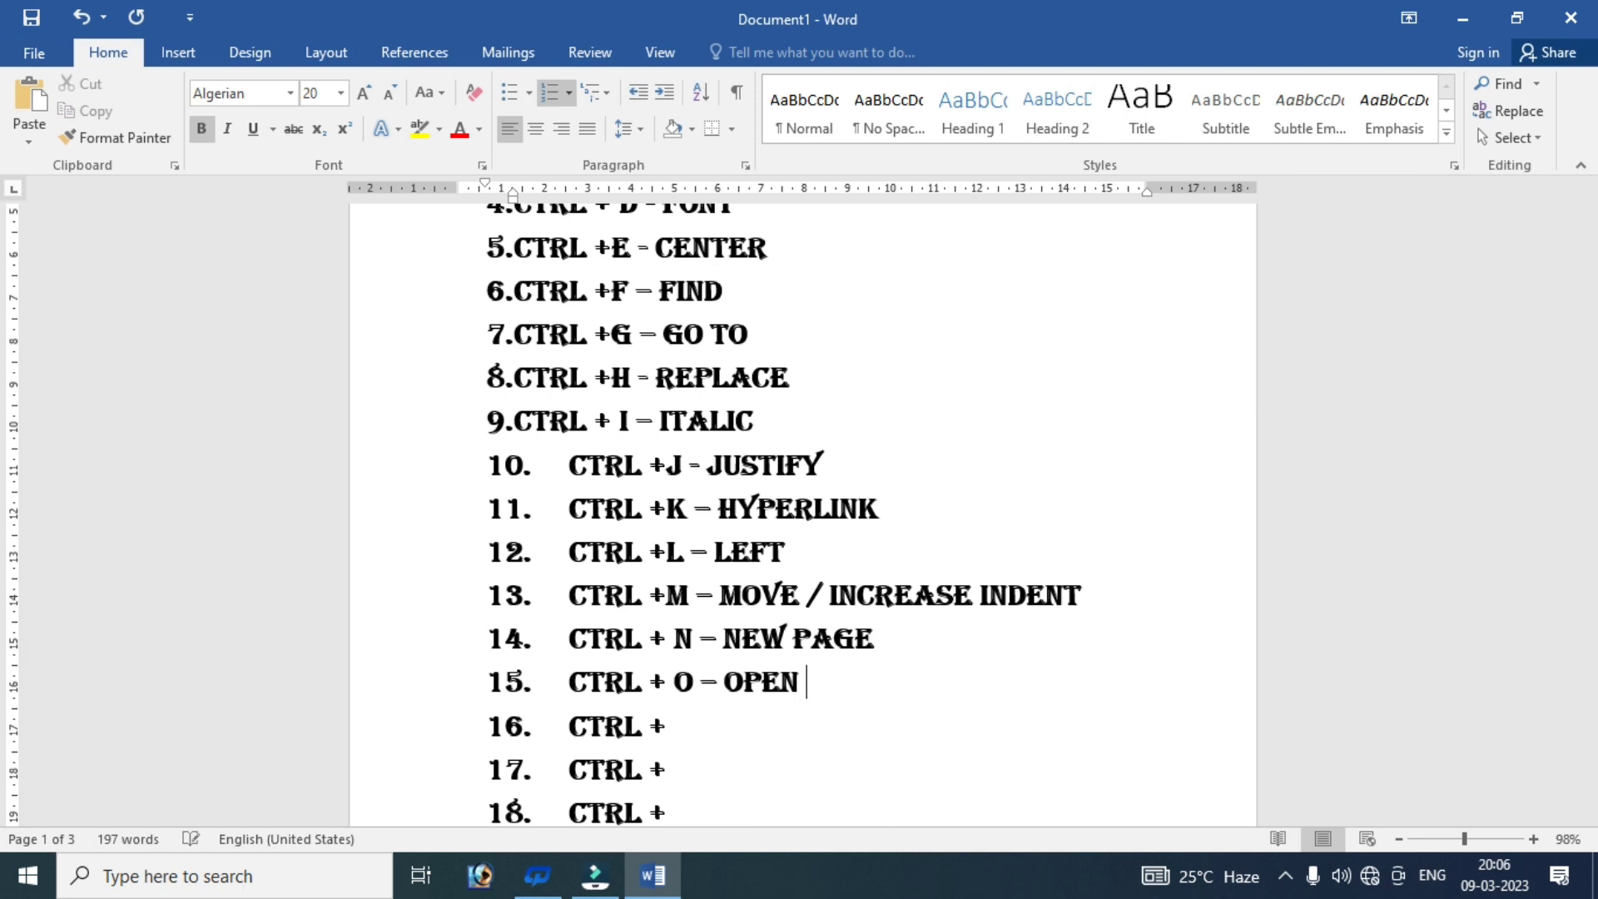
left_click(697, 716)
type("P")
type("-")
type(" - ")
type("PR")
type("IN")
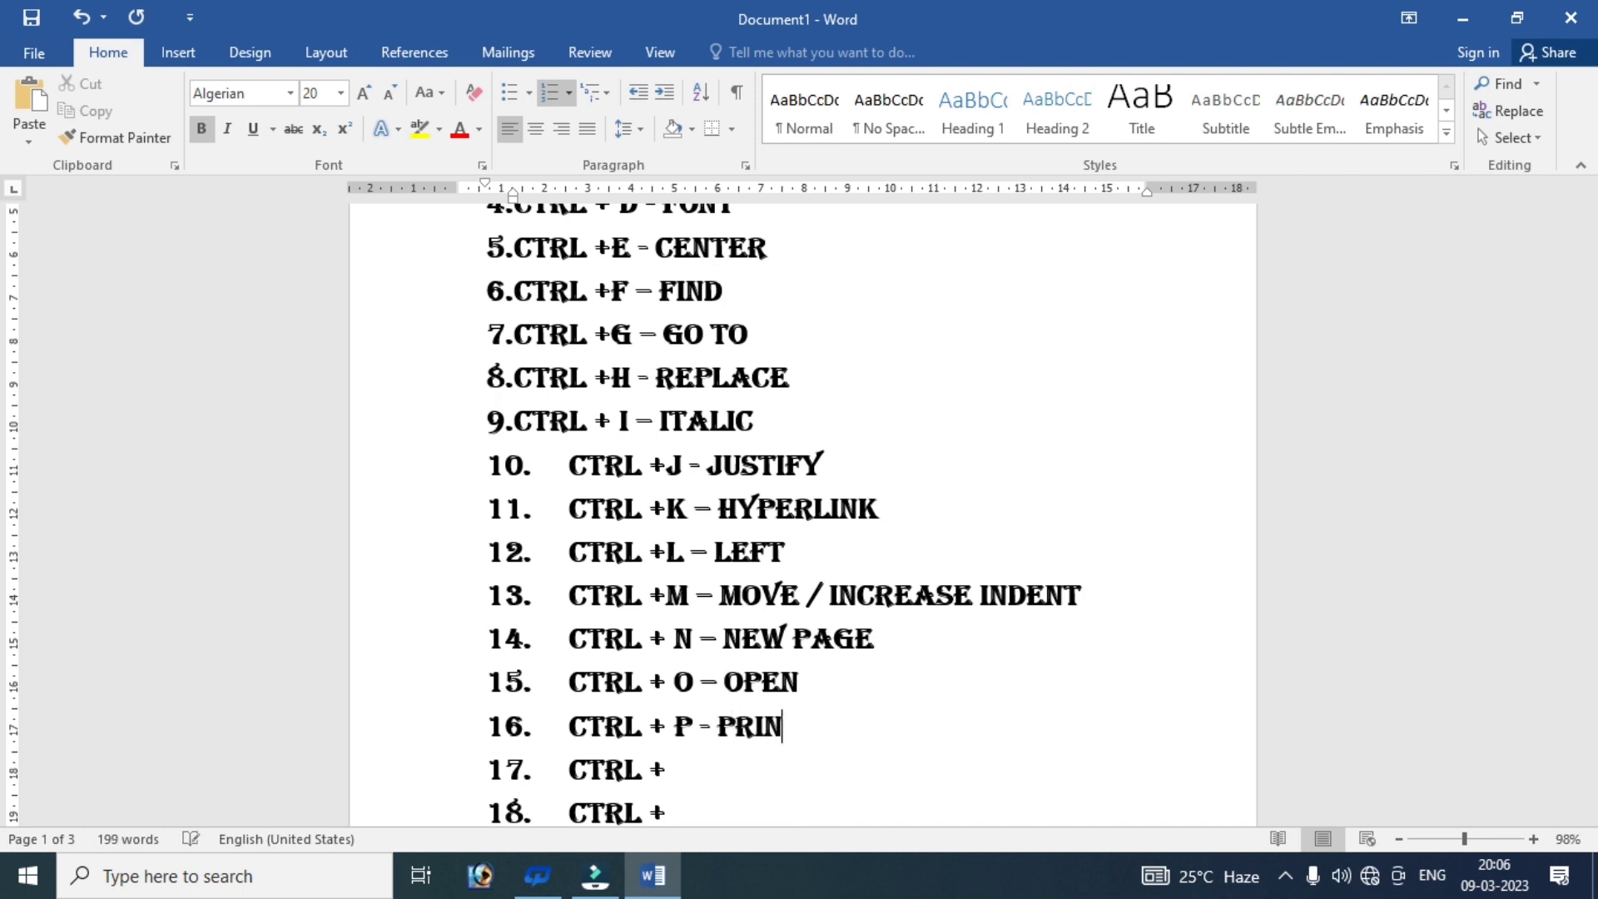
type("T")
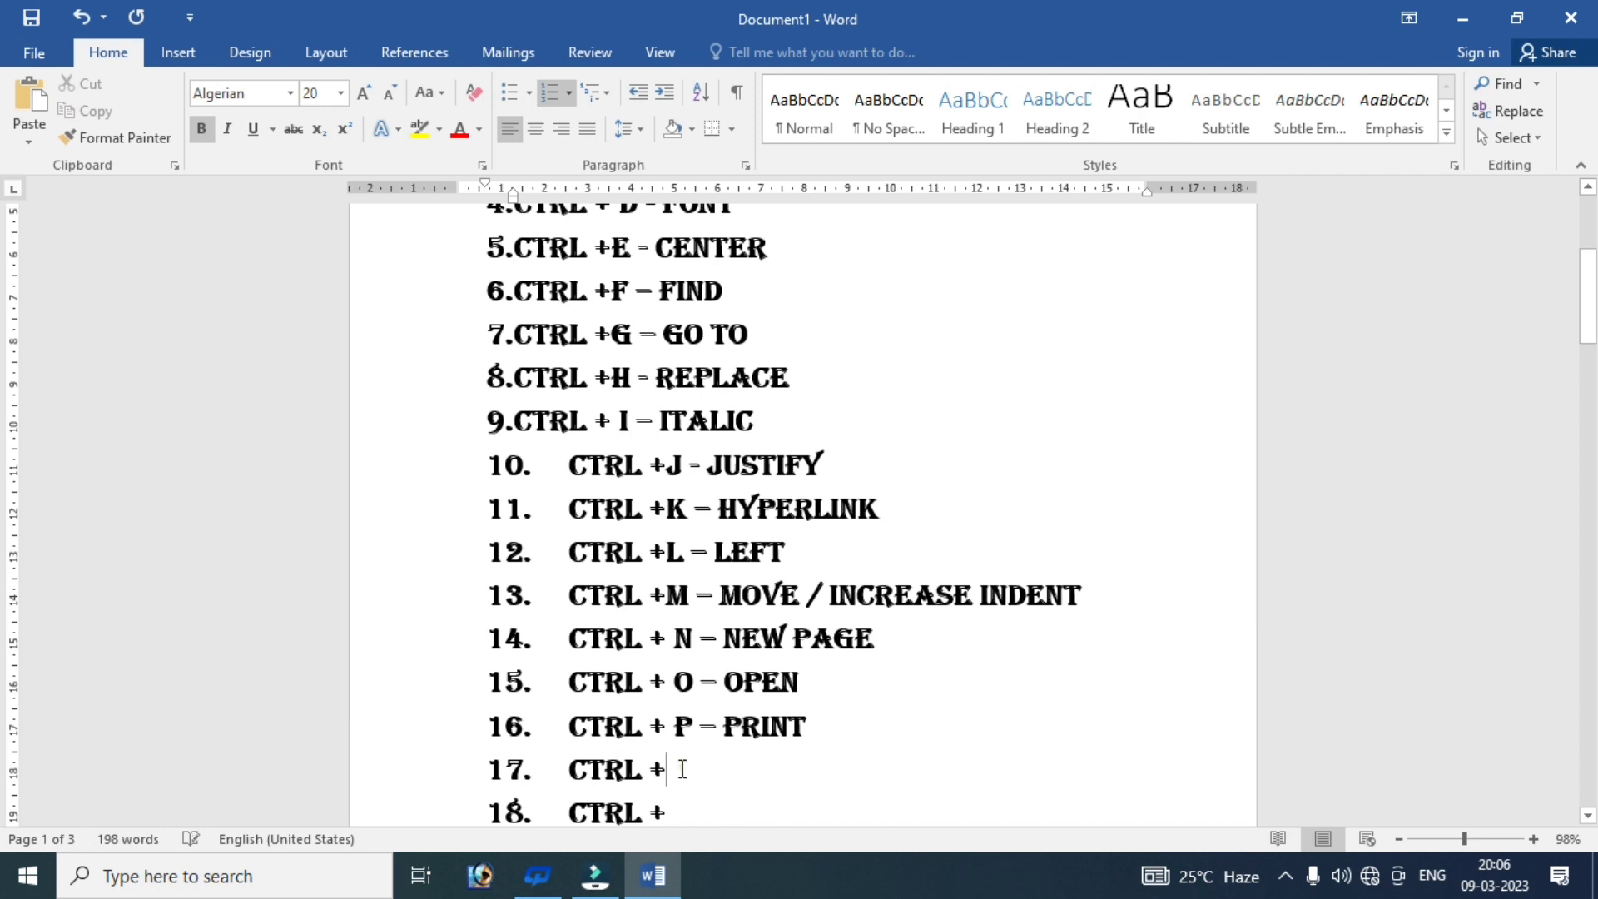
- Fill items 17 and 18 with 'Q - CLEAR INDENT/ INVERSE' and 'R - RIGHT', then add item 19 'CTRL + S – SAVE'
left_click(684, 770)
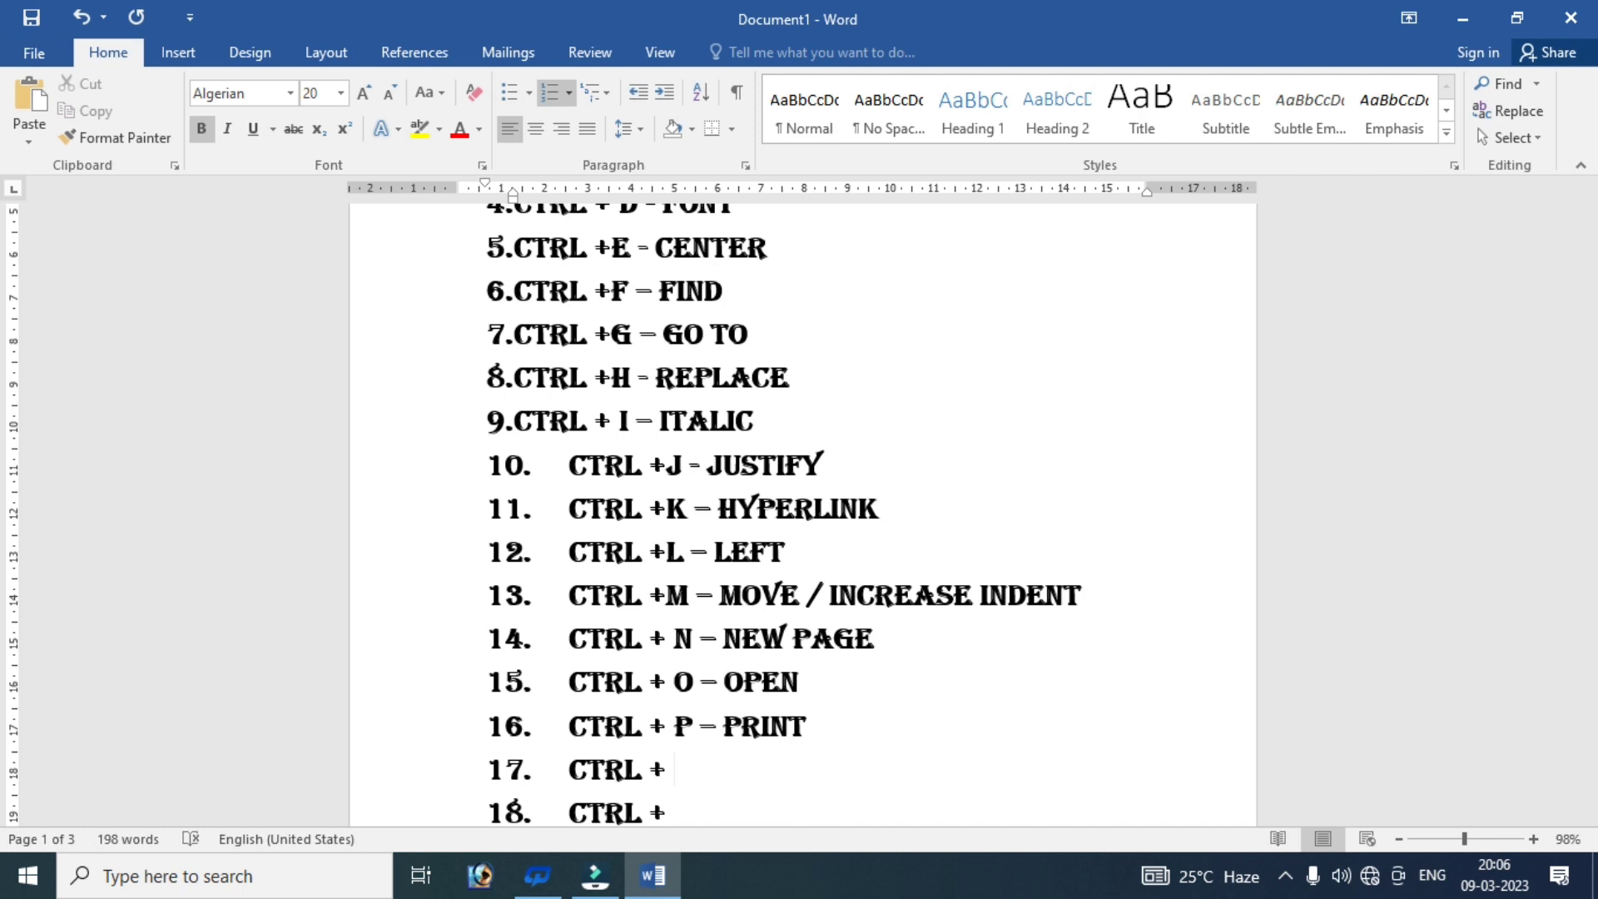
type("Q")
type(" - ")
type("CLEA")
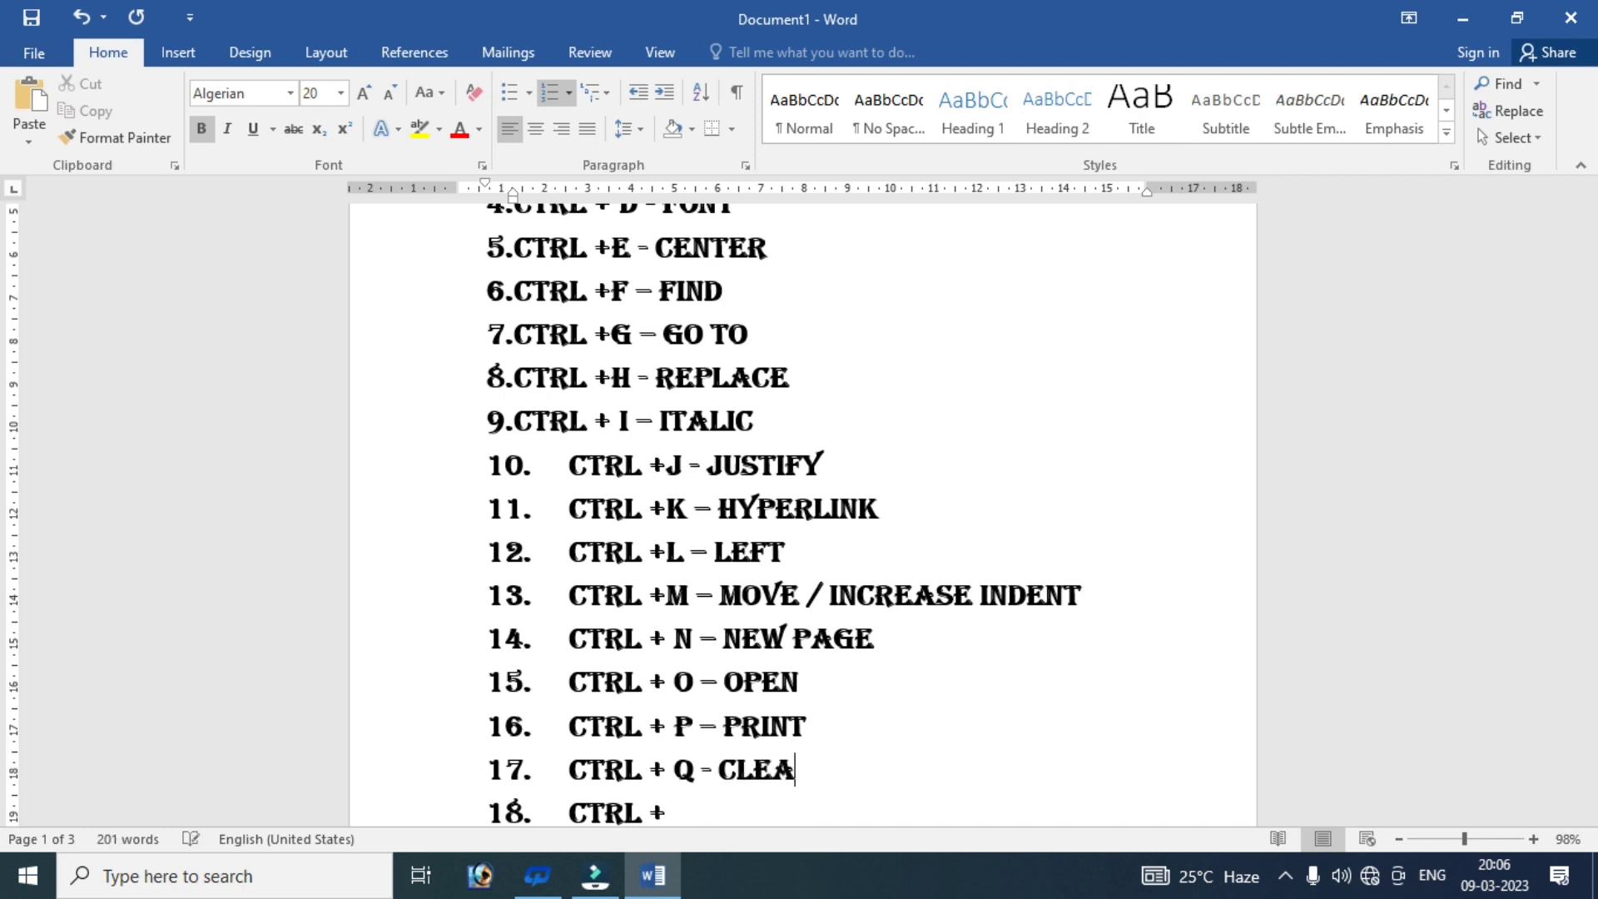
type("R I")
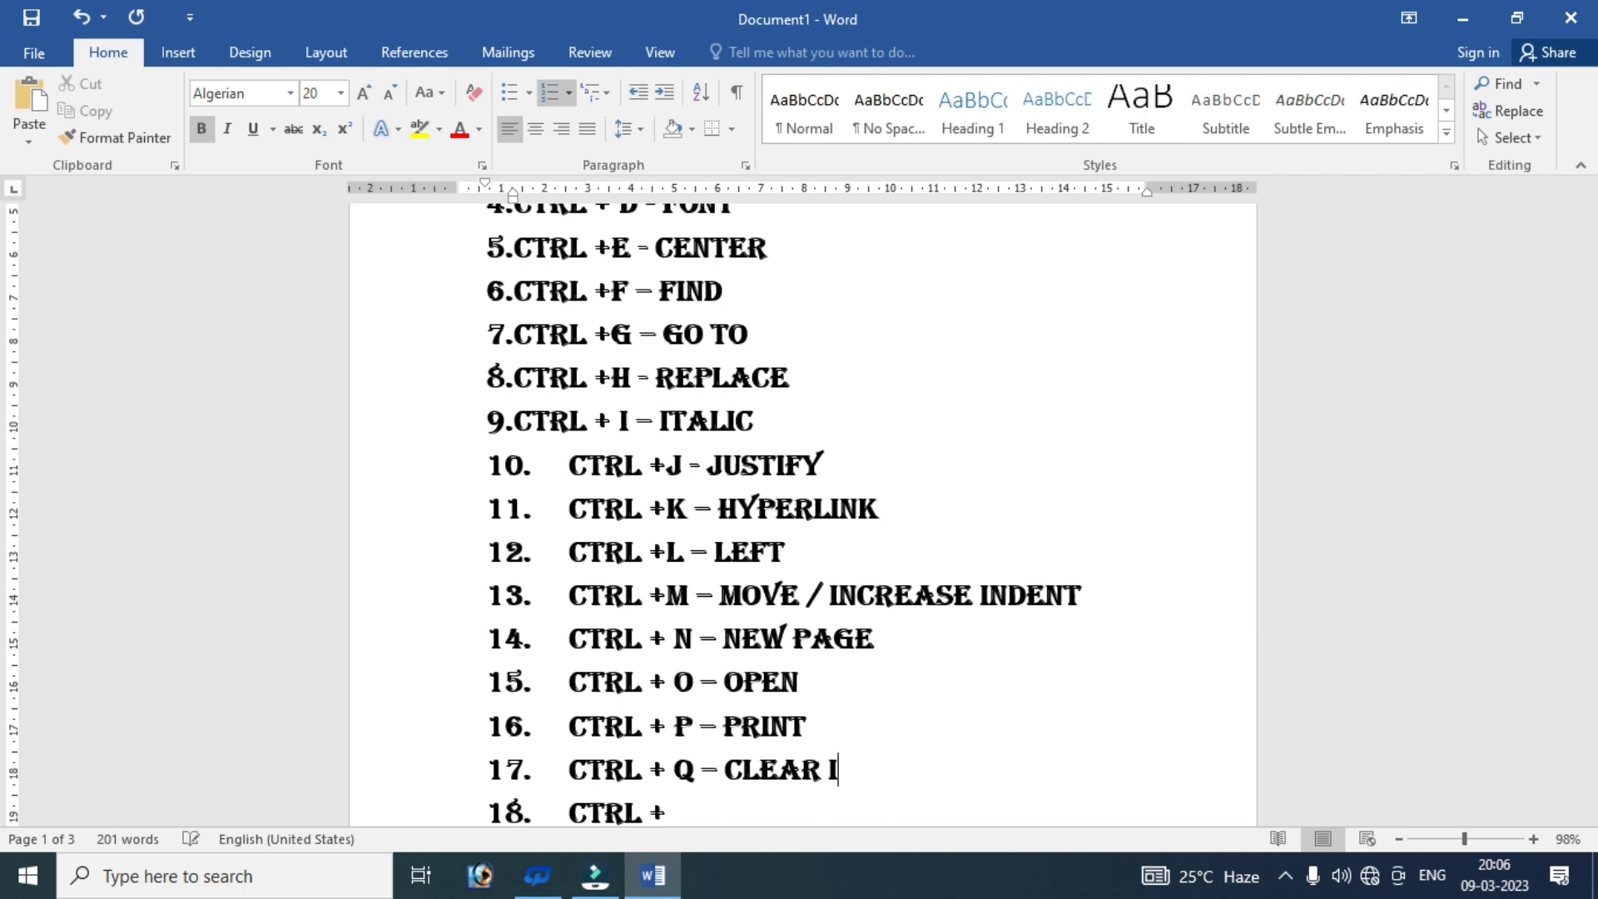
type("NDEN")
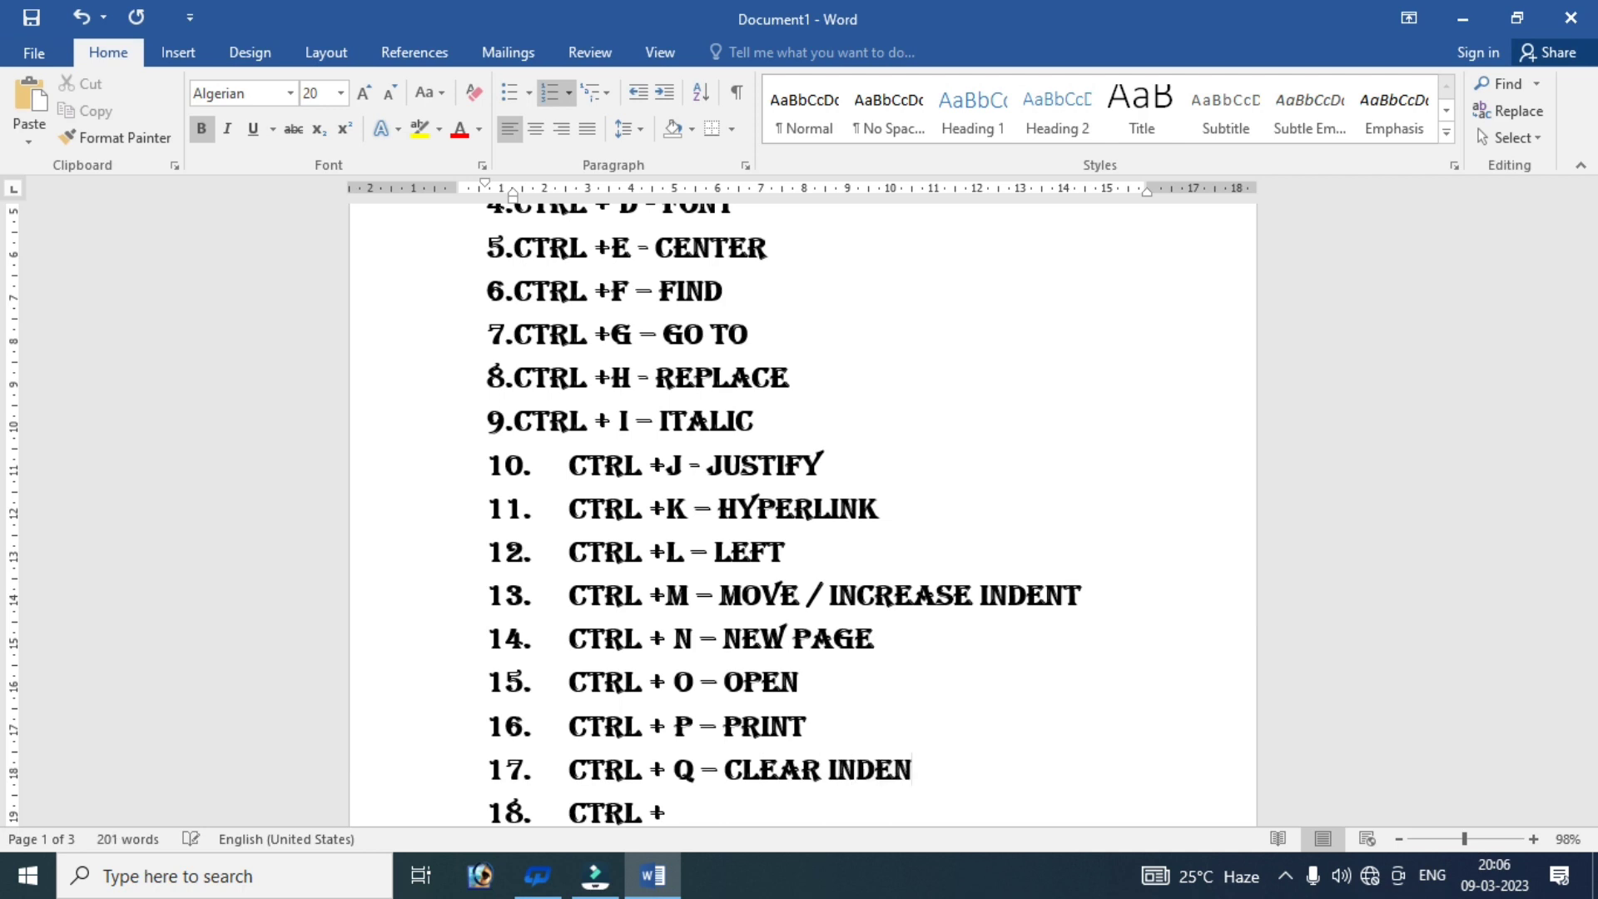
type("T")
type(" /")
type(" I")
type("N")
type("VER")
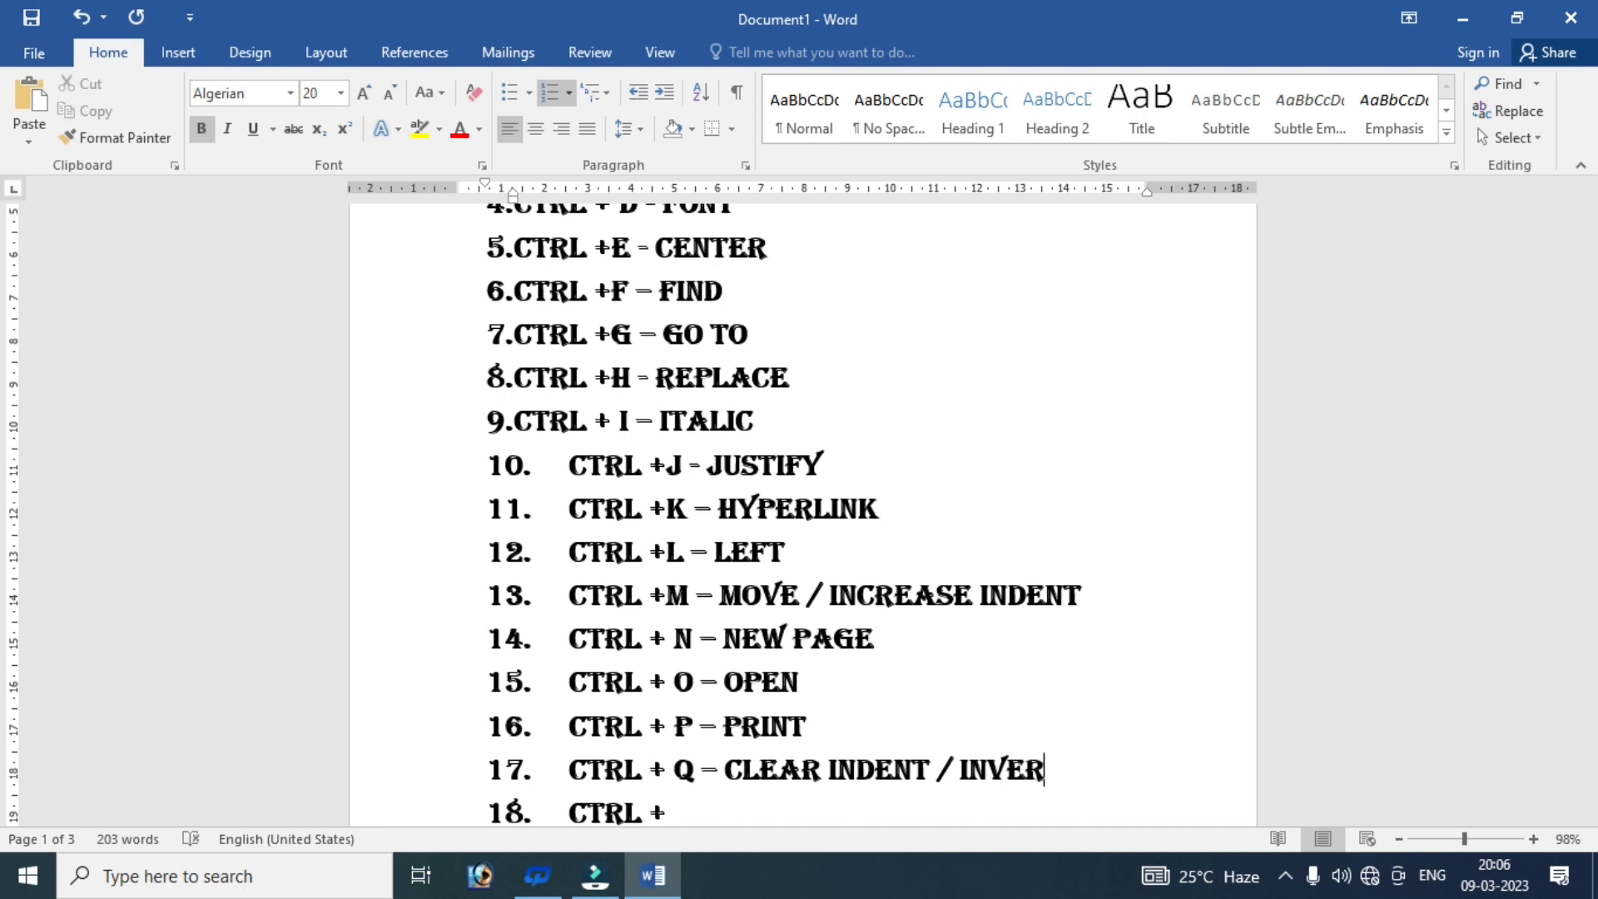
type("SE")
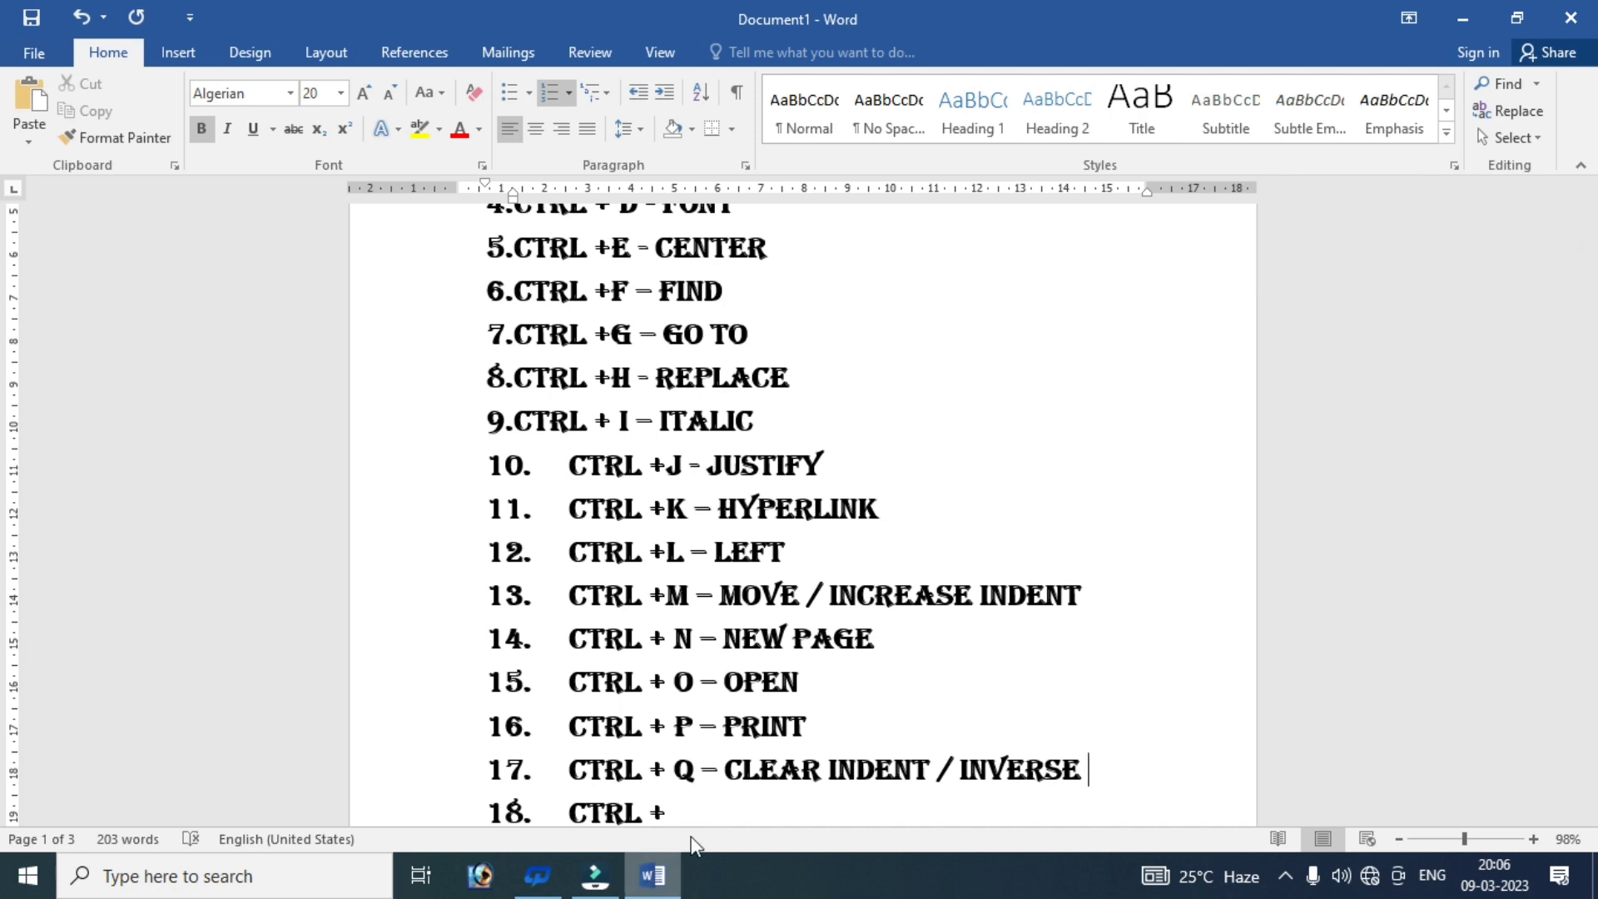
left_click(684, 812)
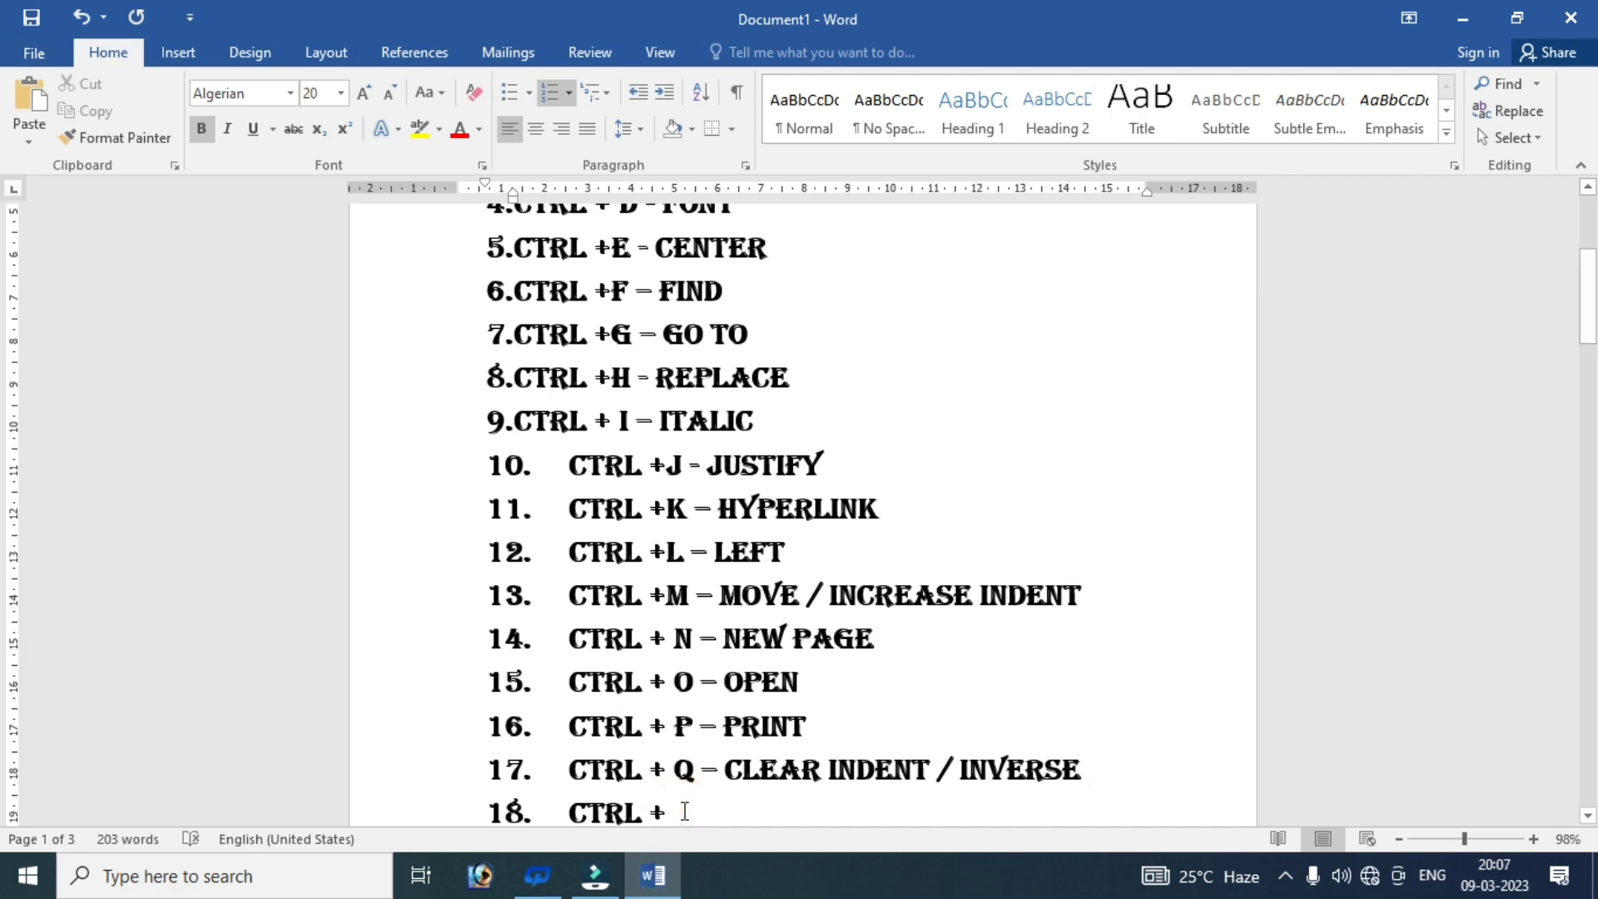
type("R ")
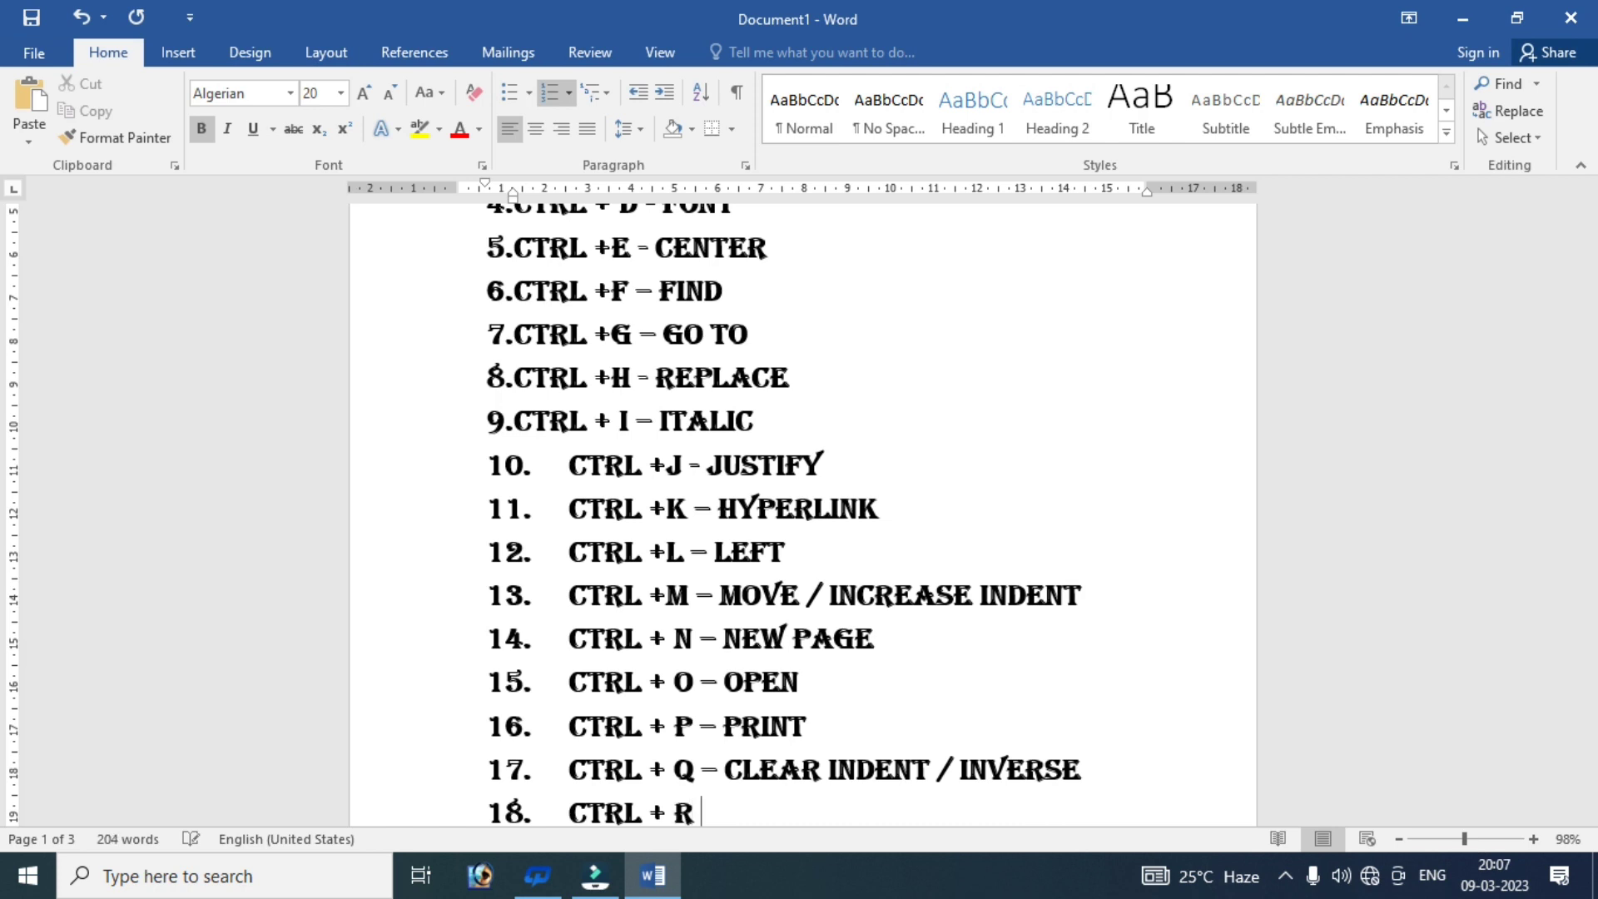
type("- ")
type("RIGHT")
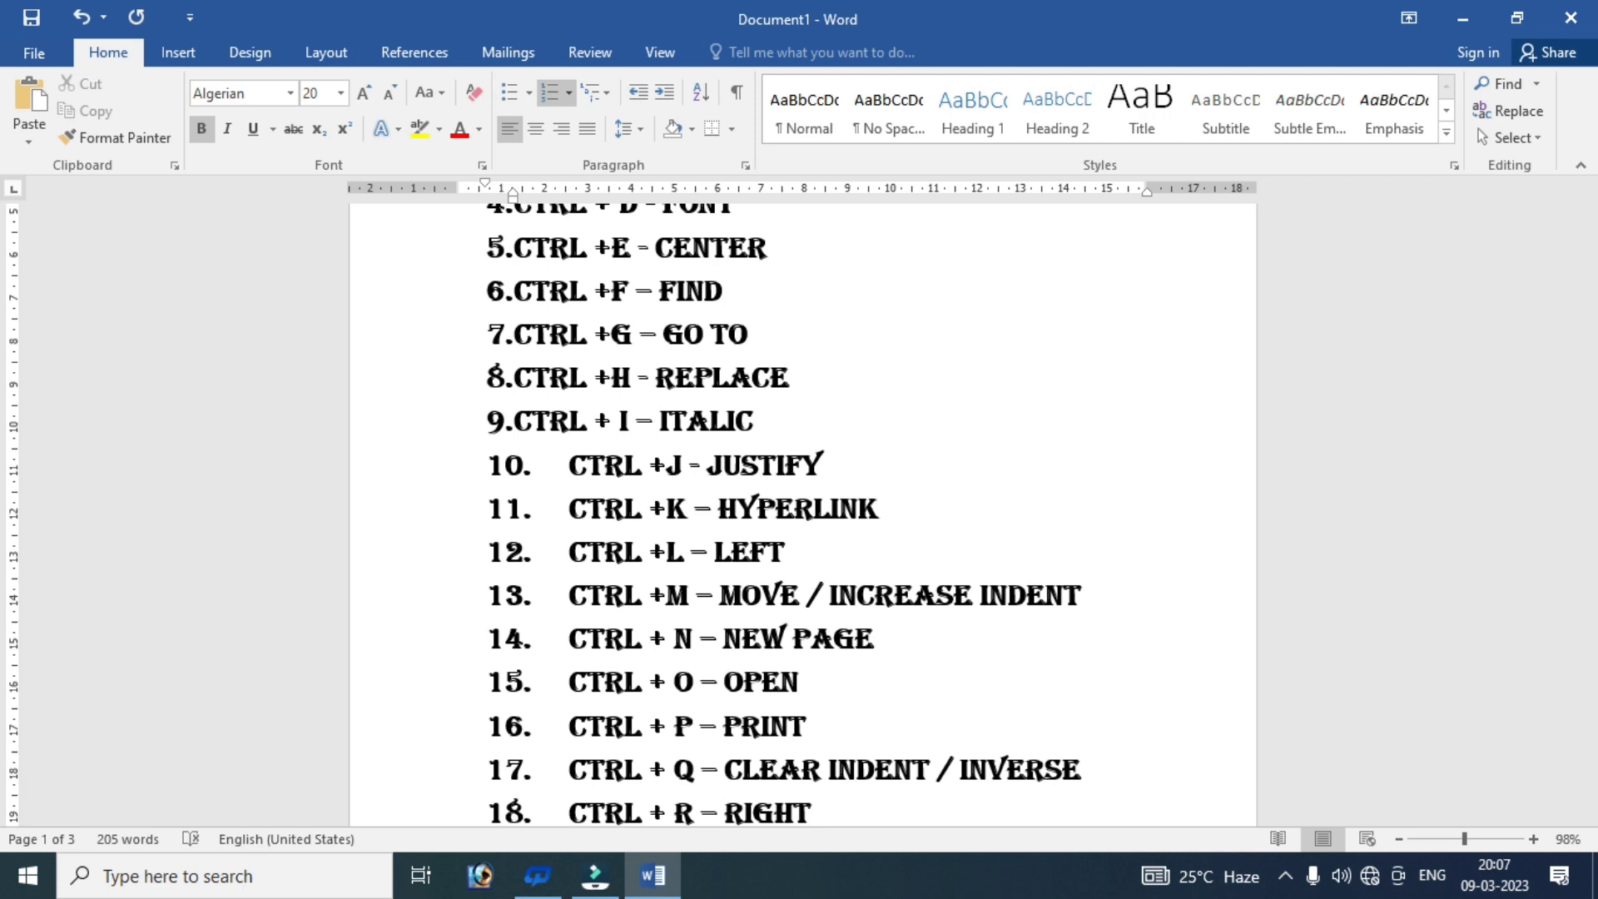
key("Return")
type("CTRL +")
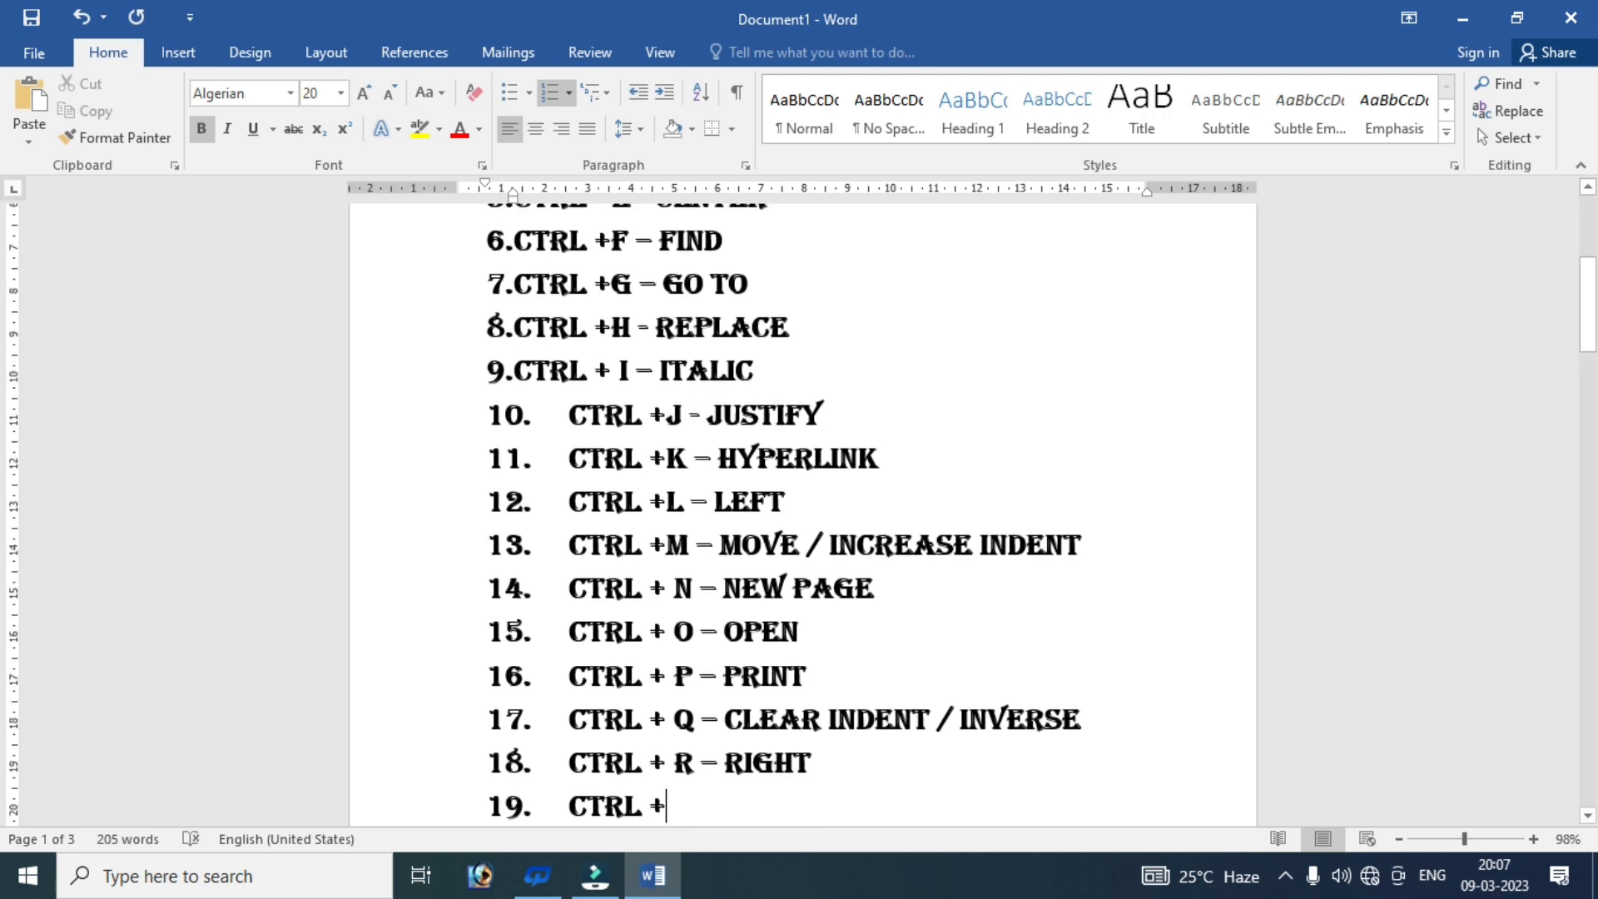
type(" S")
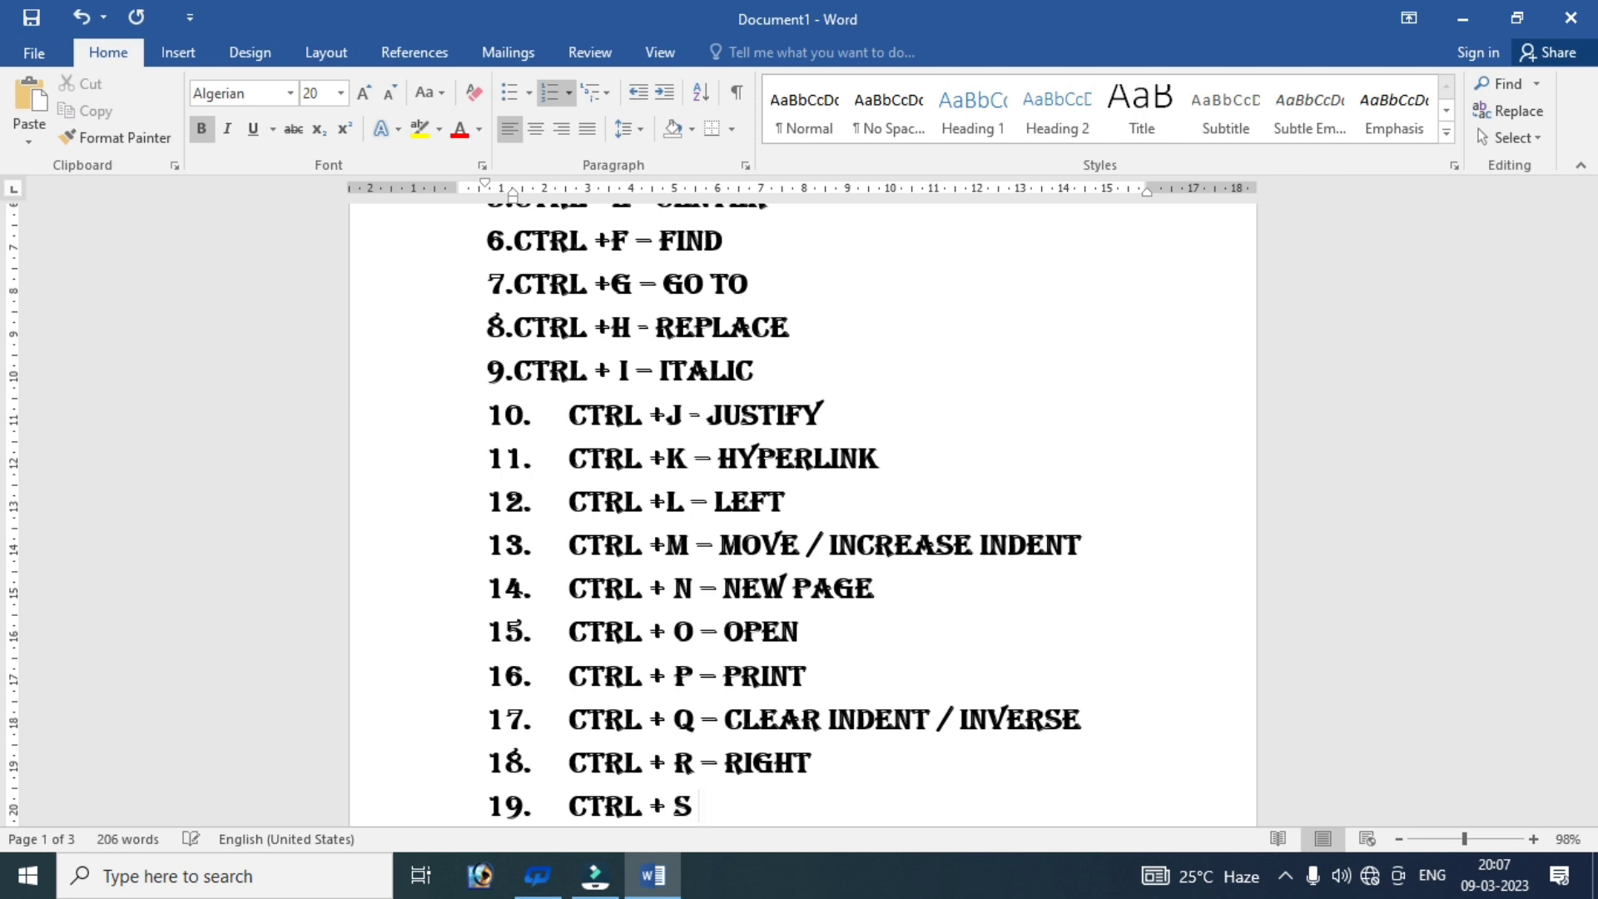
type(" – SAV")
type("E")
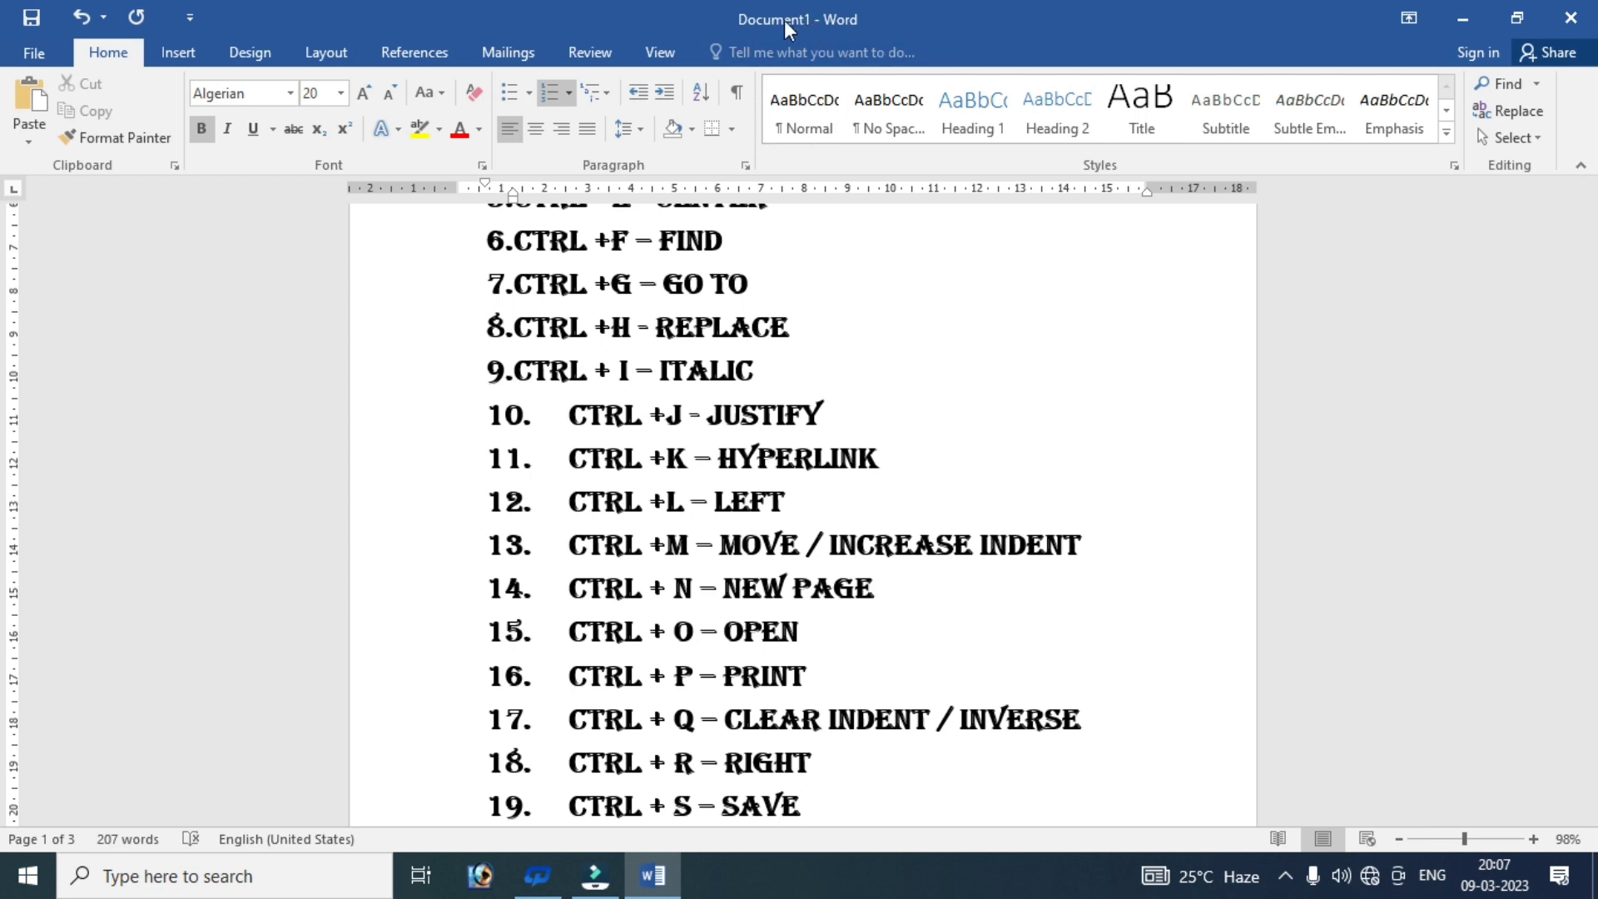
- Save the document with Ctrl+S to the Desktop under the file name 'VISHAL SIR A TO Z'
key("ctrl+s")
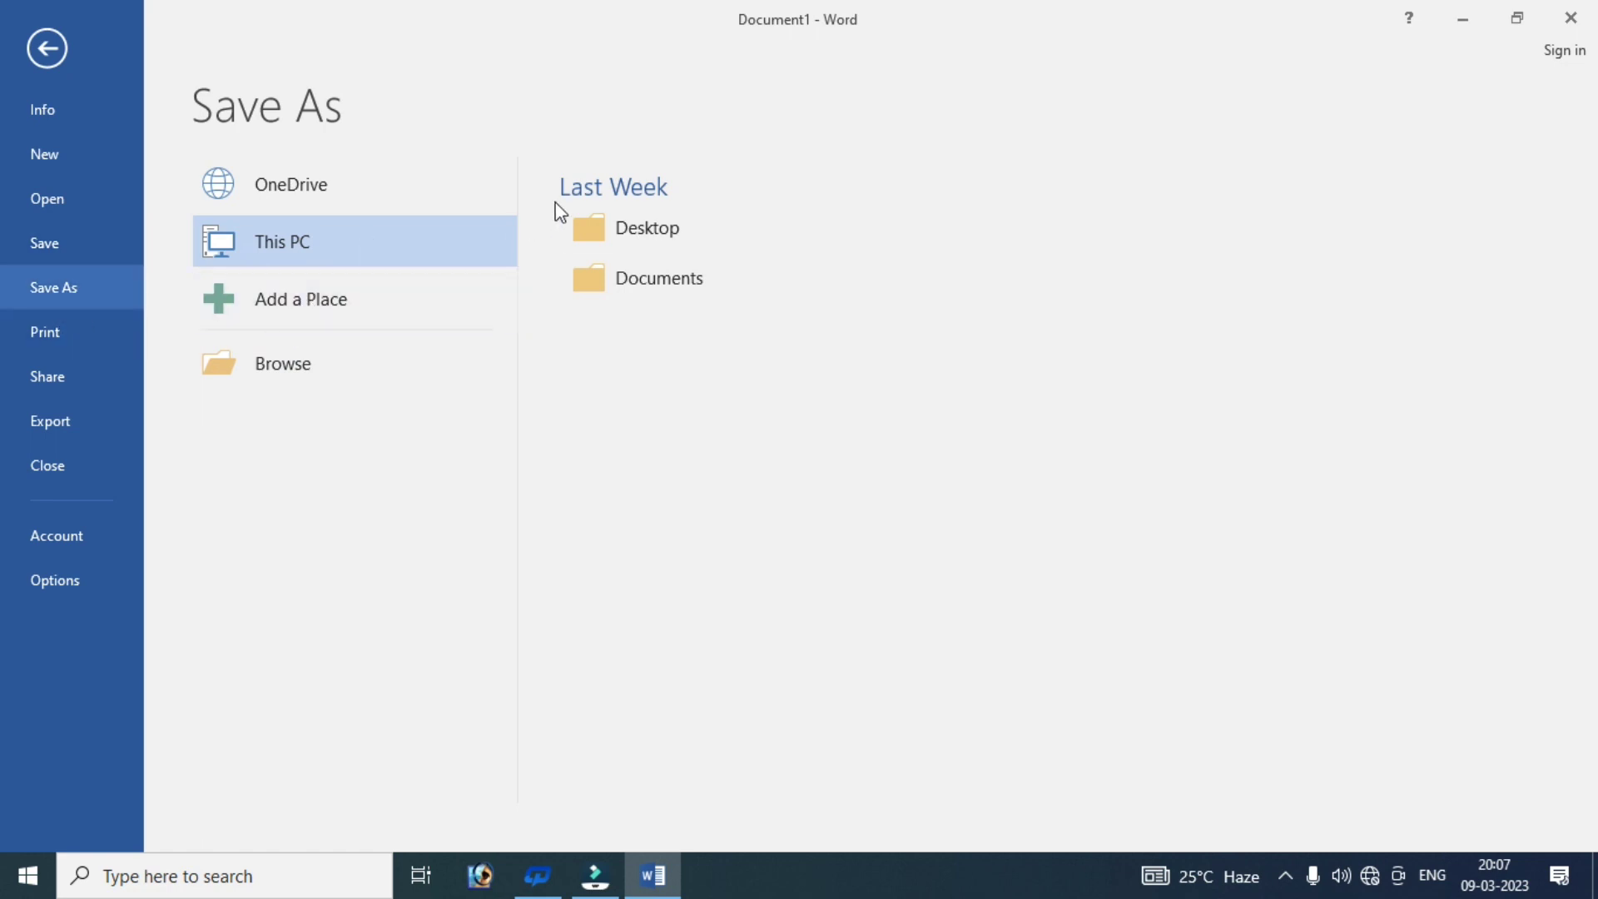
left_click(652, 236)
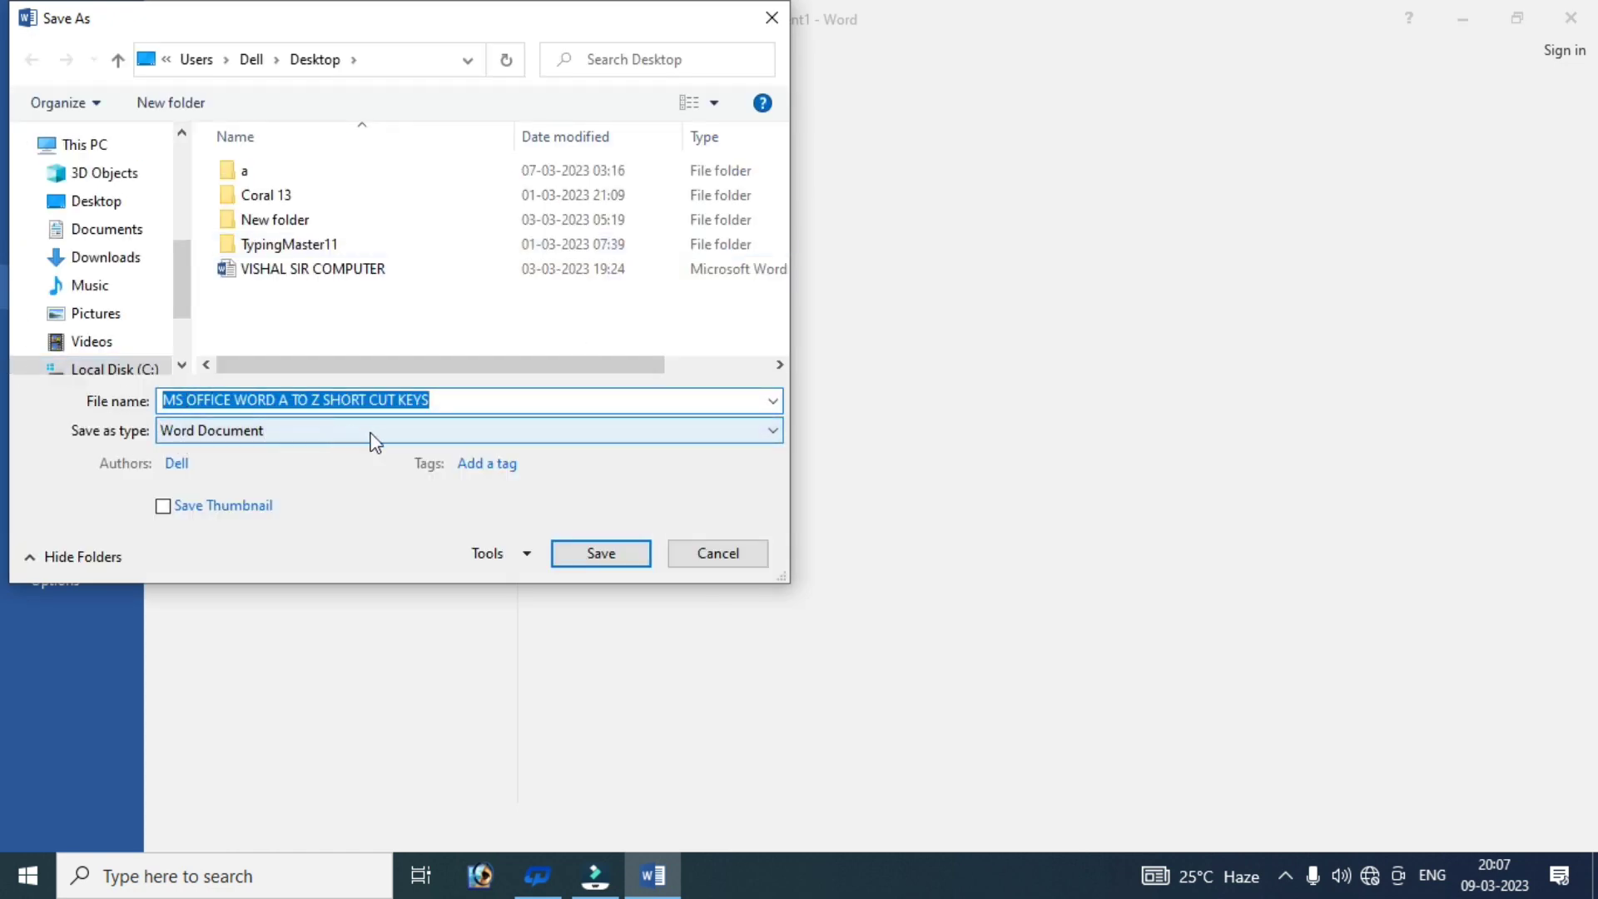
type("VI")
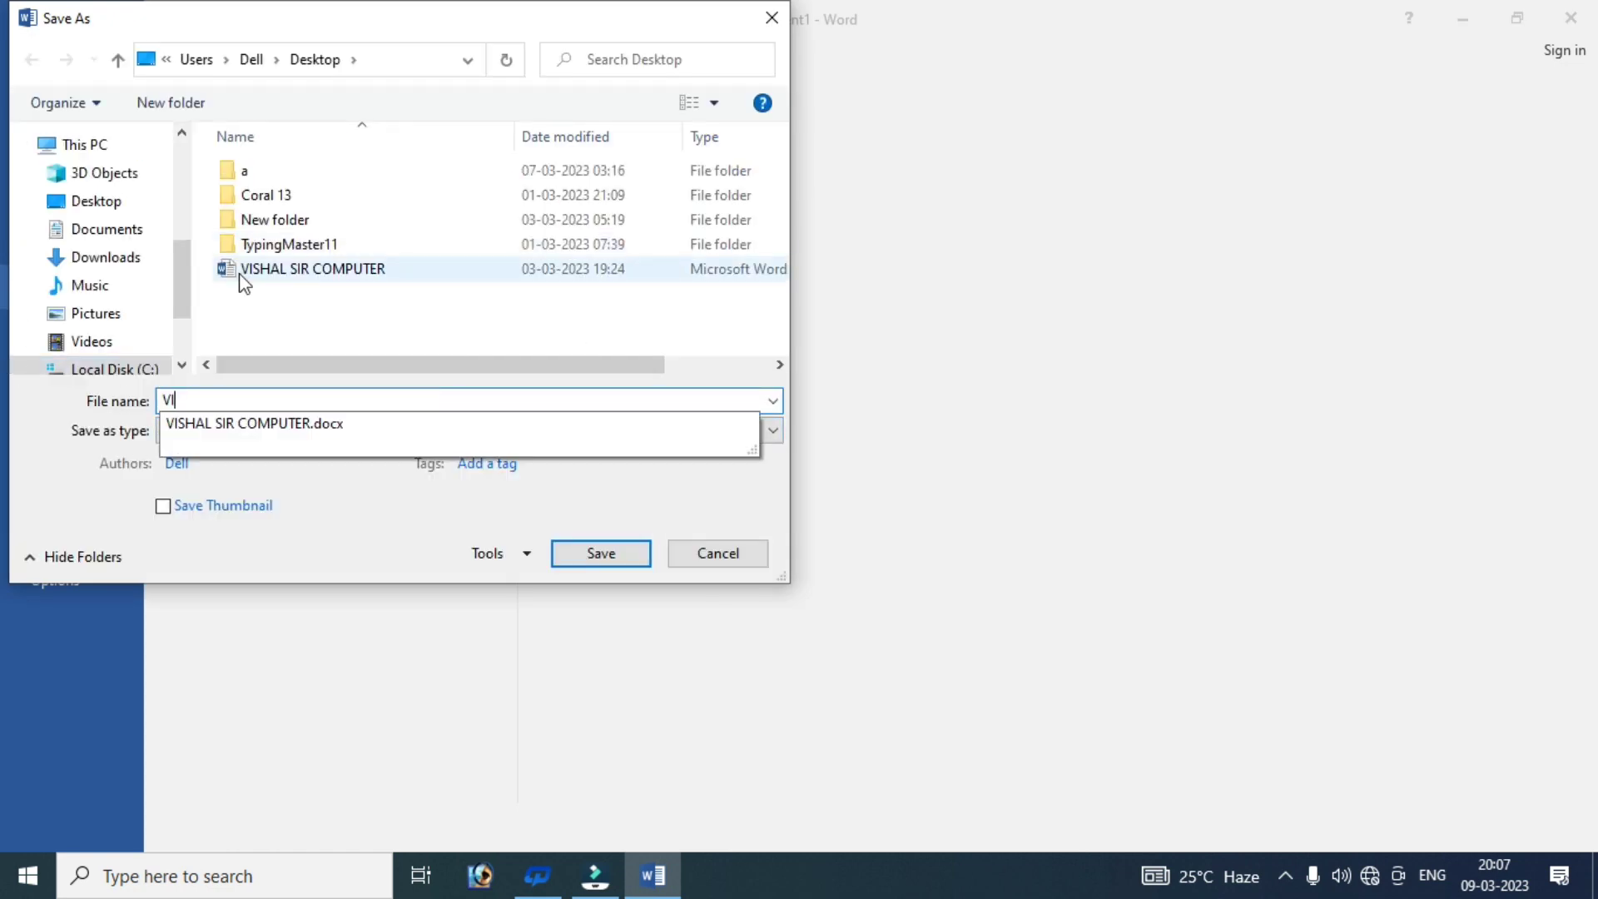
type("SHAK")
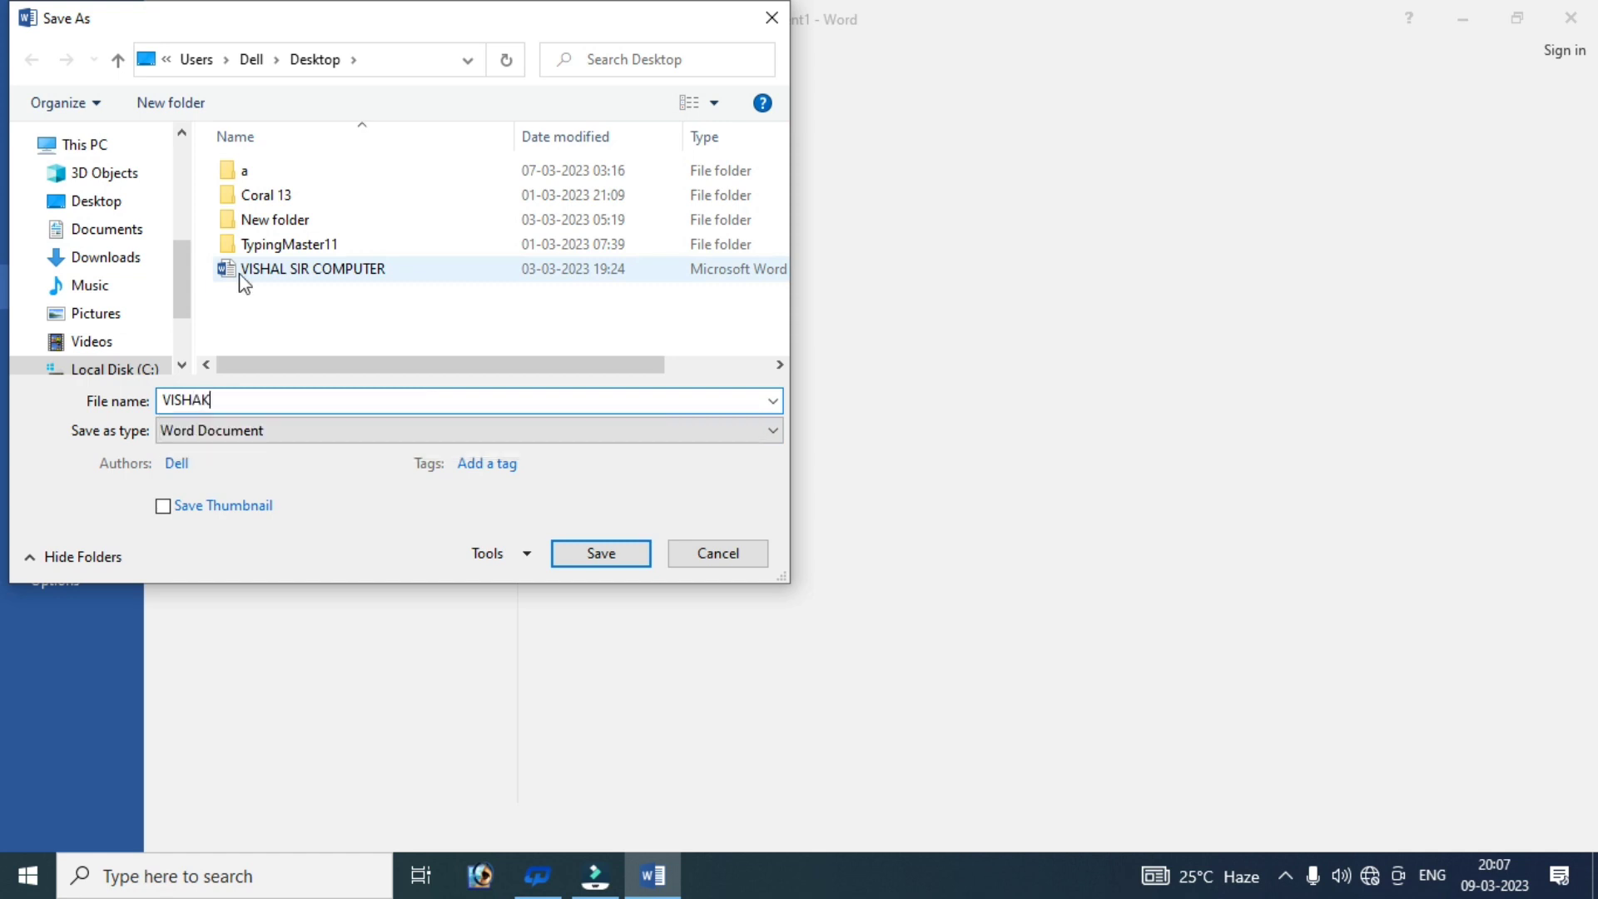
key("BackSpace")
type("L ")
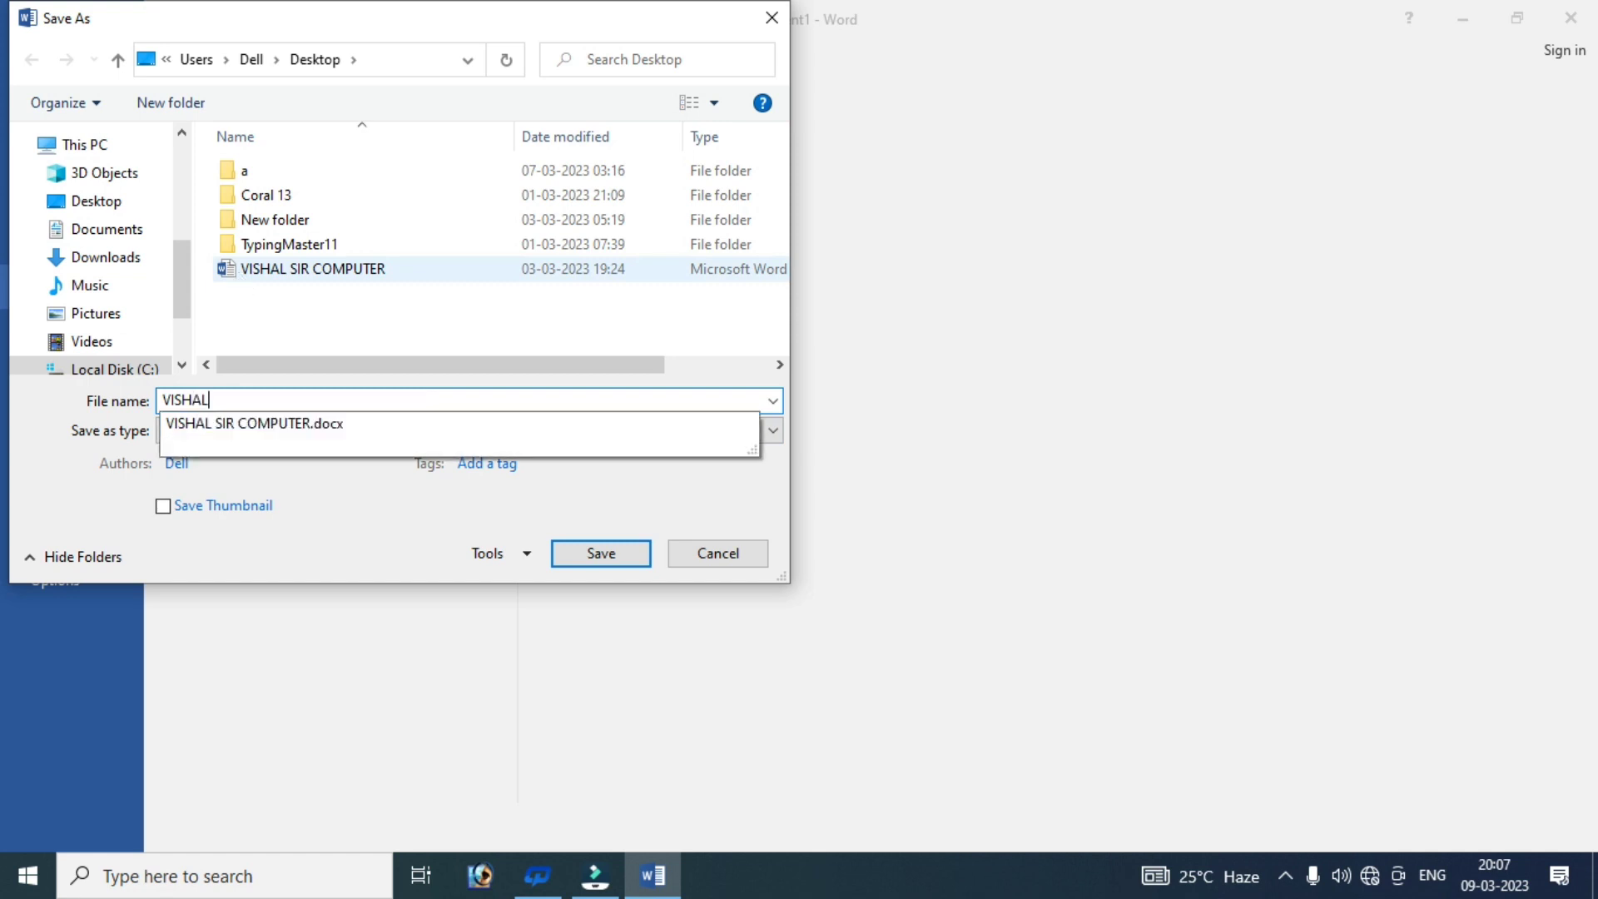
type("SIR")
type(" A TO Z")
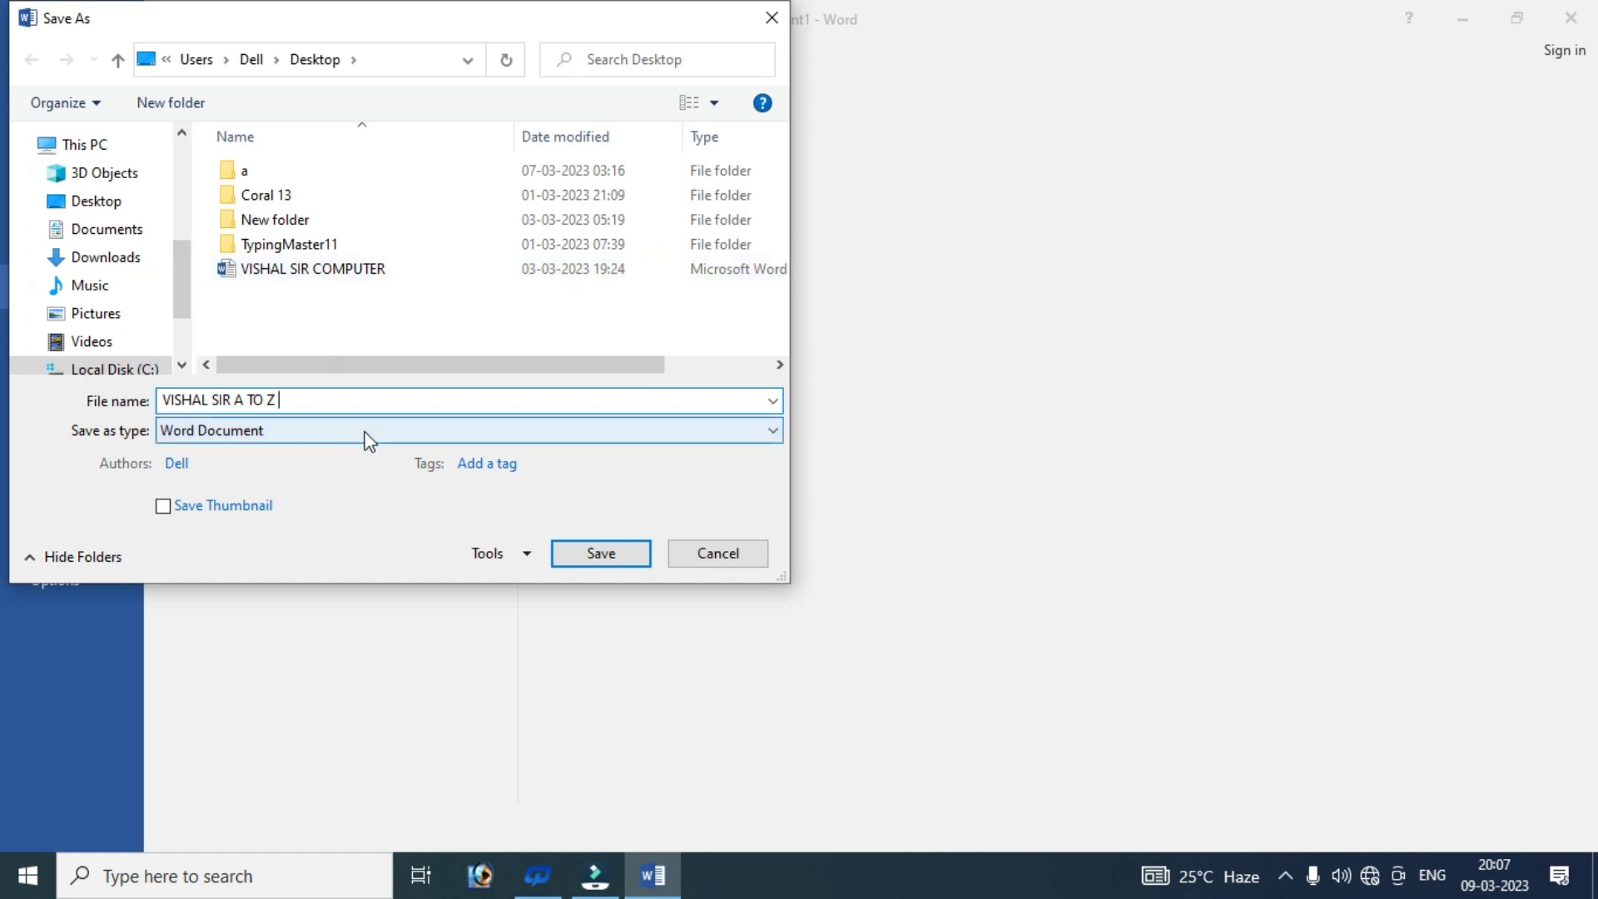
left_click(599, 553)
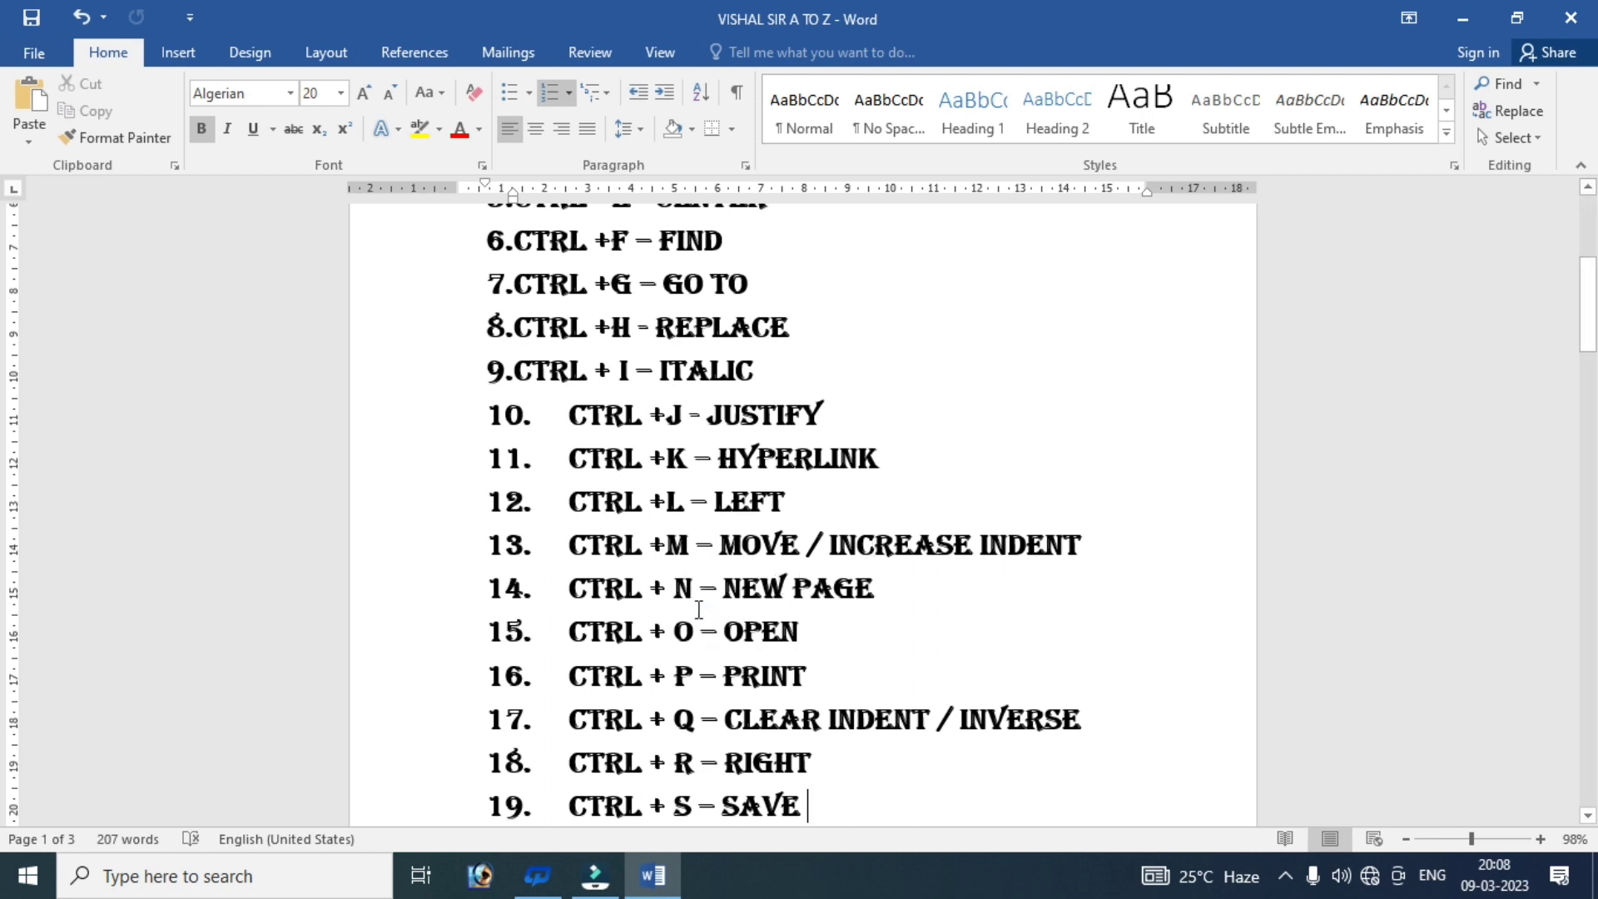
- Create a blank document with Ctrl+N, then reopen 'VISHAL SIR A TO Z' from the Recent list
key("ctrl+n")
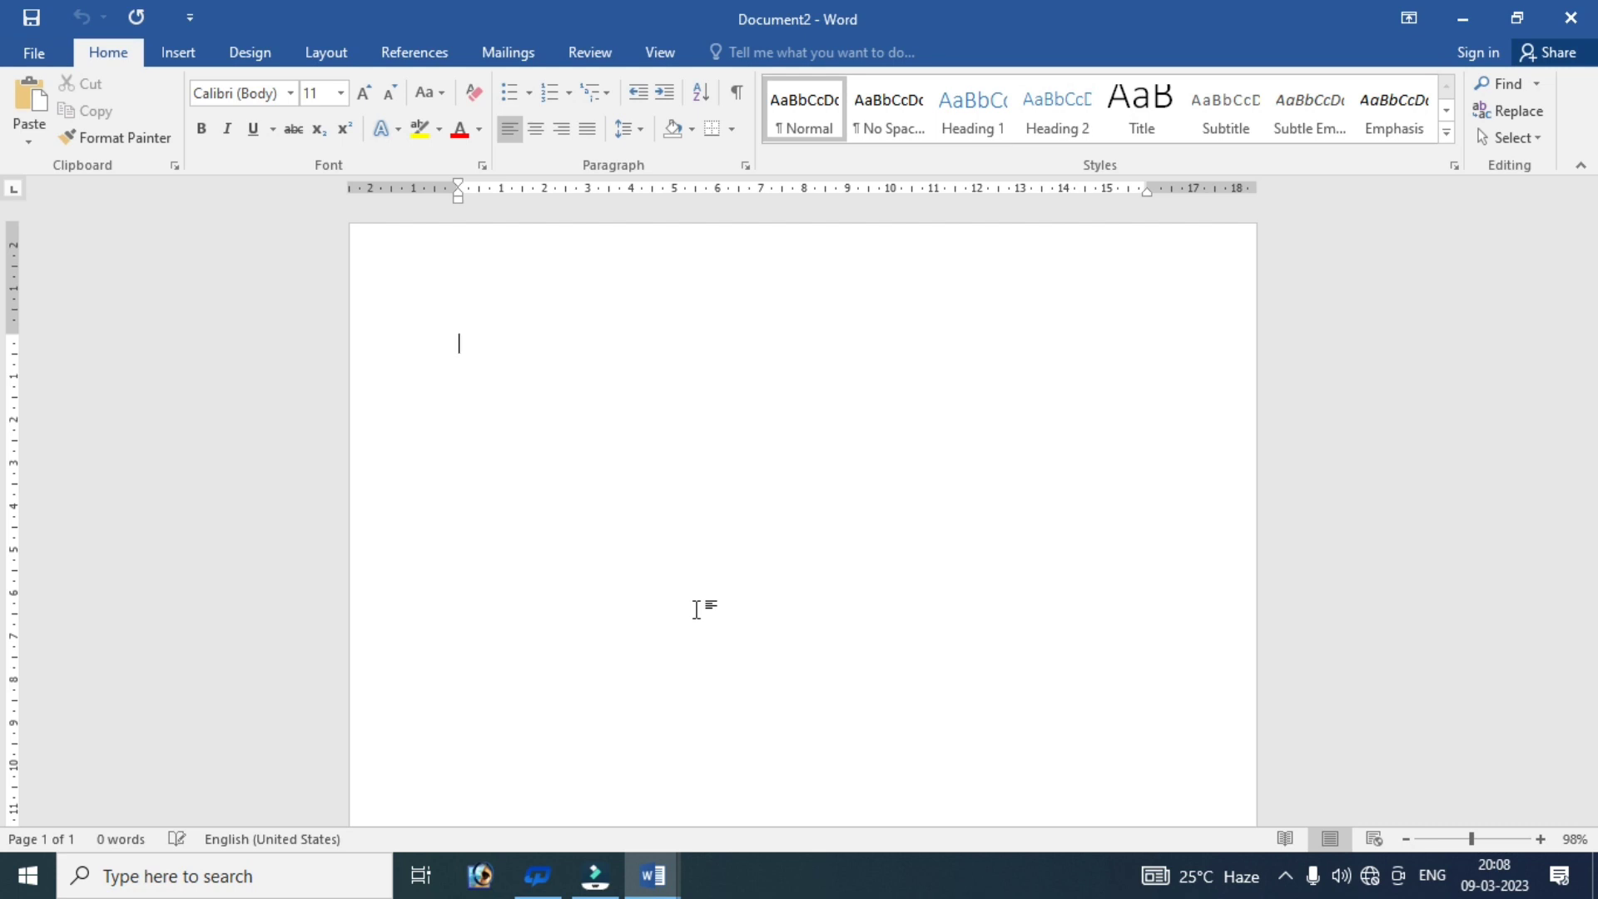
key("ctrl+o")
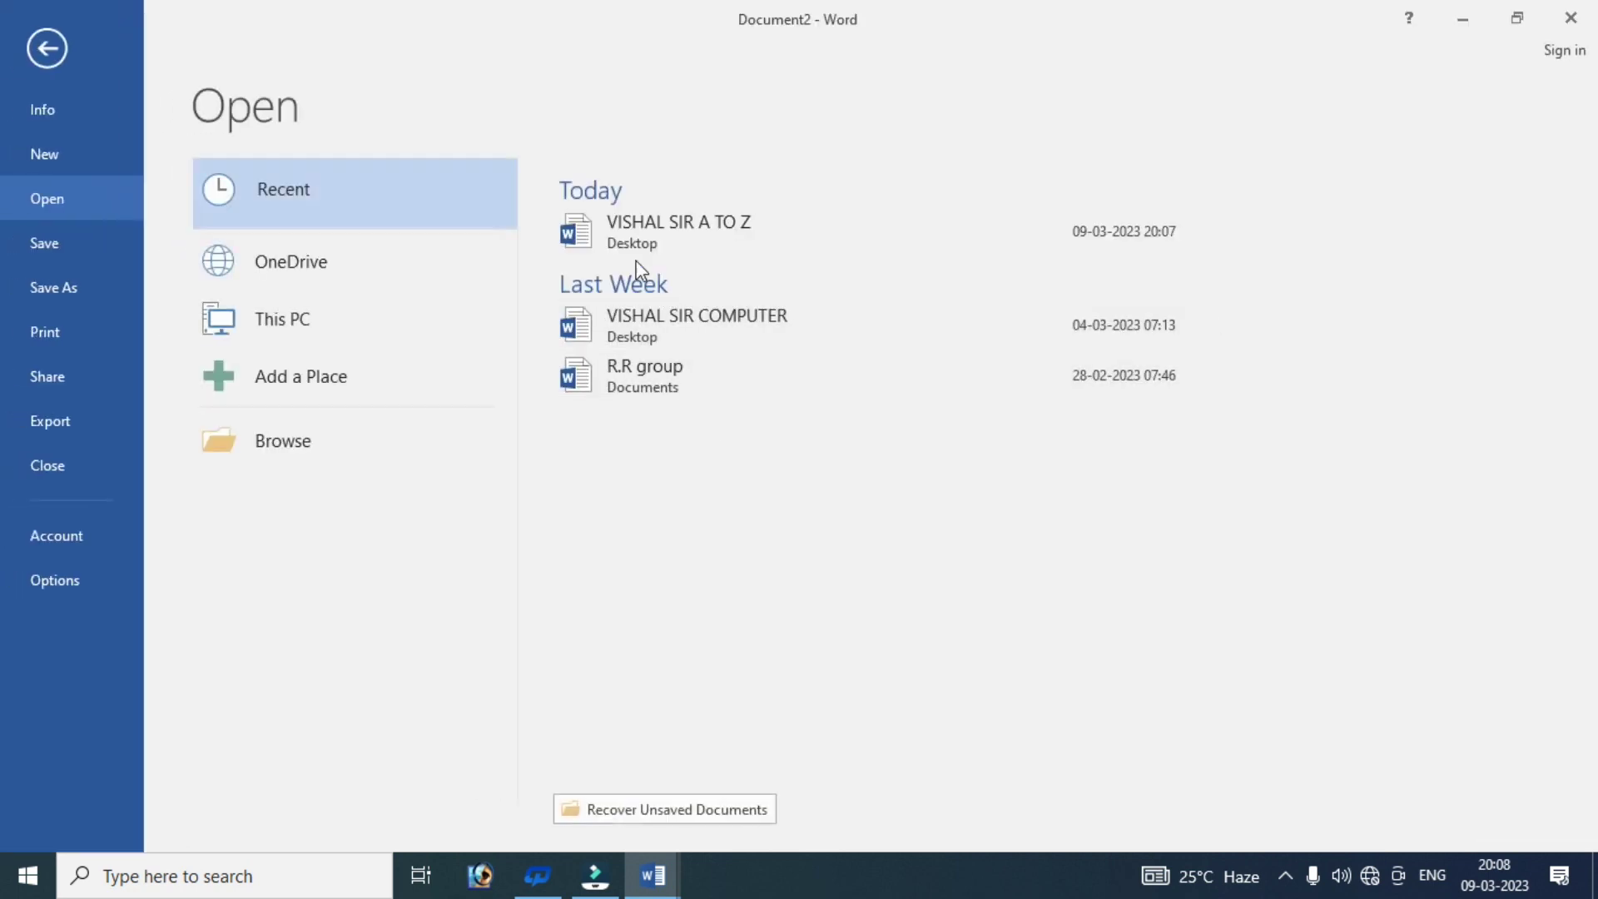
left_click(724, 242)
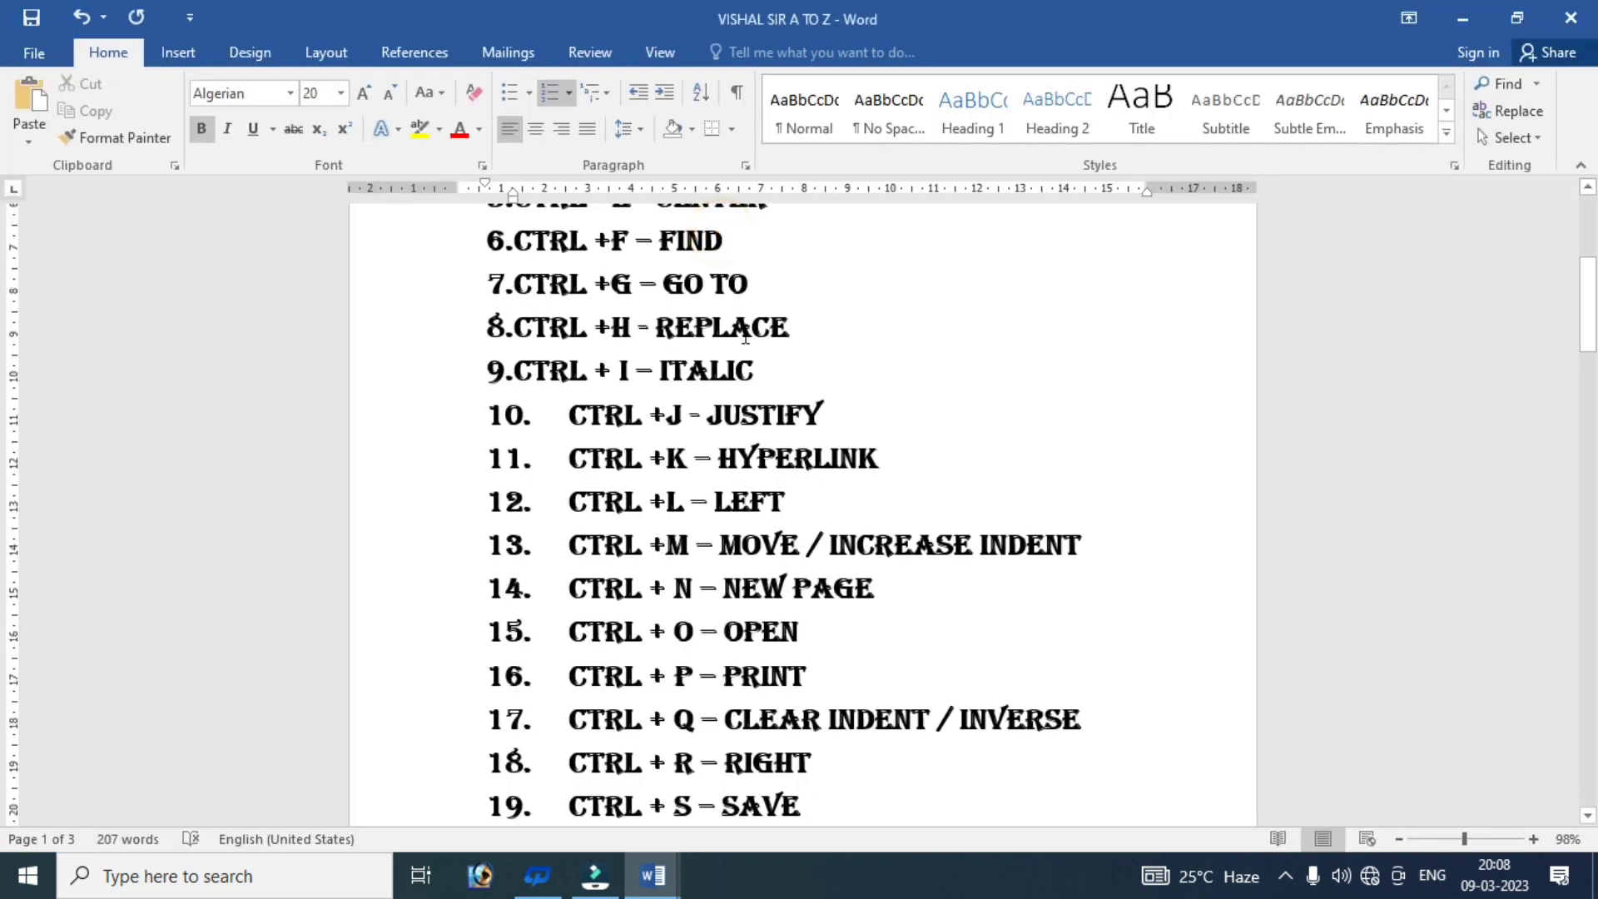
left_click_drag(1586, 321, 1585, 324)
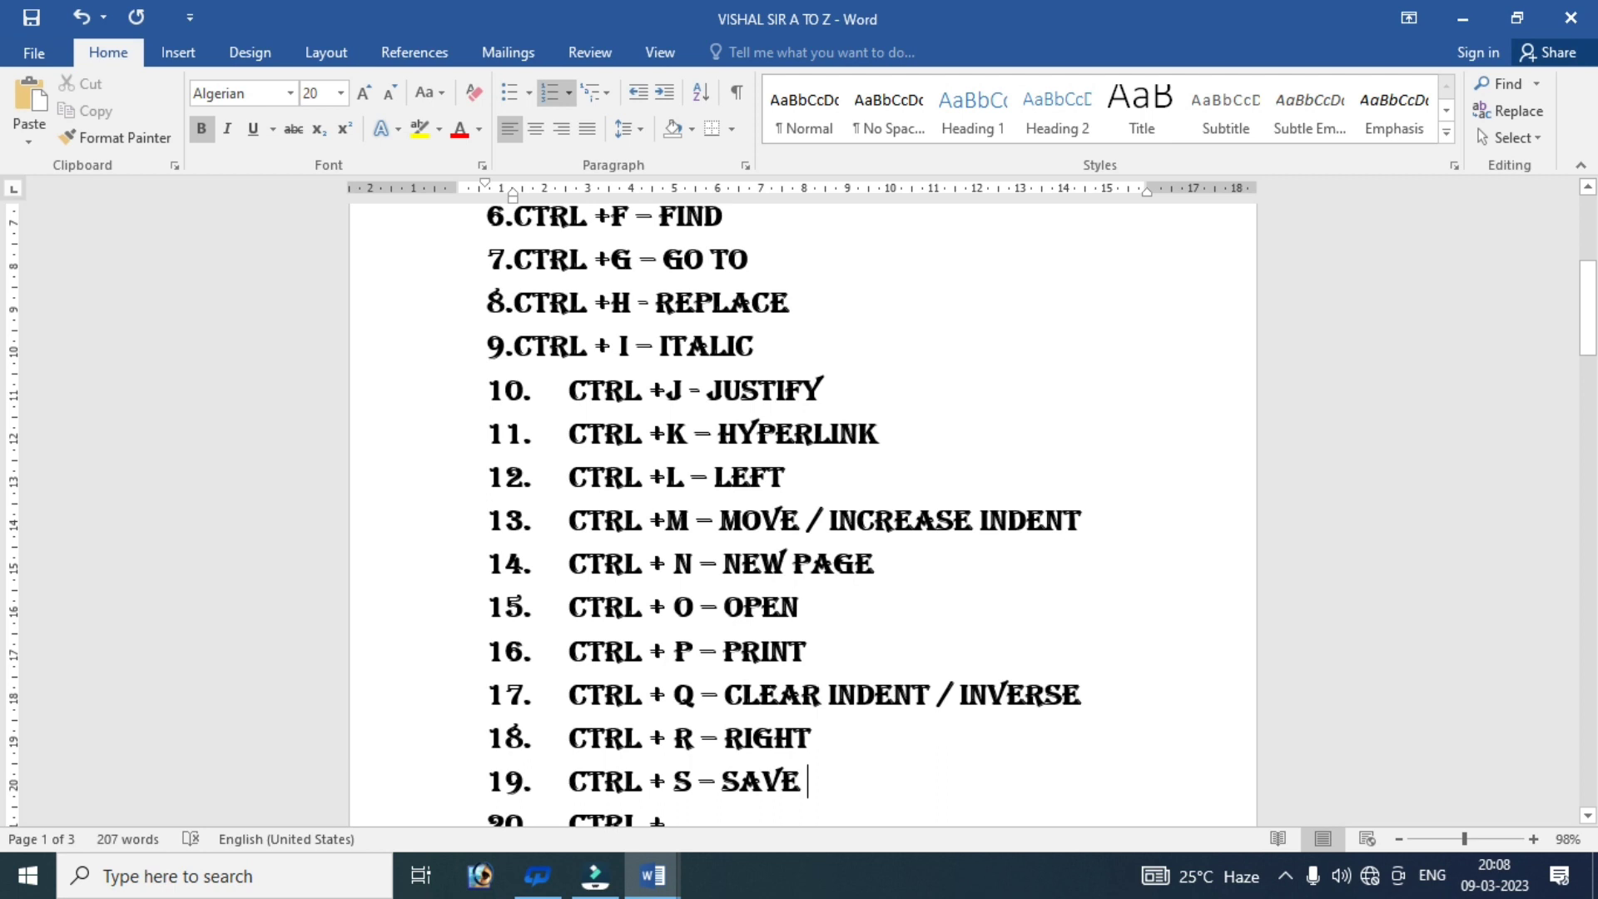
key("ctrl+p")
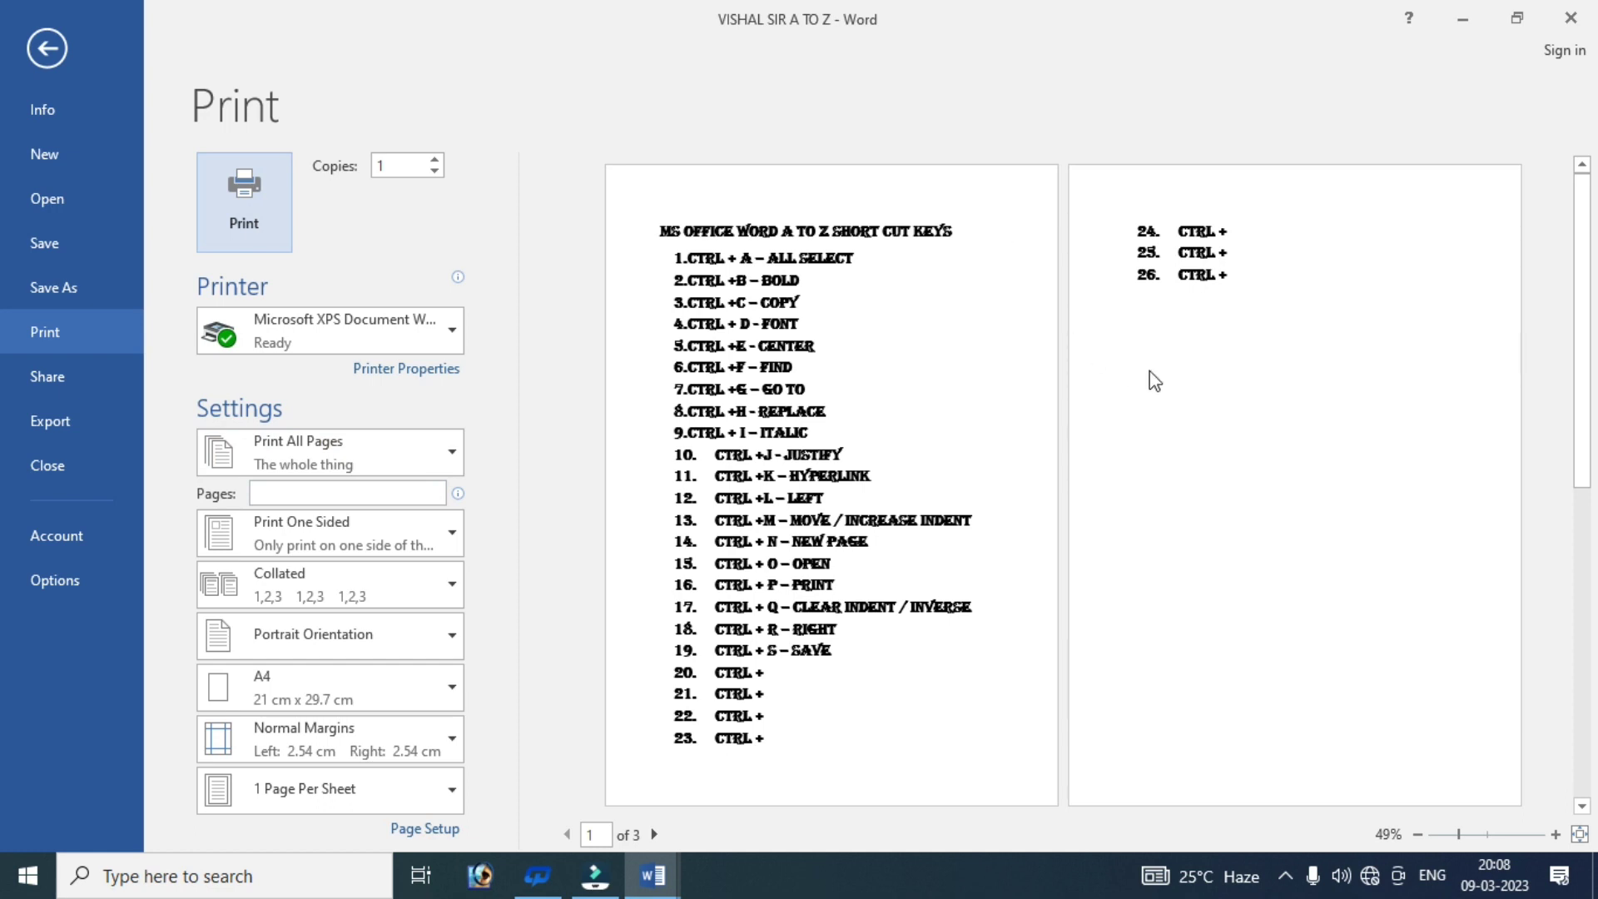
key("Escape")
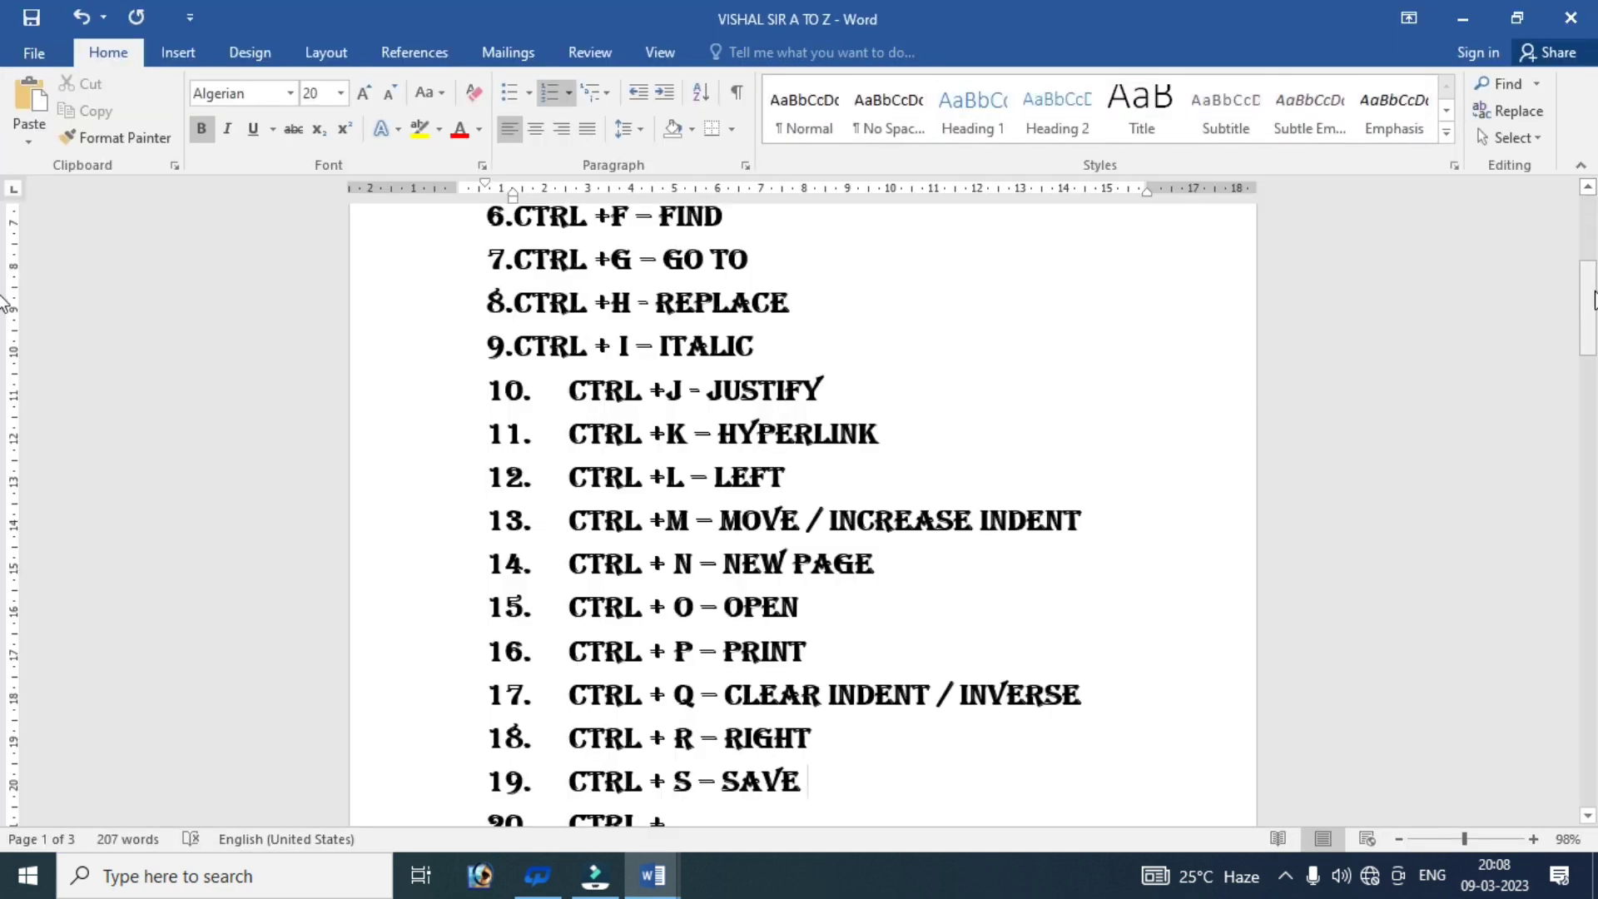
left_click_drag(1590, 304, 1589, 343)
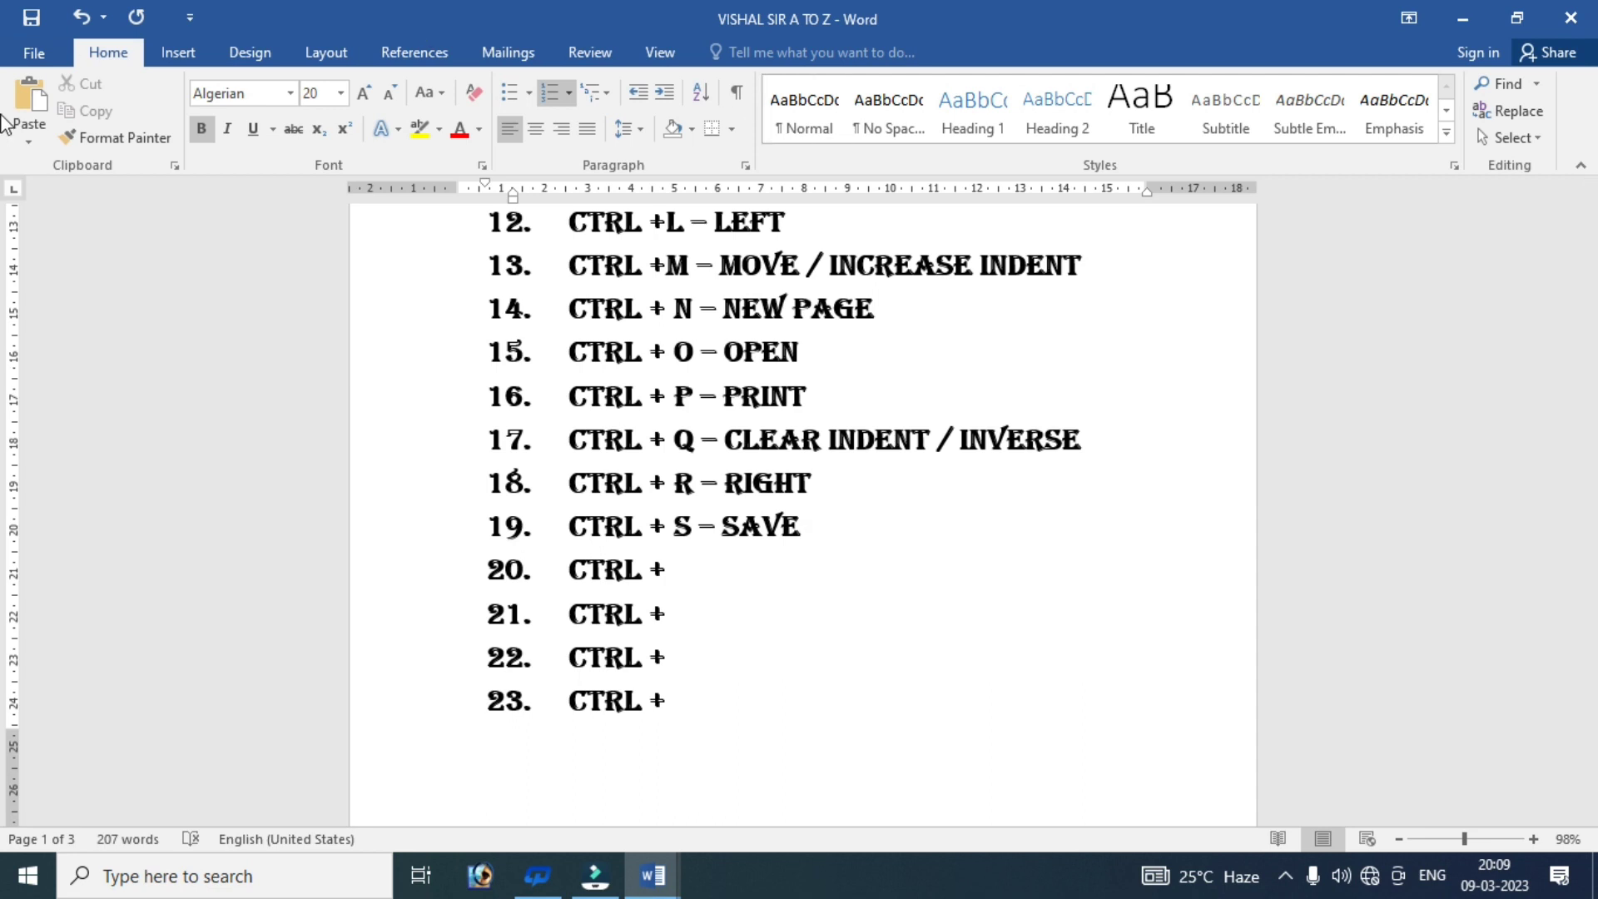
- Select the whole document and indent it two steps right, undoing a trial Ctrl+Q clear
key("ctrl+a")
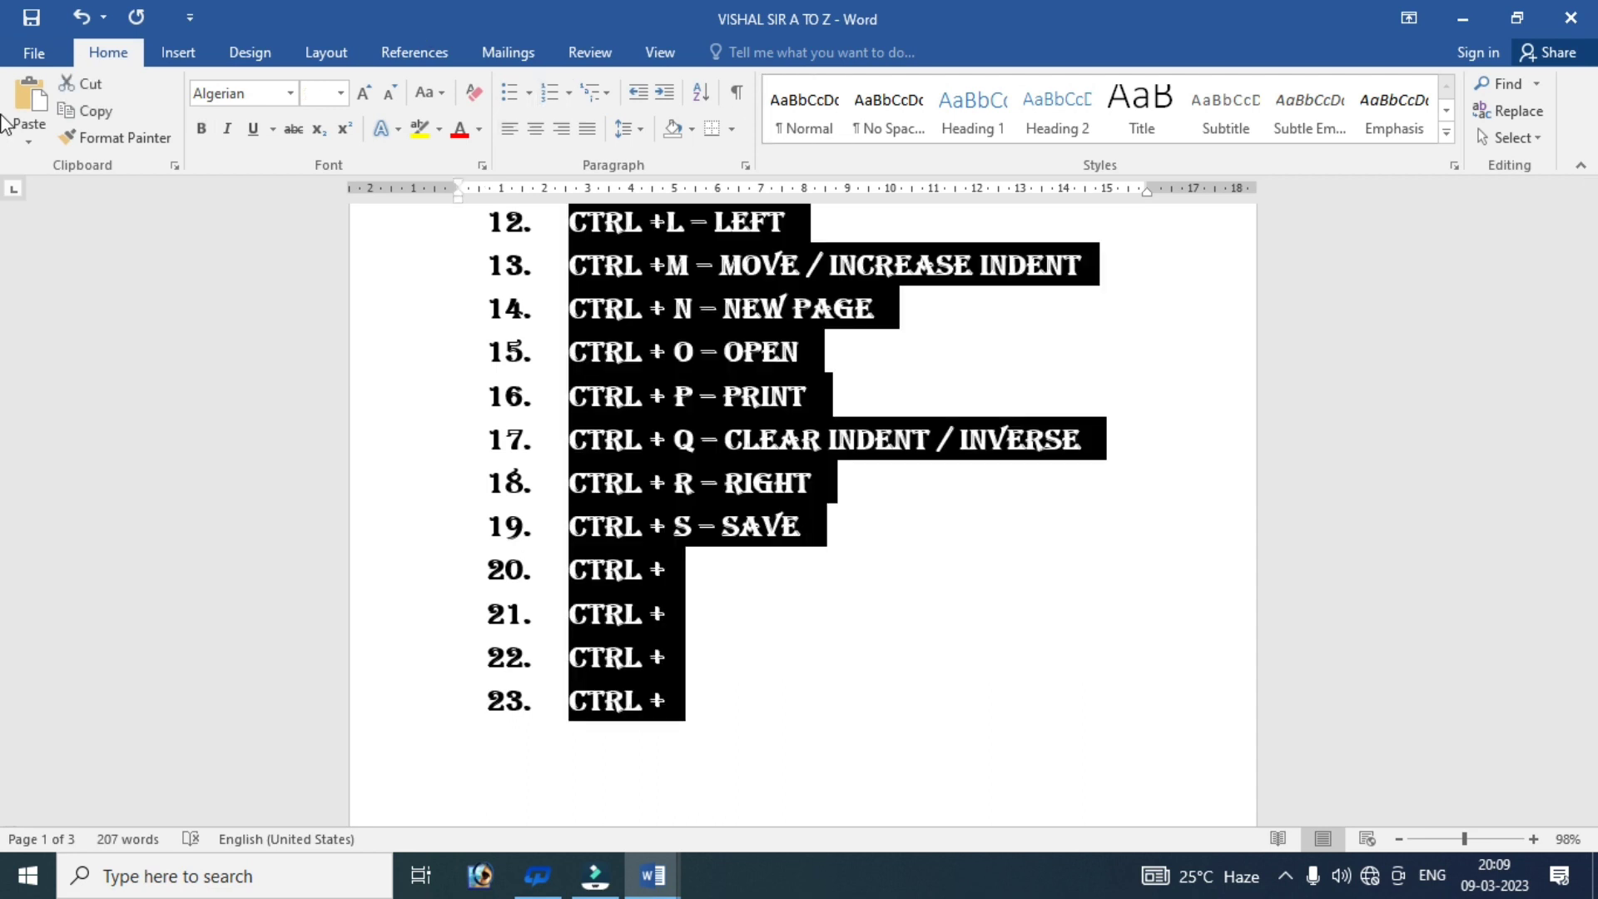
key("ctrl+m")
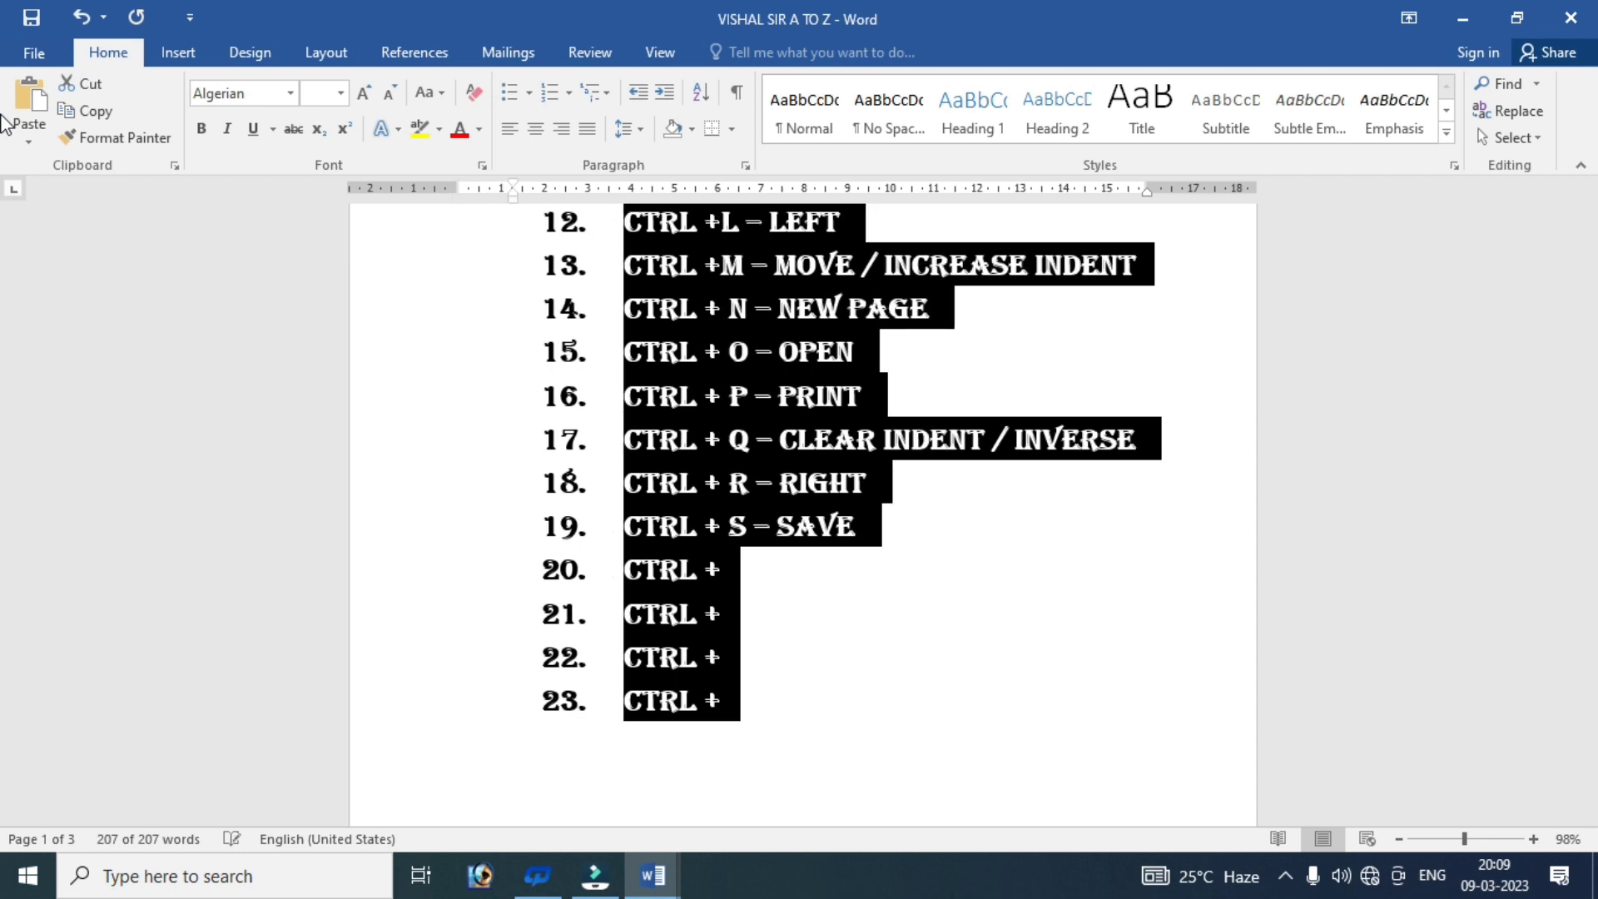
key("ctrl+m")
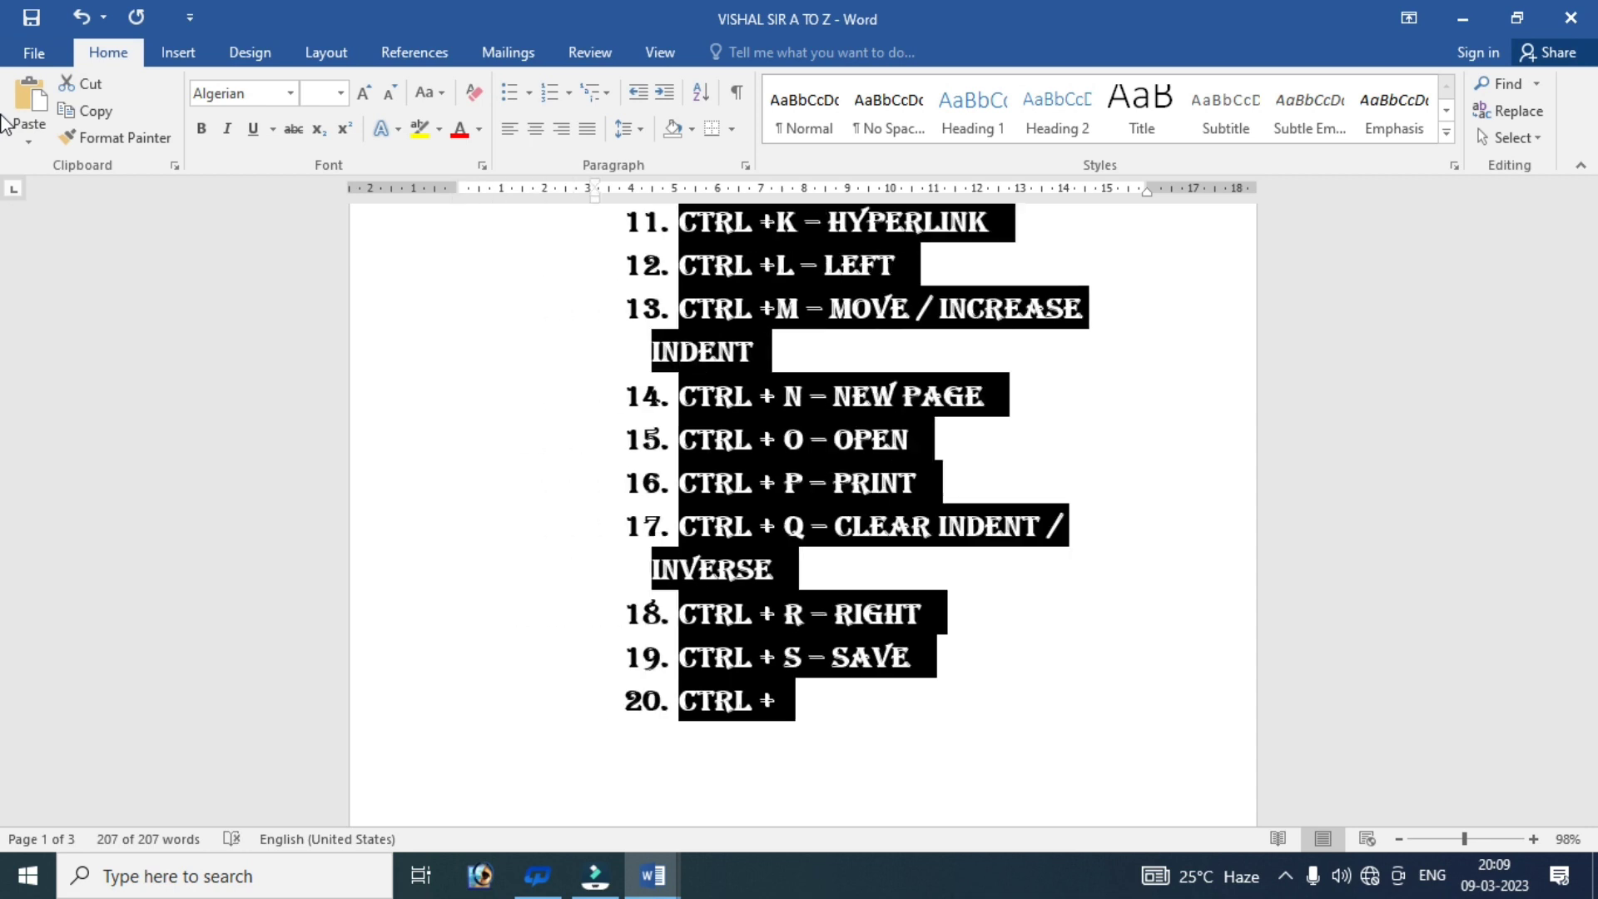
key("ctrl+q")
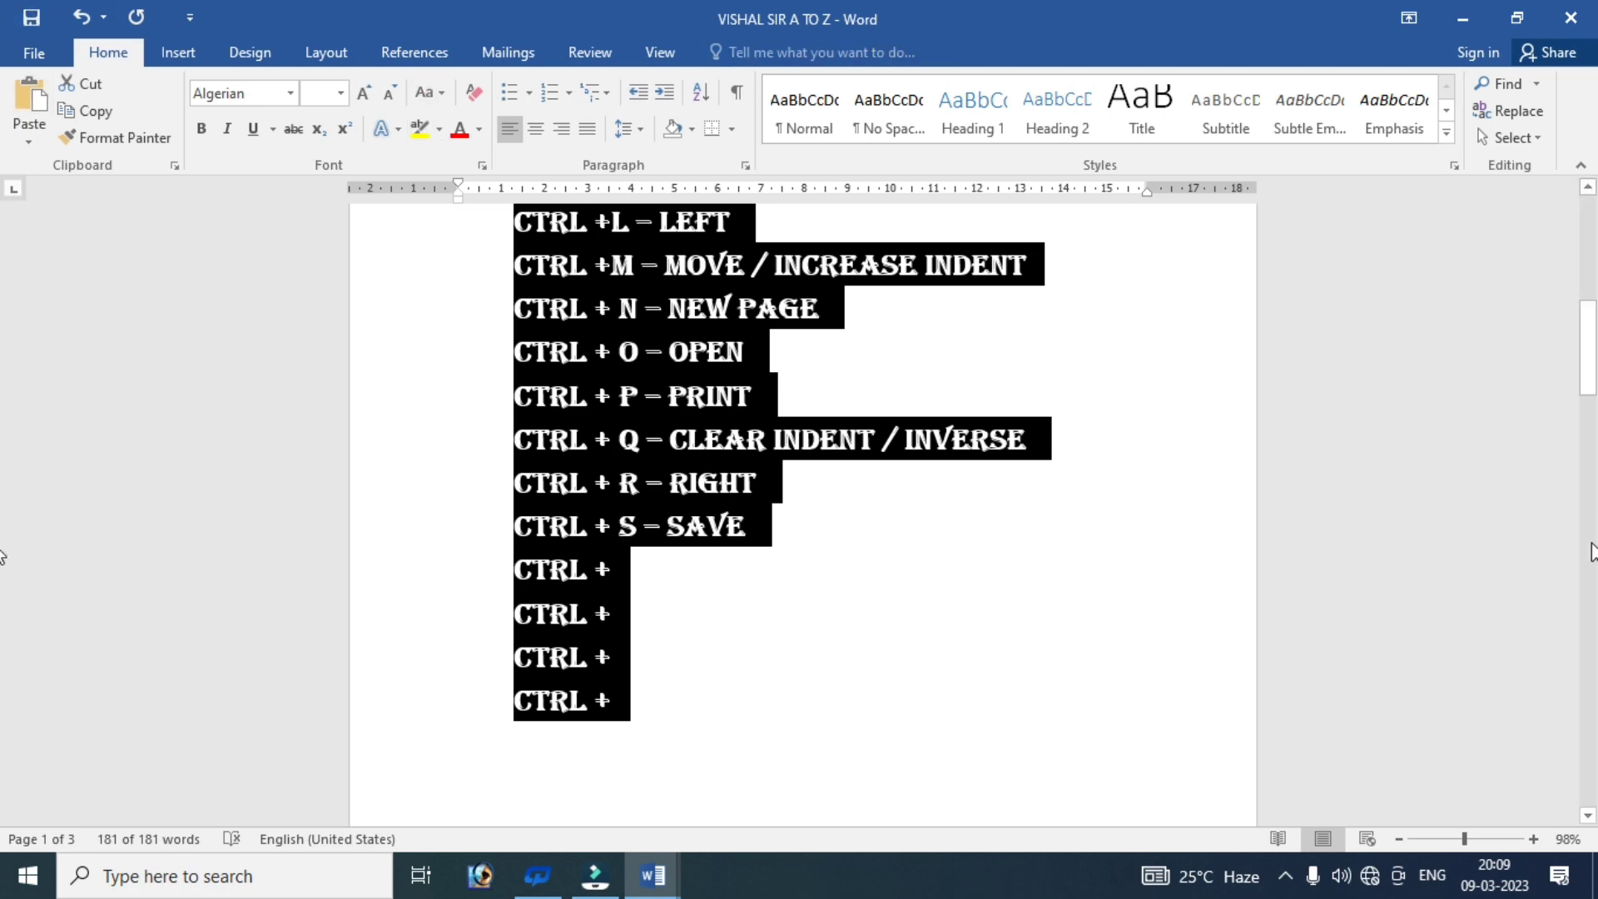
left_click_drag(1591, 340, 1571, 289)
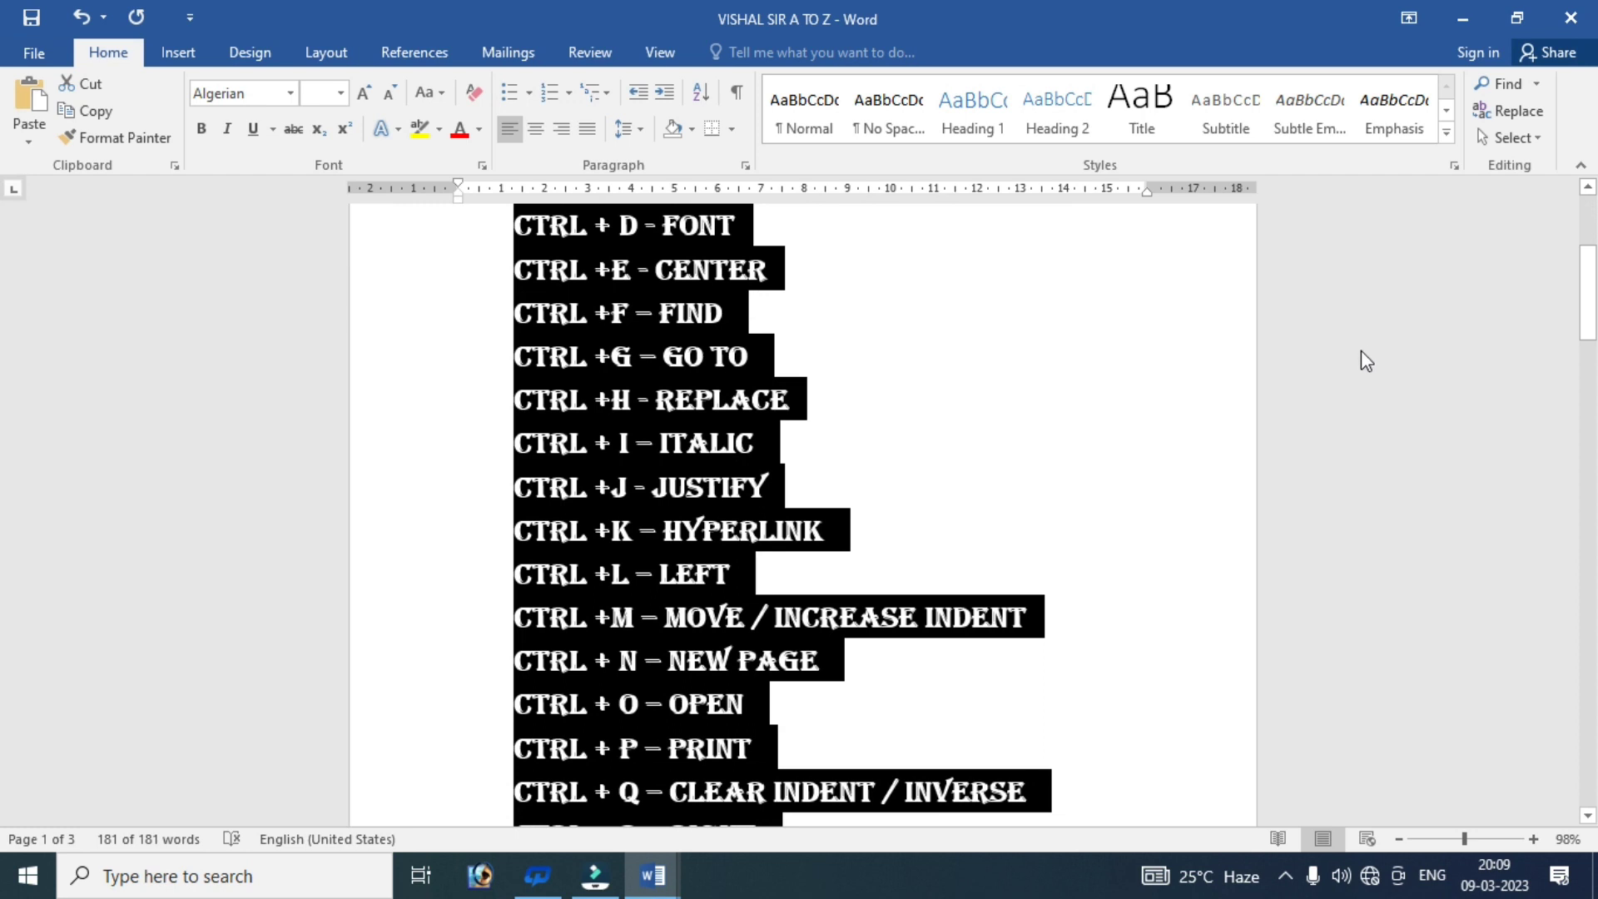
key("ctrl+z")
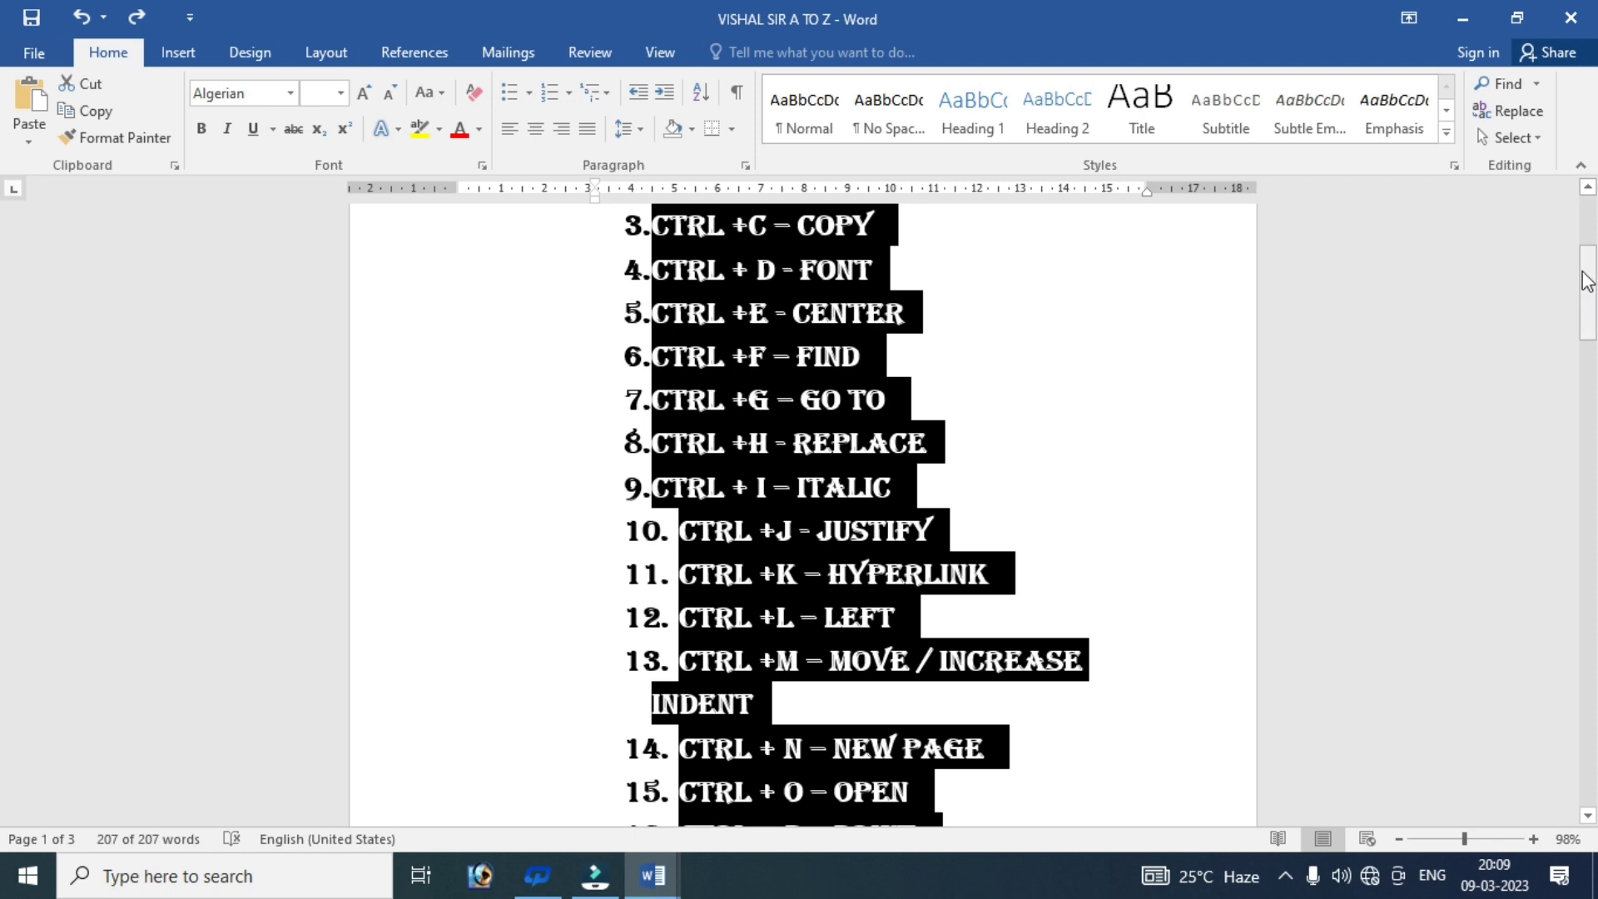
- Try justify, right and center alignment, finishing left-aligned, and place the caret at item 20
key("ctrl+l")
key("ctrl+j")
key("ctrl+l")
key("ctrl+r")
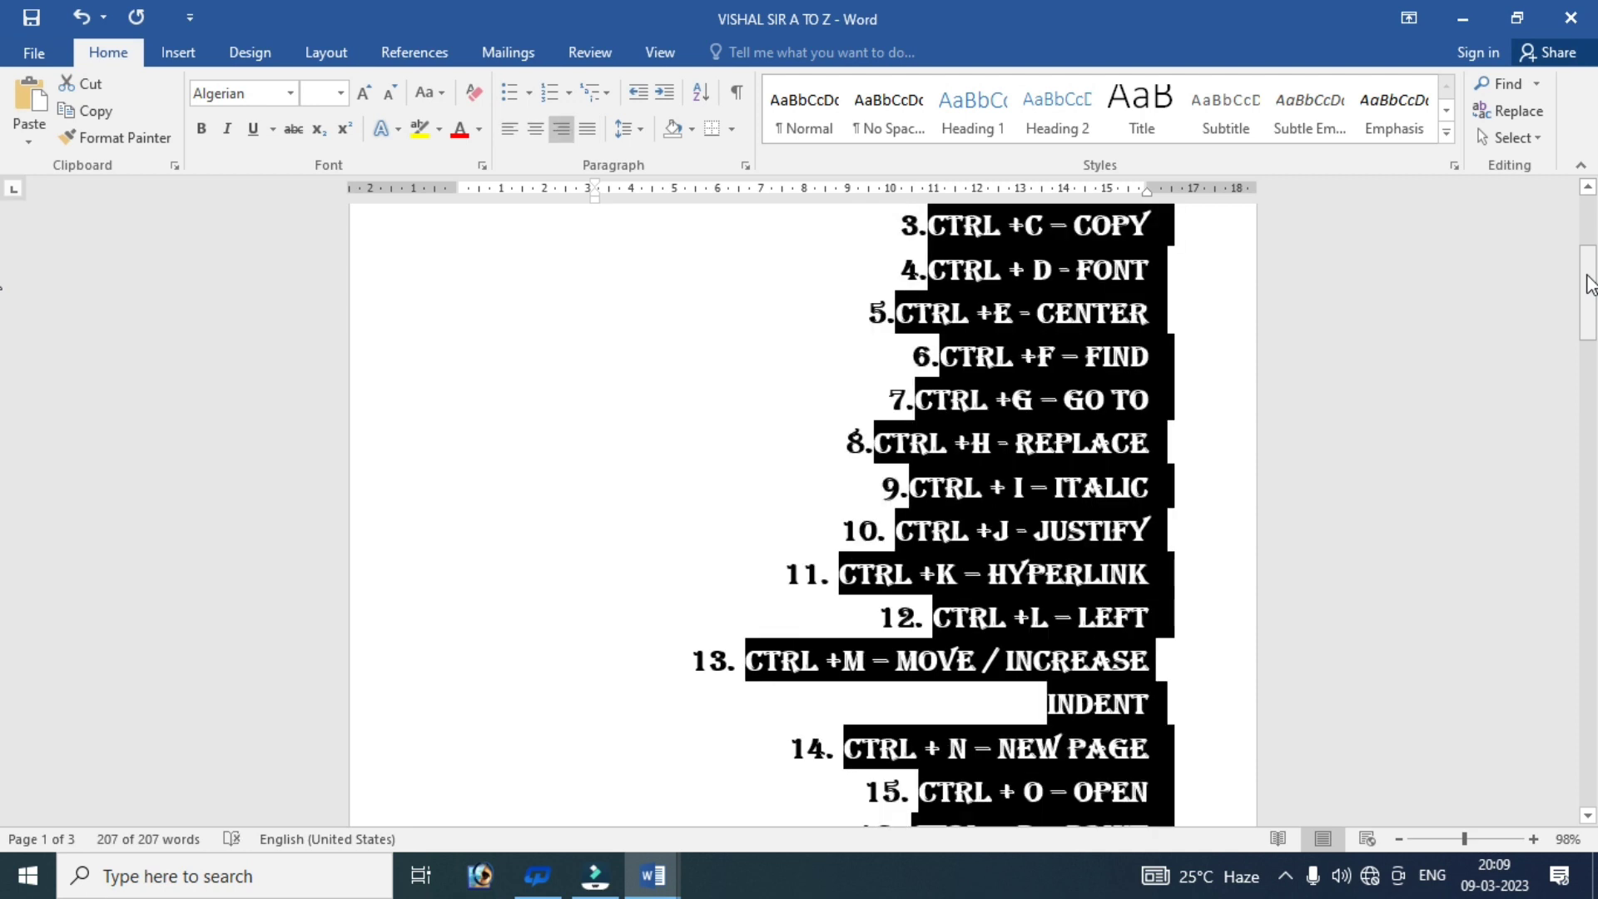
key("ctrl+l")
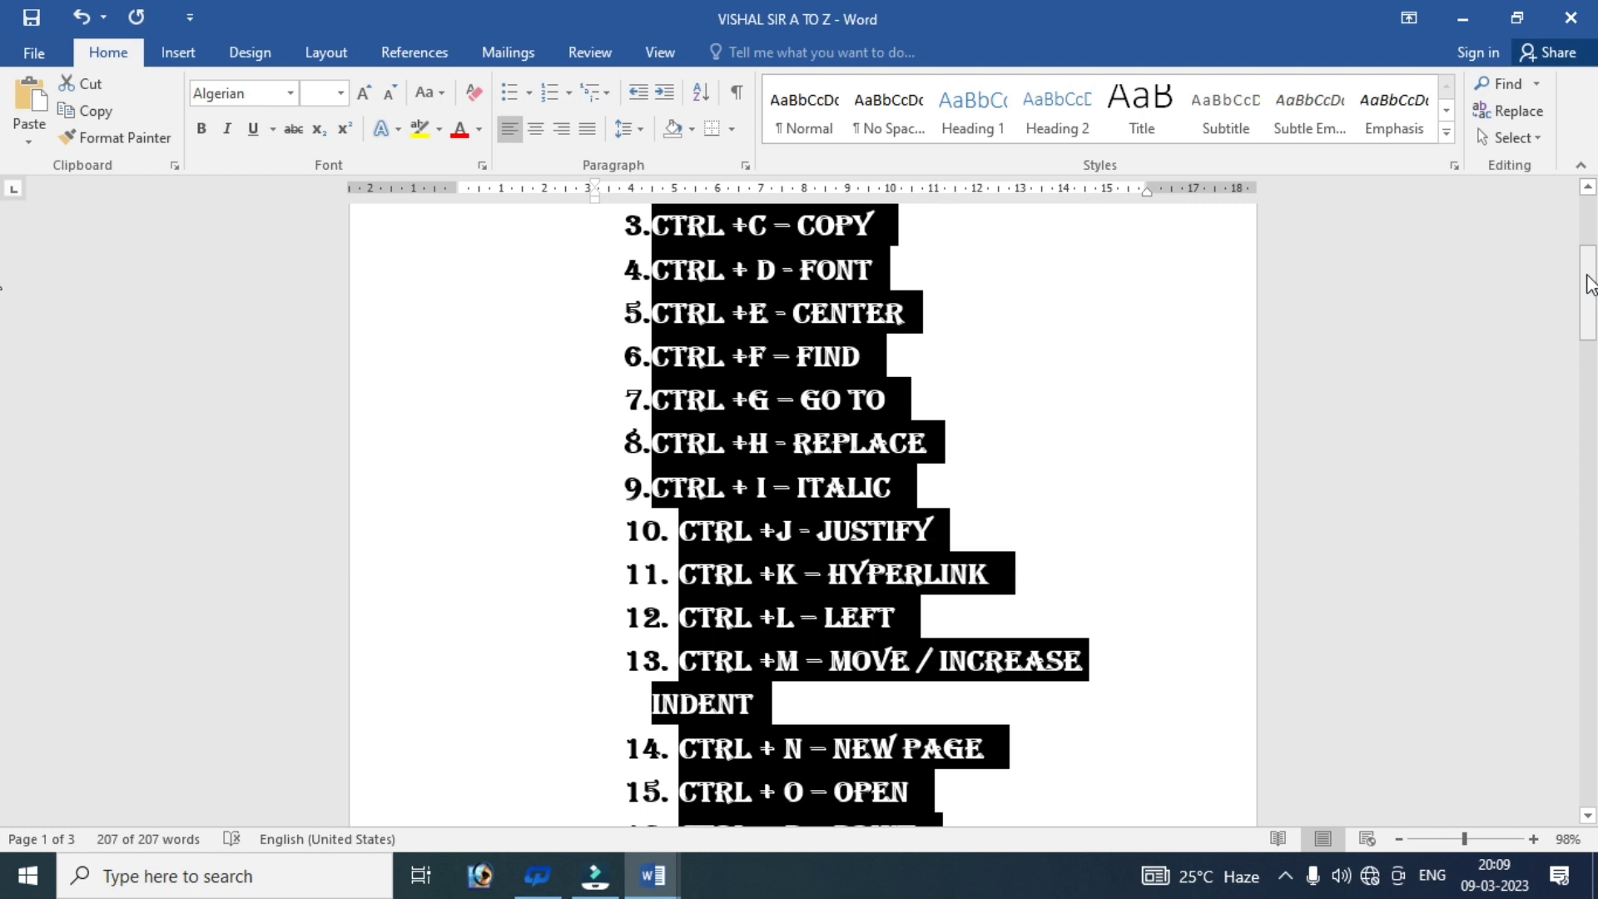
key("ctrl+e")
key("ctrl+l")
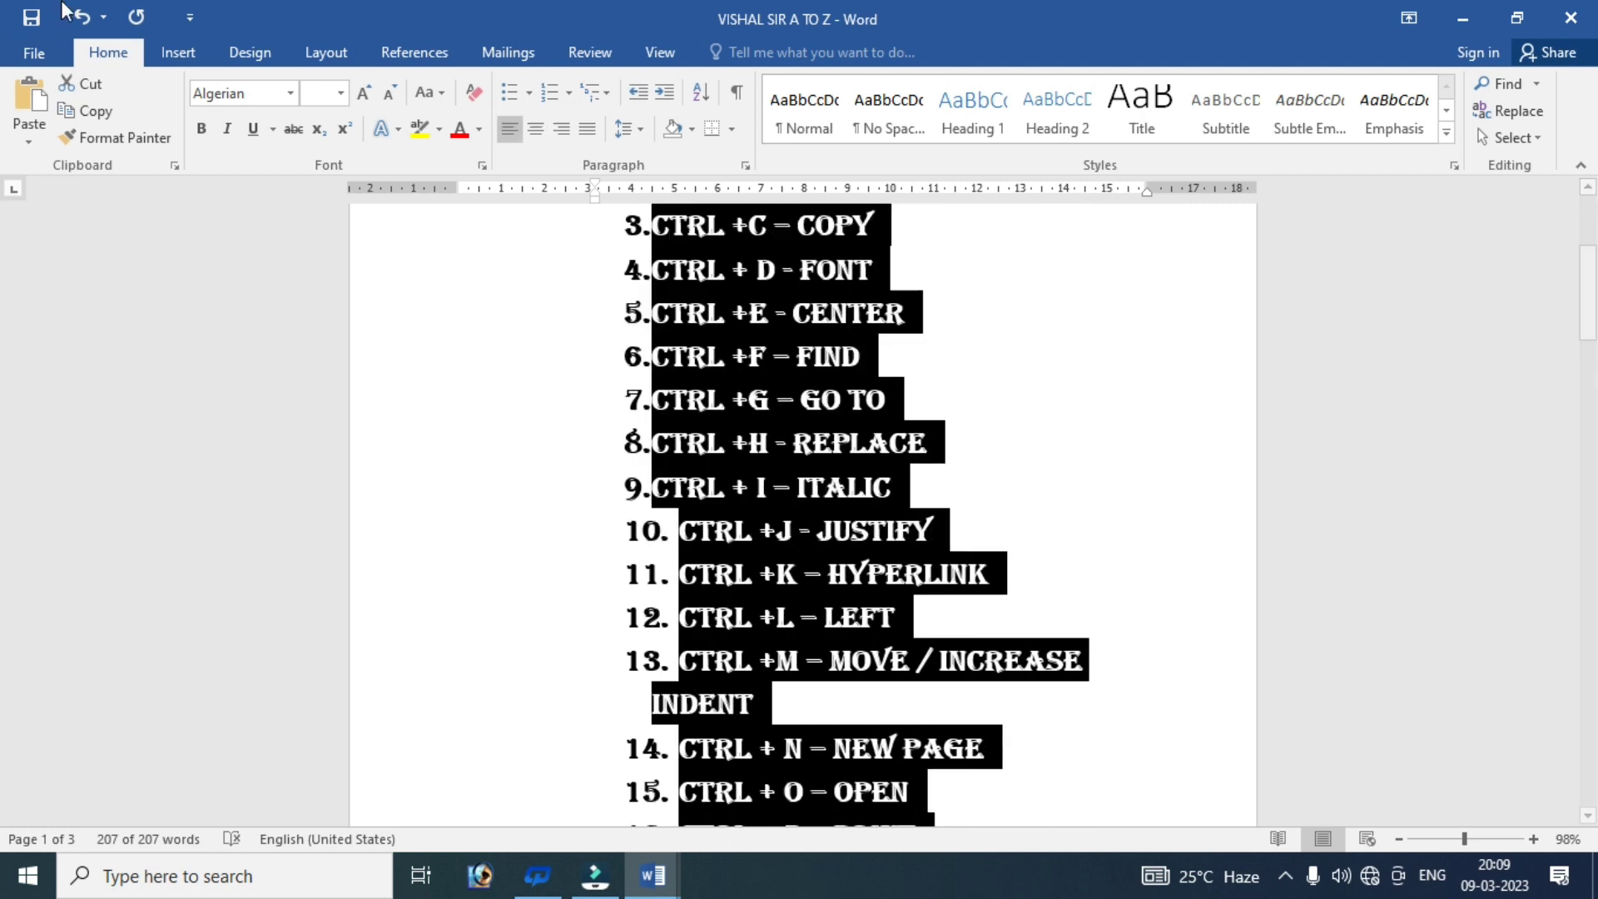
left_click_drag(1590, 312, 1521, 381)
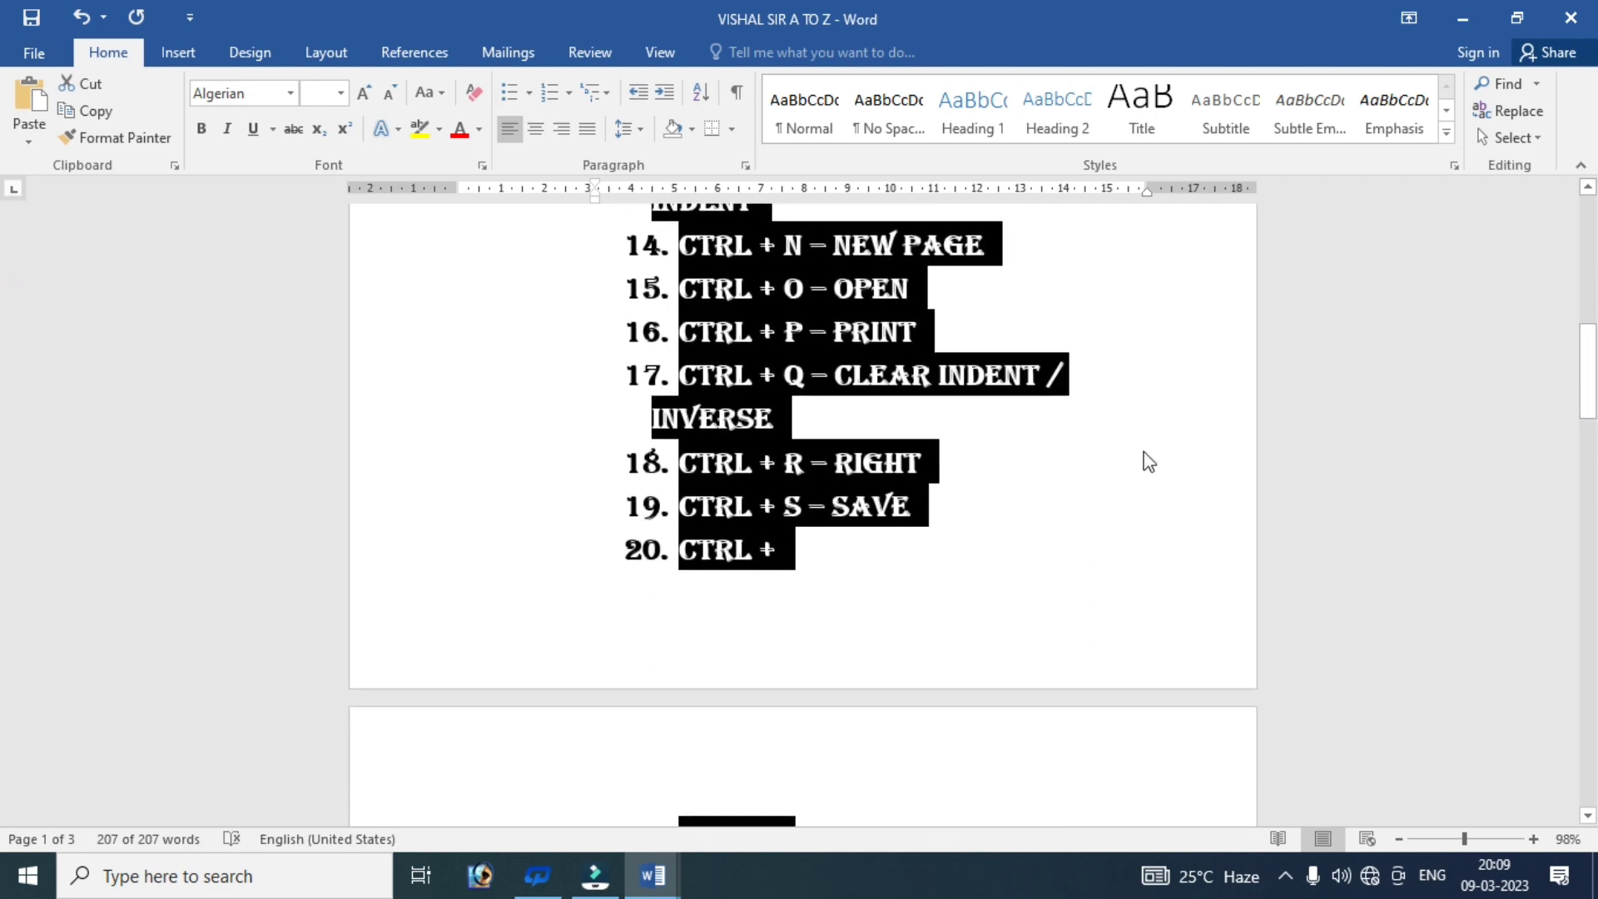
left_click(803, 543)
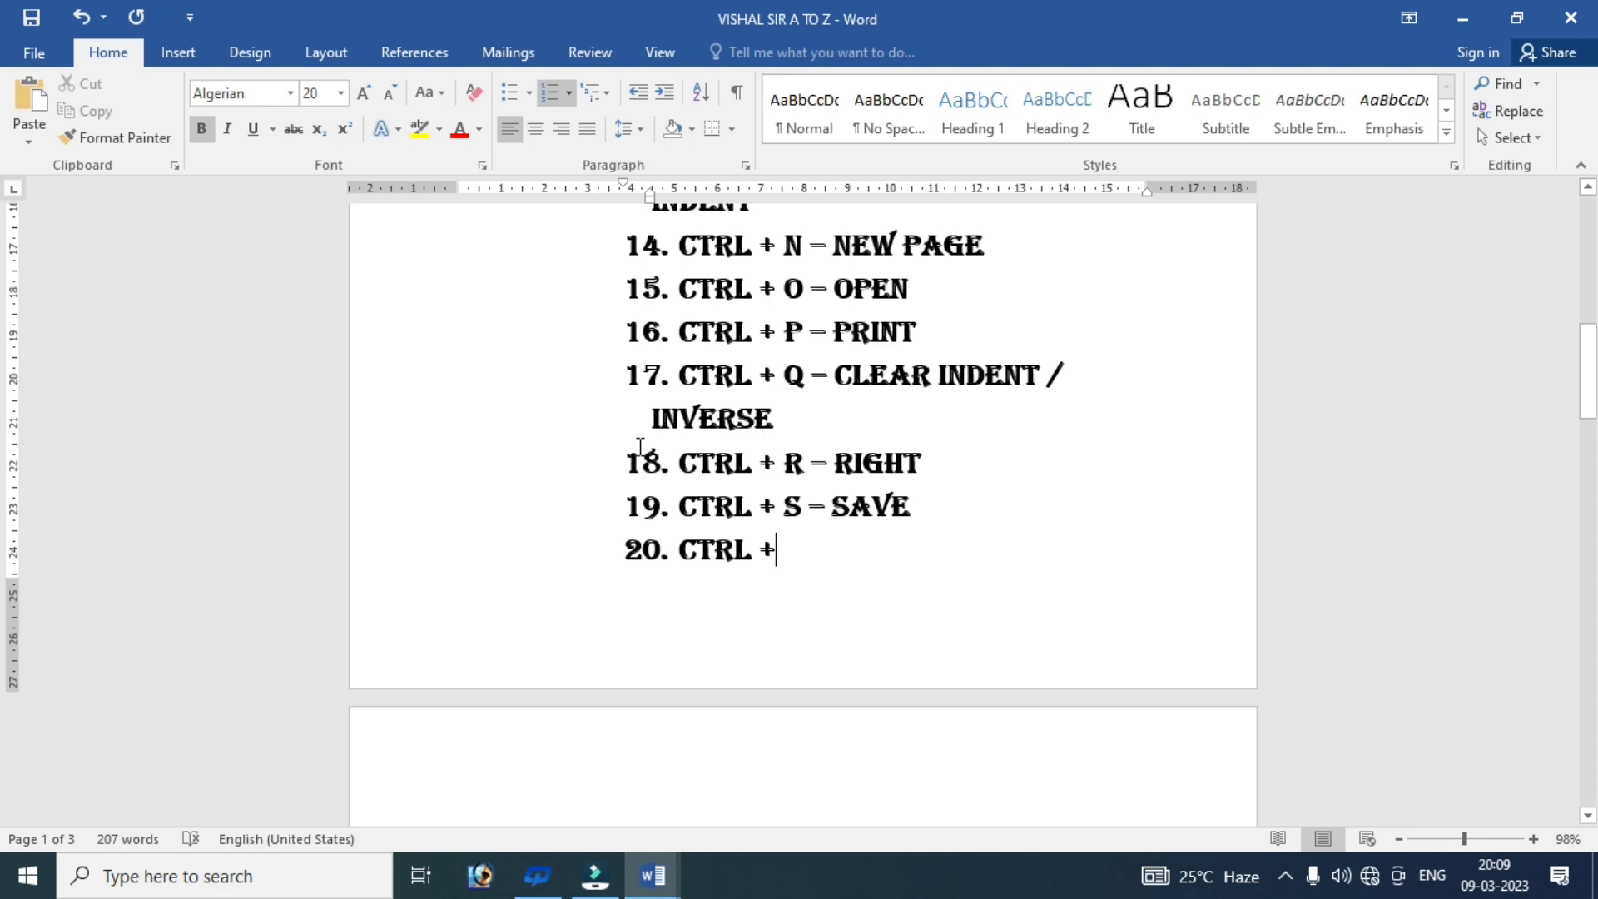
- Write item 20 as 'T - HANGING INDENT' after CTRL +
type("T")
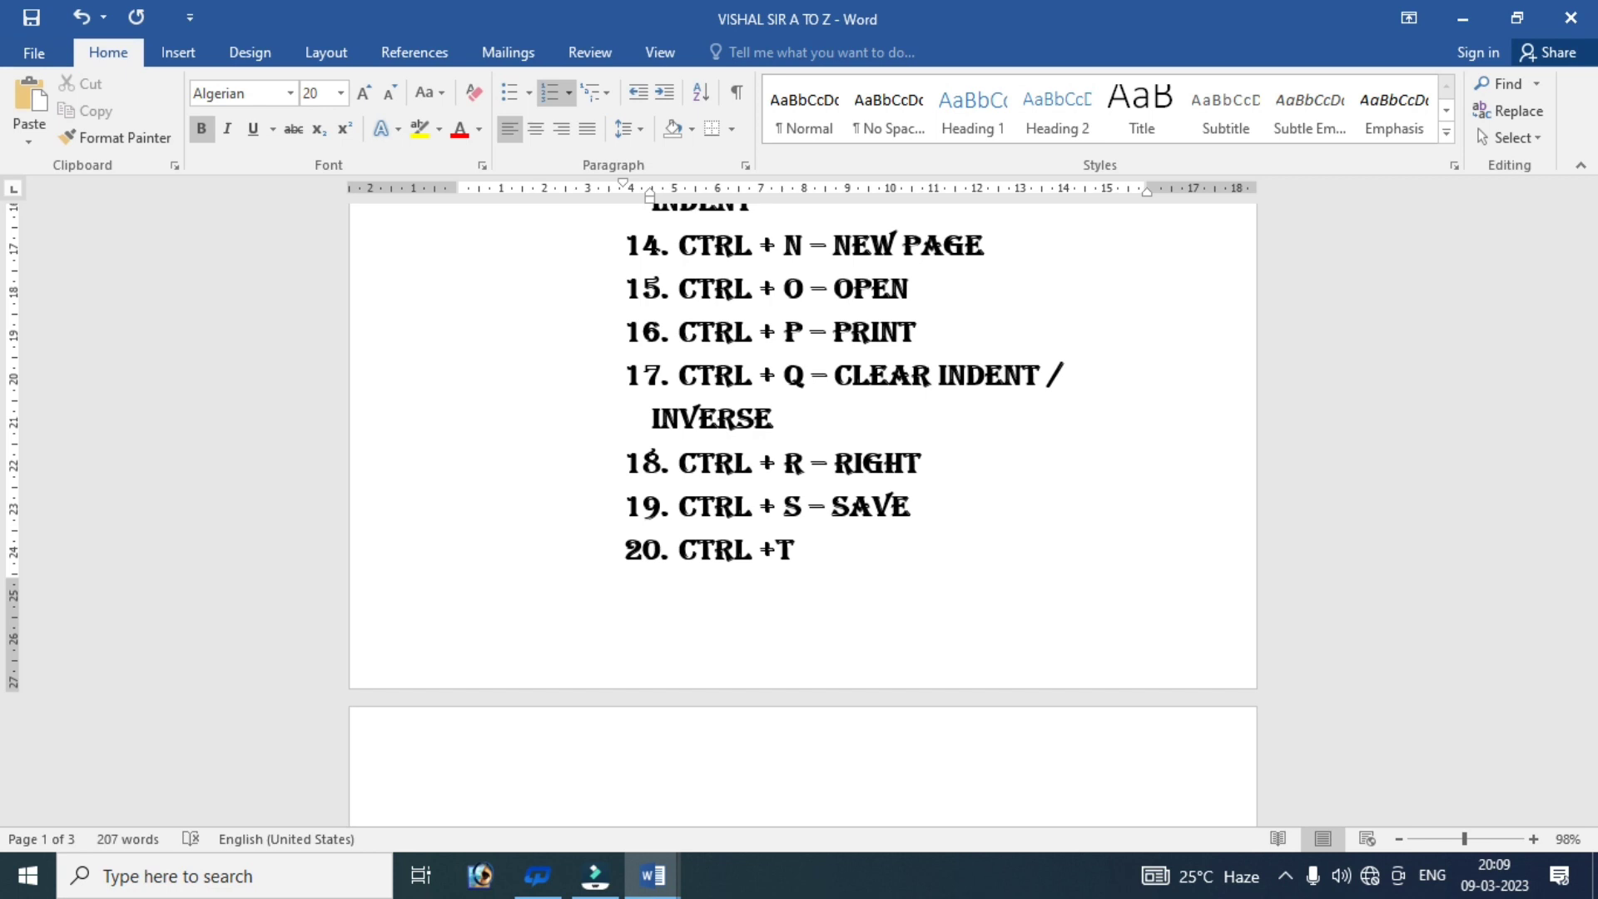
type(" H")
type("ANGI")
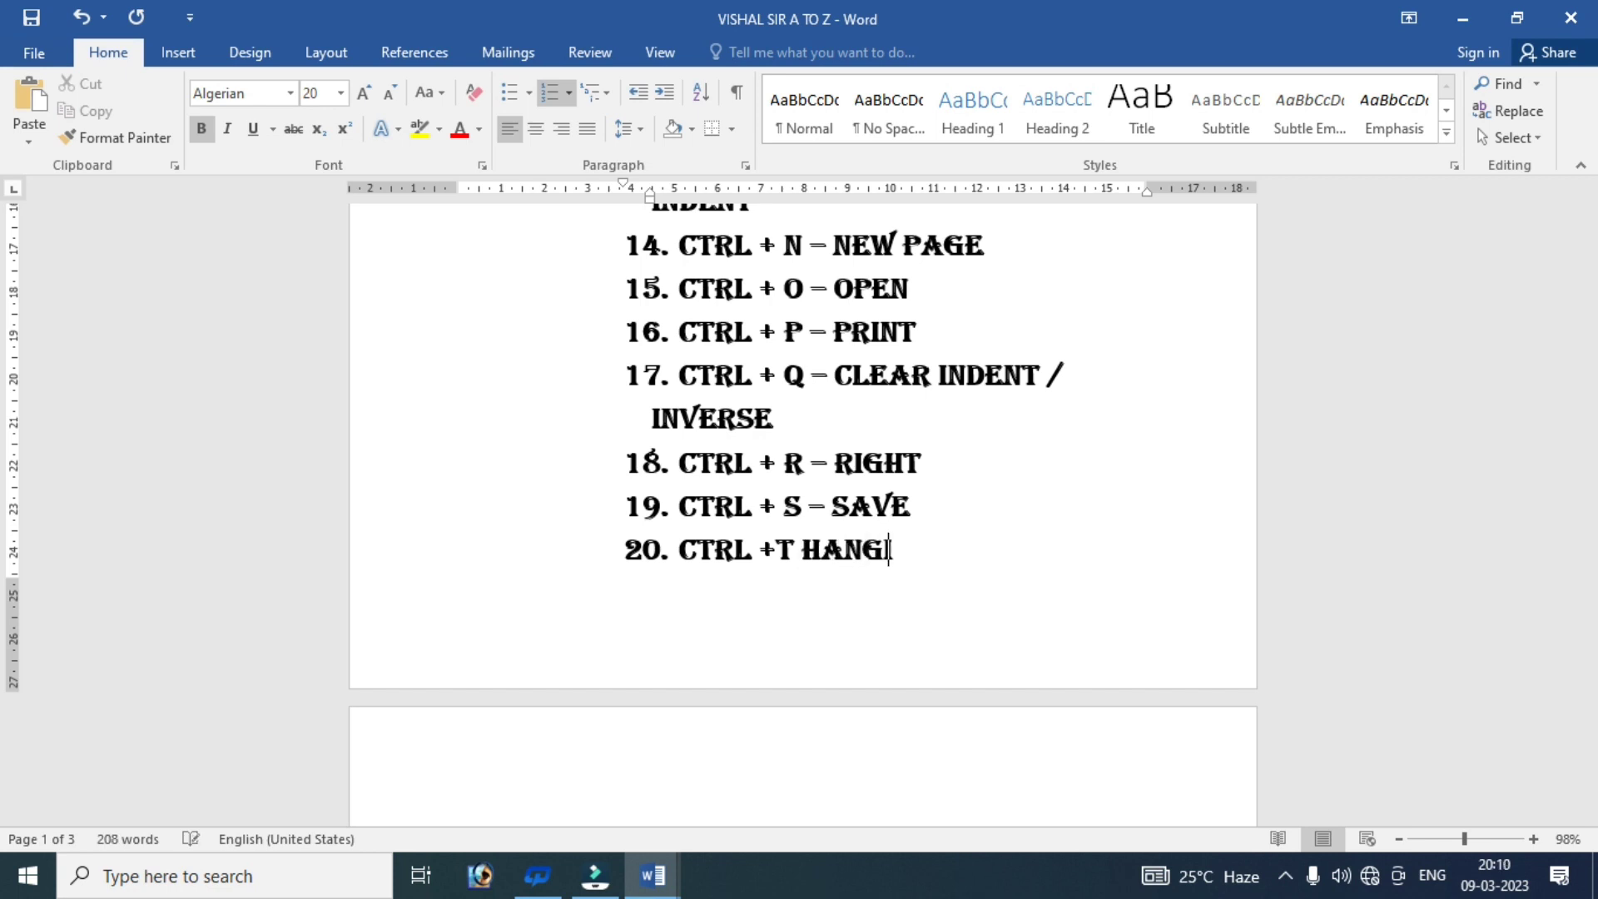
type("NG")
key("Left")
key("Left")
key("Left")
key("Left")
key("Left")
type("-")
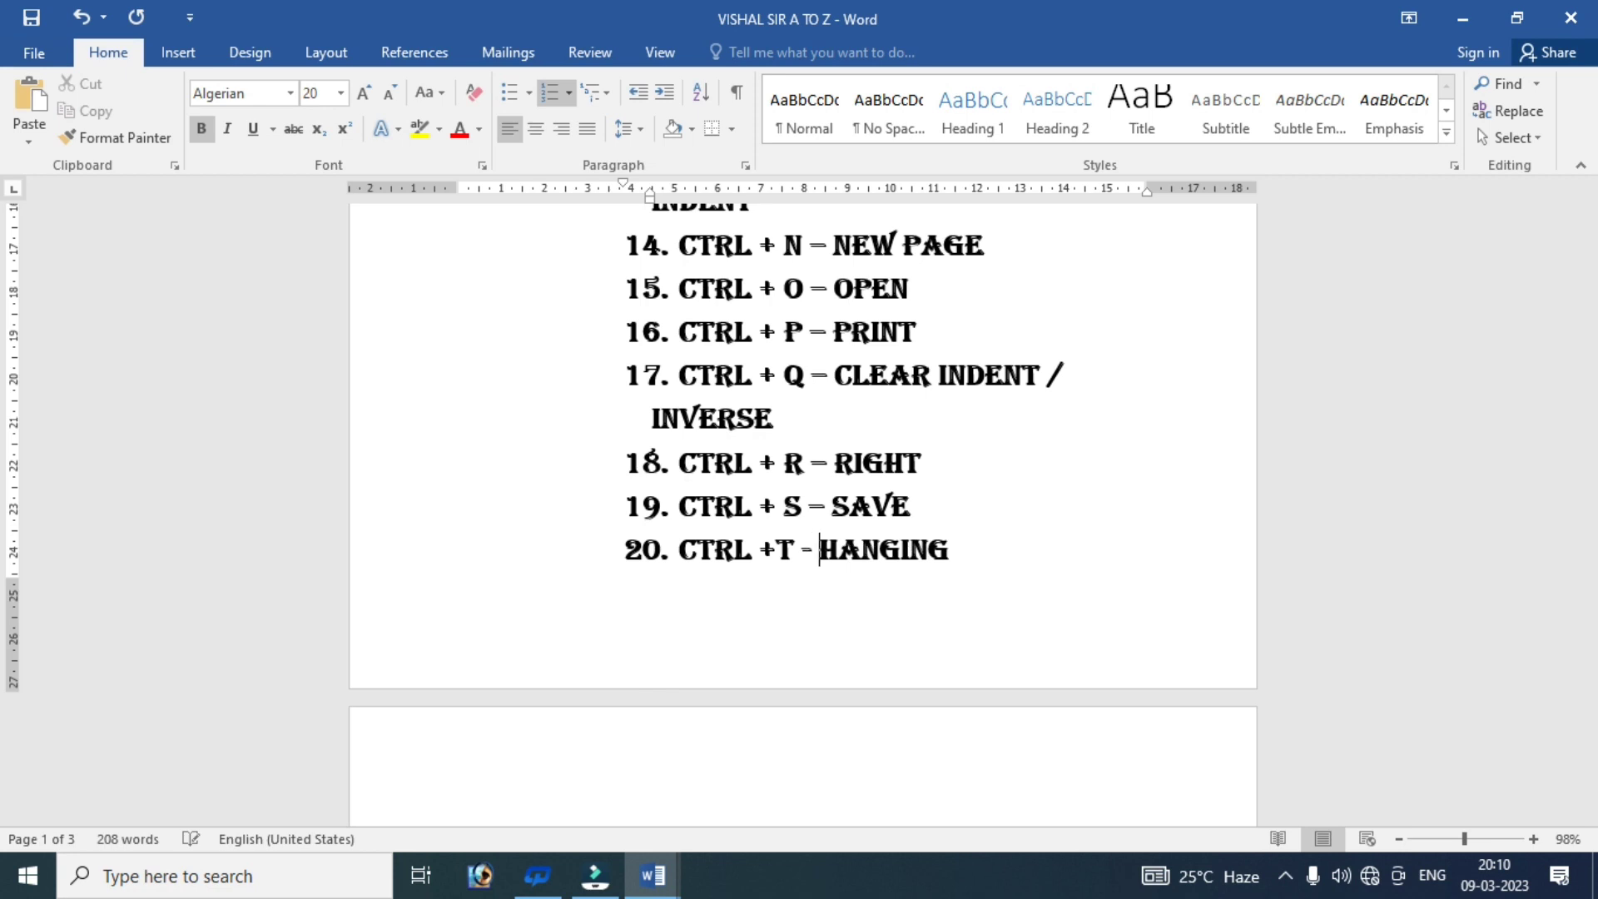
key("Right")
key("Right")
key("Right")
key("Right")
key("Right")
key("Right")
left_click(645, 778)
left_click(957, 490)
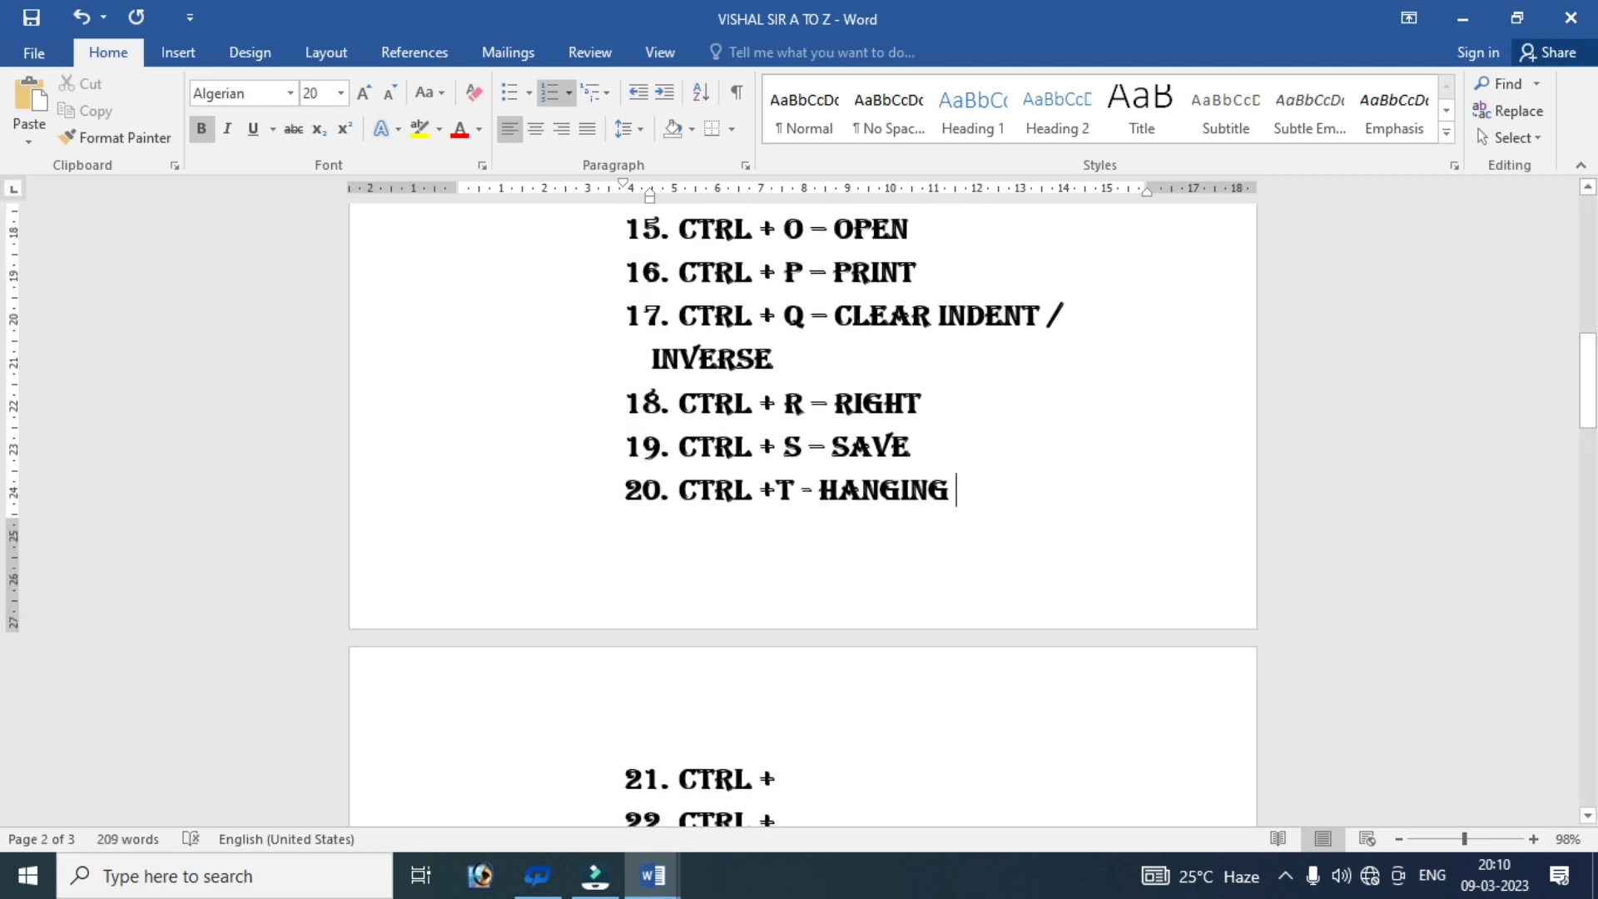
type("IN")
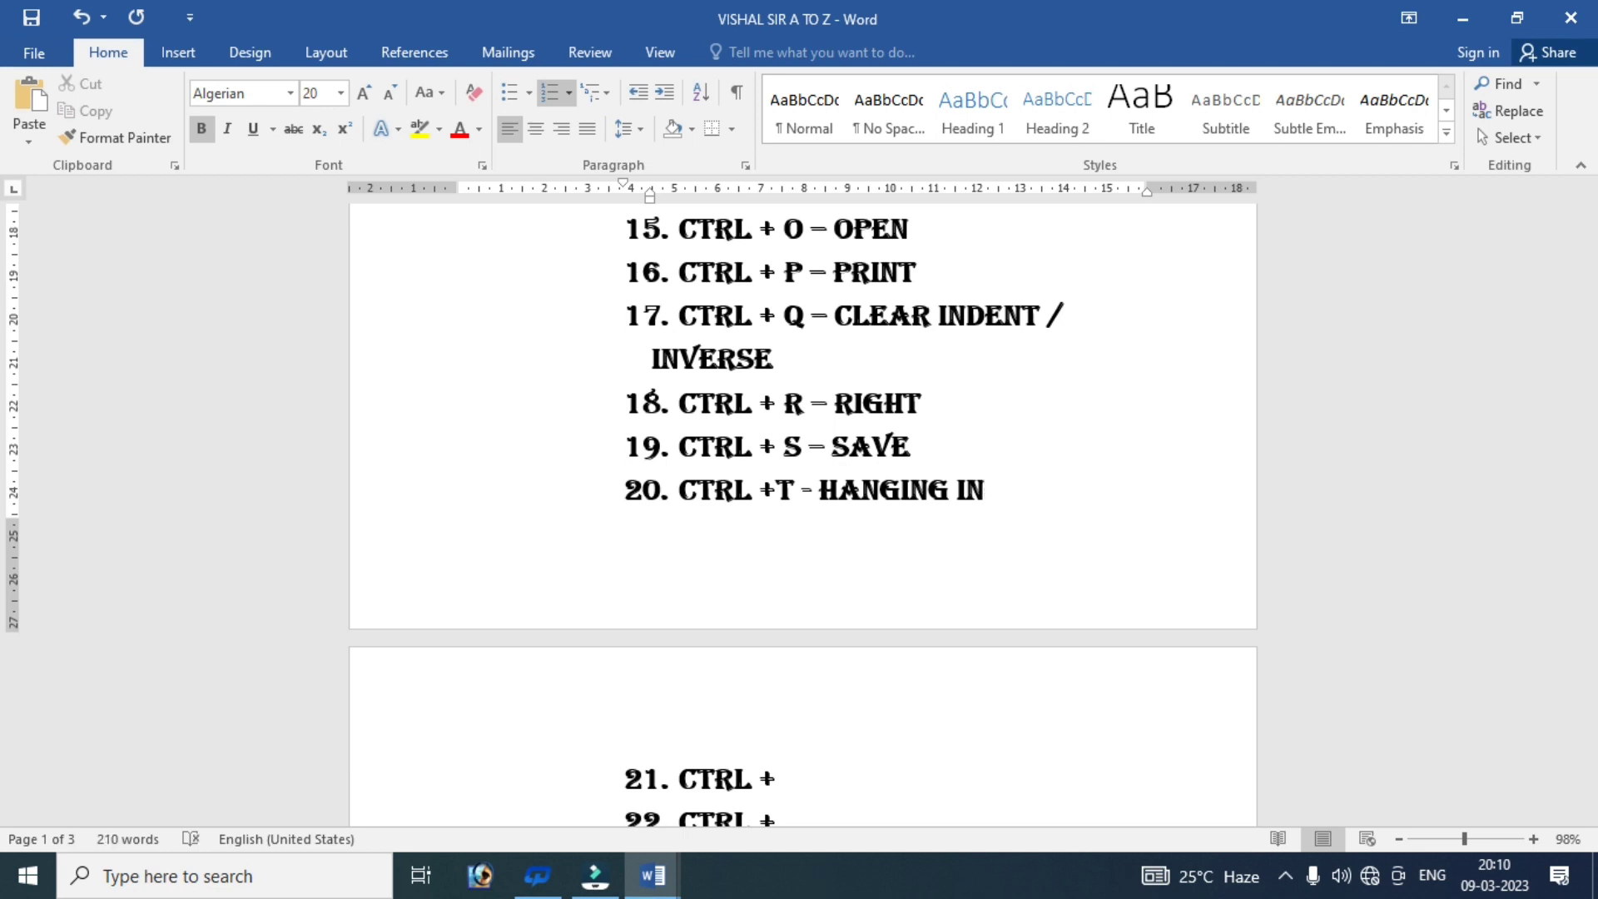
type("DEN")
type("T")
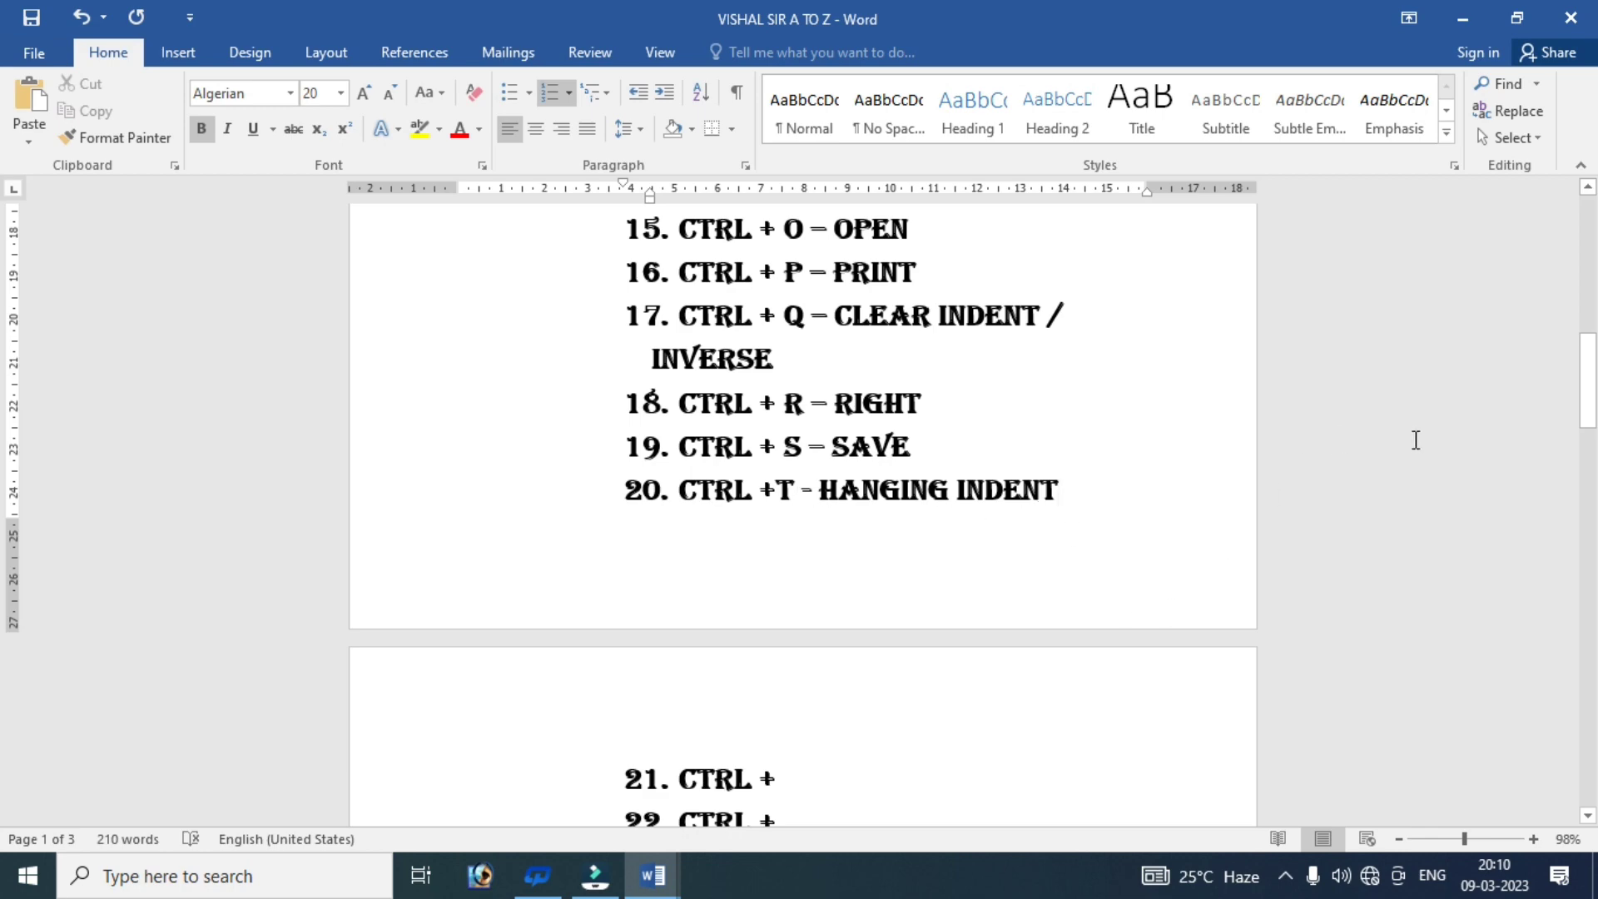
- Scroll to page 3 and drag-select from below PIC up to the shortcut-keys title
mouse_move(1586, 366)
left_mouse_down()
mouse_move(1585, 471)
mouse_move(1548, 644)
left_mouse_up()
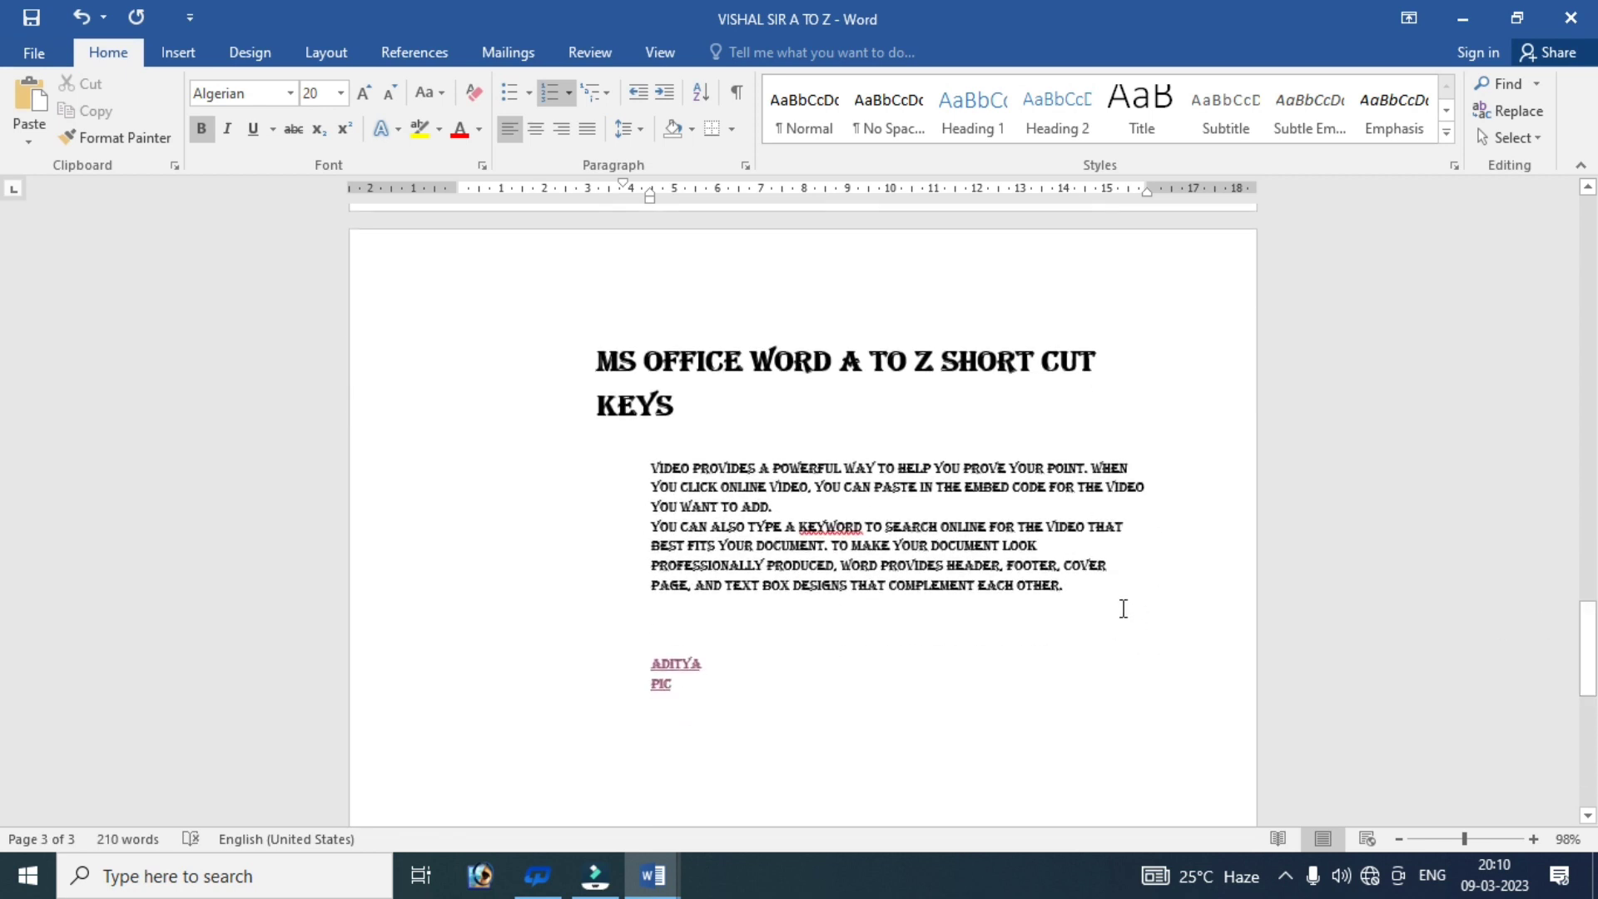
left_click_drag(1069, 584, 876, 545)
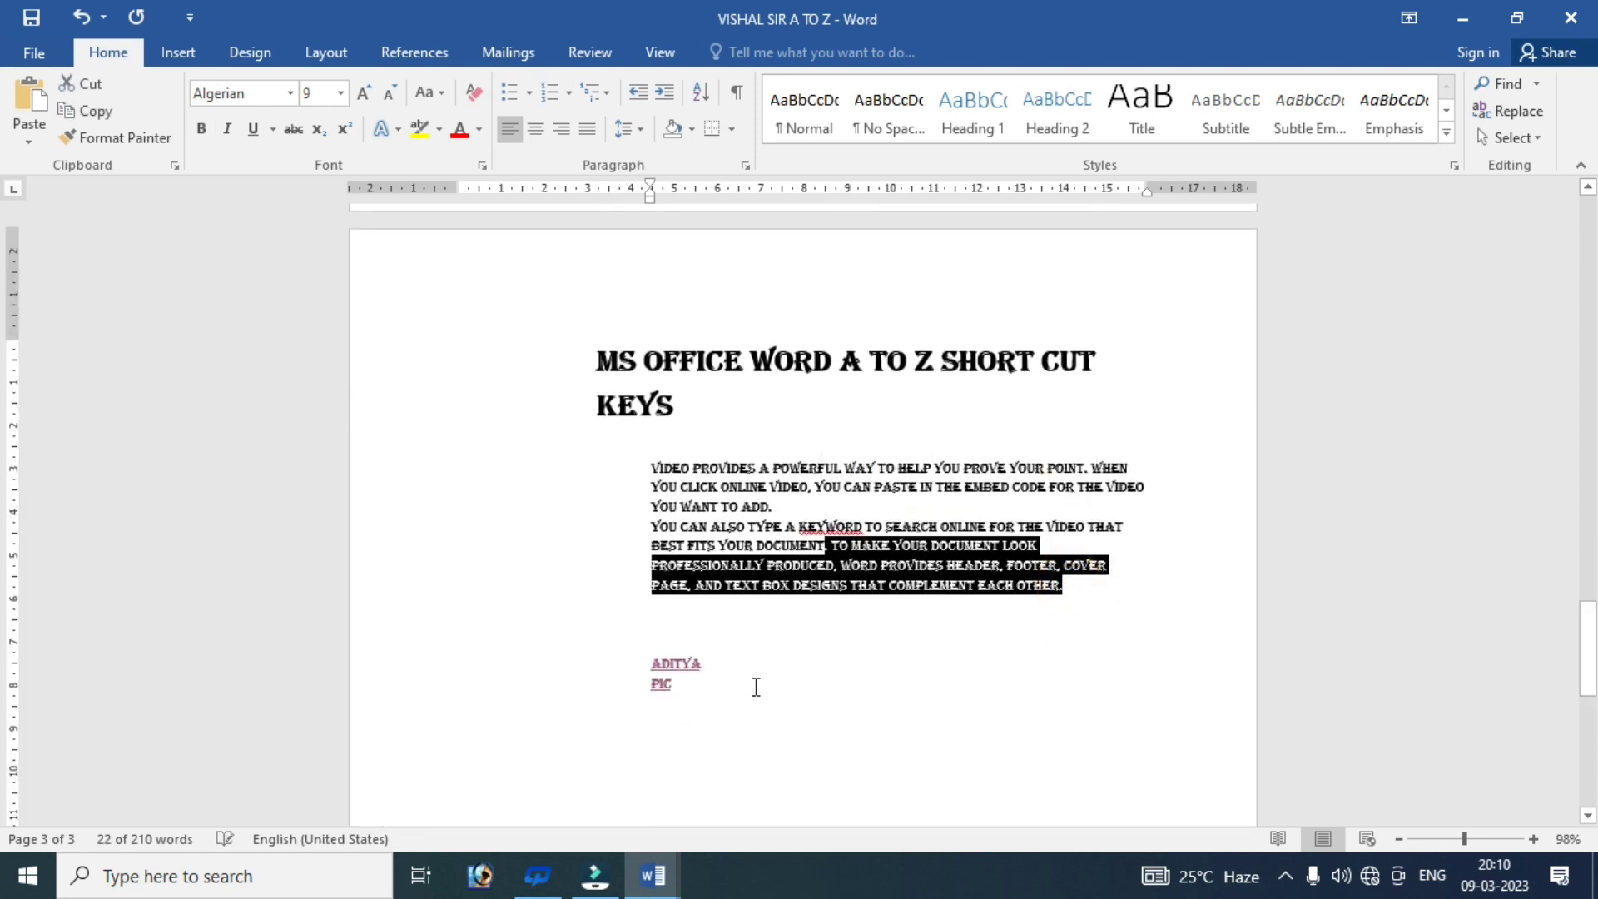
left_click_drag(743, 690, 469, 367)
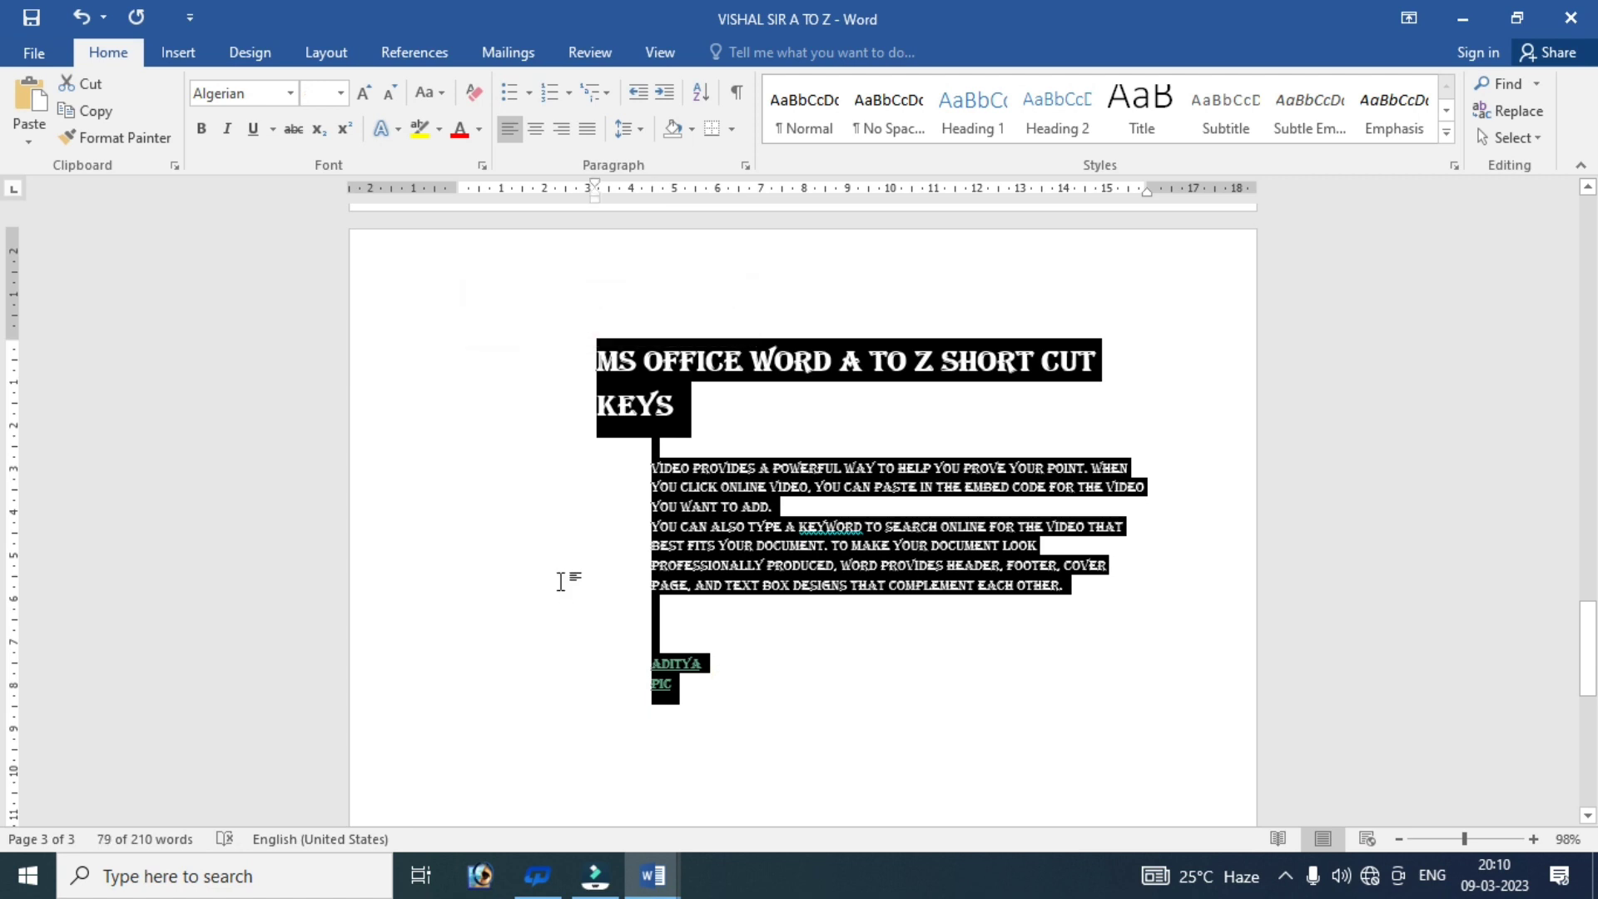
- Replace page 3's old content with five =RAND() sample paragraphs and select them all
key("Delete")
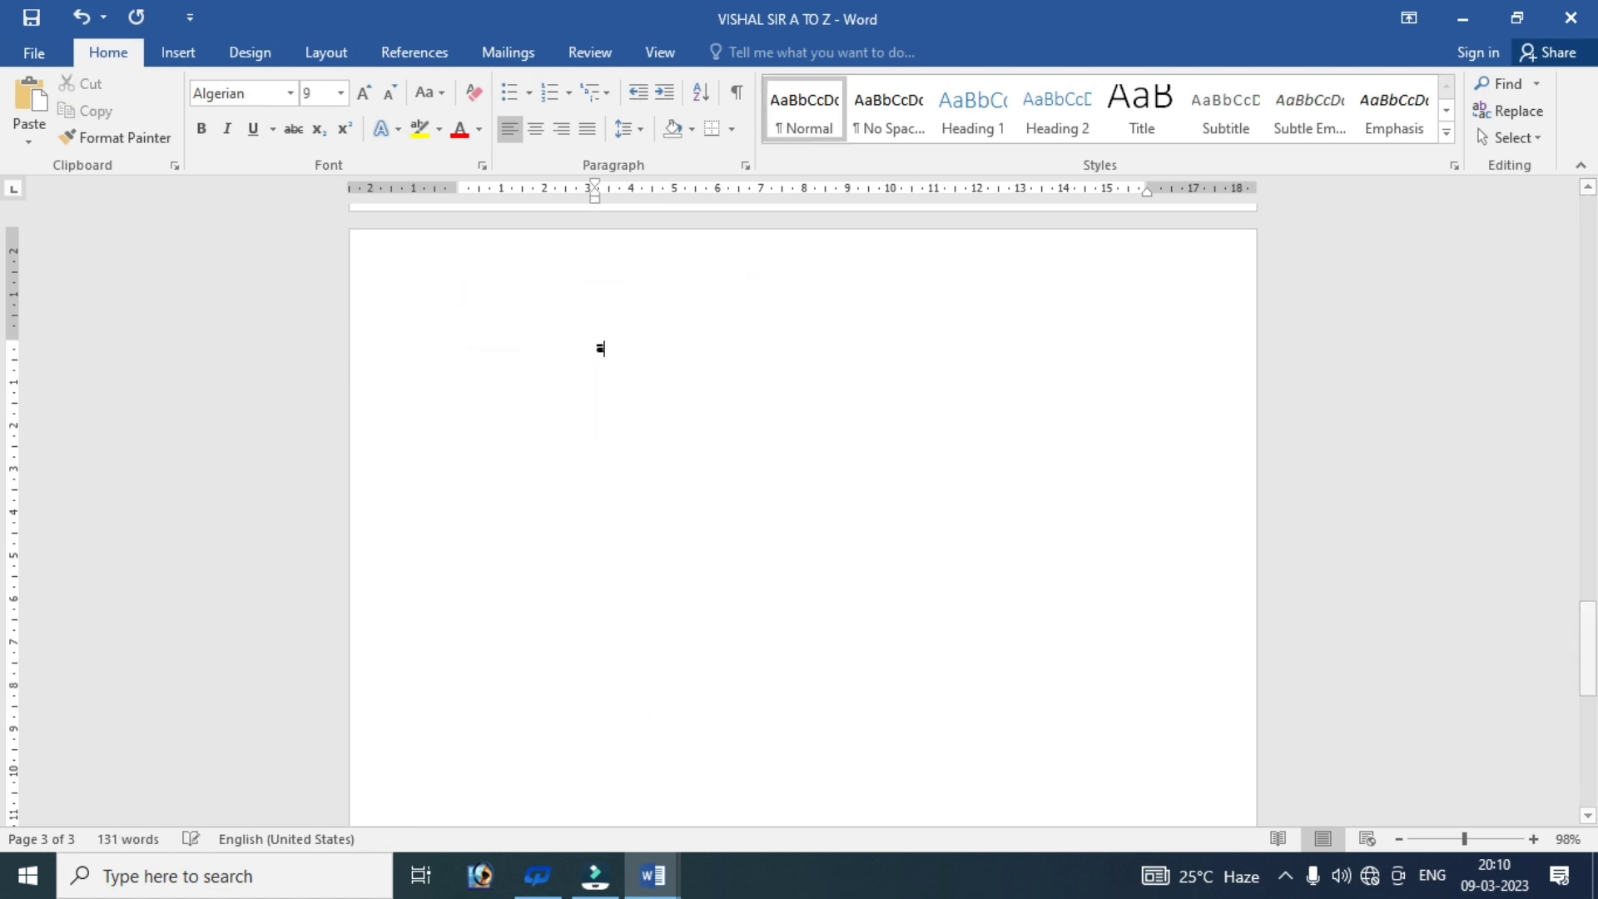
type("RAND")
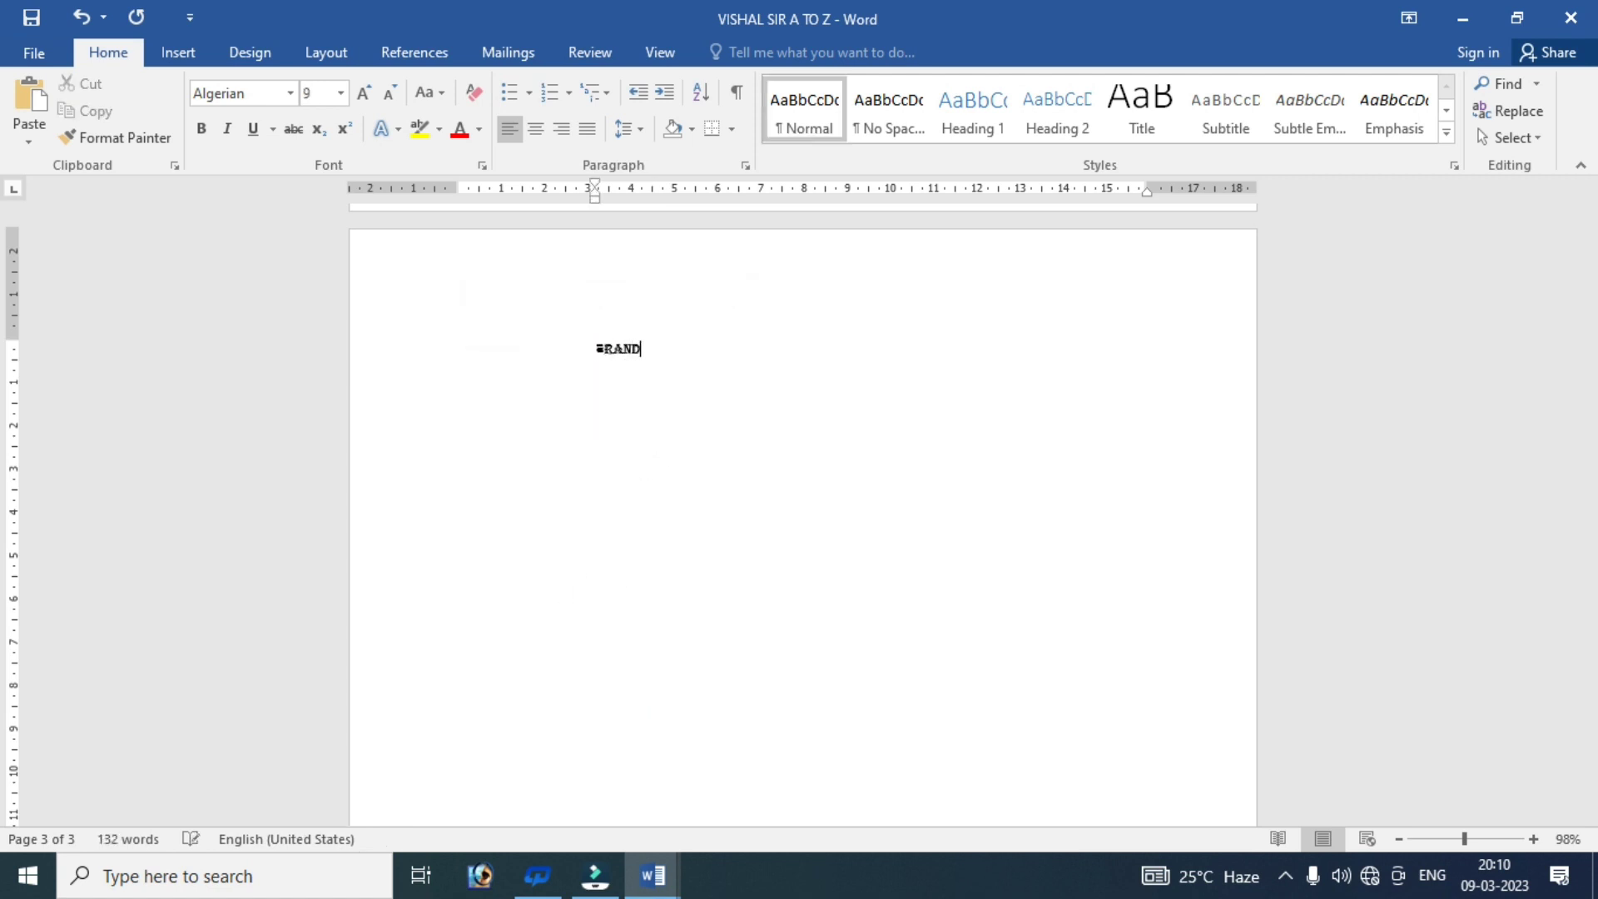
type("()")
key("Return")
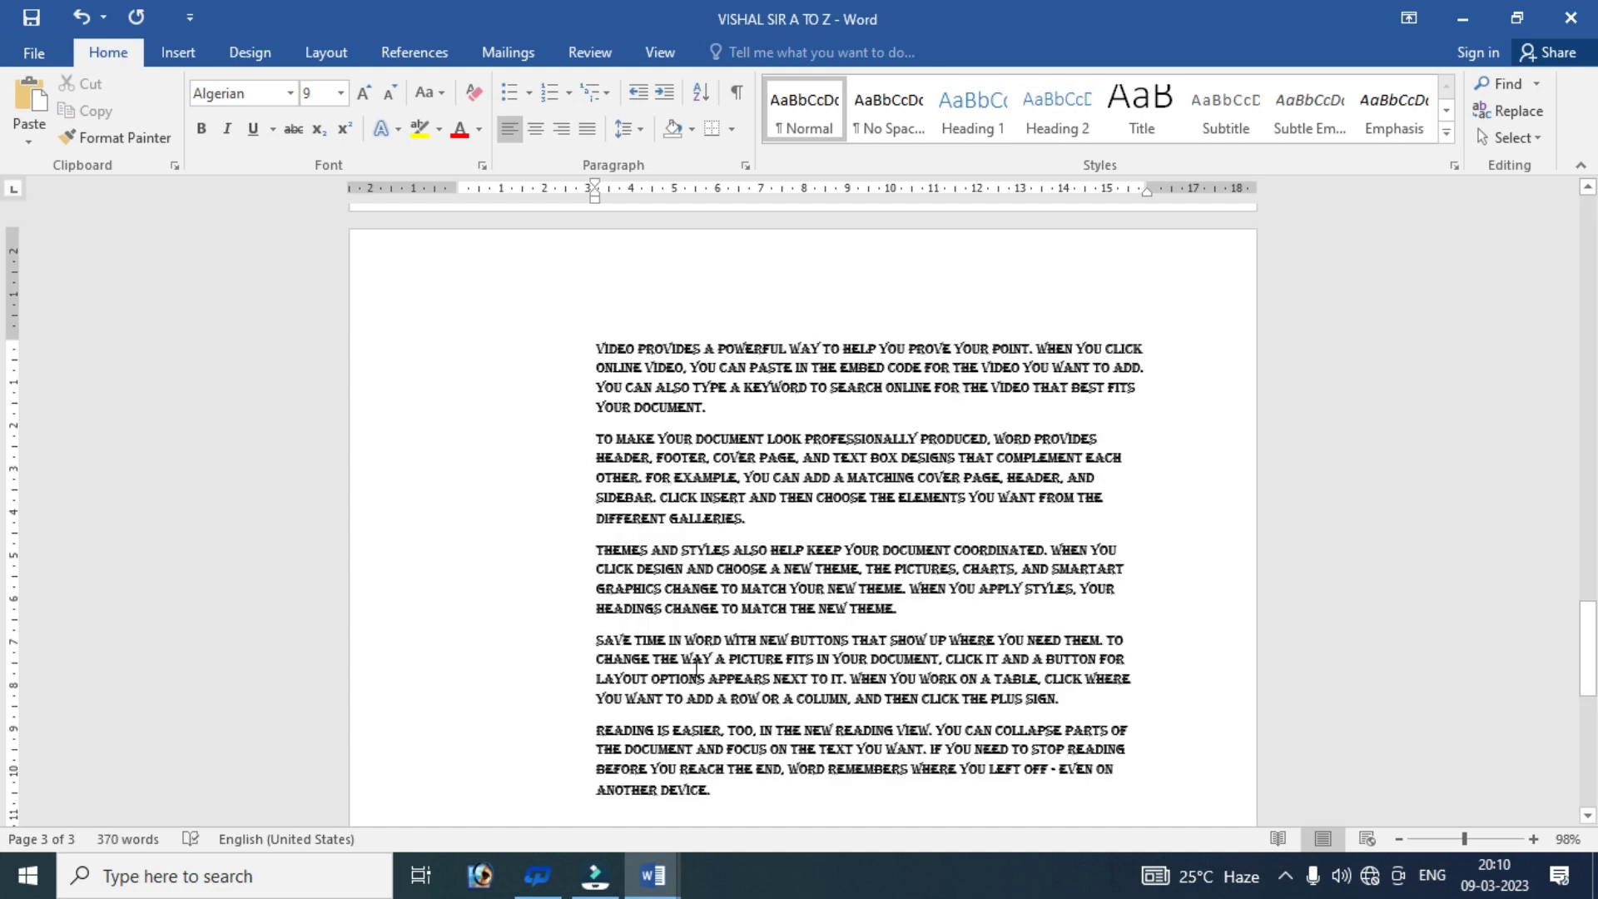
left_click_drag(724, 795, 586, 390)
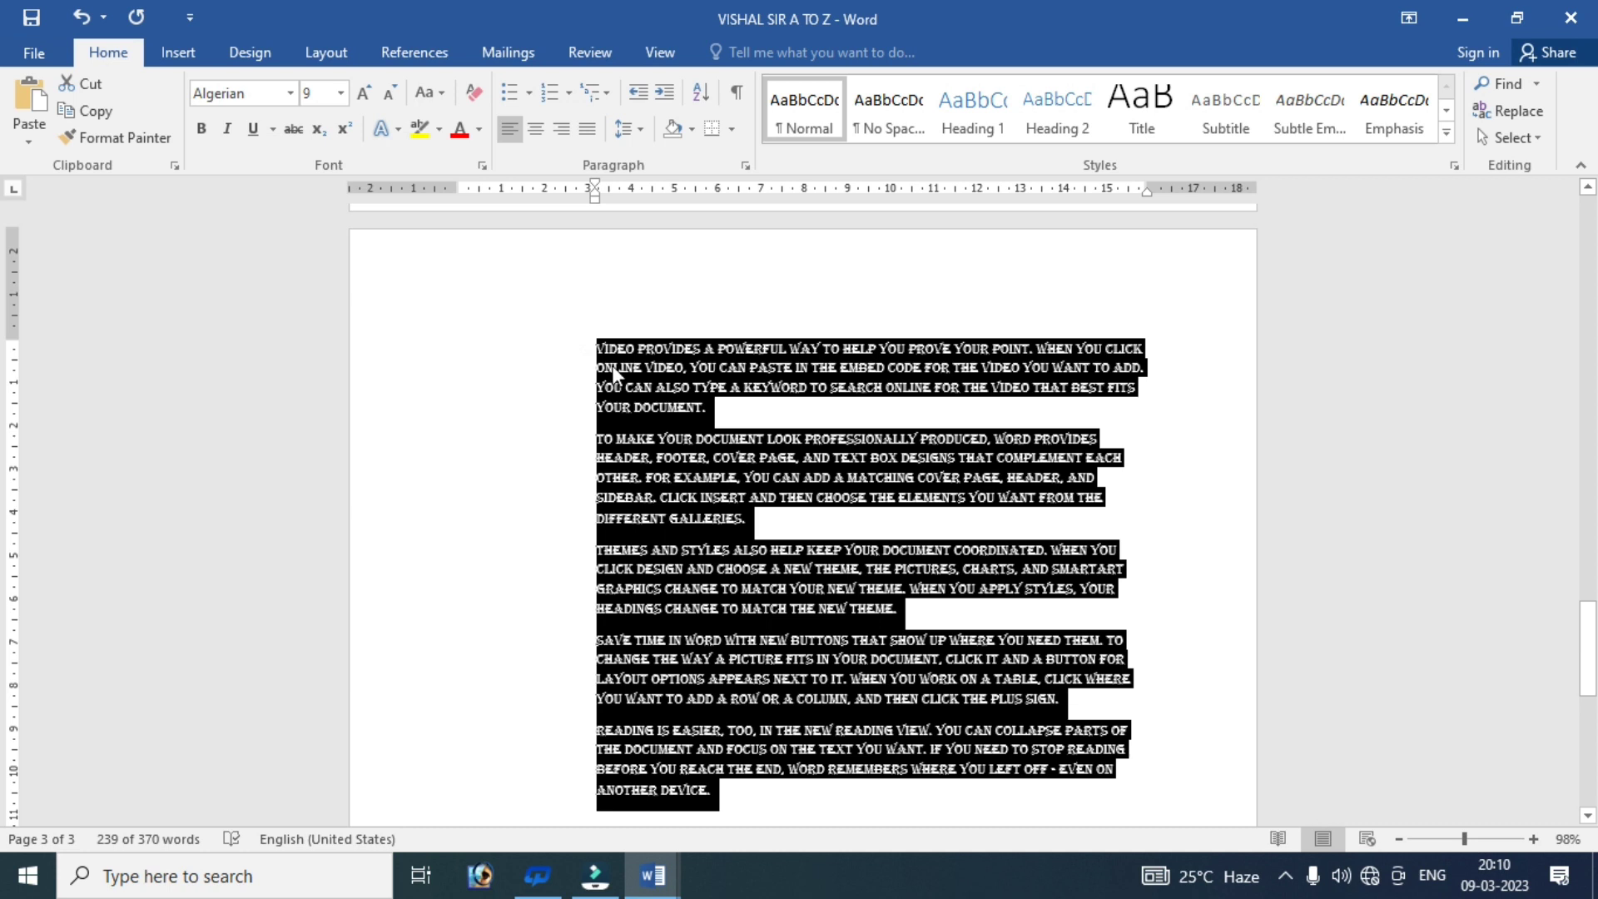
- Give the five sample paragraphs a widened hanging indent using Ctrl+T twice
key("ctrl+t")
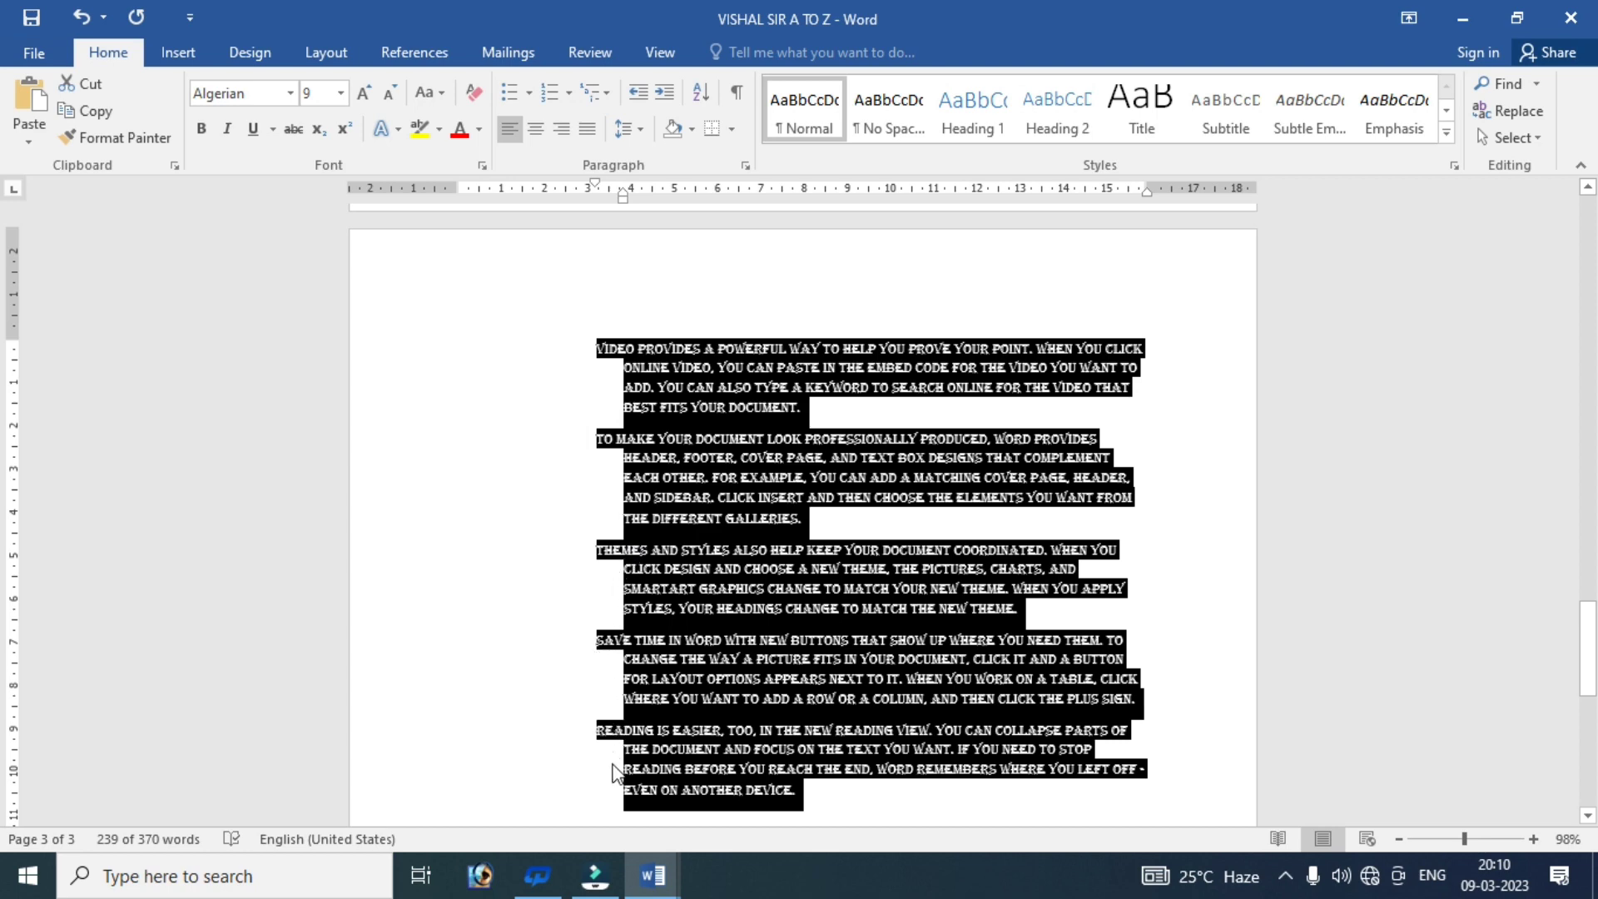
key("ctrl+t")
key("ctrl+t")
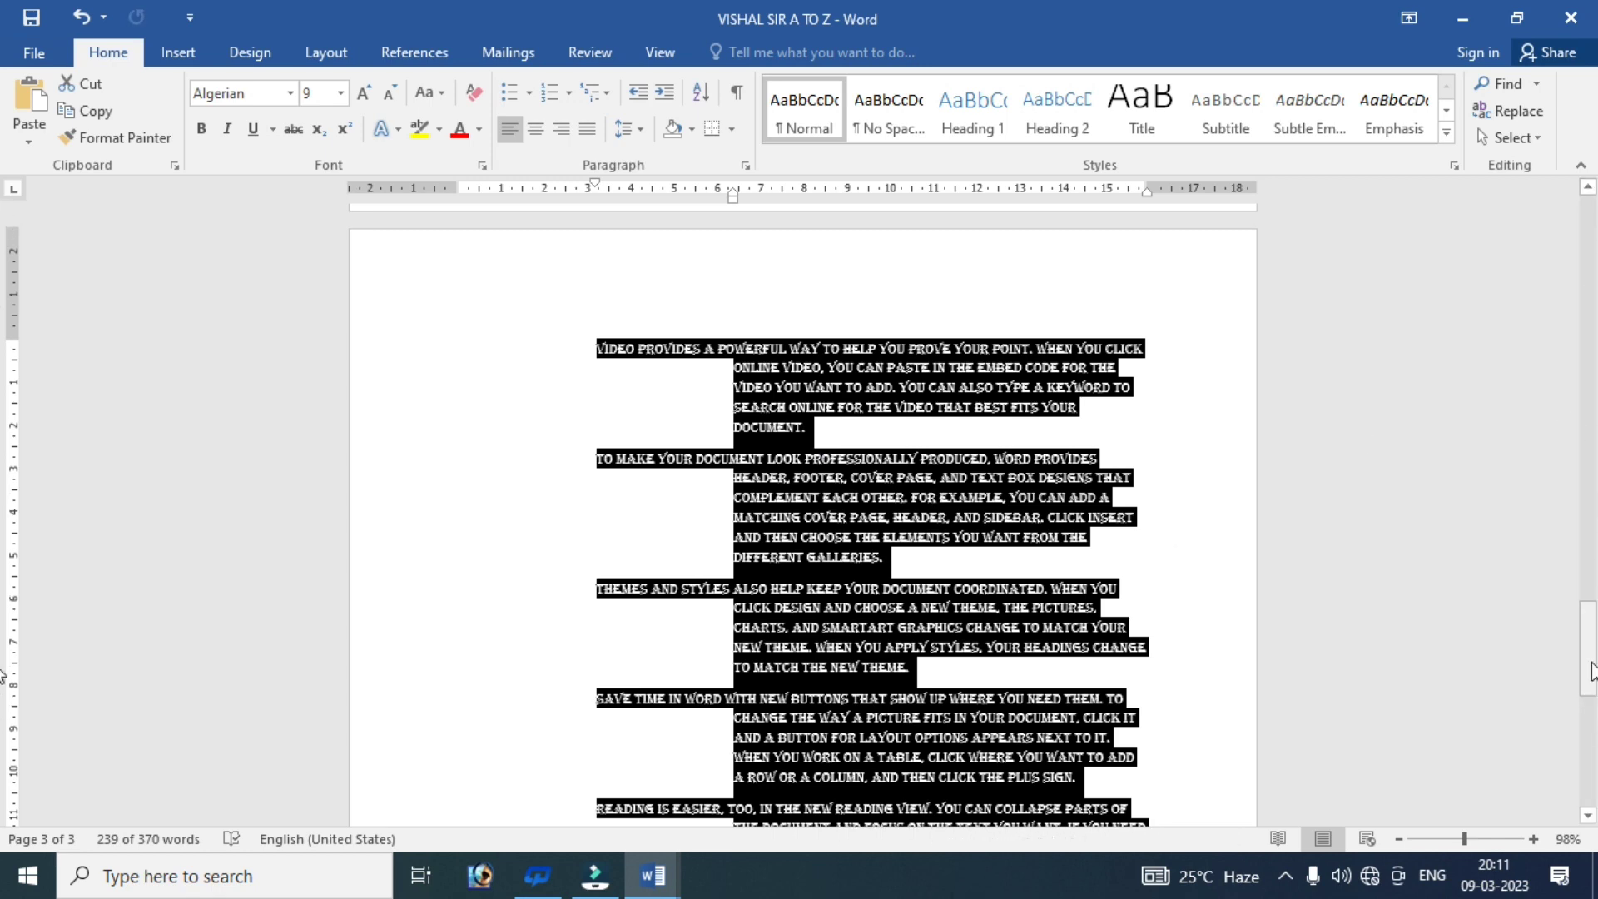
mouse_move(1590, 641)
left_mouse_down()
mouse_move(1591, 348)
mouse_move(1585, 449)
left_mouse_up()
- Complete item 21 to read 'CTRL +U – UNDERLINE', correcting the mistyped 5
left_click(814, 482)
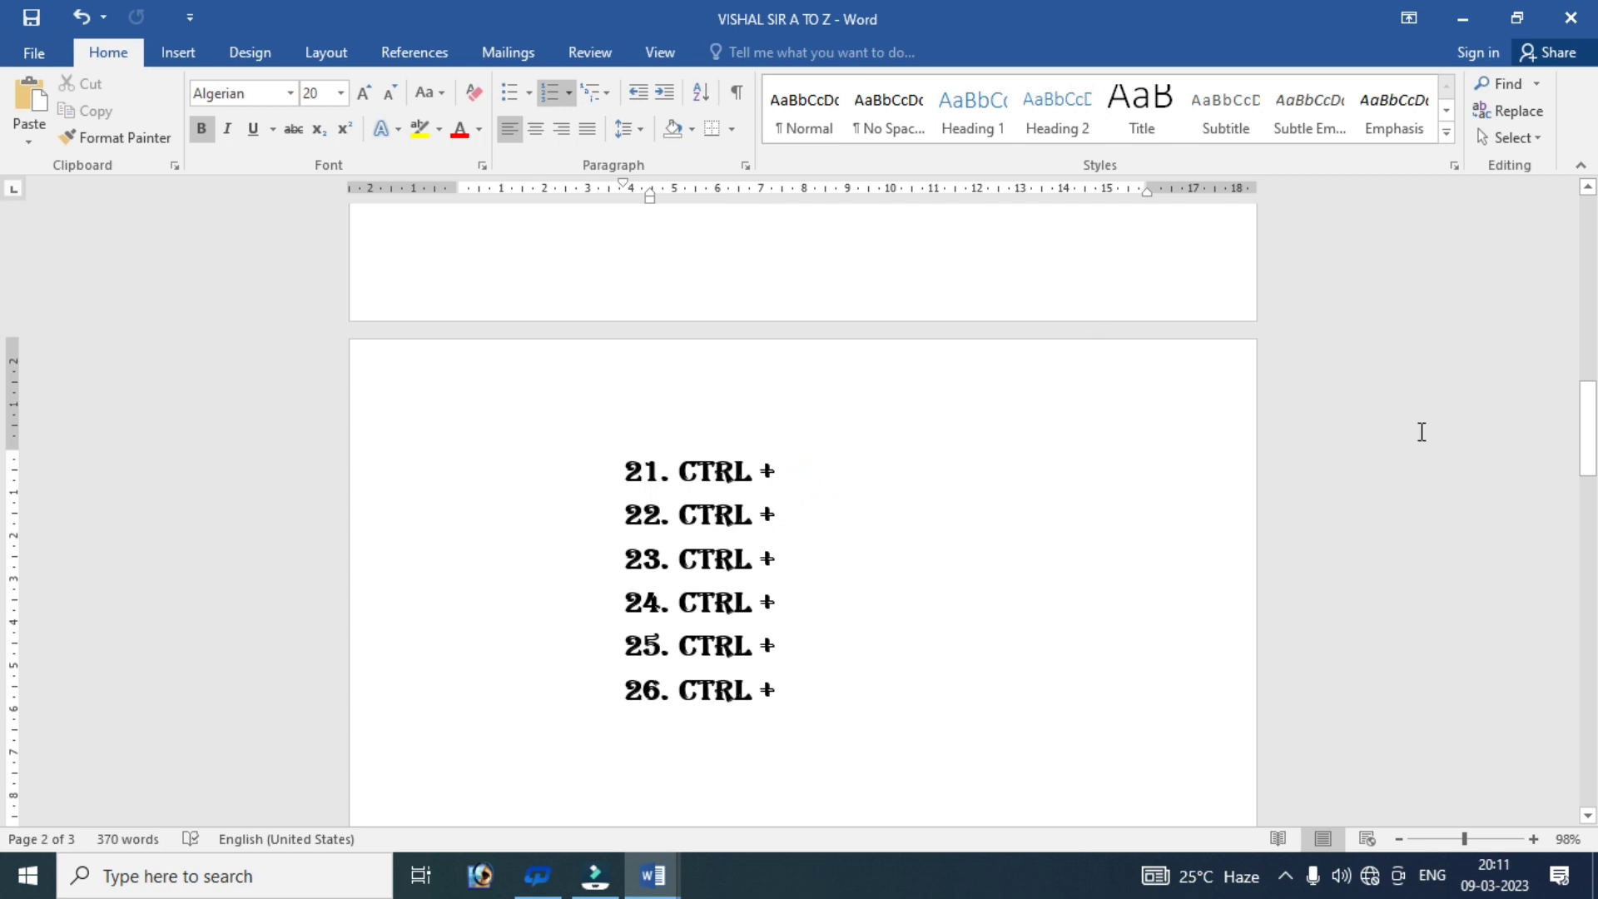
mouse_move(1592, 449)
left_mouse_down()
mouse_move(1591, 416)
mouse_move(1591, 445)
left_mouse_up()
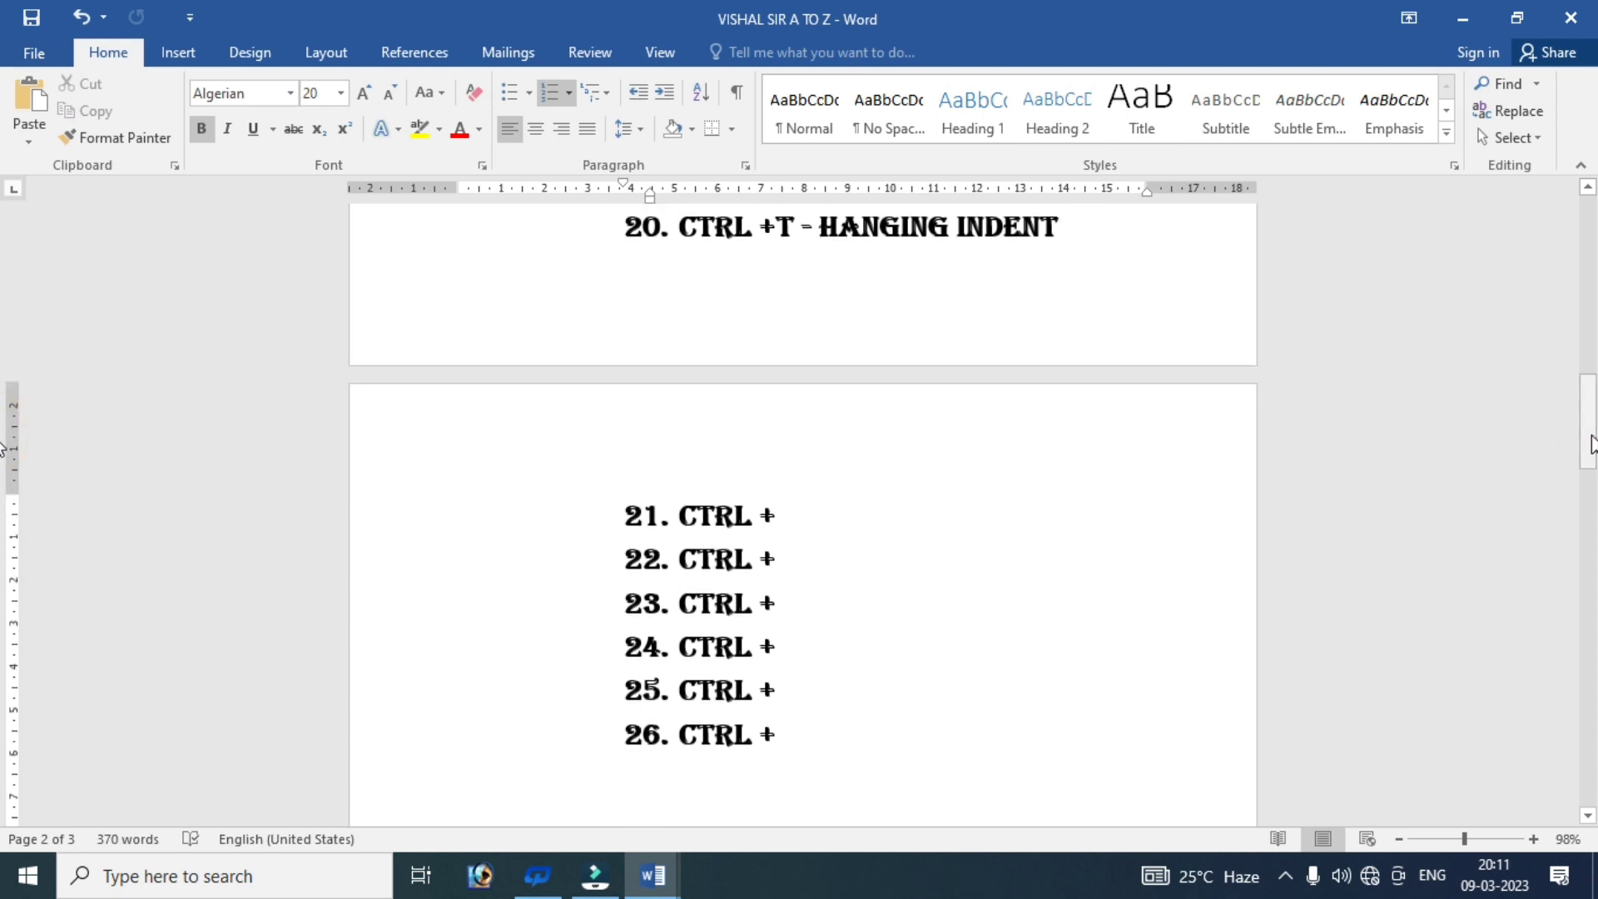
type("U")
type(" = ")
type("UN")
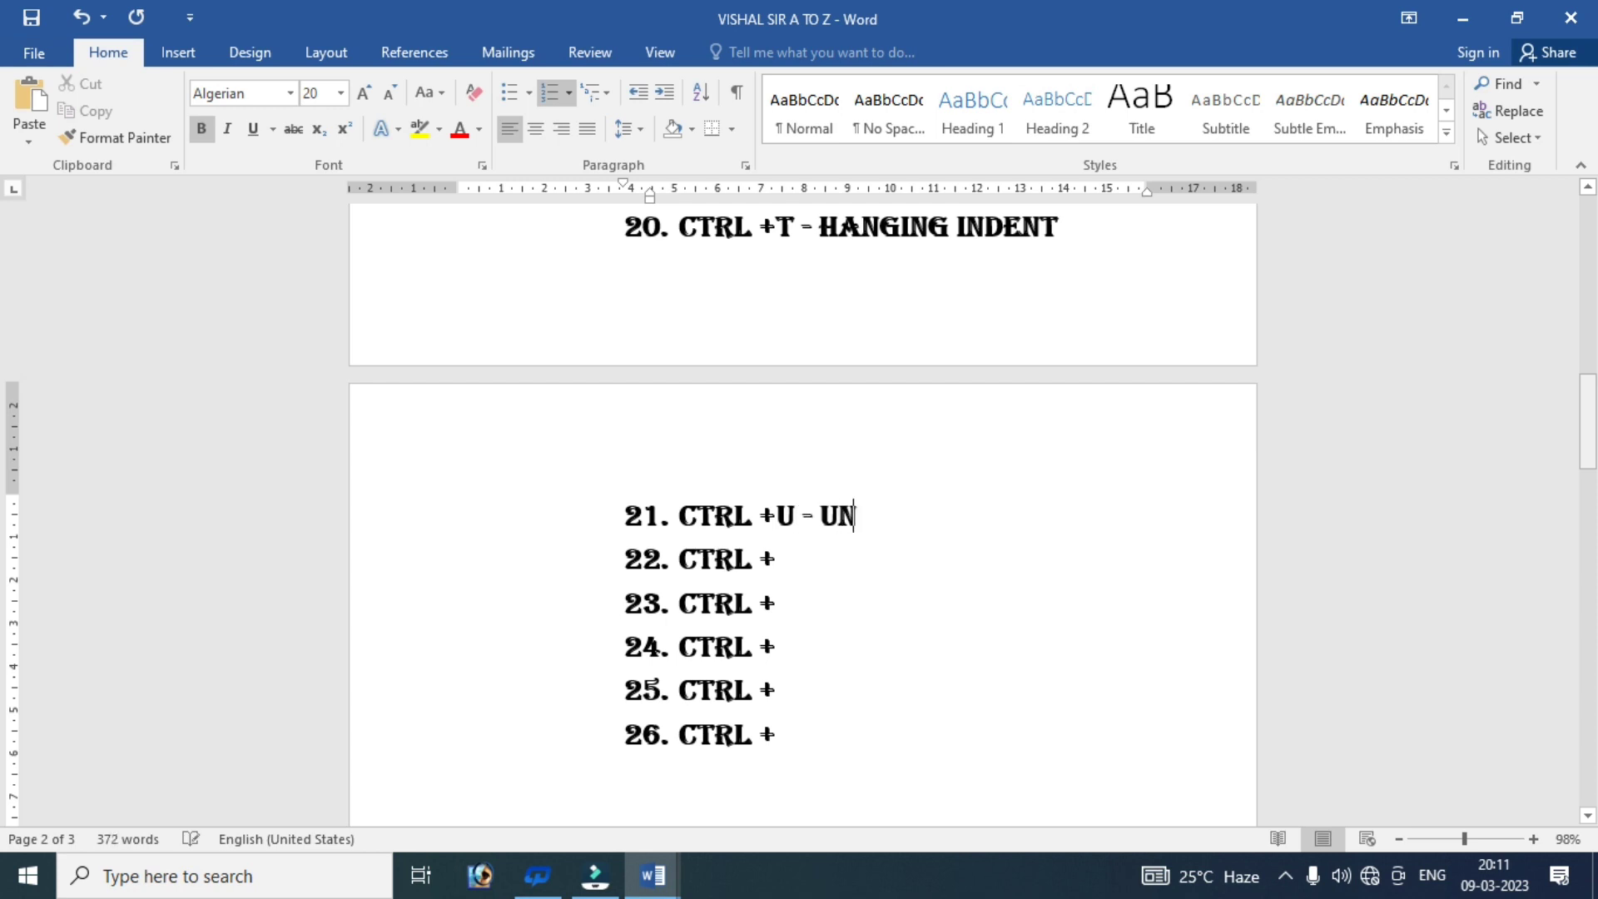
type("DE5")
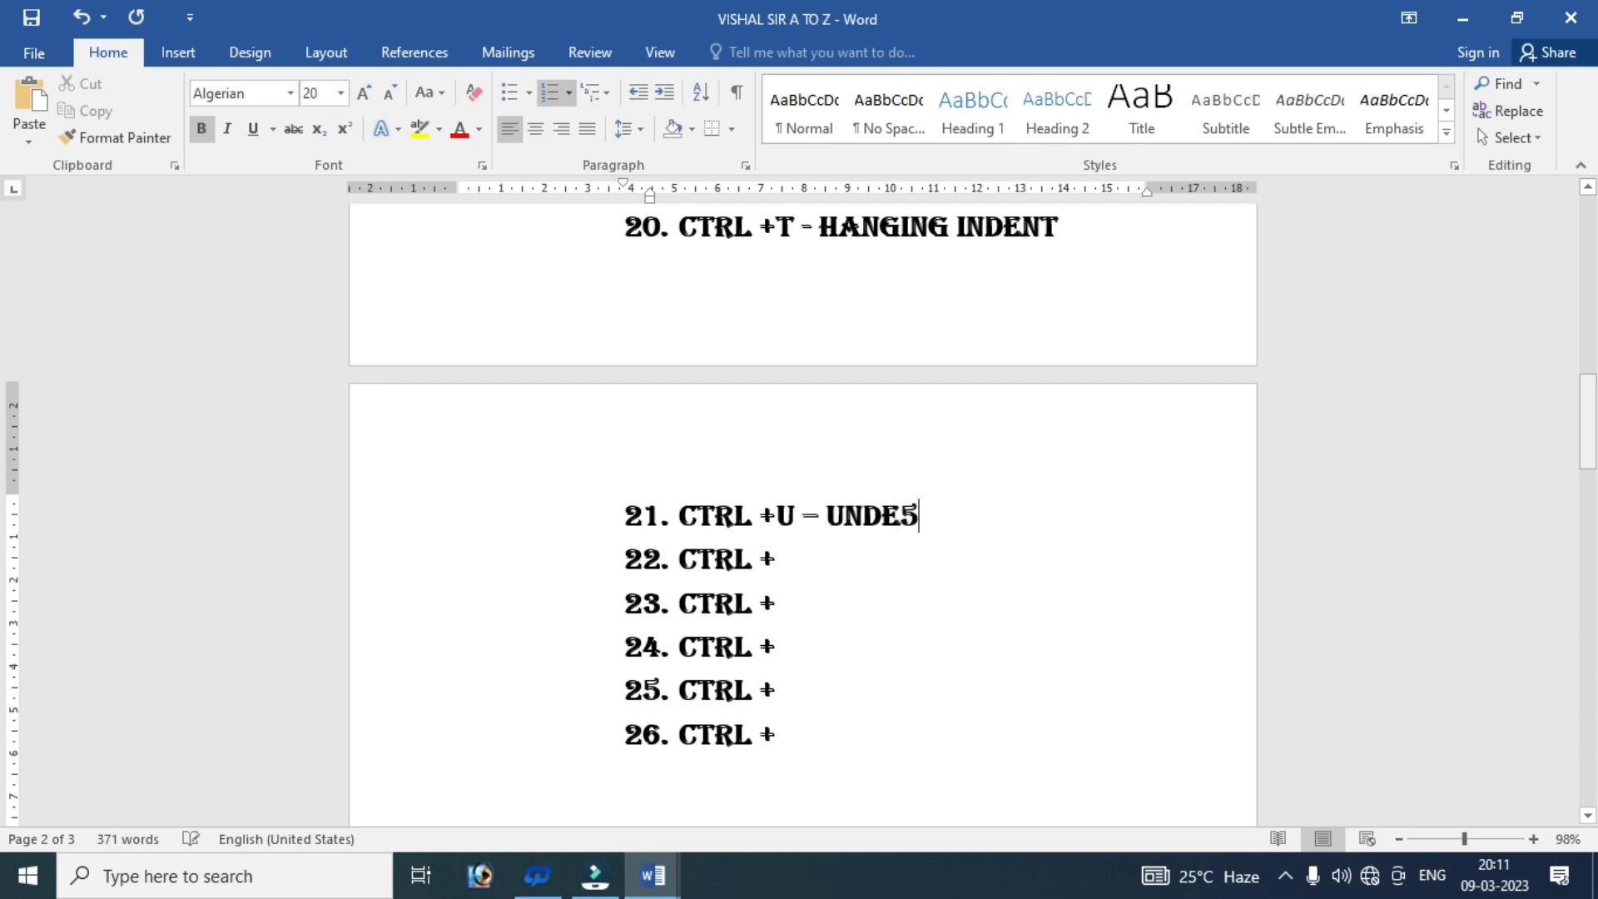
key("BackSpace")
type("R ")
type("LI")
type("NE")
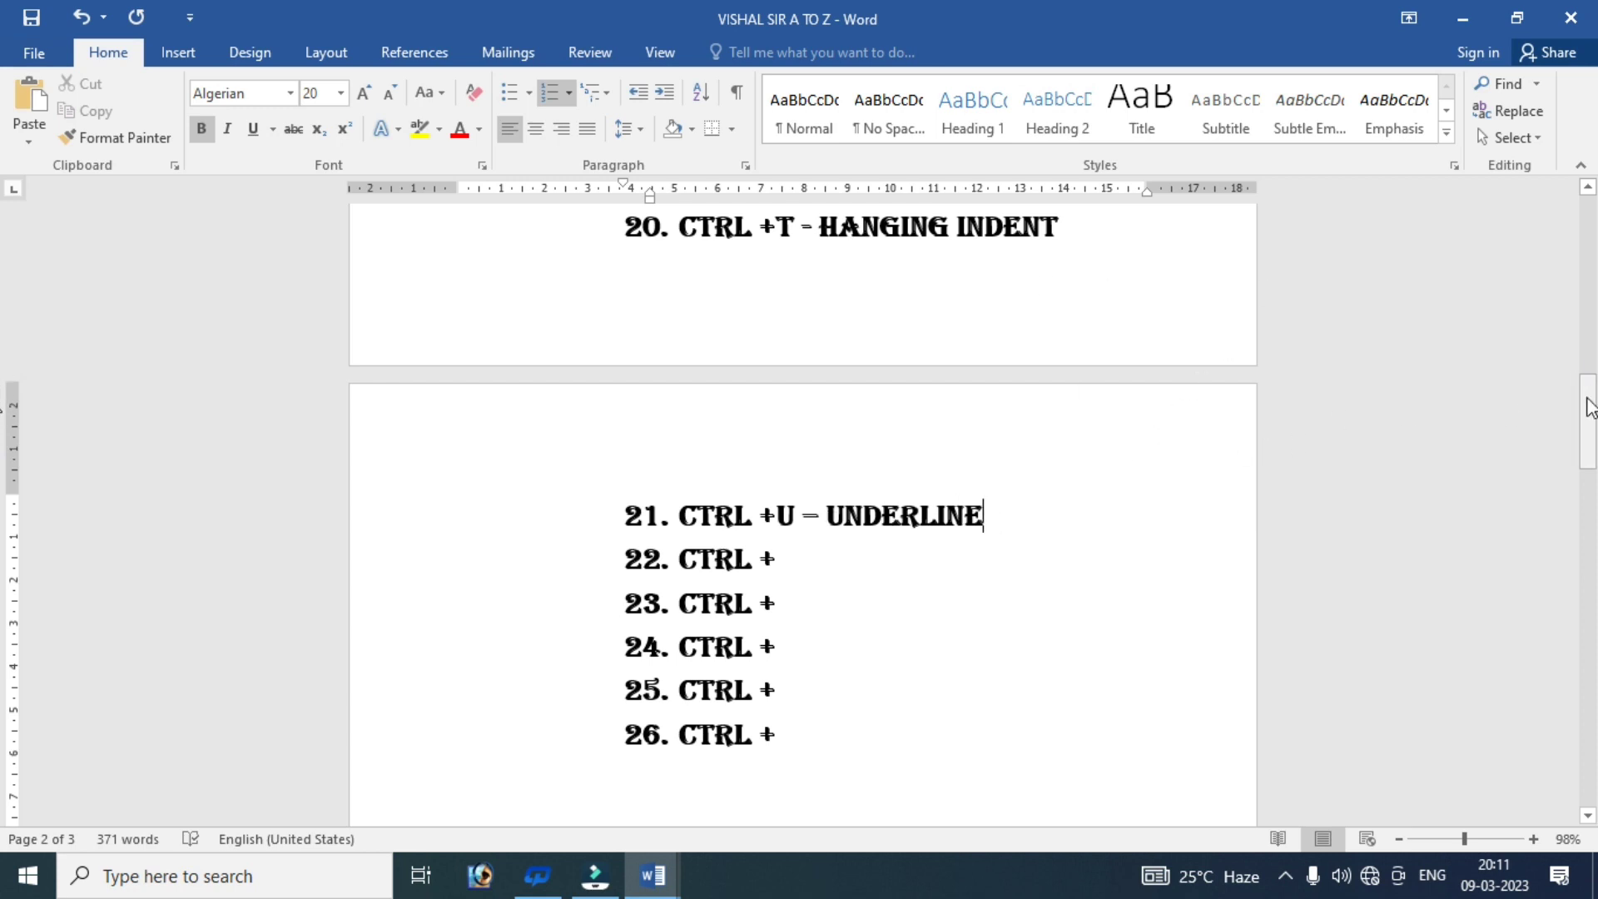
left_click_drag(1590, 407, 1561, 685)
mouse_move(1136, 591)
left_mouse_down()
mouse_move(691, 398)
mouse_move(595, 464)
left_mouse_up()
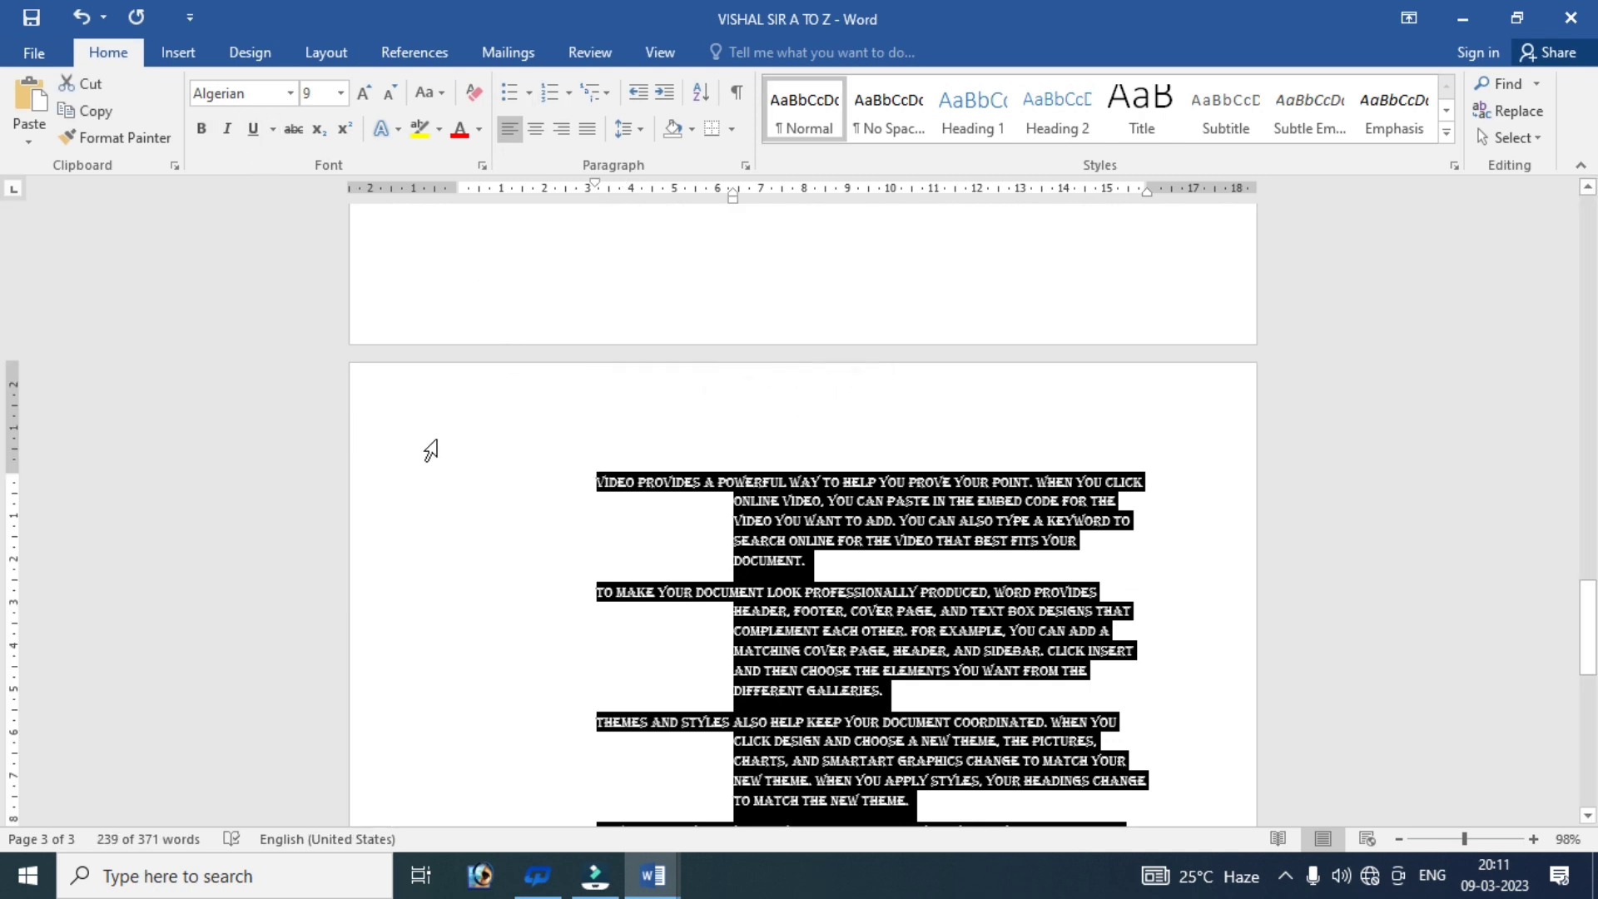
- Give the selected sample paragraphs a double-line underline through the Font dialog
key("ctrl+u")
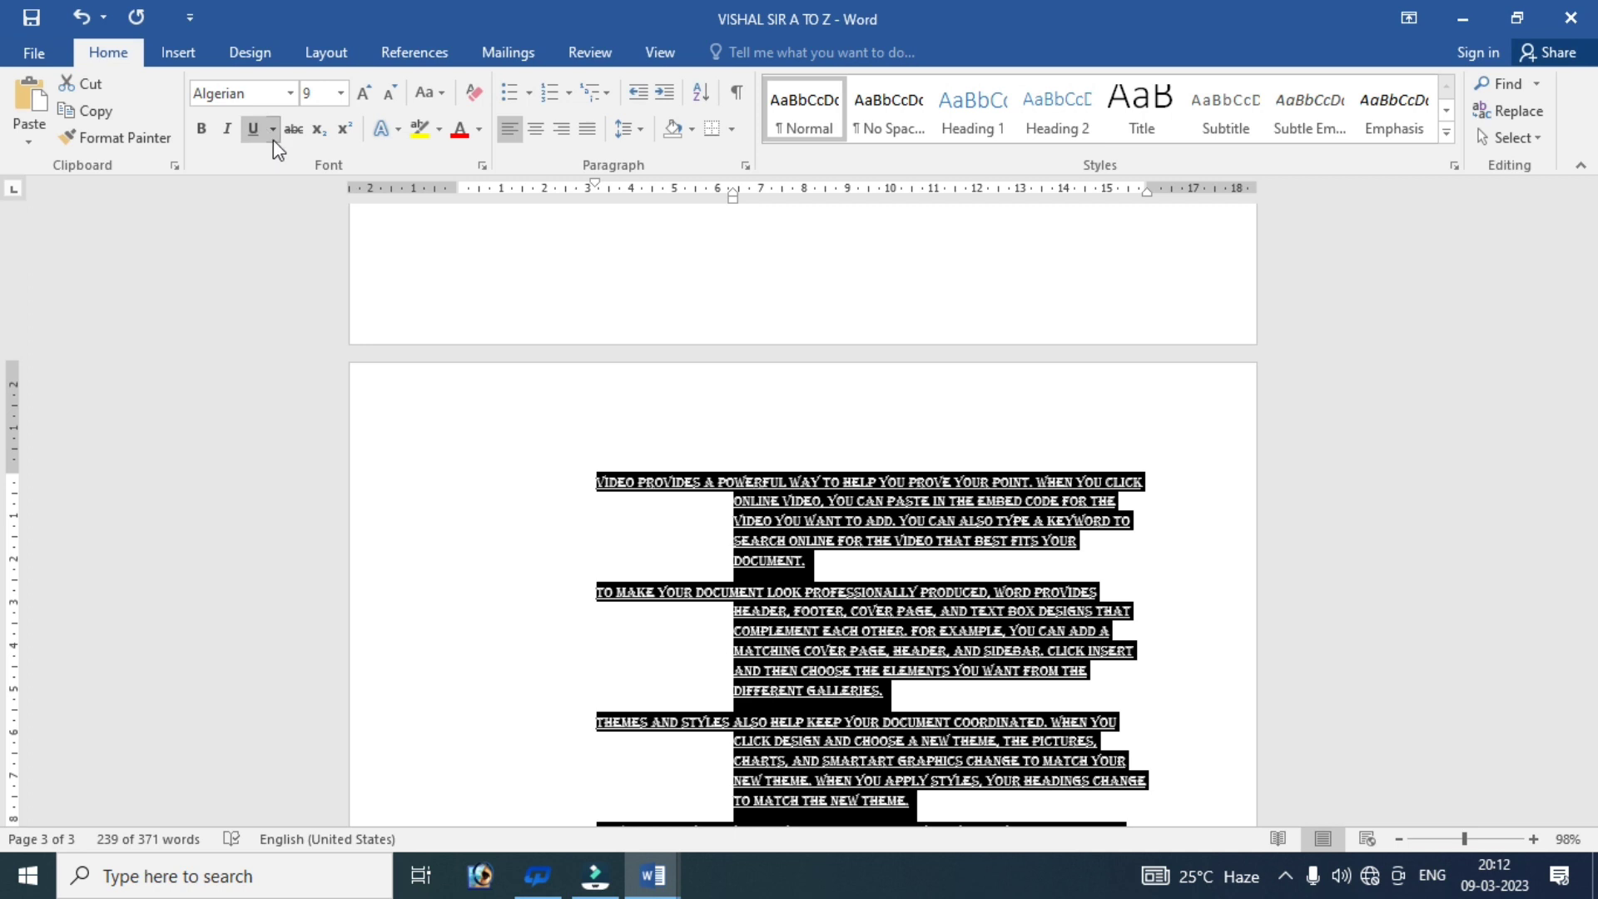
mouse_move(252, 128)
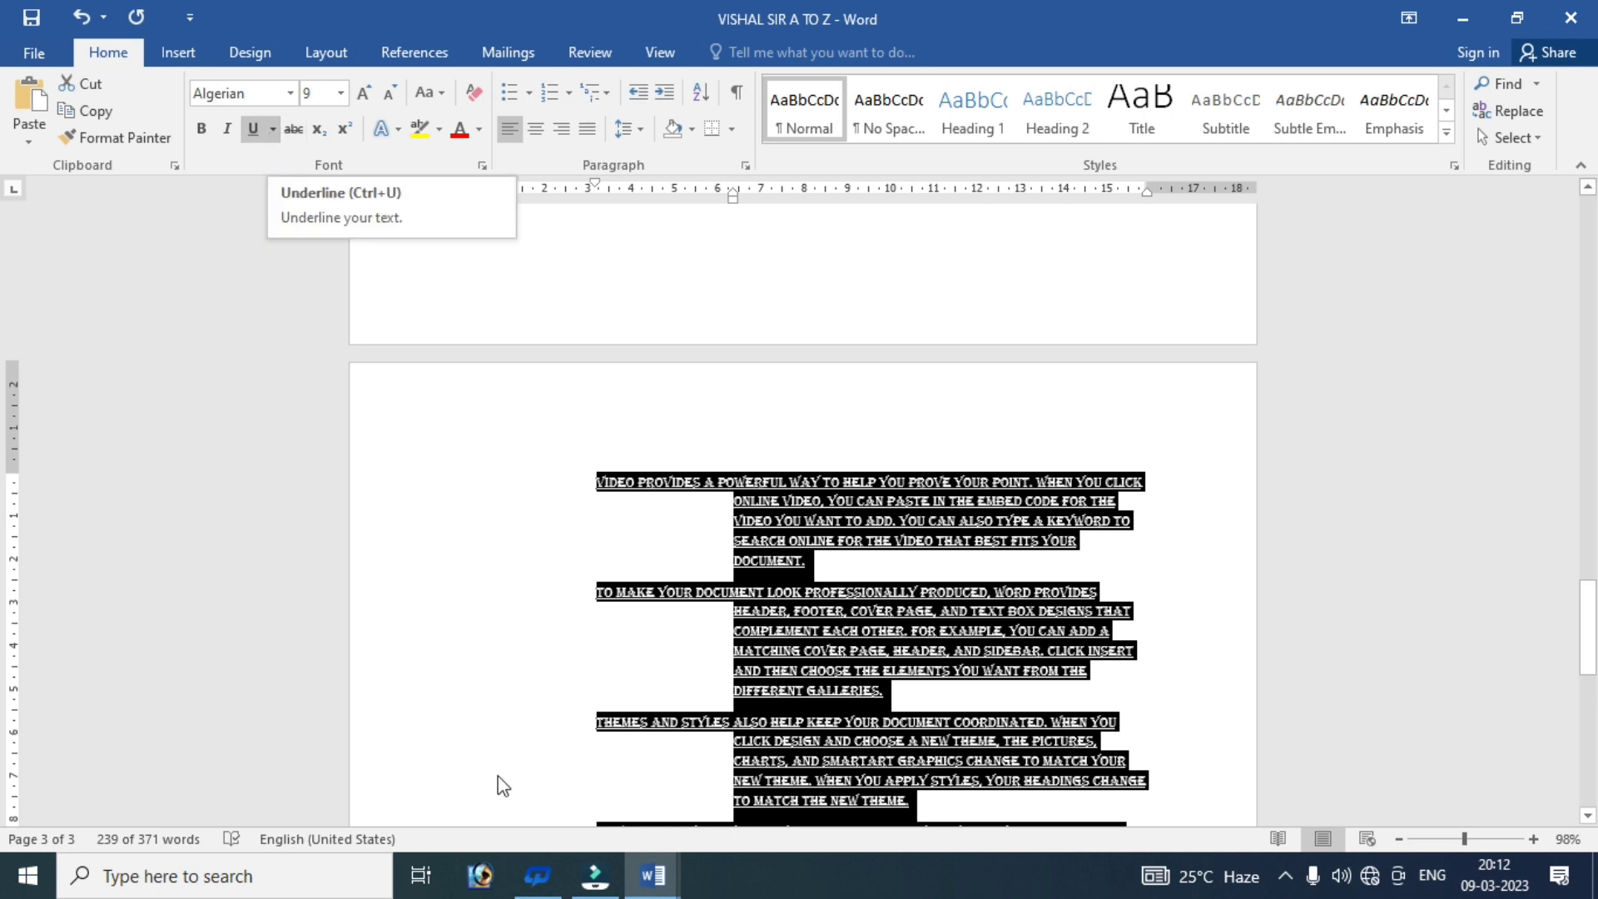
key("ctrl+d")
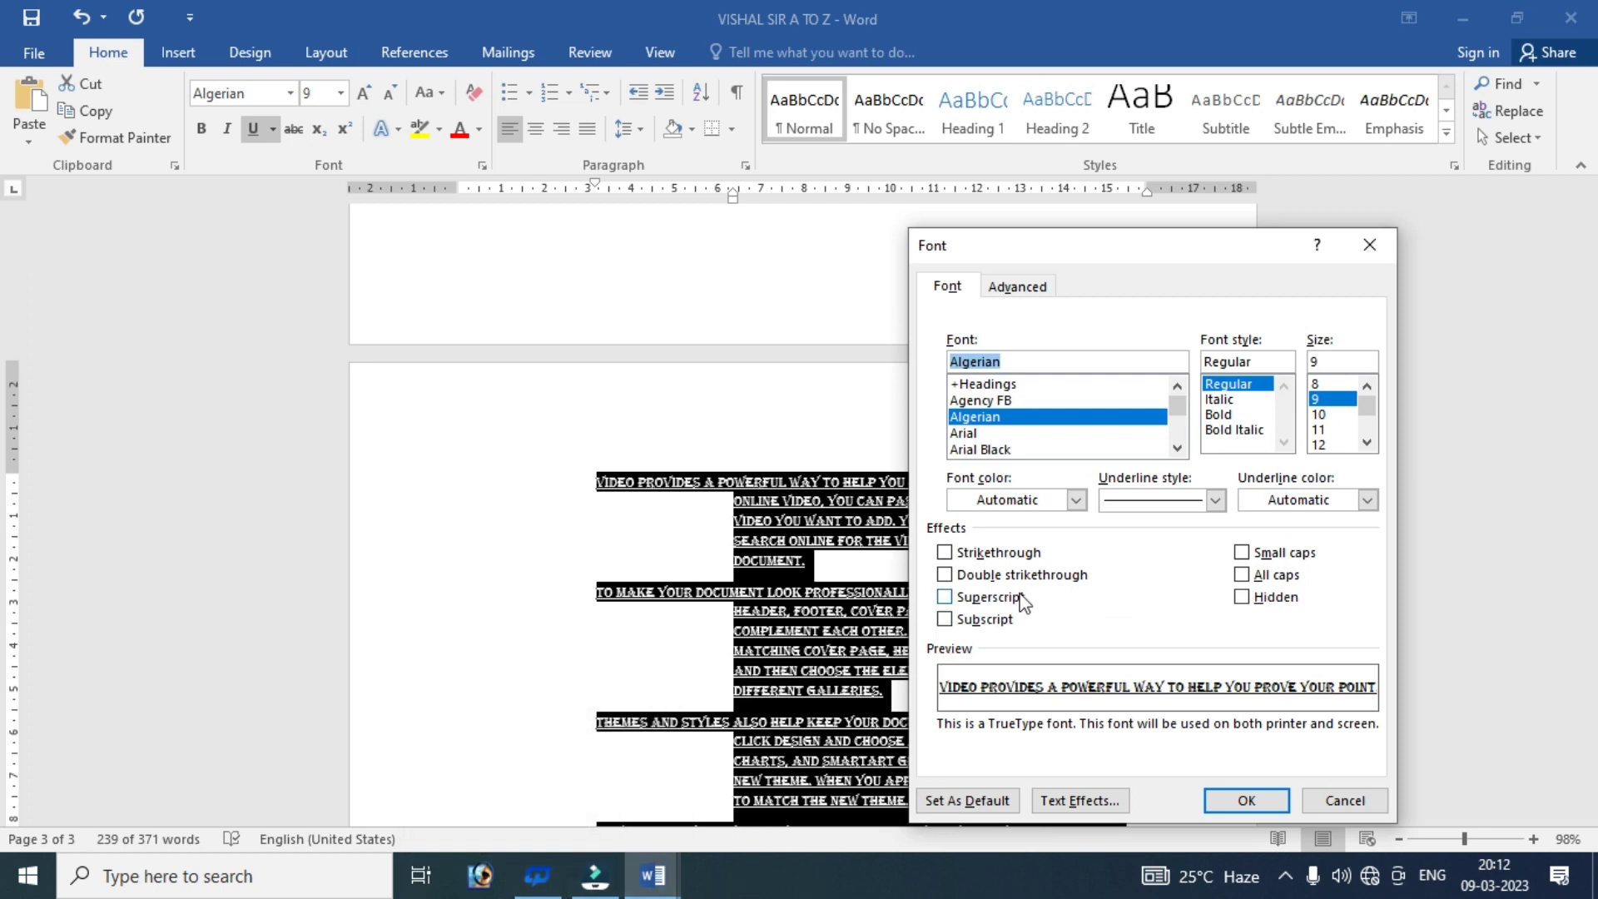
left_click(1215, 500)
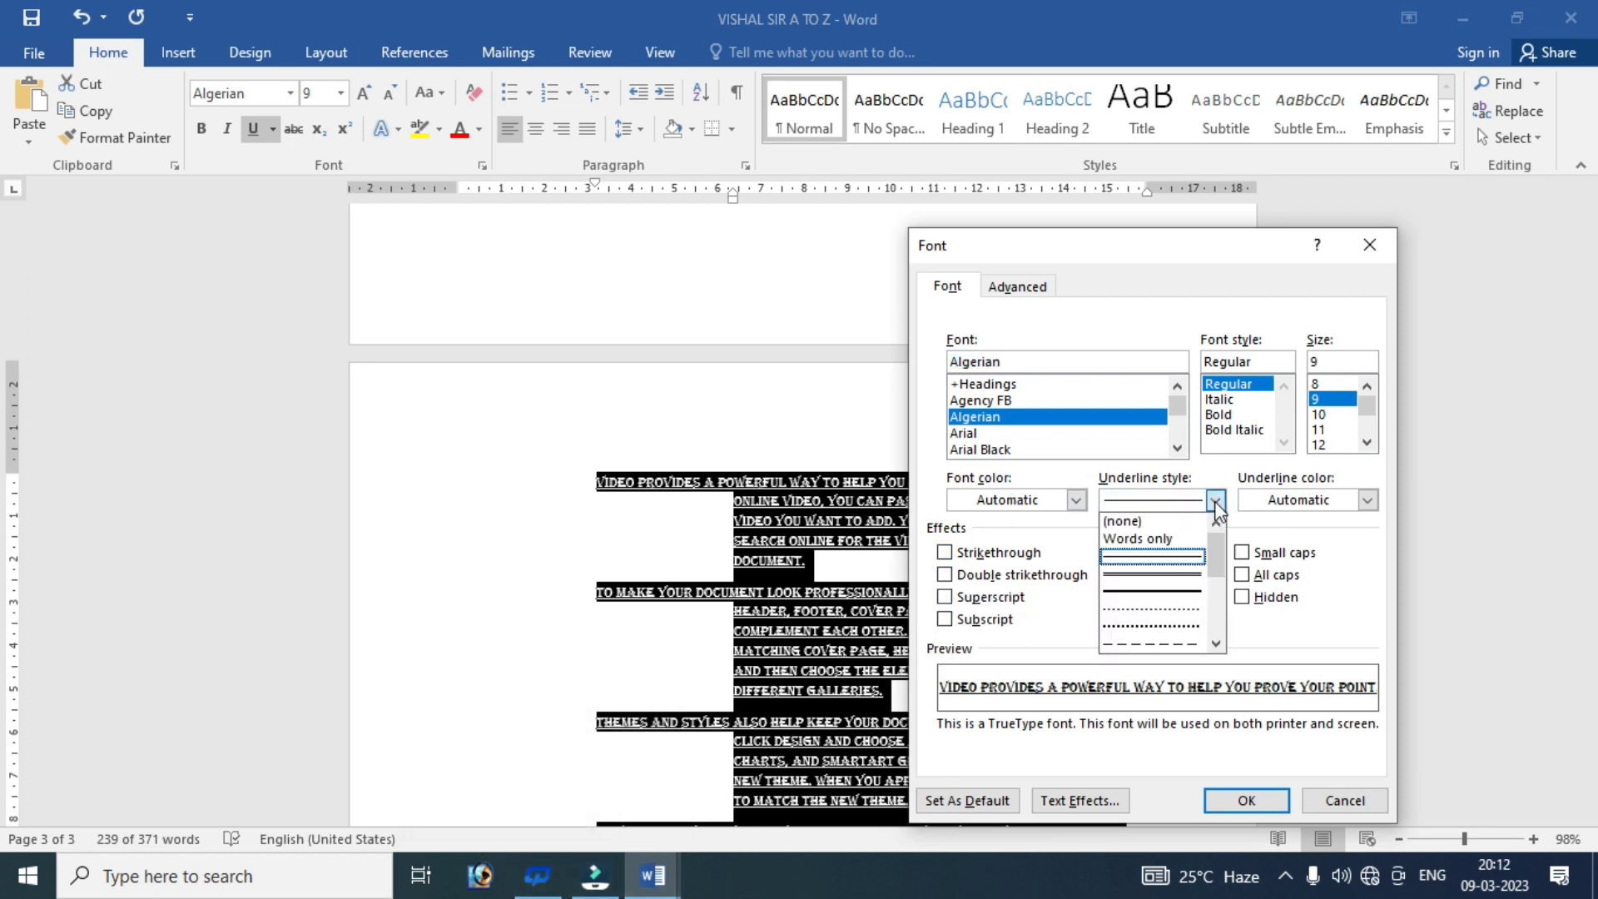
left_click(1190, 574)
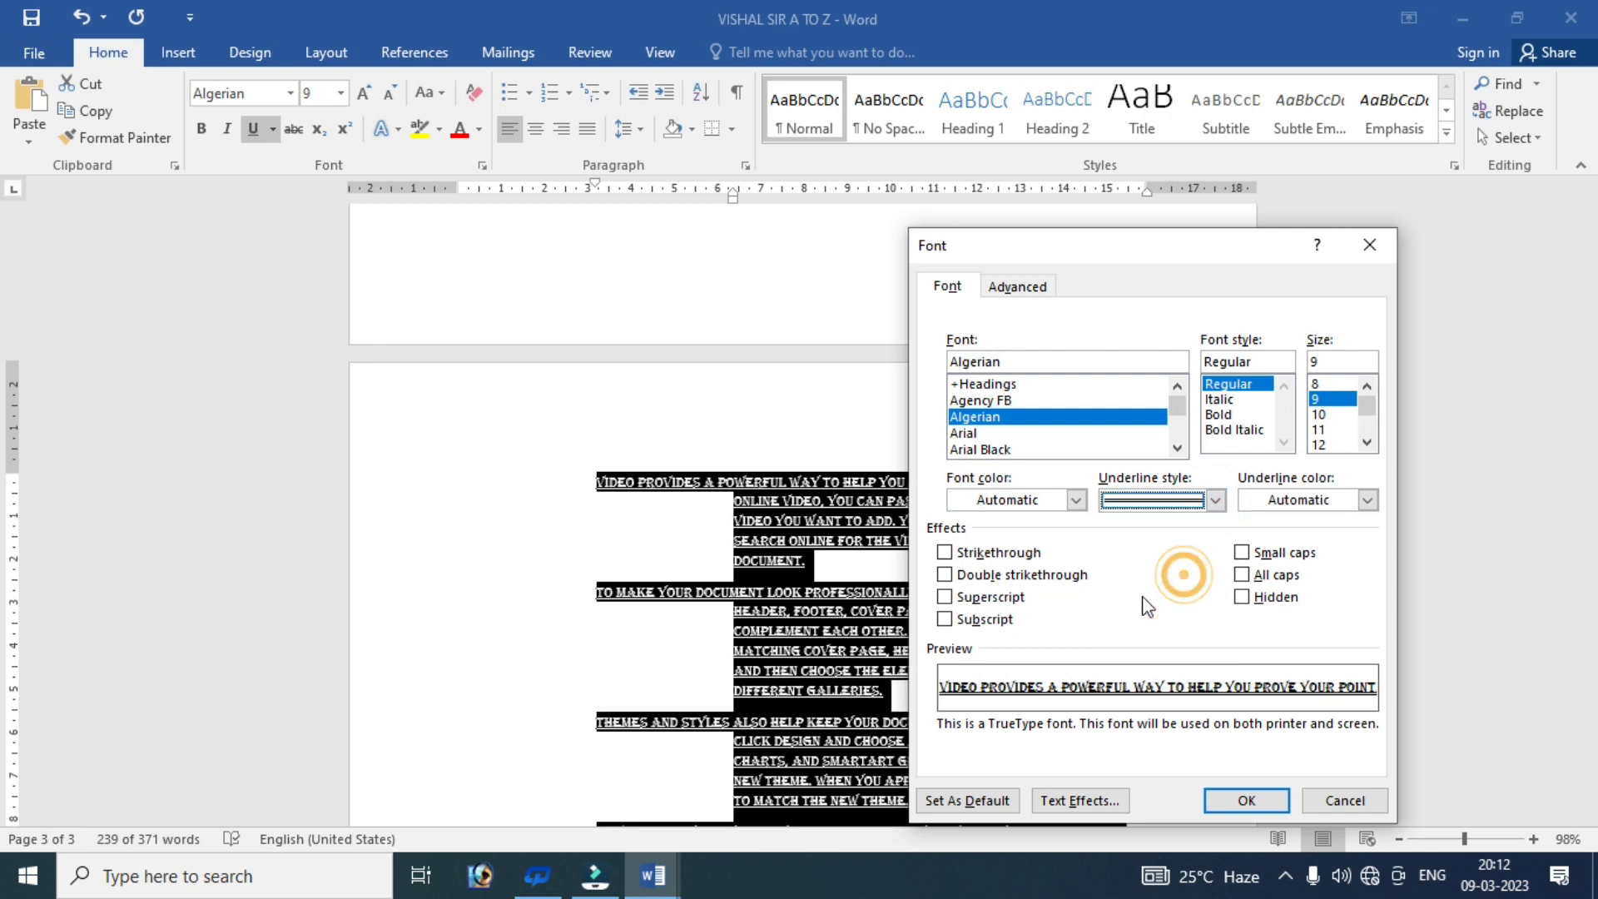
left_click(1233, 799)
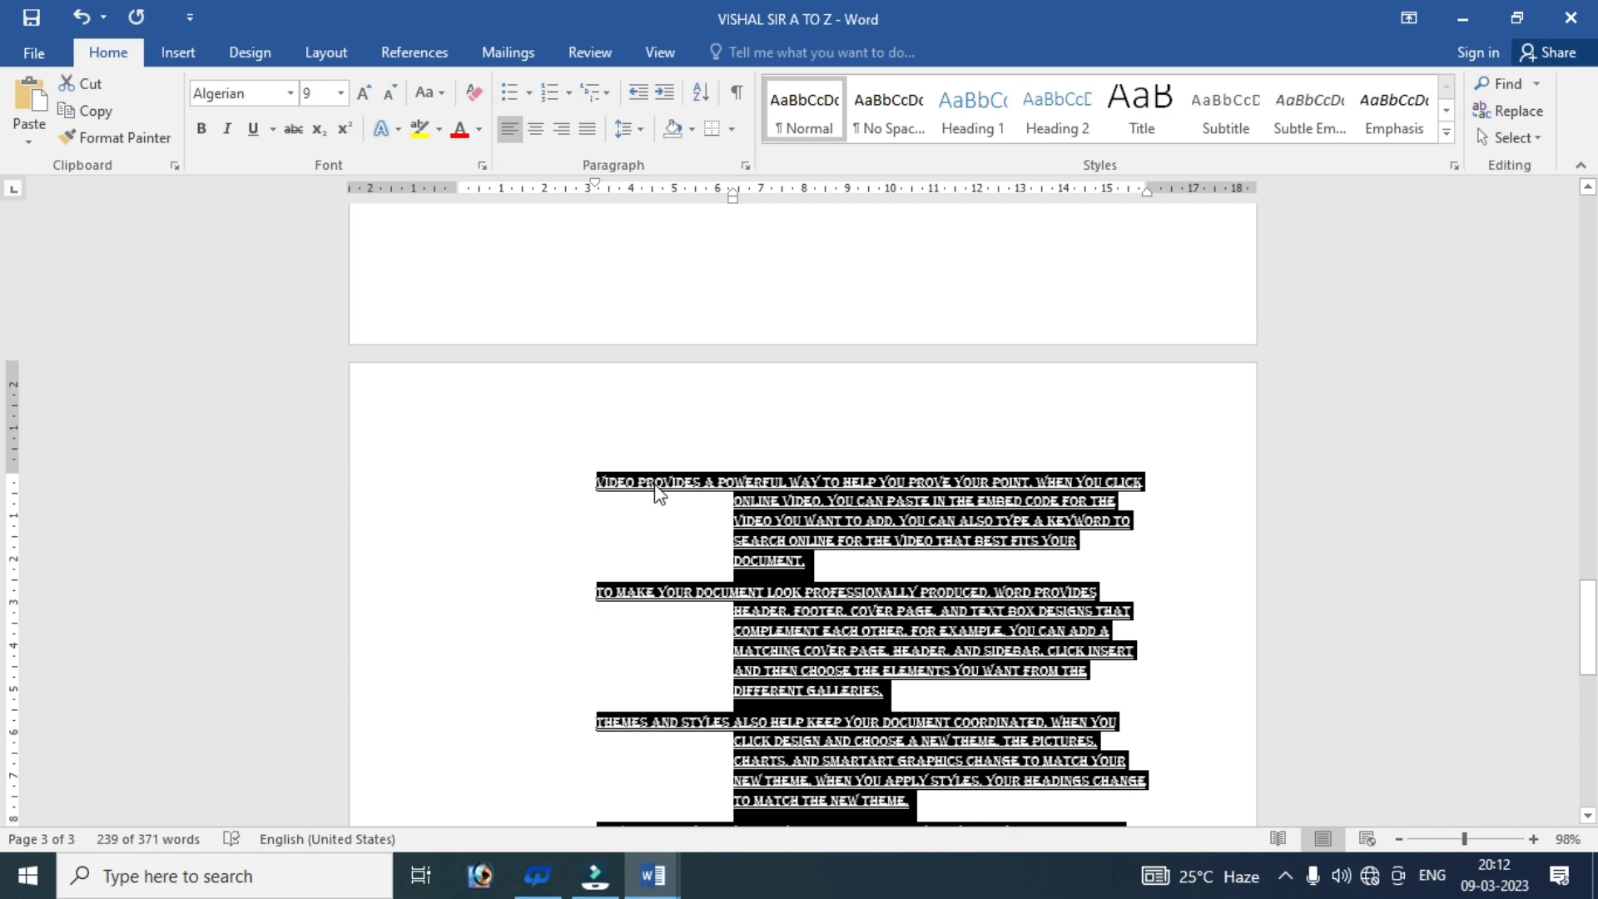
- Grow and shrink the paragraphs with Ctrl+] and Ctrl+[, leaving them at size 9
key("ctrl+shift+period")
key("ctrl+shift+period")
key("ctrl+shift+period")
key("ctrl+shift+period")
key("ctrl+shift+period")
key("ctrl+shift+period")
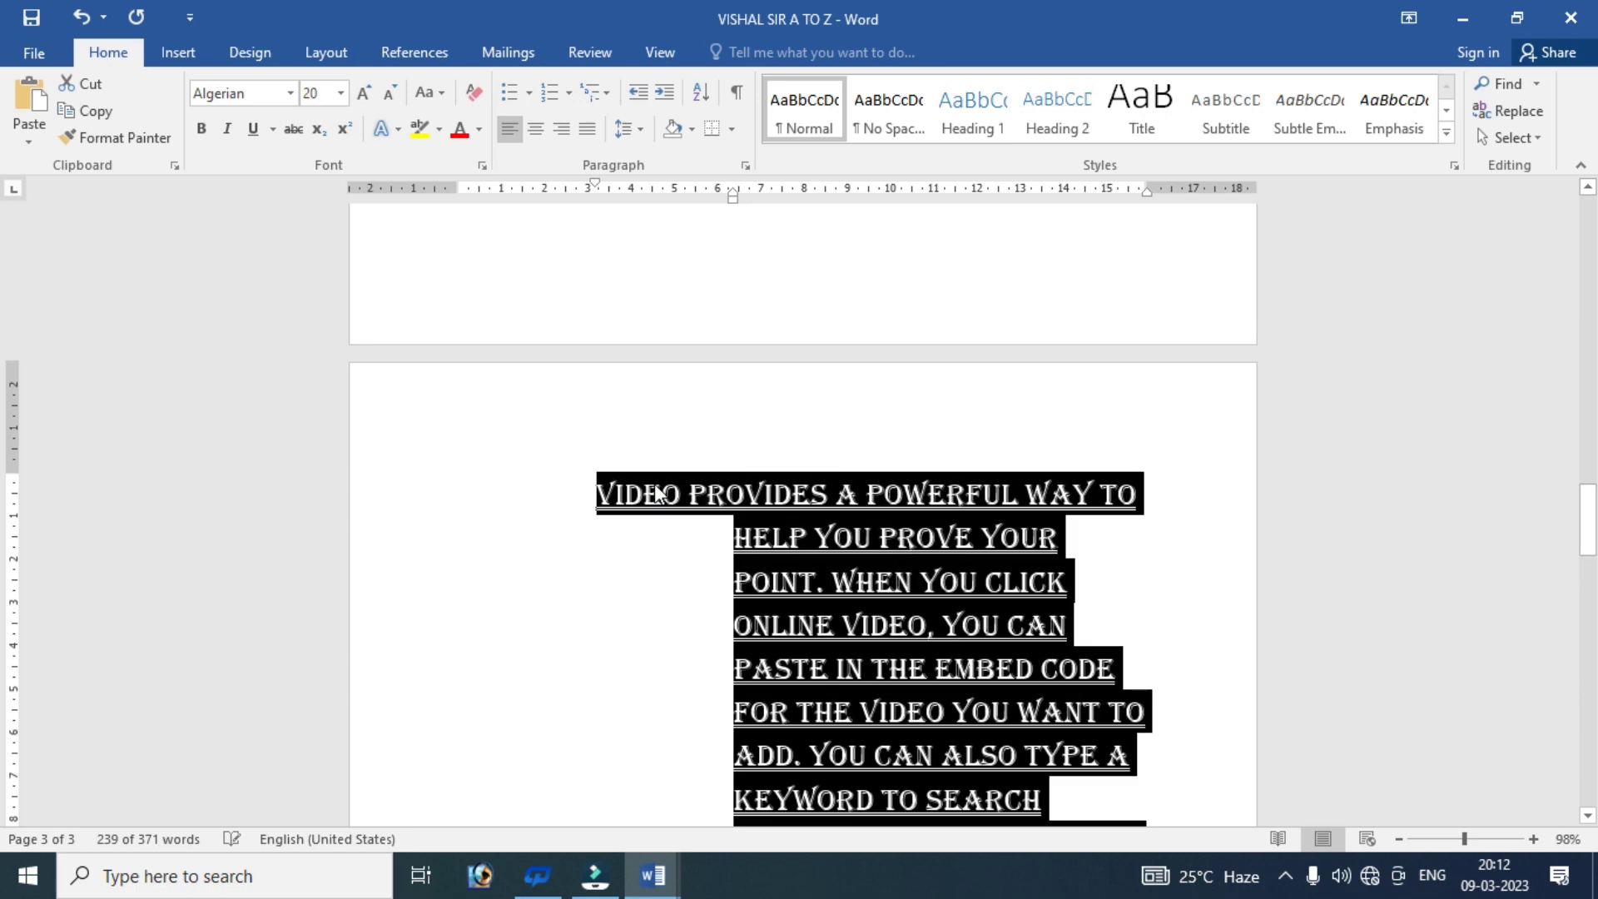
key("ctrl+shift+period")
key("ctrl+shift+period")
key("ctrl+shift+period")
key("ctrl+shift+period")
key("ctrl+shift+period")
key("ctrl+shift+period")
key("ctrl+shift+period")
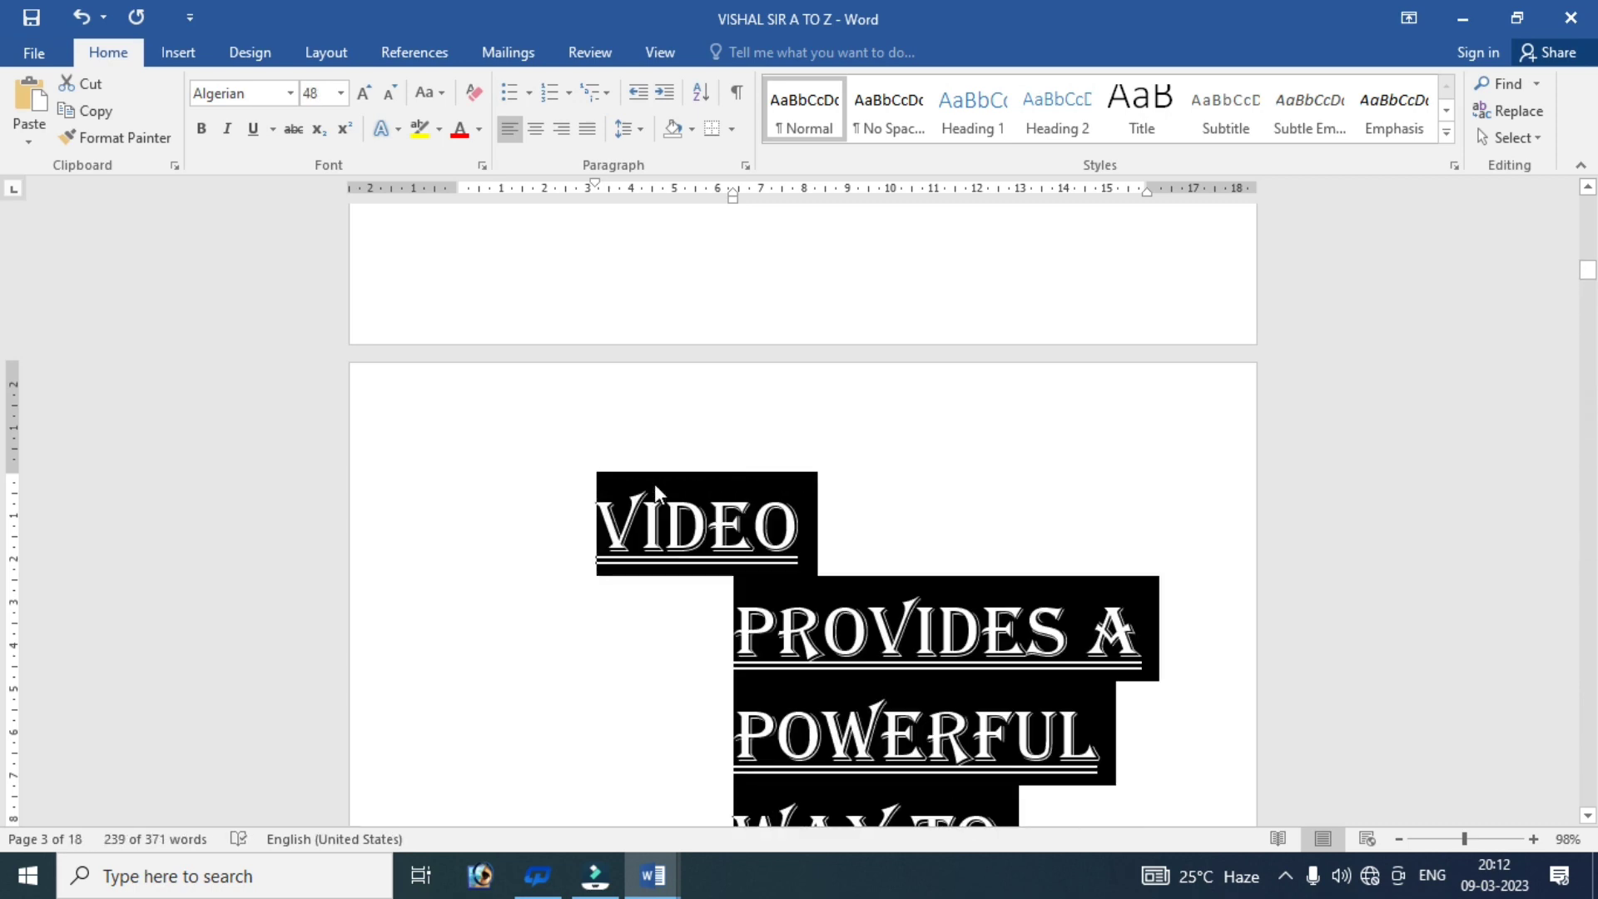
key("ctrl+shift+comma")
key("ctrl+shift+comma")
key("ctrl+shift+comma")
key("ctrl+shift+comma")
key("ctrl+shift+comma")
key("ctrl+shift+comma")
key("ctrl+shift+comma")
key("ctrl+shift+comma")
key("ctrl+shift+comma")
key("ctrl+shift+comma")
key("ctrl+shift+comma")
key("ctrl+shift+comma")
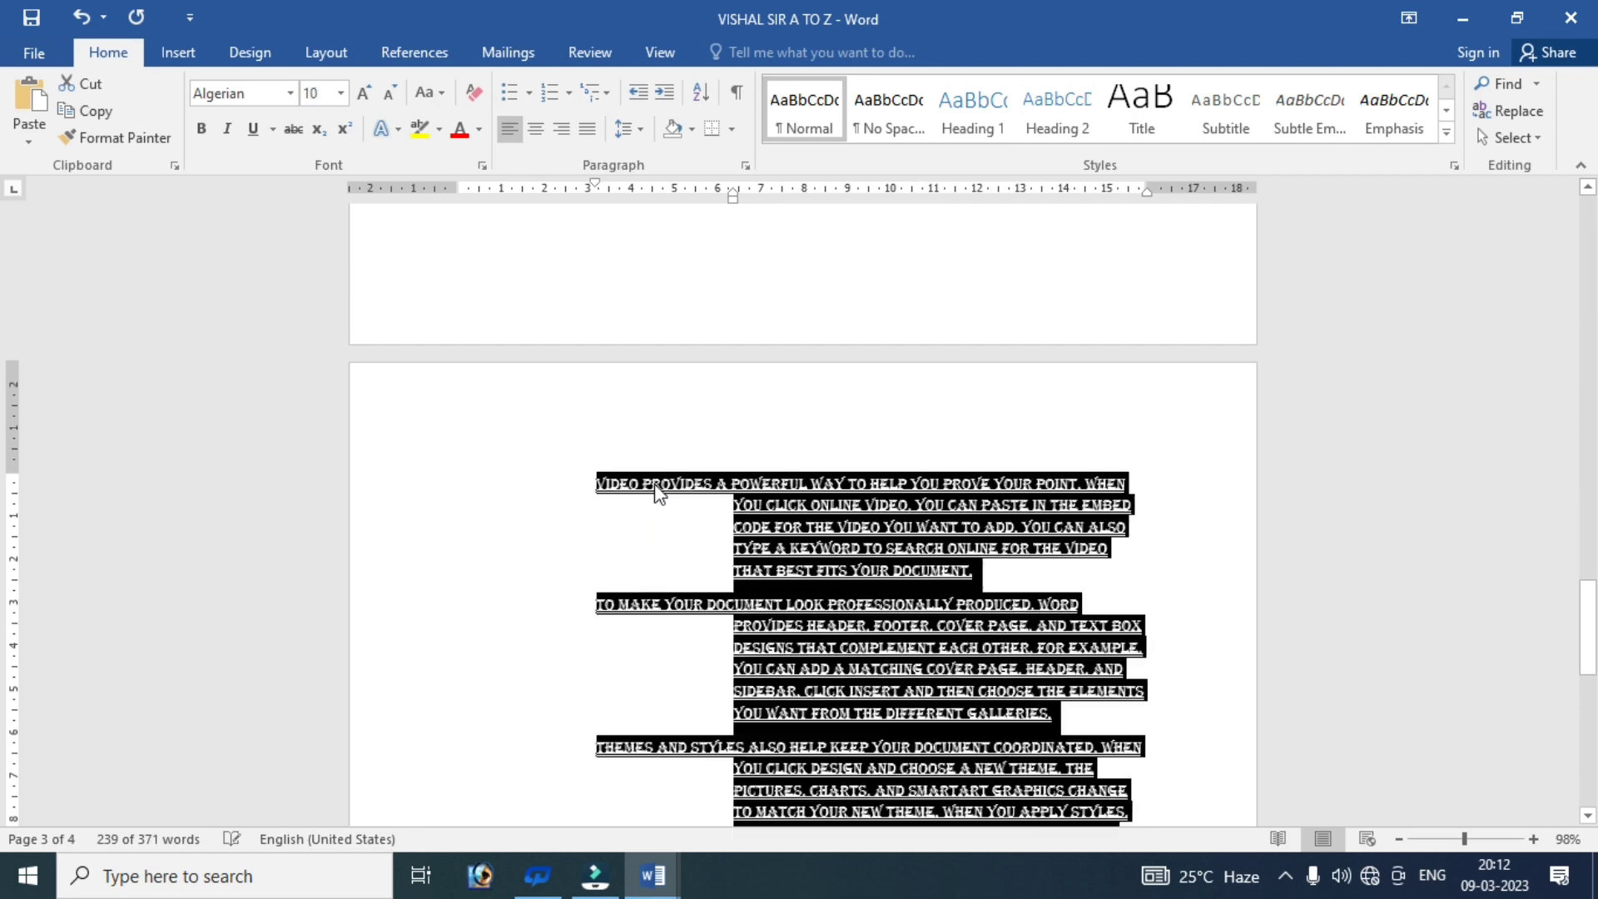
key("ctrl+shift+comma")
key("ctrl+shift+comma")
key("ctrl+shift+period")
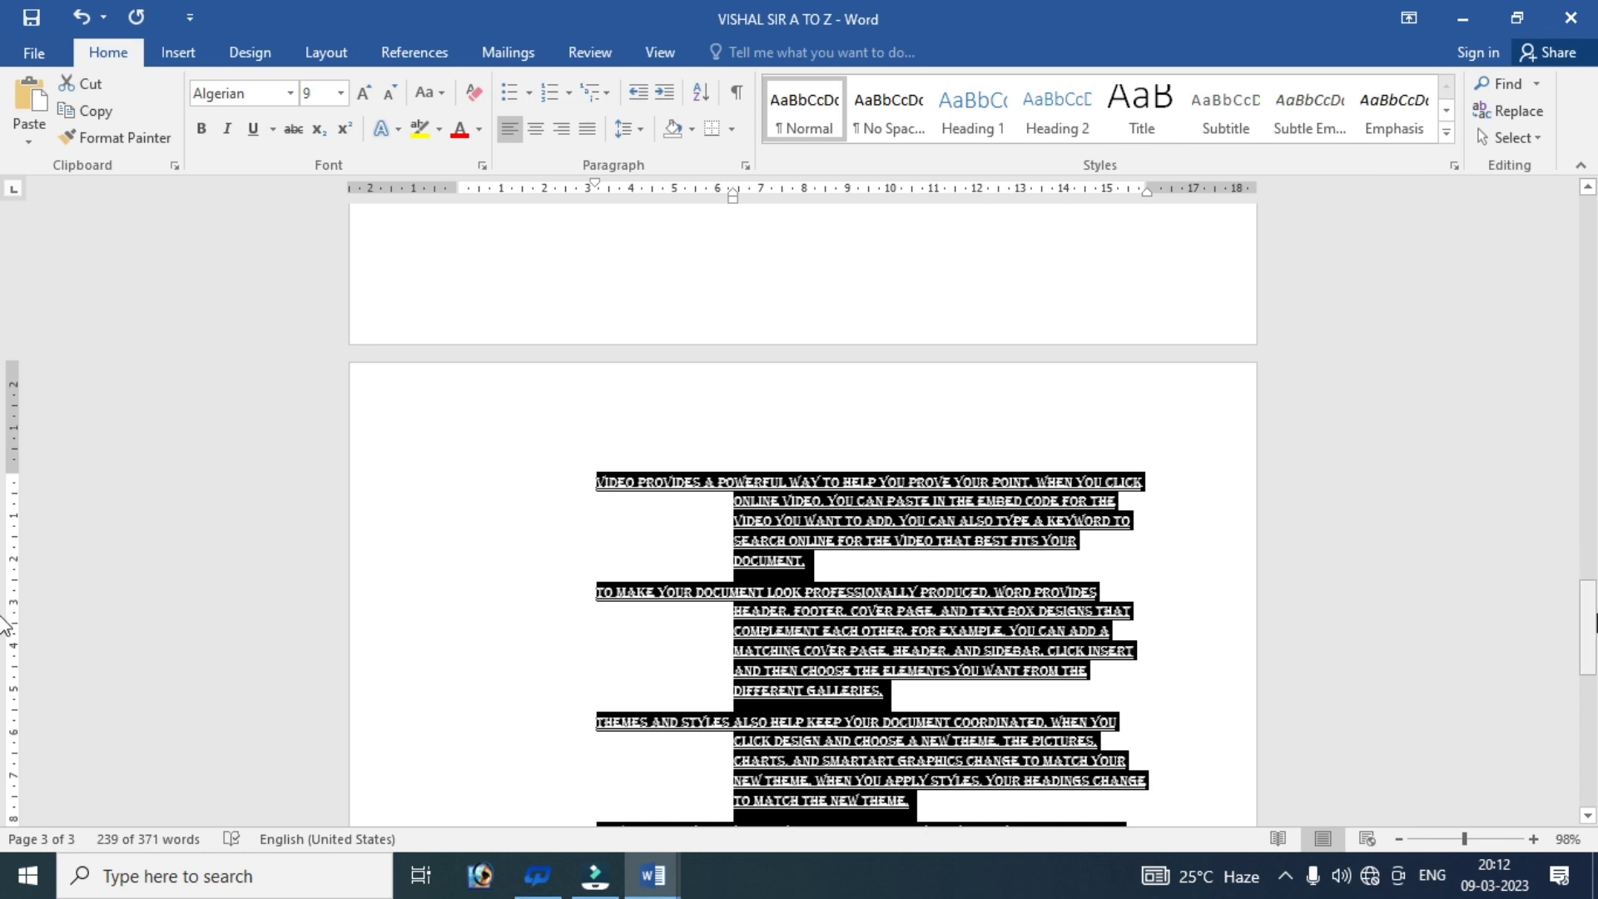
left_click_drag(1587, 624, 1588, 430)
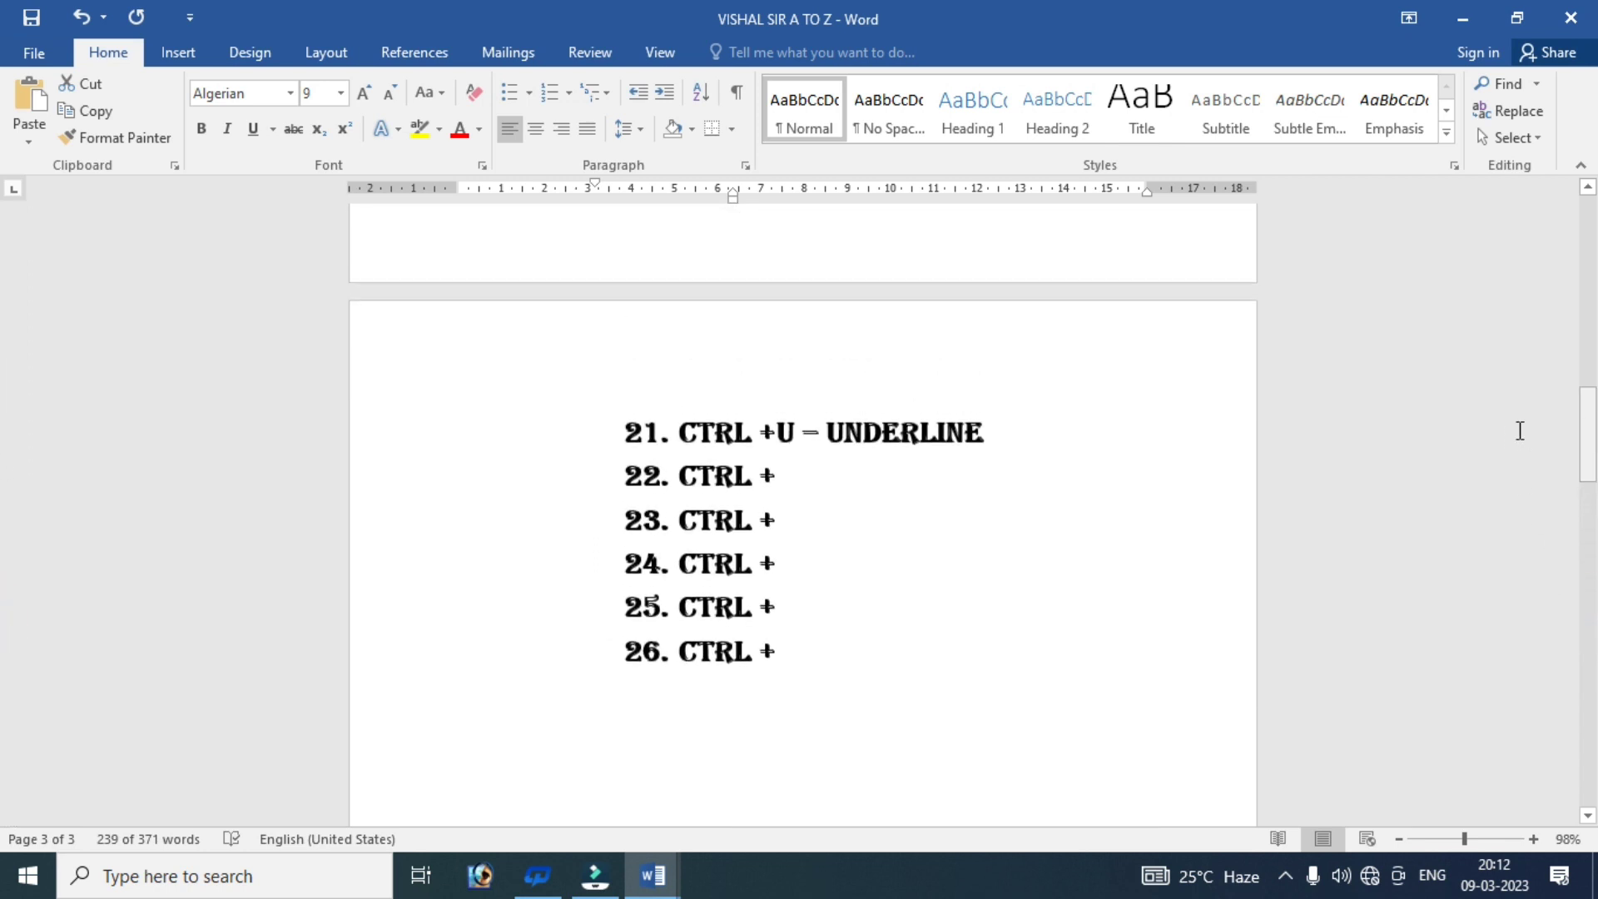
- Type 'V - PASTE' after item 22's CTRL + so it reads CTRL + V – PASTE
left_click(806, 477)
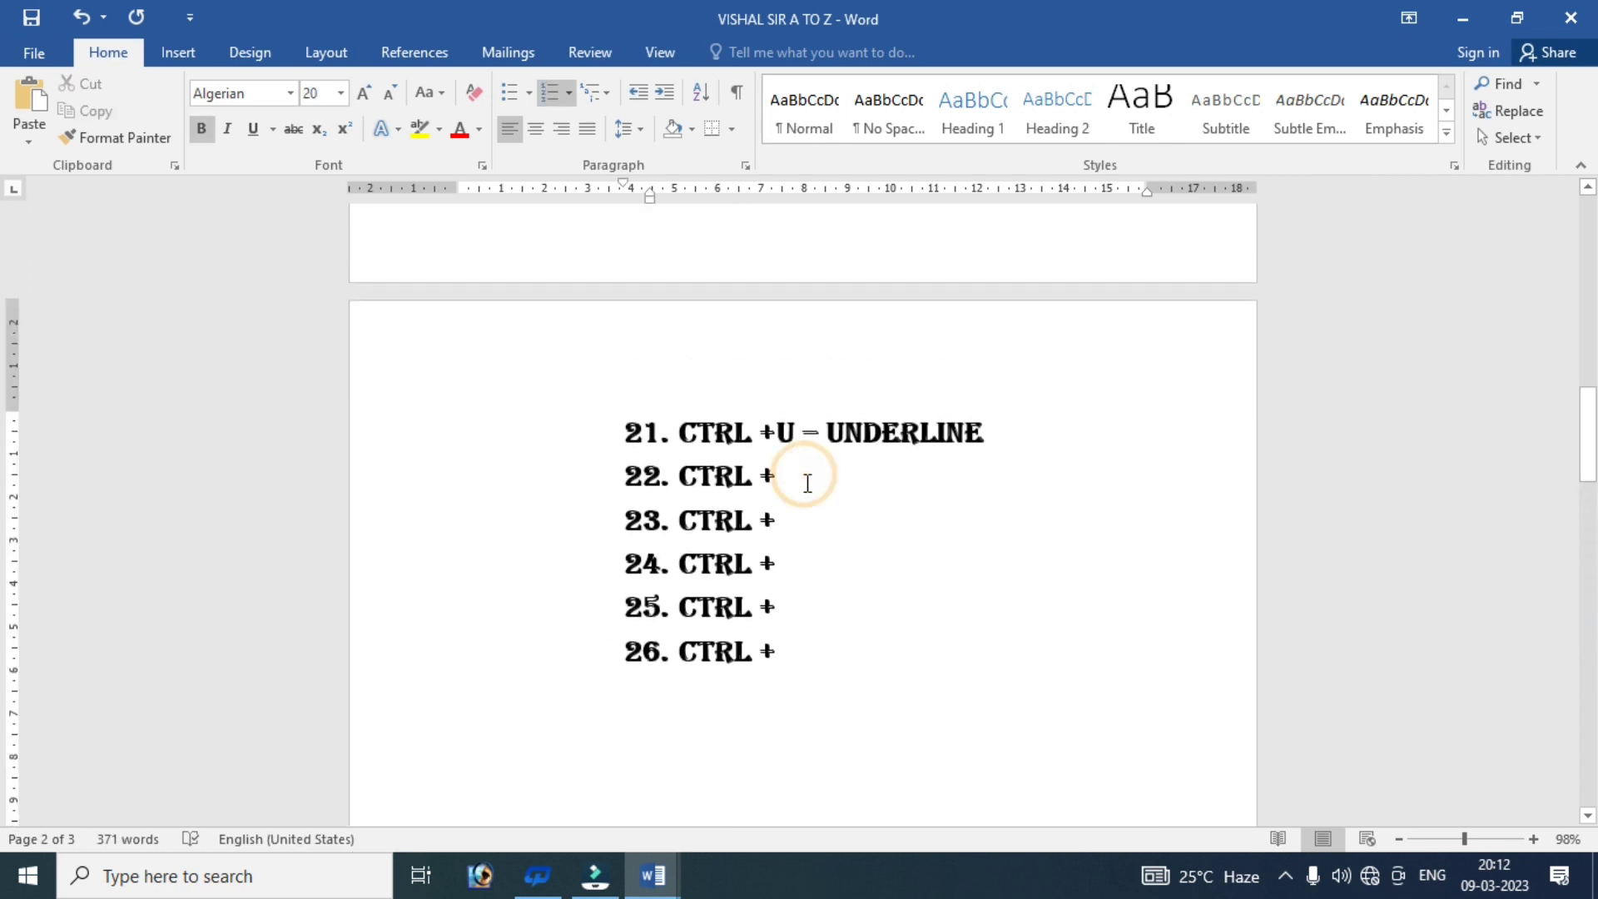
type("V")
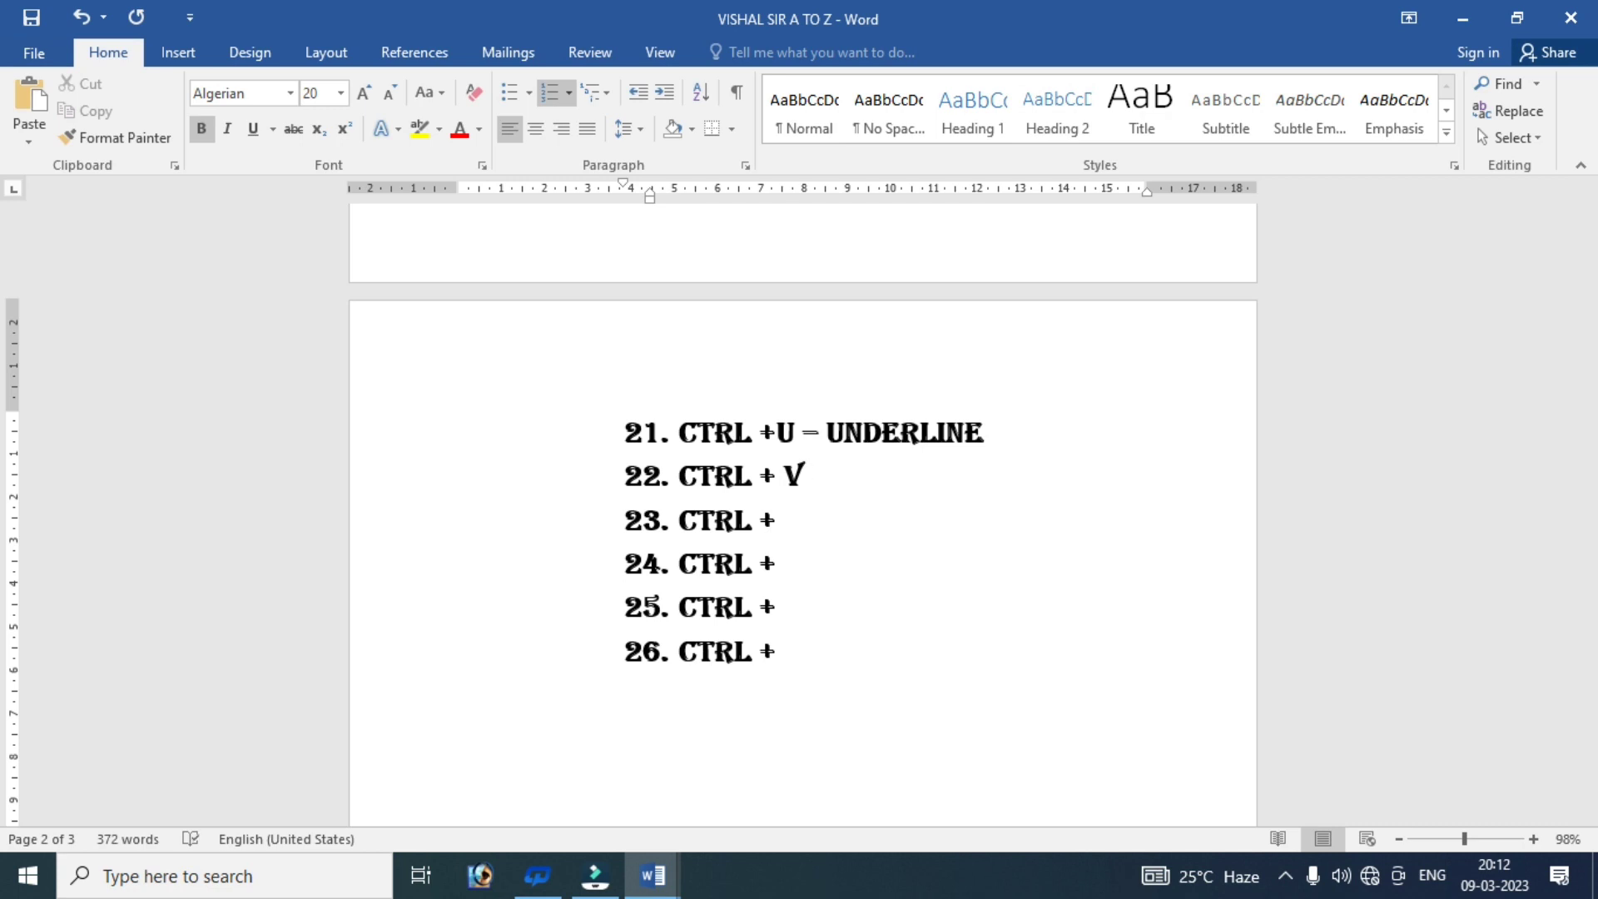
type(" -PAS")
type("TE")
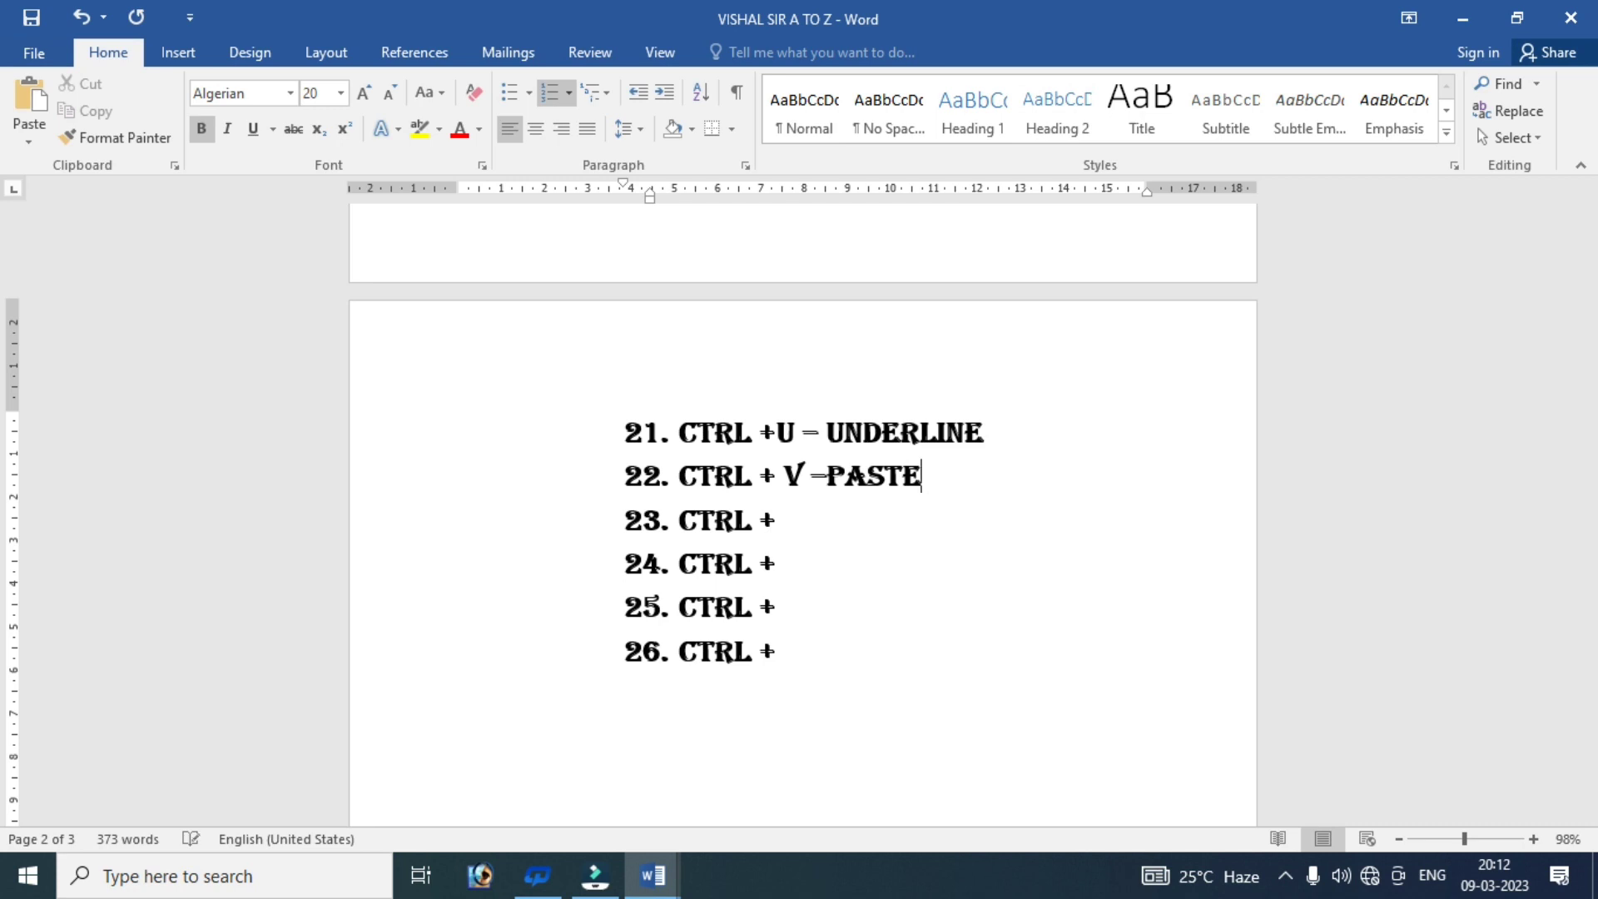
key("Left")
key("Left")
key("Left")
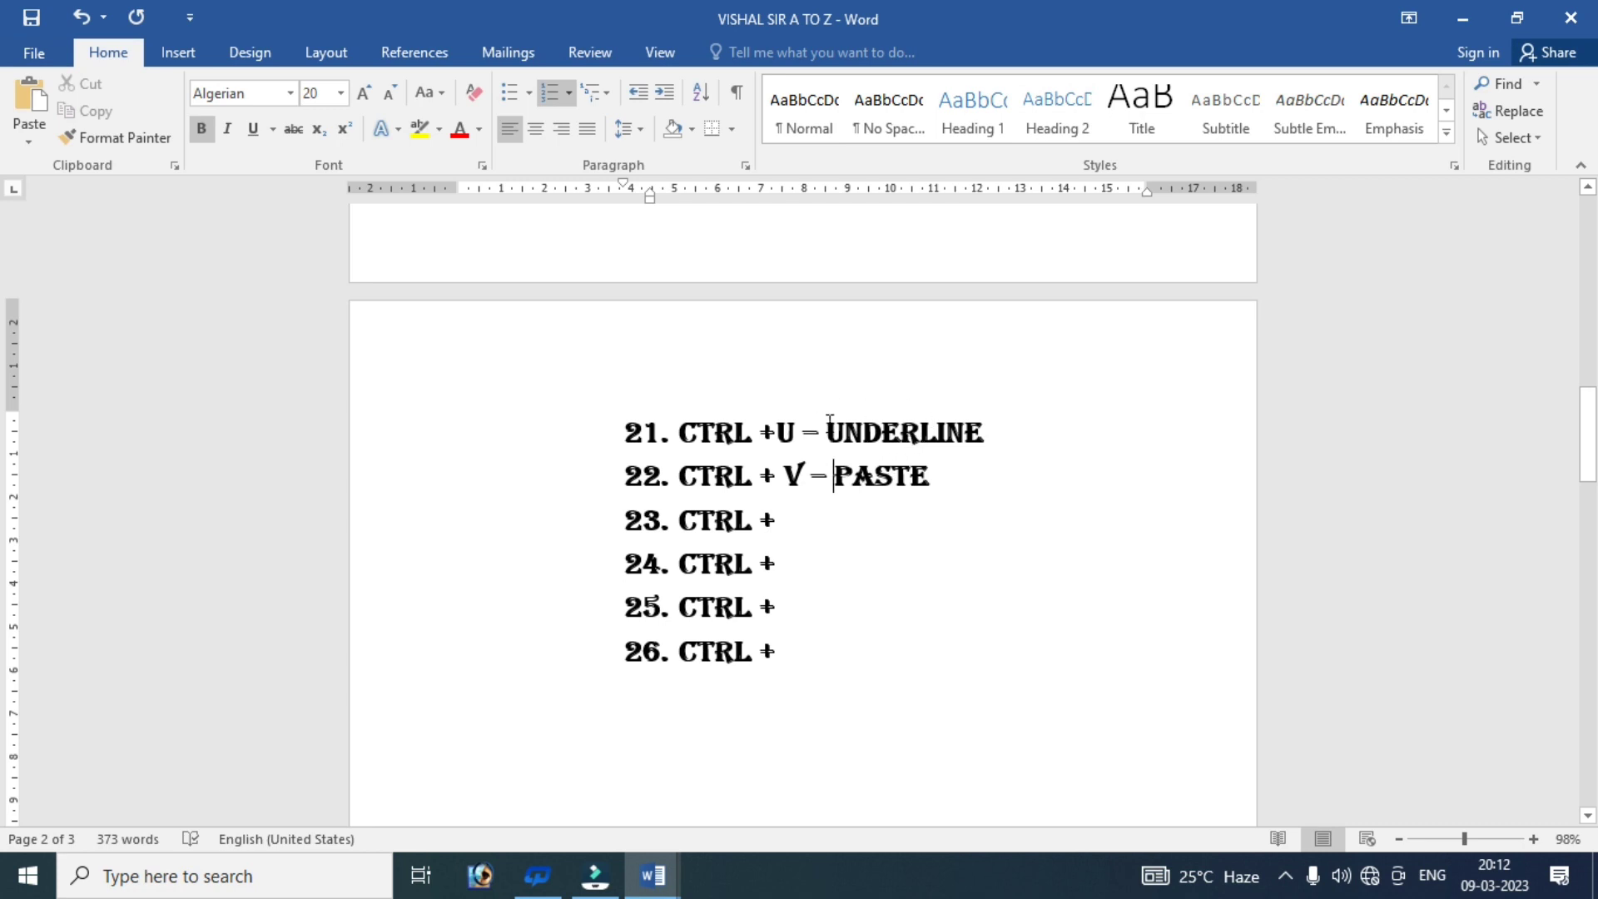
- Underline the word UNDERLINE in item 21 and reselect it
mouse_move(998, 431)
left_mouse_down()
mouse_move(1023, 511)
mouse_move(825, 431)
left_mouse_up()
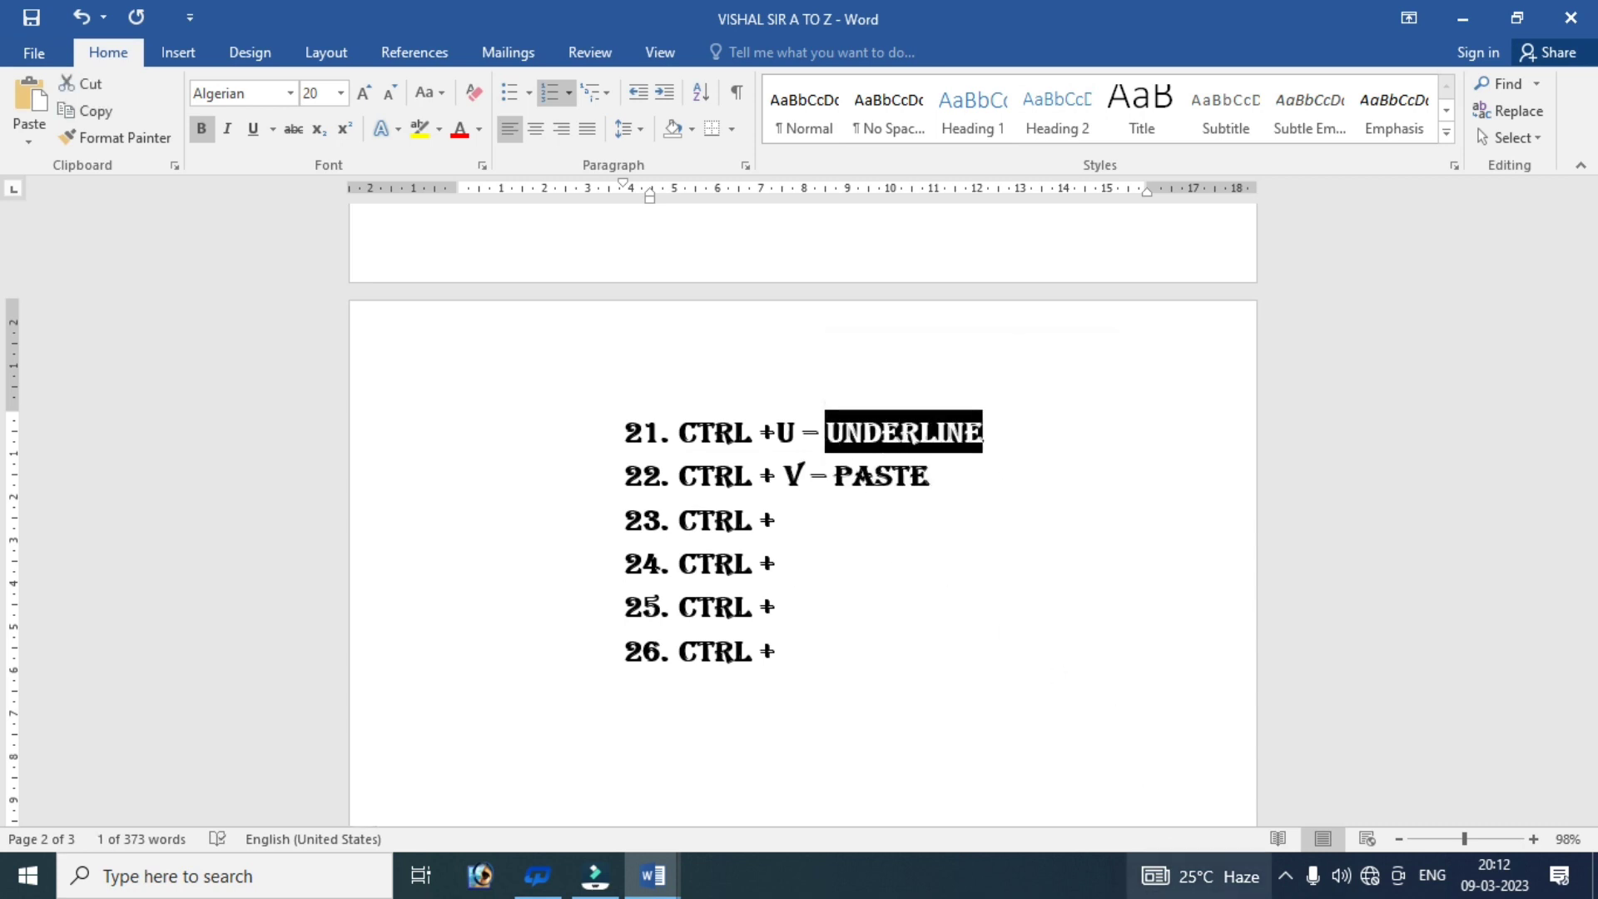
key("ctrl+u")
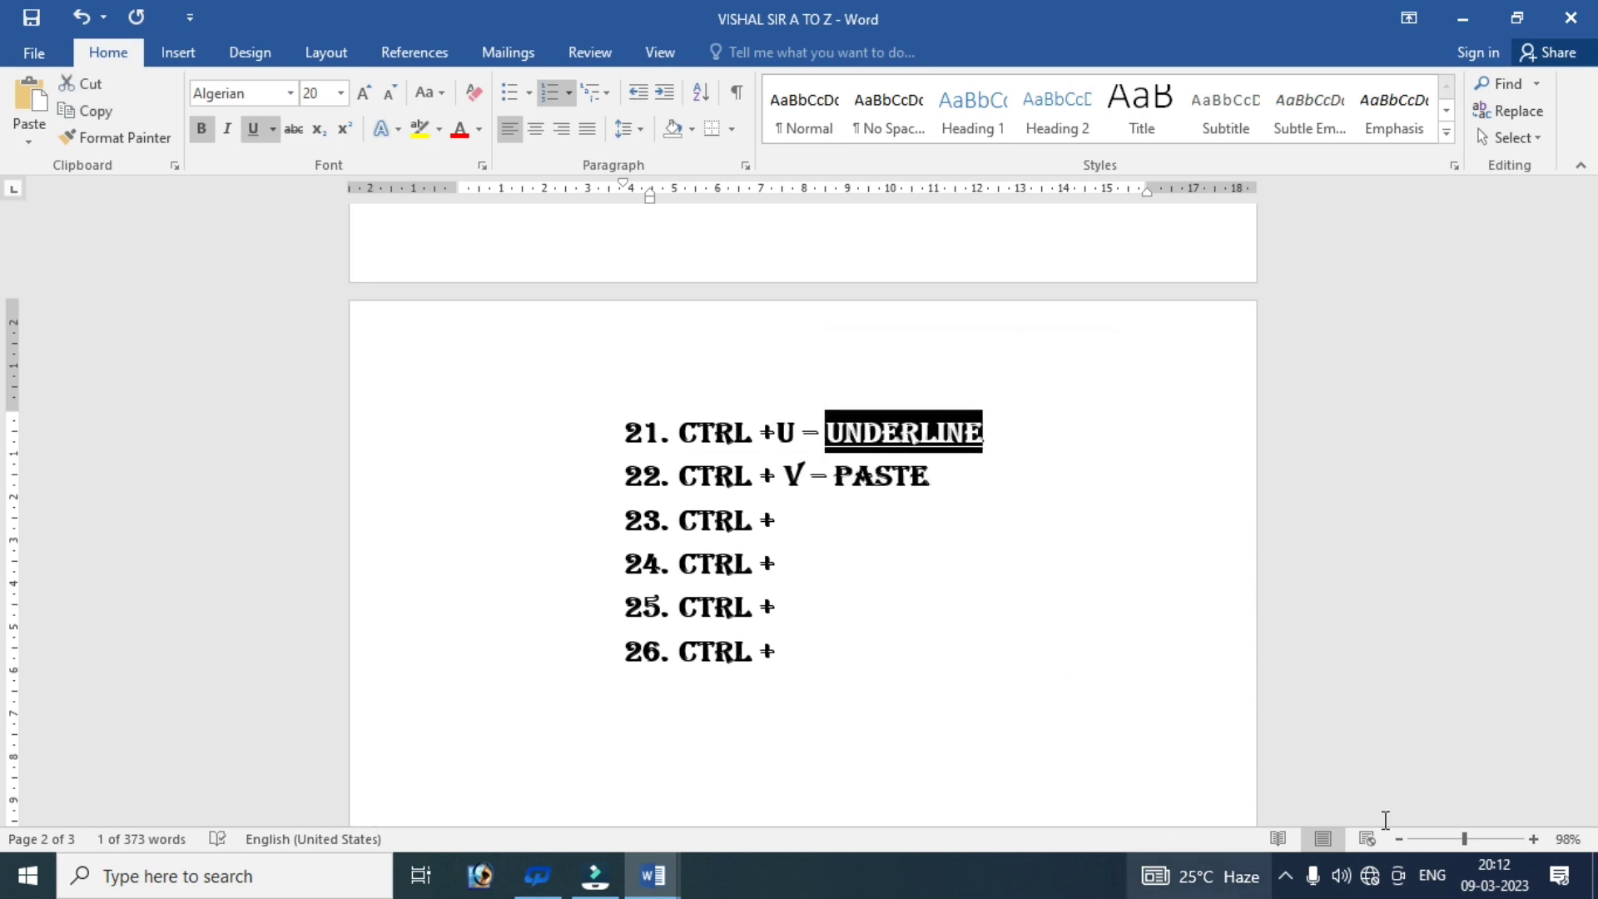
left_click(1026, 457)
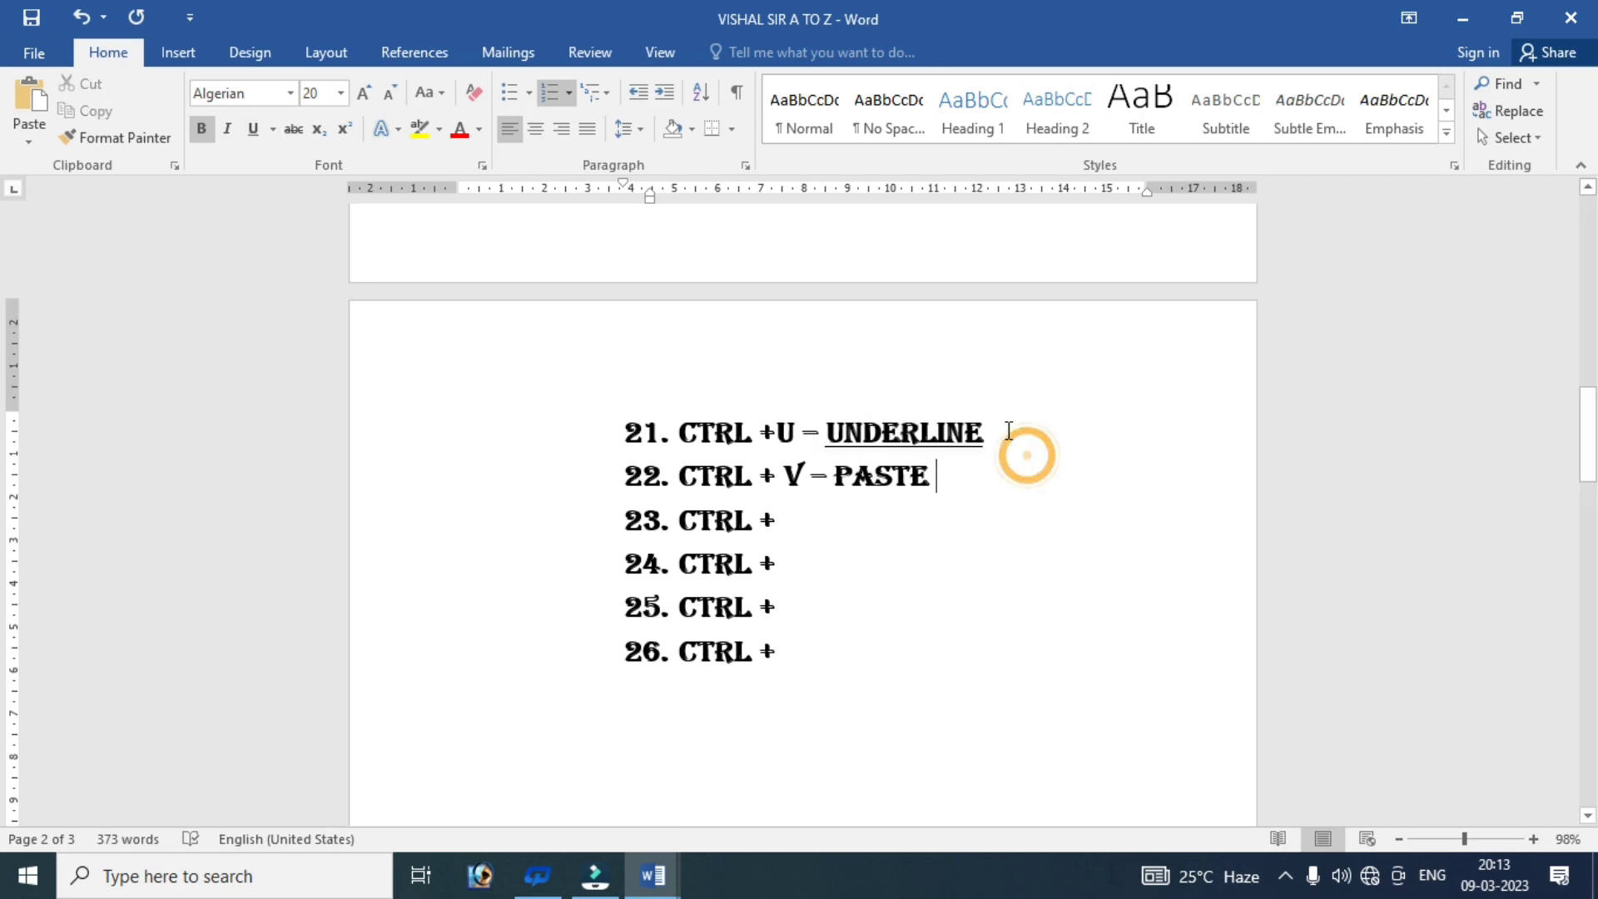
mouse_move(995, 431)
left_mouse_down()
mouse_move(1038, 517)
mouse_move(853, 426)
left_mouse_up()
left_click_drag(831, 423, 825, 431)
key("ctrl+c")
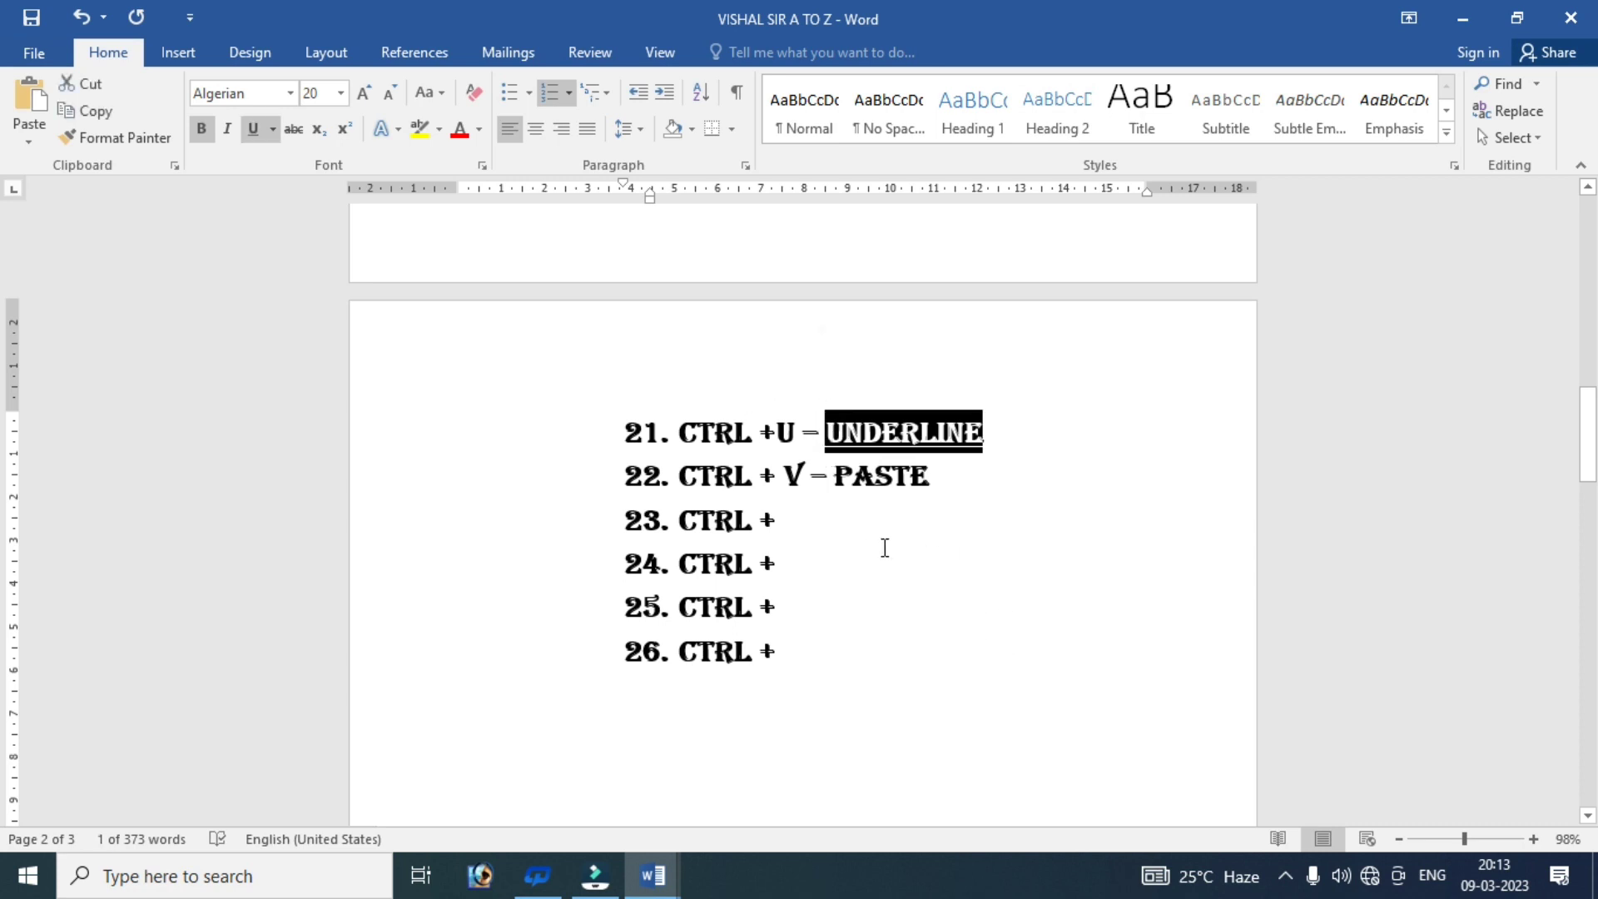
- Paste several copies of UNDERLINE below the last sample paragraph on page 3
left_click_drag(1592, 433, 1592, 702)
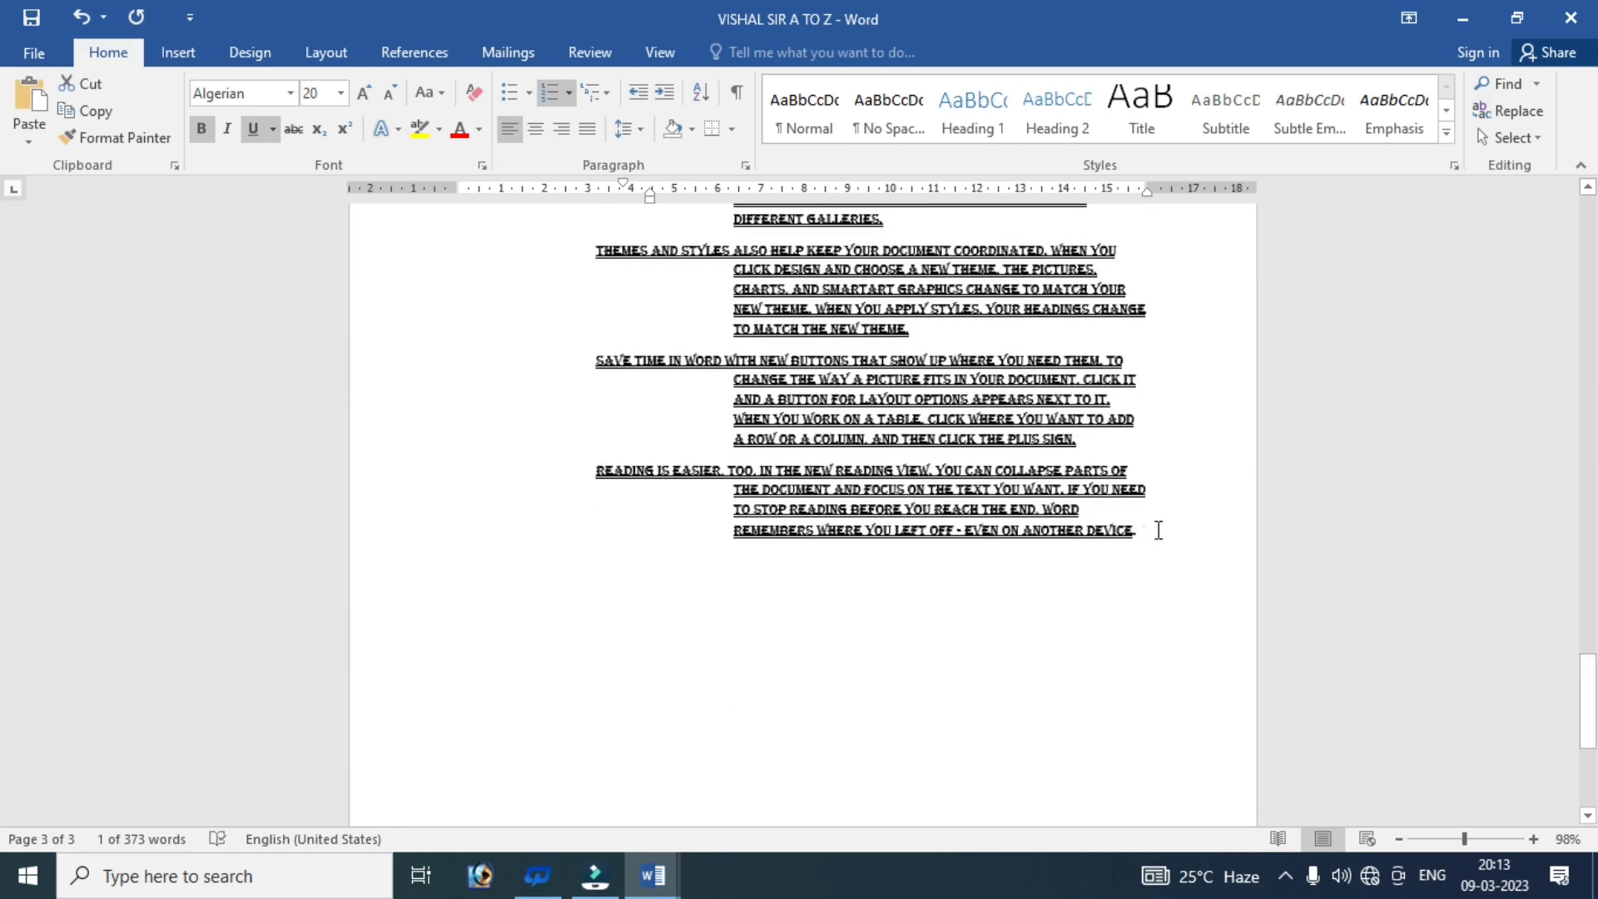
left_click(1153, 529)
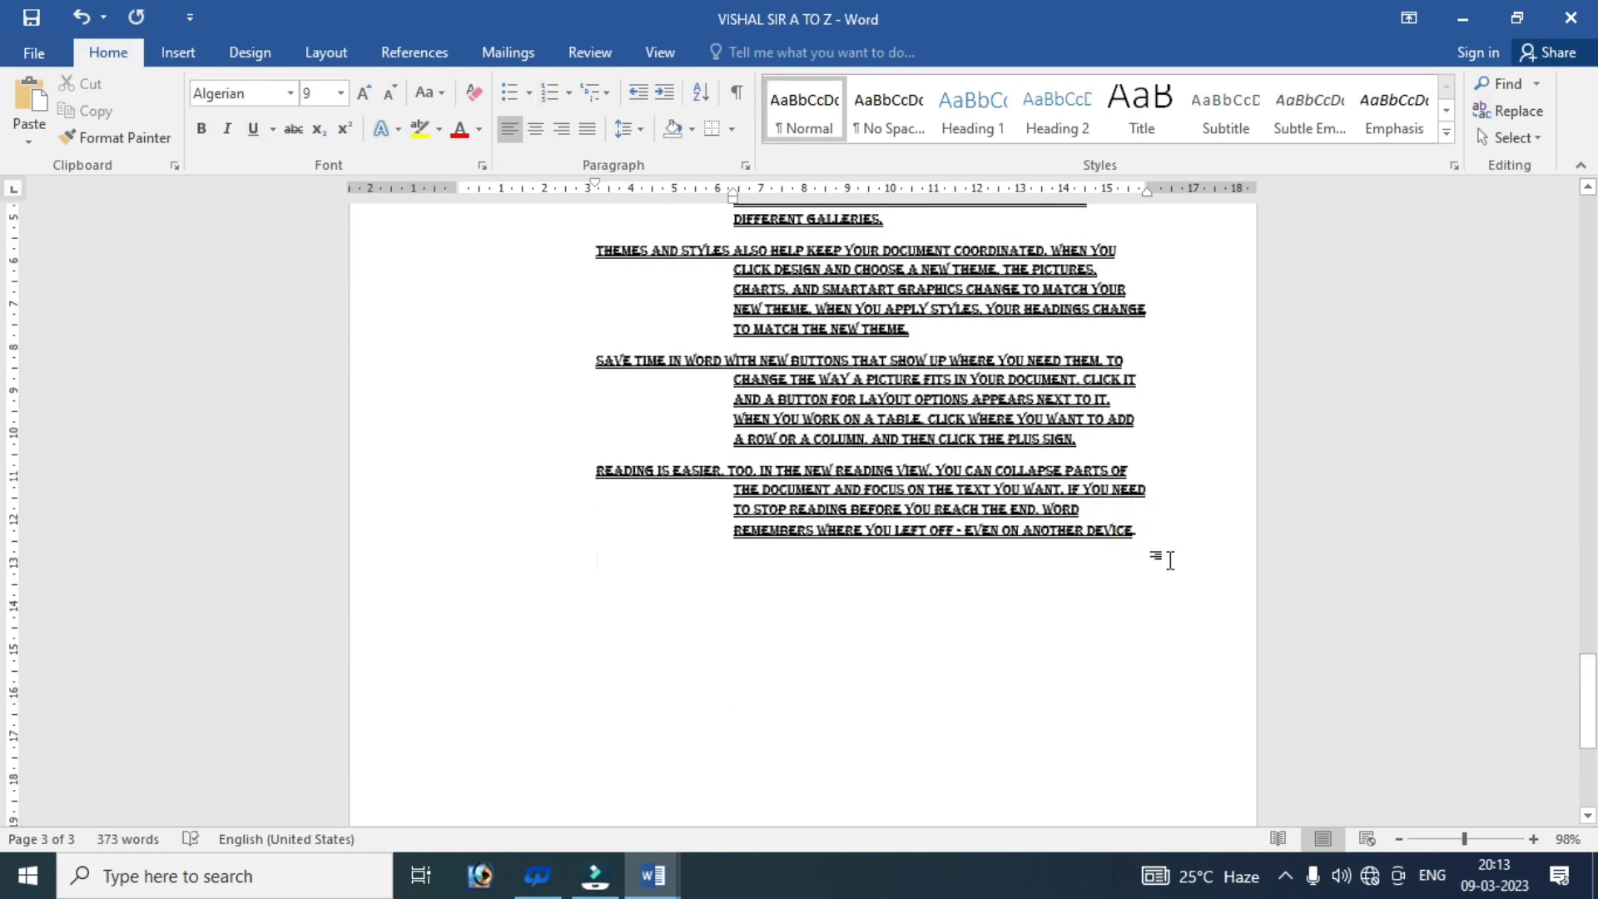
key("ctrl+v")
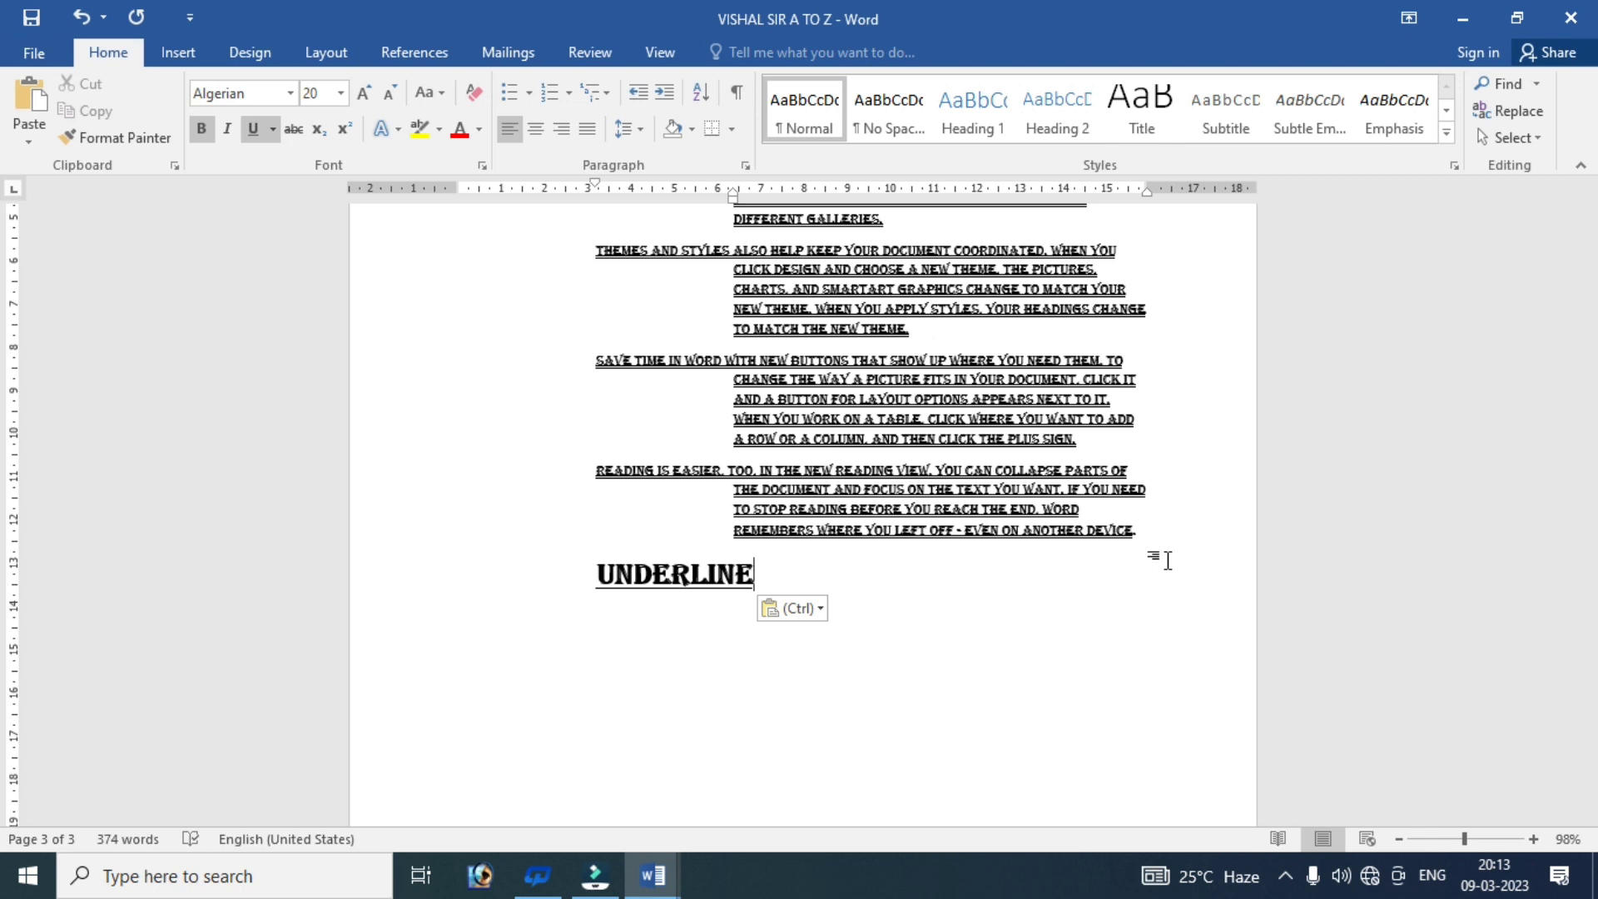
key("Return")
key("ctrl+v")
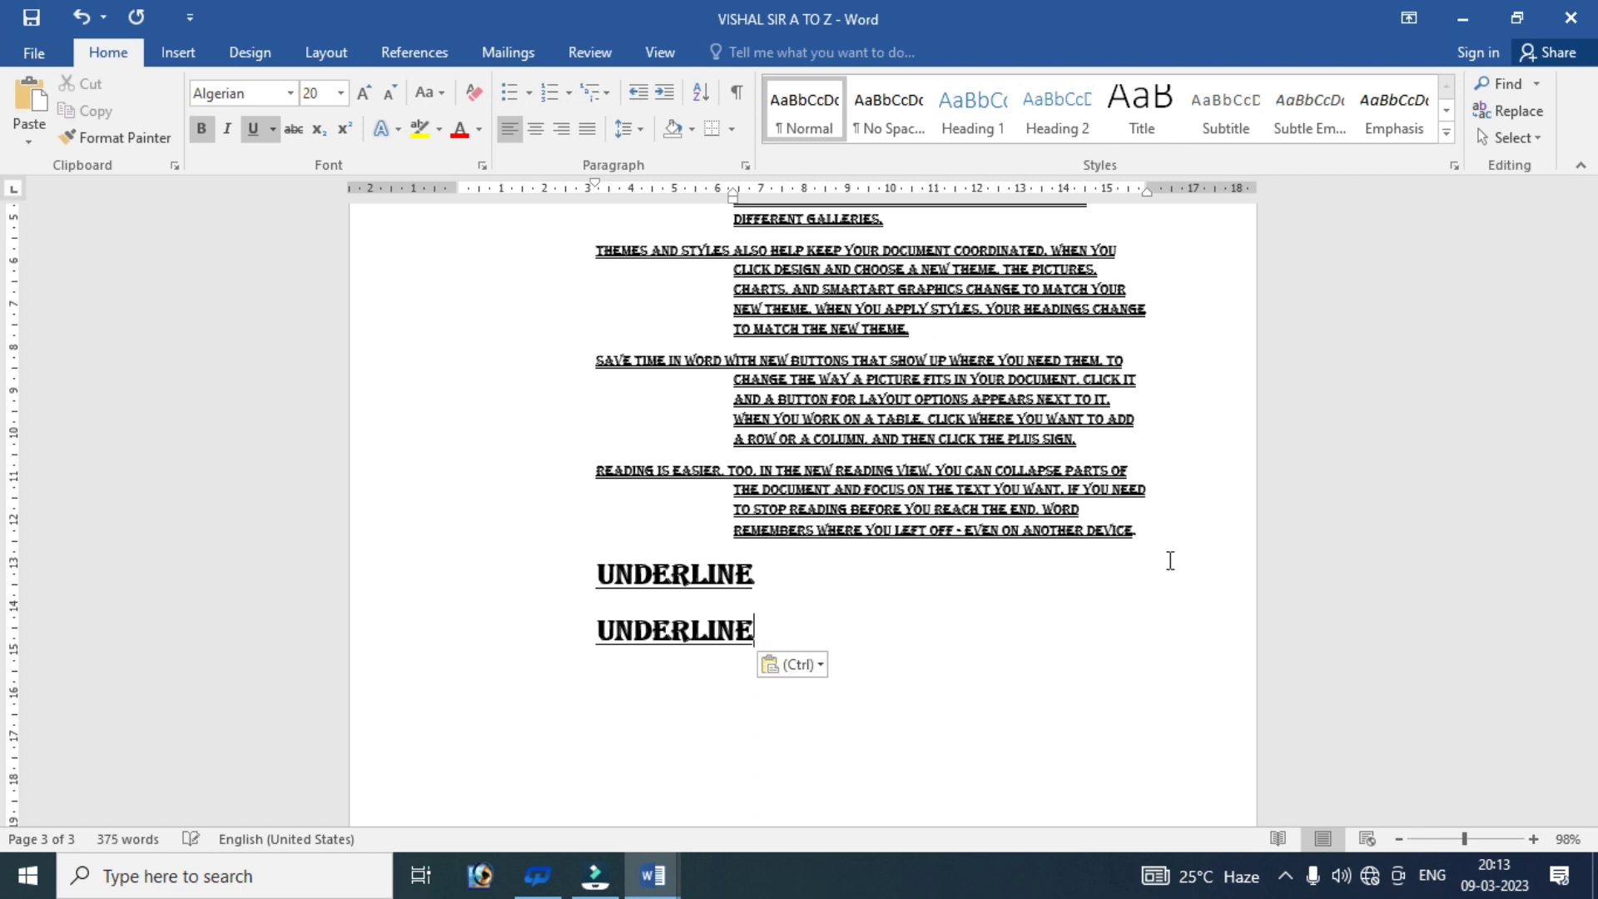
key("Return")
key("ctrl+v")
key("ctrl+v")
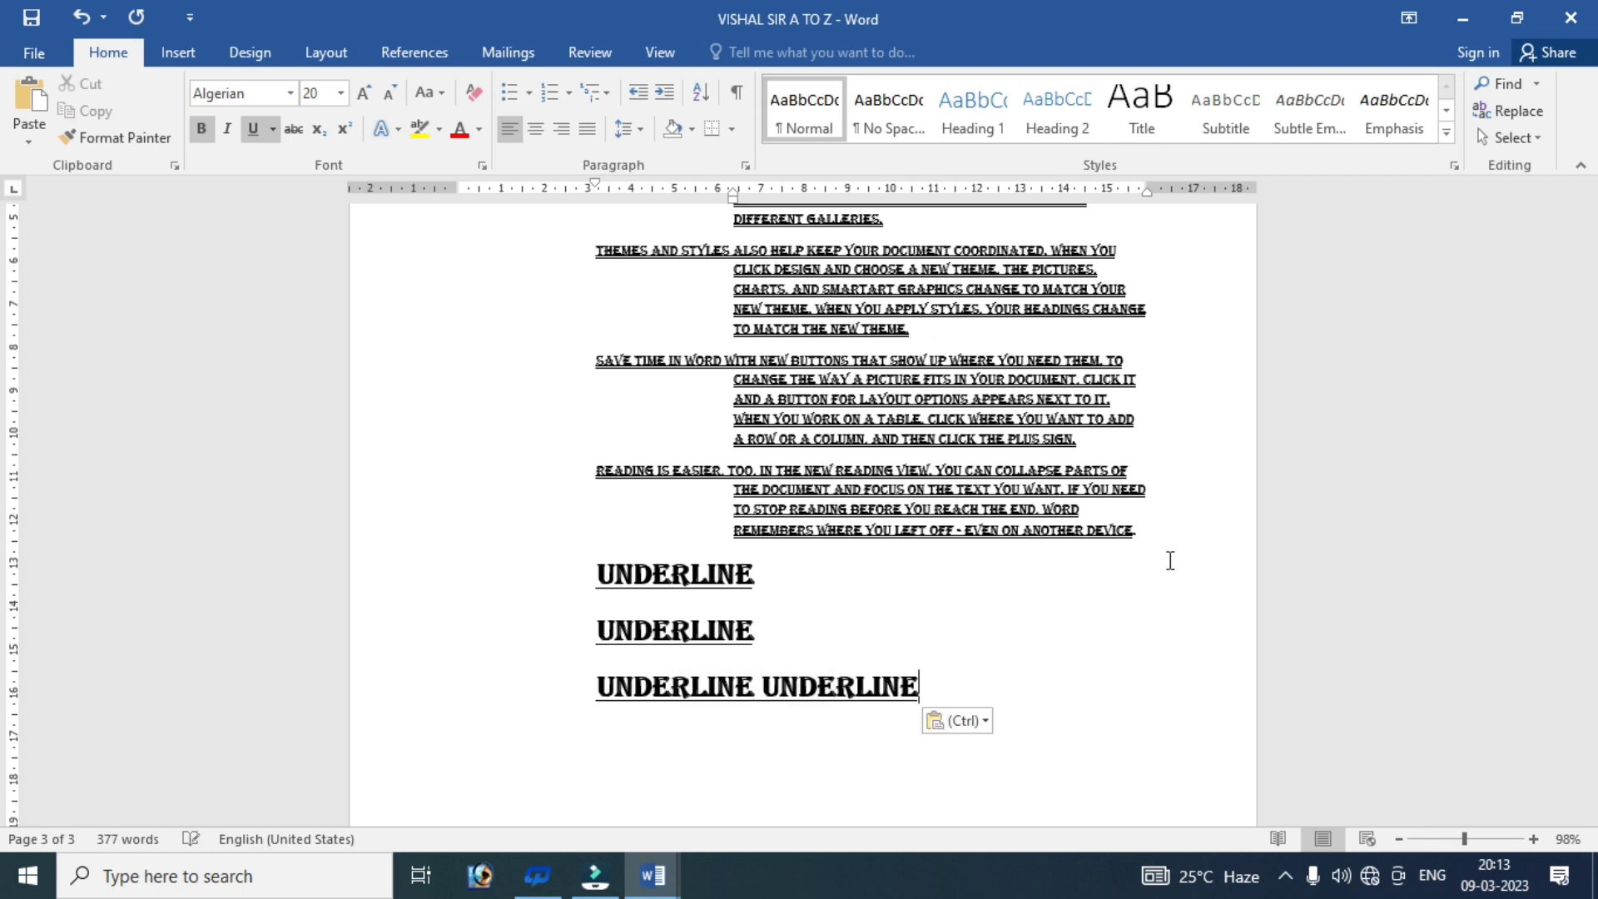
key("ctrl+v")
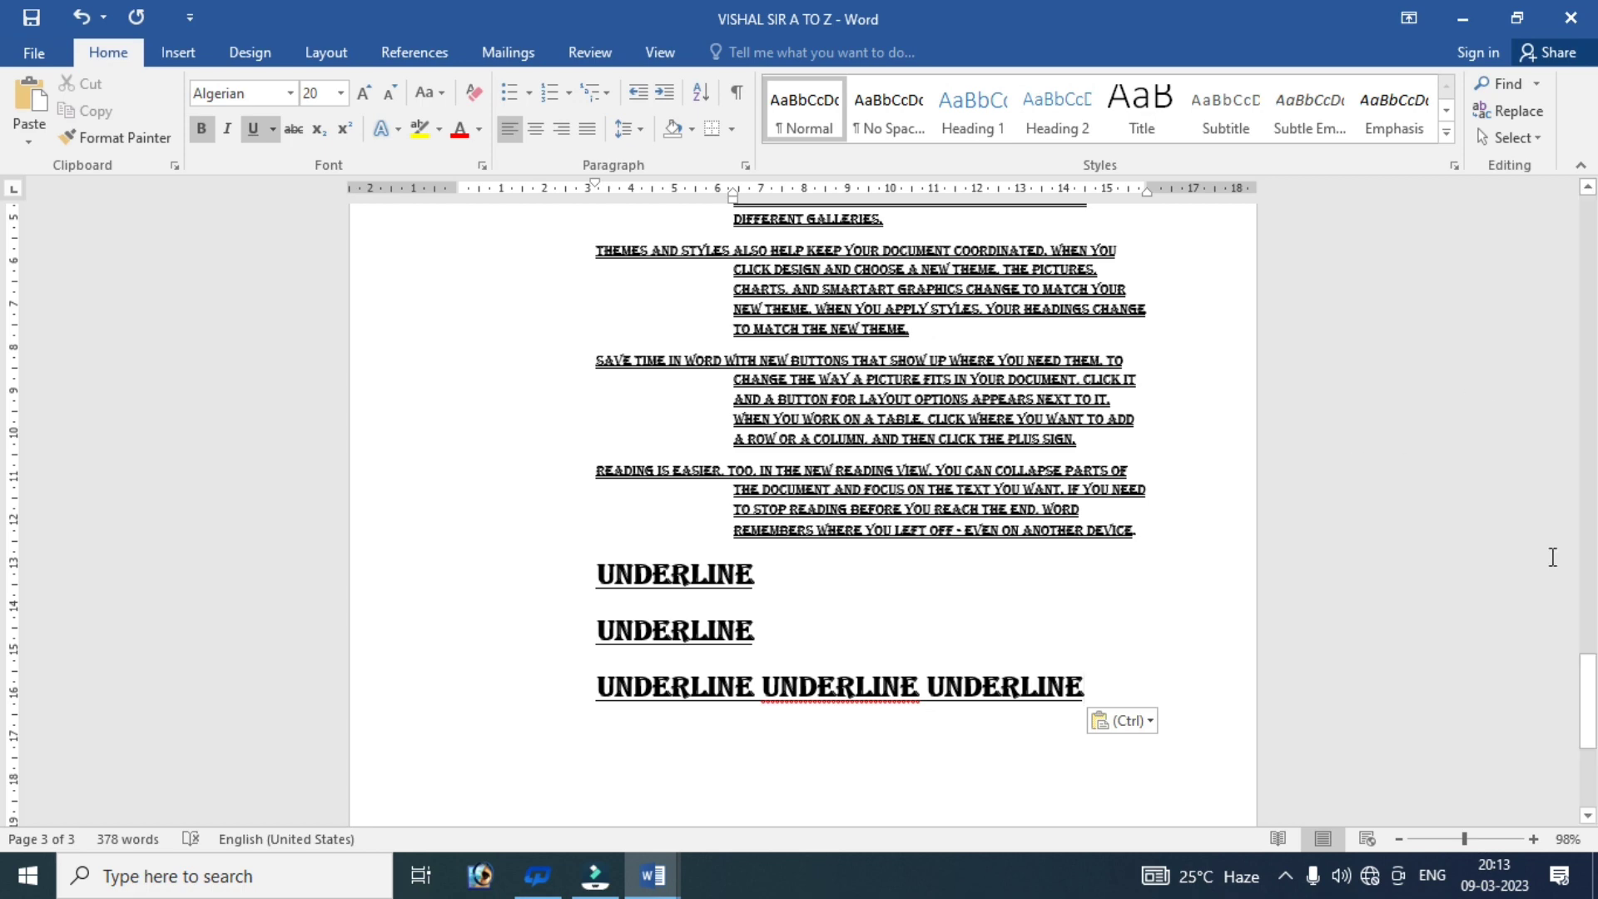
left_click_drag(1588, 665, 1586, 366)
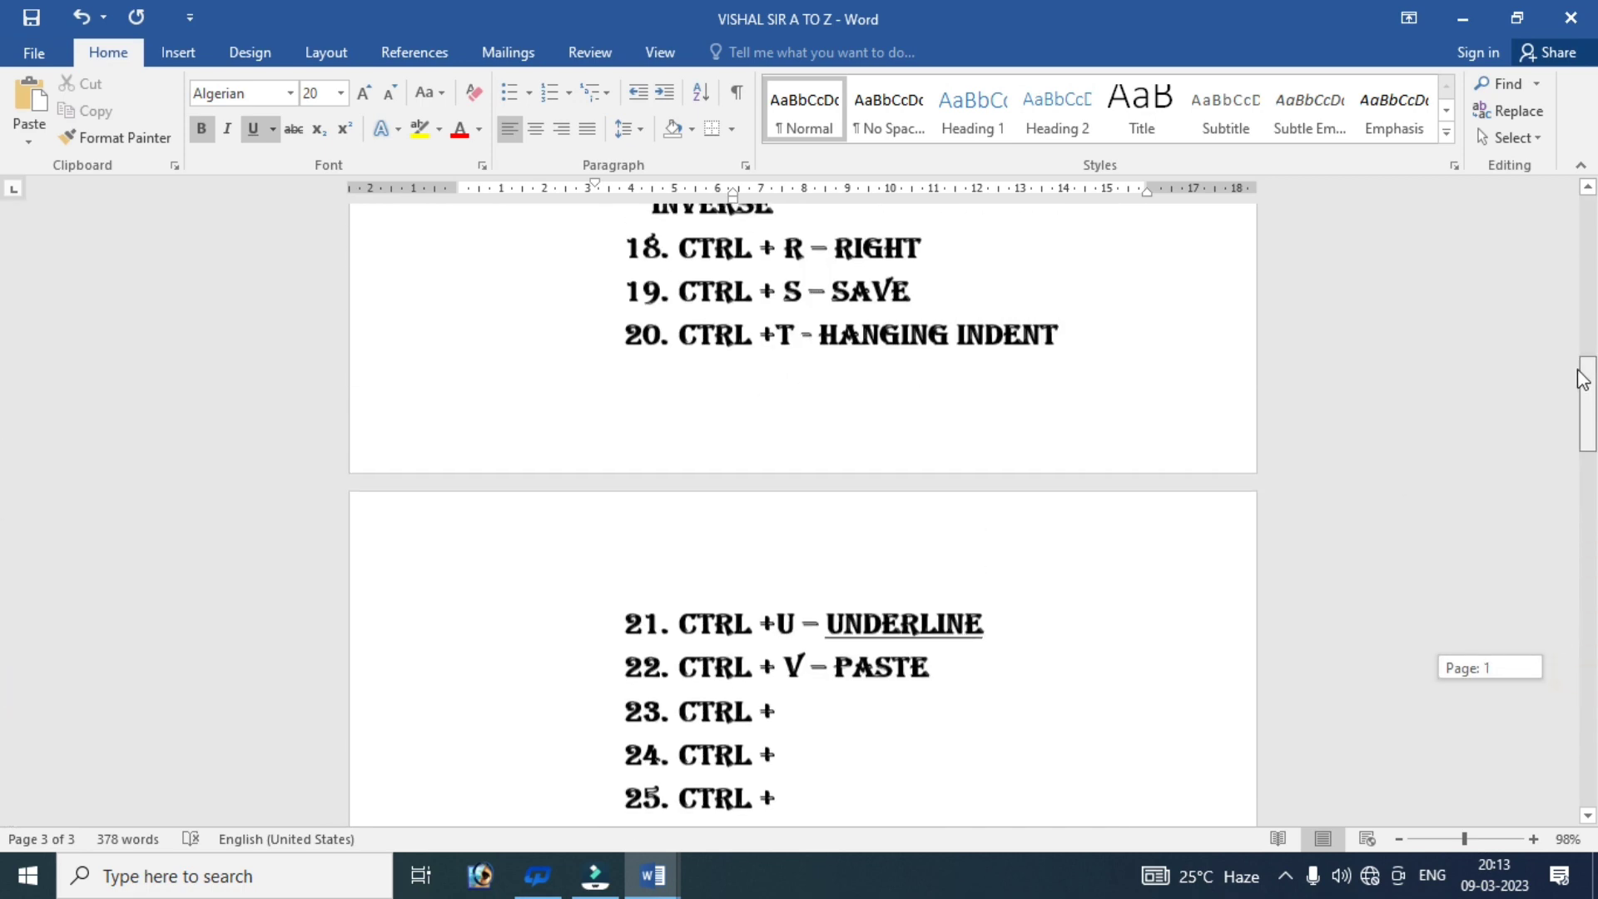
- Complete item 23 as 'CTRL + W – CLOSE DOCUMENT' and save with Ctrl+S
scroll(1065, 433, "down", 3)
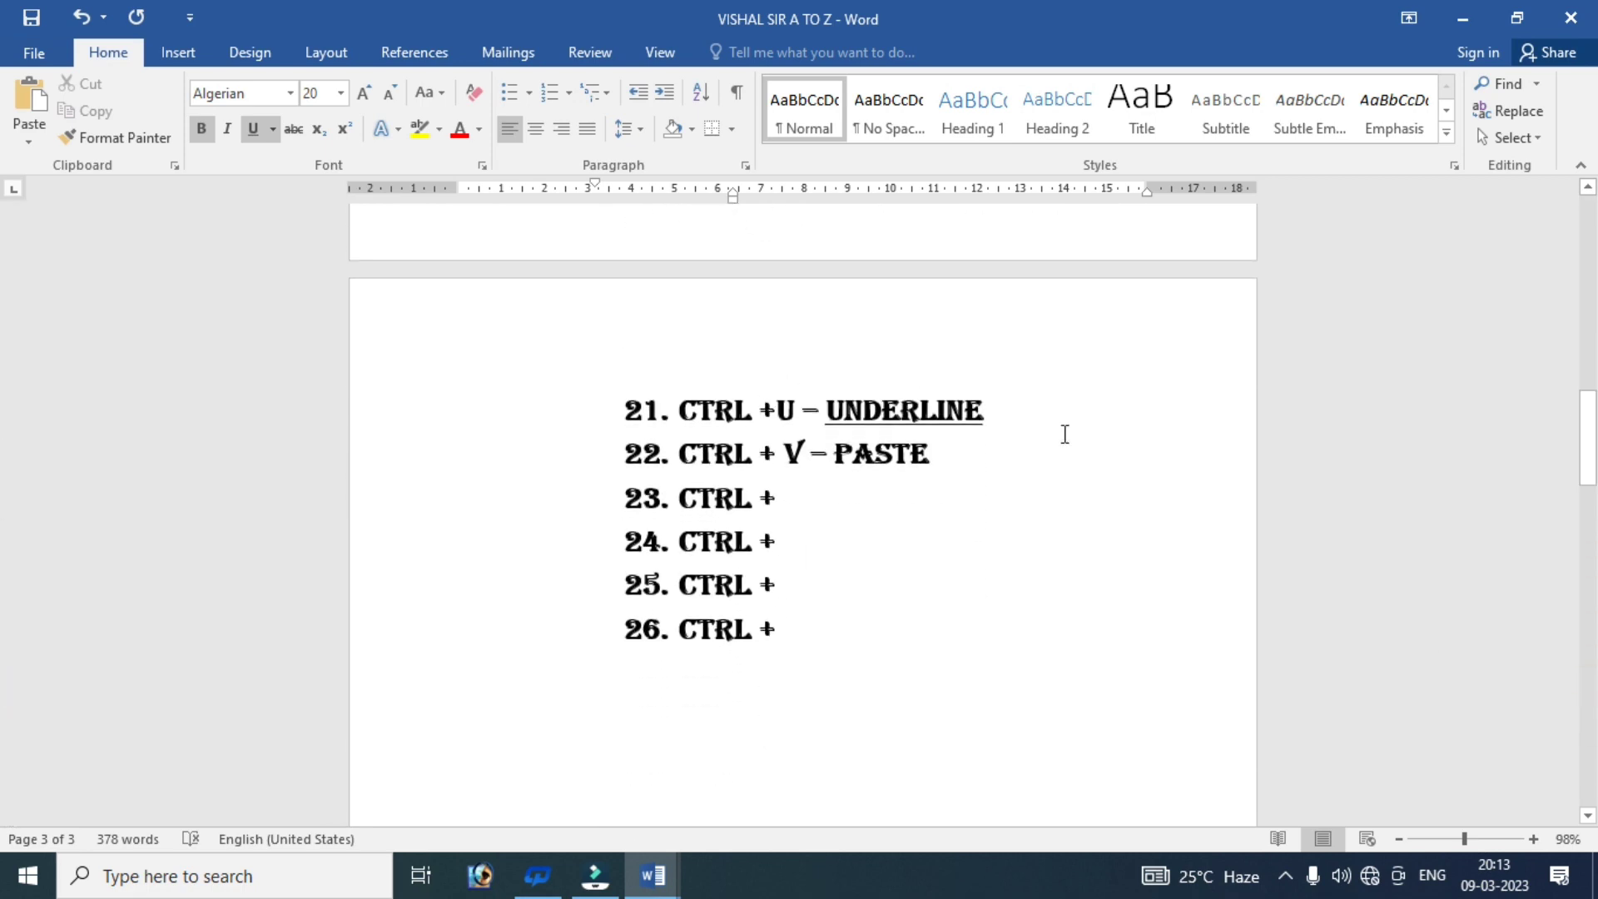
left_click(807, 496)
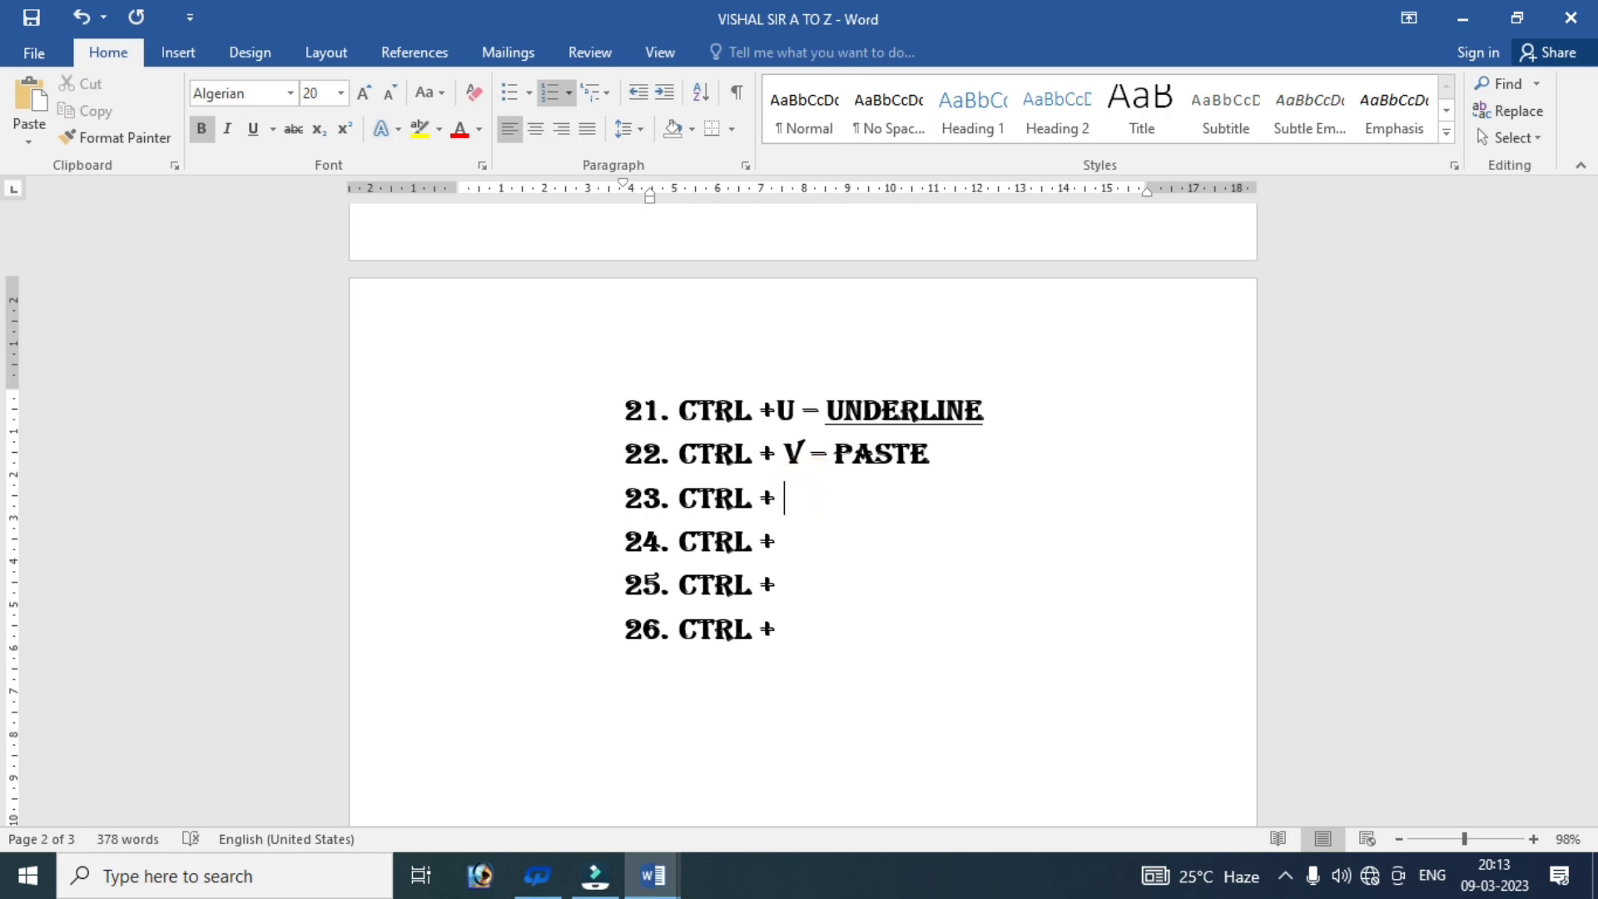
type("W- ")
type("CLOSE ")
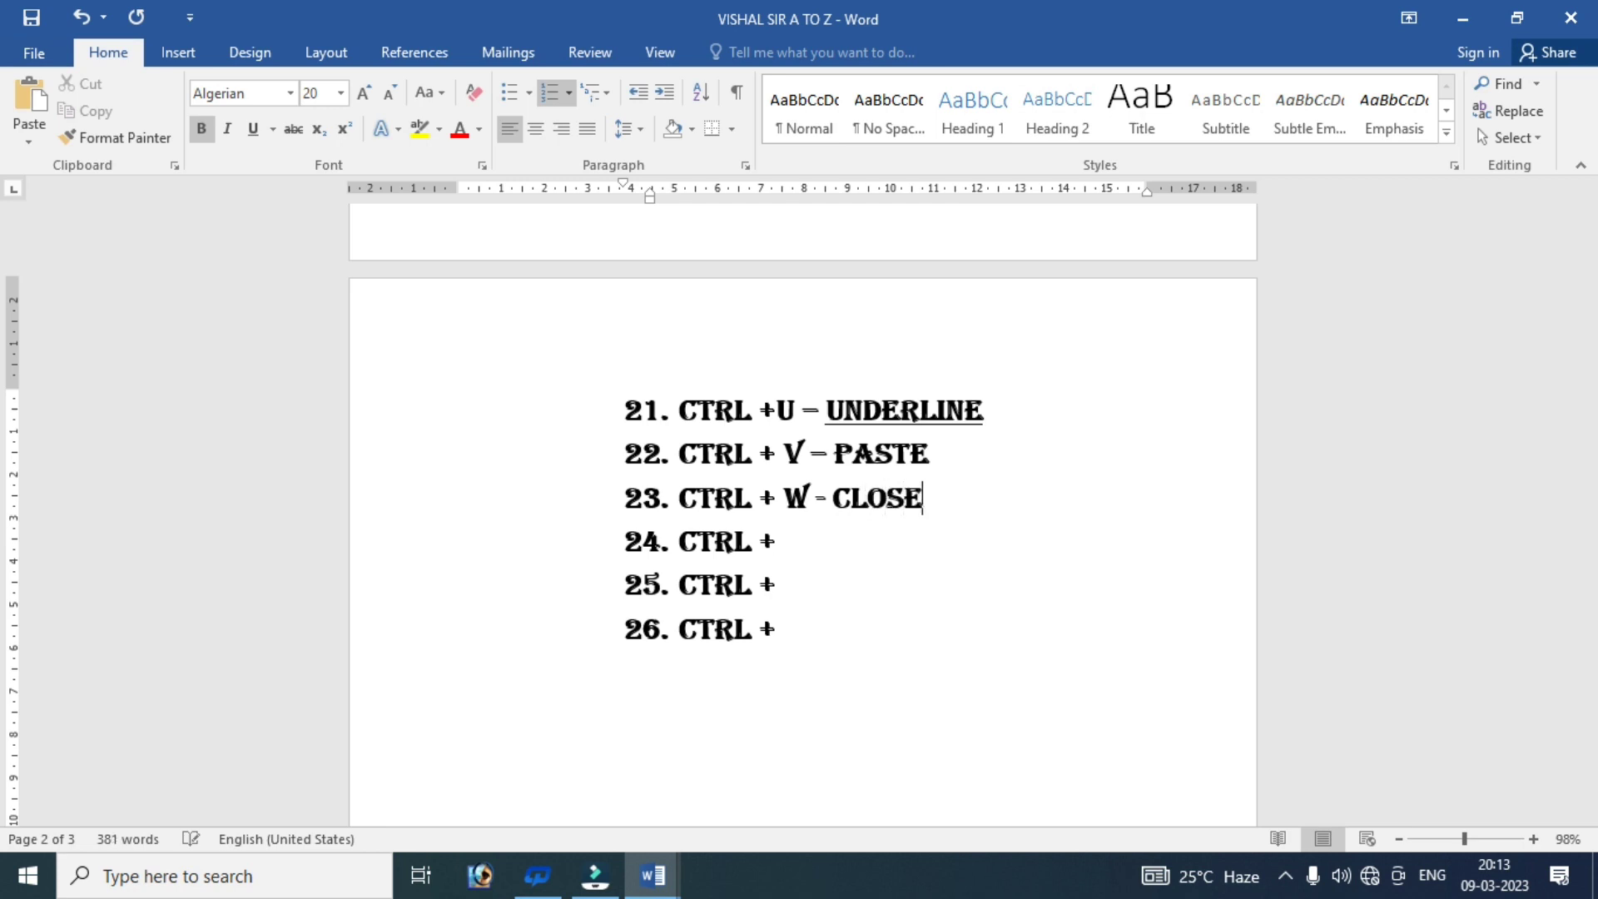
type("DOC")
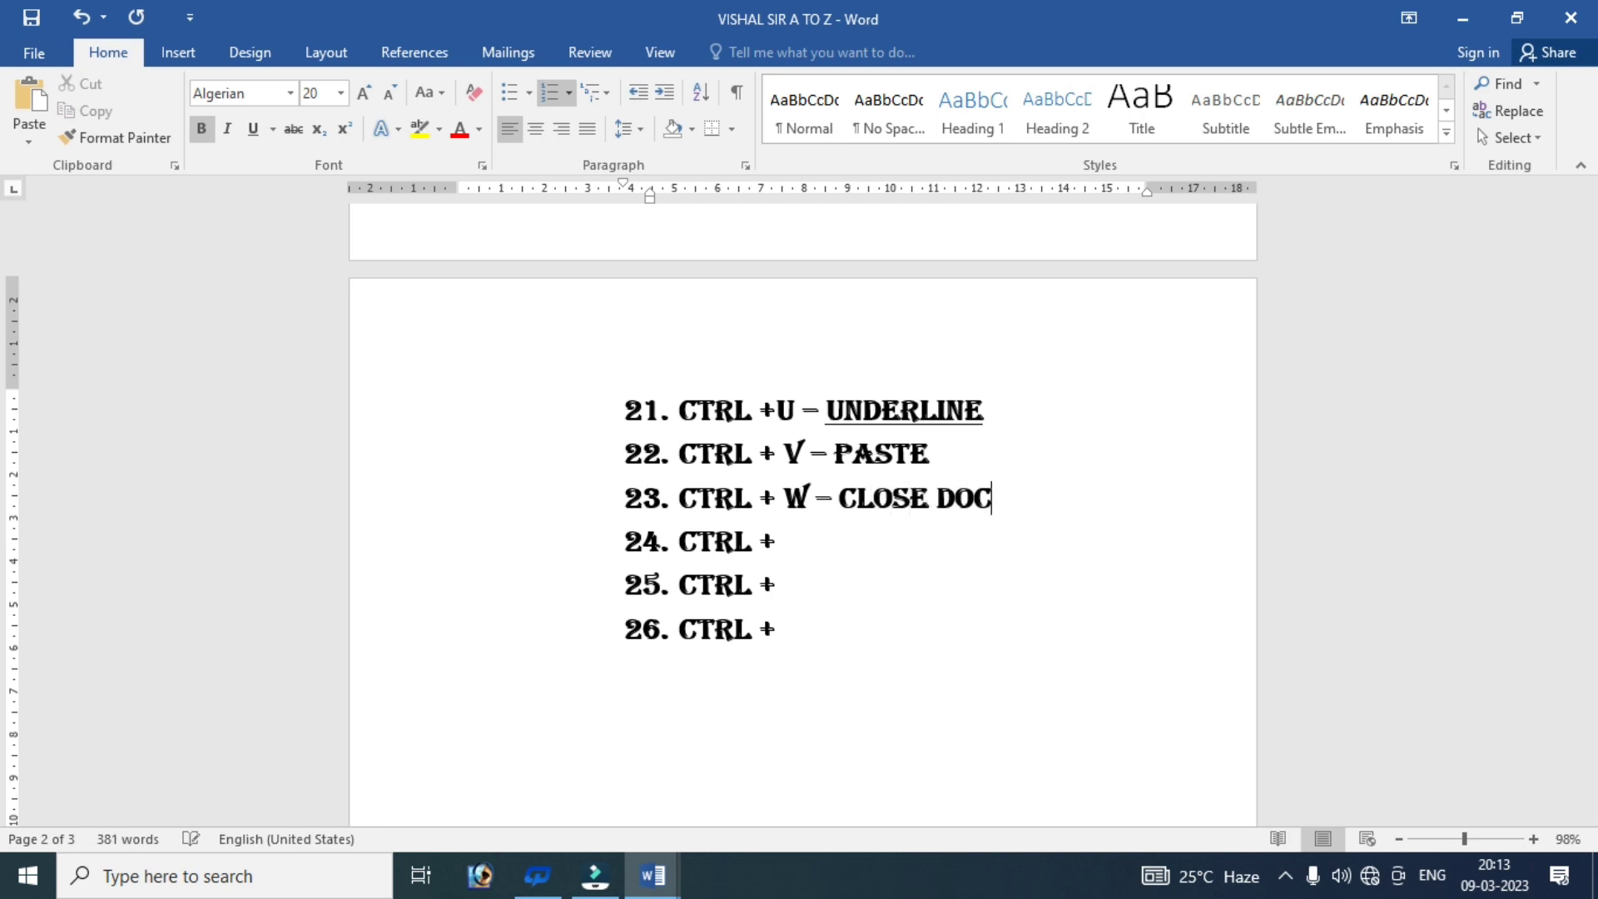
type("UMEN")
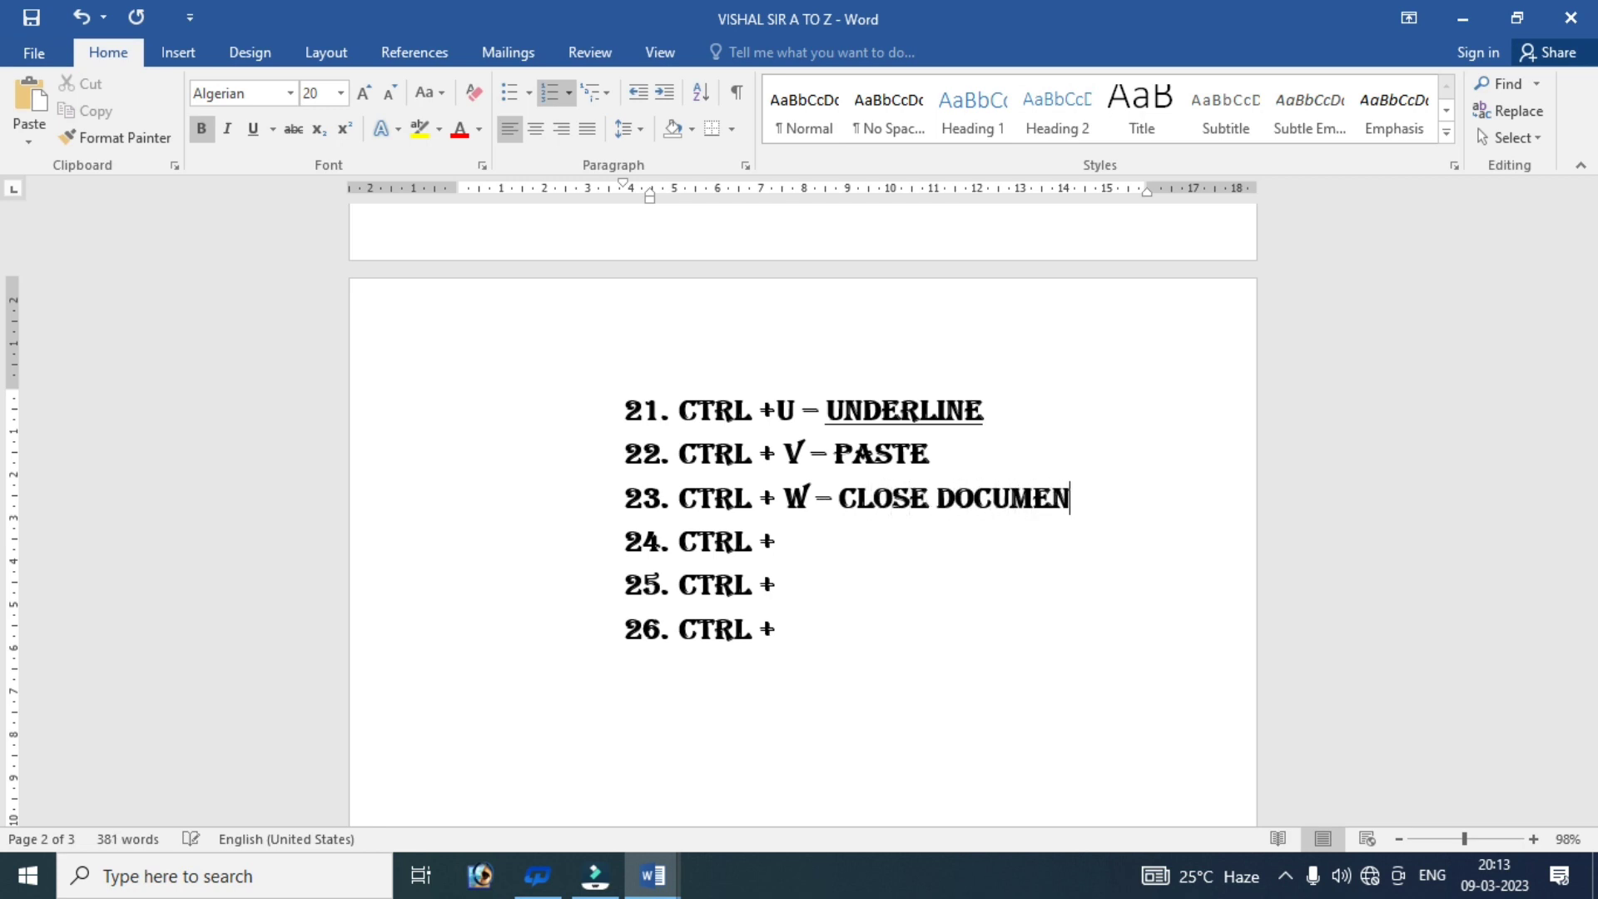
type("T")
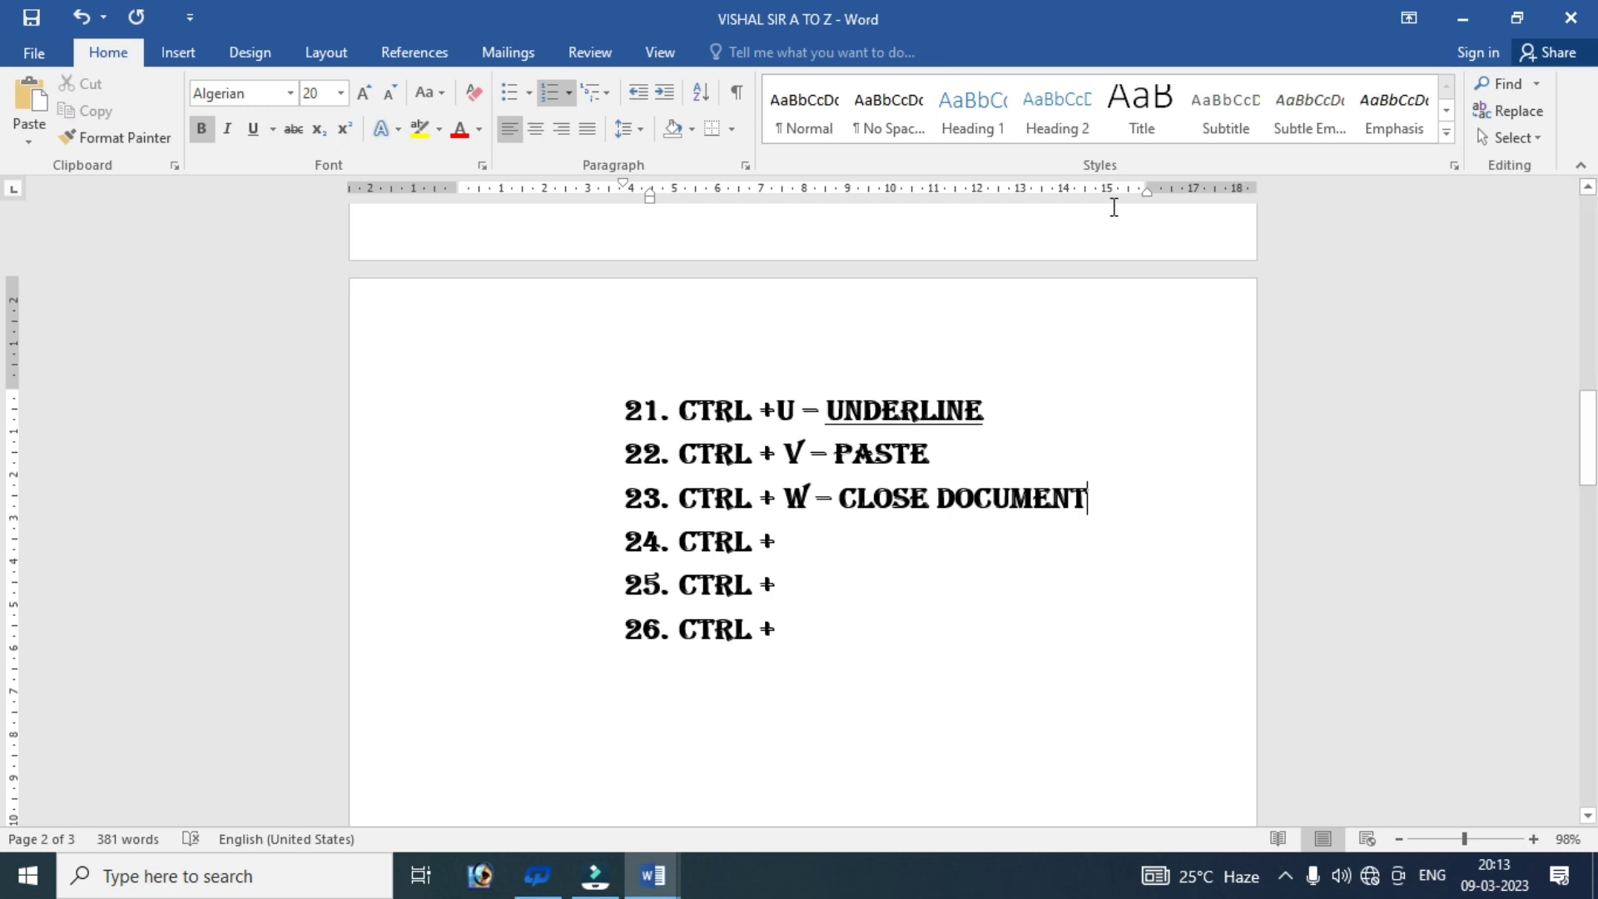
key("ctrl+s")
- Close the open documents and reopen 'VISHAL SIR A TO Z' from the Recent list
key("ctrl+n")
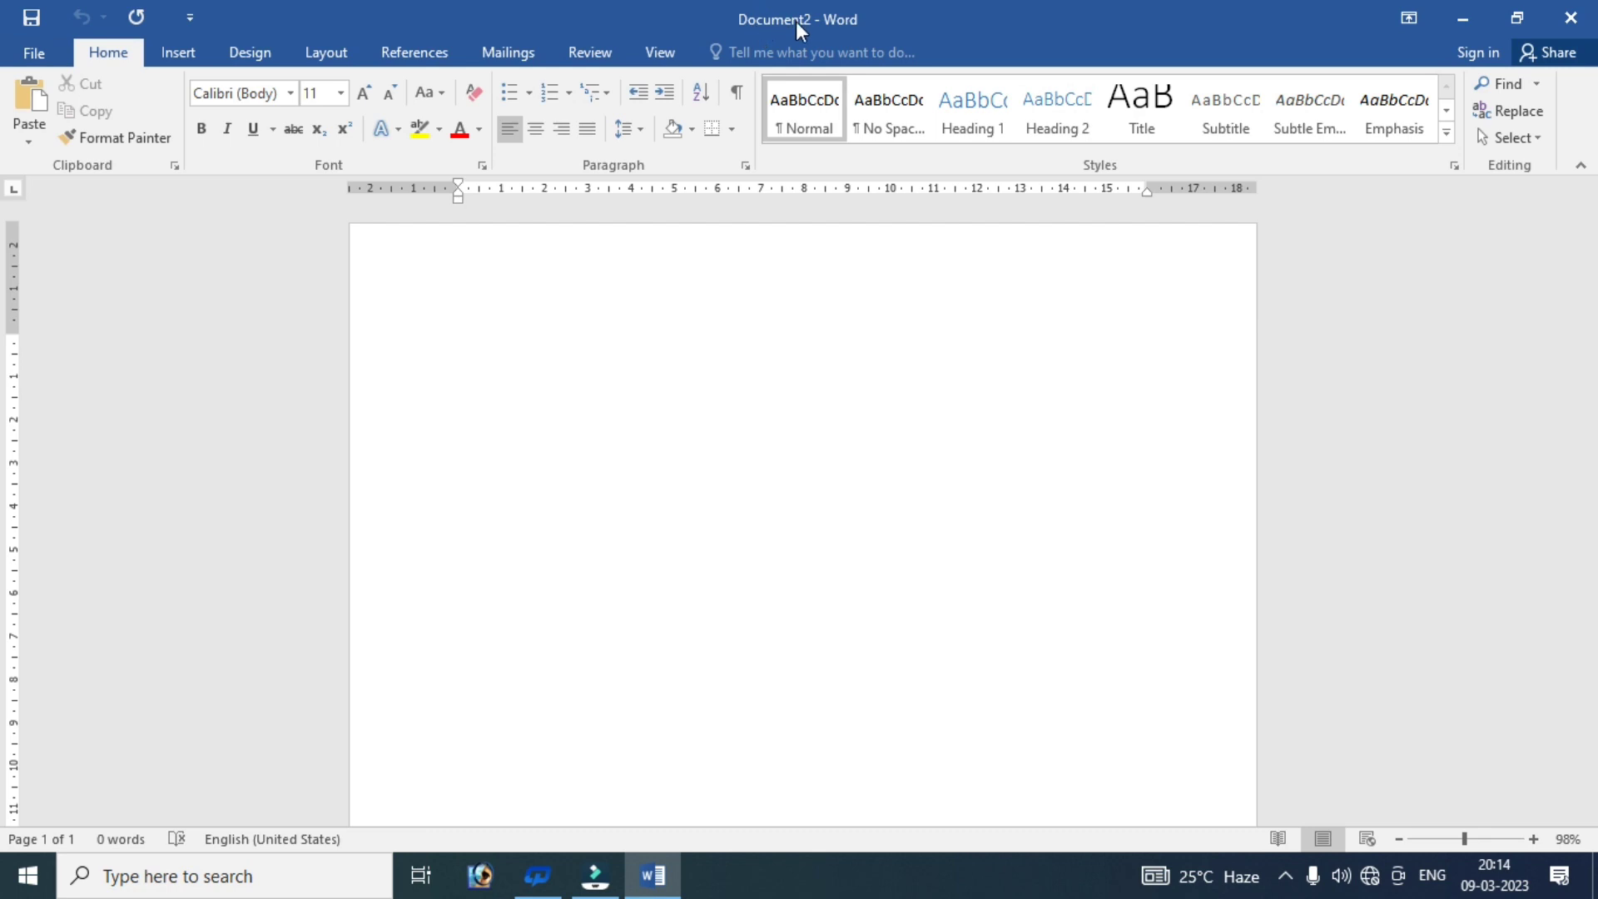
key("ctrl+w")
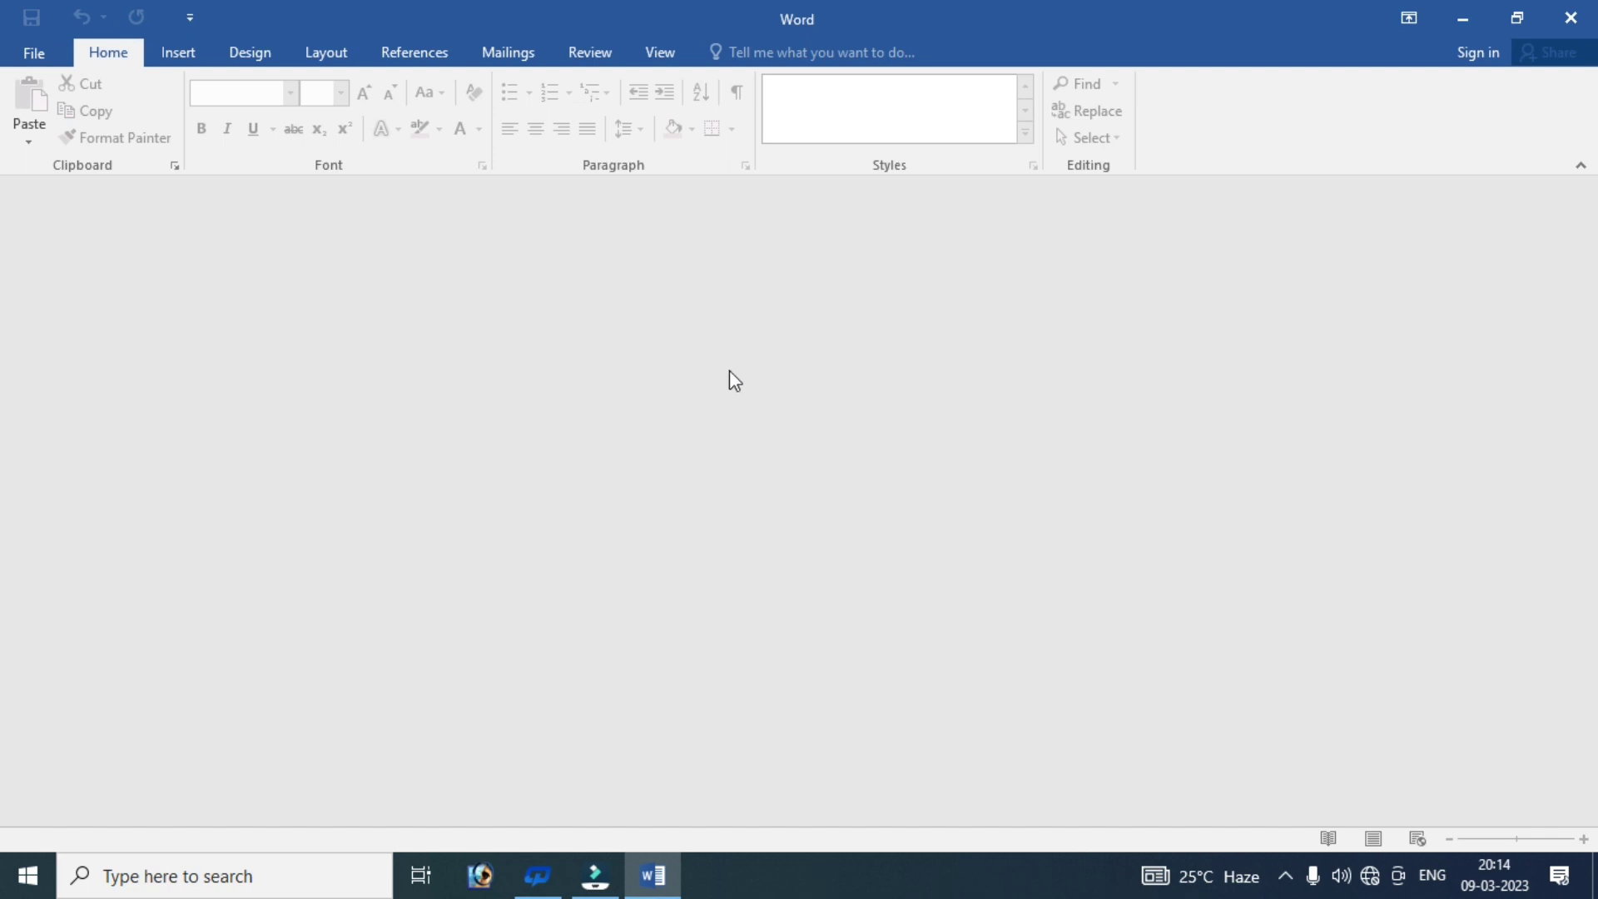
key("ctrl+o")
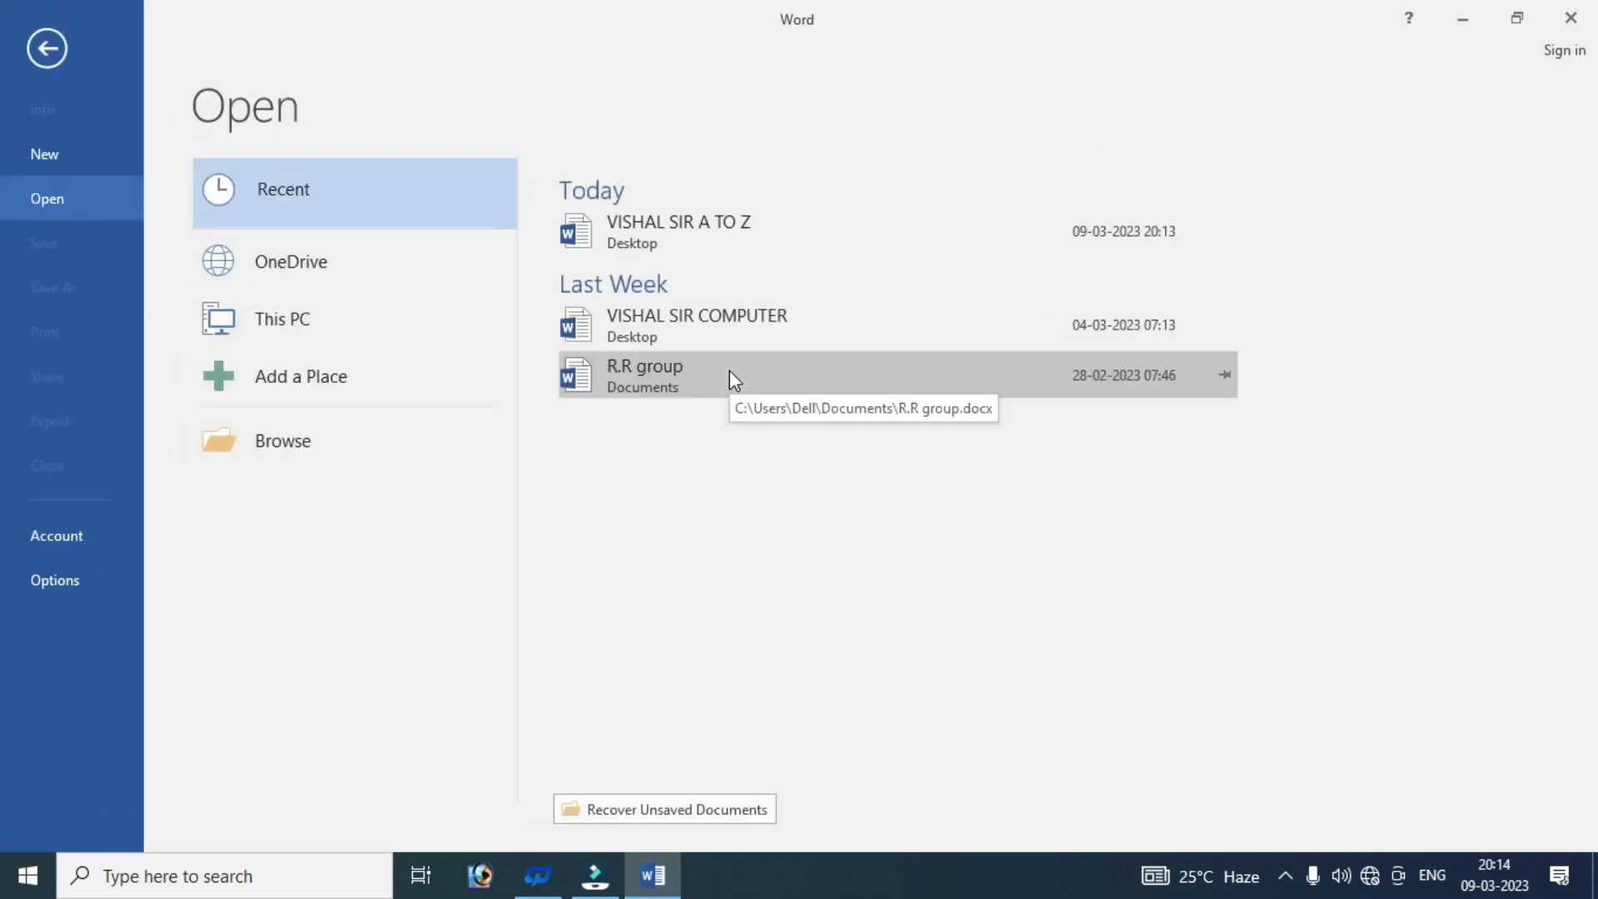
left_click(691, 241)
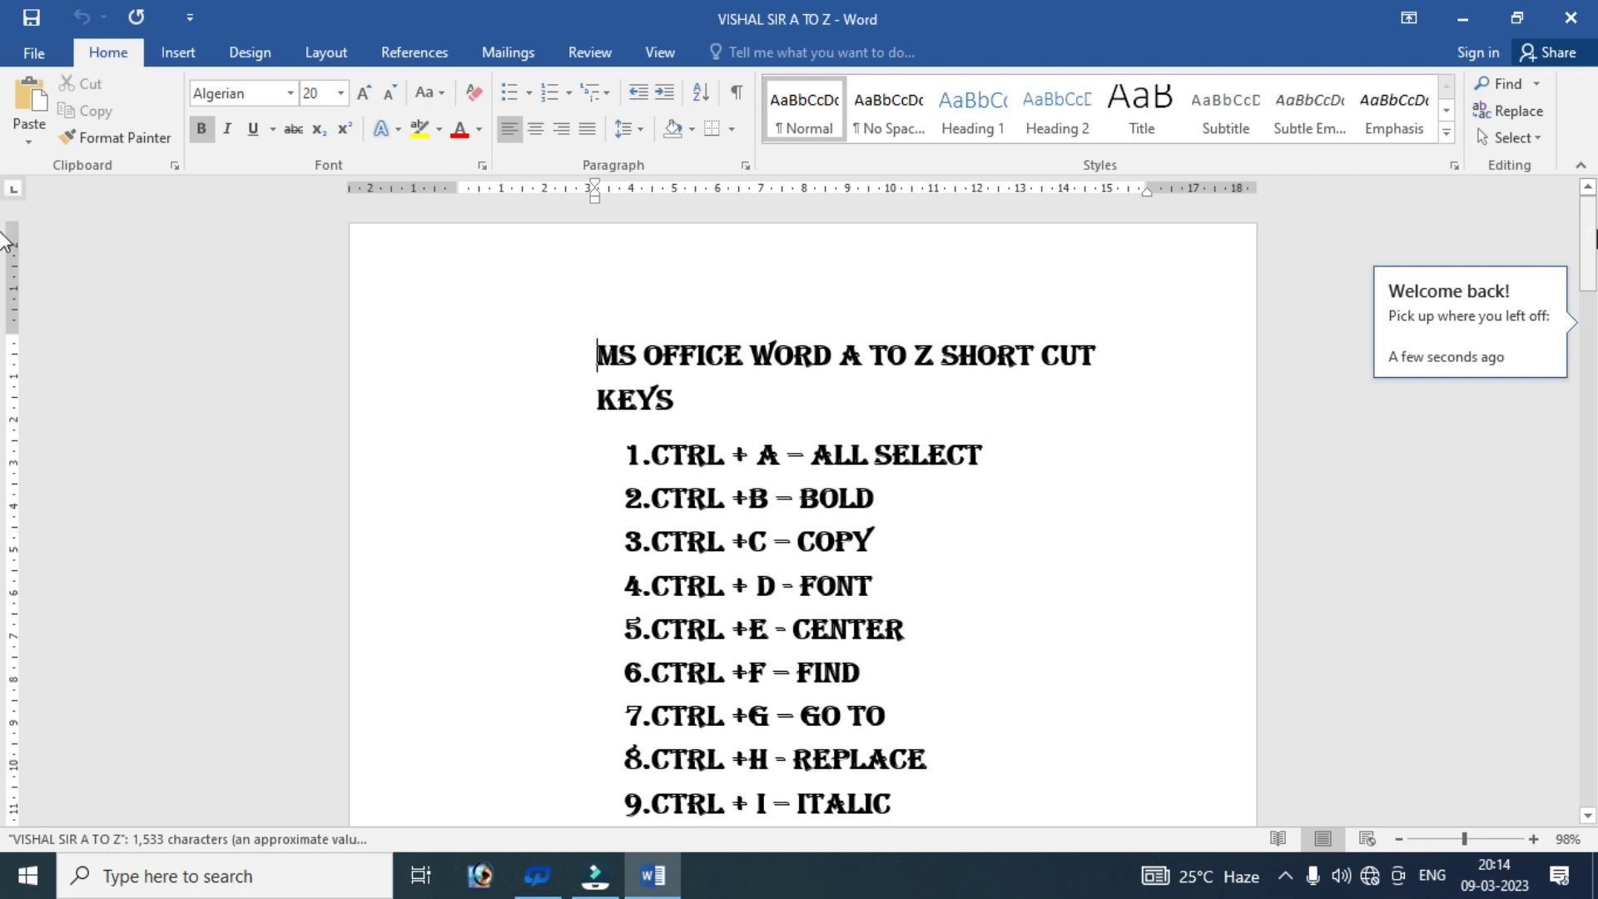
- Type 'X - CUT' after item 24's CTRL + in the shortcut list
left_click_drag(1587, 250, 1581, 464)
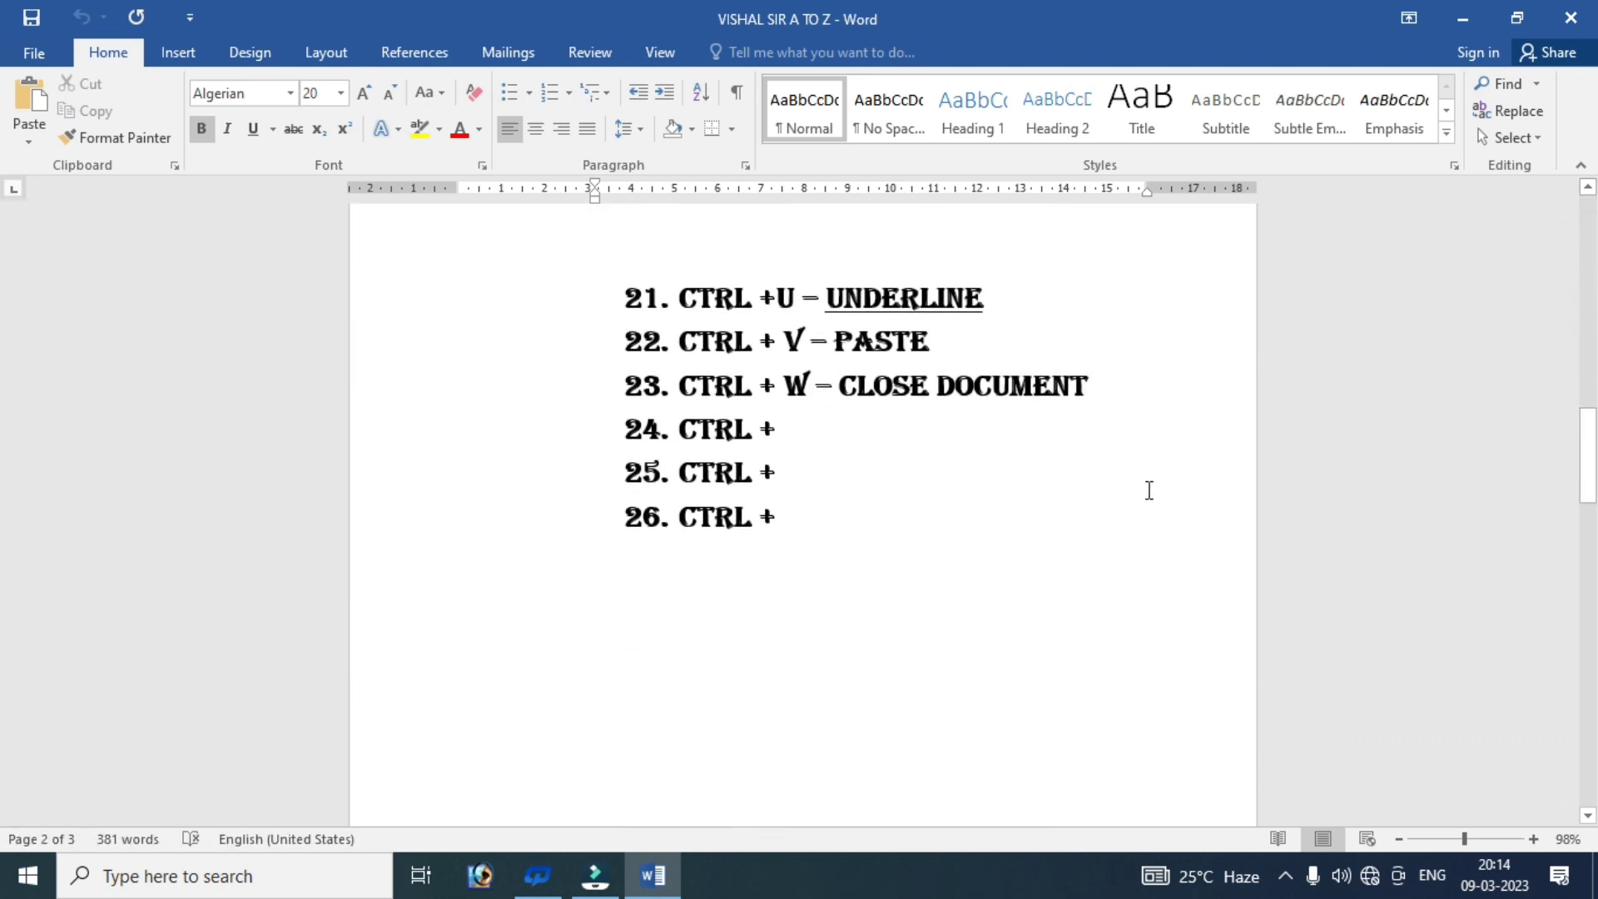
left_click(793, 426)
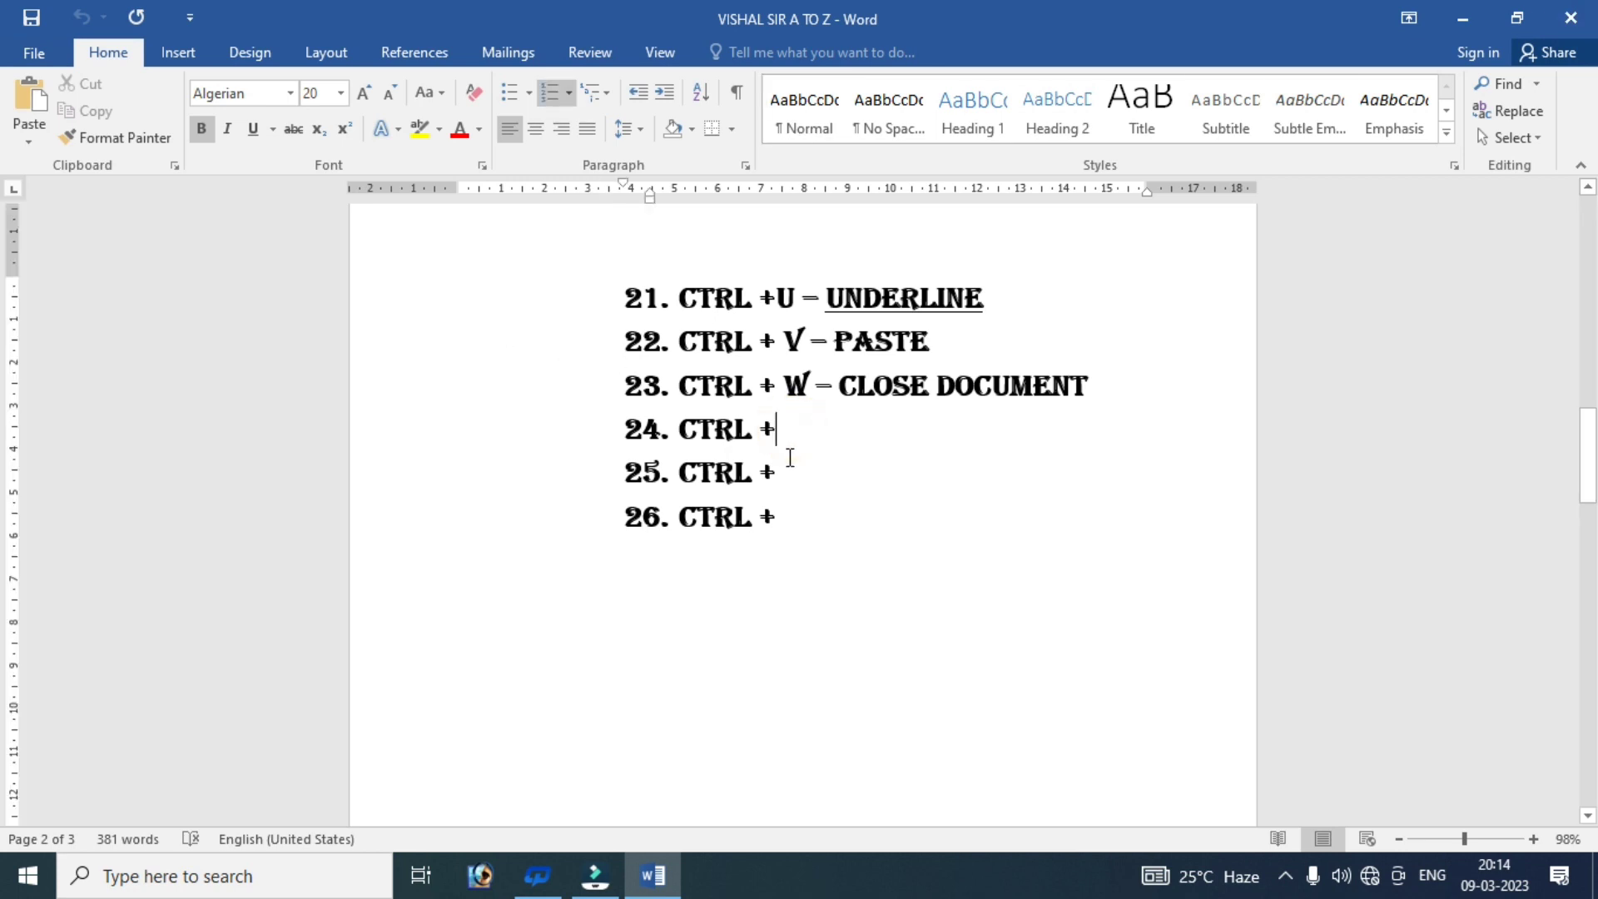
type("X")
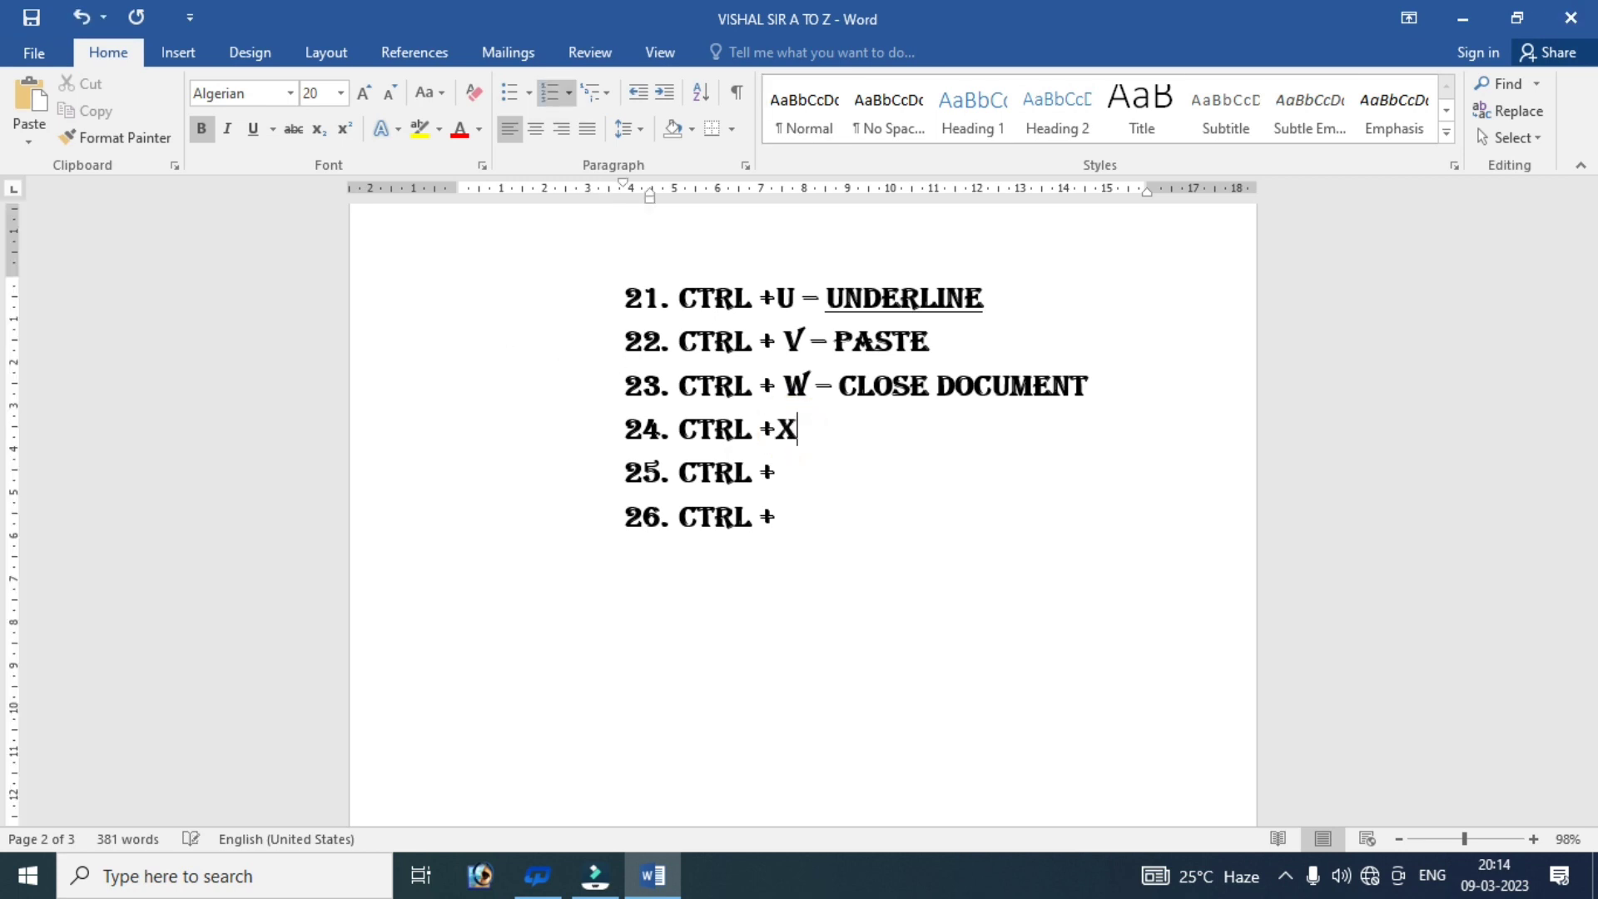
type(" - ")
type("CUT")
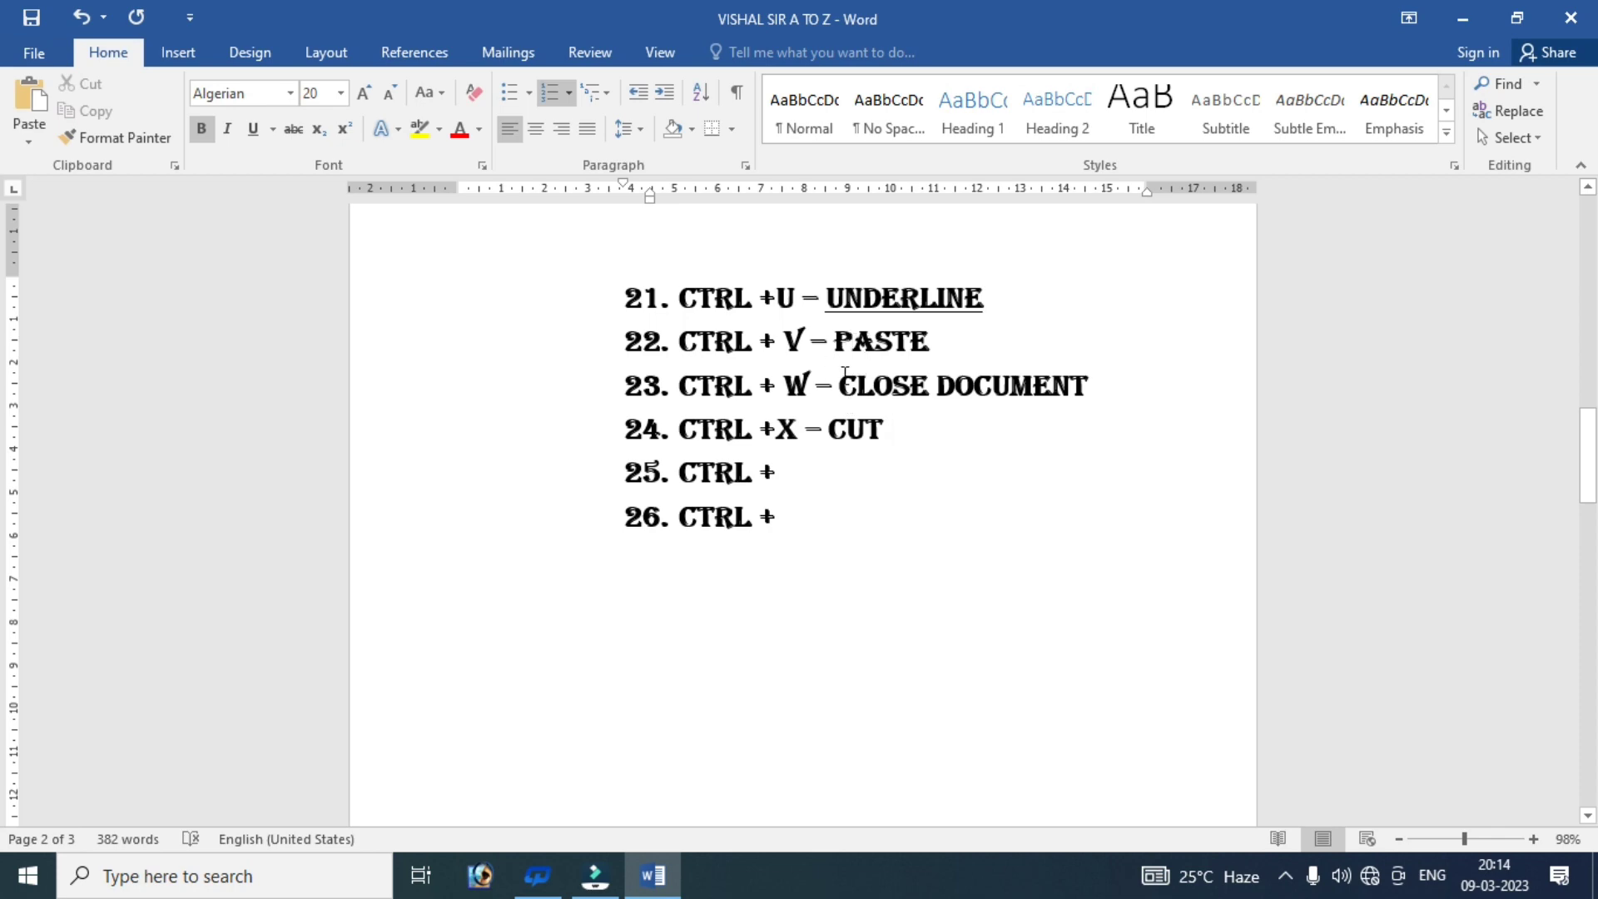
left_click_drag(1588, 450, 1589, 196)
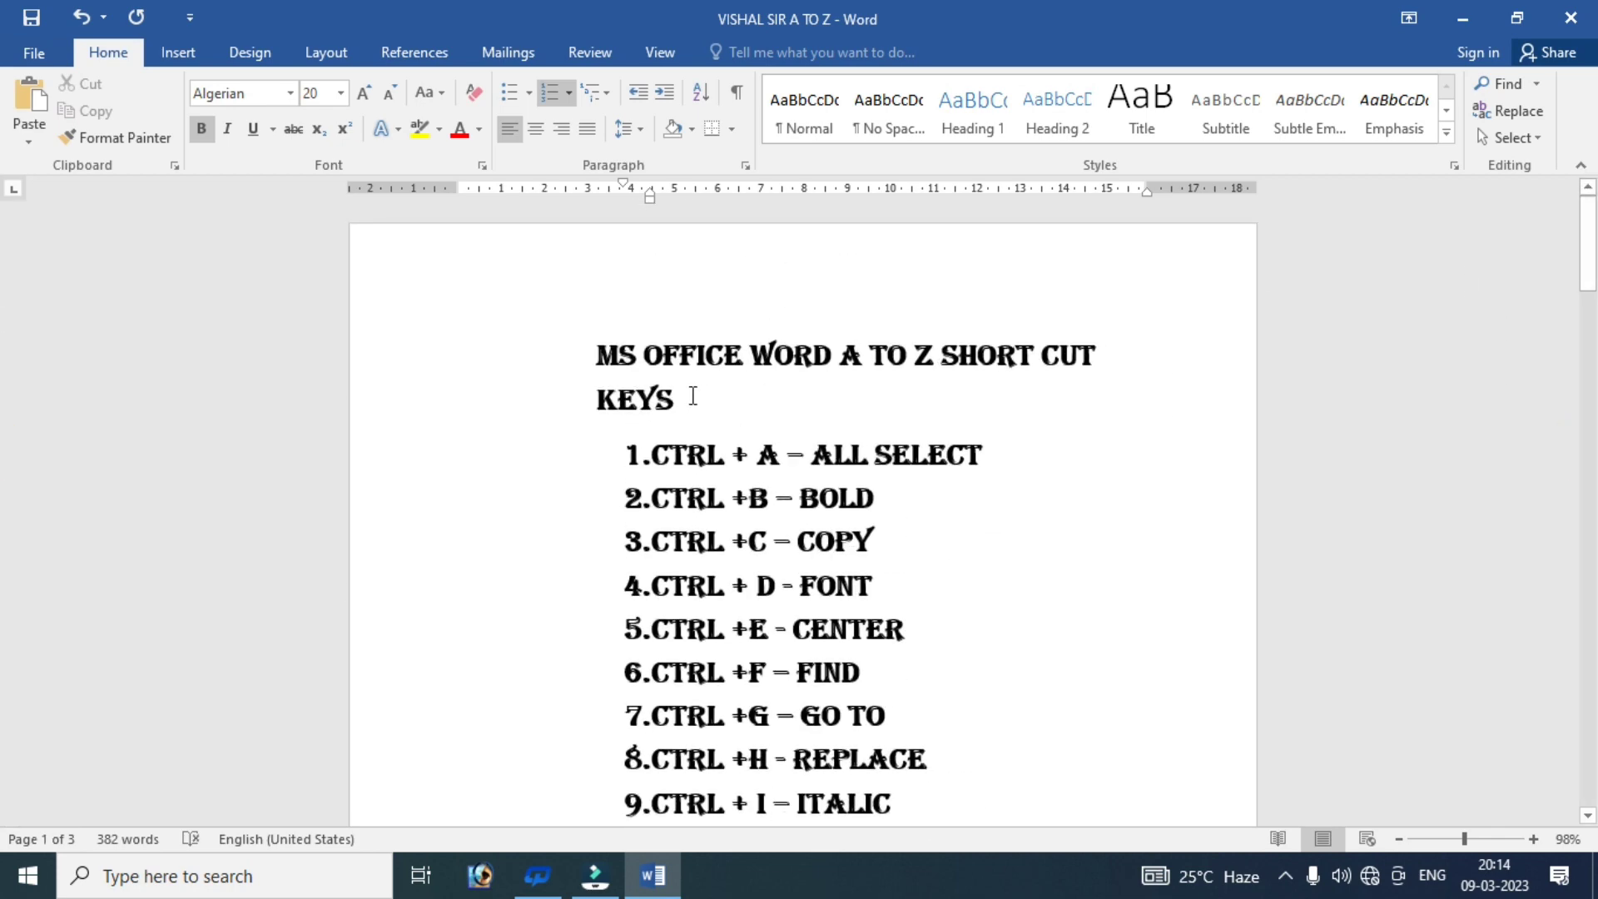
left_click_drag(692, 400, 474, 347)
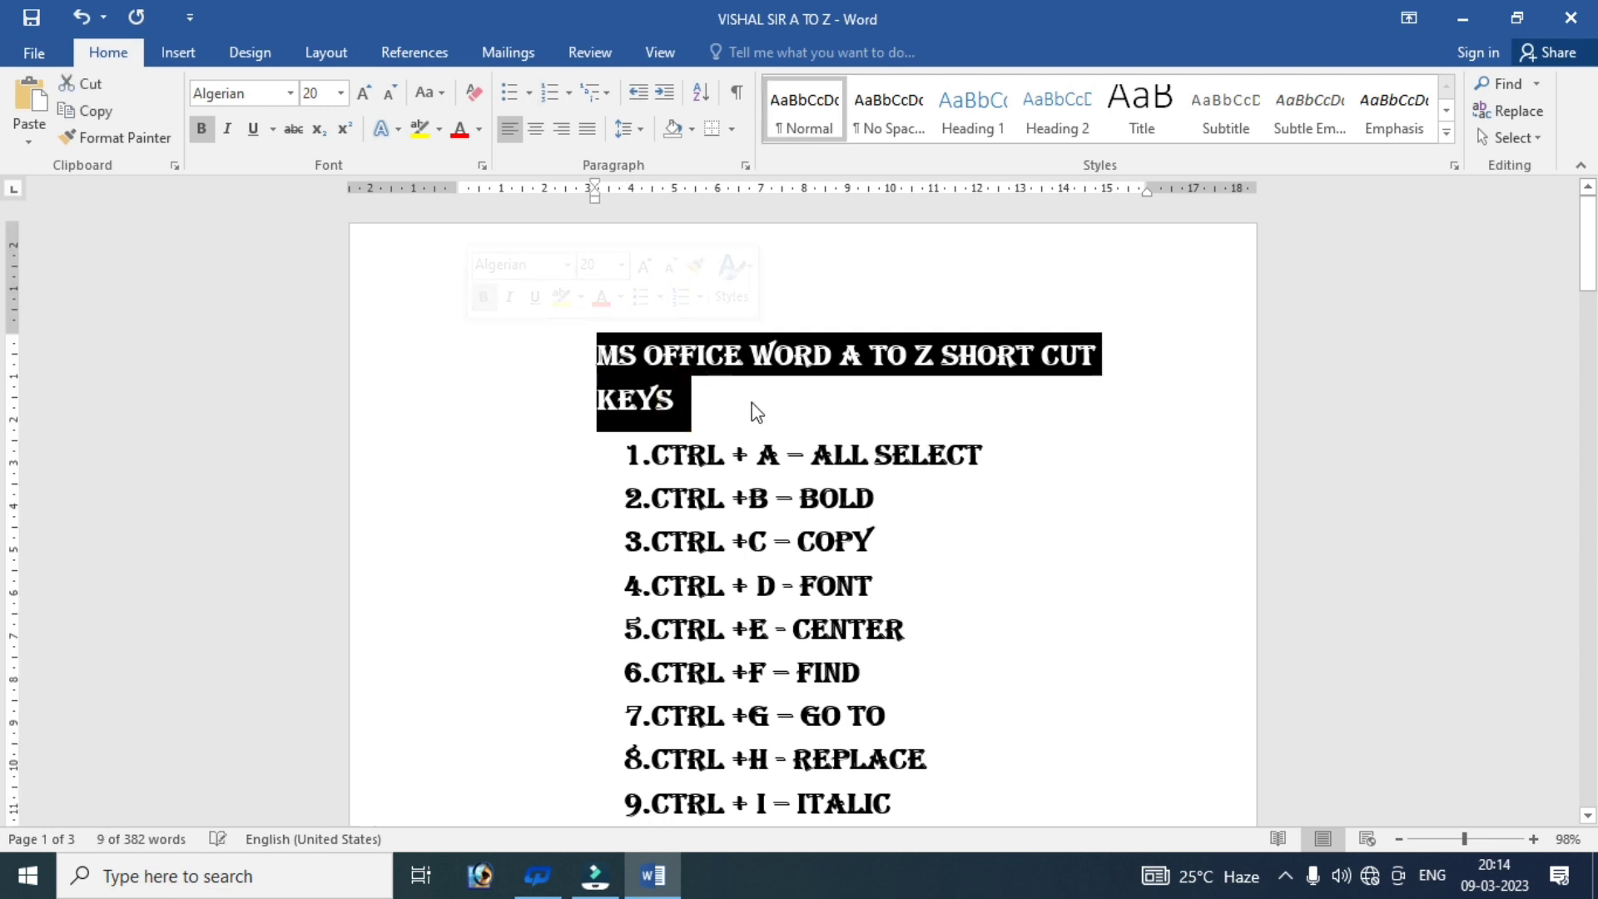
left_click(679, 401)
triple_click(677, 401)
key("ctrl+c")
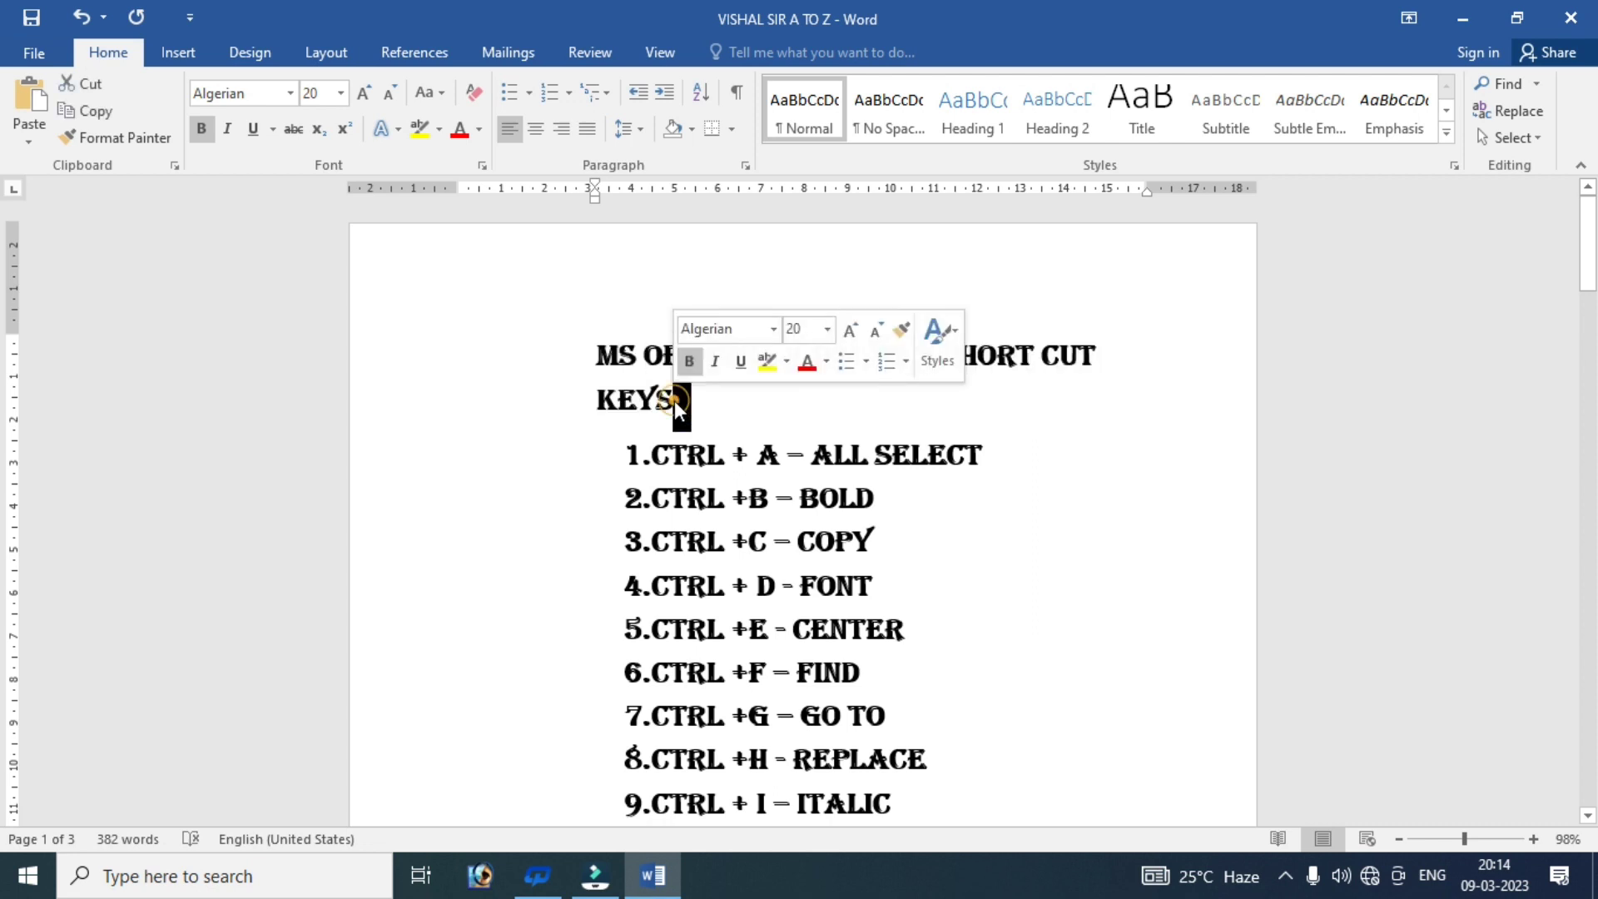
triple_click(674, 401)
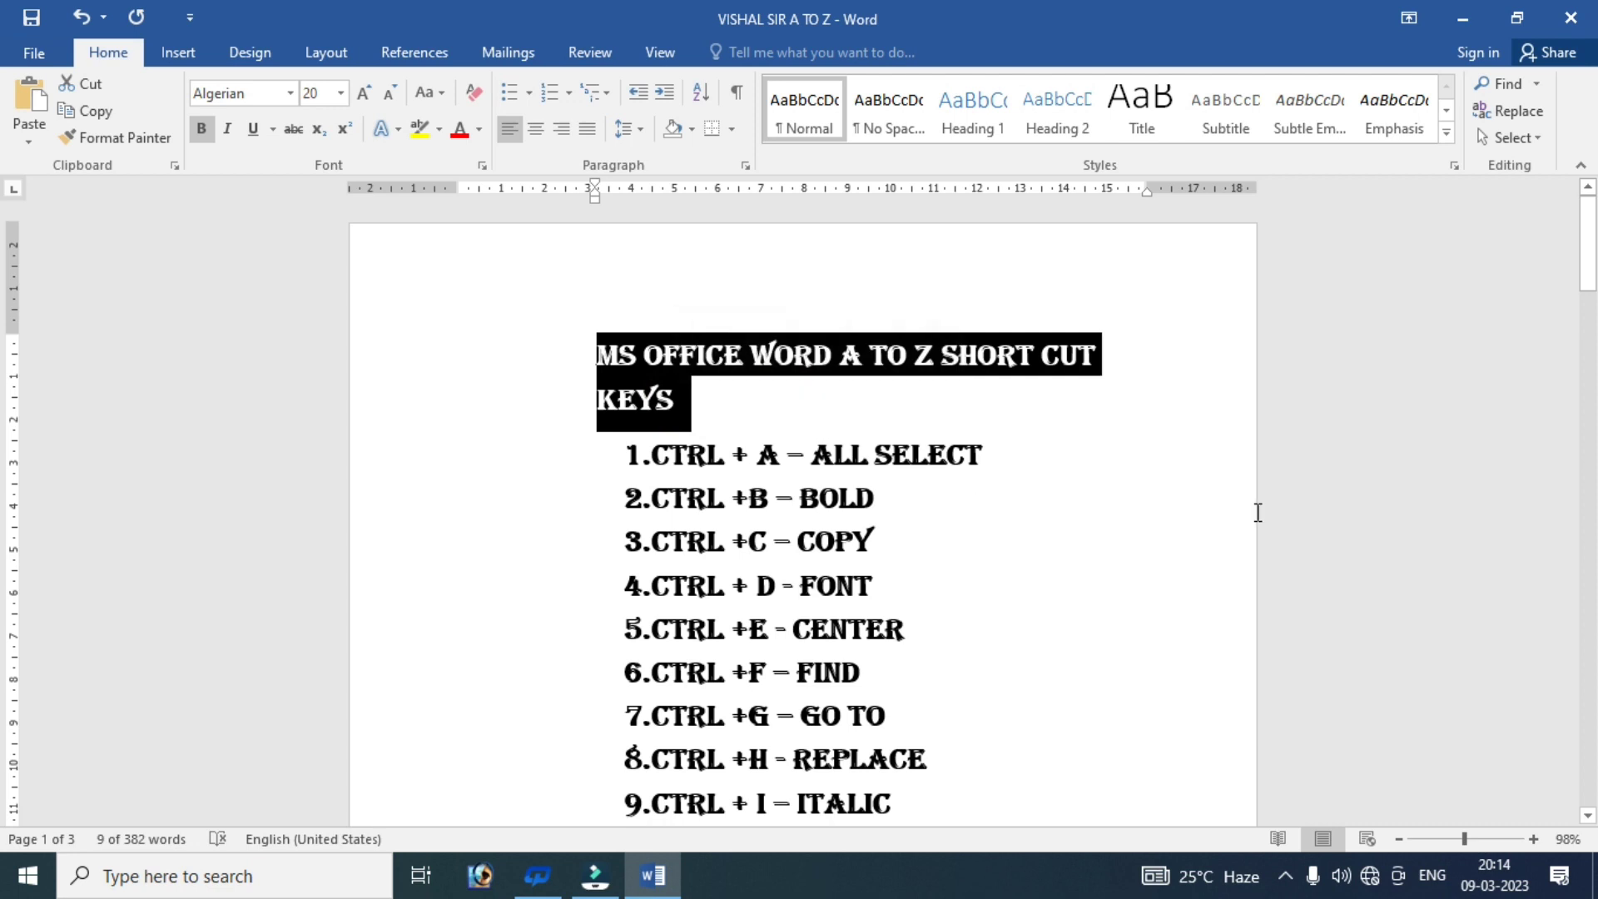
key("Delete")
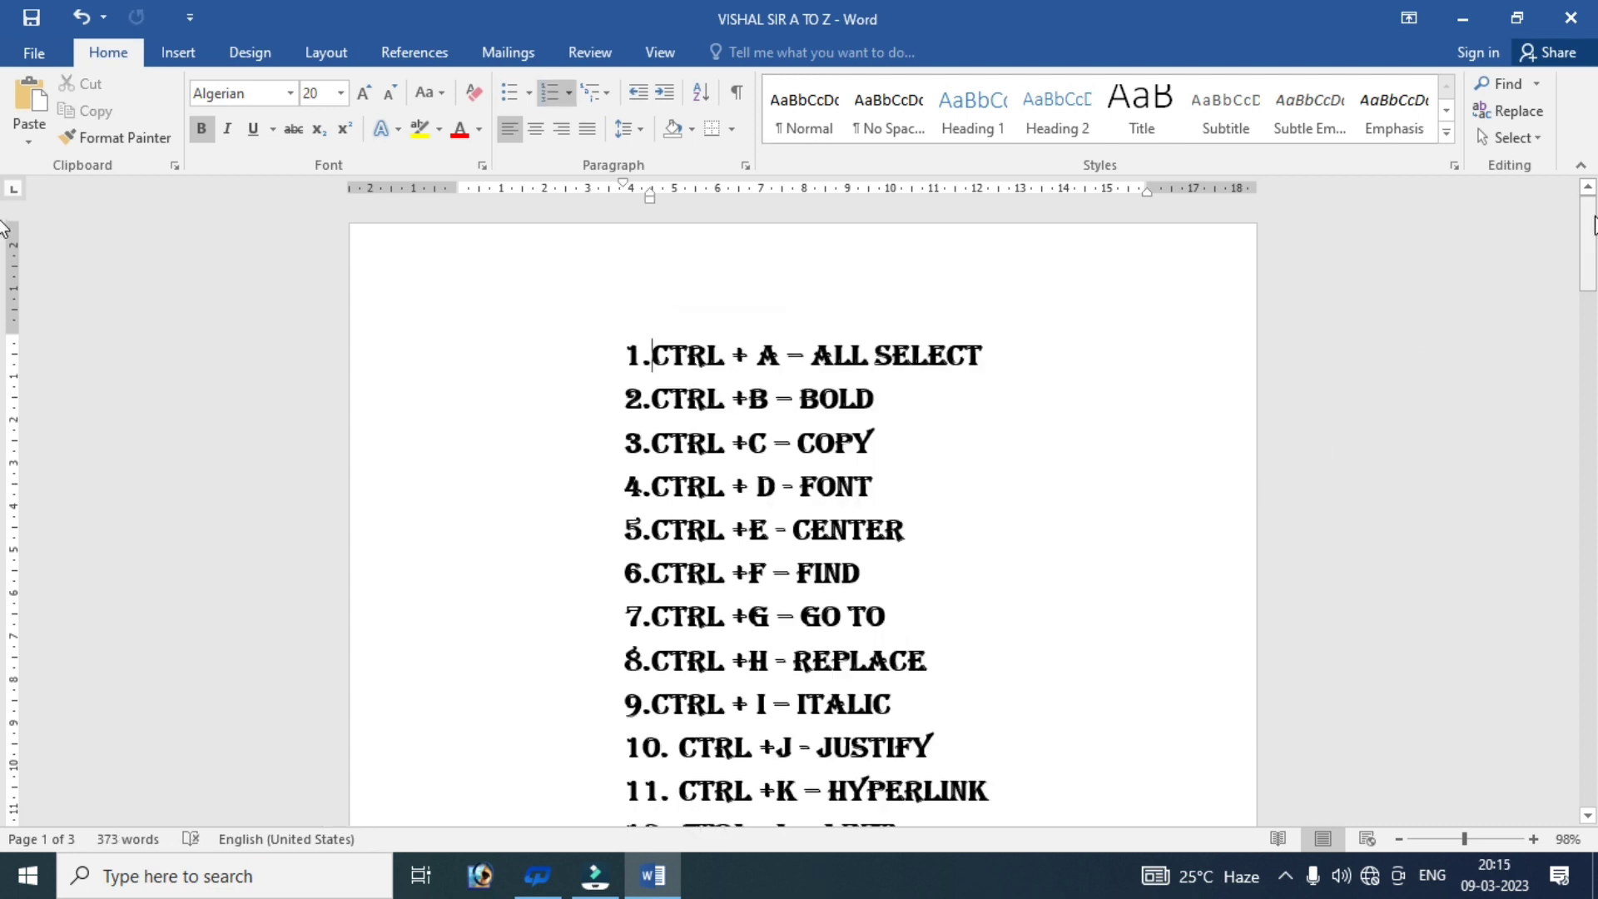
left_click_drag(1595, 225, 1579, 462)
left_click(777, 328)
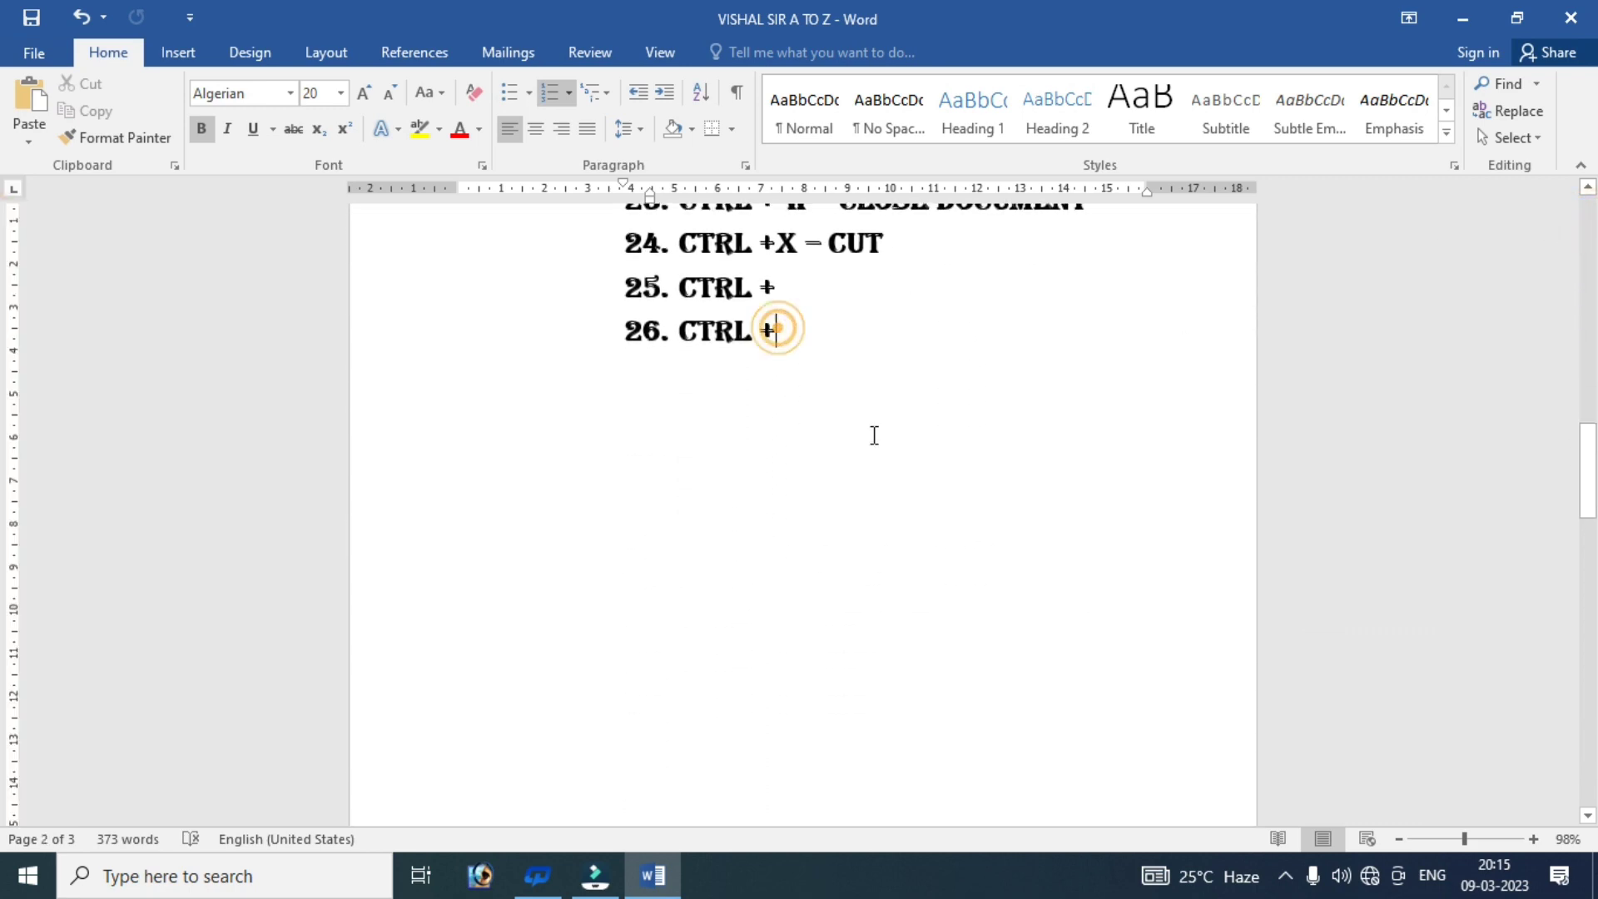
key("Return")
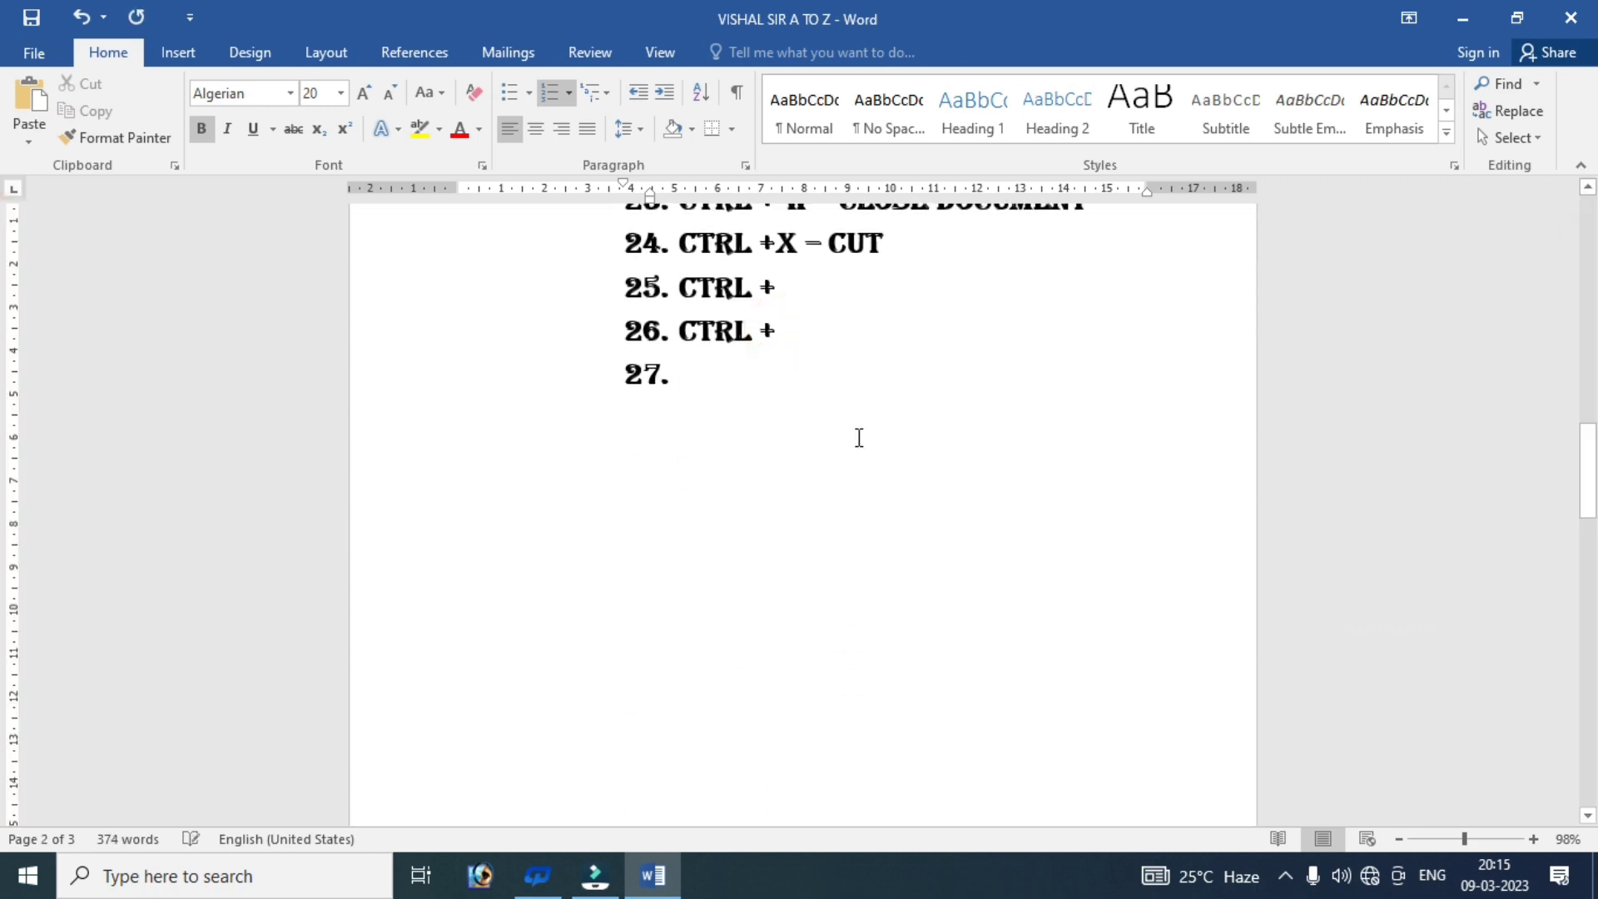
key("ctrl+v")
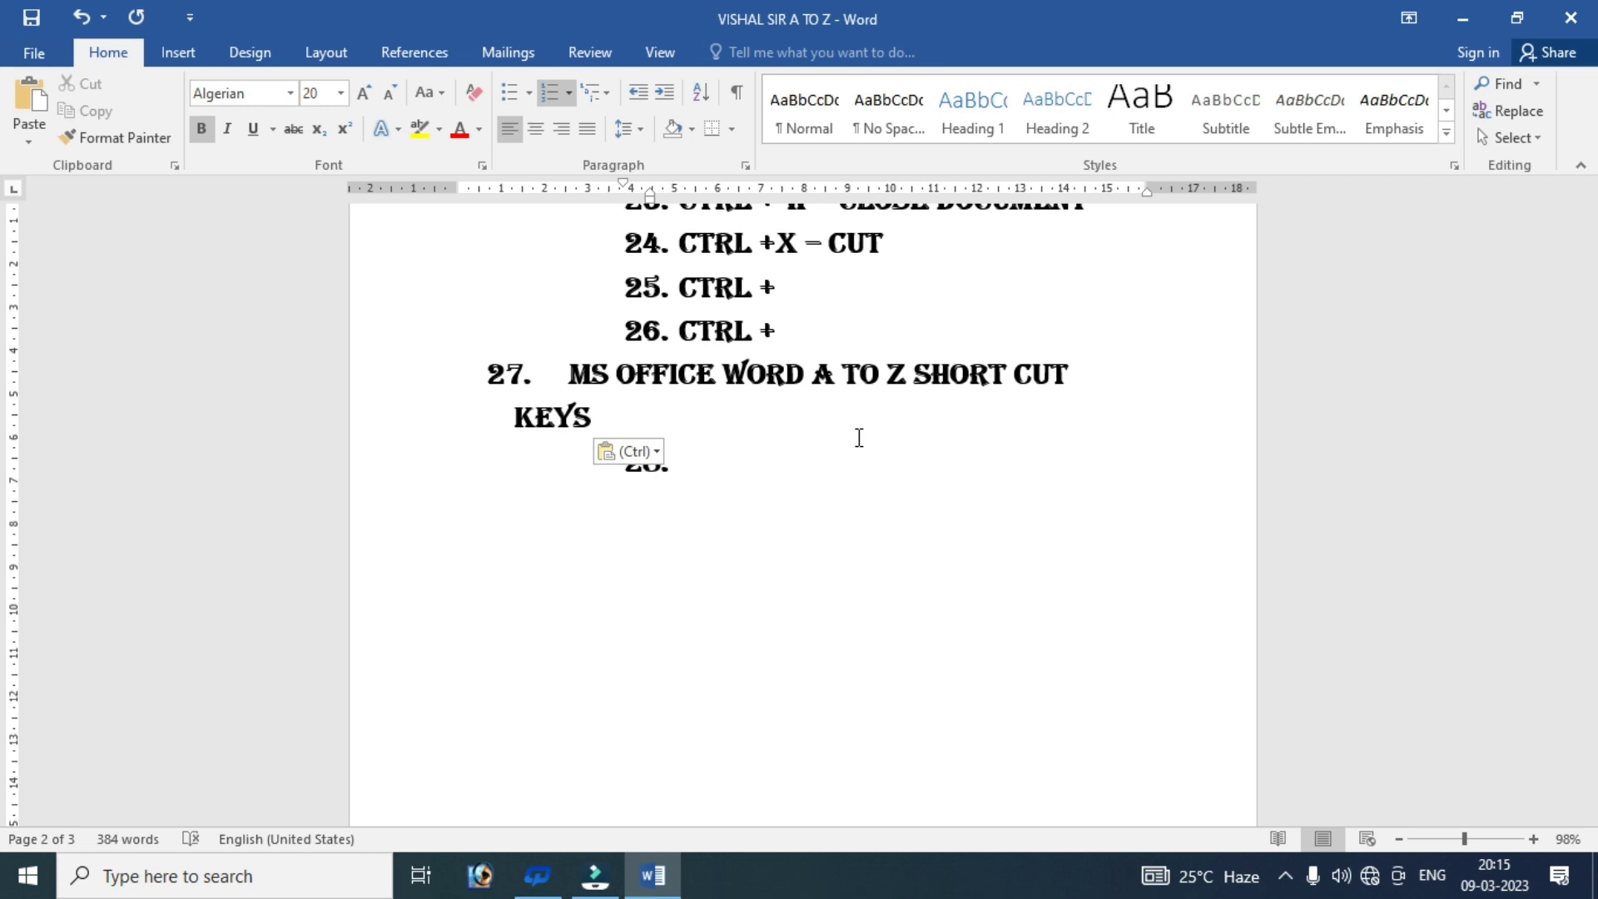
key("BackSpace")
key("BackSpace")
key("BackSpace")
key("BackSpace")
key("BackSpace")
key("BackSpace")
key("BackSpace")
key("BackSpace")
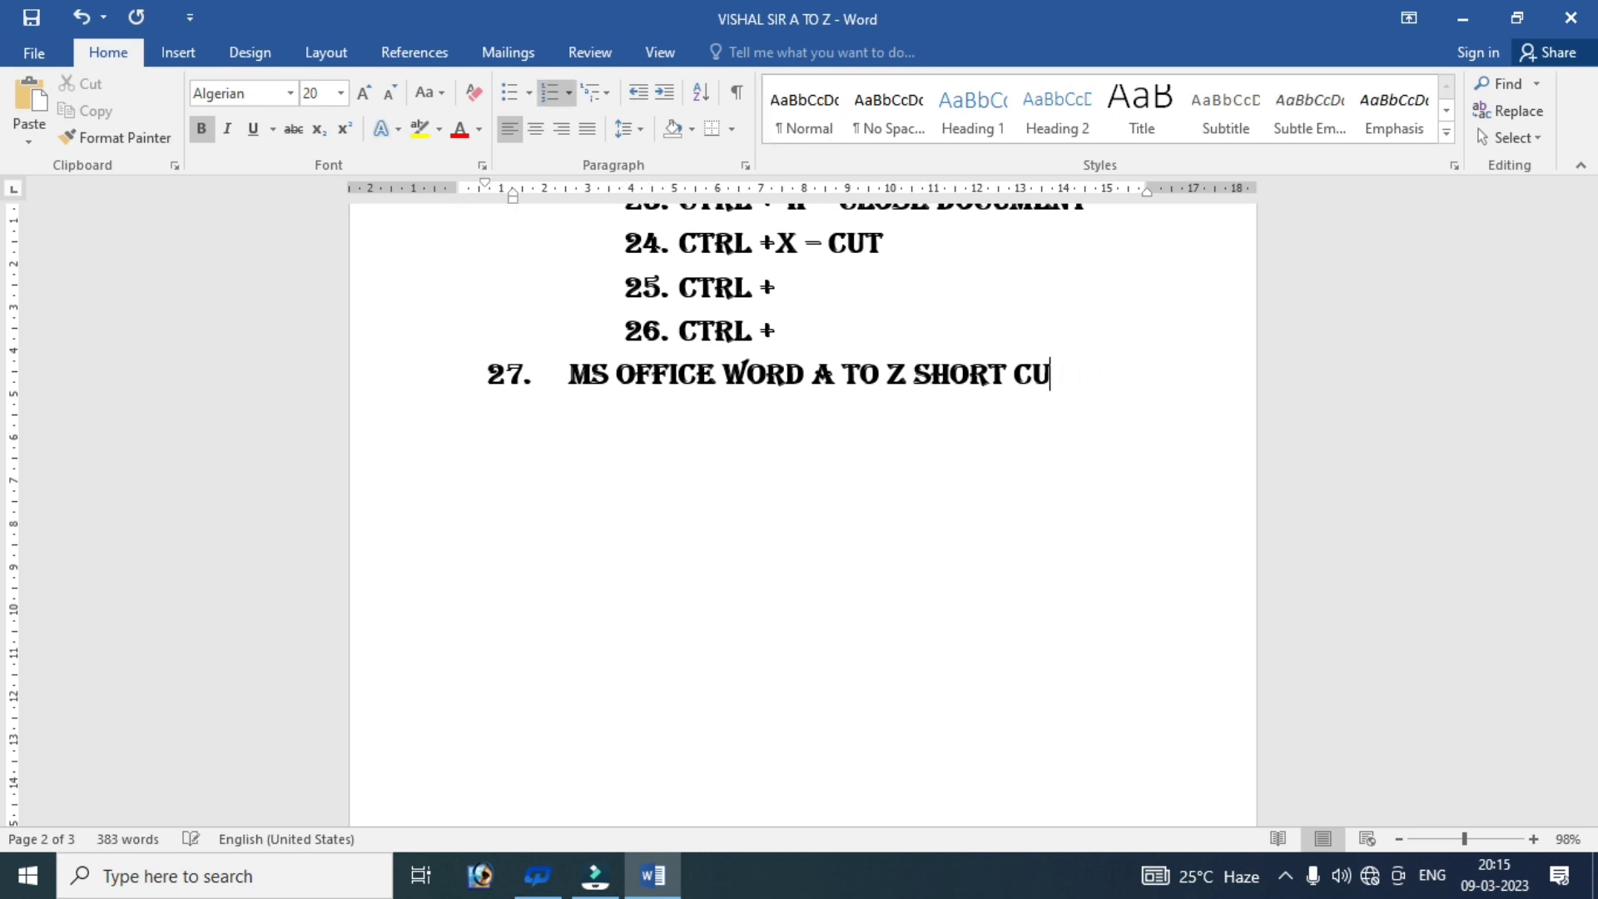
key("BackSpace")
key("BackSpace")
key("BackSpace")
key("BackSpace")
key("BackSpace")
key("BackSpace")
key("BackSpace")
key("BackSpace")
key("BackSpace")
key("BackSpace")
key("BackSpace")
key("BackSpace")
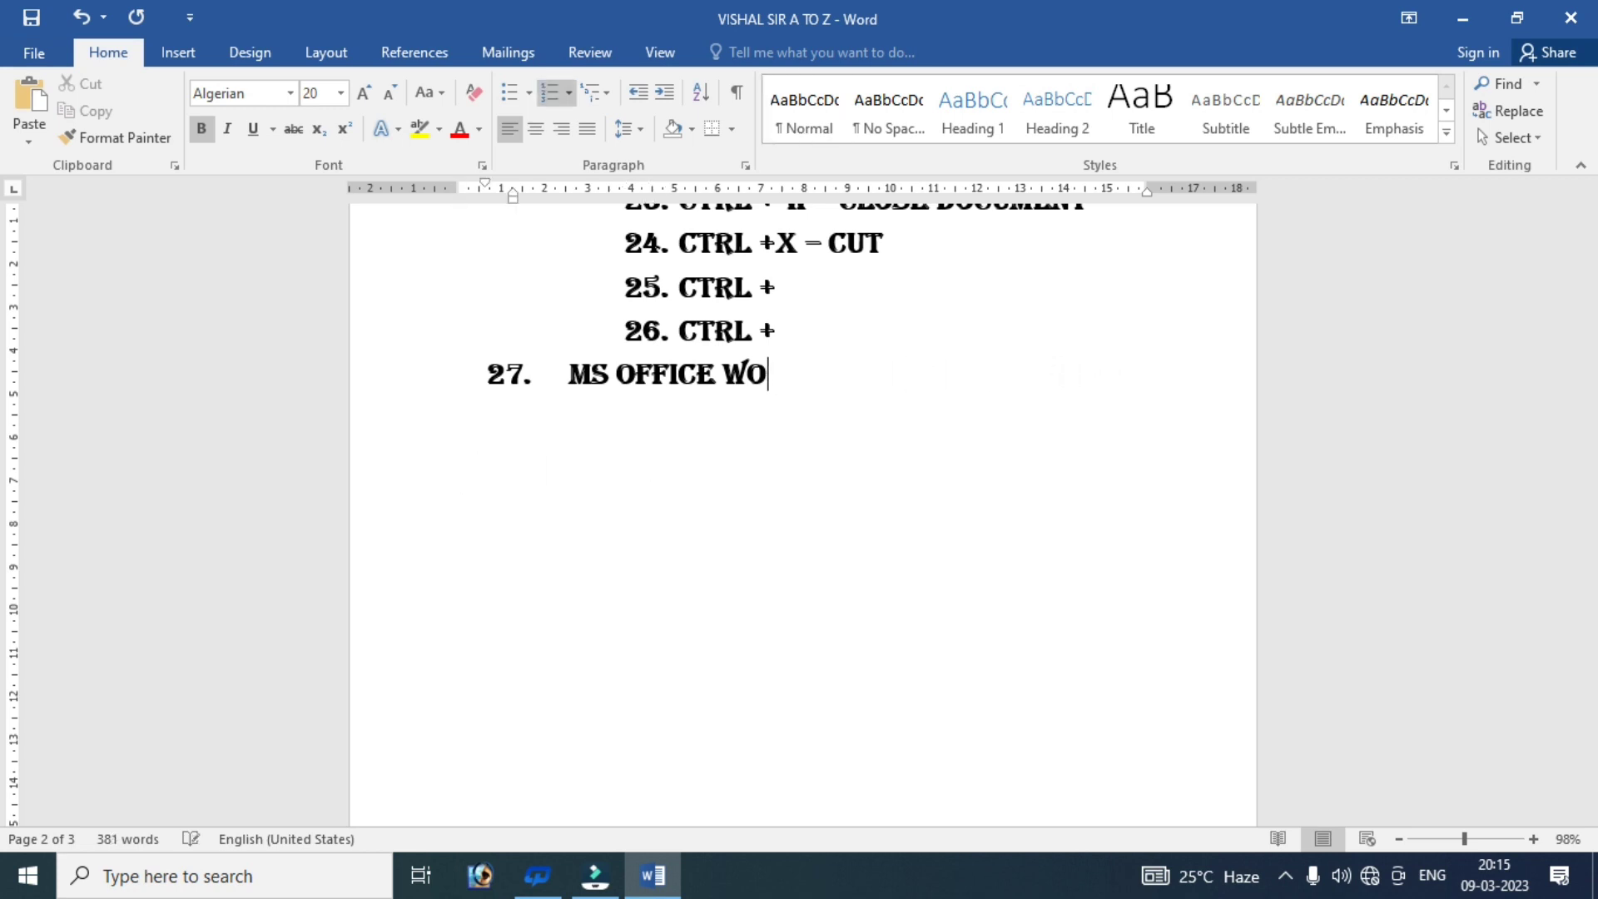
key("BackSpace")
key("BackSpace")
key("BackSpace")
key("BackSpace")
key("BackSpace")
key("BackSpace")
key("BackSpace")
key("BackSpace")
key("BackSpace")
key("BackSpace")
key("BackSpace")
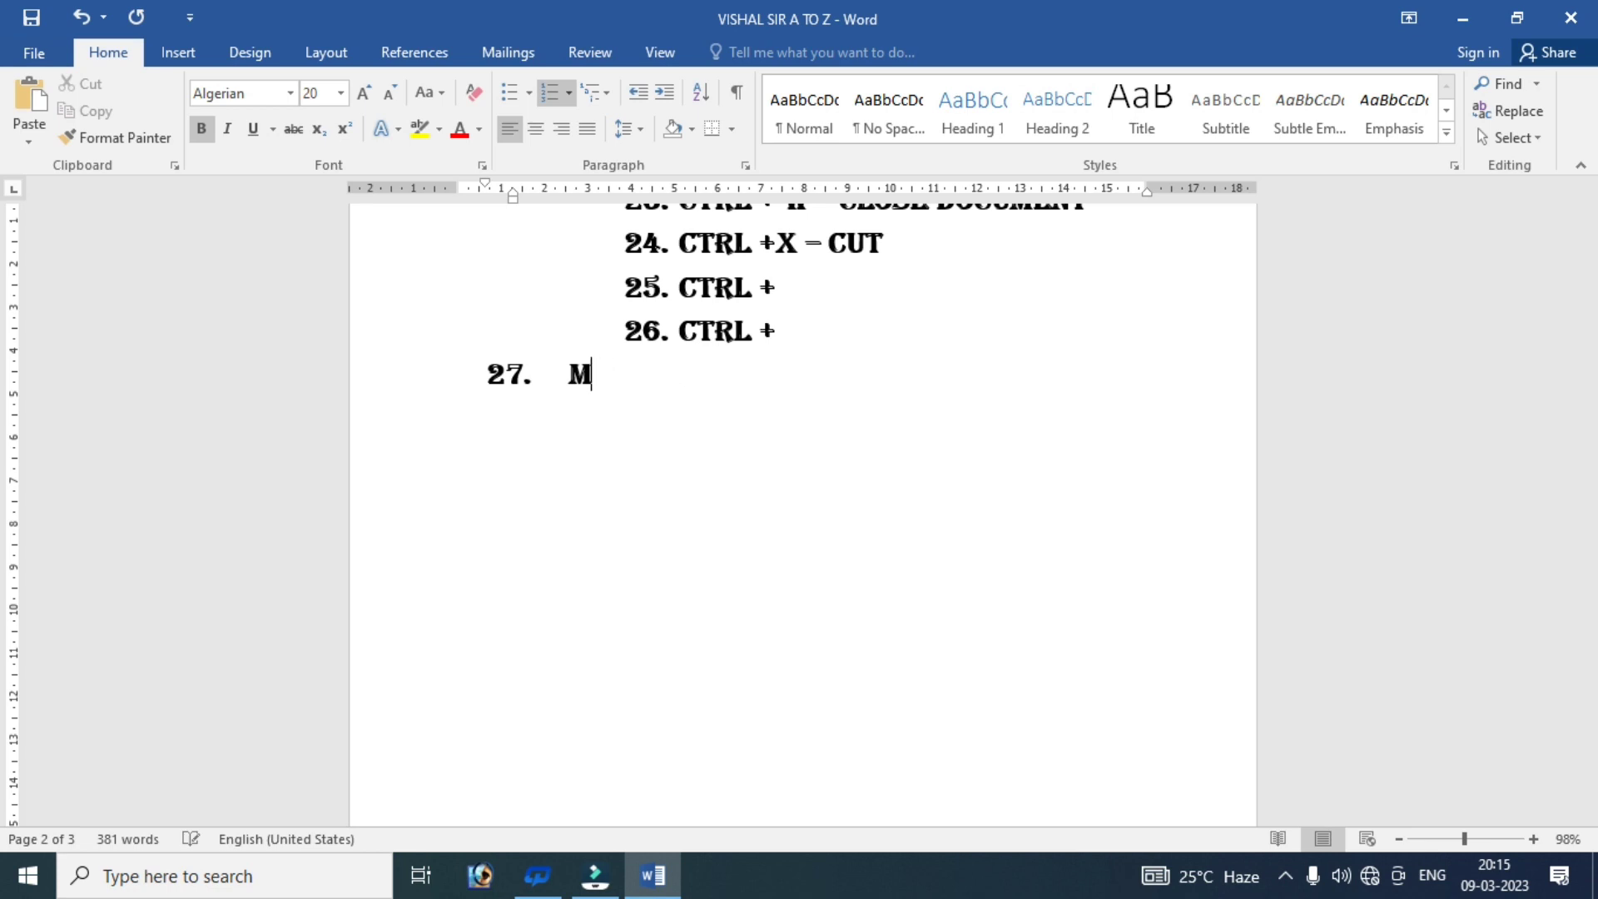
key("BackSpace")
key("BackSpace")
key("BackSpace")
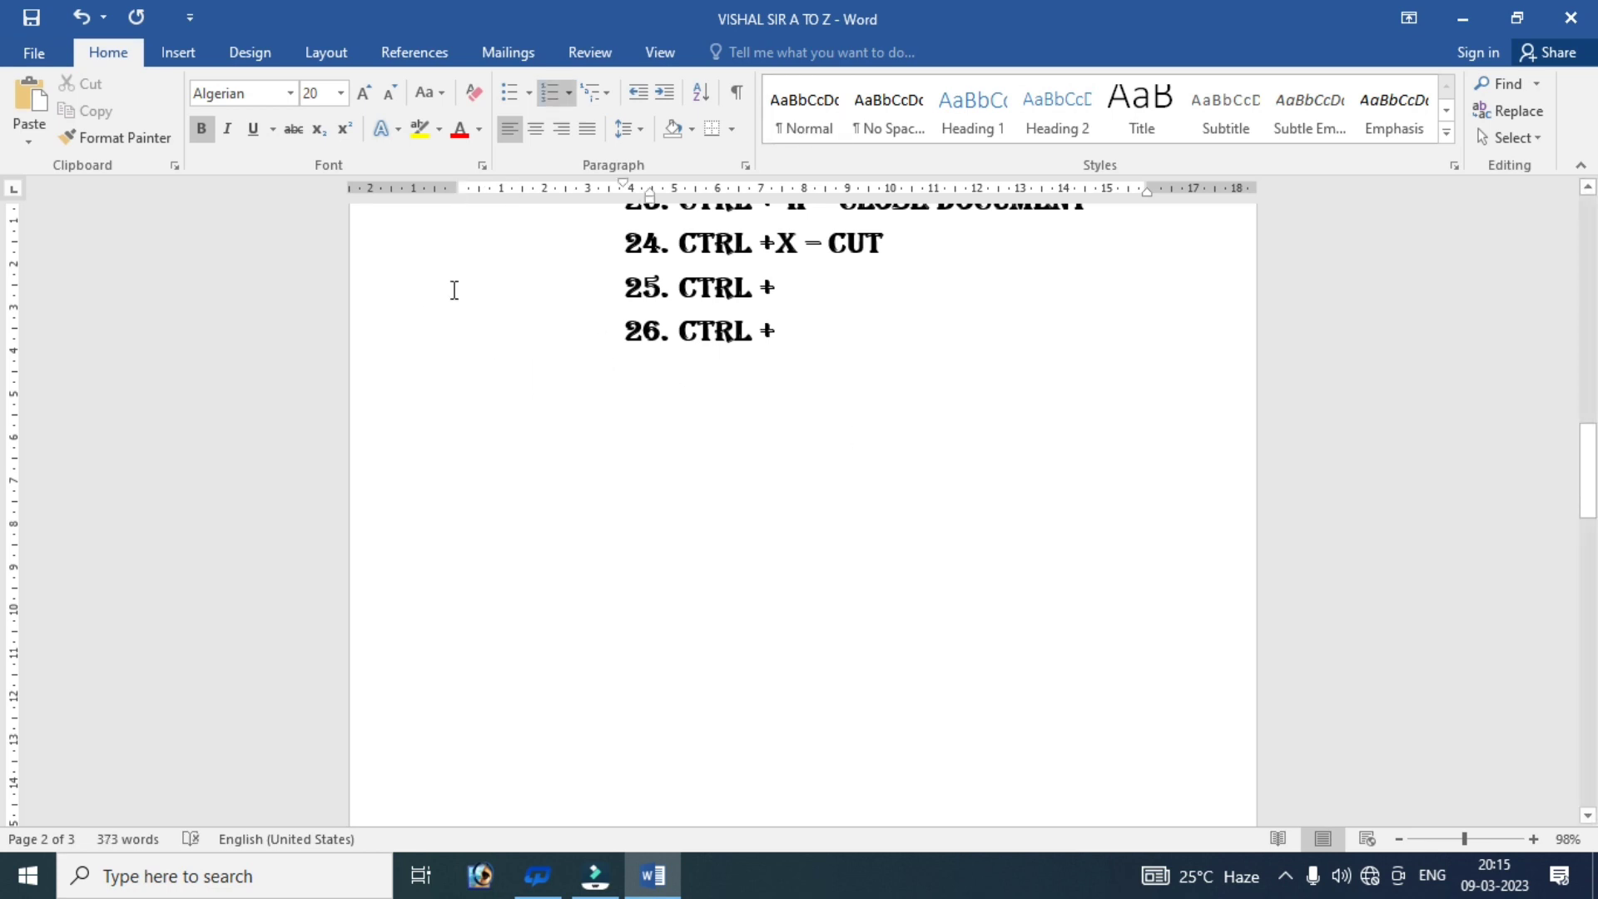
- Complete item 25 as 'CTRL +Y – REDO' and add 'UNDO' to item 26
left_click(786, 284)
type("Y")
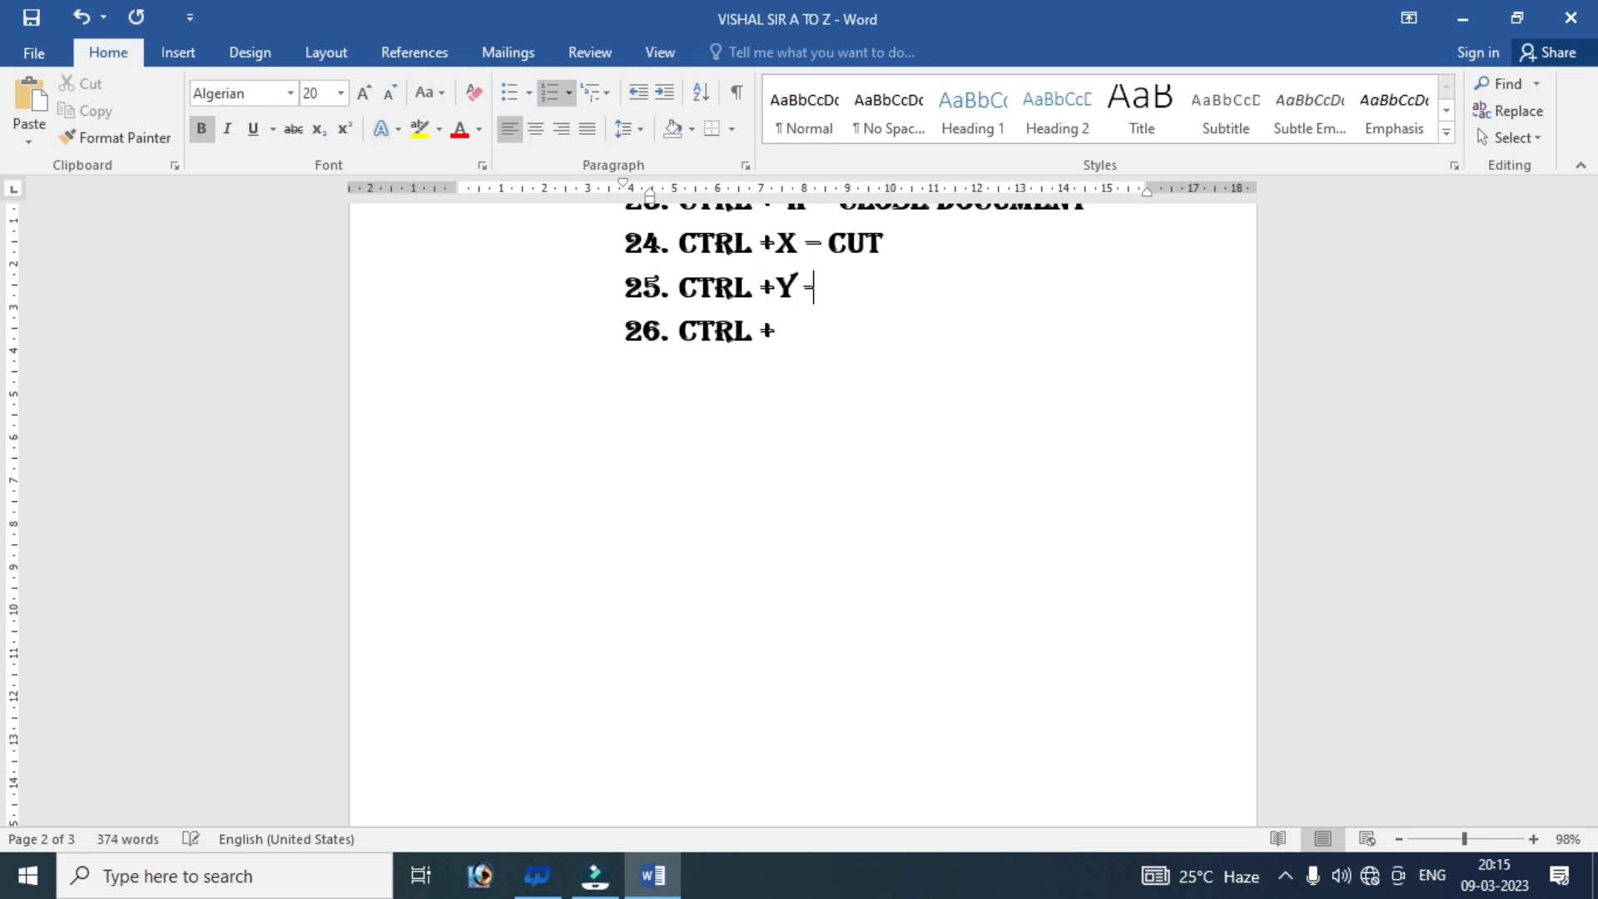
type(" = RE")
type("DO")
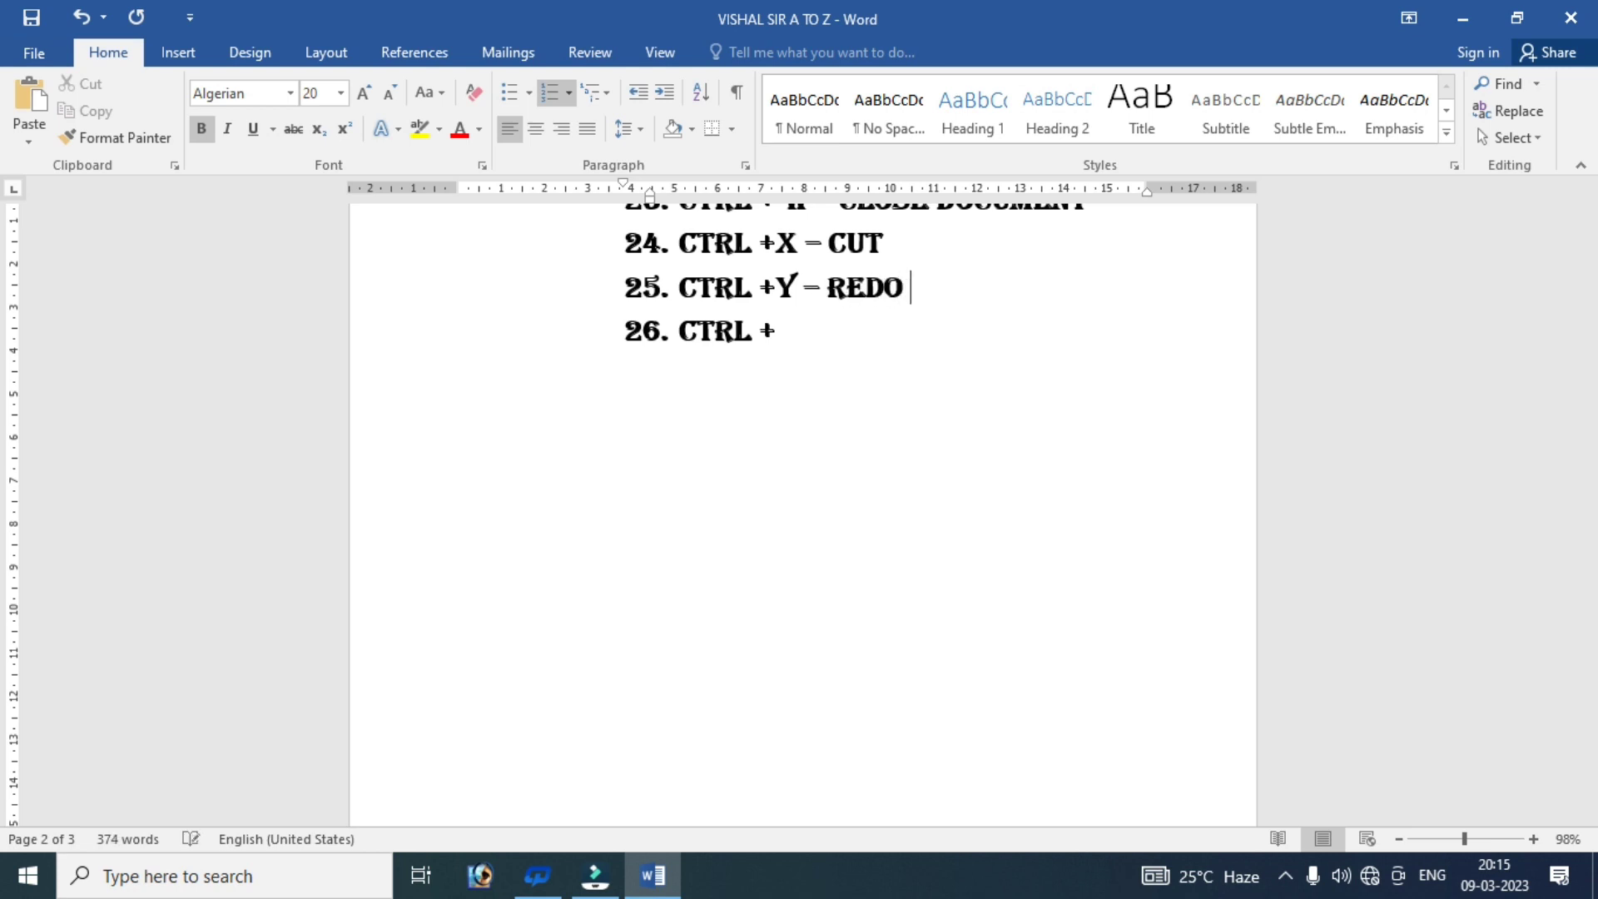
left_click(815, 332)
type("UND")
type("O")
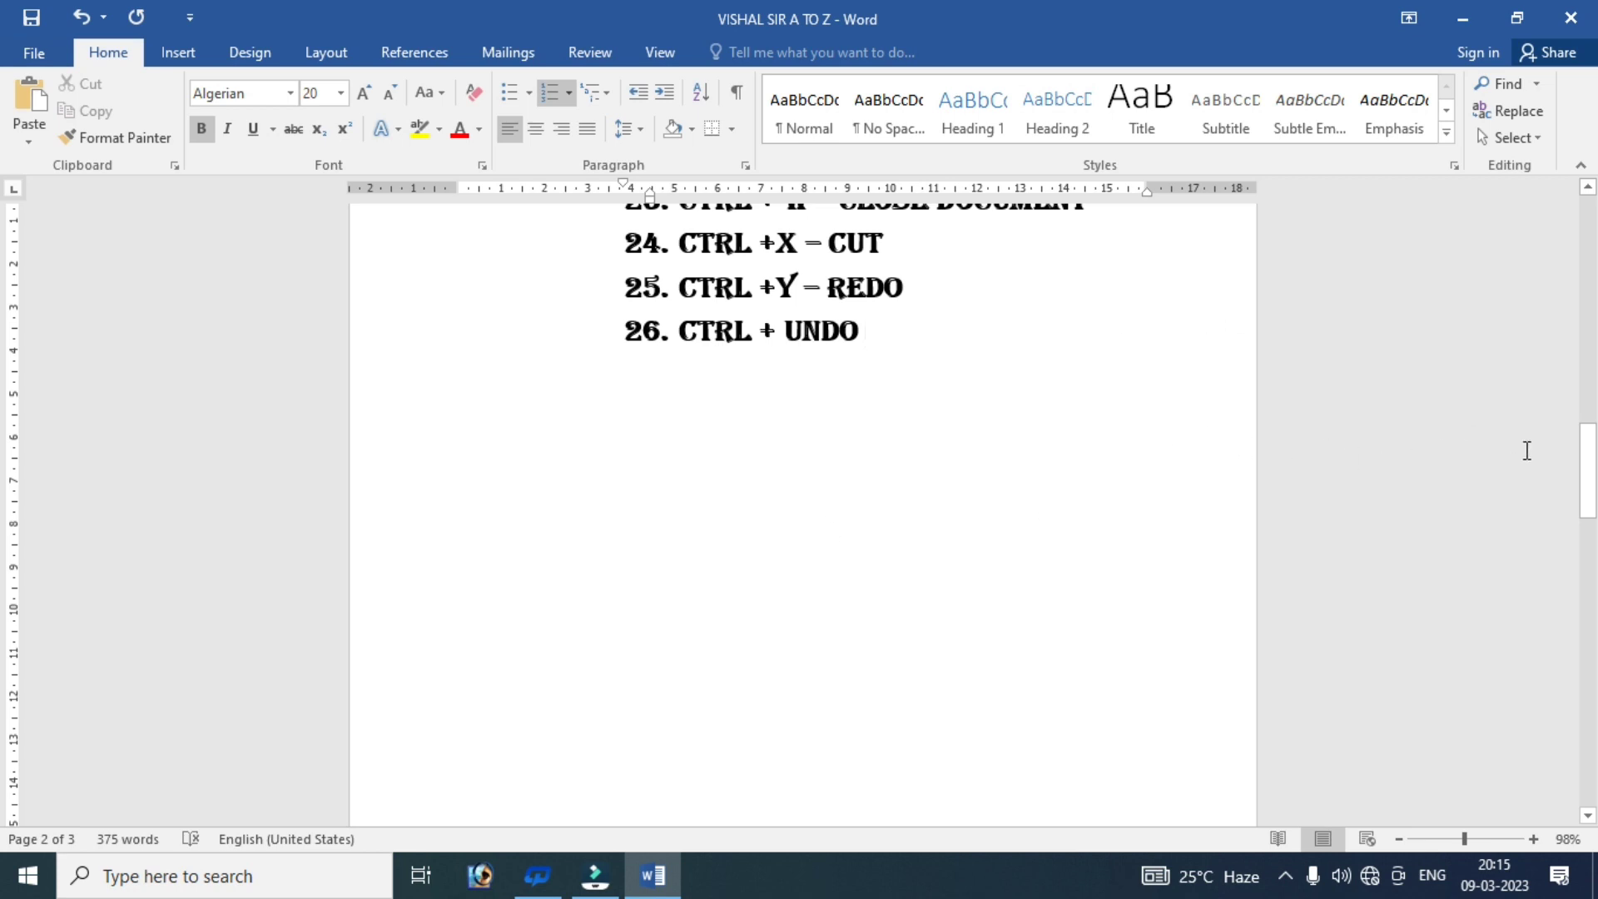
- Type 'MS - MICROSOFT' on the empty line below the UNDERLINE lines on page 3 and select it
left_click_drag(1594, 458, 1590, 733)
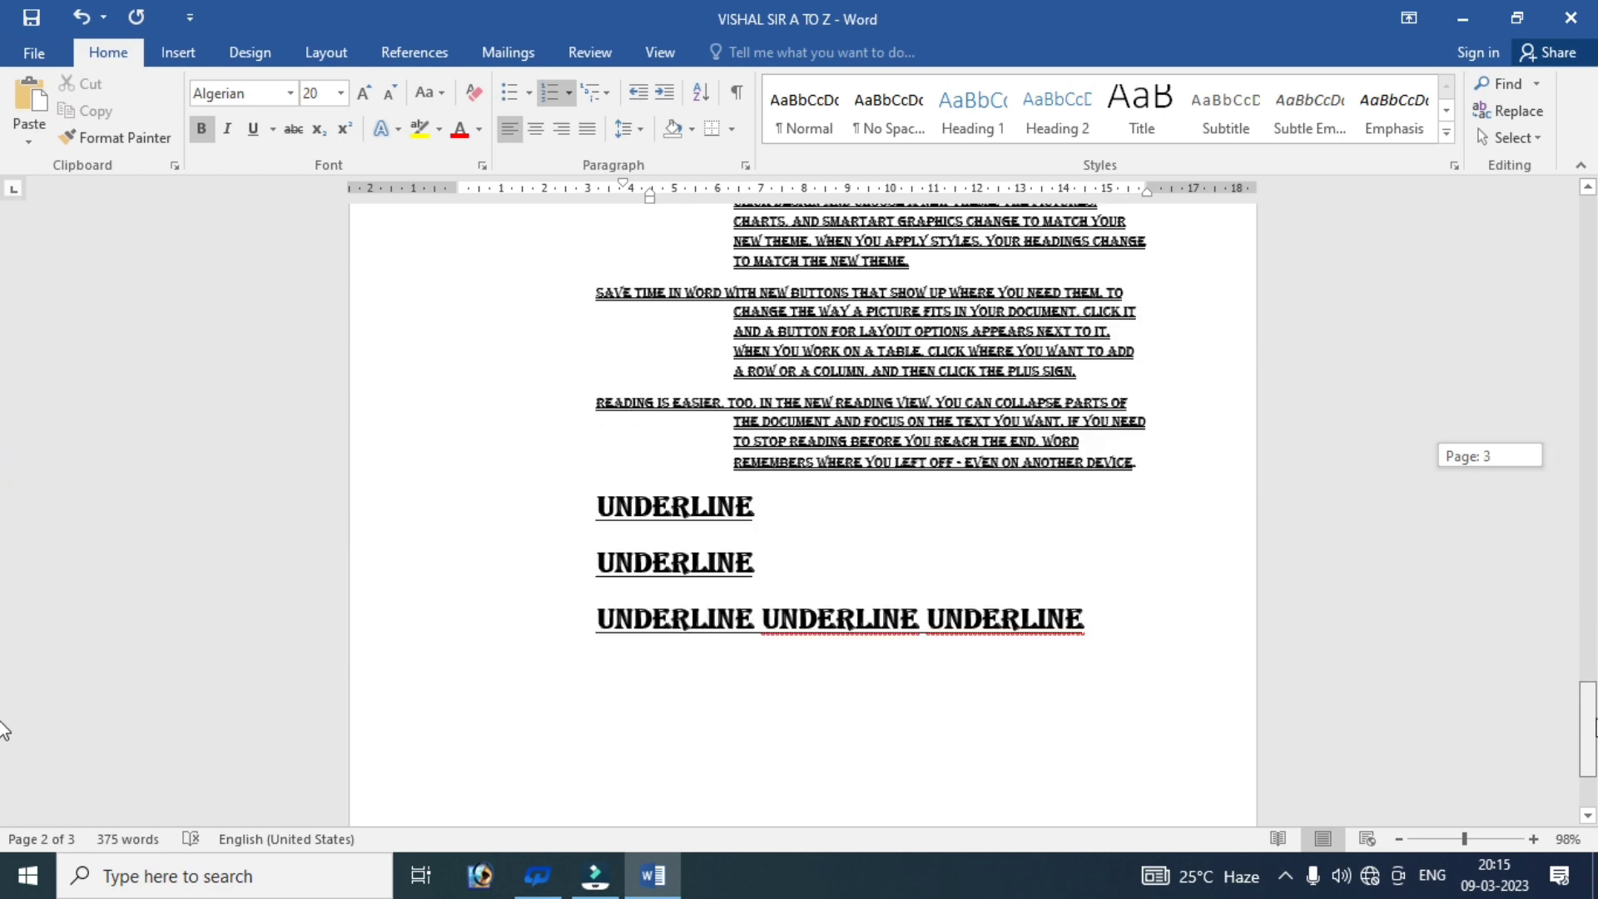
left_click(878, 541)
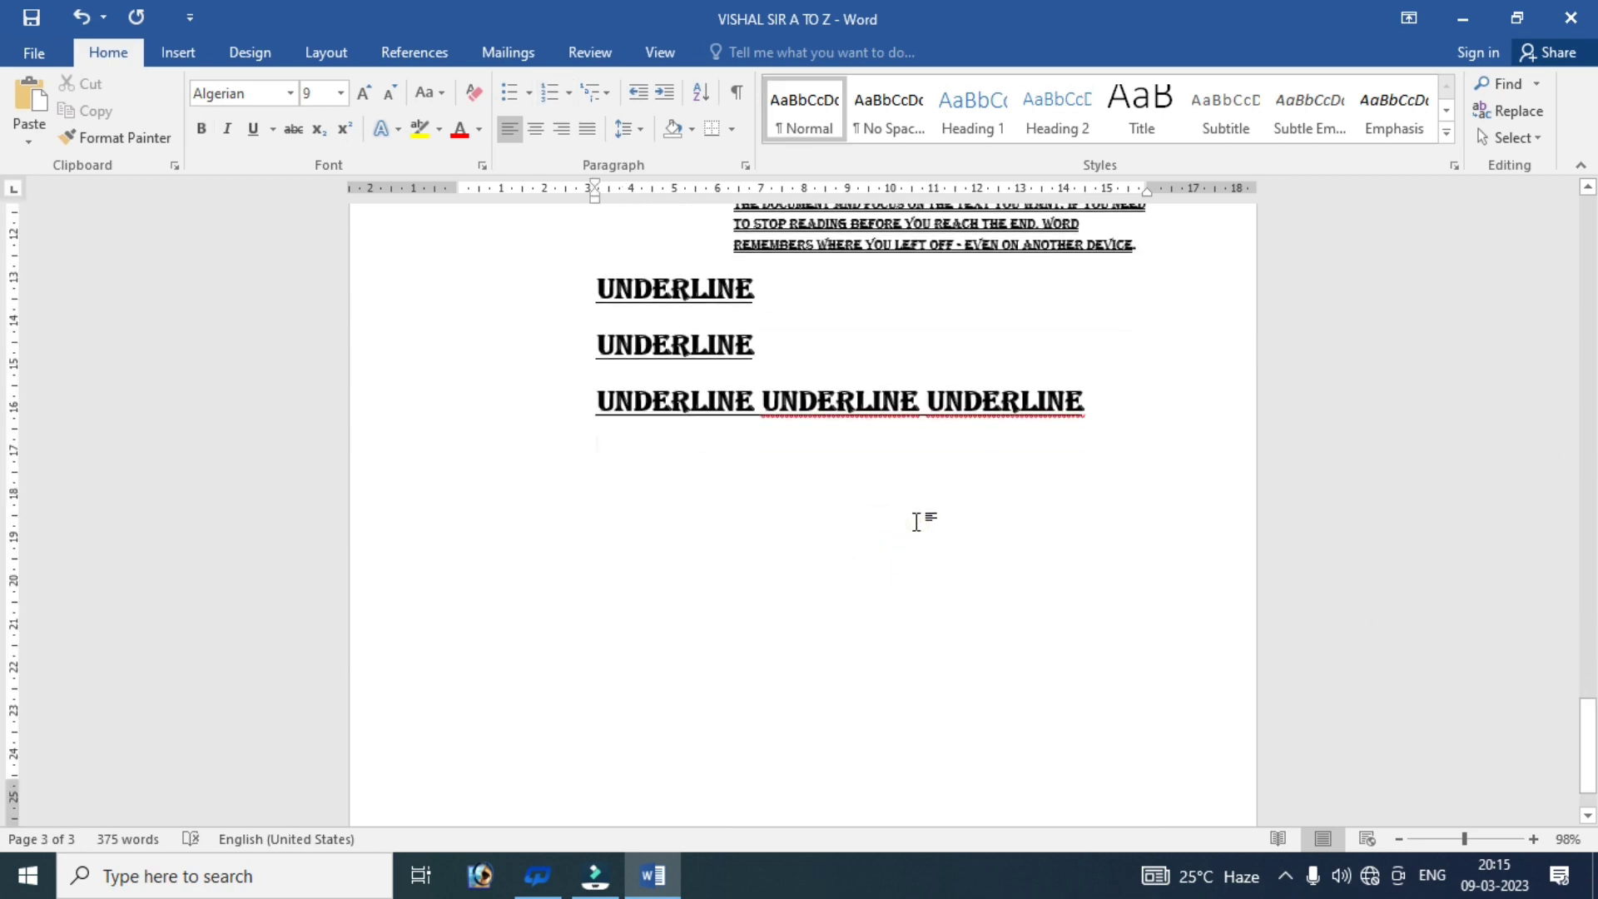
type("MS - MIC")
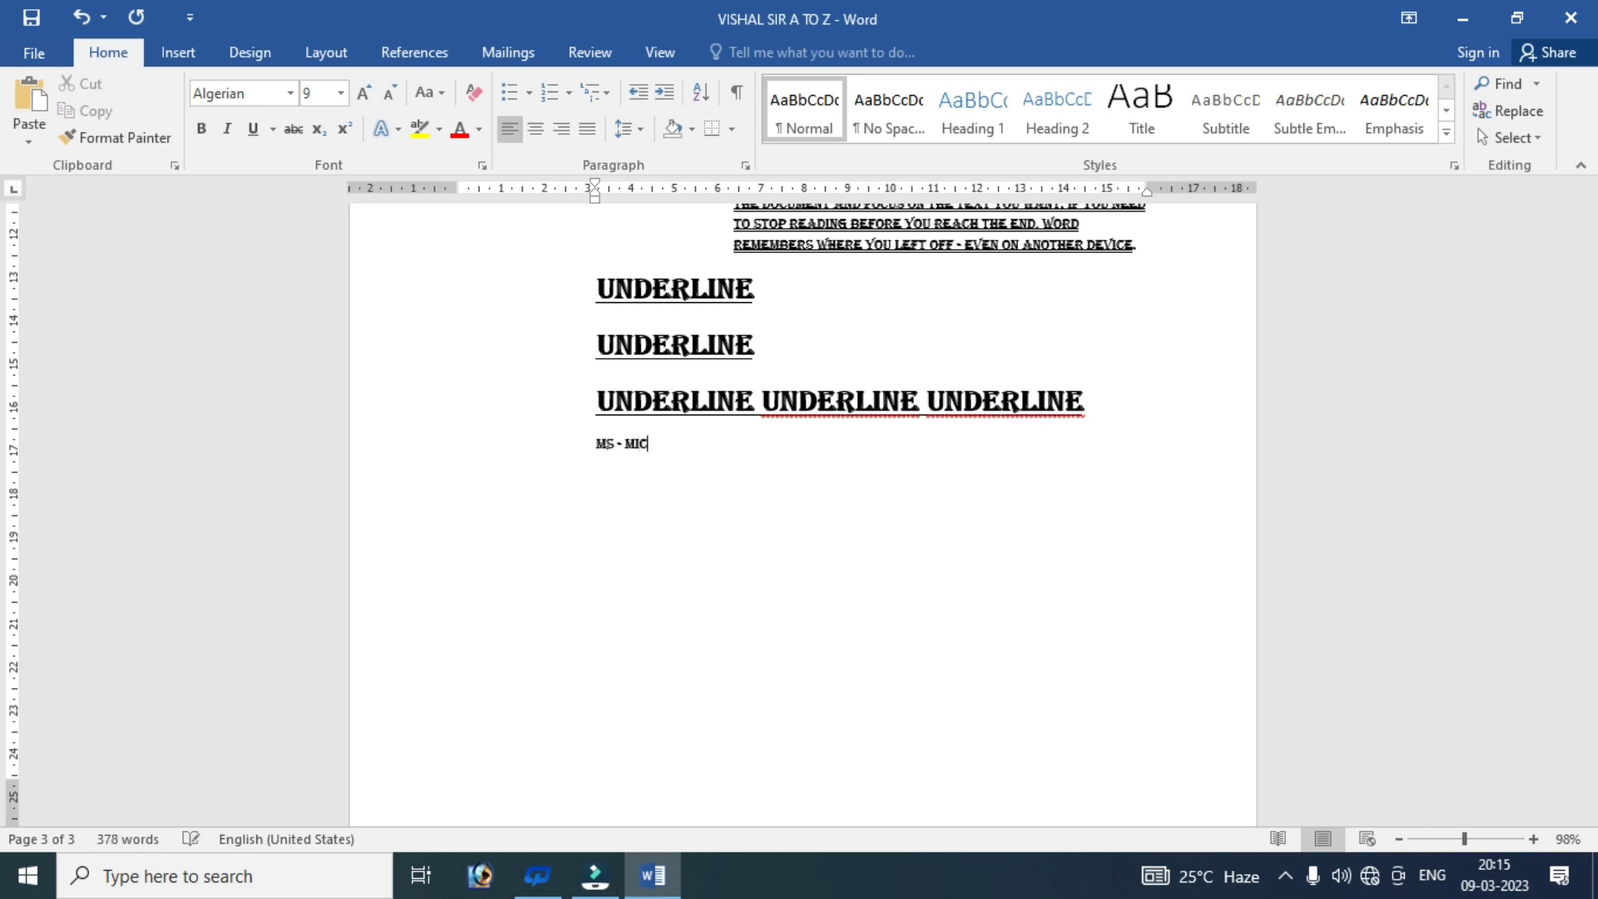
type("ROSOFT")
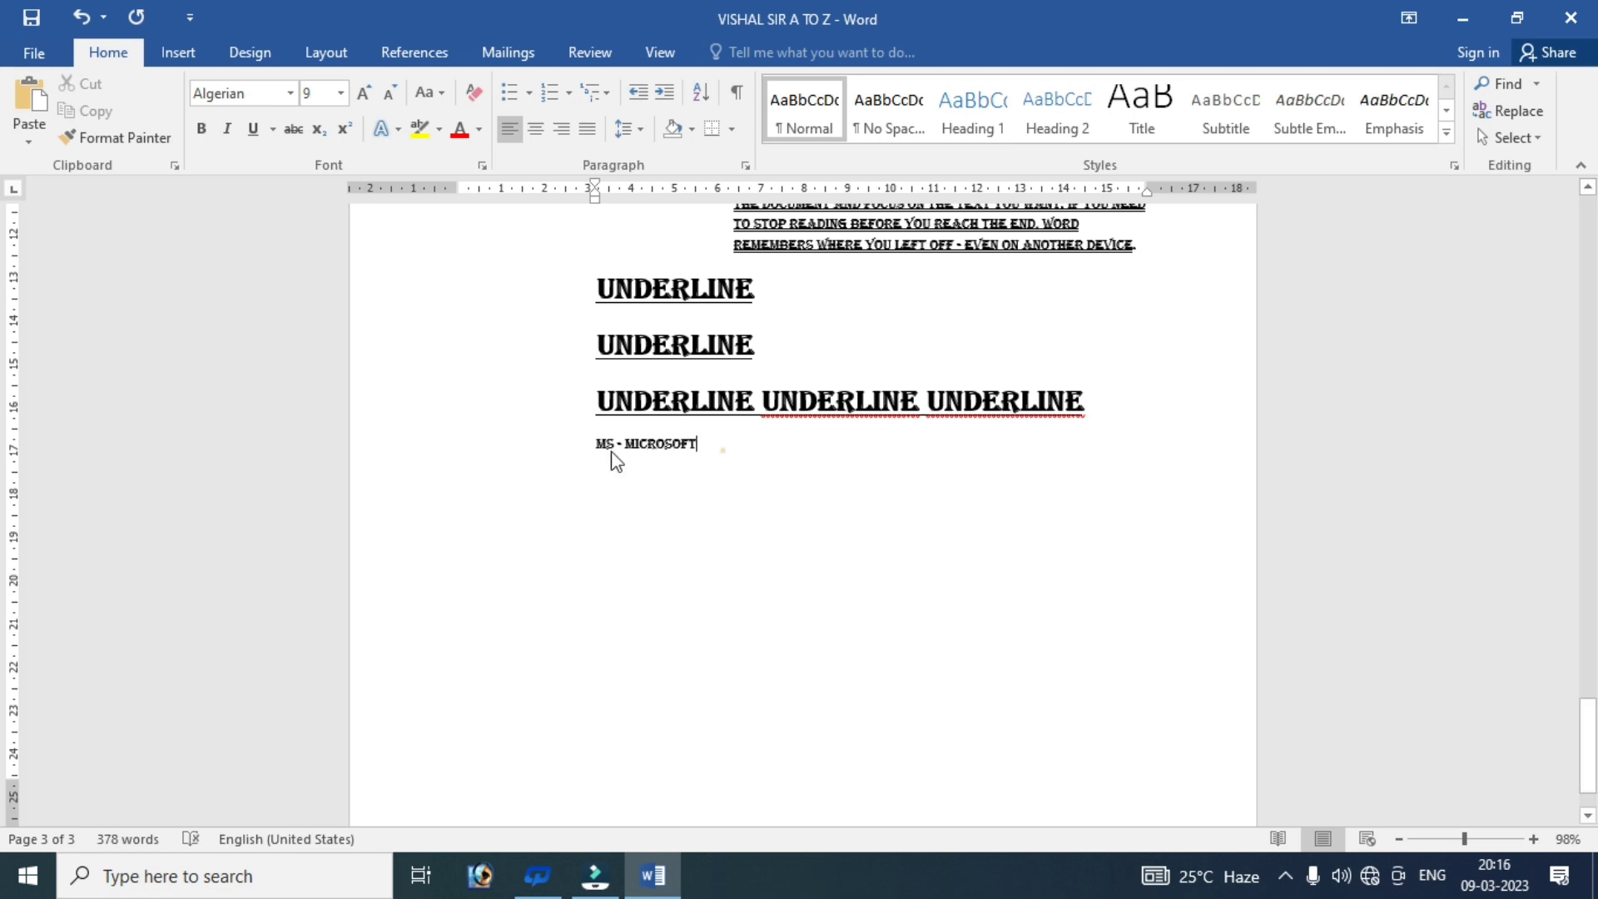
left_click_drag(722, 450, 585, 456)
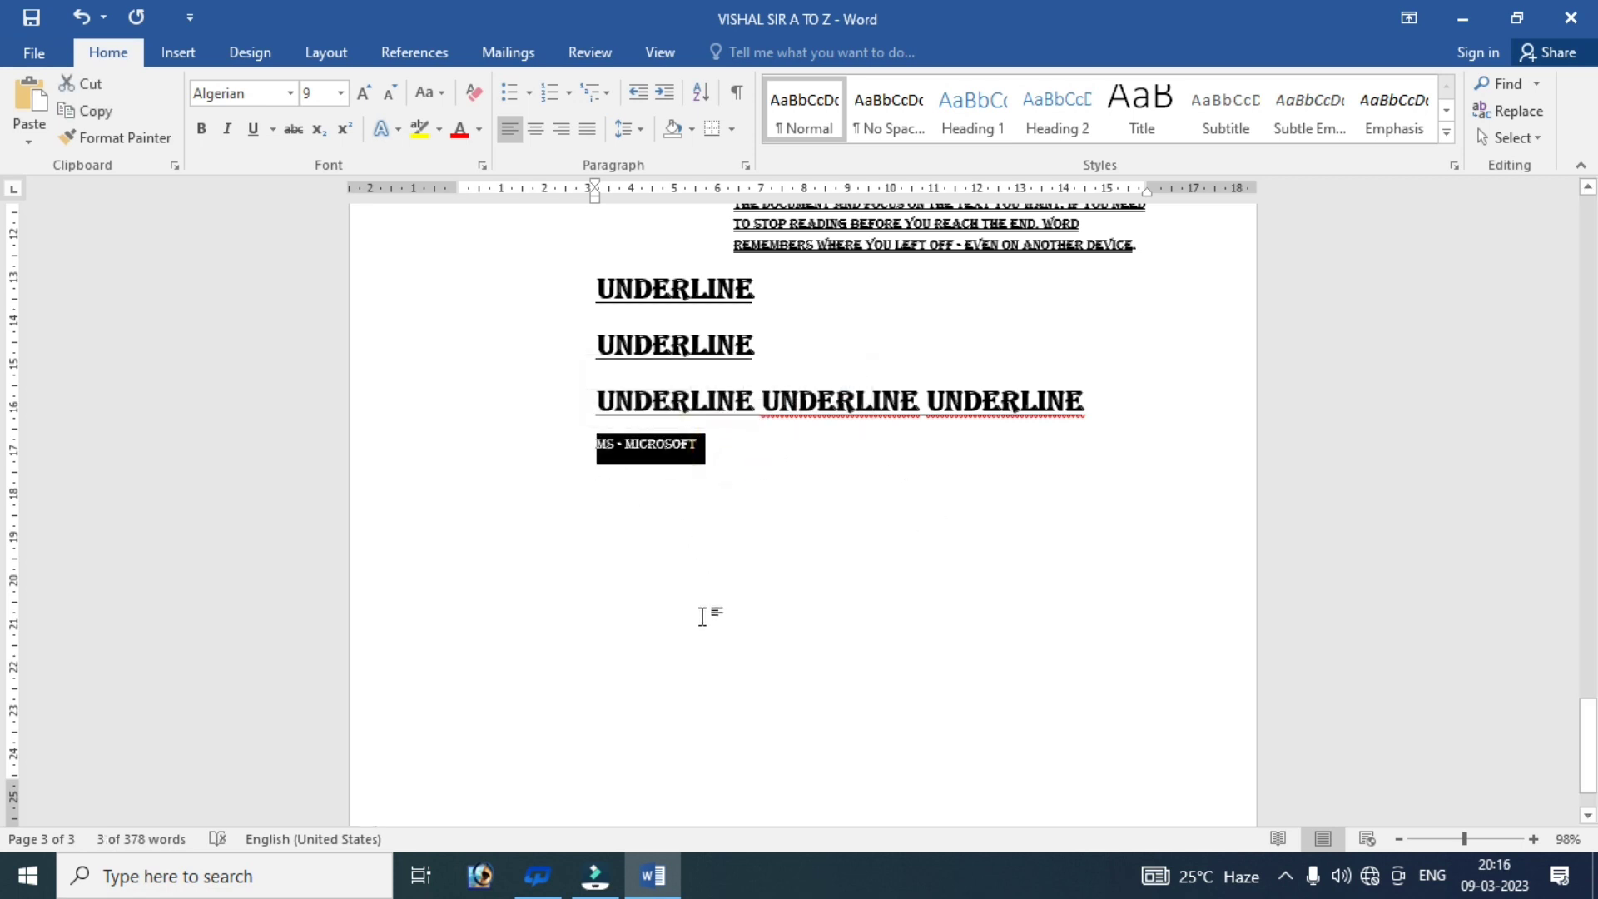
- Enlarge the MS - MICROSOFT line to font size 36, undoing an earlier size increase first
key("ctrl+shift+greater")
key("ctrl+shift+greater")
key("ctrl+shift+greater")
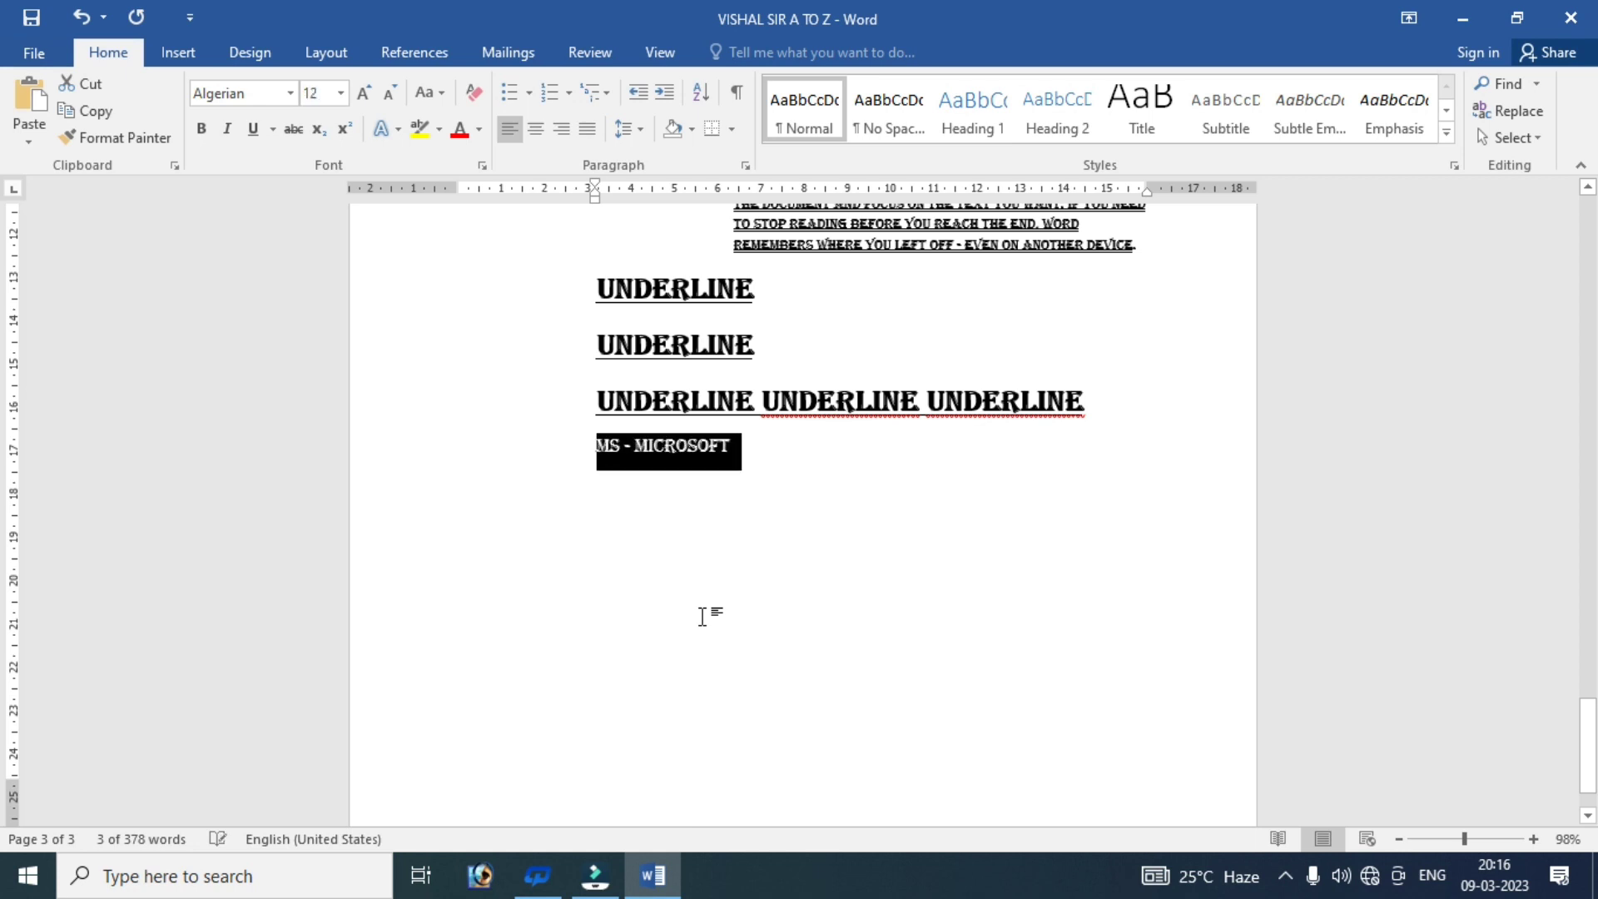
key("ctrl+shift+greater")
key("ctrl+shift+greater")
key("ctrl+shift+greater")
key("ctrl+shift+greater")
key("ctrl+shift+greater")
key("ctrl+shift+greater")
key("ctrl+shift+greater")
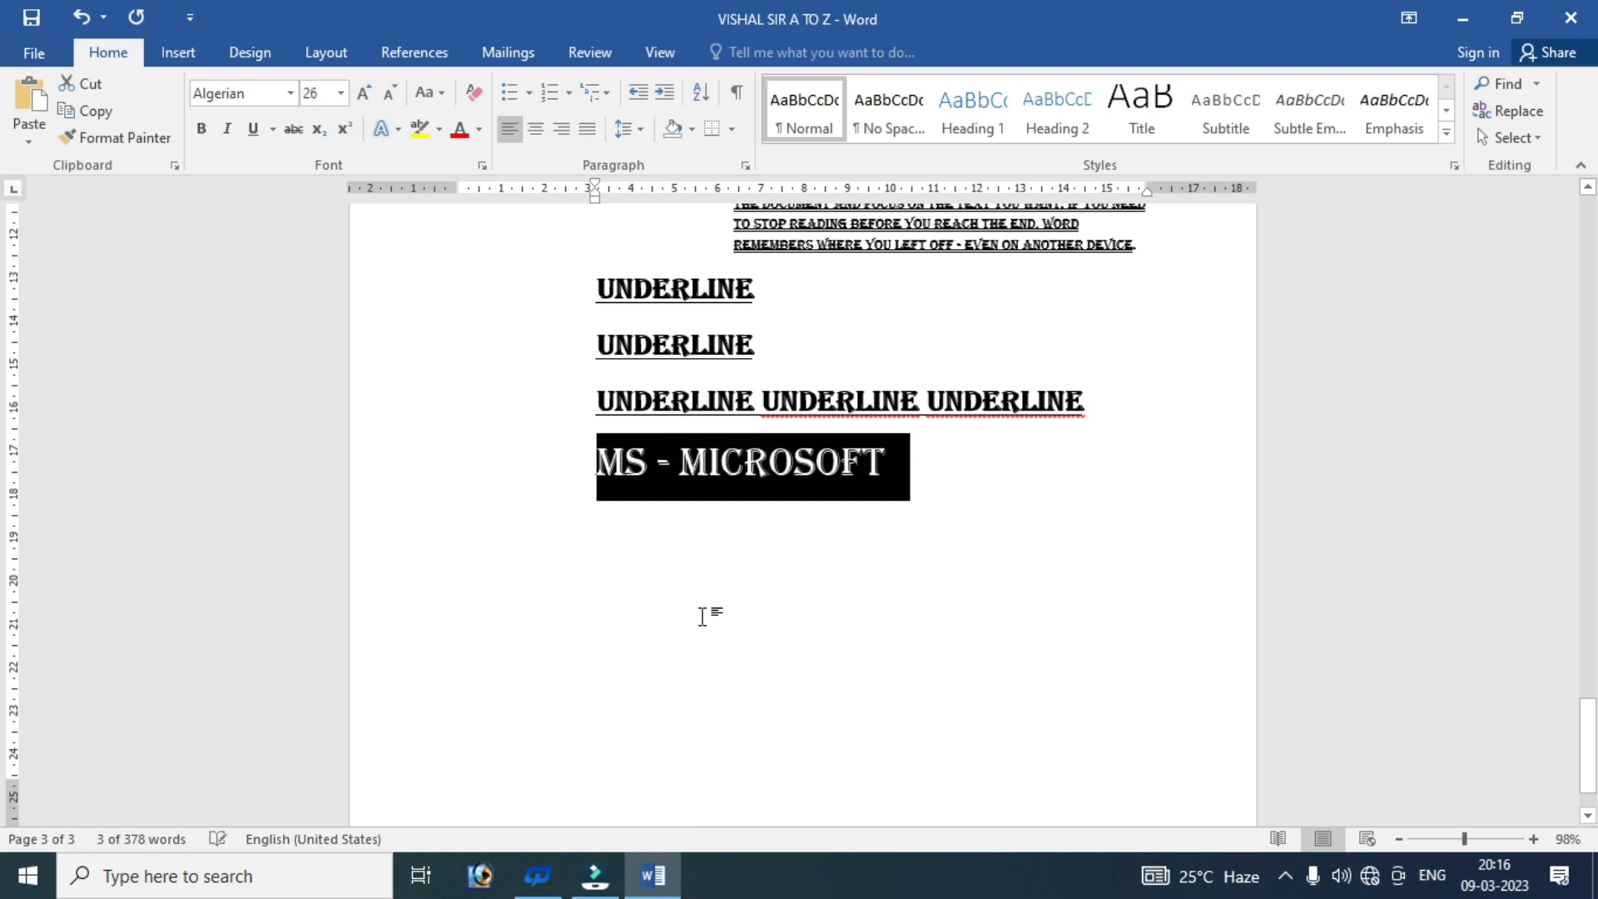
left_click(968, 487)
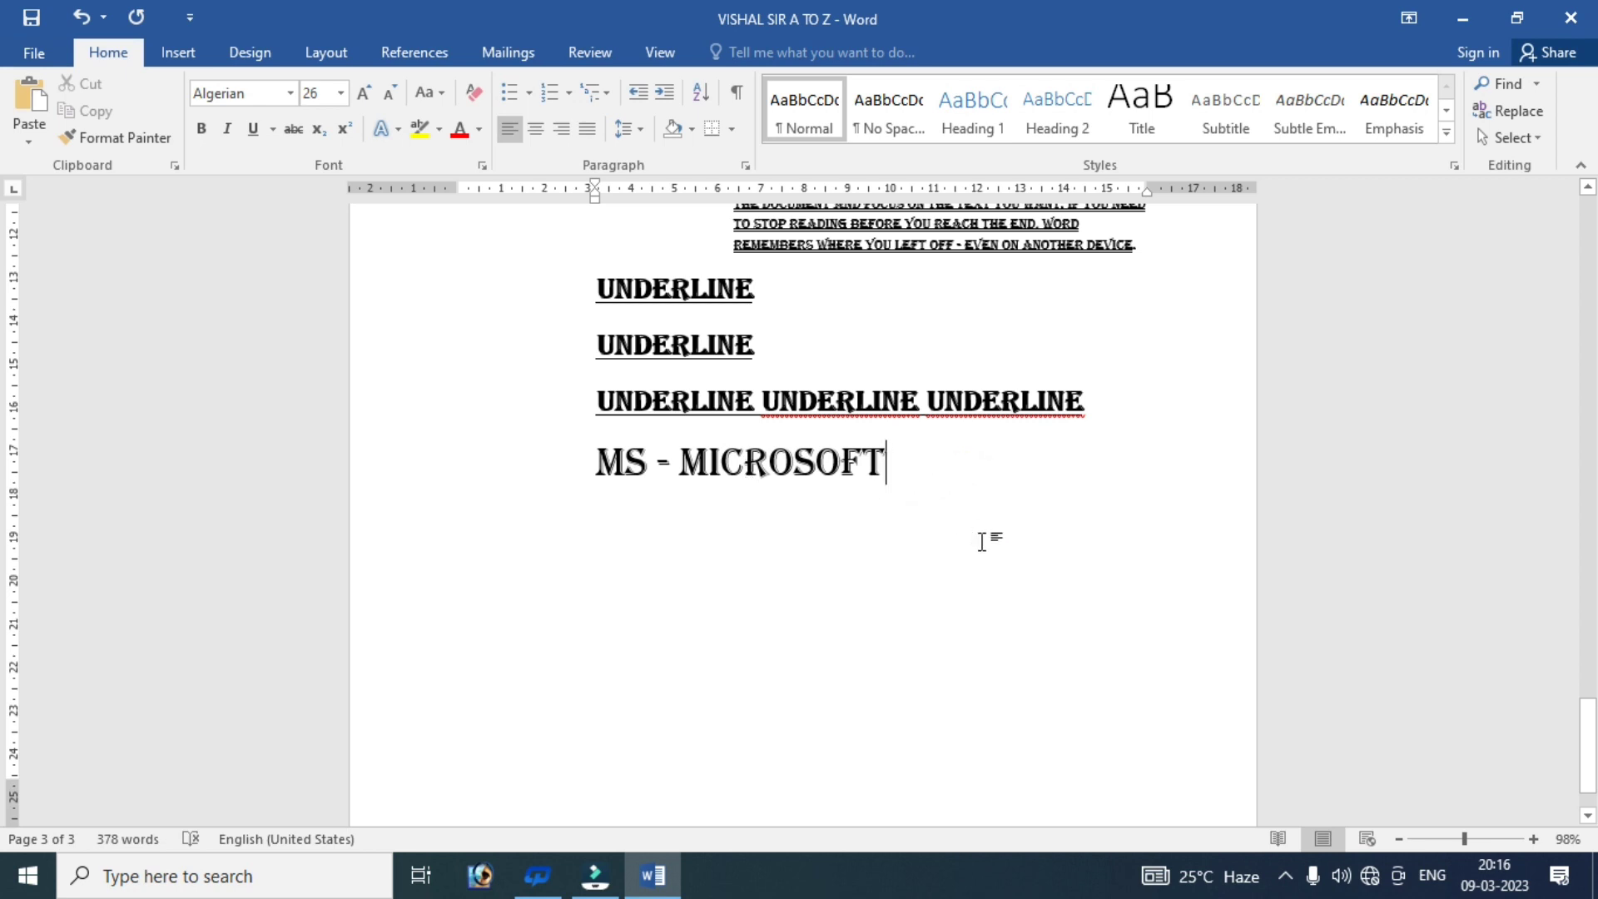
key("ctrl+z")
key("ctrl+z")
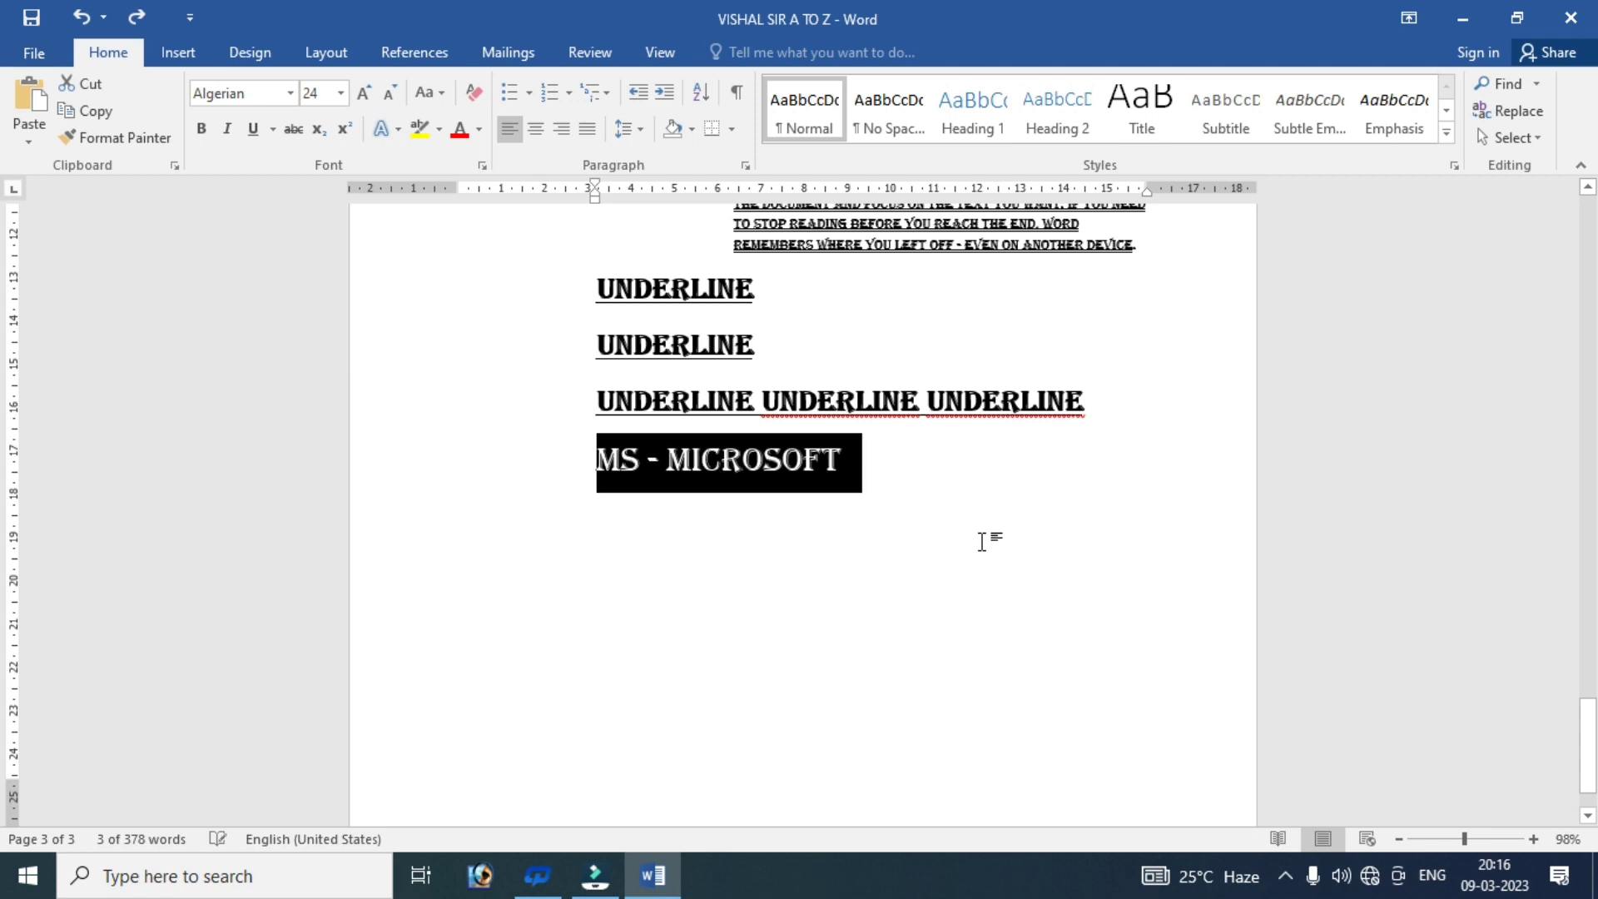
key("ctrl+z")
key("ctrl+z")
key("ctrl+z")
key("ctrl+z")
key("ctrl+z")
key("ctrl+z")
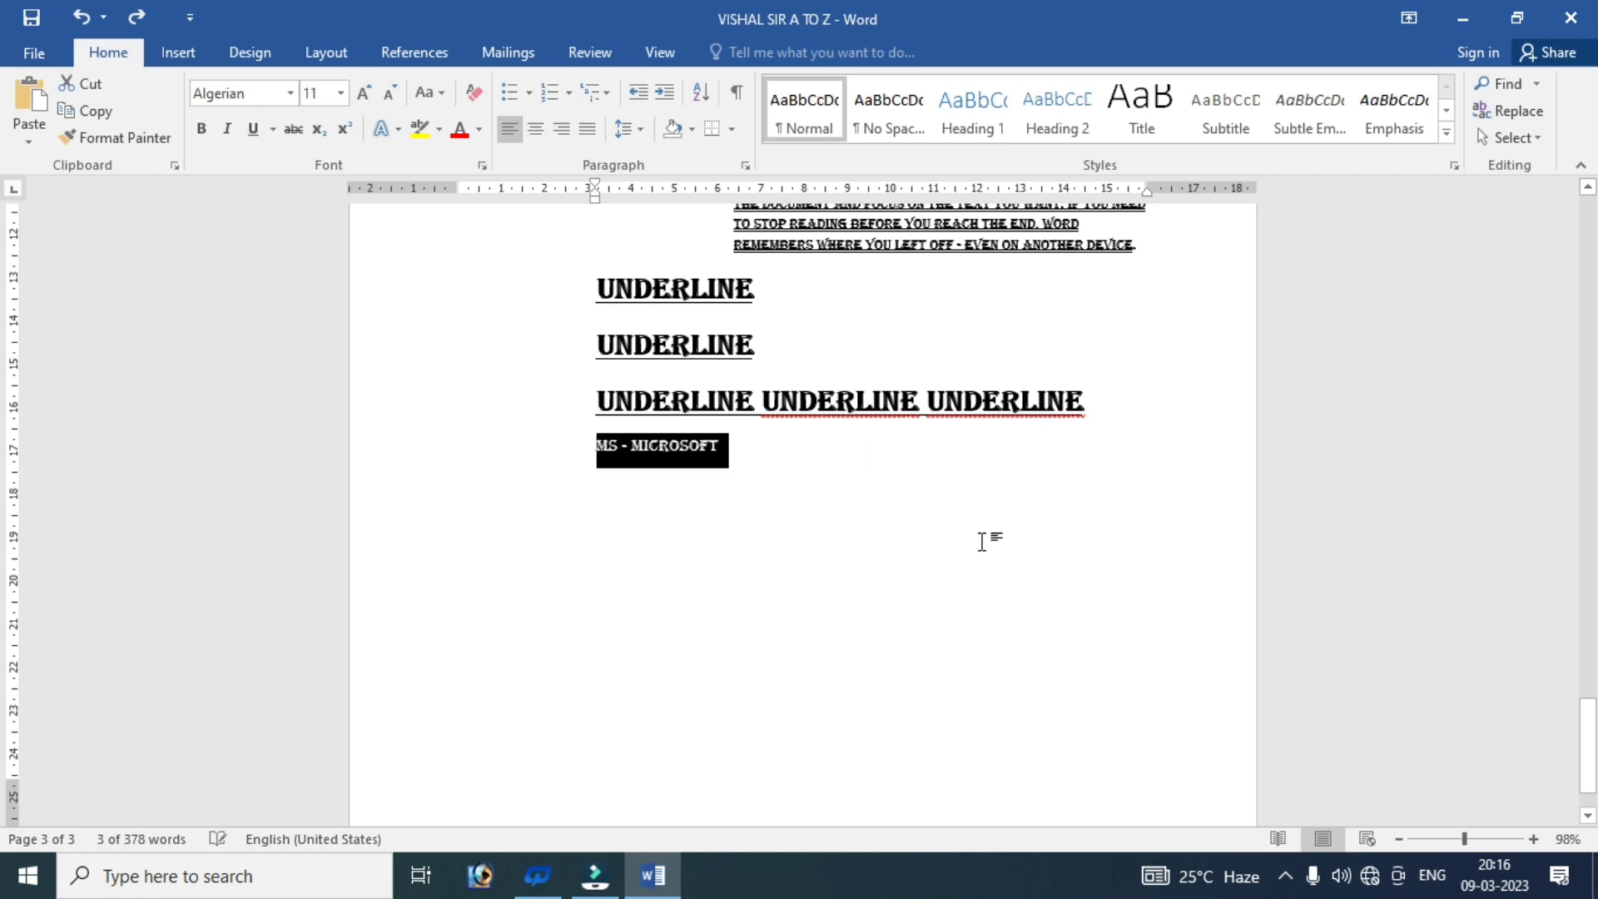
key("ctrl+z")
key("ctrl+z")
key("ctrl+z")
key("ctrl+z")
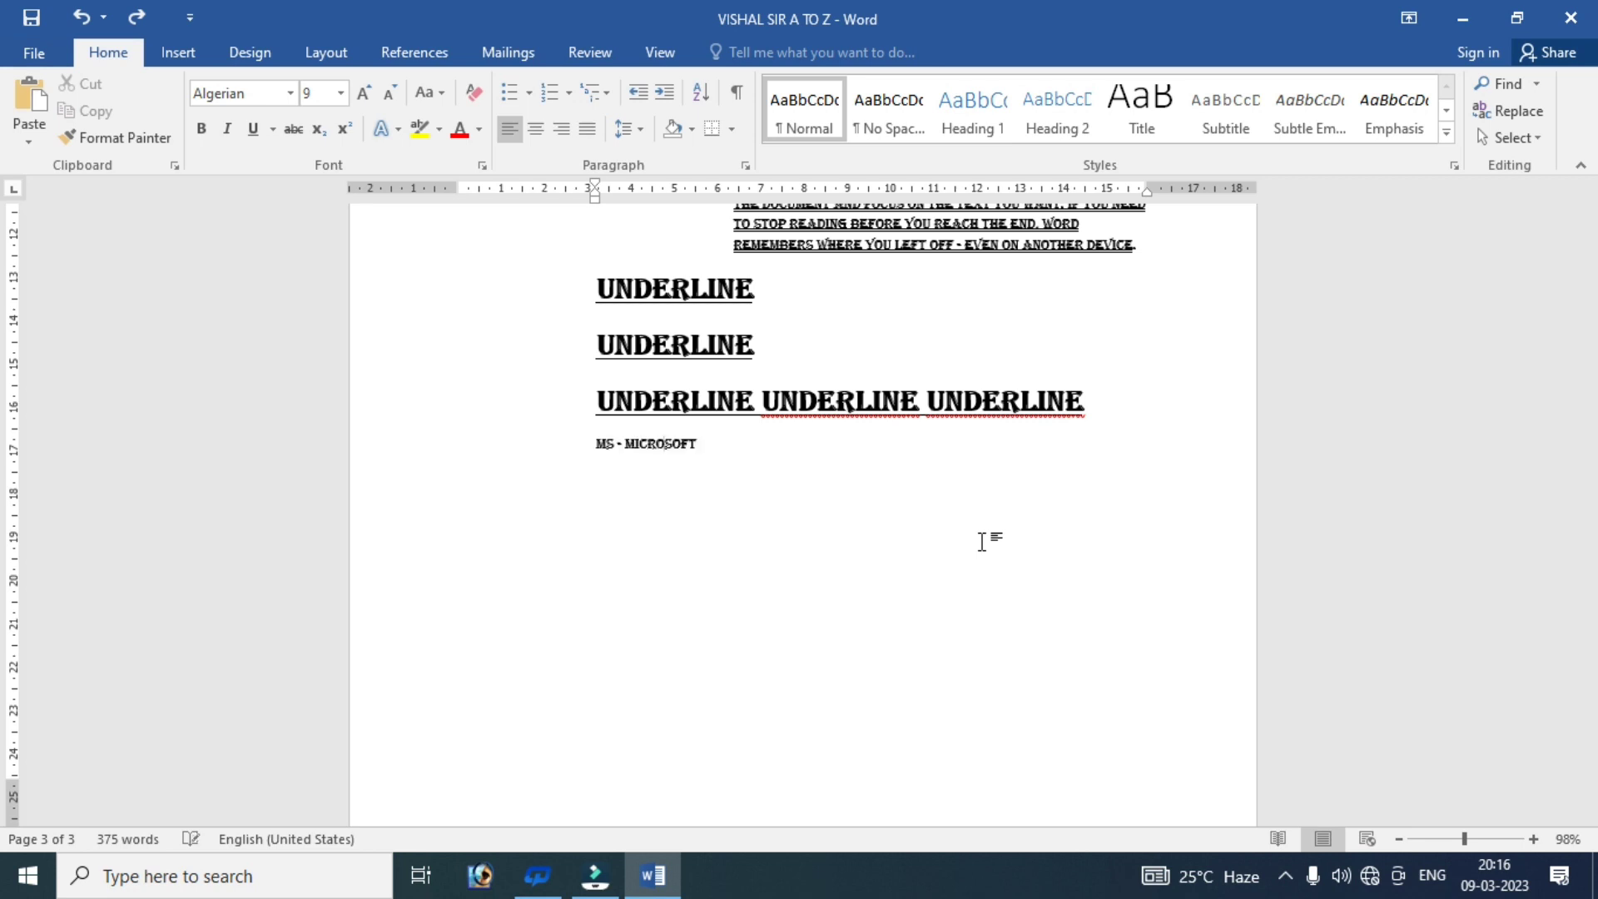
key("shift+Home")
key("ctrl+bracketright")
key("ctrl+bracketright")
key("ctrl+bracketright")
key("ctrl+bracketright")
key("ctrl+bracketright")
key("ctrl+bracketright")
key("ctrl+bracketright")
key("ctrl+bracketright")
key("ctrl+bracketright")
key("ctrl+bracketright")
key("ctrl+bracketright")
key("ctrl+bracketright")
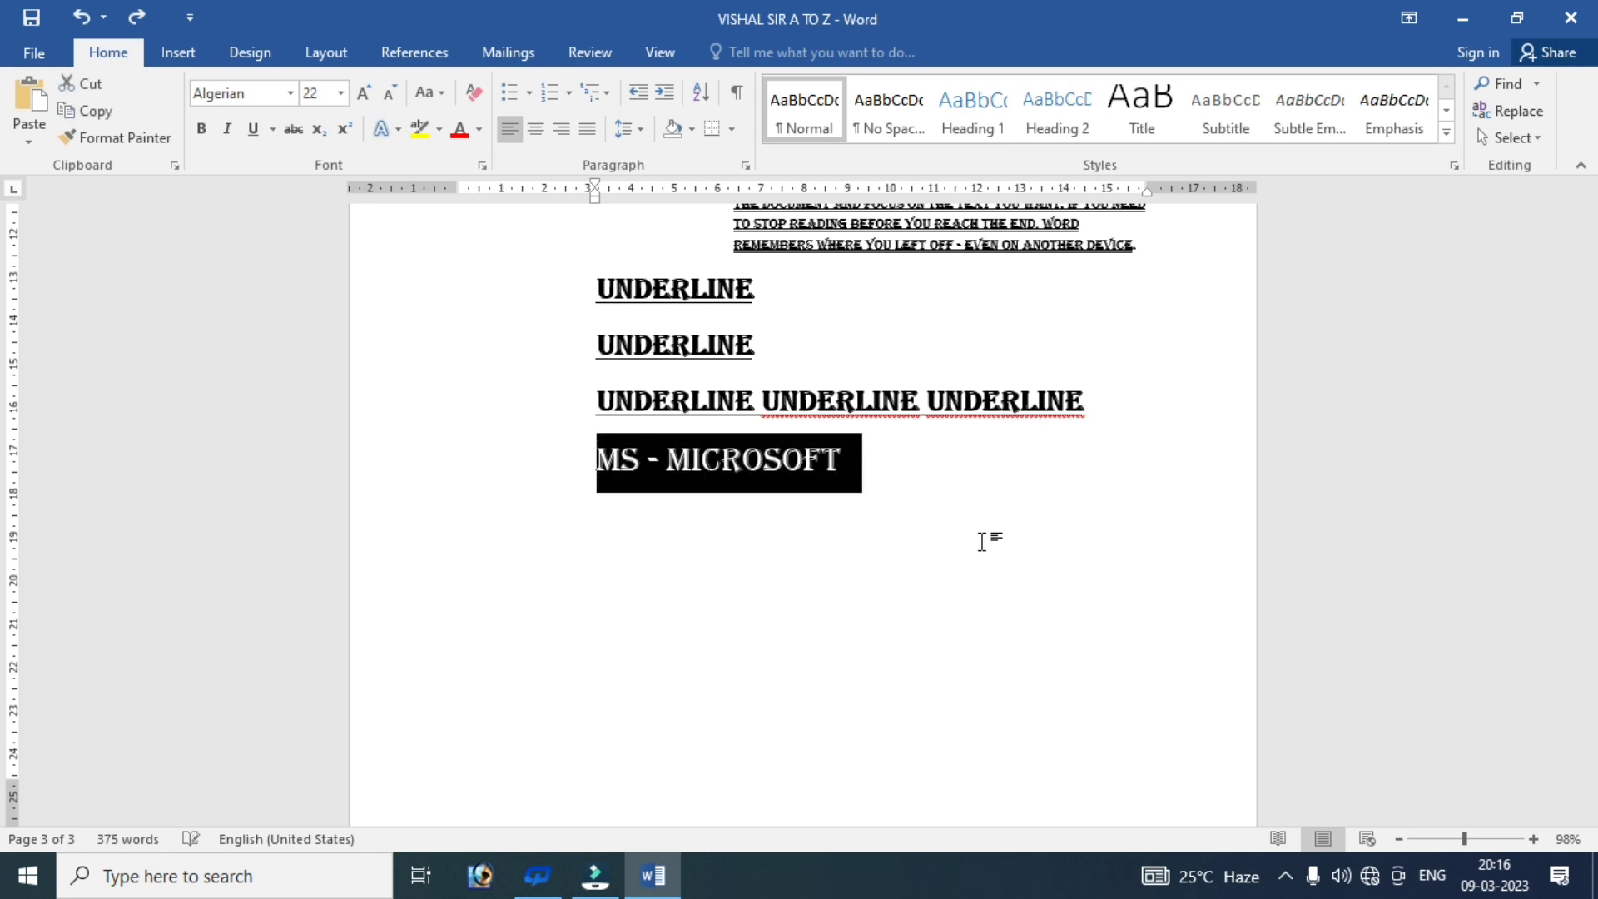
key("ctrl+bracketright")
key("ctrl+bracketright")
key("ctrl+bracketright")
key("ctrl+bracketright")
key("ctrl+bracketright")
key("ctrl+bracketright")
key("ctrl+bracketright")
key("ctrl+bracketright")
key("ctrl+bracketright")
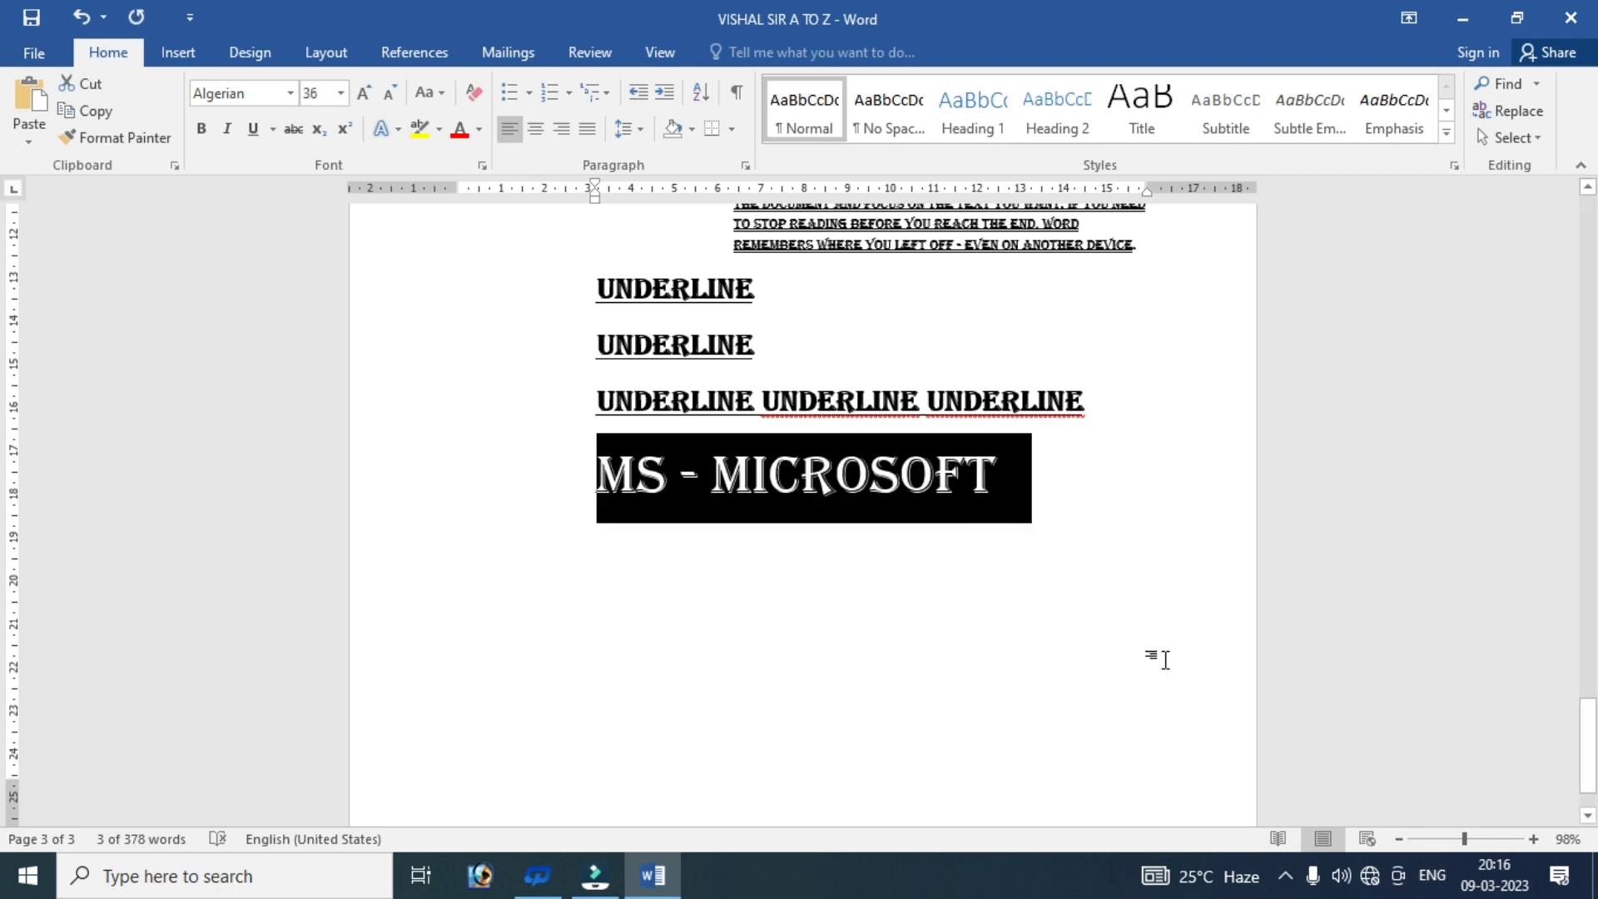
left_click(1069, 471)
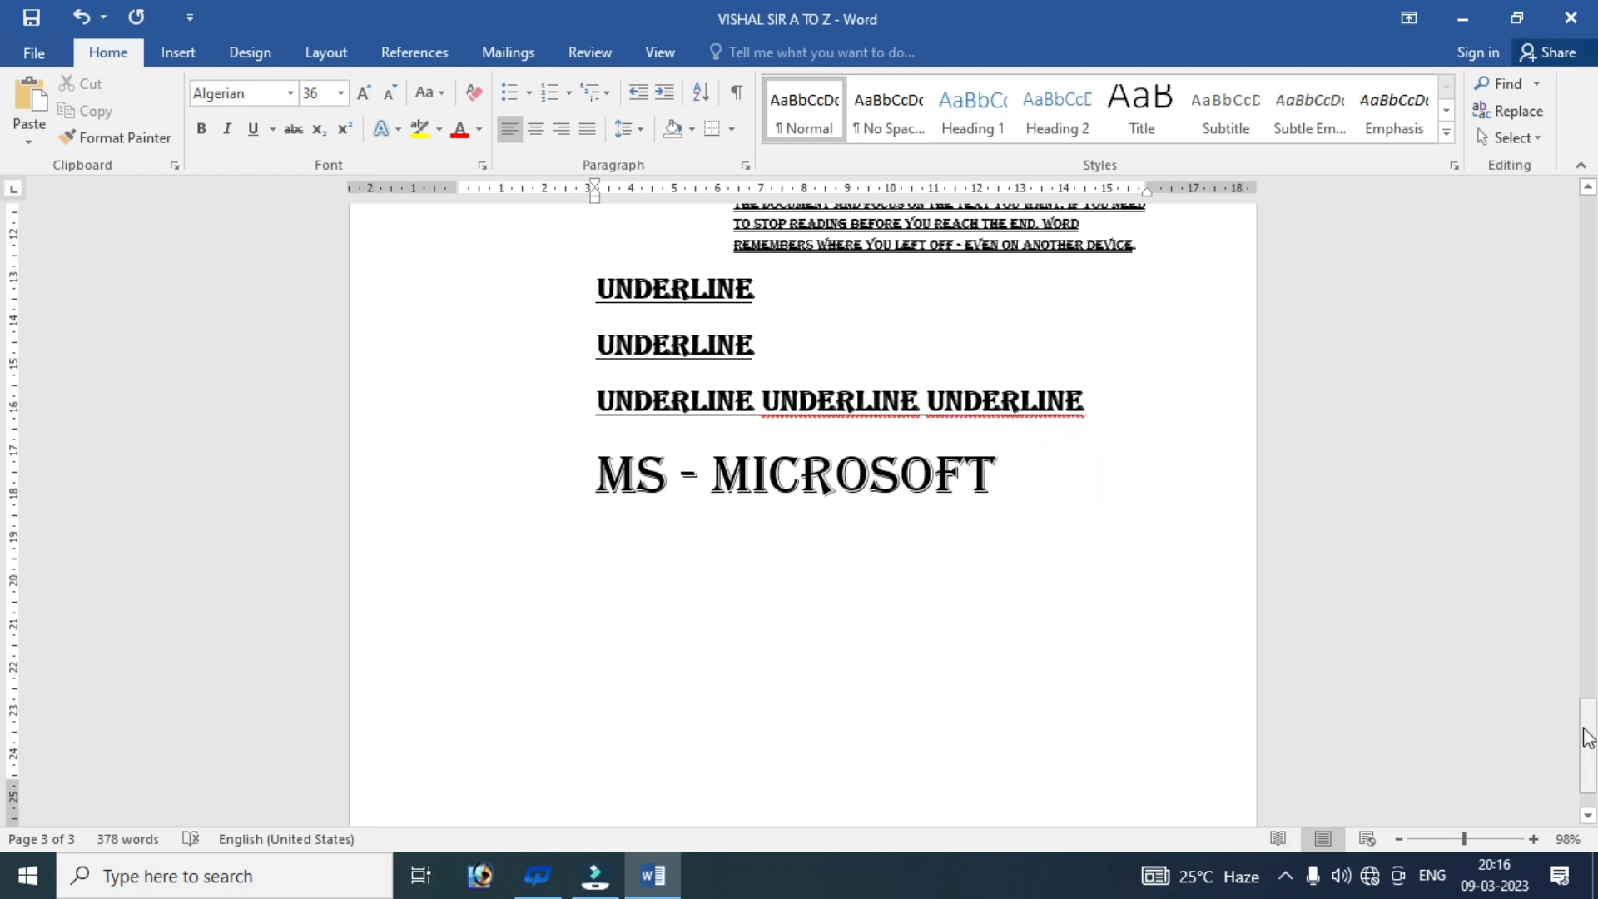
mouse_move(1588, 737)
left_mouse_down()
mouse_move(3, 556)
mouse_move(3, 235)
mouse_move(4, 261)
left_mouse_up()
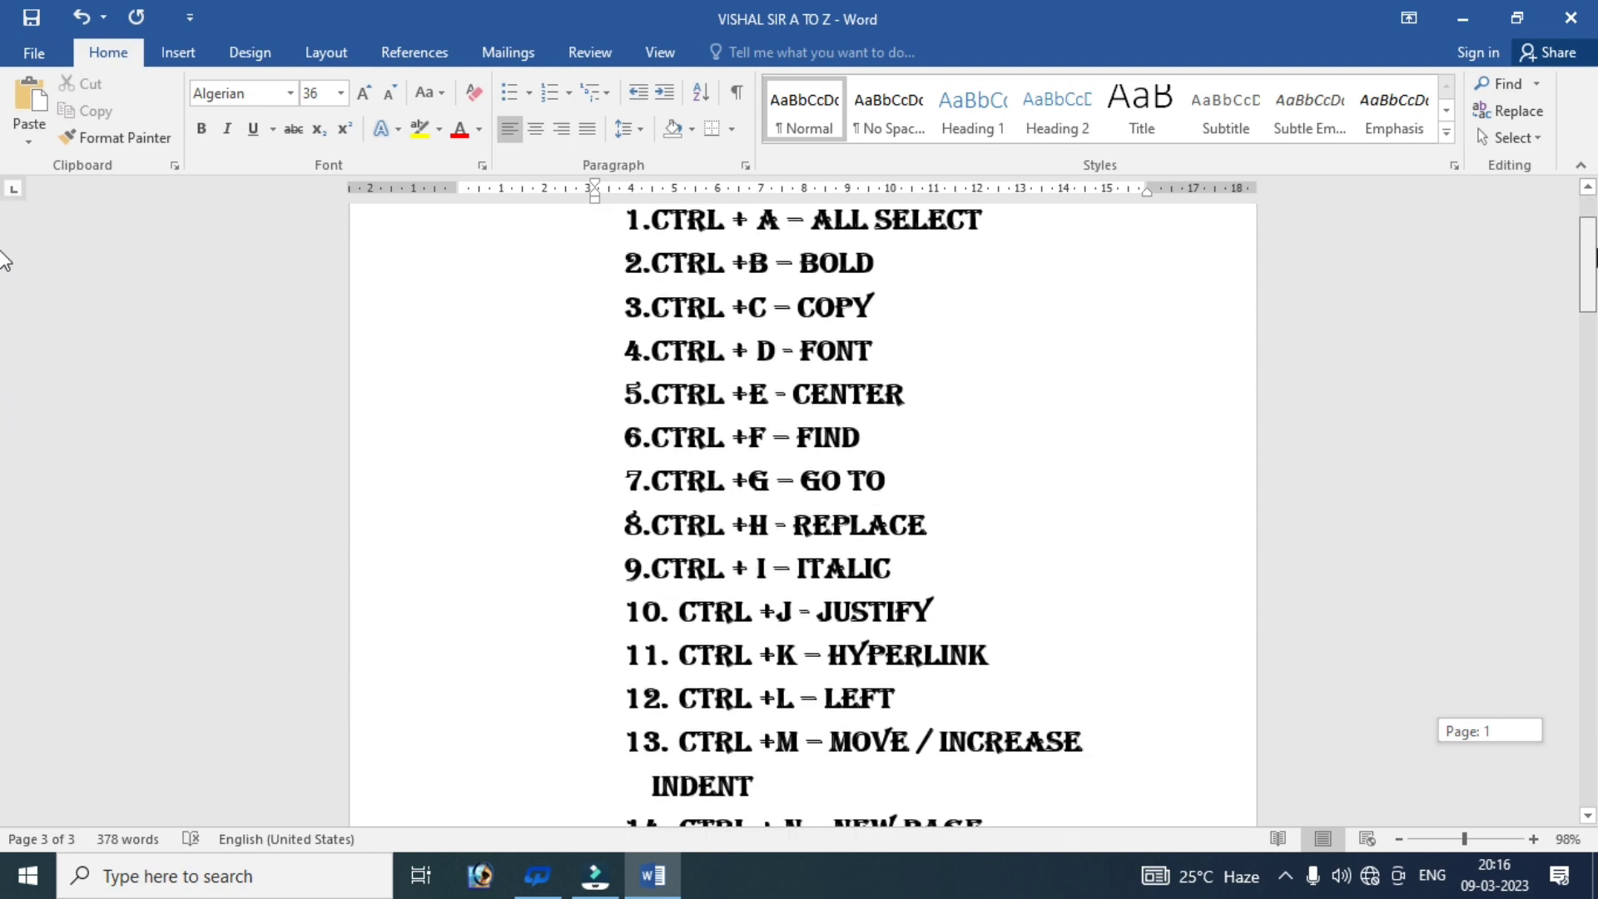
mouse_move(1596, 258)
left_mouse_down()
mouse_move(1595, 393)
mouse_move(1594, 225)
left_mouse_up()
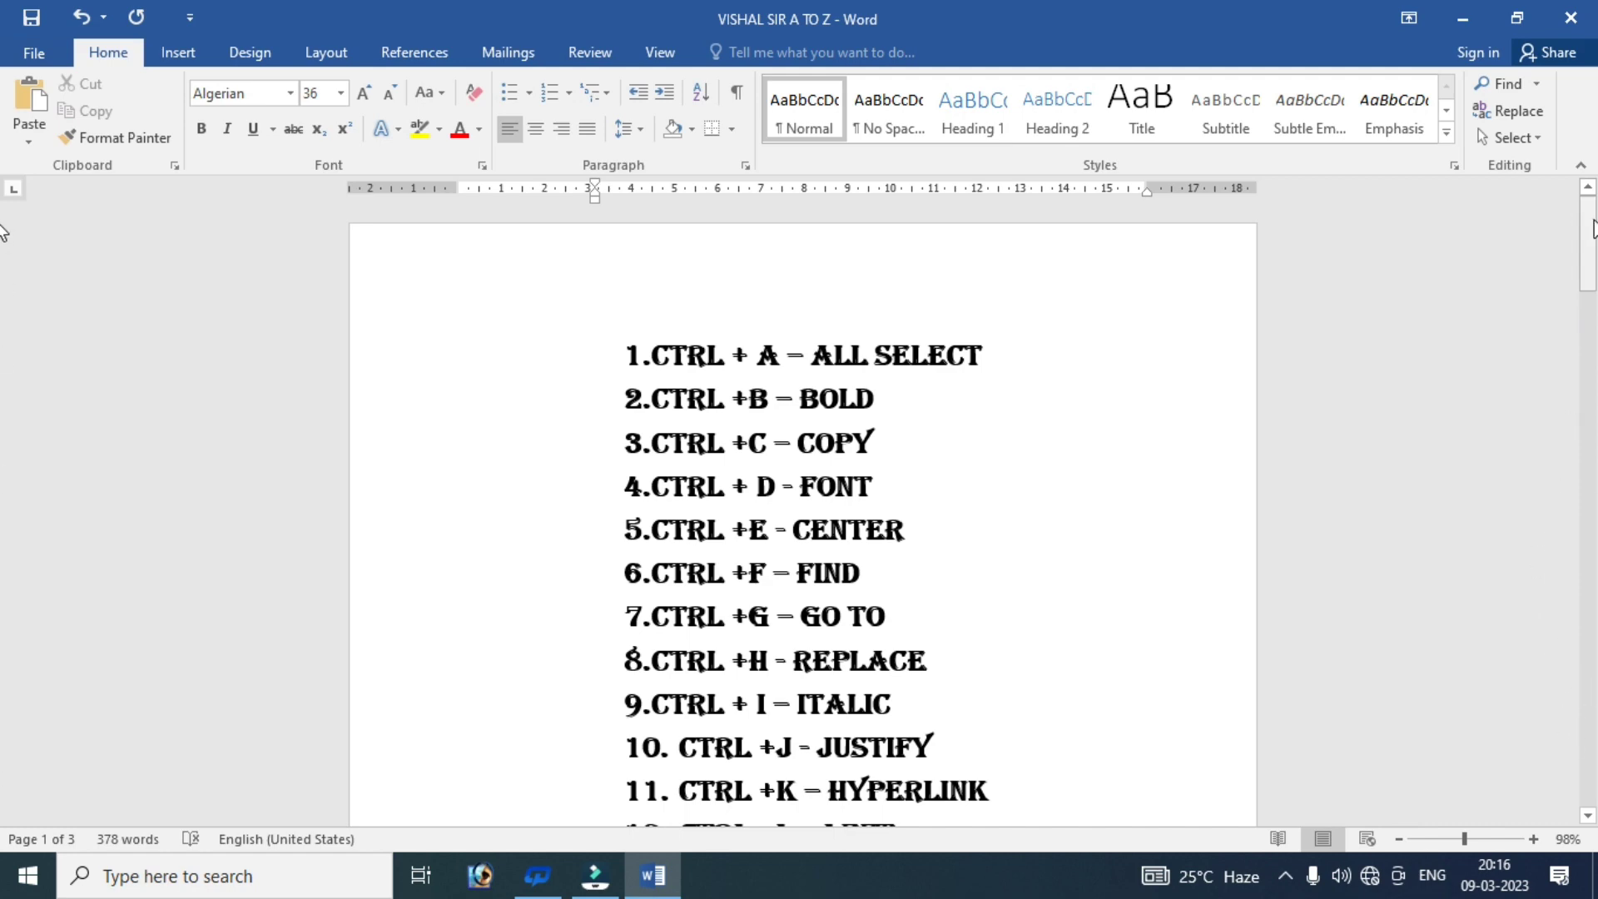
left_click_drag(1593, 229, 1594, 708)
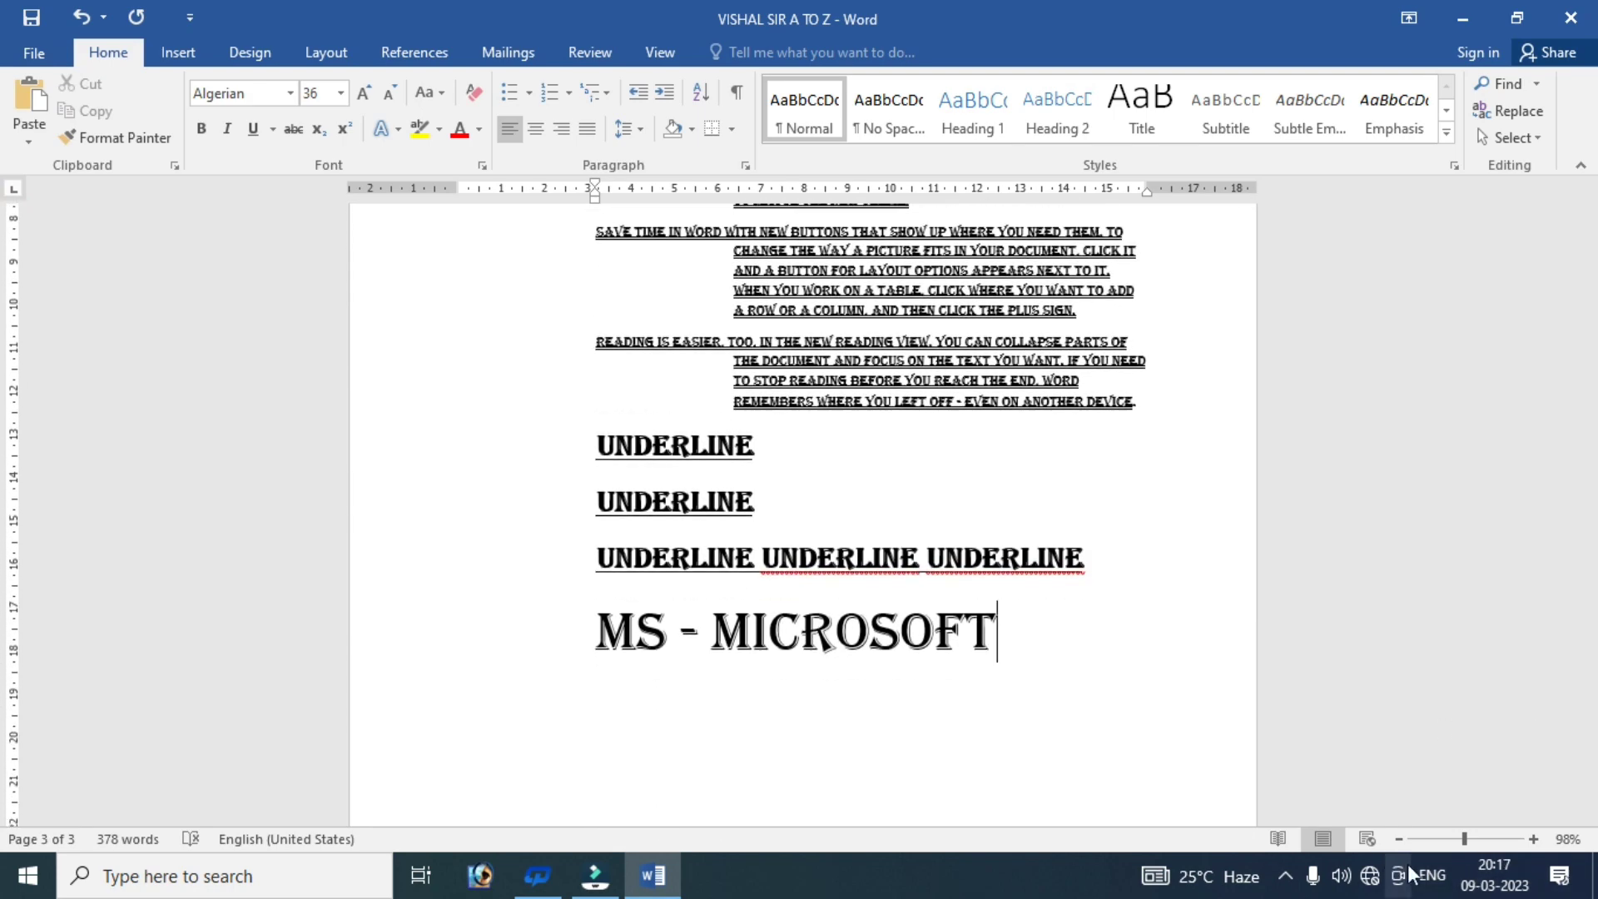